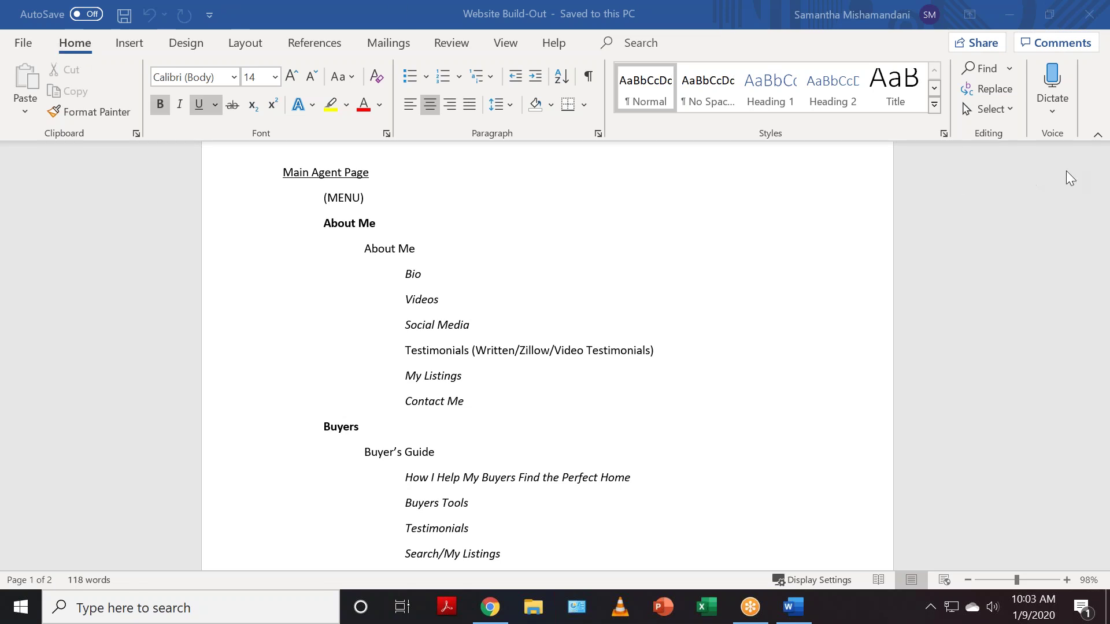
# - Review the outline's Main Agent Page, About Me and Buyers headings by selecting each
pyautogui.click(1051, 259)
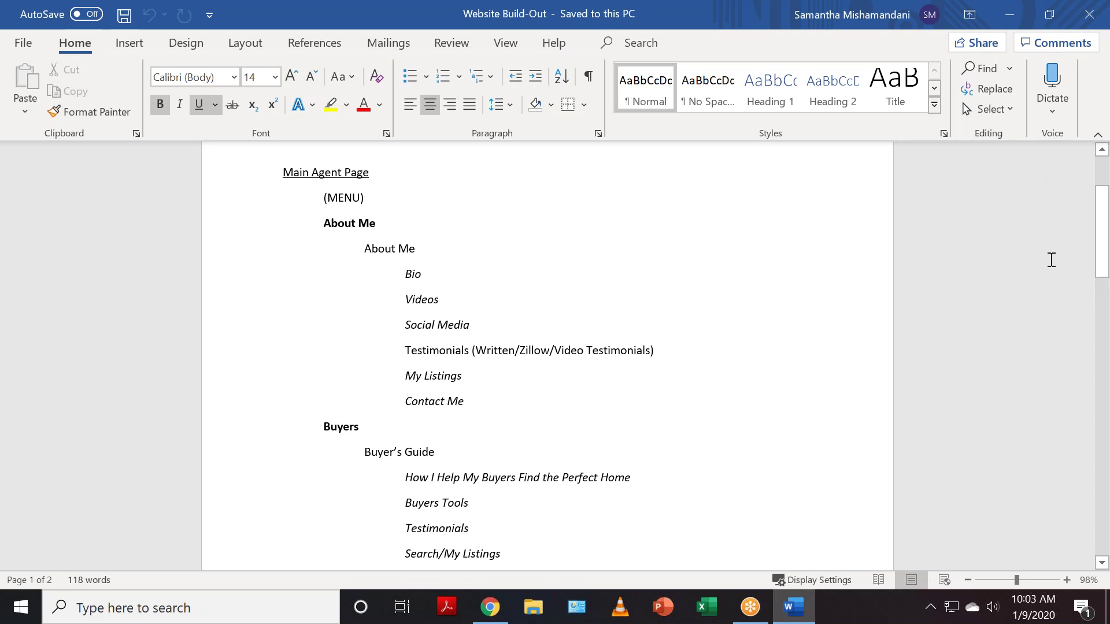
pyautogui.moveTo(1103, 248); pyautogui.dragTo(1106, 252)
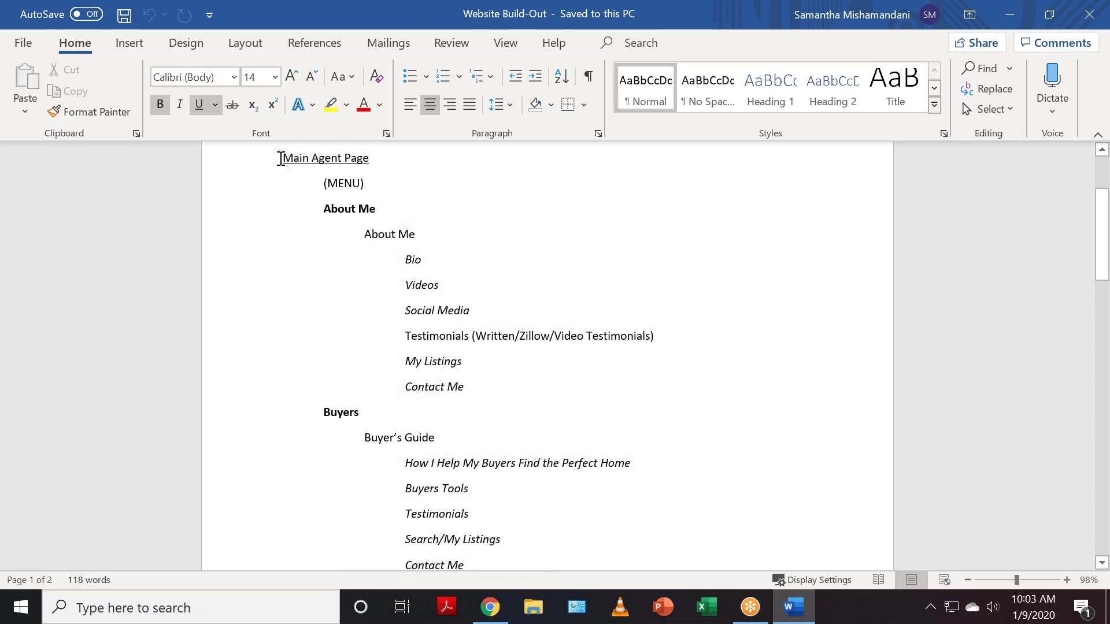
pyautogui.moveTo(279, 152); pyautogui.dragTo(393, 162)
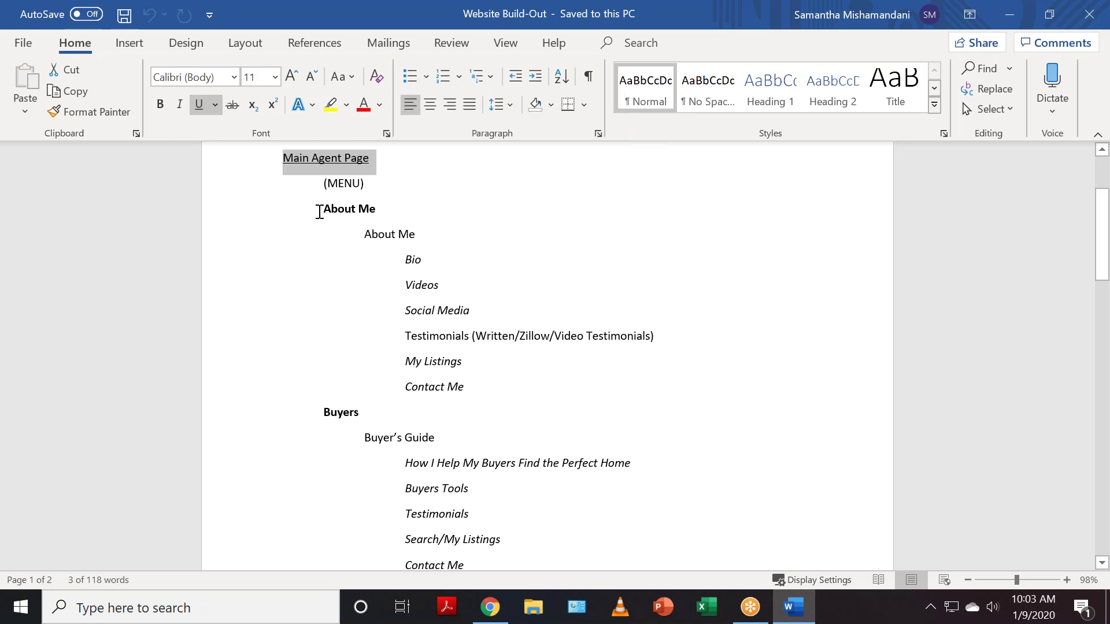
pyautogui.moveTo(320, 209); pyautogui.dragTo(376, 207)
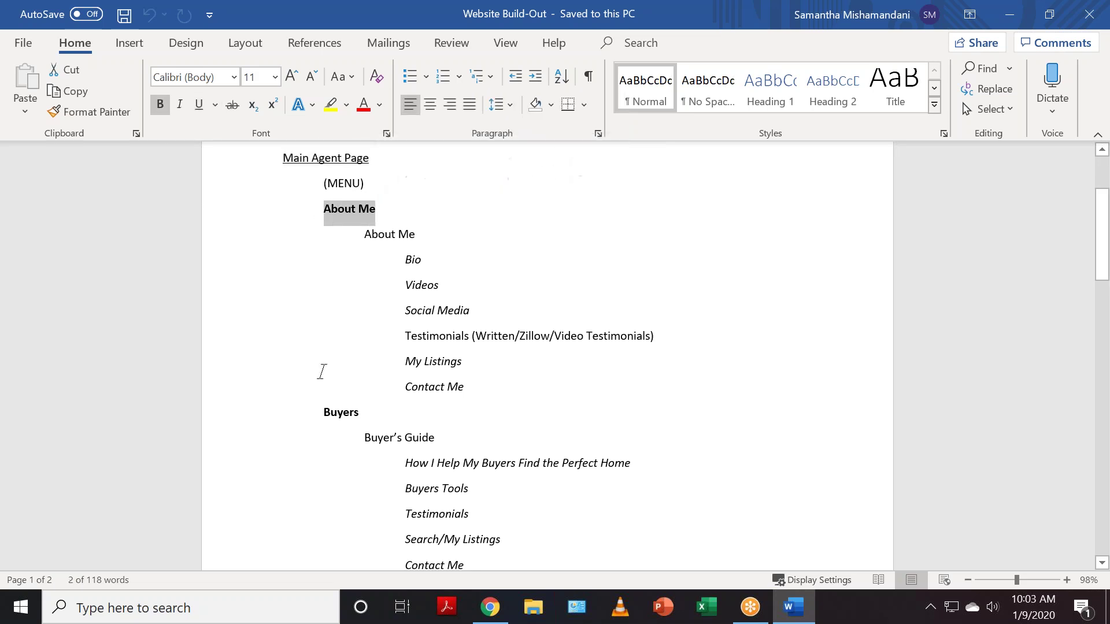
pyautogui.moveTo(319, 413); pyautogui.dragTo(370, 413)
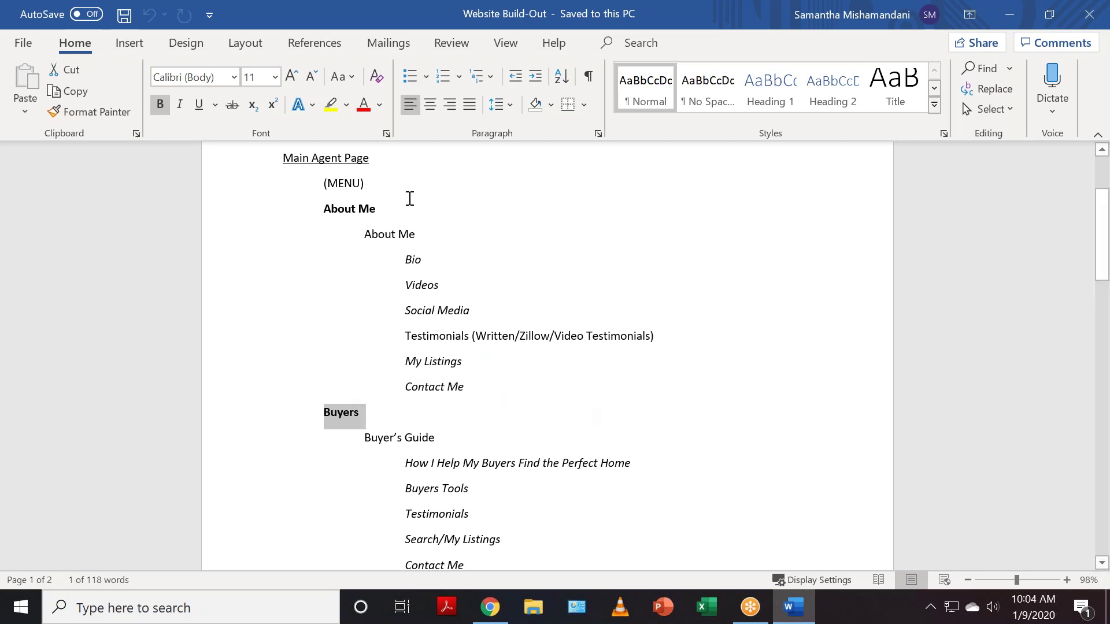
pyautogui.click(642, 283)
pyautogui.moveTo(362, 234); pyautogui.dragTo(419, 234)
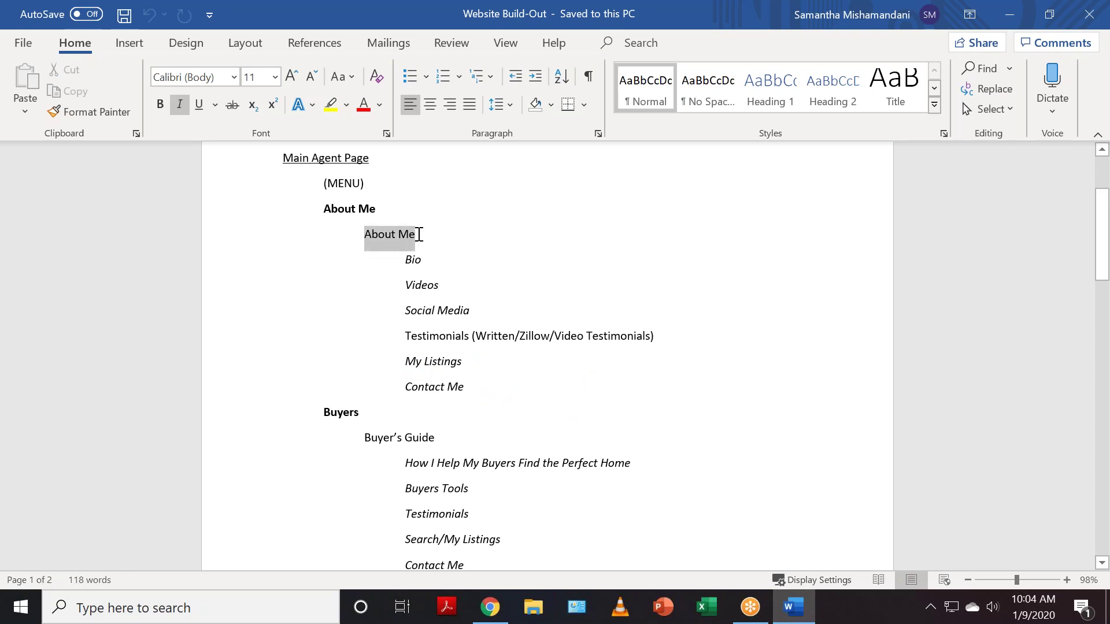
pyautogui.click(406, 259)
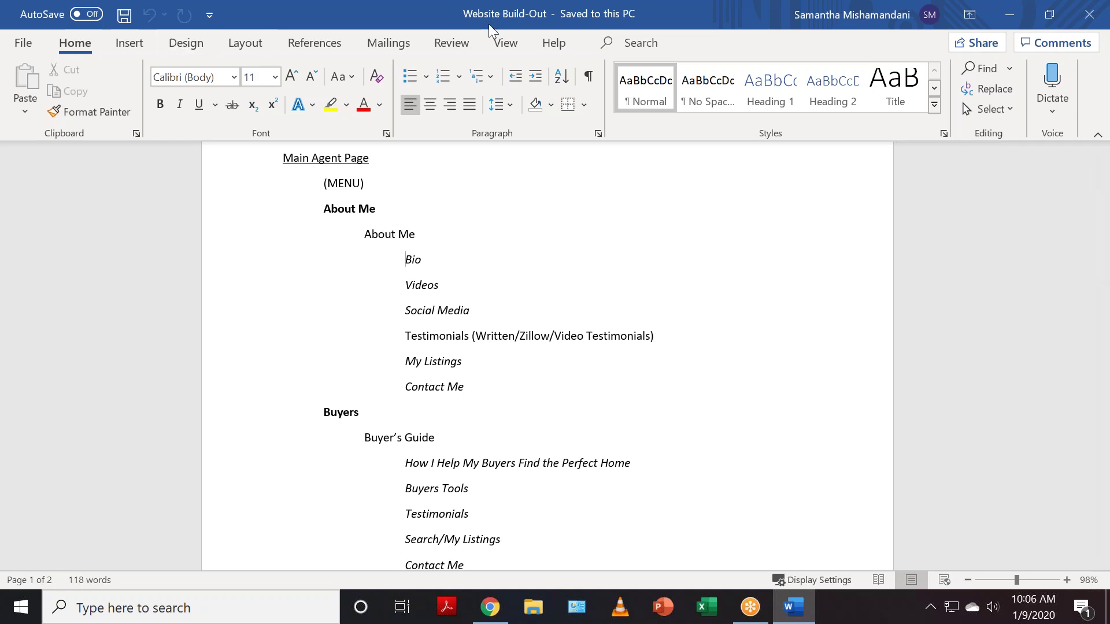
# - Lay the two Website Build-Out pages out Side to Side
pyautogui.click(505, 43)
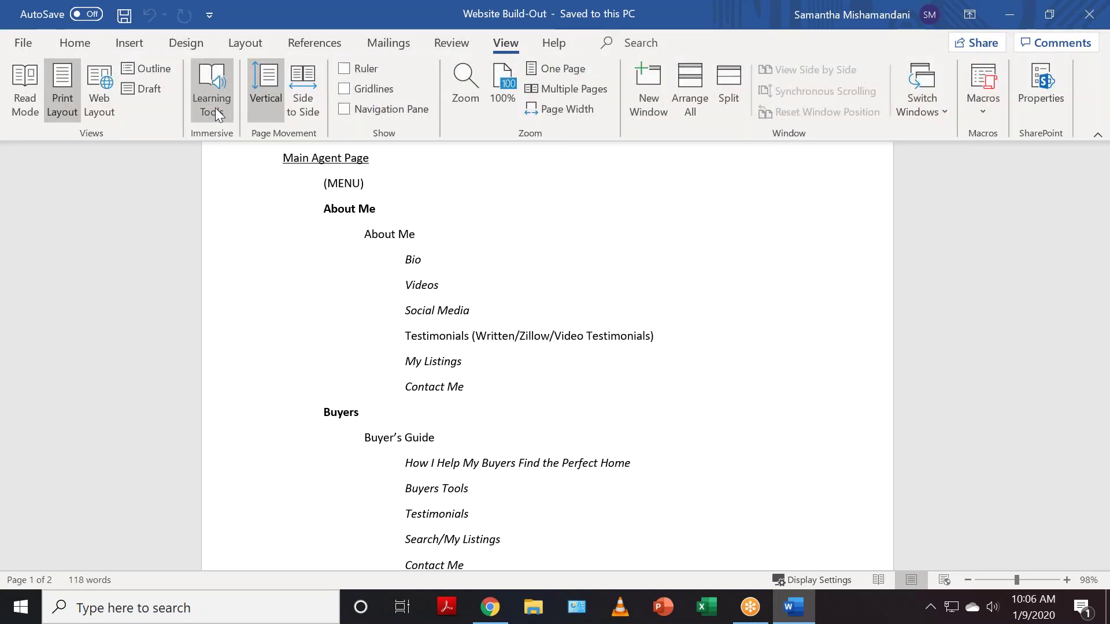
pyautogui.click(297, 92)
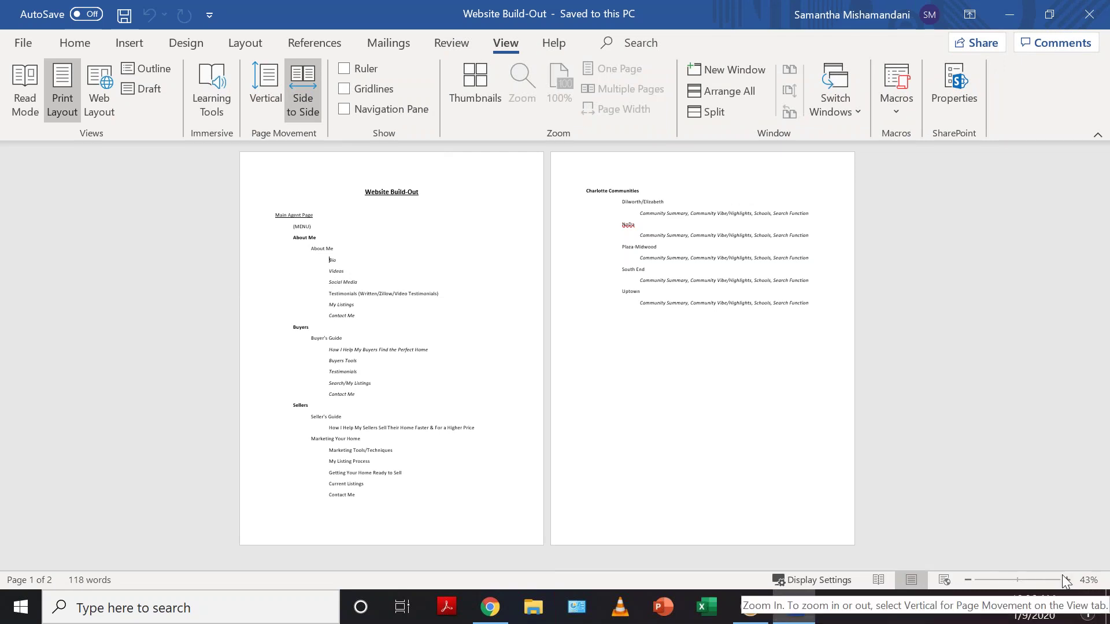
pyautogui.rightClick(935, 317)
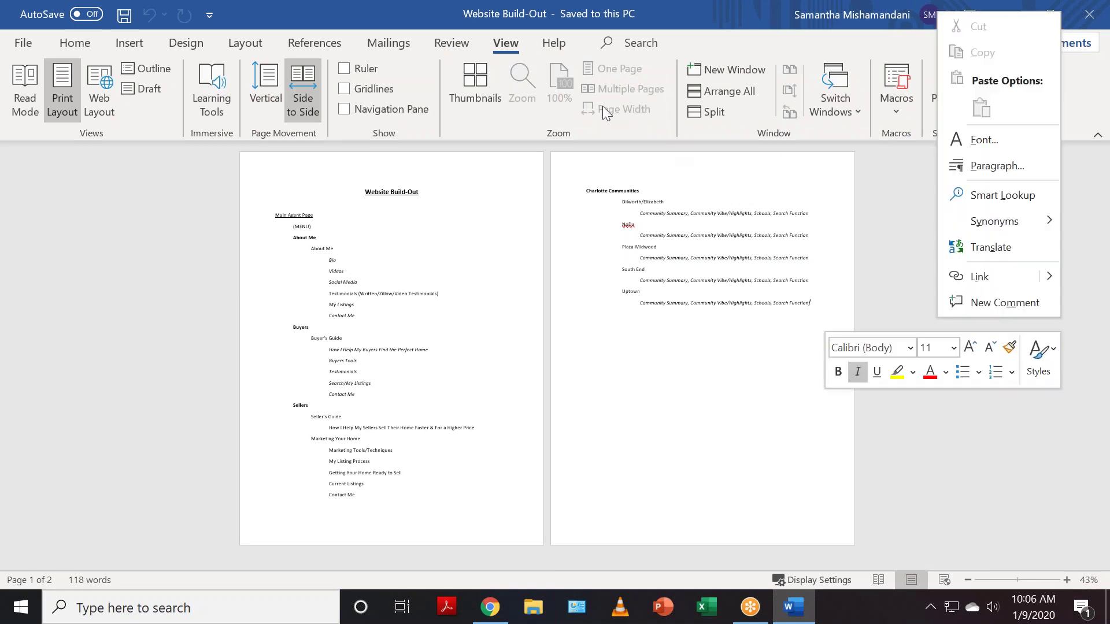
pyautogui.press('Escape')
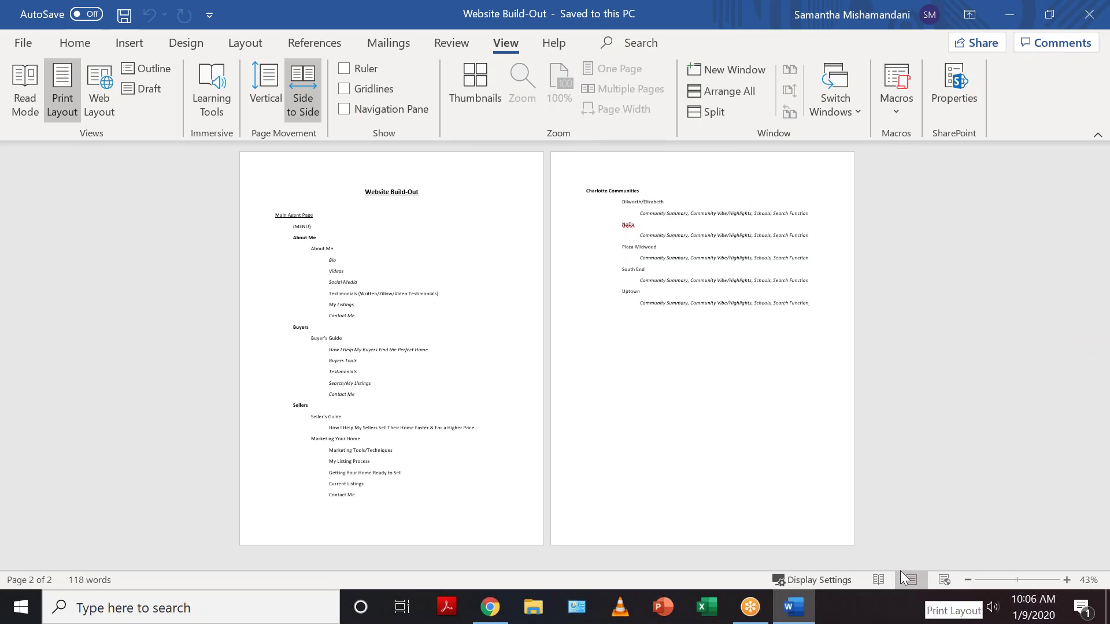
# - Try Read Mode, then return to Print Layout with Vertical page movement
pyautogui.click(878, 580)
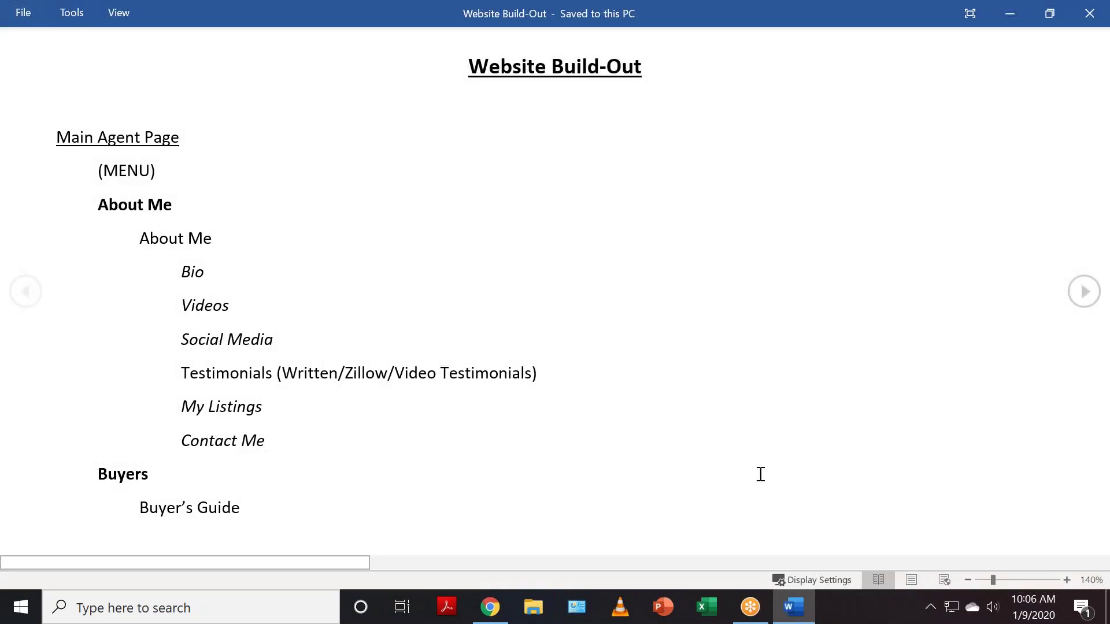
pyautogui.scroll(-1, 759, 473)
pyautogui.scroll(1, 760, 473)
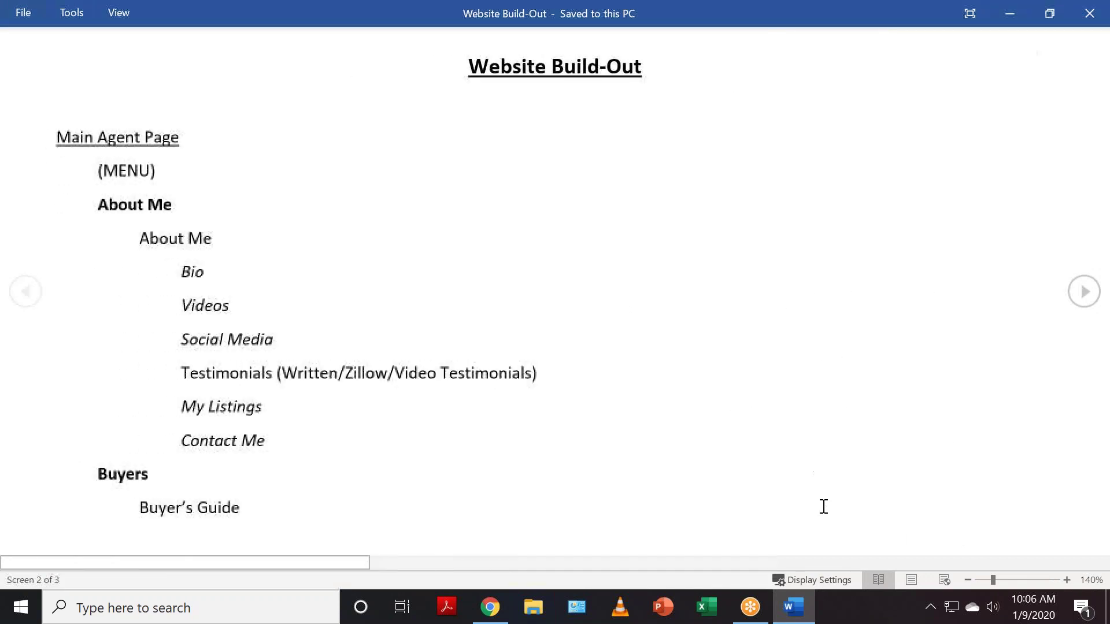
pyautogui.click(911, 580)
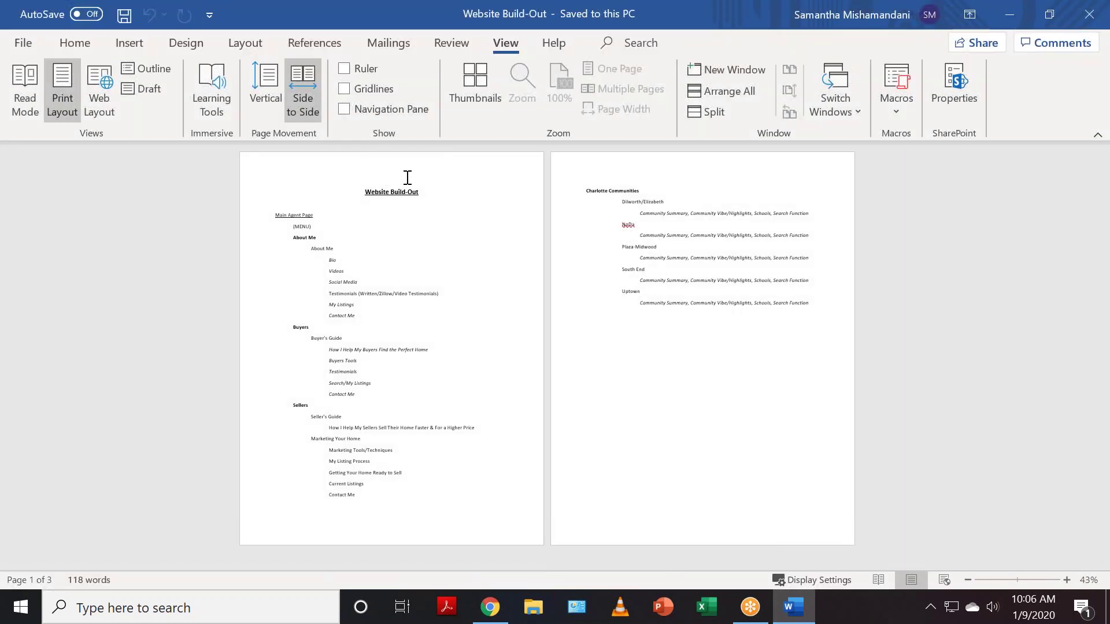
pyautogui.click(266, 86)
pyautogui.scroll(-3, 606, 382)
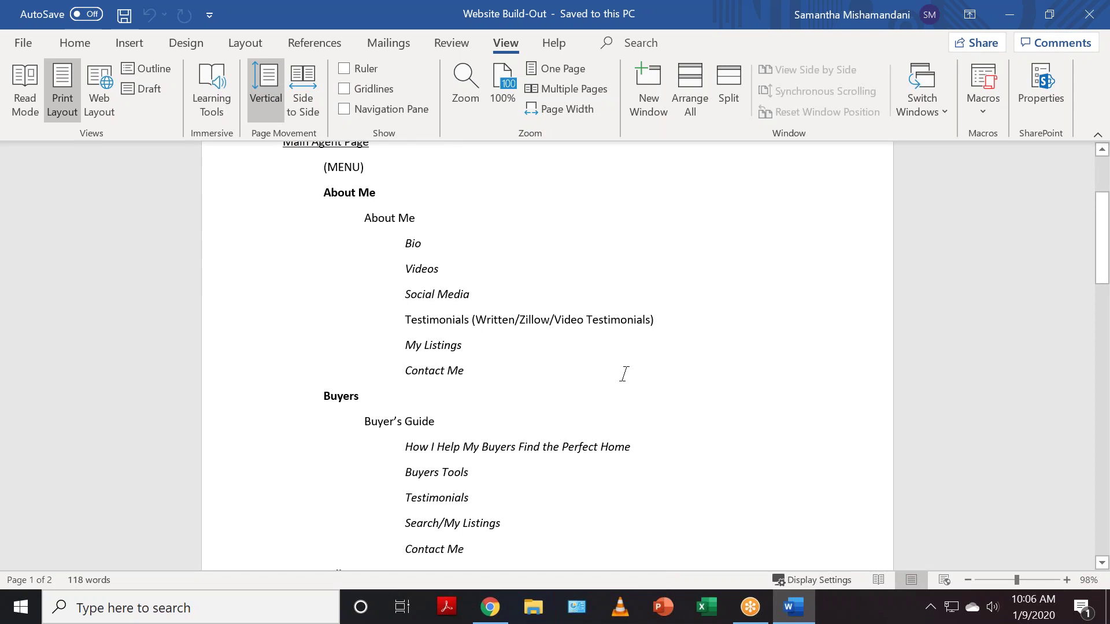
# - Scroll to the Sellers section with Seller's Guide and Marketing Your Home
pyautogui.scroll(-5, 625, 374)
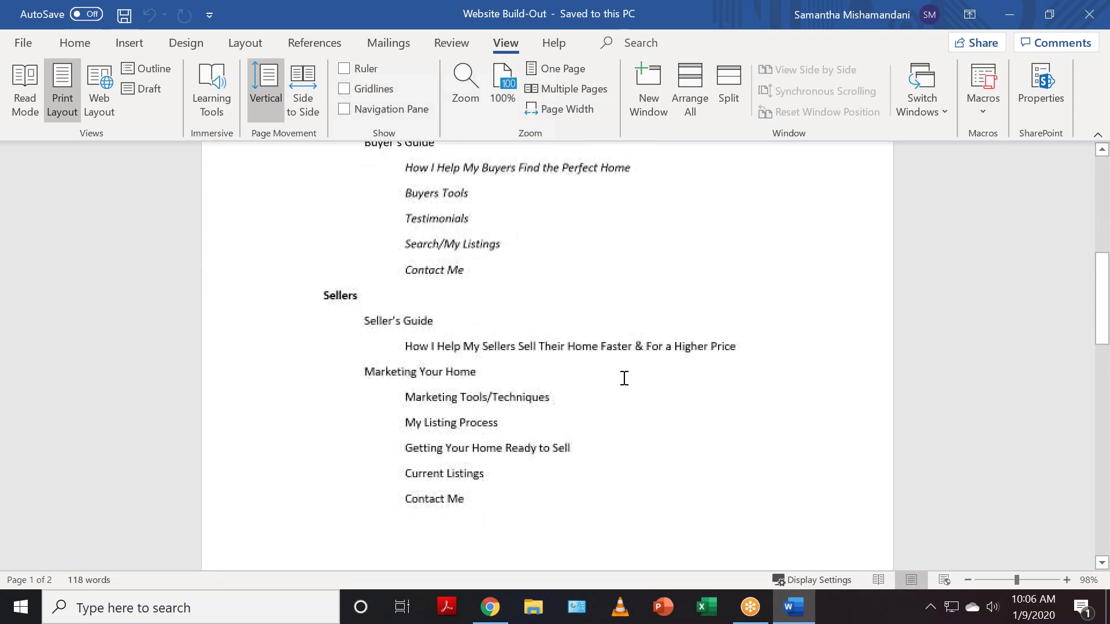
pyautogui.scroll(1, 623, 375)
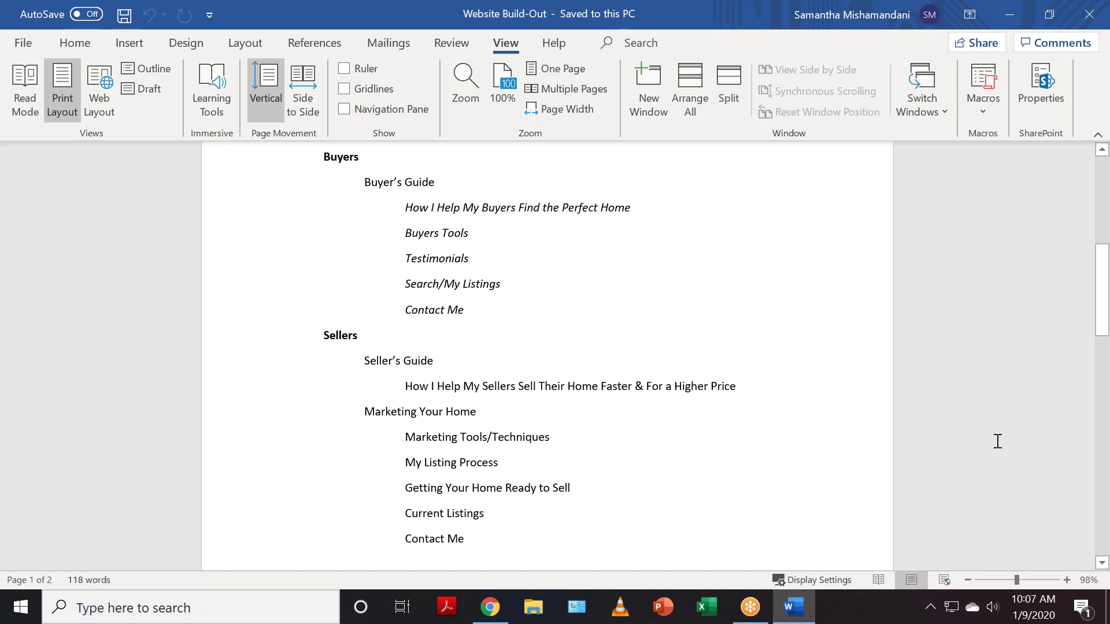
# - Scroll to Charlotte Communities and highlight the Dilworth/Elizabeth entry
pyautogui.scroll(-1, 739, 331)
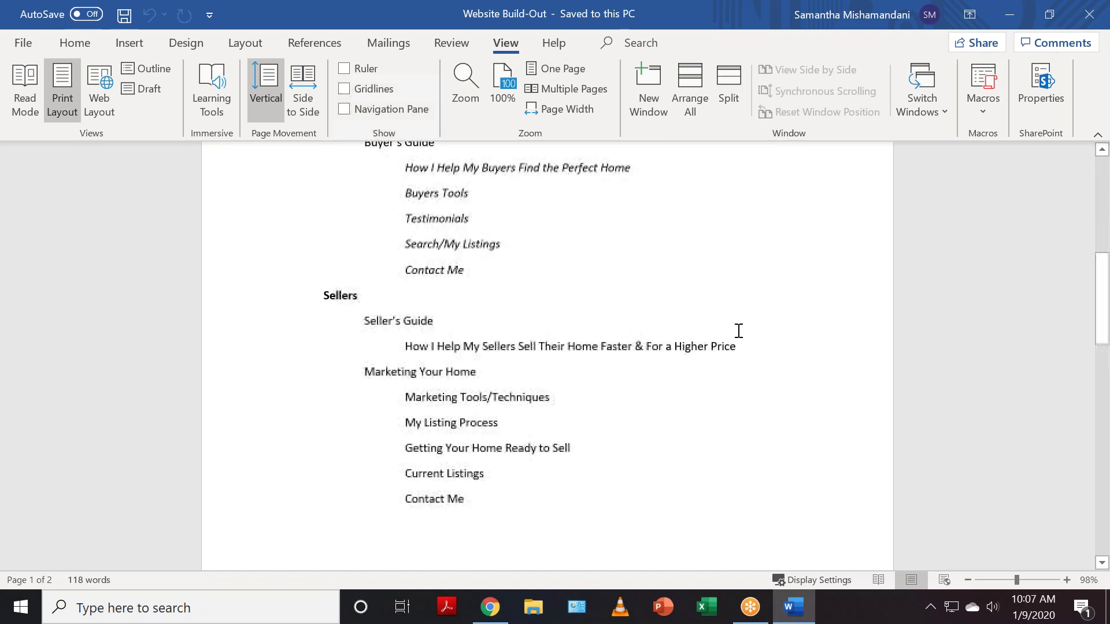
pyautogui.scroll(-3, 750, 323)
pyautogui.scroll(-9, 747, 327)
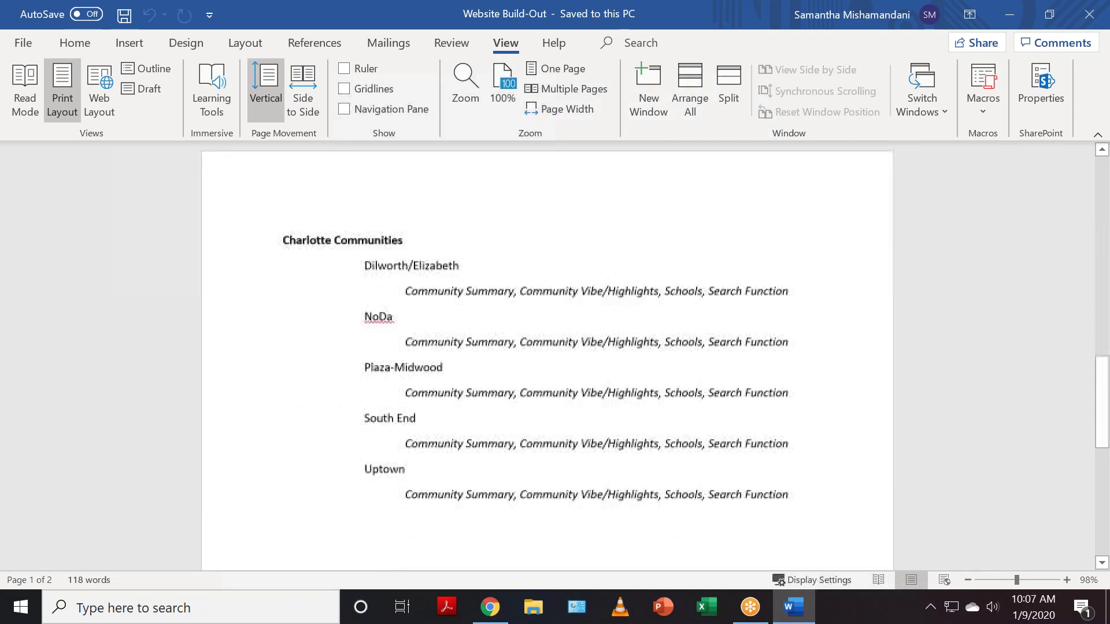
pyautogui.scroll(-1, 746, 326)
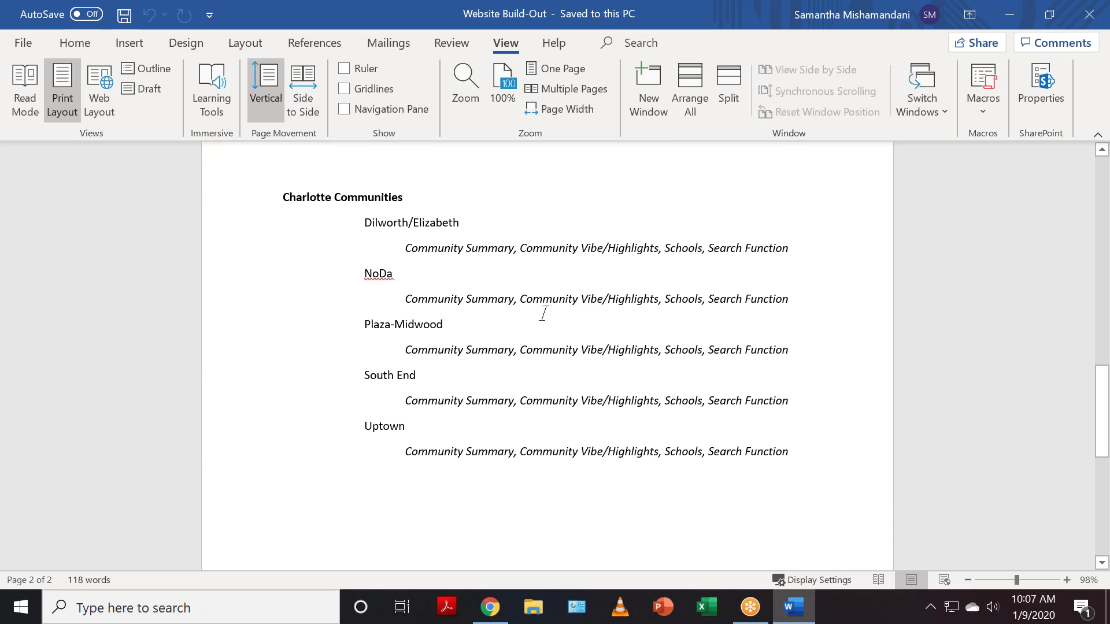
pyautogui.moveTo(364, 228); pyautogui.dragTo(478, 243)
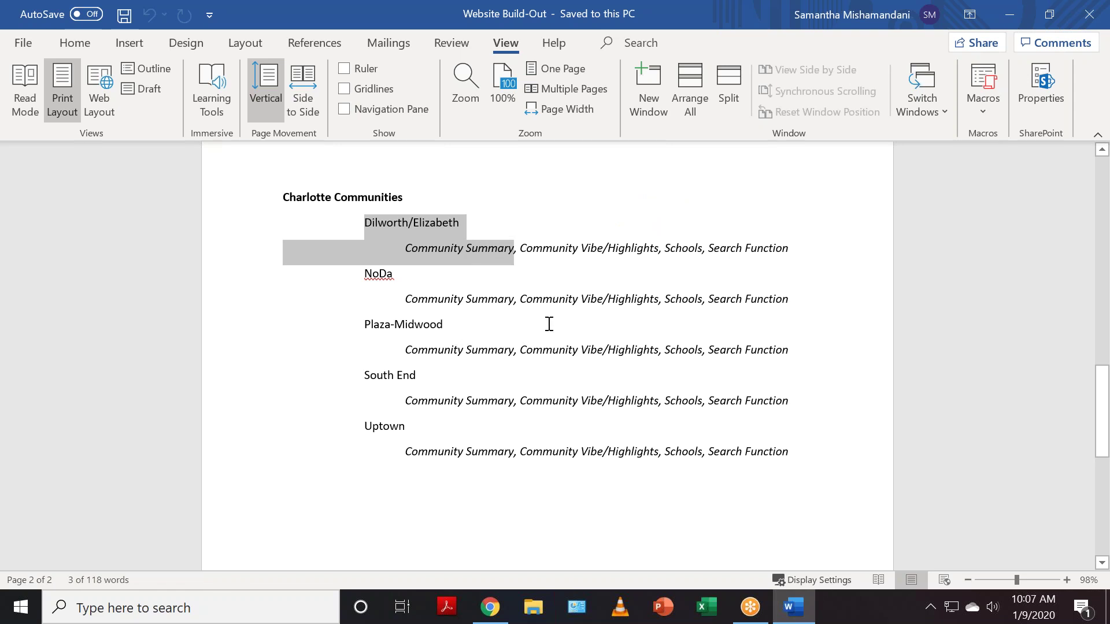
pyautogui.click(874, 260)
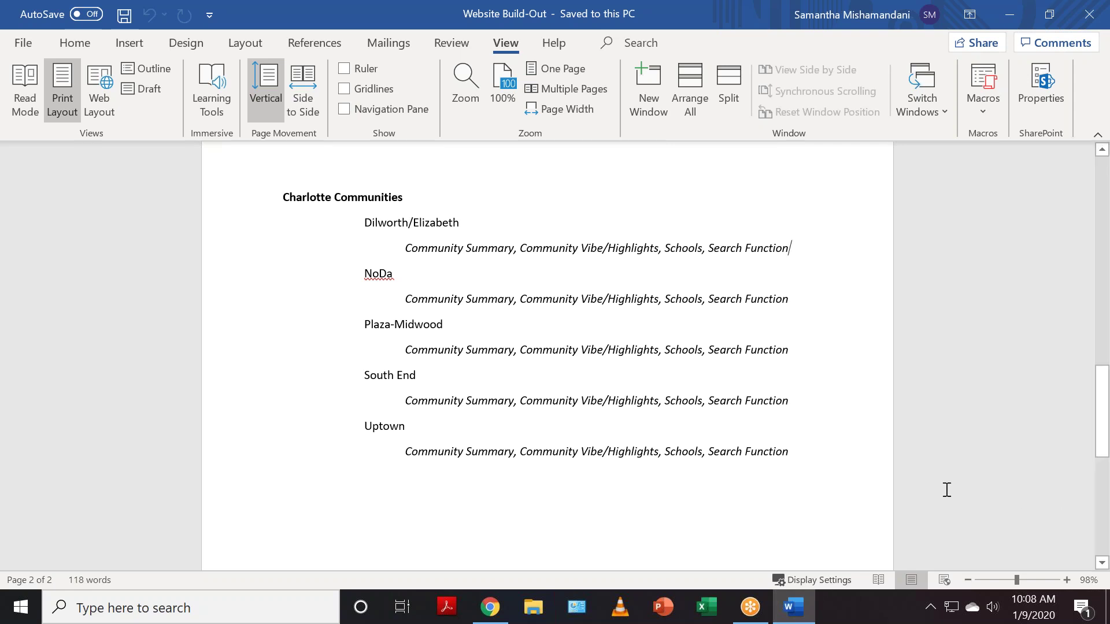
# - Scroll back up to Main Agent Page at the top of the outline
pyautogui.scroll(5, 741, 515)
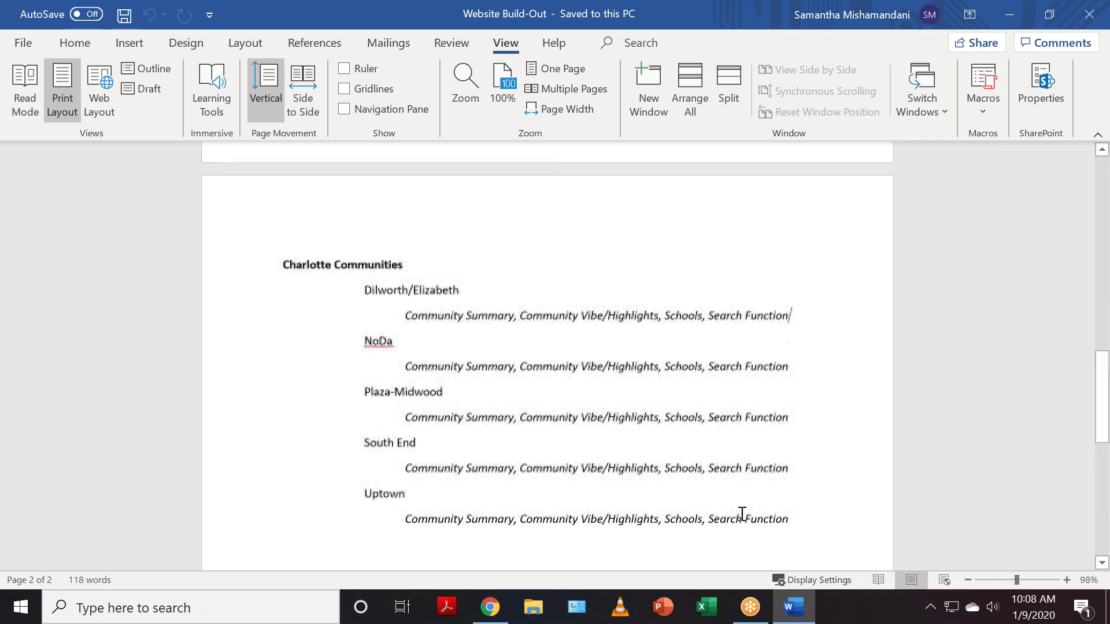
pyautogui.scroll(12, 746, 515)
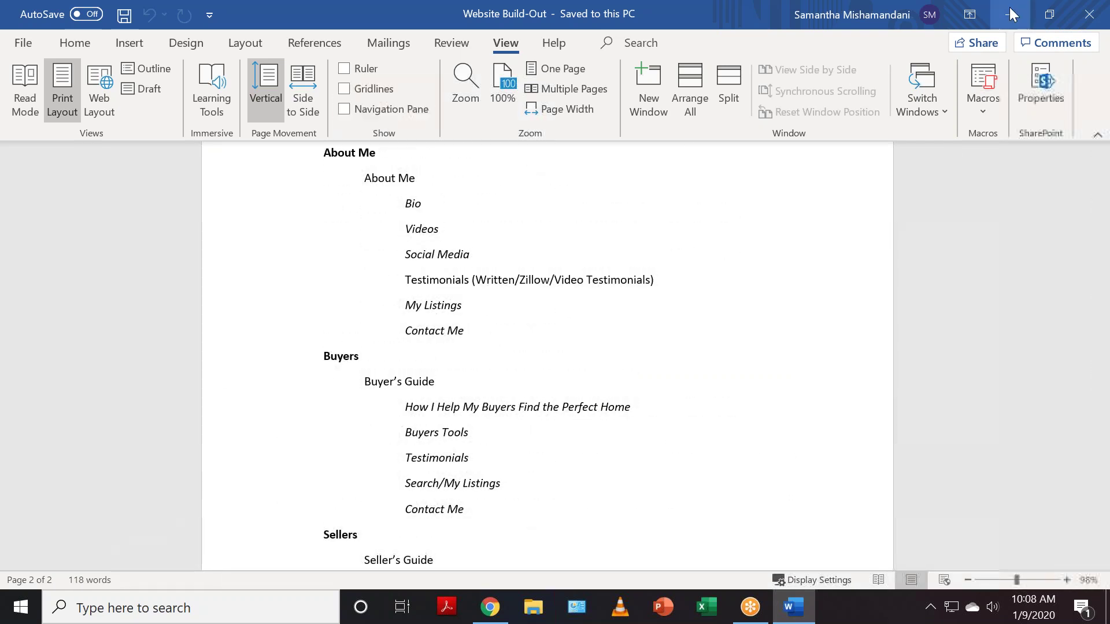
pyautogui.scroll(2, 1052, 412)
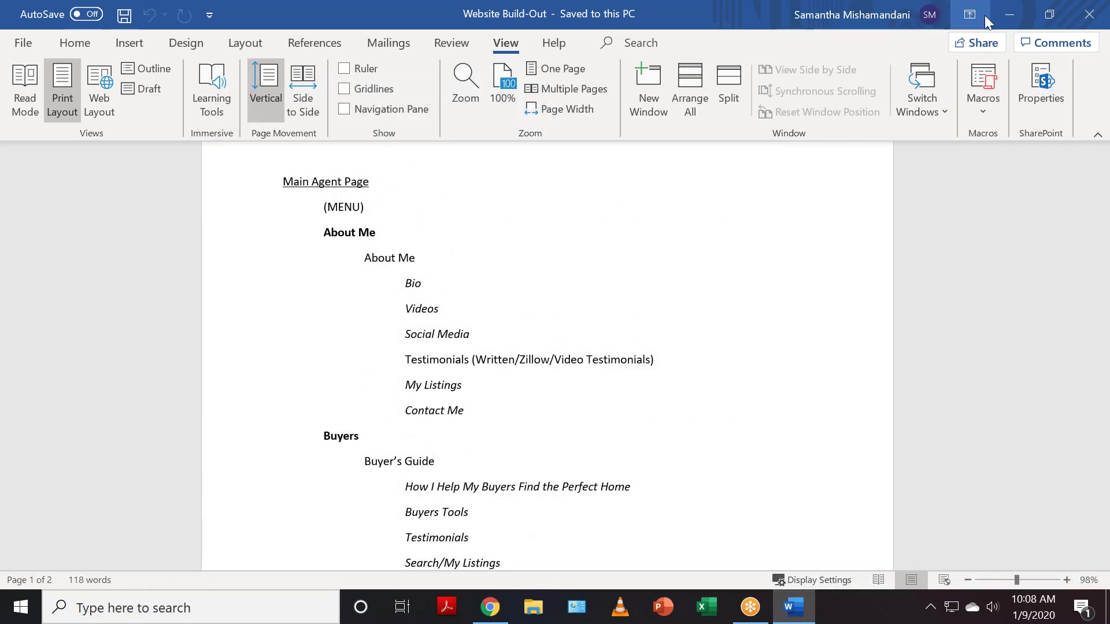
# - Minimize Word and go to Website > Page Editor in booj
pyautogui.click(1006, 14)
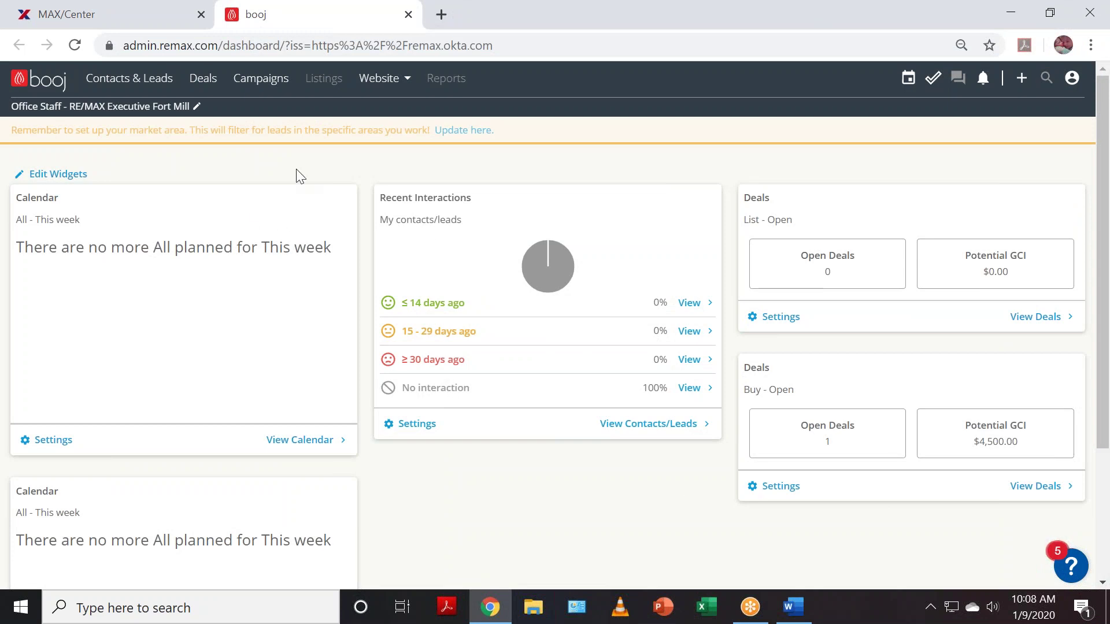
pyautogui.click(396, 86)
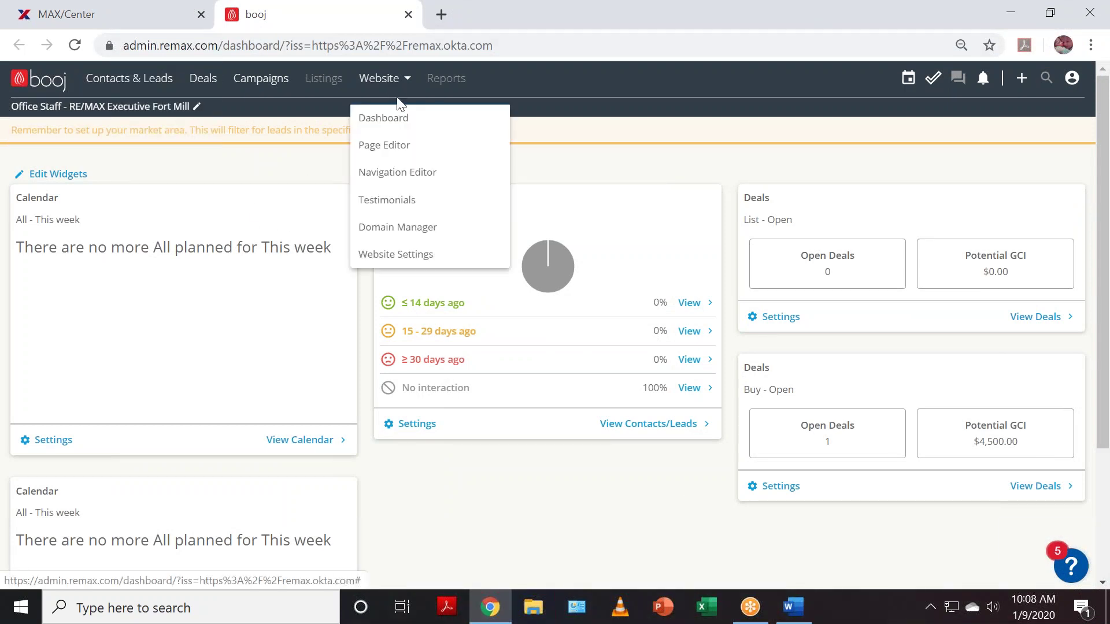
pyautogui.click(396, 151)
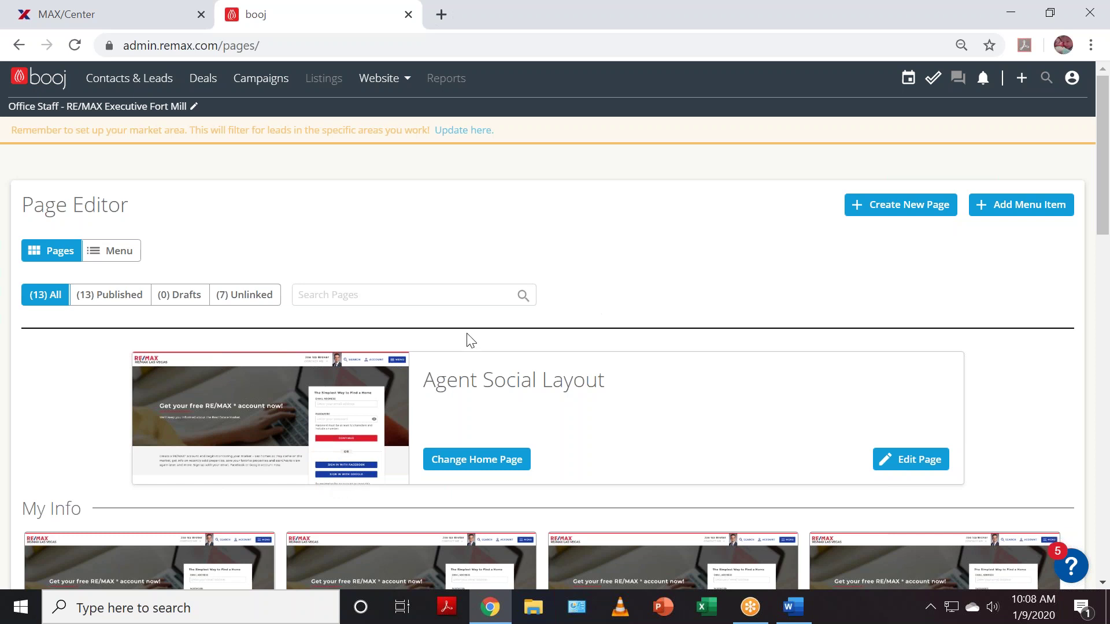
# - Edit the Agent Social Layout home page and advance the header slideshow two slides
pyautogui.click(928, 466)
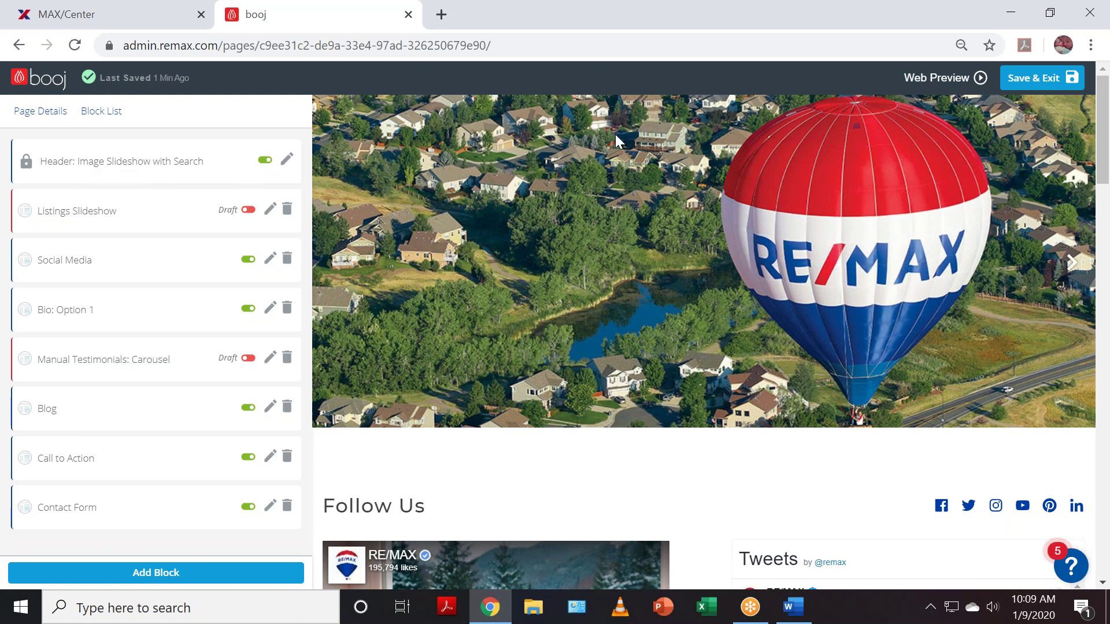
pyautogui.click(1072, 264)
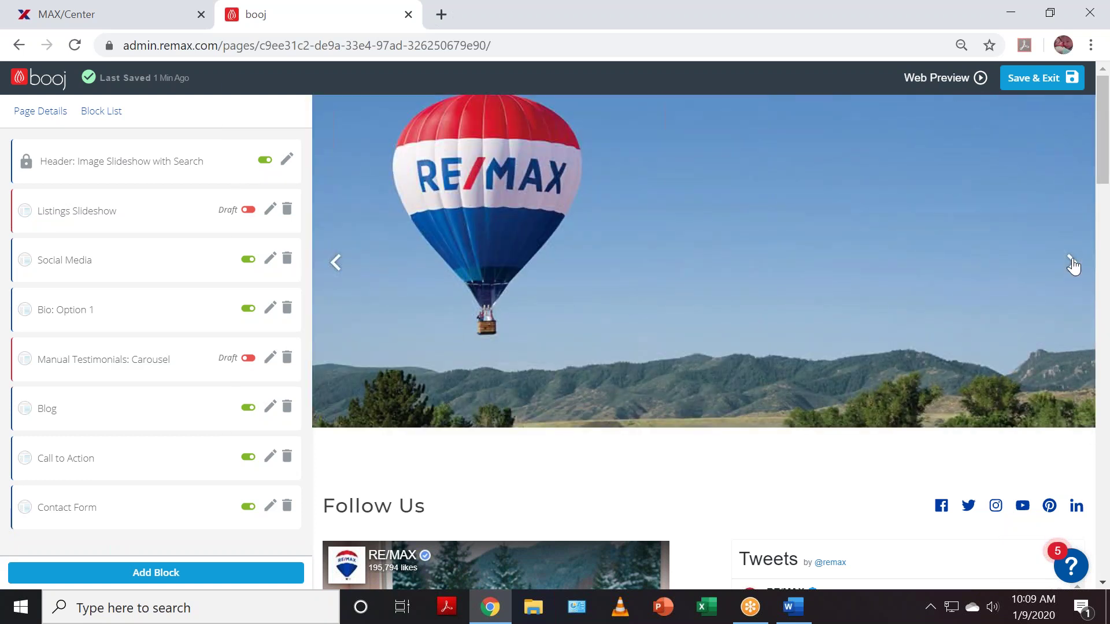
pyautogui.click(1073, 264)
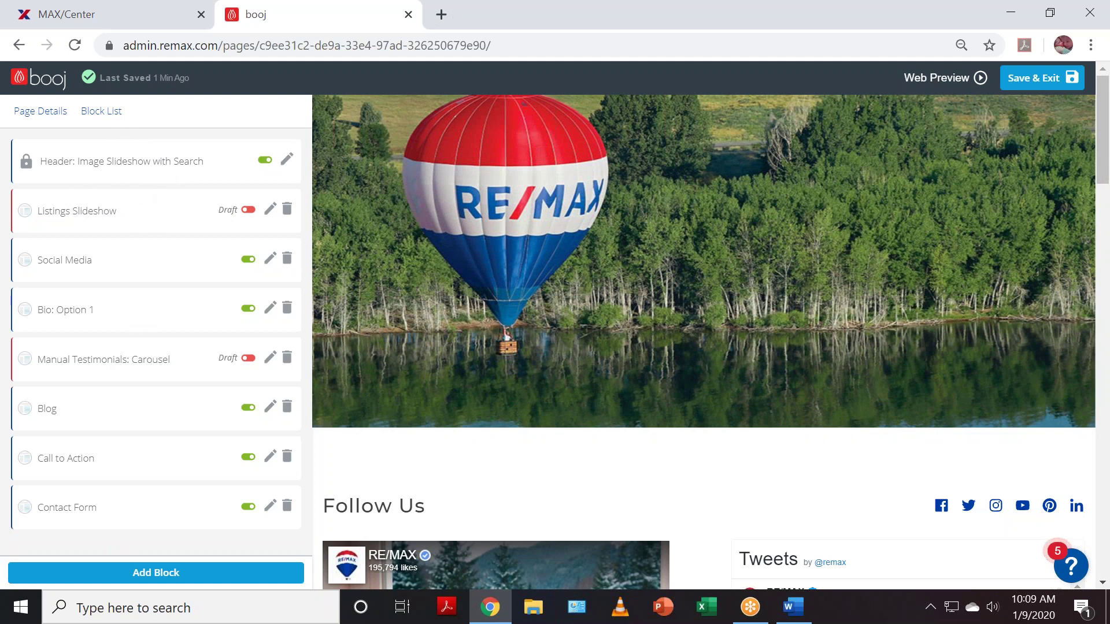
pyautogui.click(116, 167)
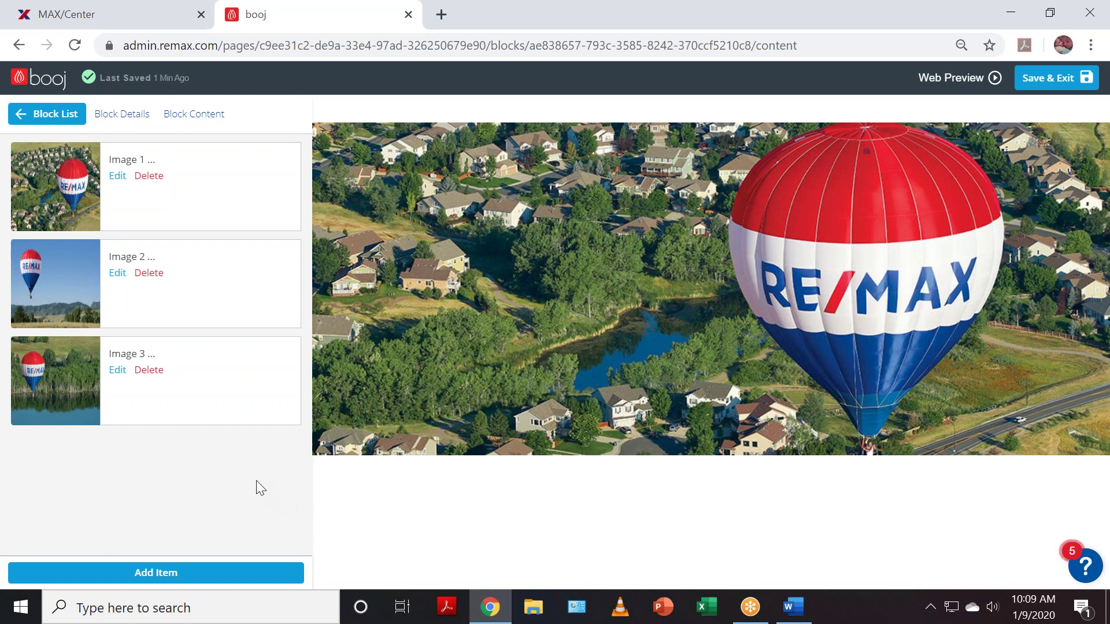
pyautogui.click(50, 121)
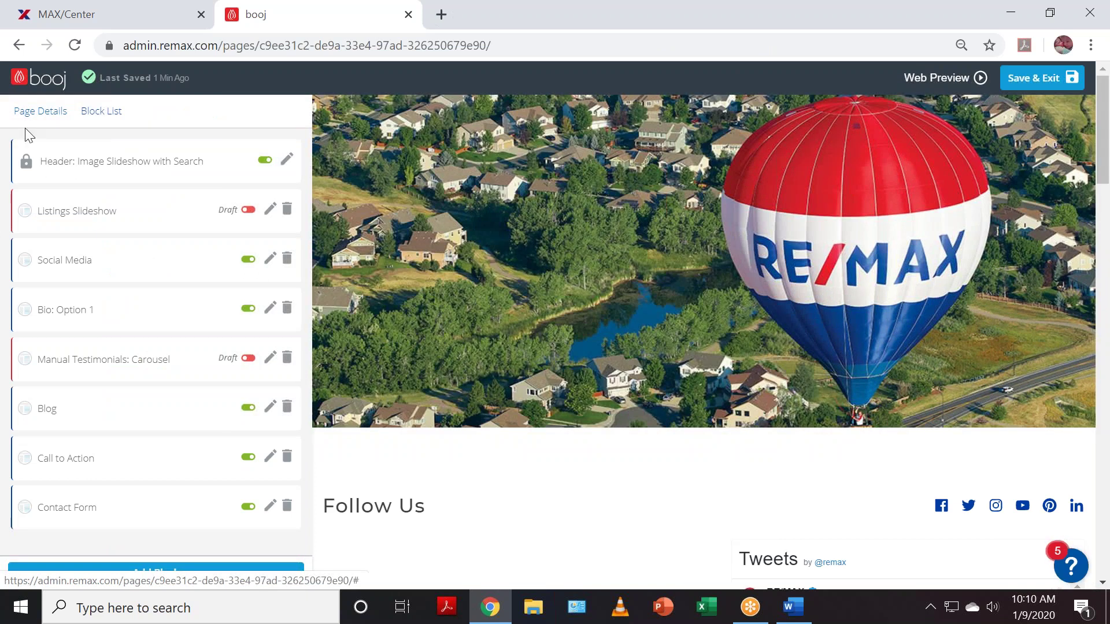
pyautogui.click(46, 413)
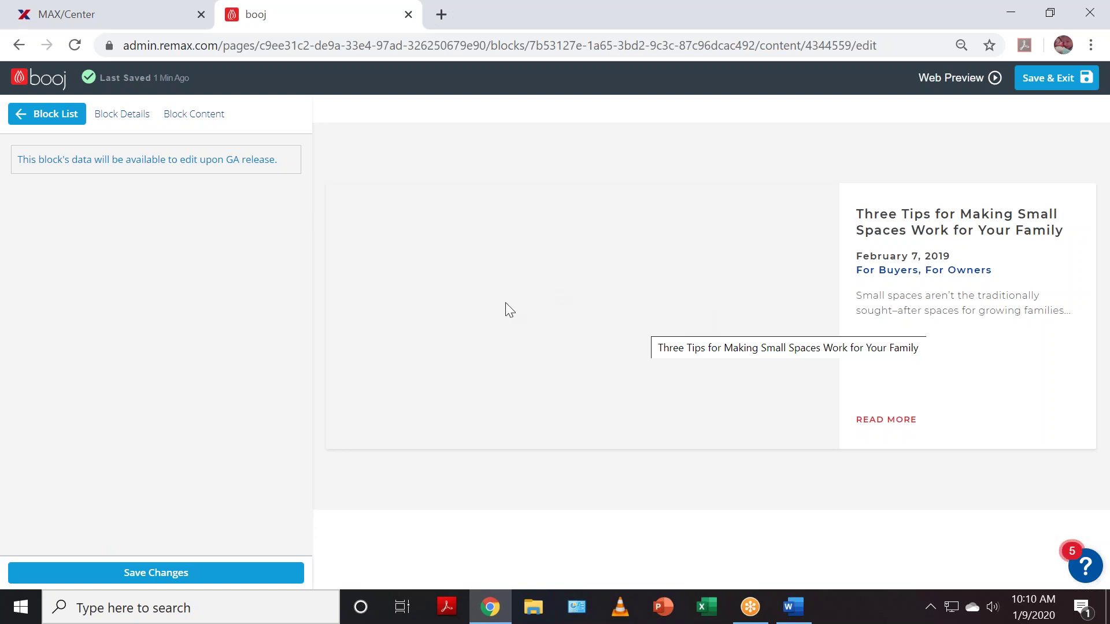
pyautogui.click(58, 114)
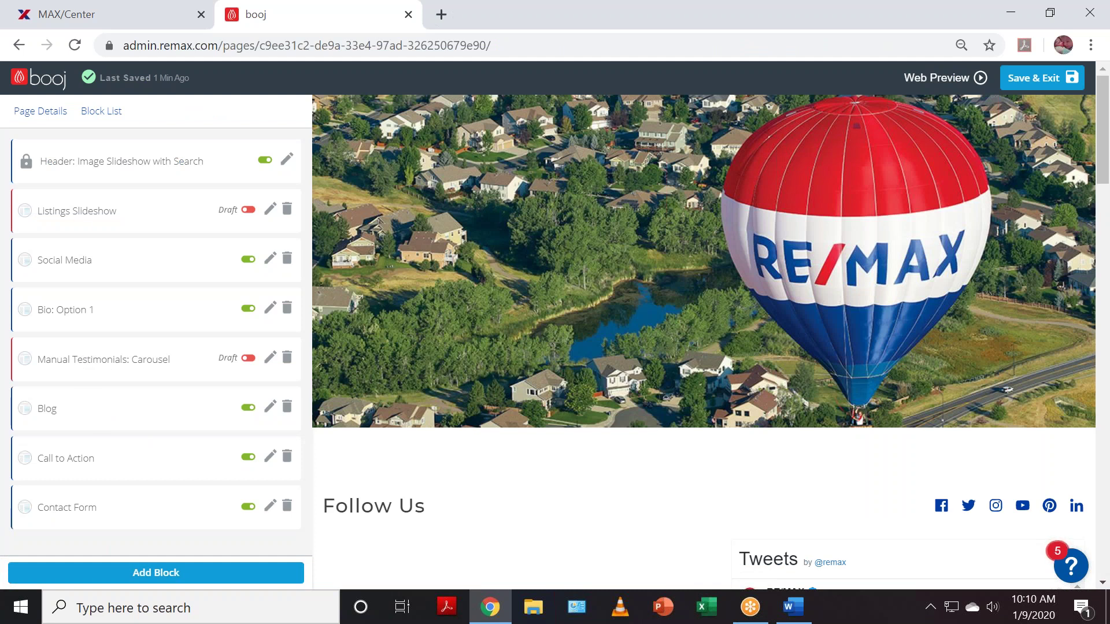
# - Open the Social Media block, then go back via Block List to the Page Editor overview
pyautogui.click(81, 268)
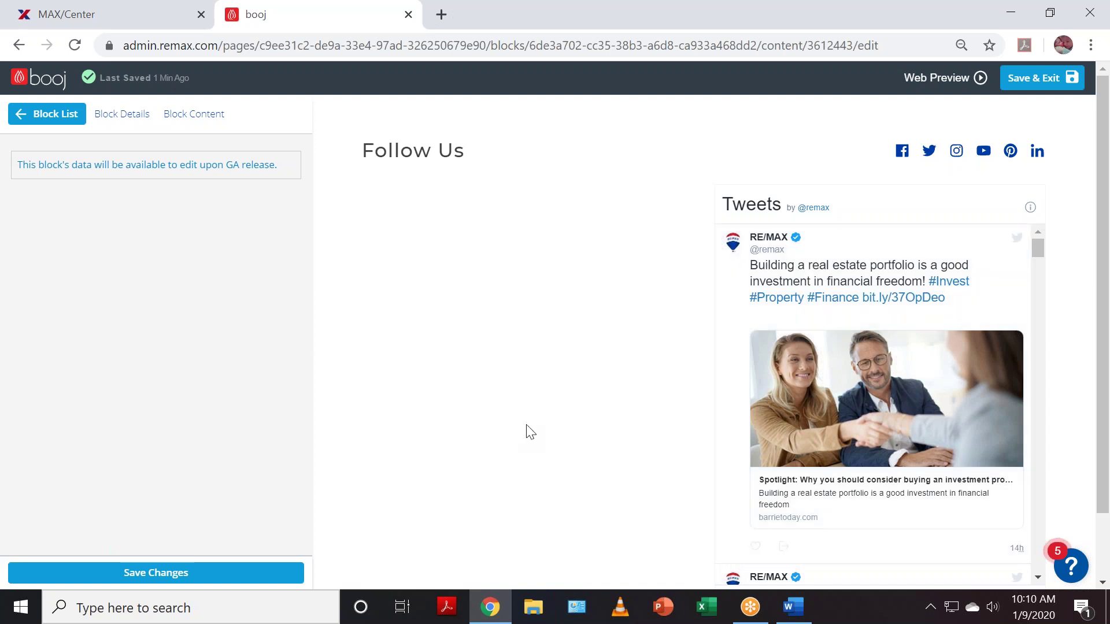
pyautogui.click(56, 118)
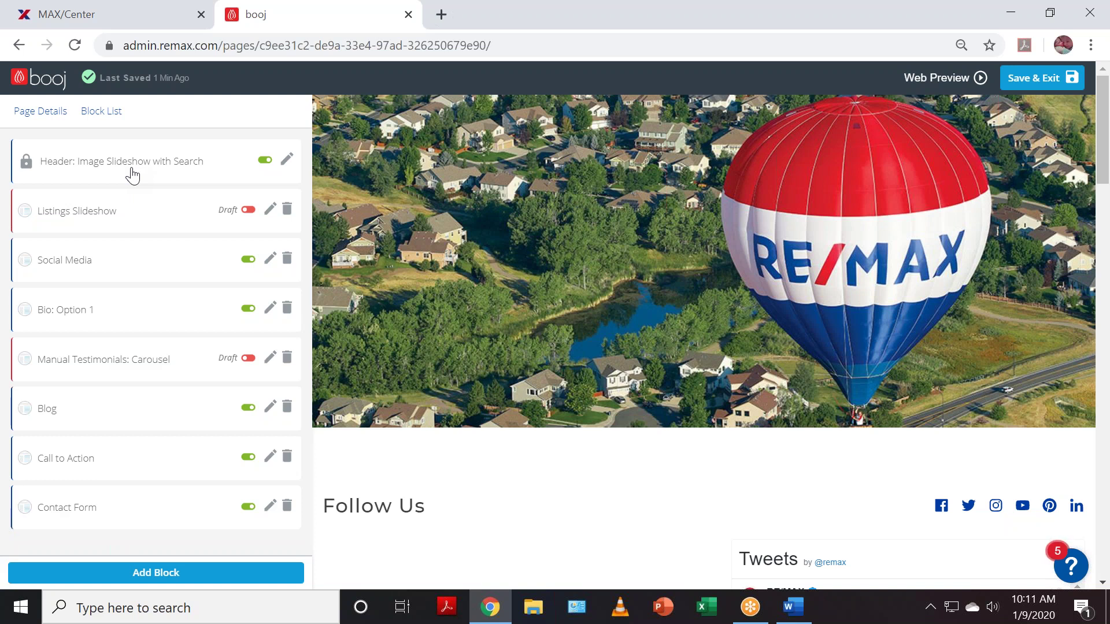
pyautogui.click(14, 45)
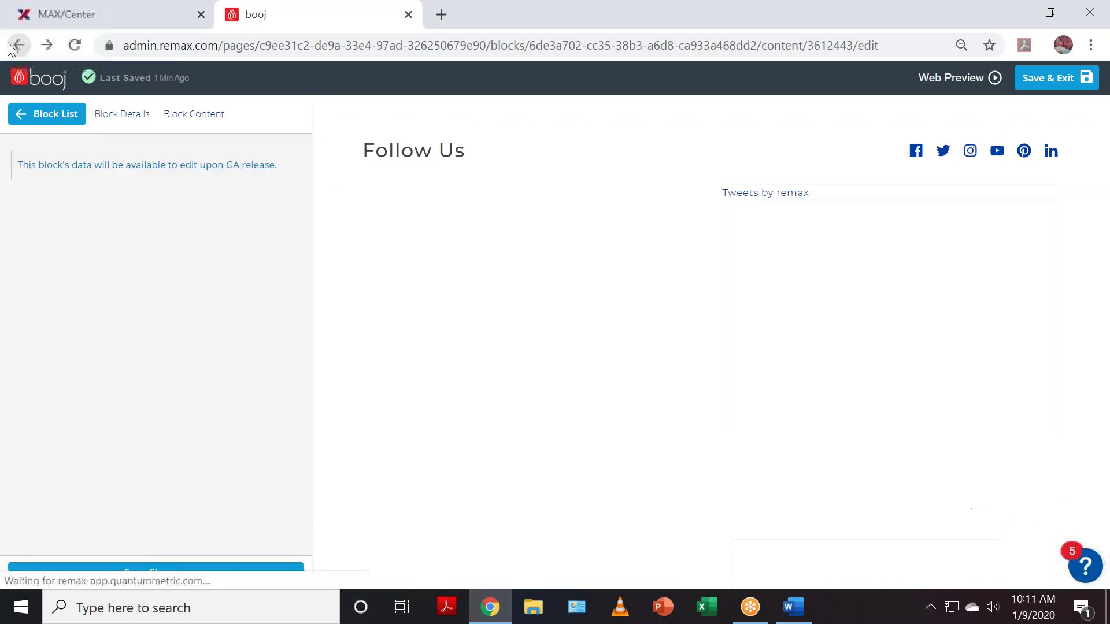
pyautogui.click(12, 45)
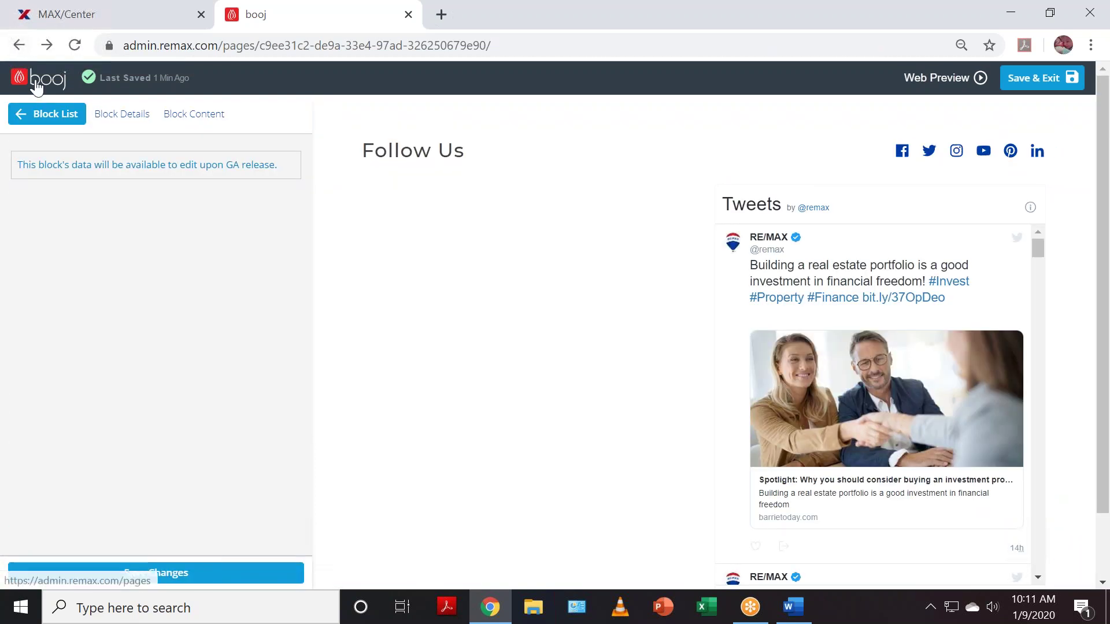
pyautogui.click(36, 87)
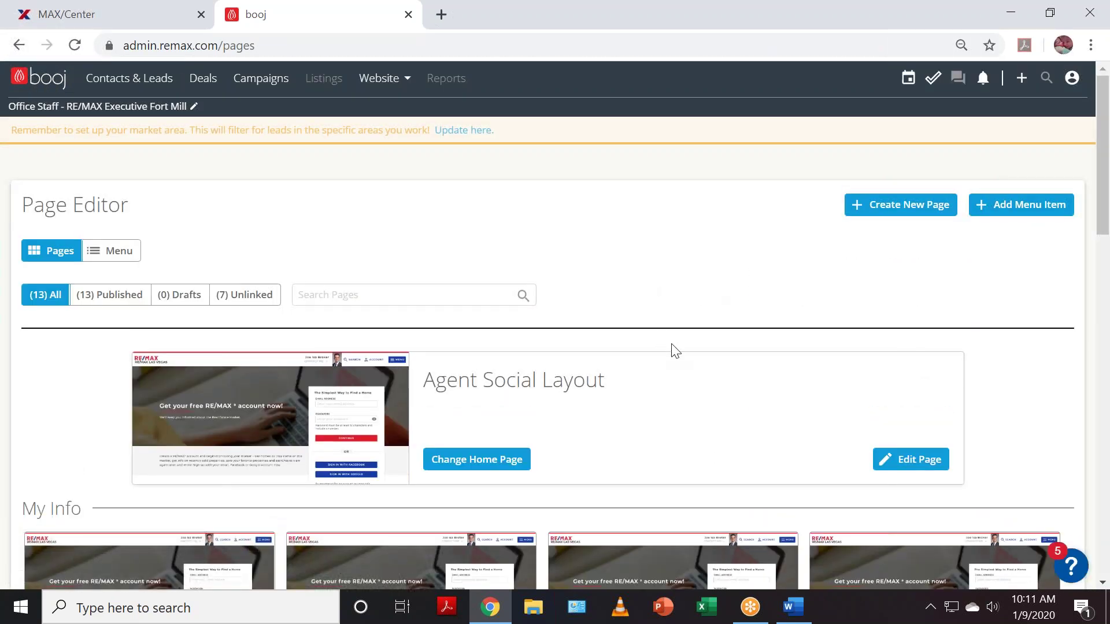
pyautogui.scroll(-5, 681, 355)
pyautogui.scroll(3, 681, 355)
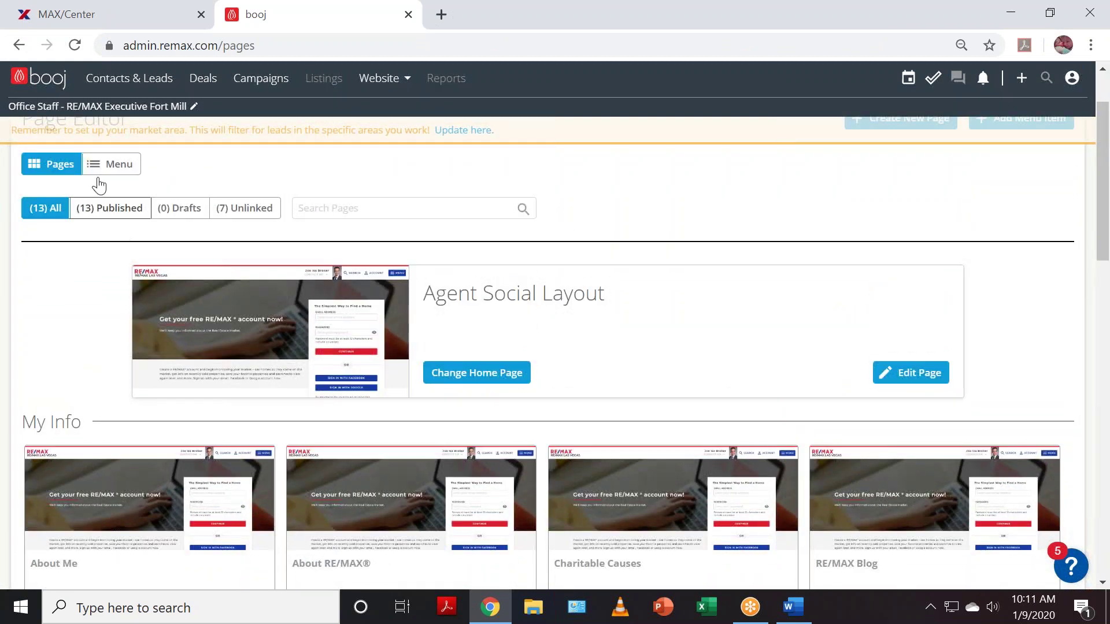
pyautogui.click(117, 172)
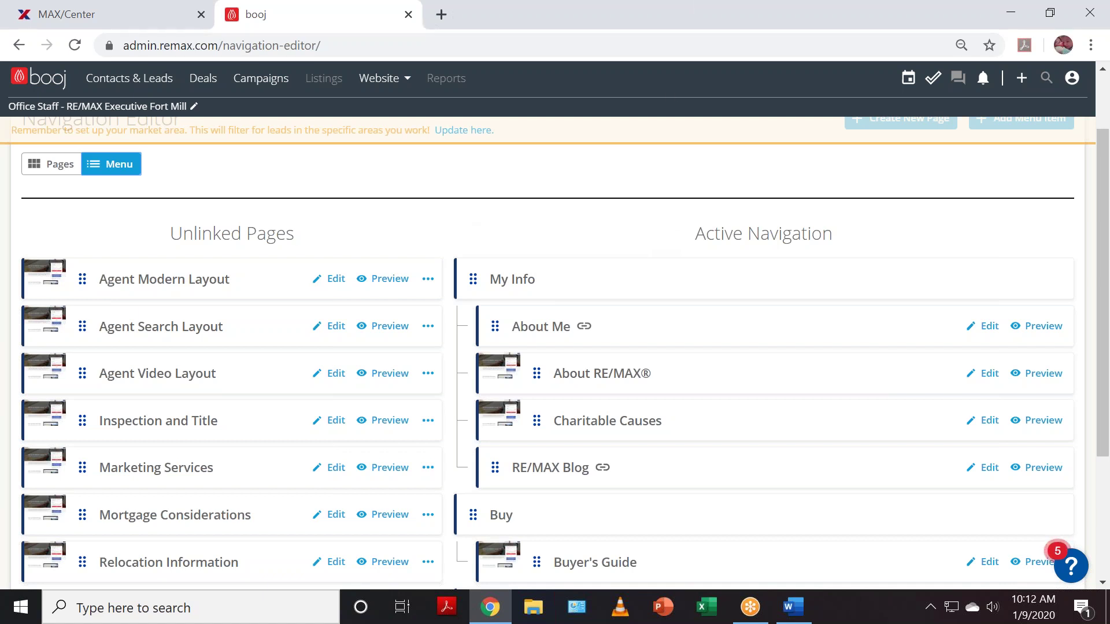
pyautogui.click(33, 166)
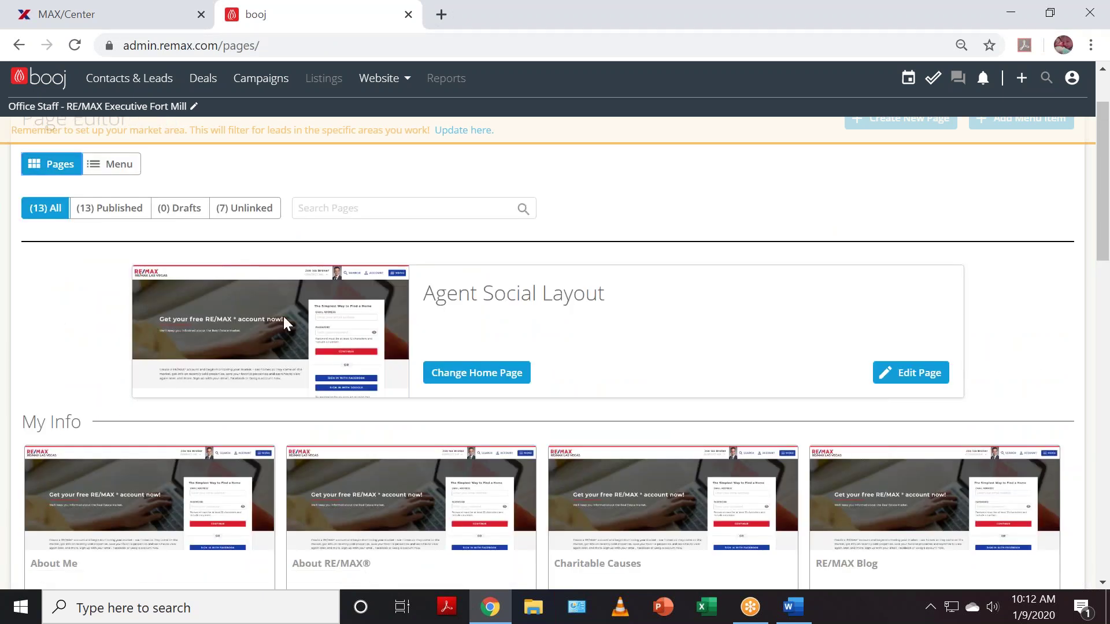
# - Open the Navigation Editor and look through Unlinked Pages and the Active Navigation menu
pyautogui.click(121, 173)
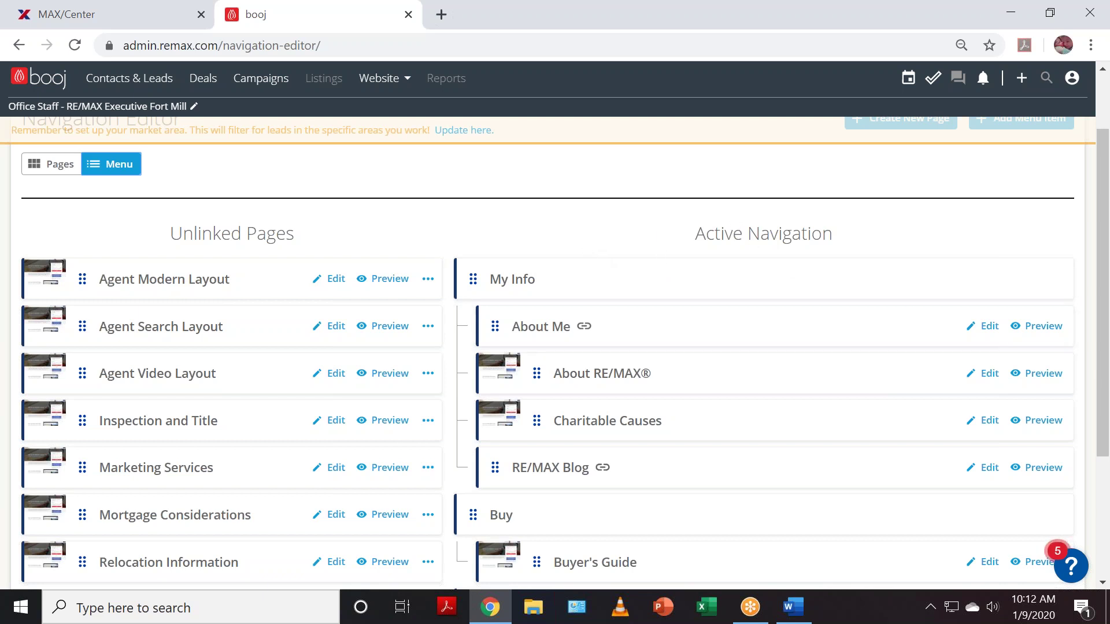
pyautogui.moveTo(693, 240); pyautogui.dragTo(884, 240)
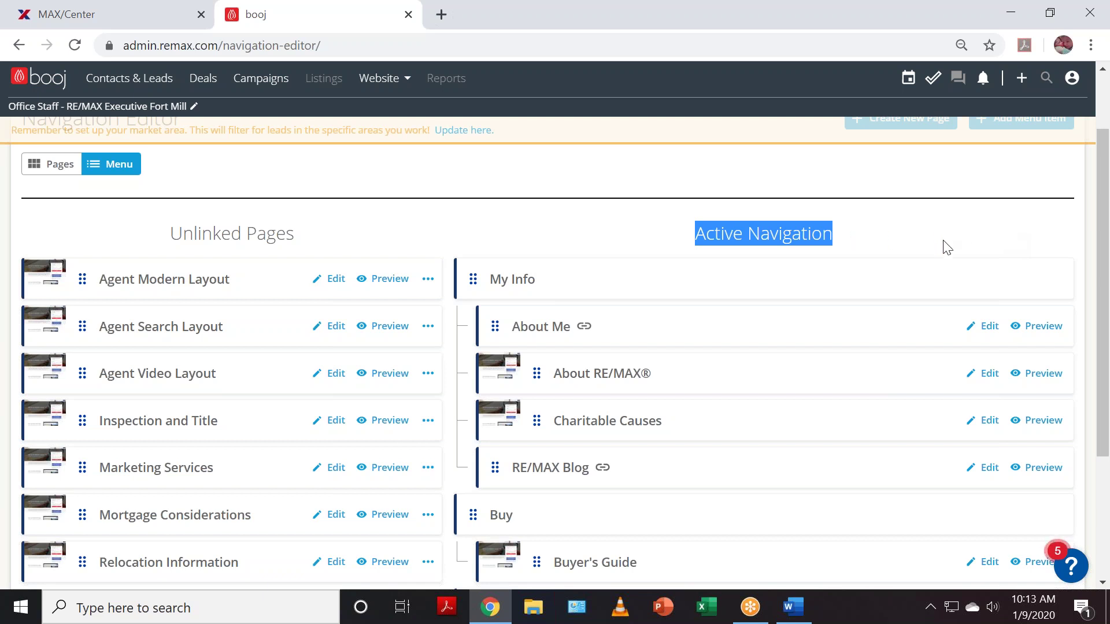
pyautogui.scroll(-1, 960, 269)
pyautogui.scroll(-1, 949, 274)
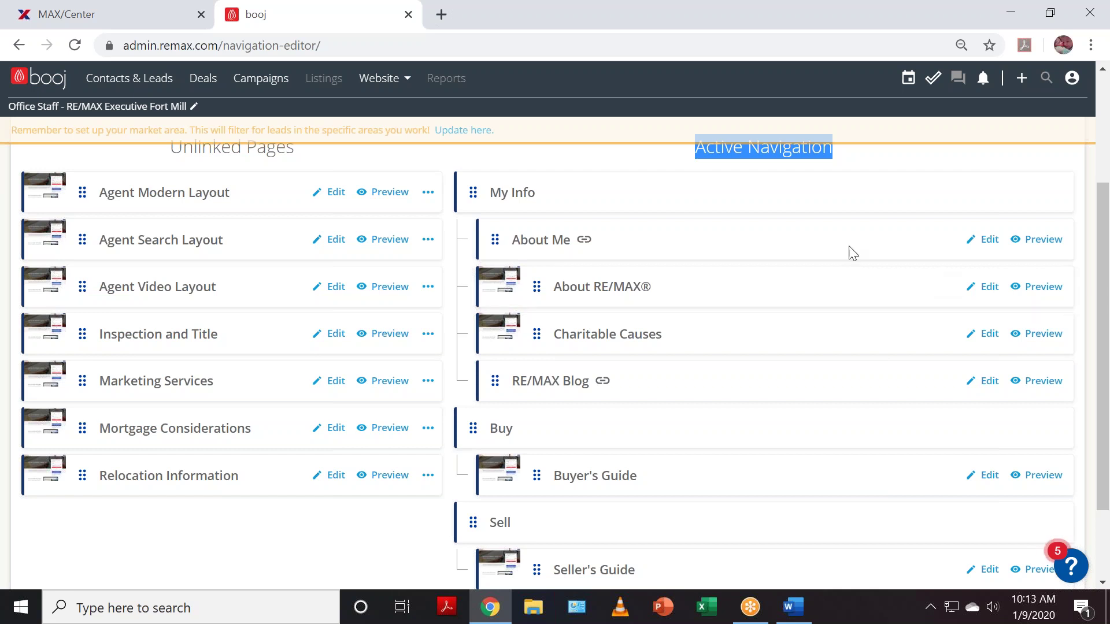
pyautogui.scroll(3, 852, 263)
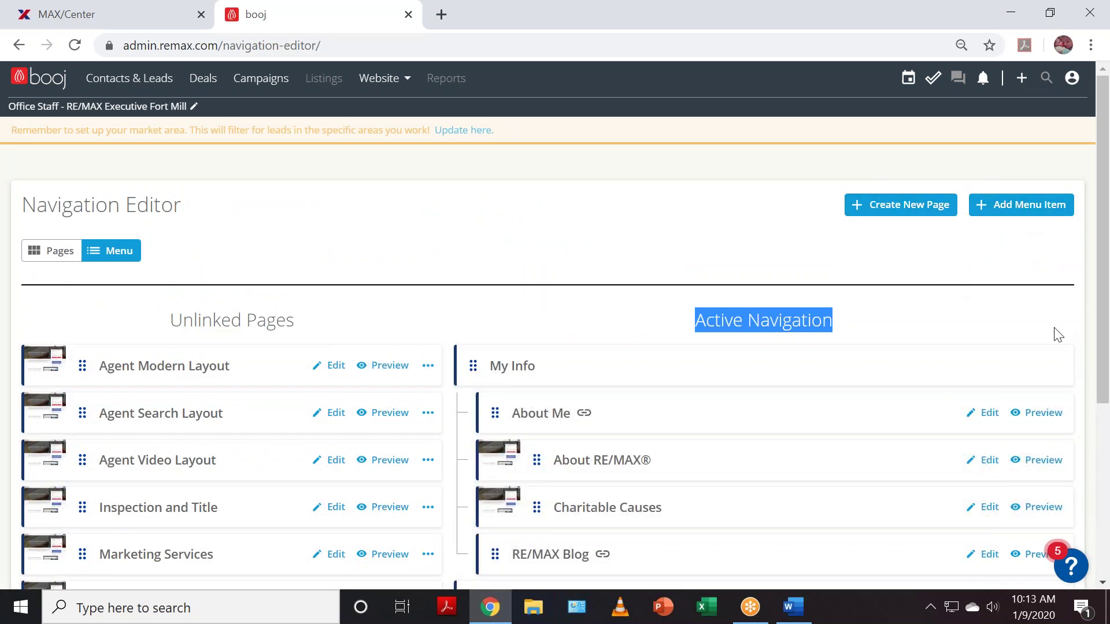
pyautogui.scroll(-1, 719, 314)
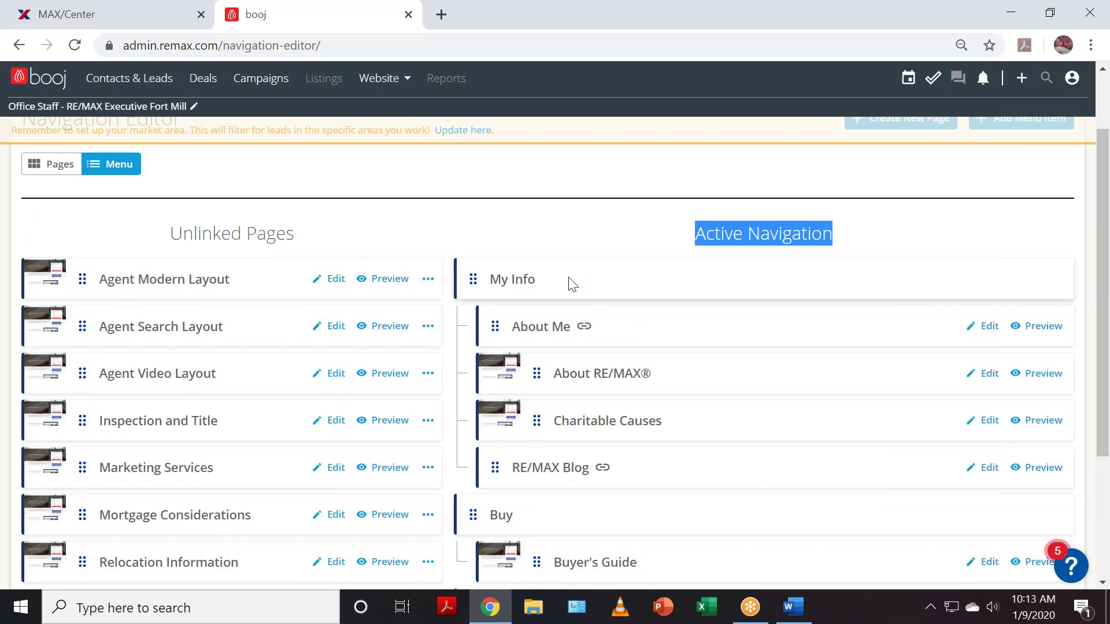
pyautogui.scroll(1, 1047, 229)
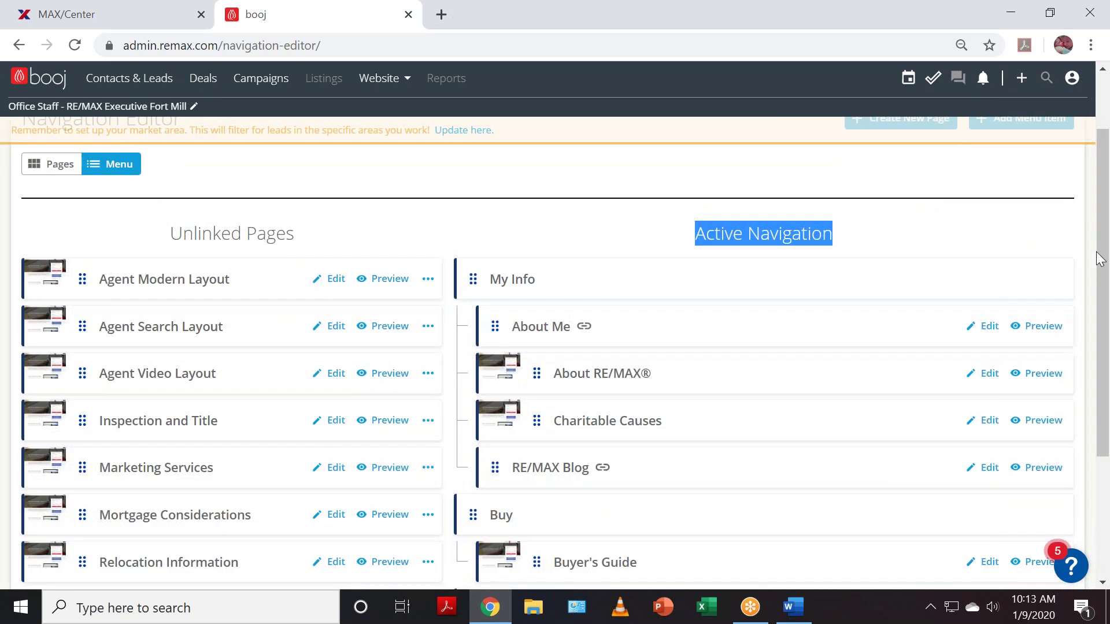
# - Move RE/MAX Blog, Charitable Causes and About RE/MAX into Unlinked Pages
pyautogui.moveTo(1100, 252); pyautogui.dragTo(1102, 271)
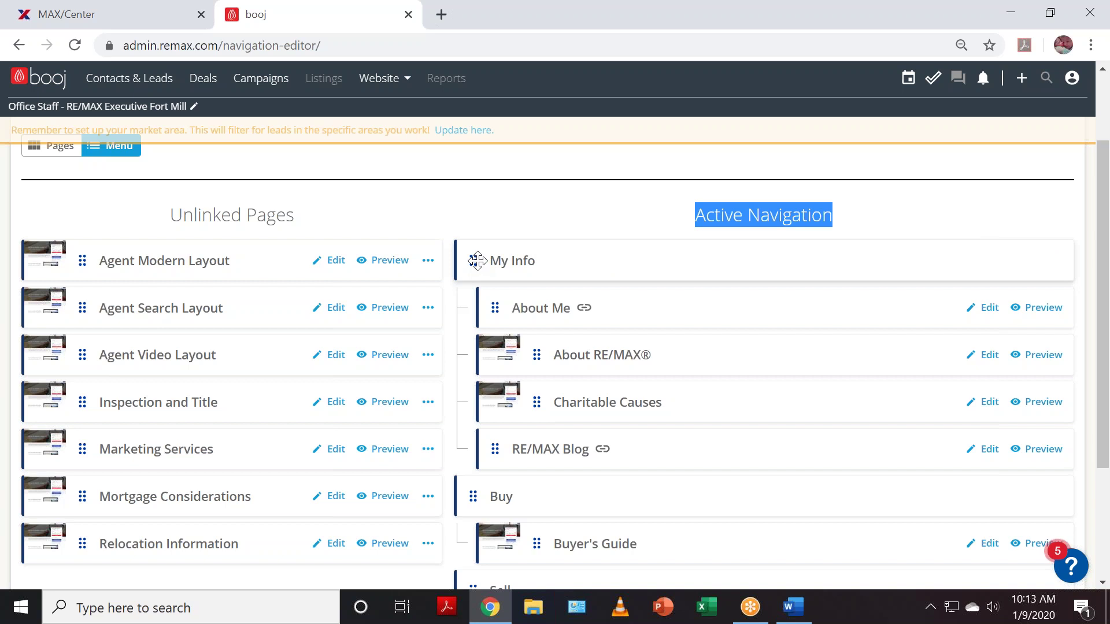
pyautogui.moveTo(477, 261)
pyautogui.mouseDown()
pyautogui.moveTo(313, 299)
pyautogui.moveTo(220, 371)
pyautogui.moveTo(90, 444)
pyautogui.moveTo(220, 404)
pyautogui.moveTo(570, 198)
pyautogui.moveTo(496, 280)
pyautogui.moveTo(480, 263)
pyautogui.mouseUp()
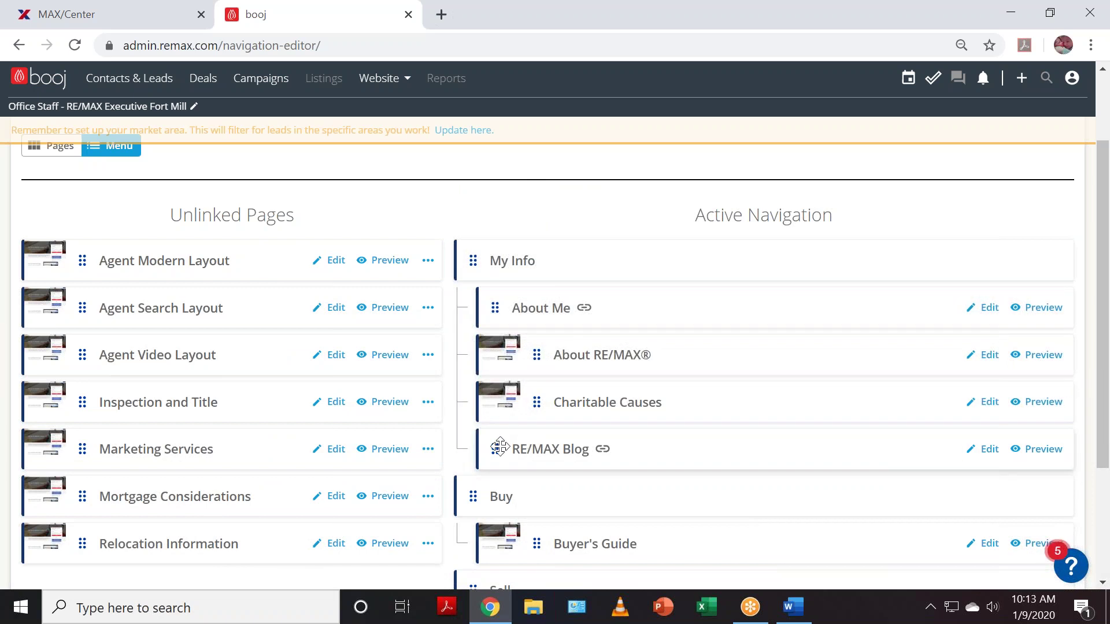
pyautogui.moveTo(499, 448); pyautogui.dragTo(87, 440)
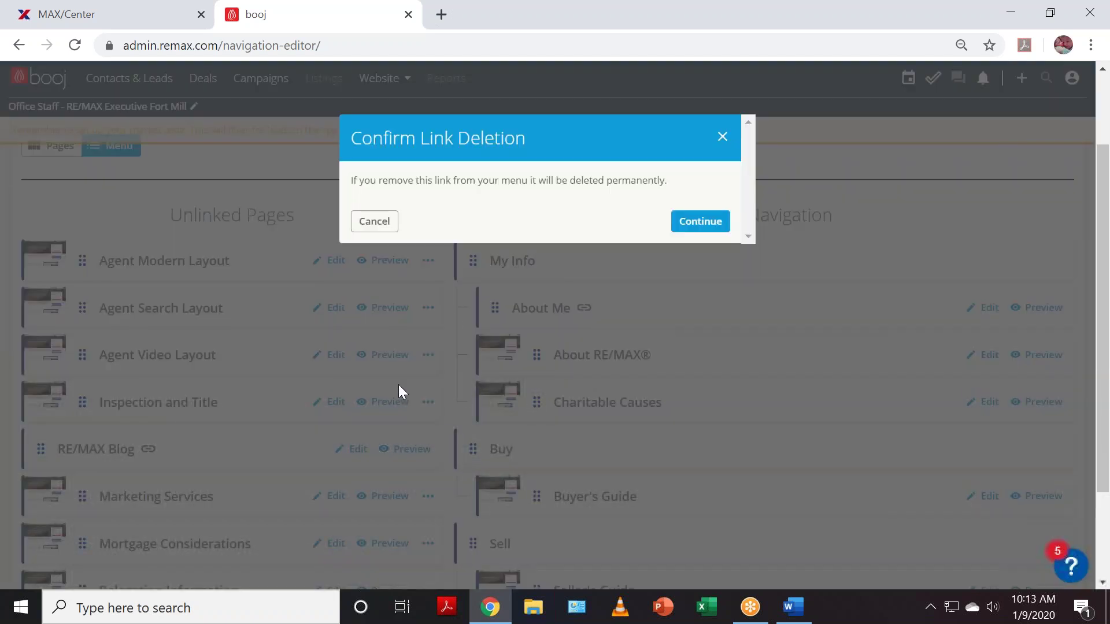
pyautogui.click(697, 223)
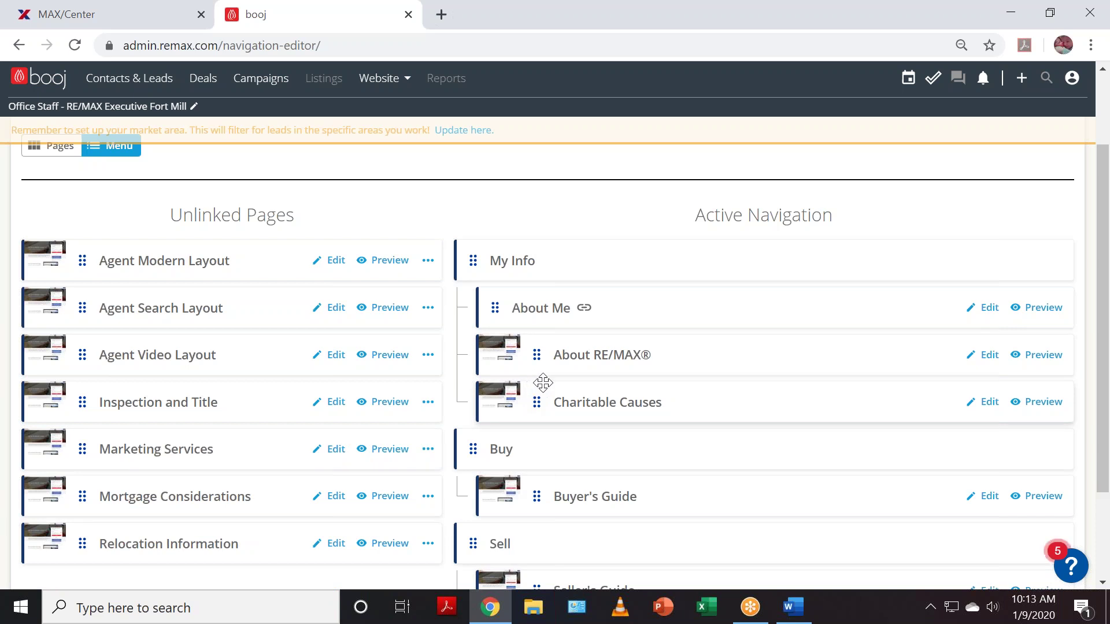
pyautogui.moveTo(536, 399); pyautogui.dragTo(96, 393)
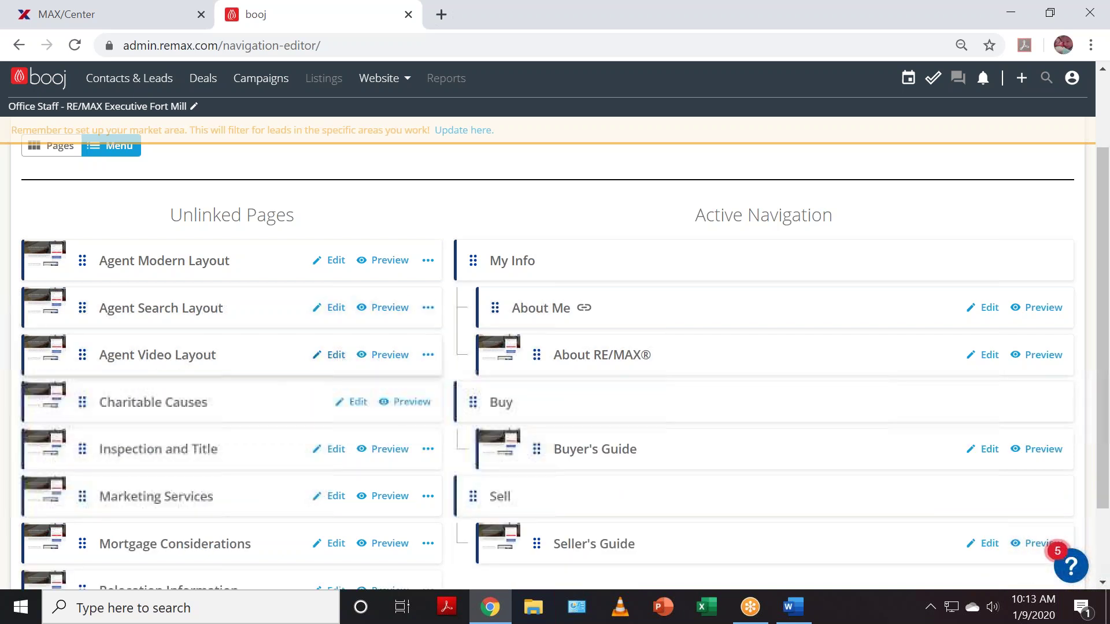
pyautogui.moveTo(536, 354); pyautogui.dragTo(83, 393)
# - Remove About Me and the My Info header from the navigation, confirming each deletion
pyautogui.moveTo(496, 304); pyautogui.dragTo(94, 351)
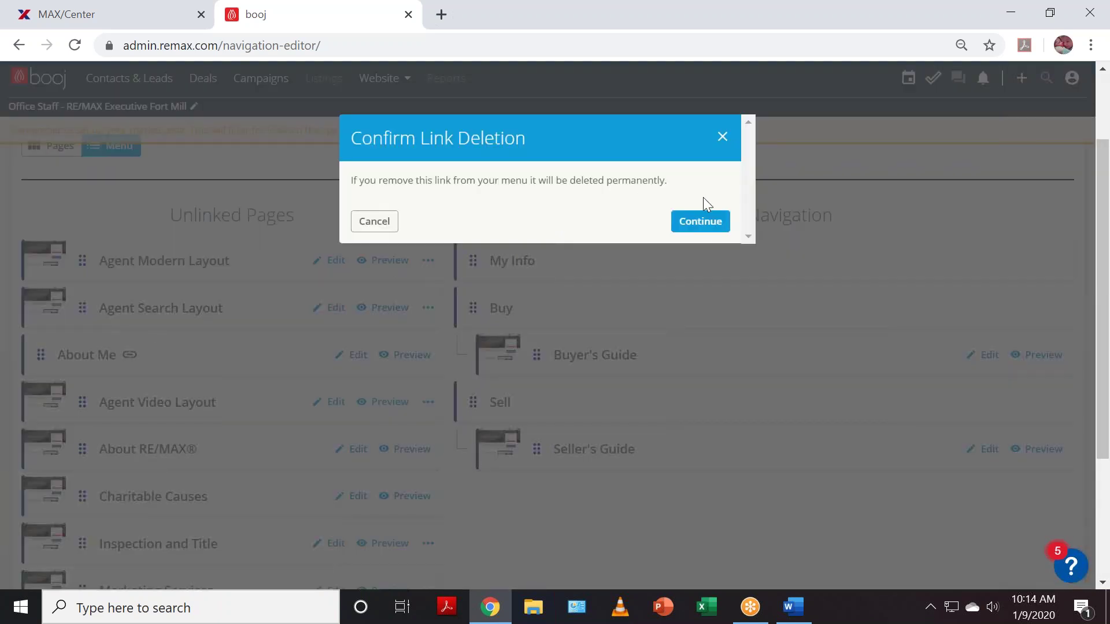
pyautogui.click(704, 230)
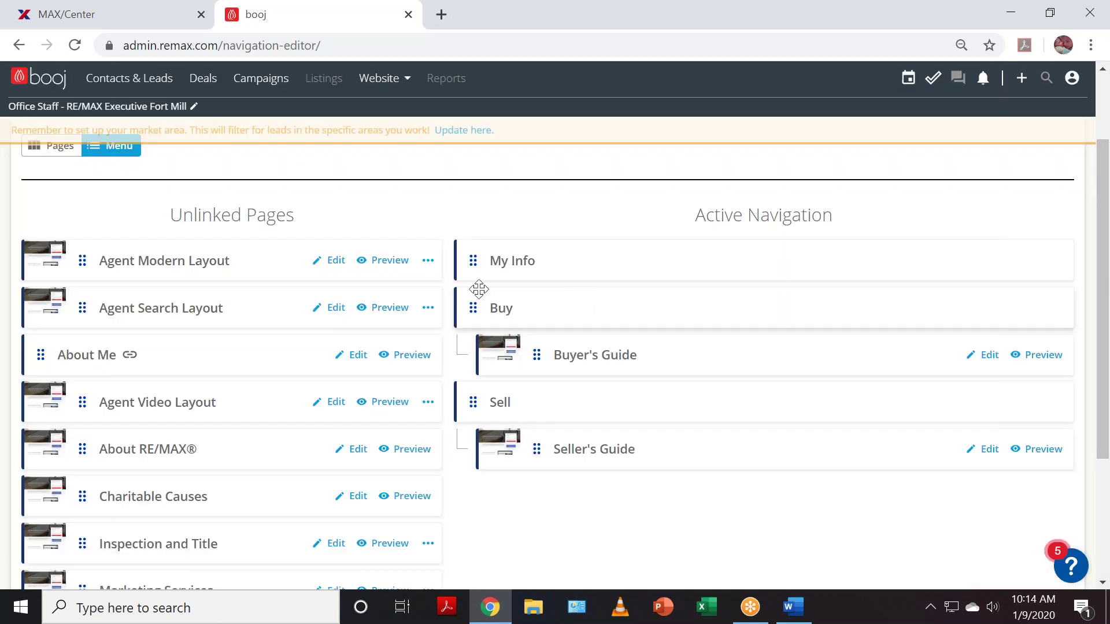
pyautogui.moveTo(487, 258); pyautogui.dragTo(96, 315)
pyautogui.click(701, 222)
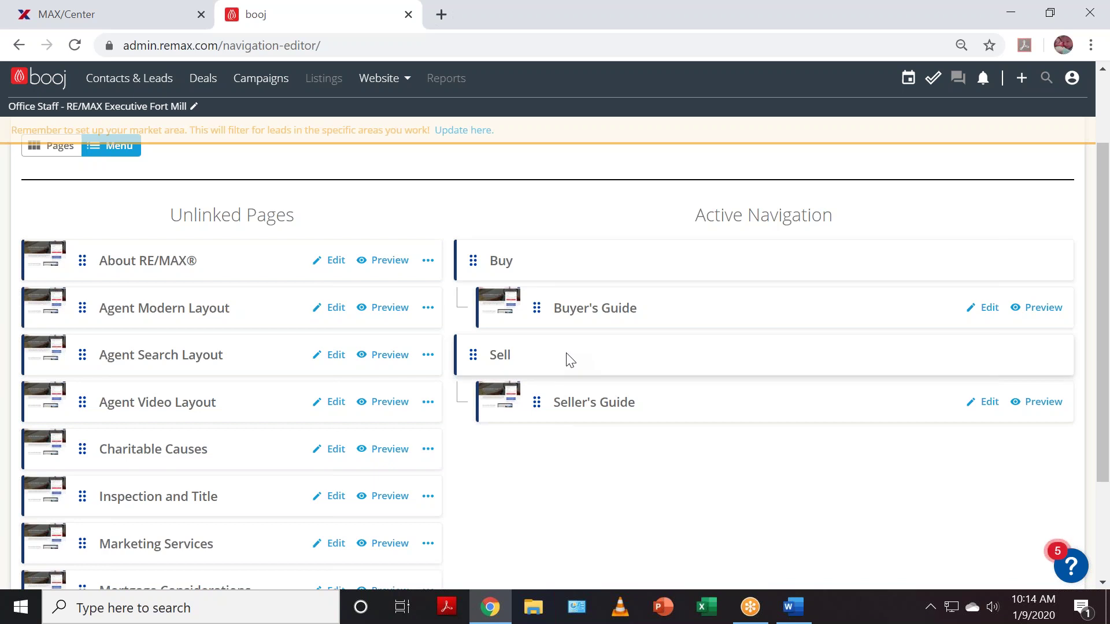
pyautogui.scroll(2, 861, 493)
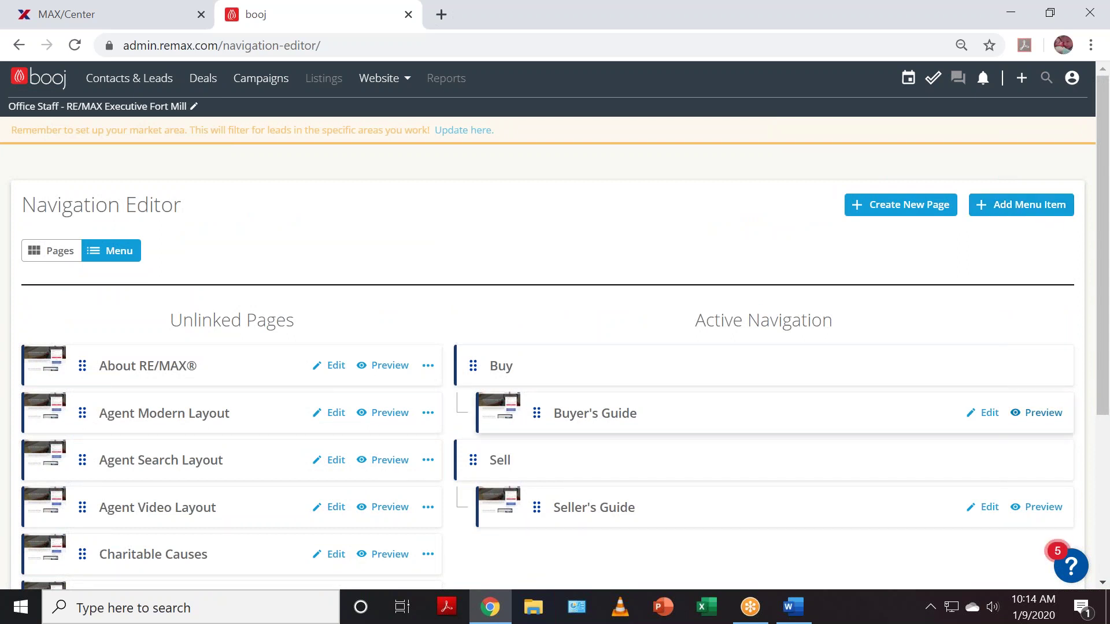
# - Move Seller's Guide, Buyer's Guide and the Sell header out of Active Navigation
pyautogui.scroll(-2, 533, 407)
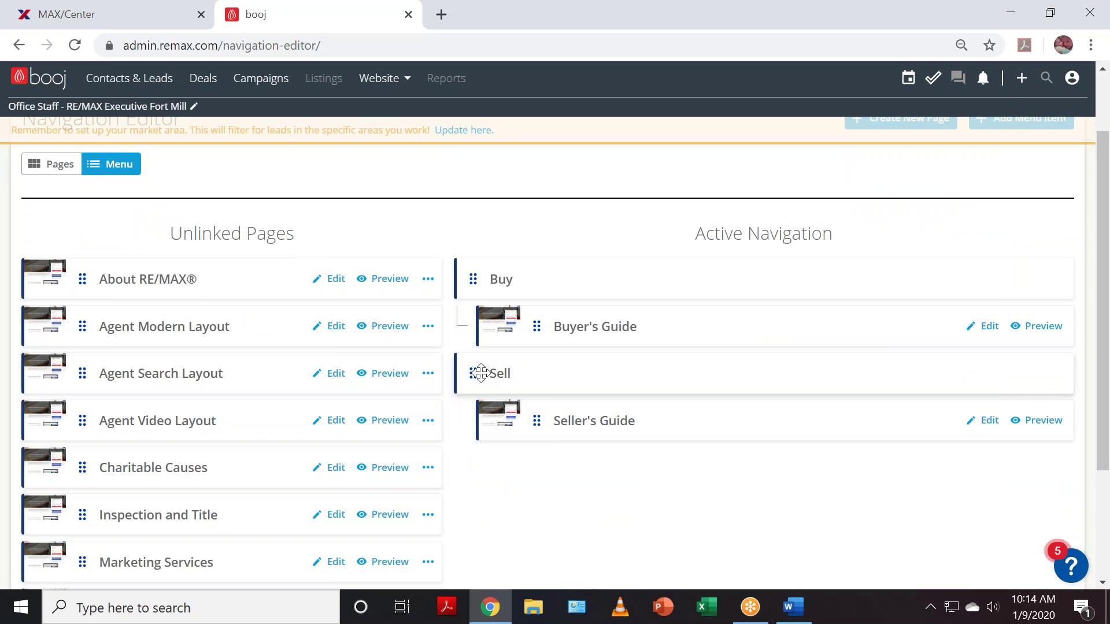
pyautogui.moveTo(481, 373); pyautogui.dragTo(243, 422)
pyautogui.moveTo(533, 421); pyautogui.dragTo(306, 463)
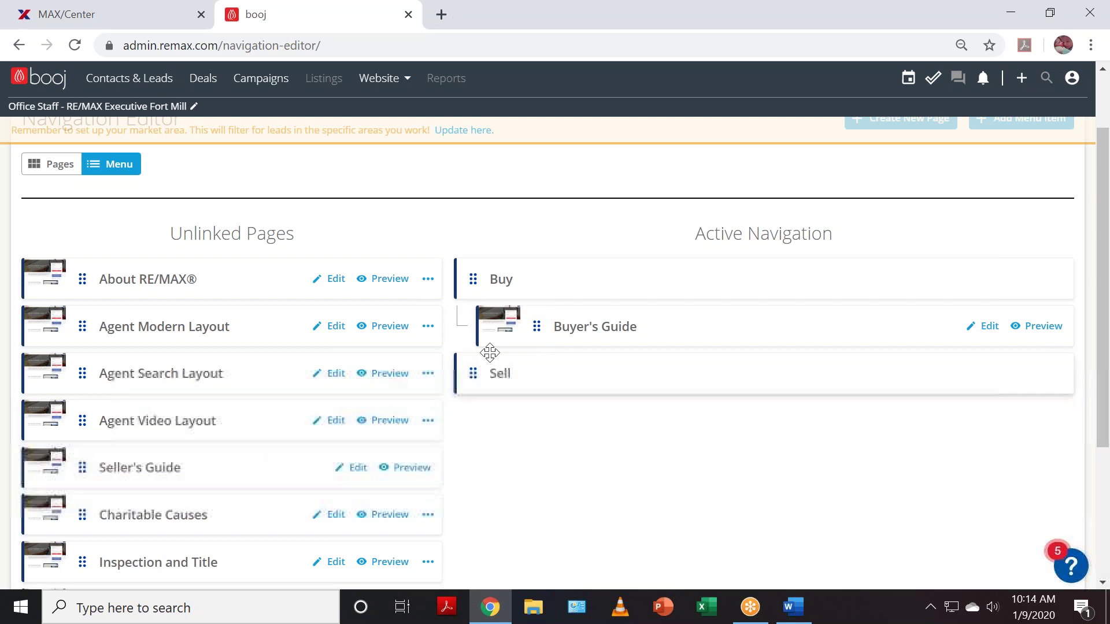
pyautogui.moveTo(528, 324); pyautogui.dragTo(112, 368)
pyautogui.moveTo(478, 327); pyautogui.dragTo(206, 361)
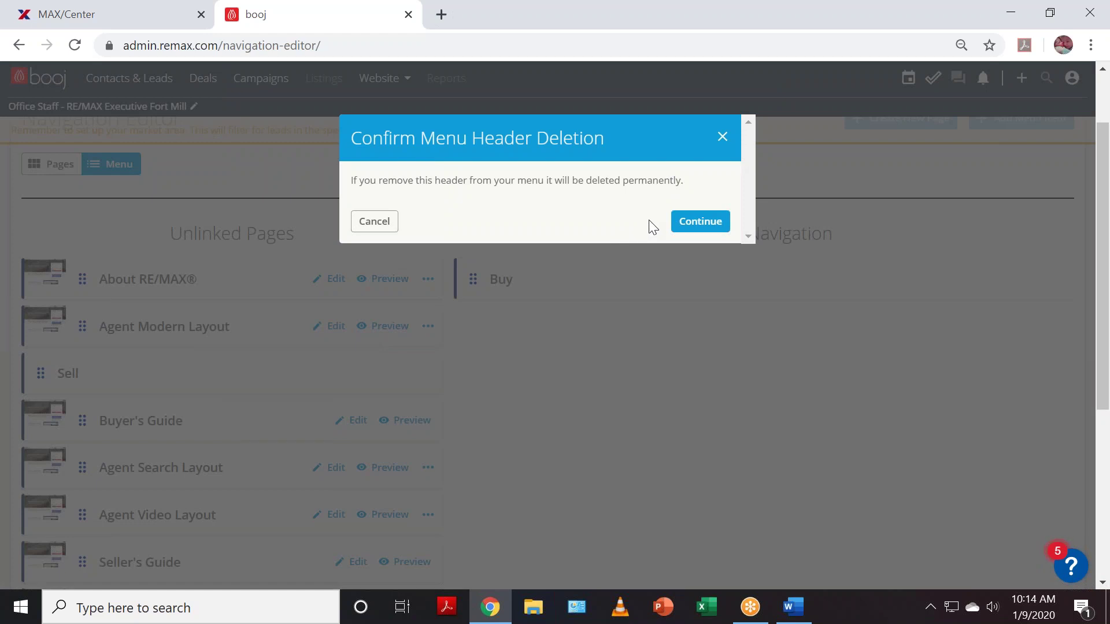
pyautogui.click(702, 222)
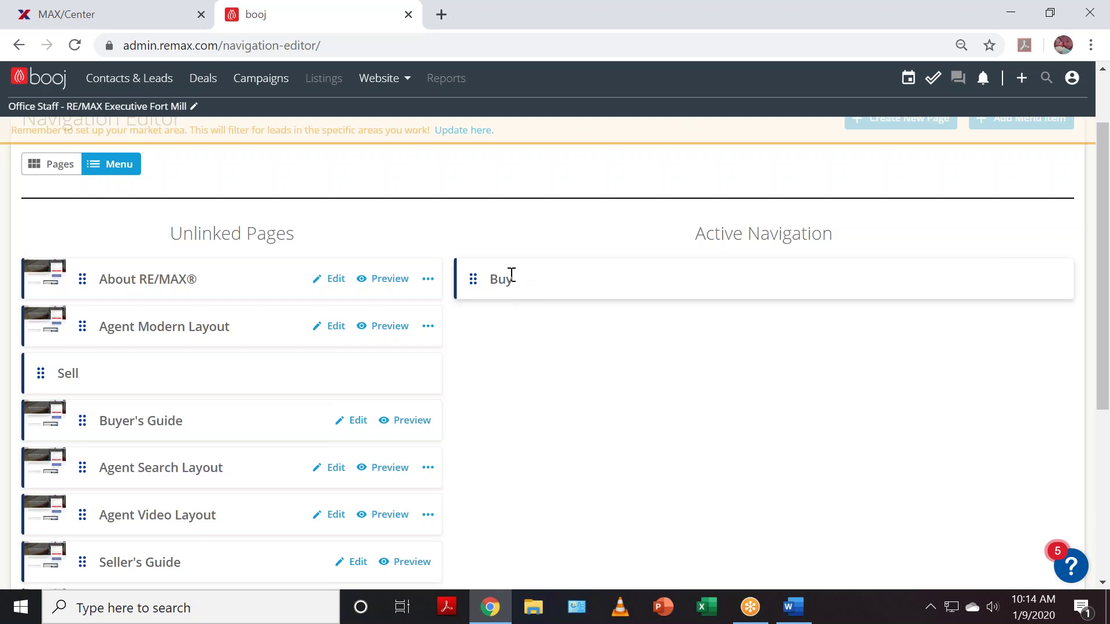
# - Delete the Buy header, leaving Active Navigation empty, and bring up the Website Build-Out document
pyautogui.moveTo(473, 279); pyautogui.dragTo(180, 347)
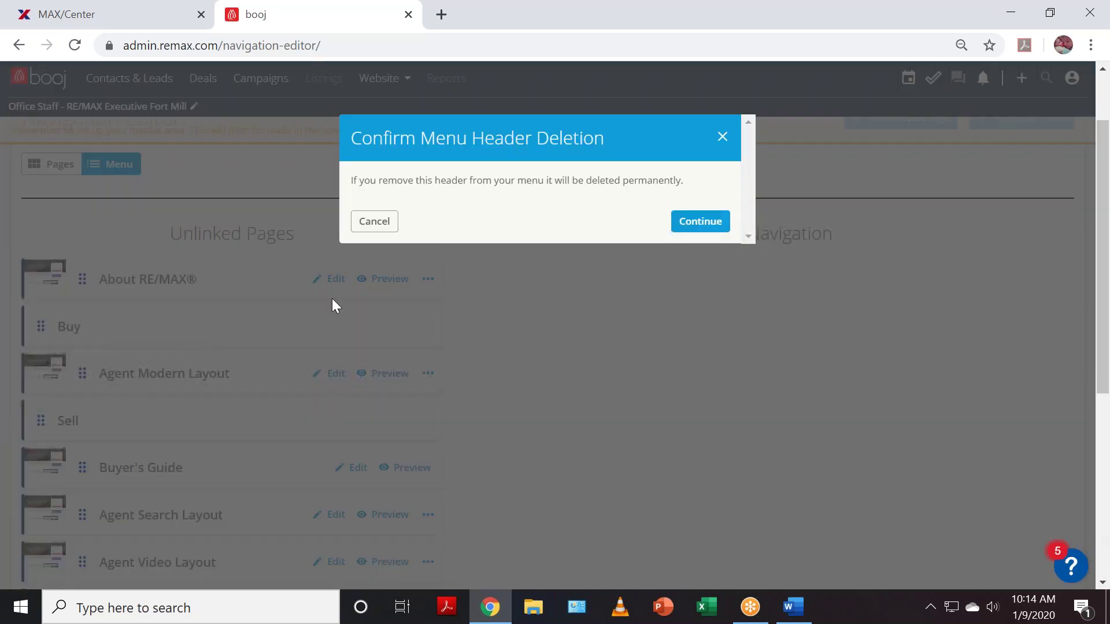
pyautogui.click(715, 223)
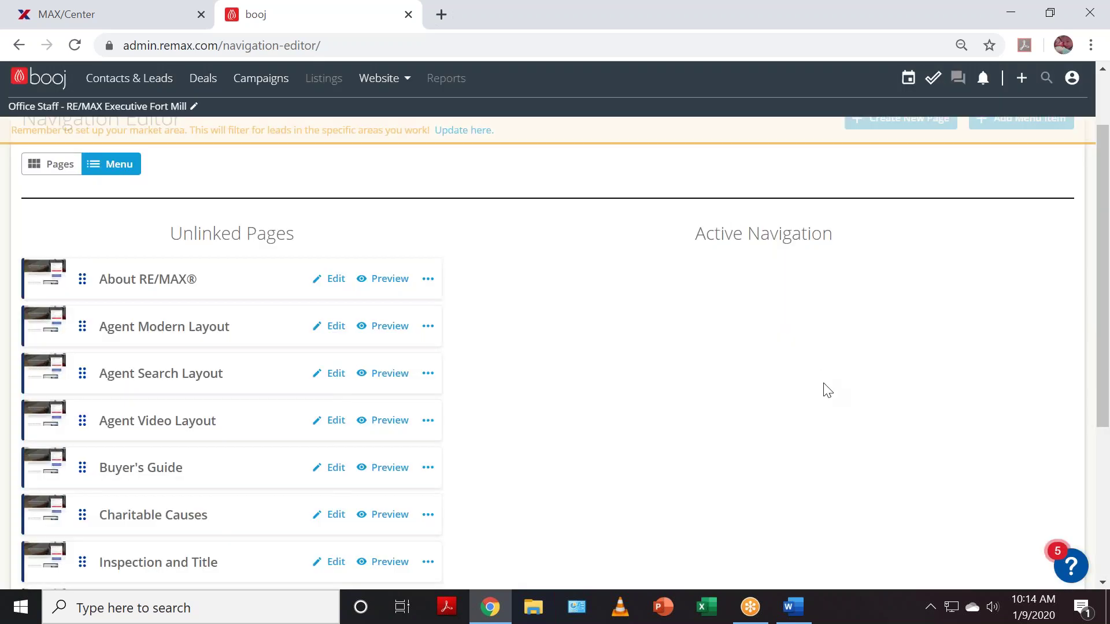
pyautogui.scroll(-5, 824, 396)
pyautogui.scroll(6, 845, 401)
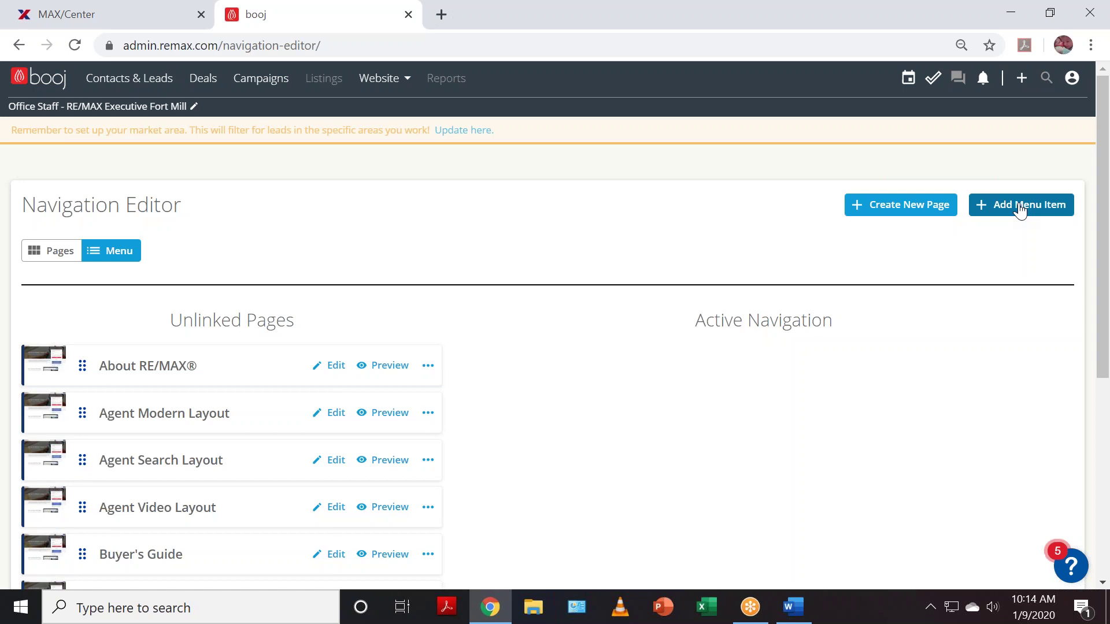
pyautogui.click(793, 607)
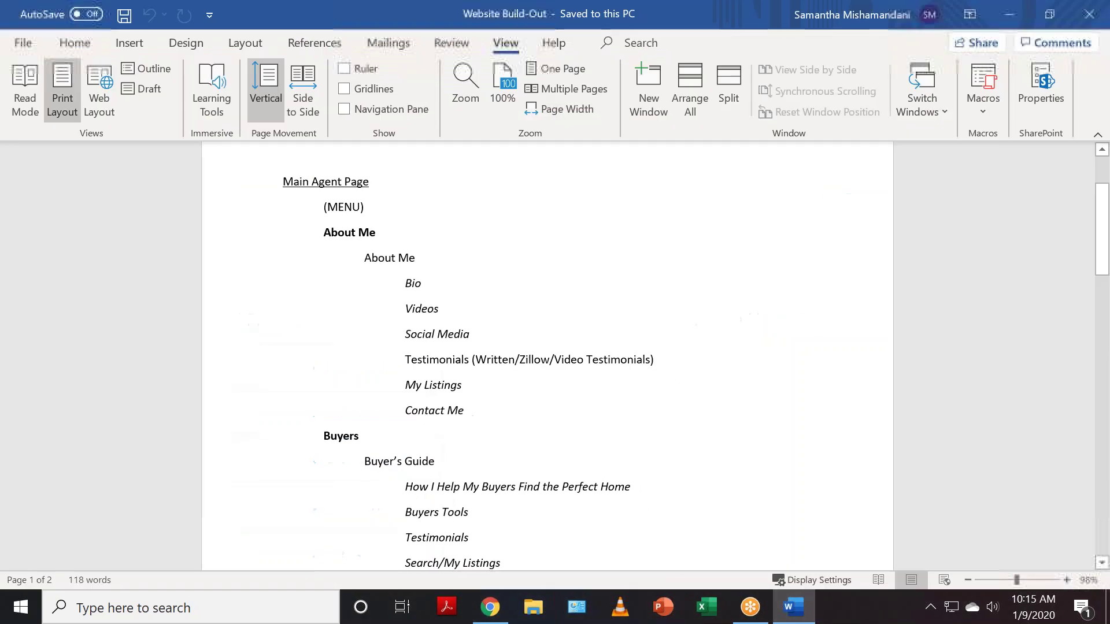
# - Highlight the About Me, Buyers and Sellers headings in turn, then minimize Word
pyautogui.moveTo(324, 231); pyautogui.dragTo(380, 233)
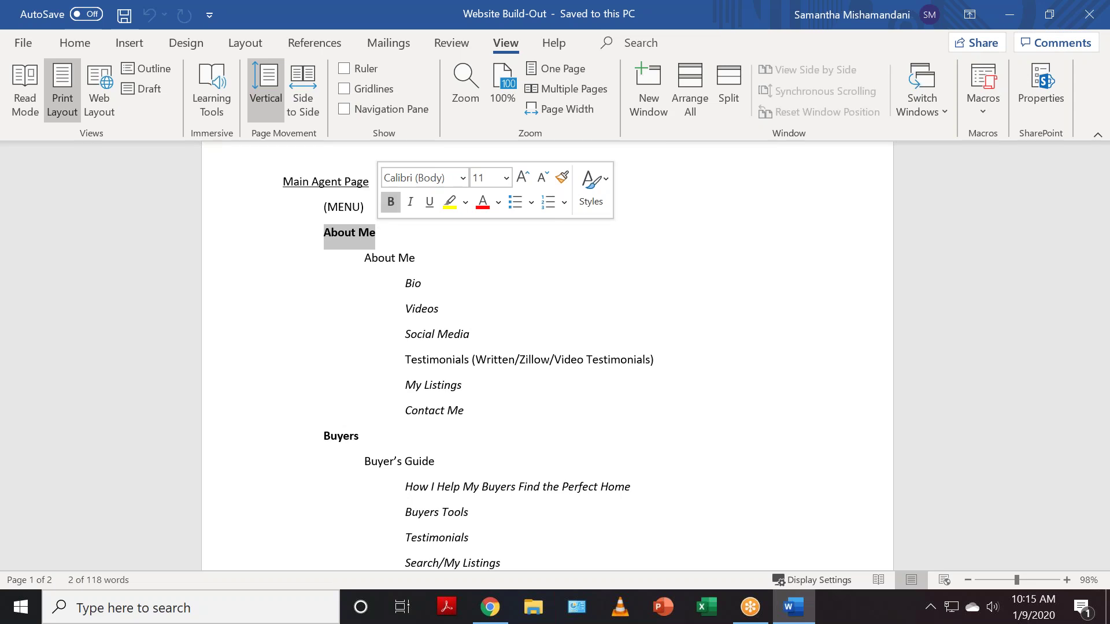
pyautogui.click(424, 368)
pyautogui.scroll(-2, 424, 368)
pyautogui.click(359, 335)
pyautogui.scroll(-1, 550, 488)
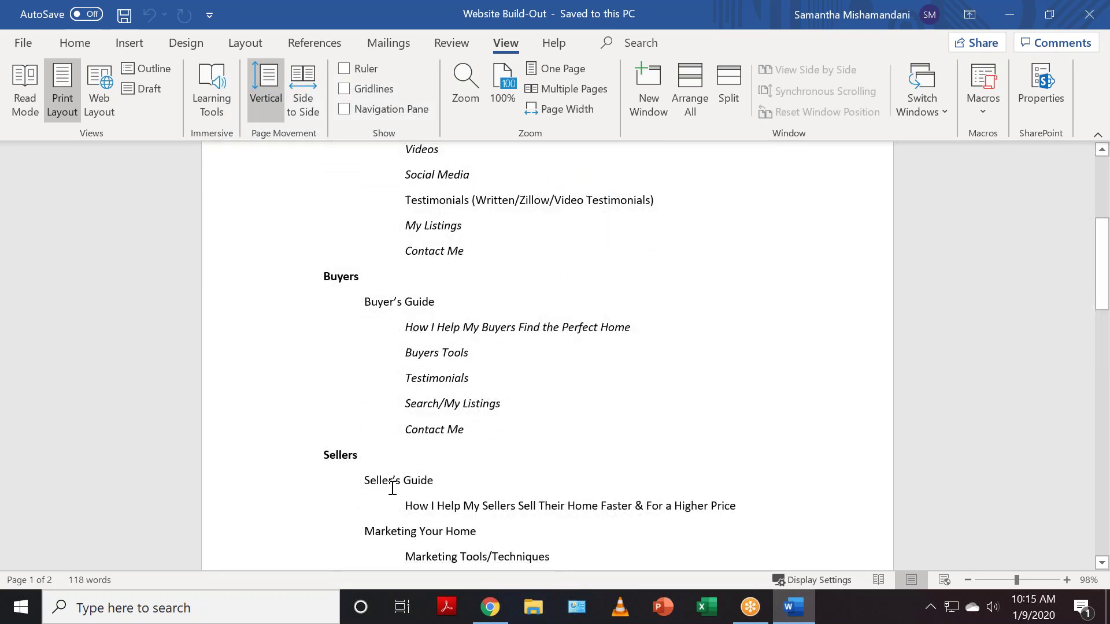
pyautogui.scroll(-1, 351, 475)
pyautogui.doubleClick(354, 414)
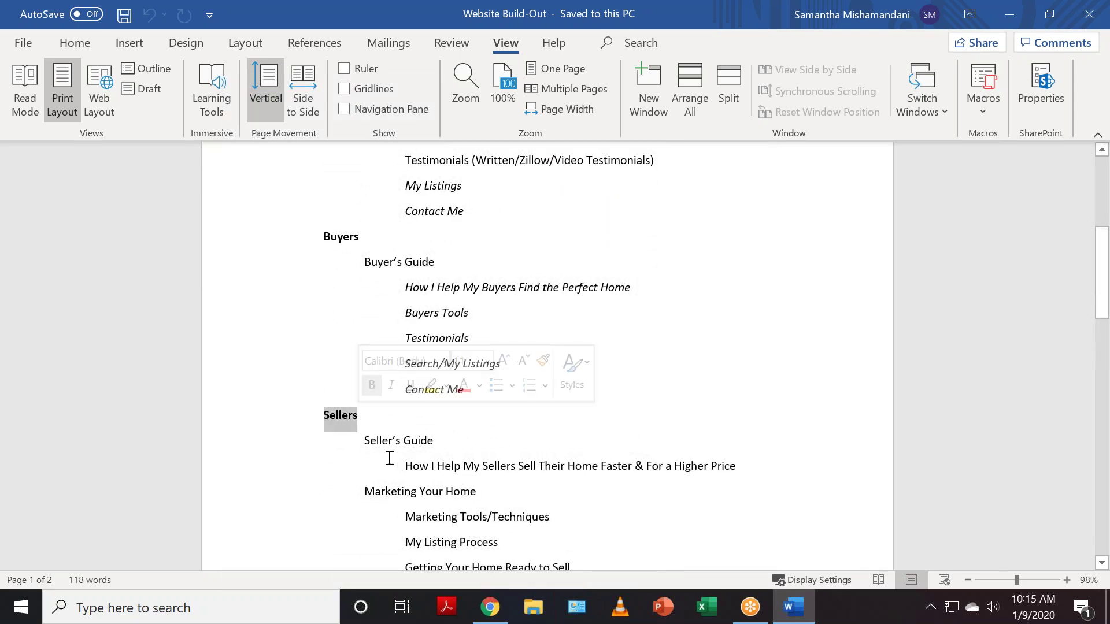
pyautogui.scroll(-2, 567, 493)
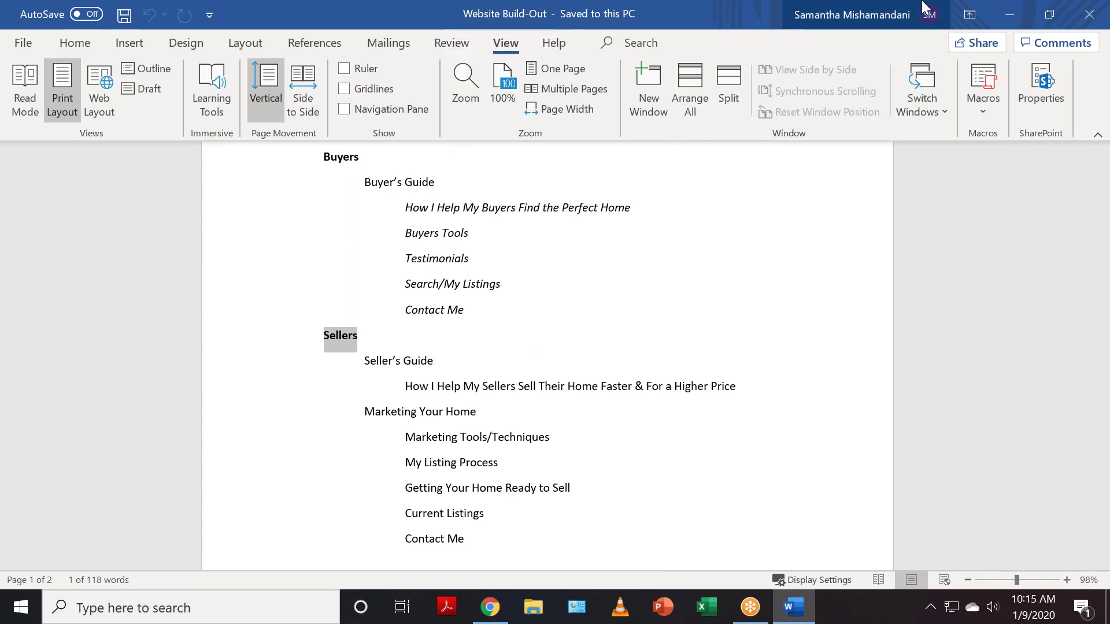
pyautogui.click(1008, 11)
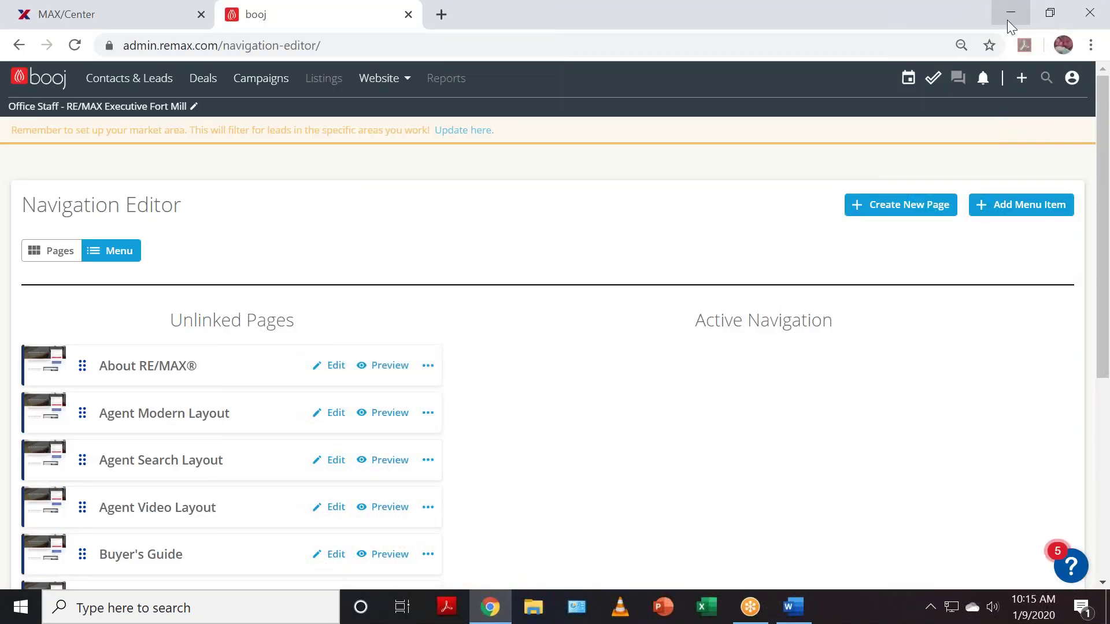
# - Add an About menu item with Create as Link left unchecked, and save it
pyautogui.click(1014, 215)
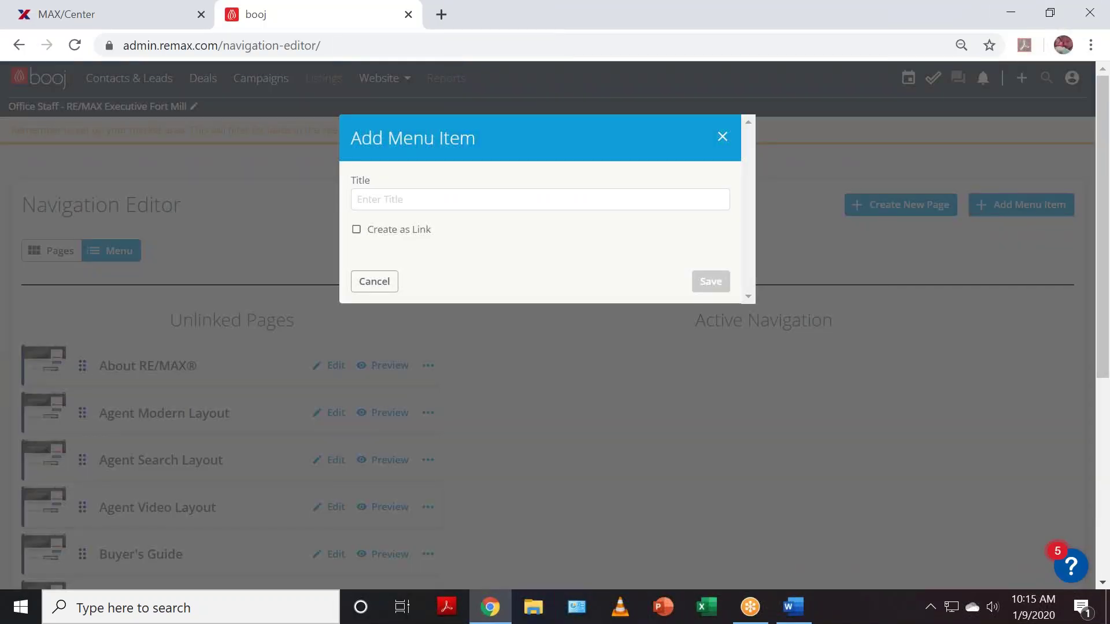
pyautogui.click(474, 201)
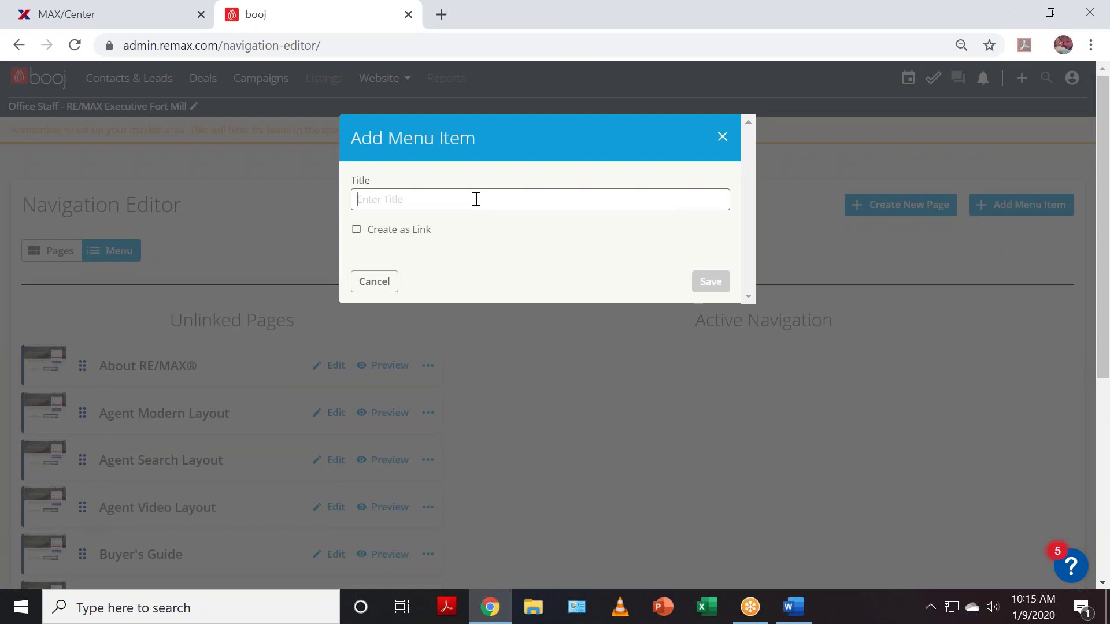
pyautogui.write('About Me')
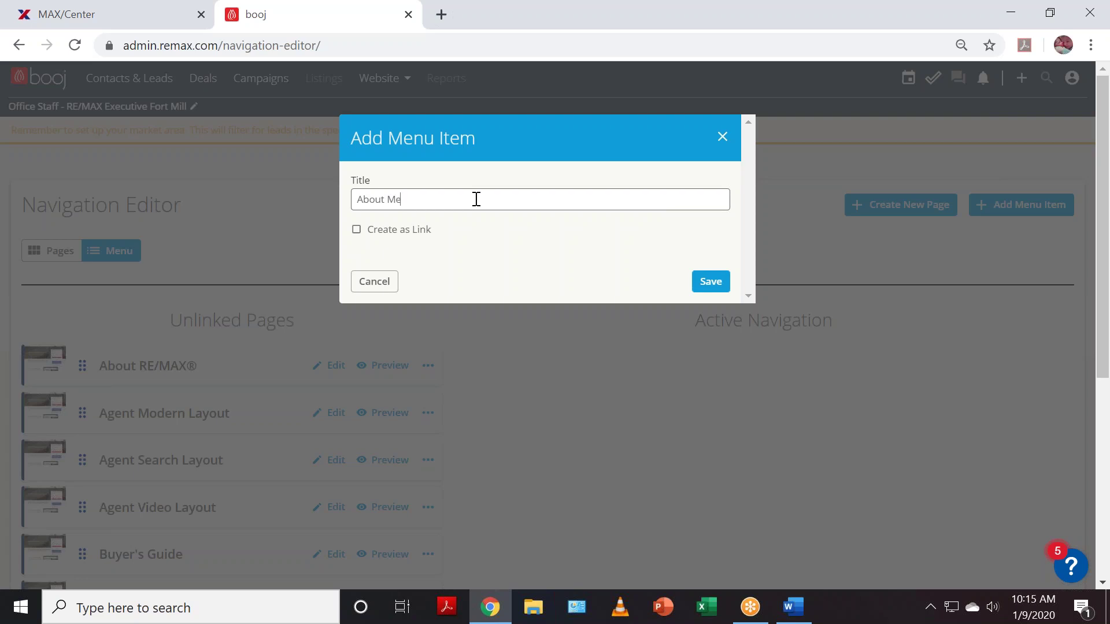
pyautogui.click(356, 229)
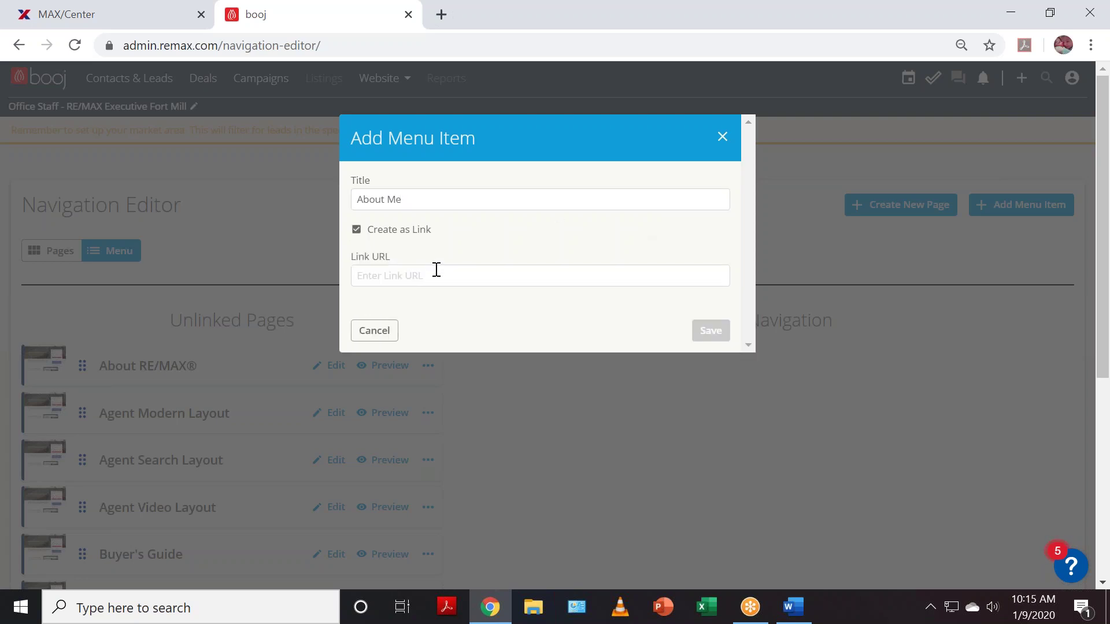
pyautogui.click(356, 231)
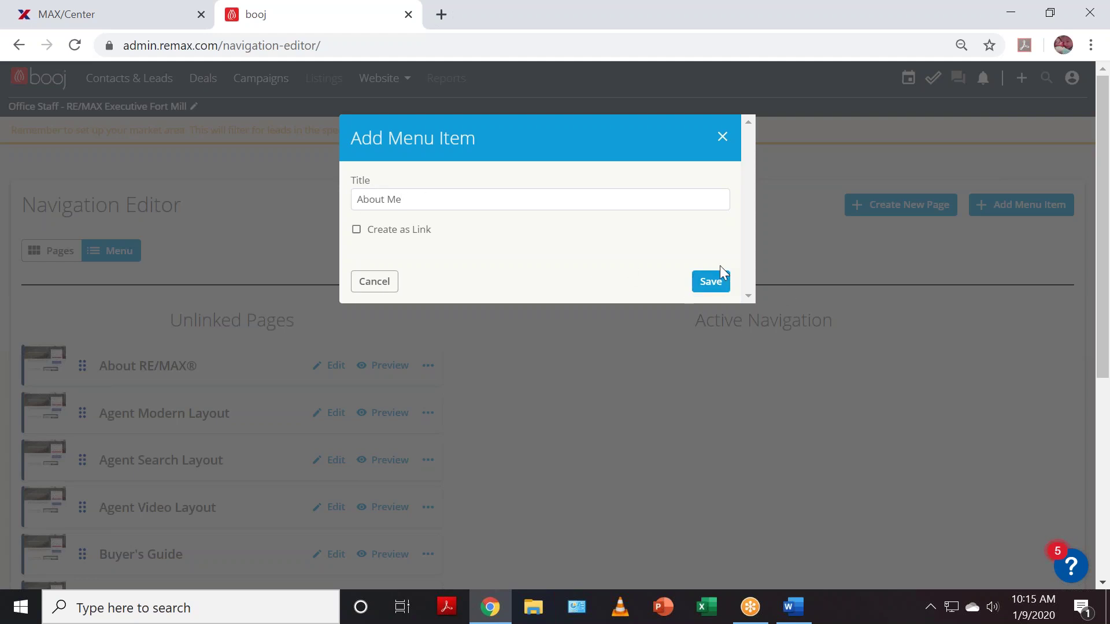
pyautogui.click(720, 282)
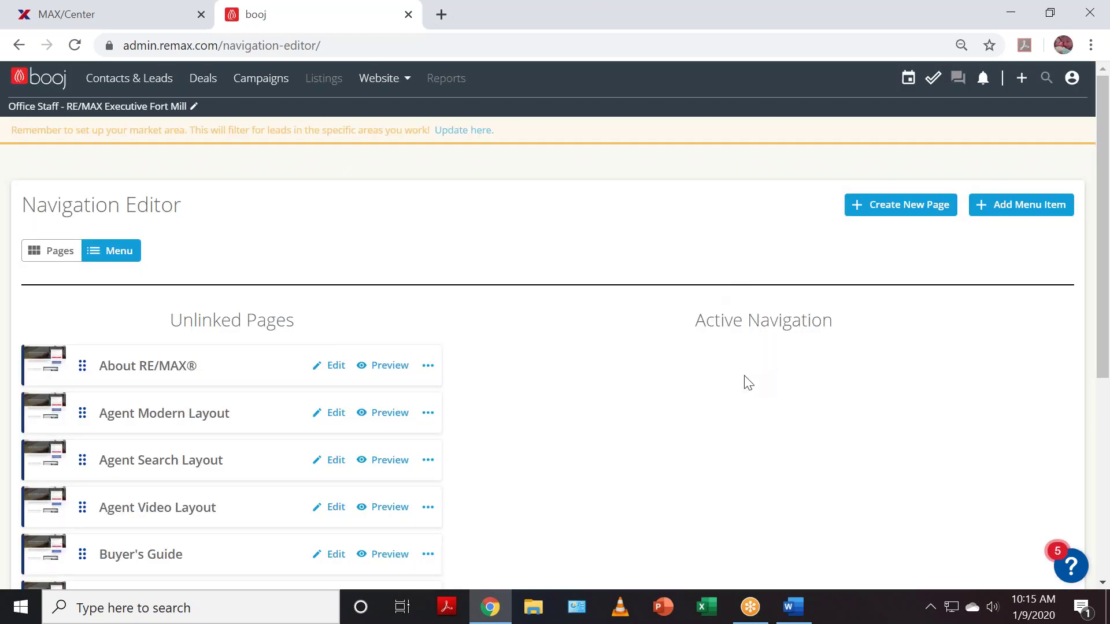
pyautogui.scroll(-6, 382, 421)
pyautogui.scroll(5, 419, 439)
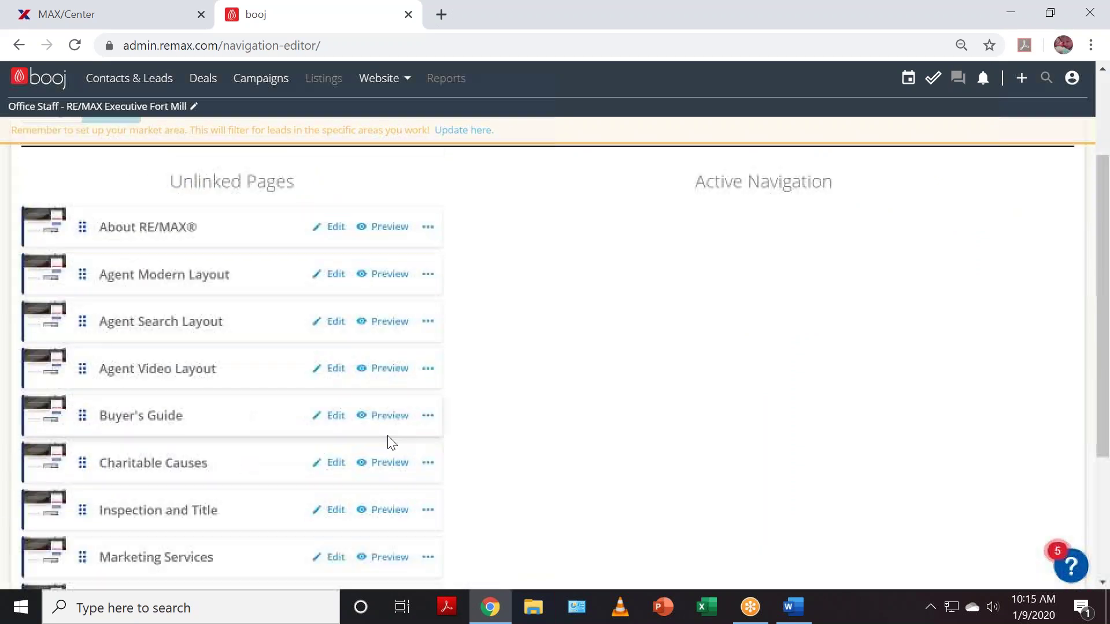
pyautogui.scroll(2, 565, 469)
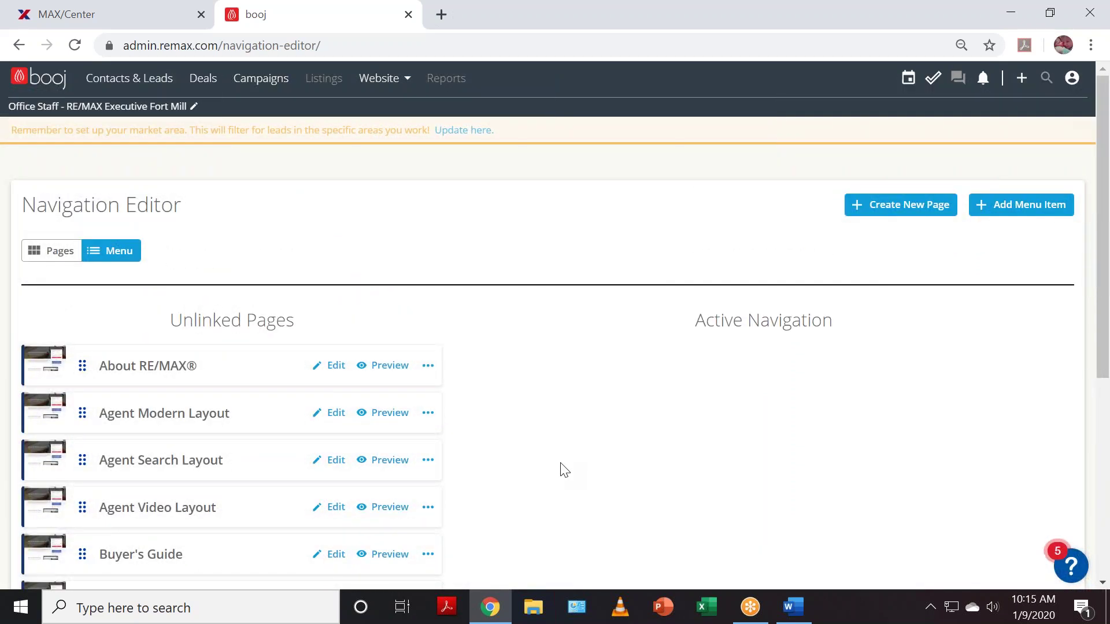
pyautogui.scroll(-5, 565, 469)
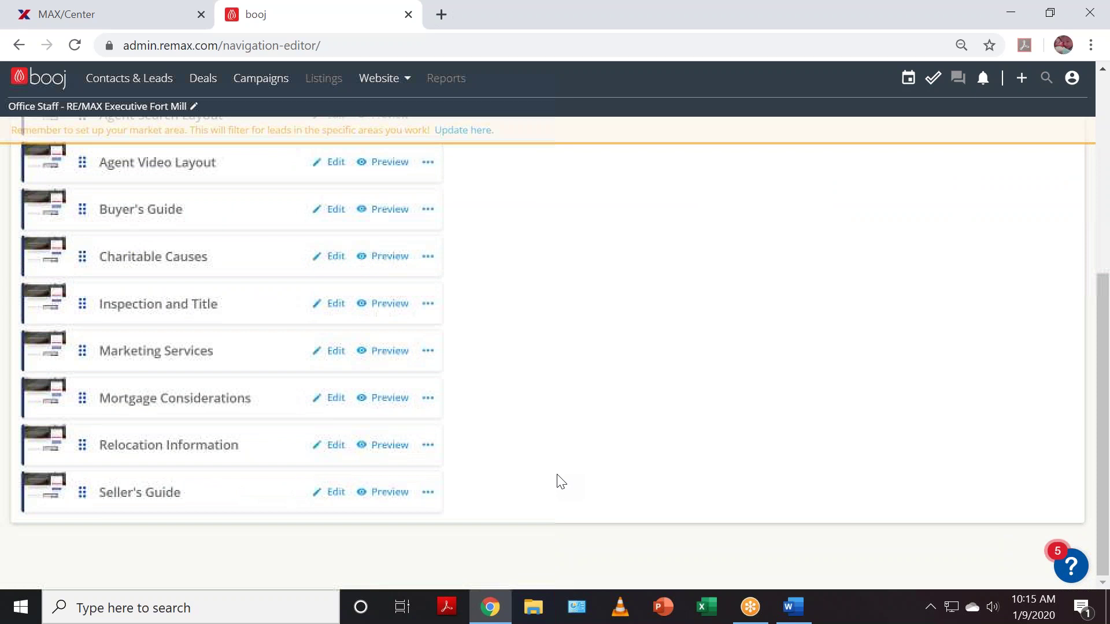
pyautogui.scroll(5, 561, 482)
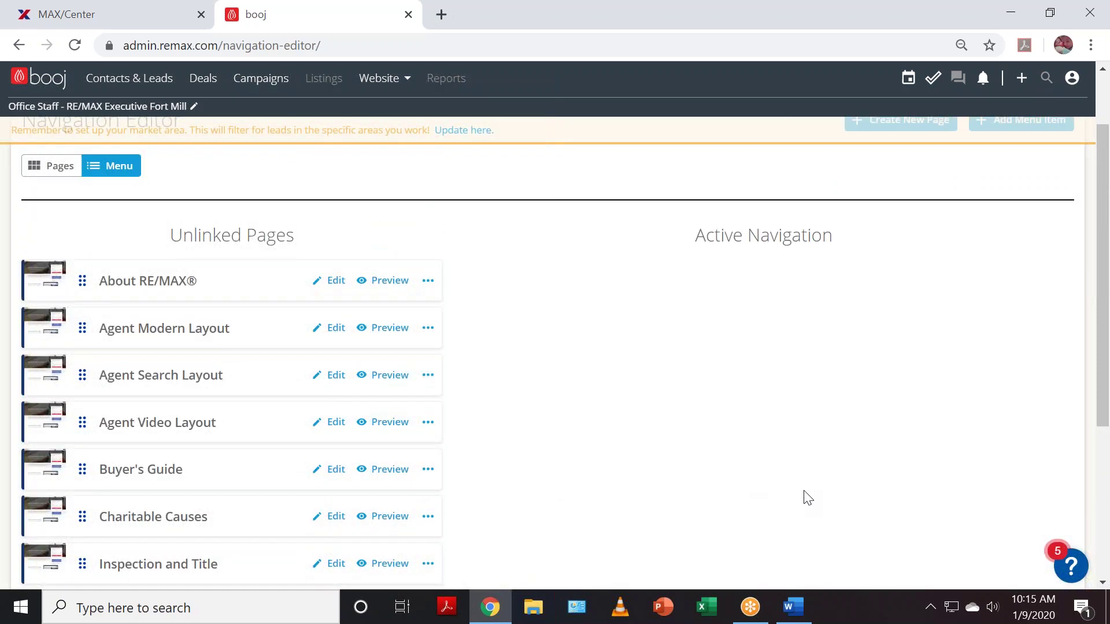
# - Add another About Me menu header and save it
pyautogui.click(1035, 212)
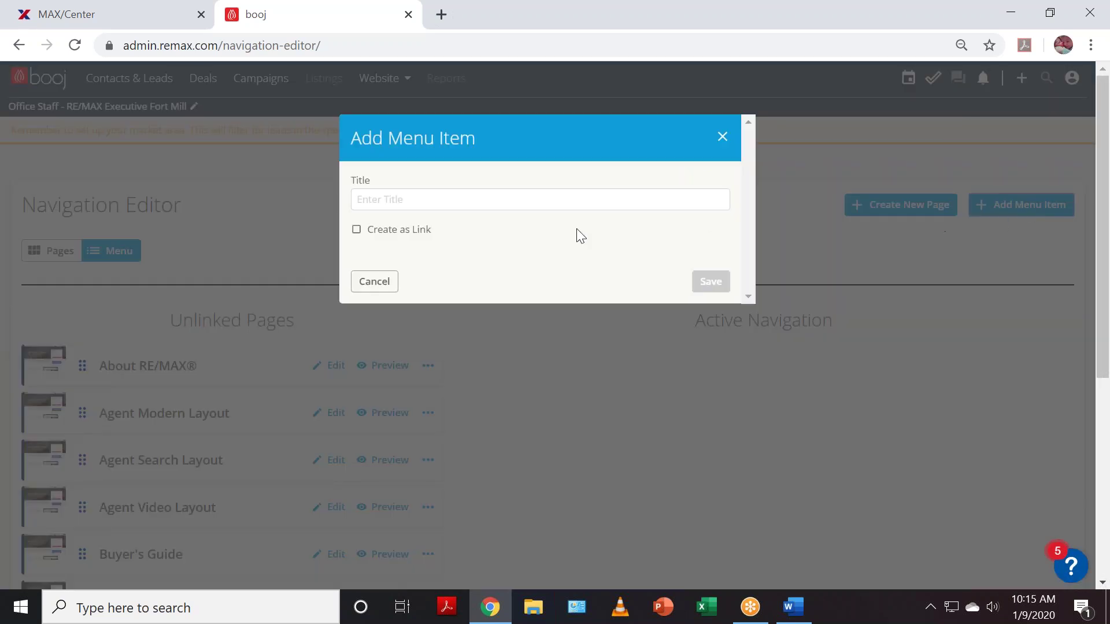
pyautogui.click(495, 203)
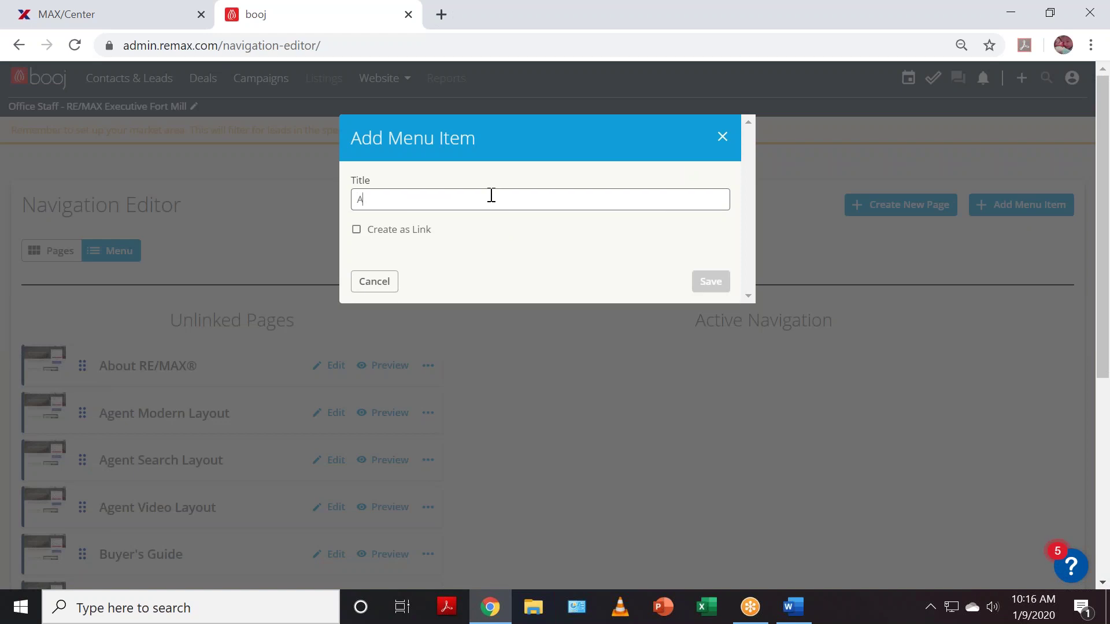
pyautogui.write('About Me')
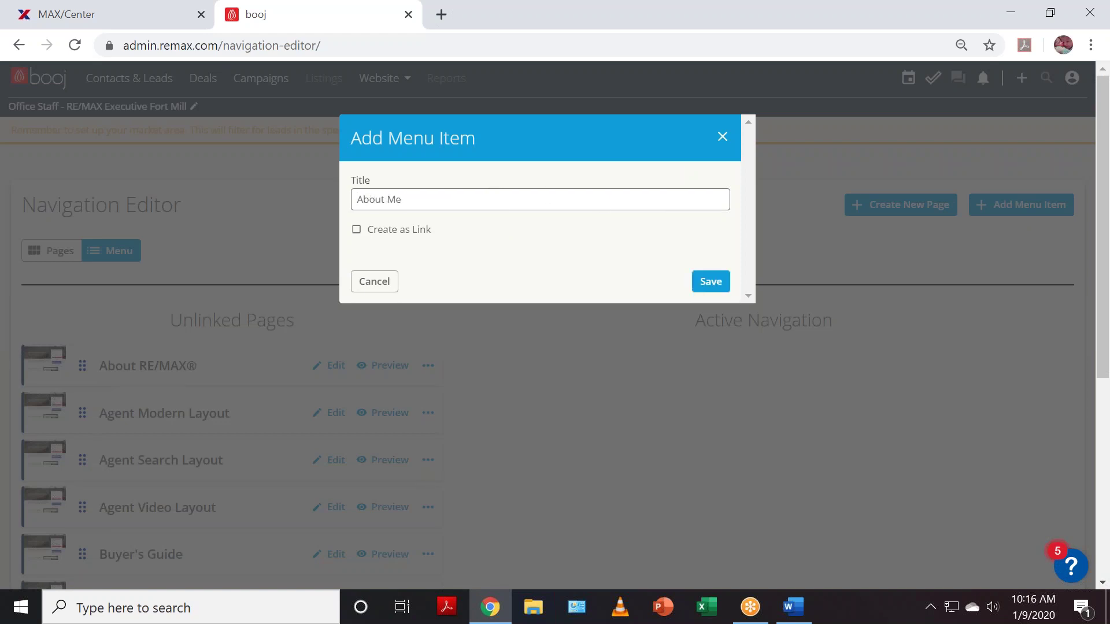
pyautogui.click(723, 282)
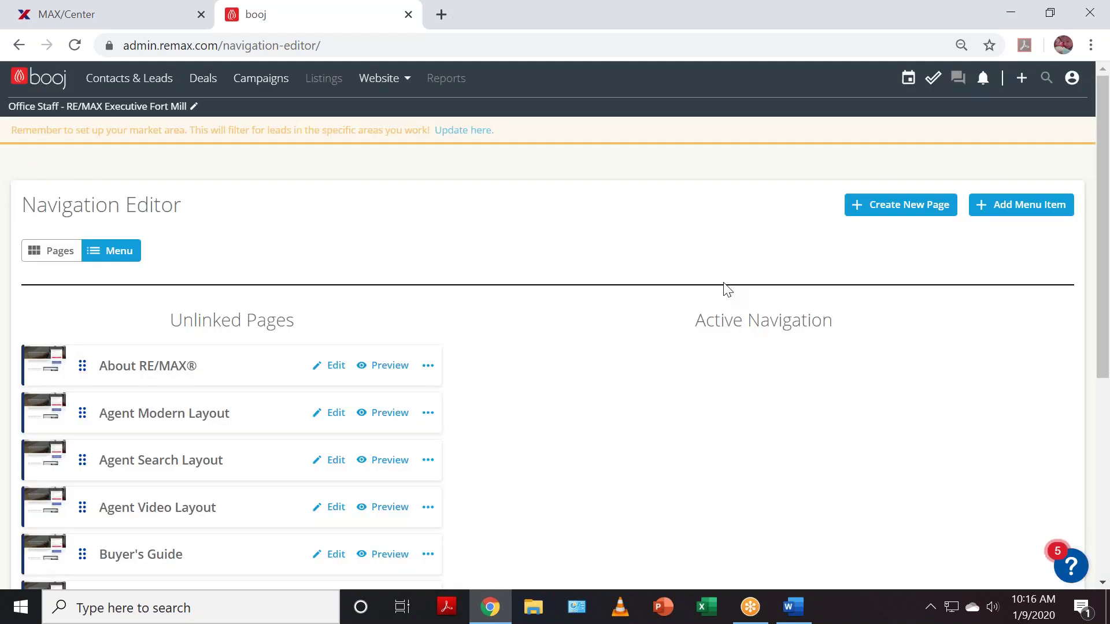
pyautogui.scroll(-6, 753, 365)
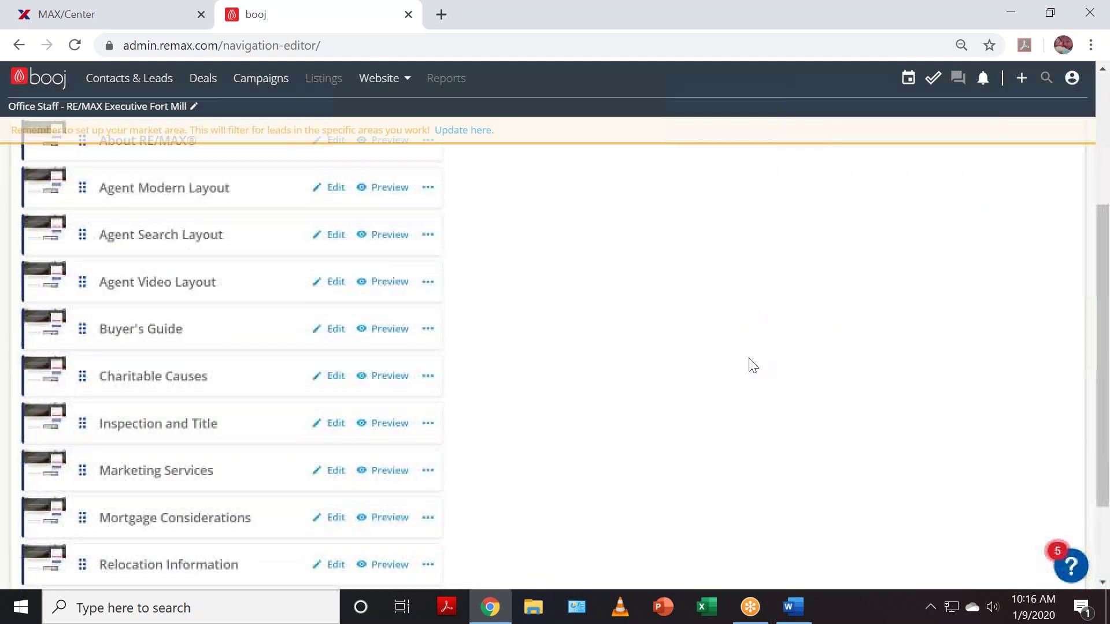
pyautogui.scroll(5, 749, 389)
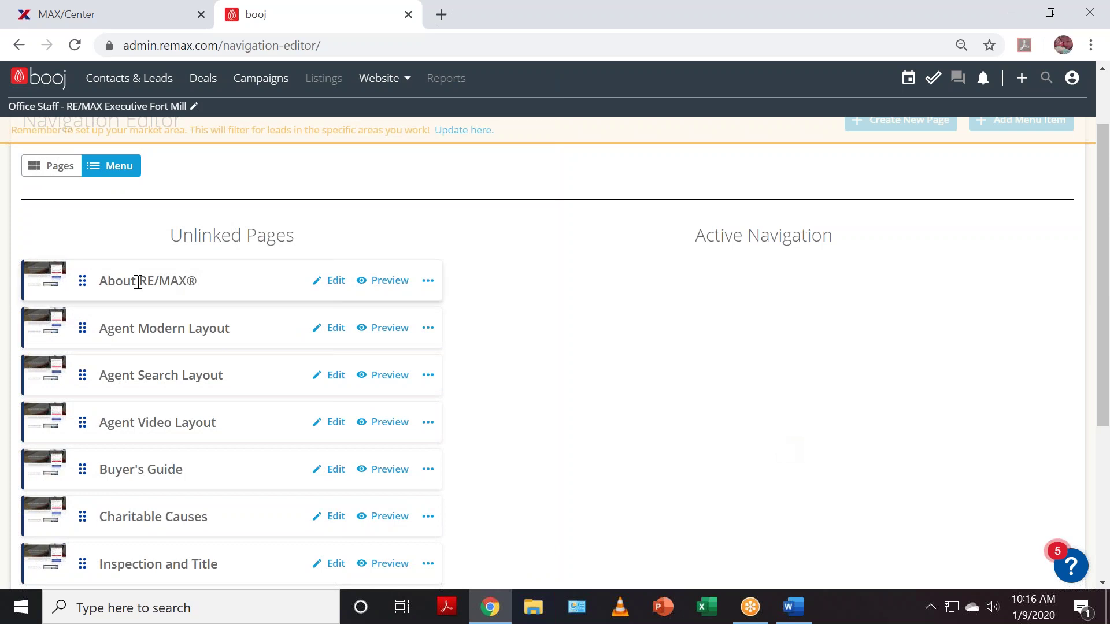
pyautogui.click(52, 168)
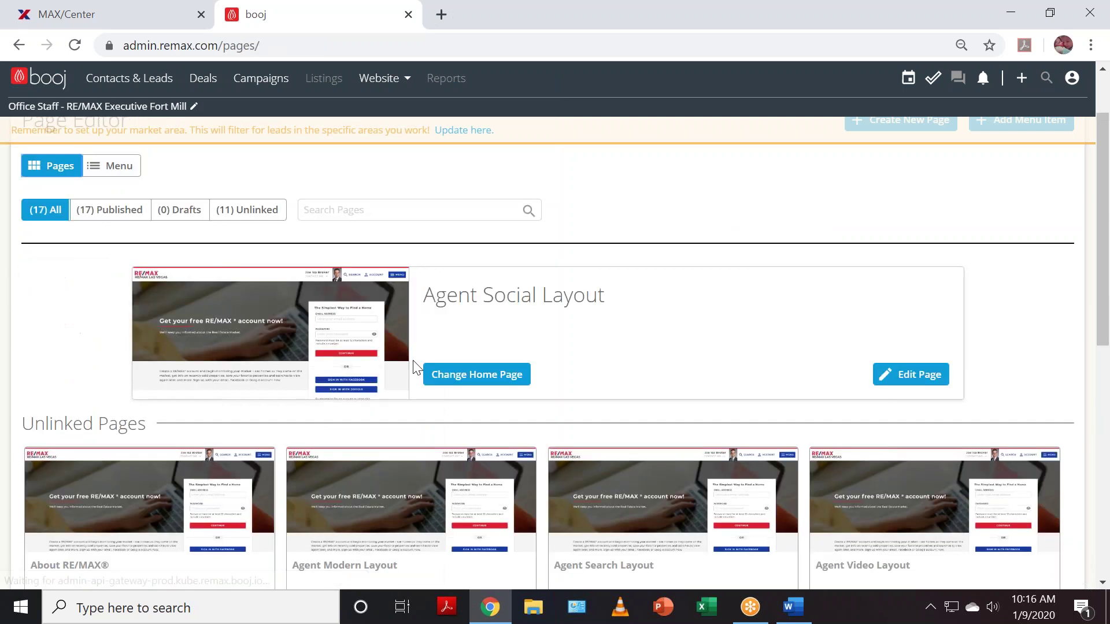
pyautogui.scroll(-8, 447, 390)
pyautogui.scroll(10, 452, 392)
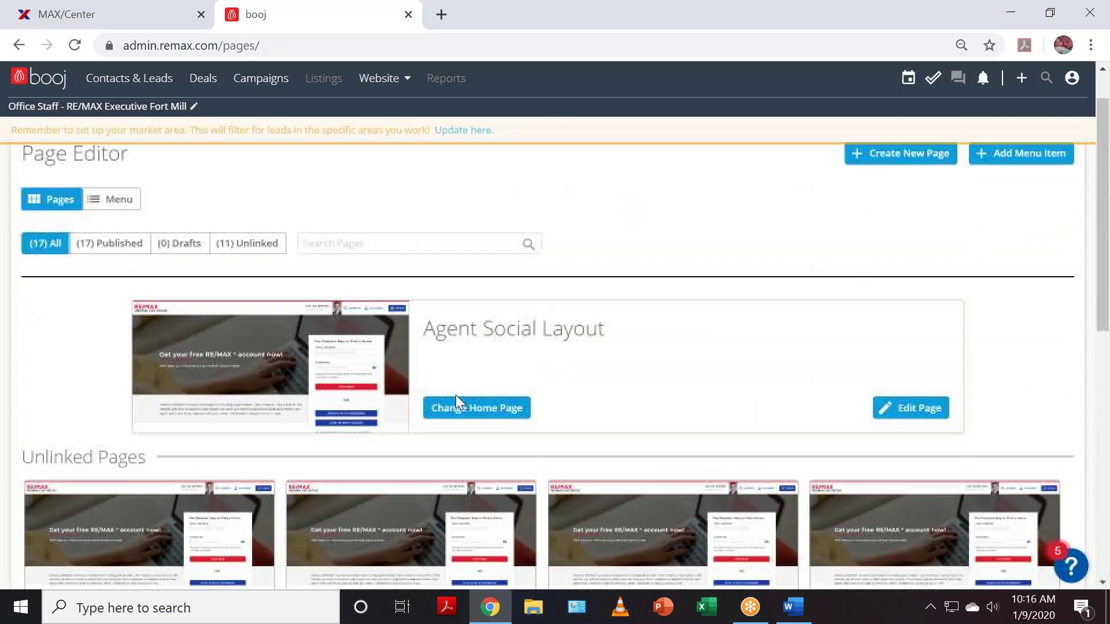
pyautogui.click(128, 253)
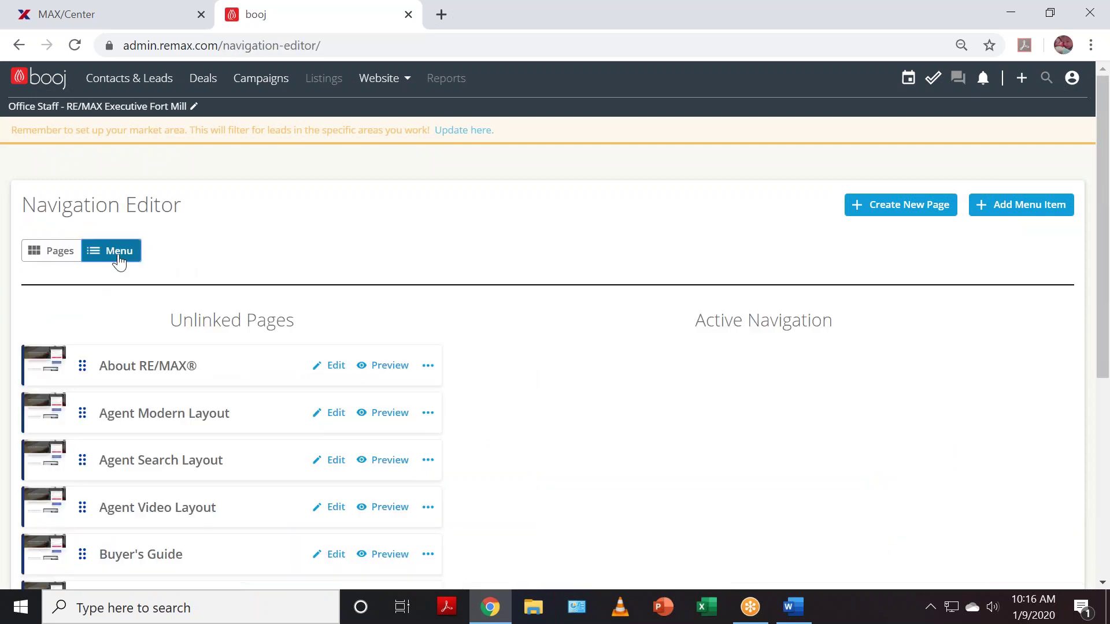
pyautogui.scroll(-6, 681, 491)
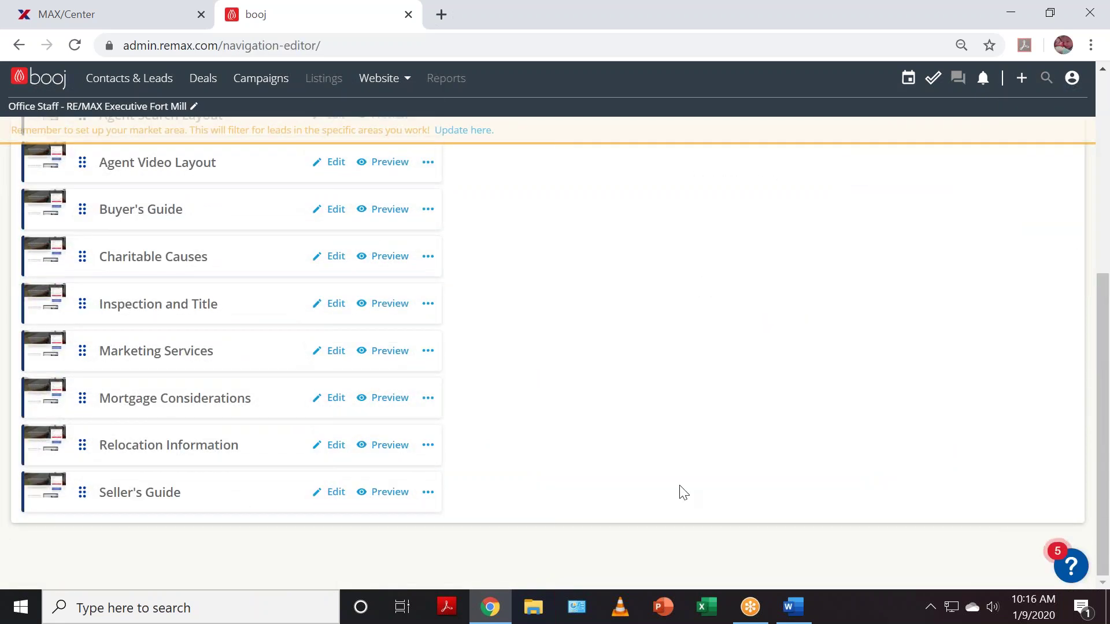
pyautogui.scroll(6, 680, 492)
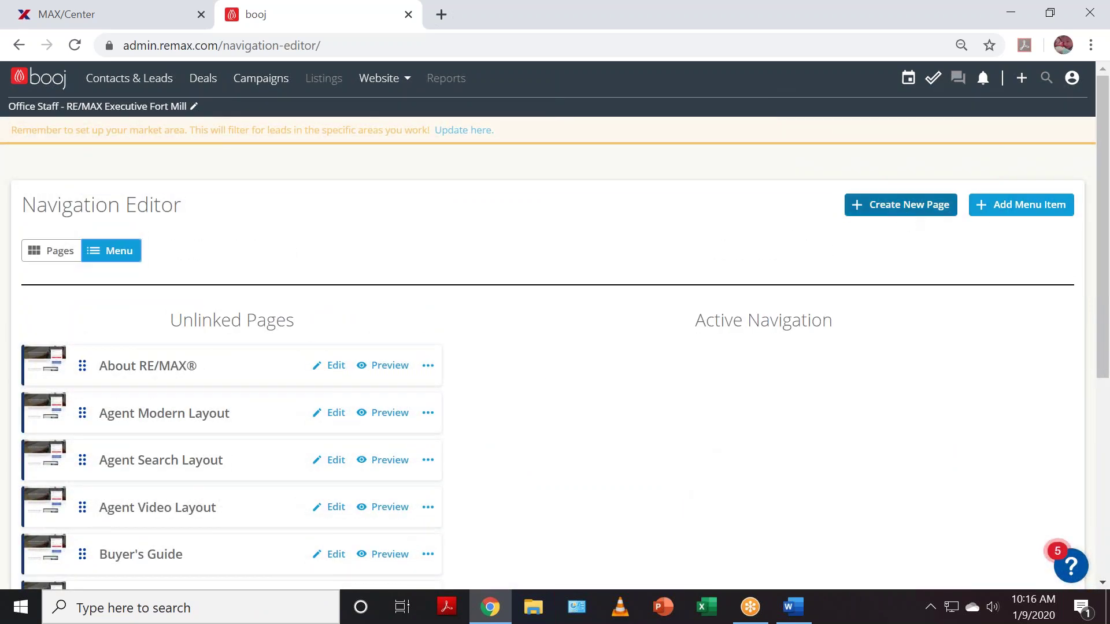
pyautogui.scroll(-6, 466, 501)
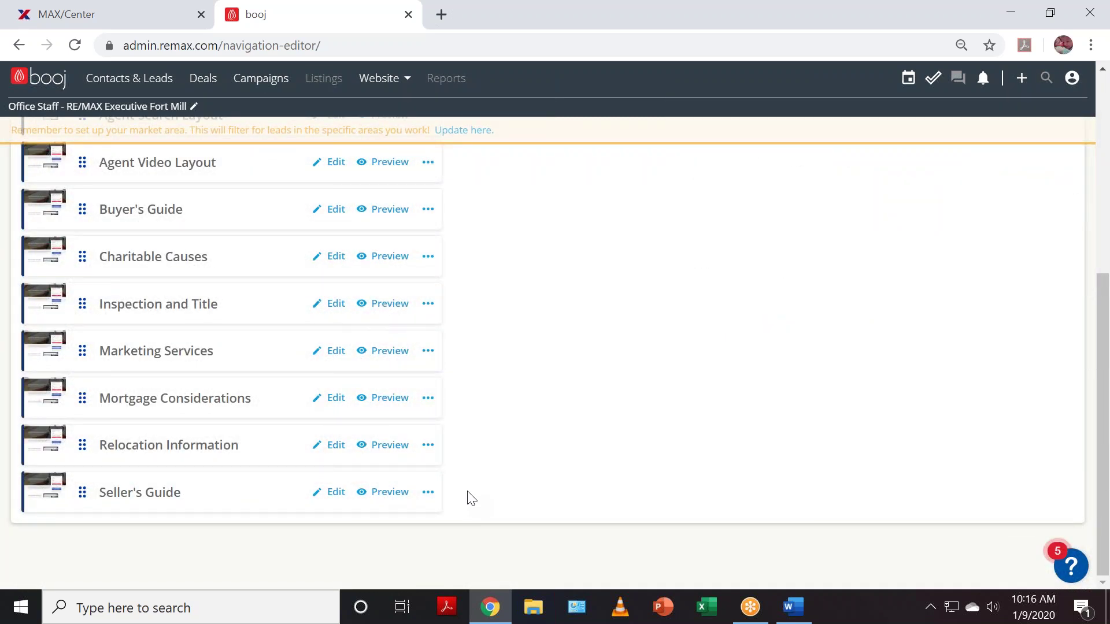
pyautogui.scroll(6, 472, 498)
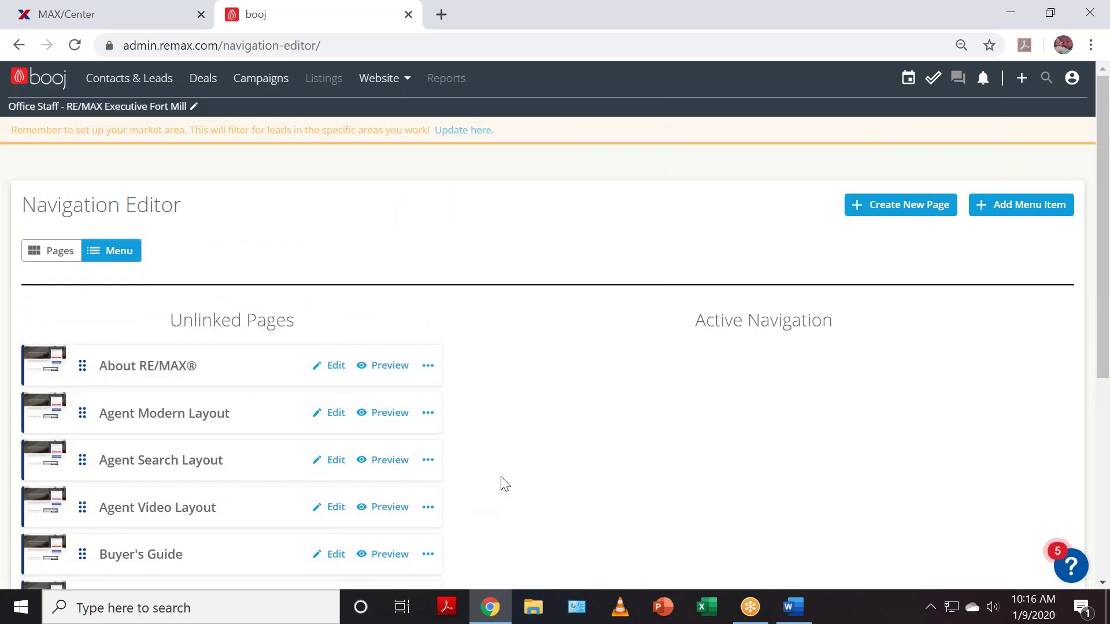
# - Add a menu item titled 'About Me' and save it
pyautogui.click(1035, 210)
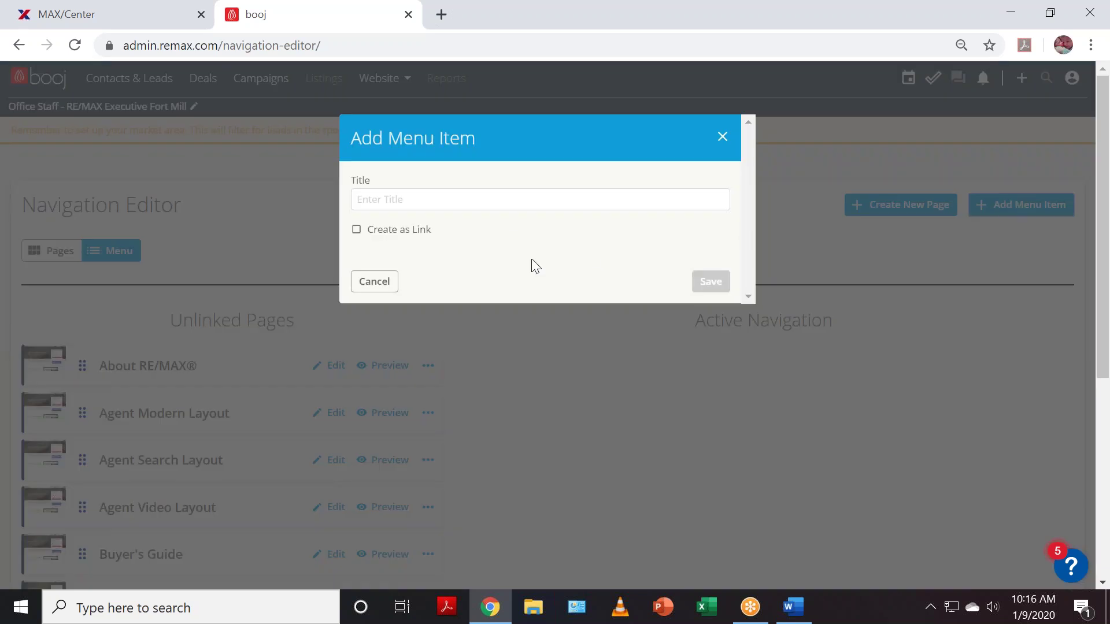
pyautogui.click(503, 198)
pyautogui.write('About Me')
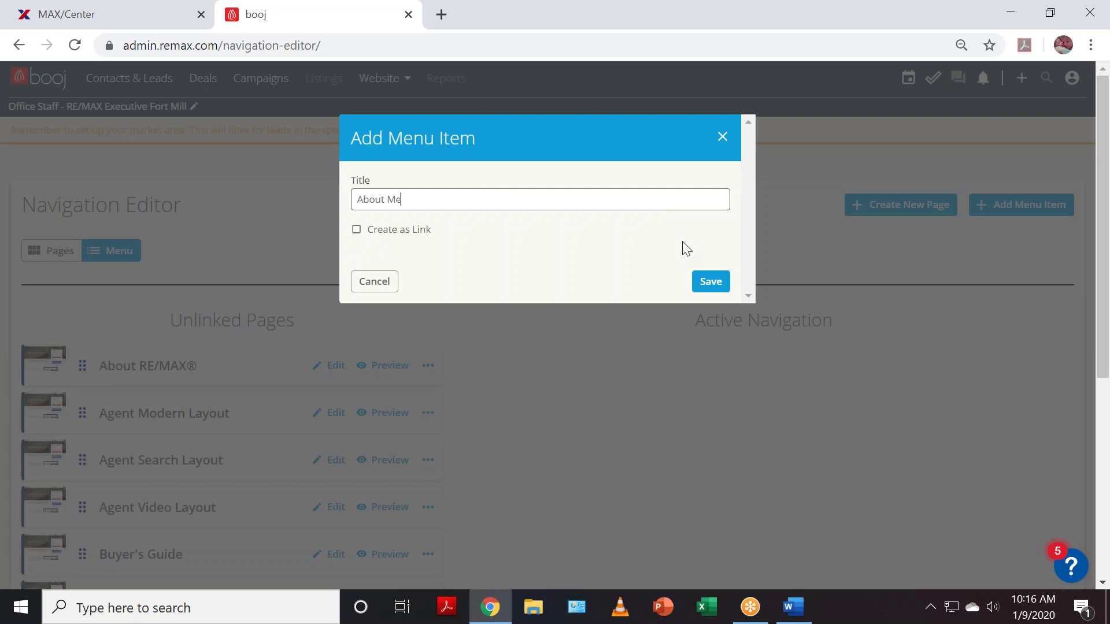
pyautogui.click(711, 280)
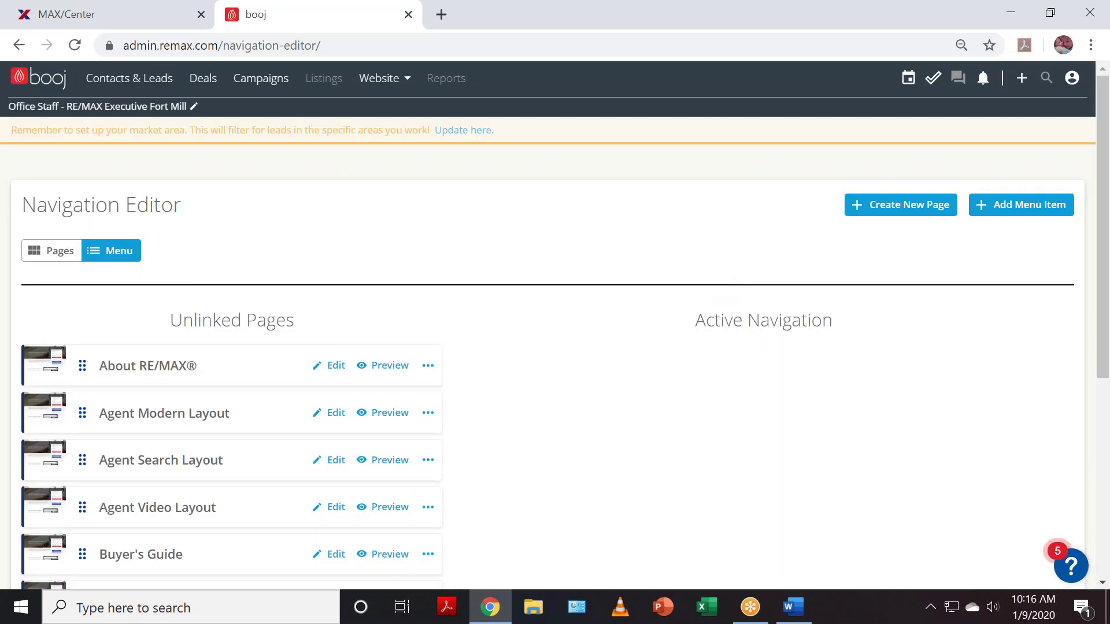
# - Add a second 'About Me' item with Create as Link switched back off, and save it
pyautogui.click(1013, 203)
pyautogui.click(356, 230)
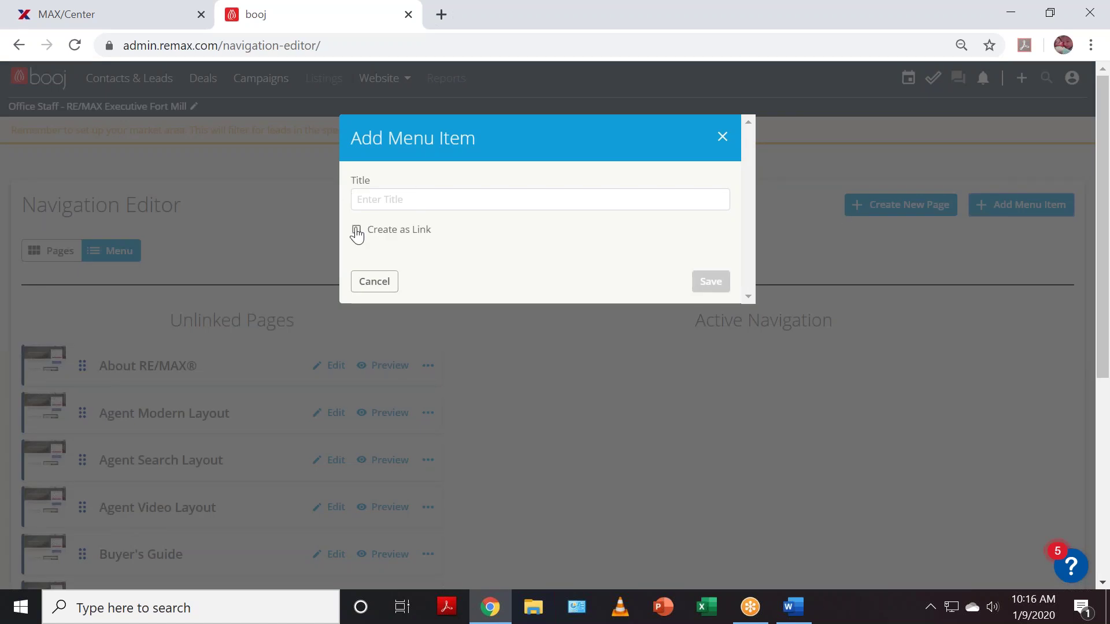
pyautogui.click(384, 198)
pyautogui.write('About Me')
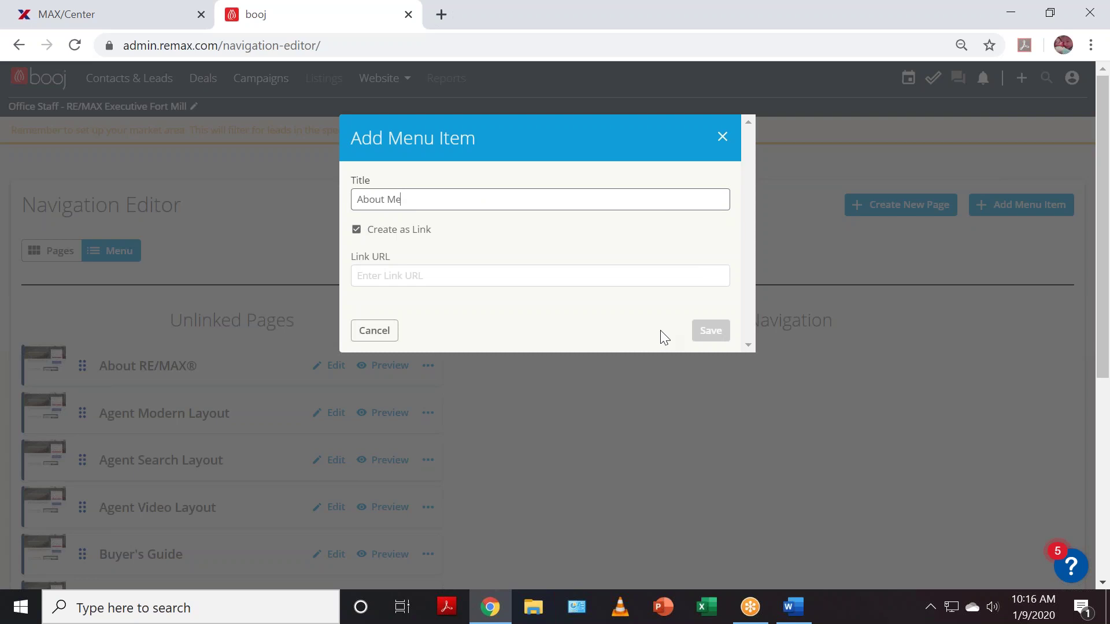
pyautogui.click(455, 274)
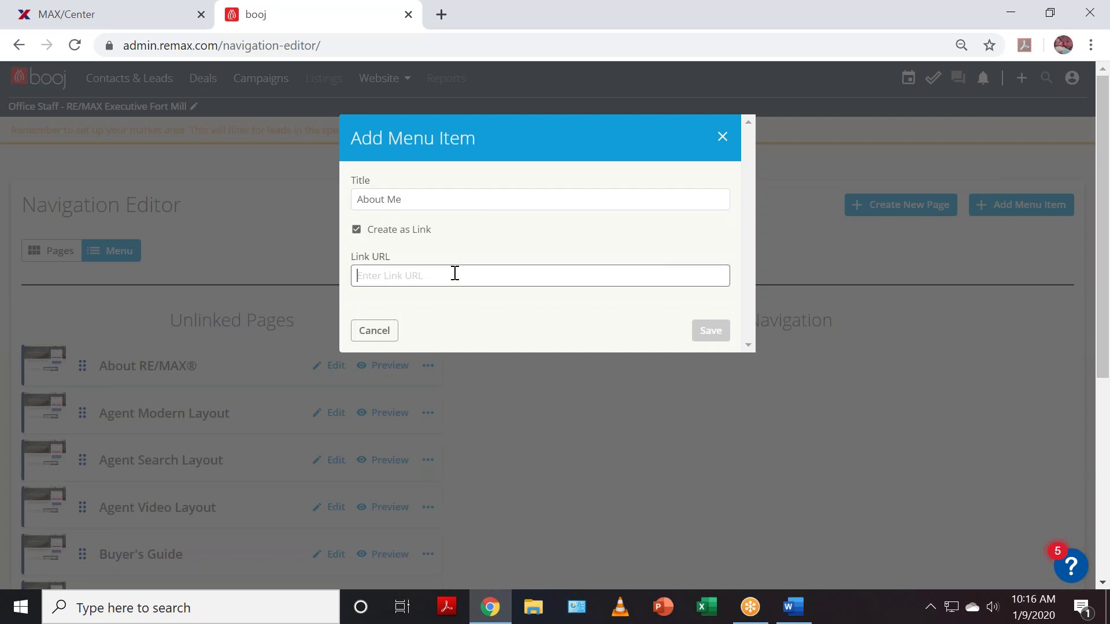
pyautogui.click(356, 230)
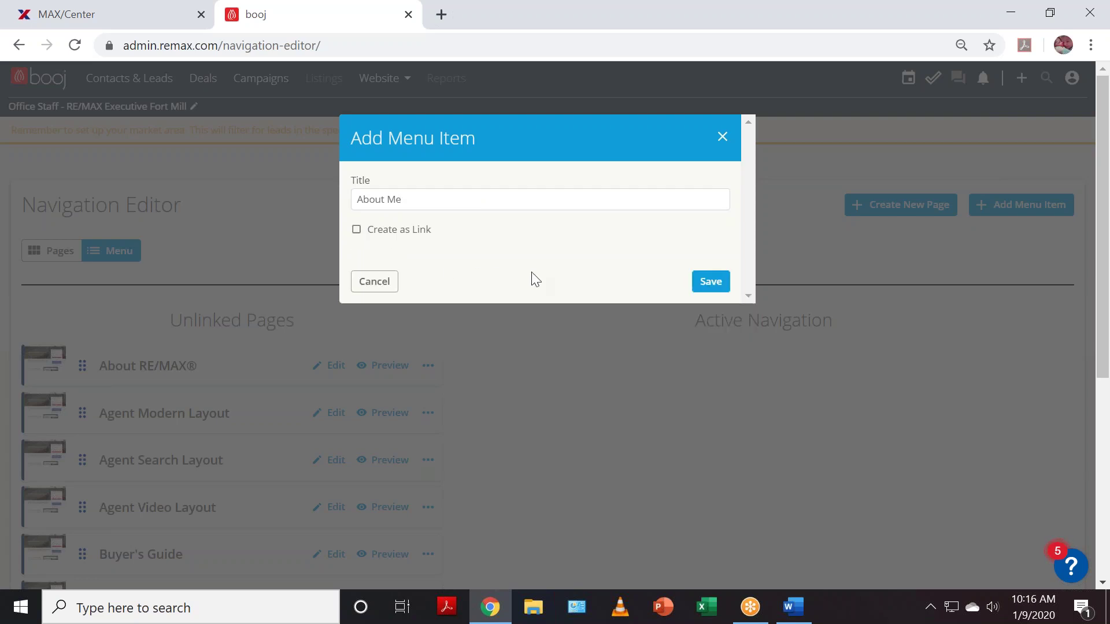
pyautogui.click(708, 281)
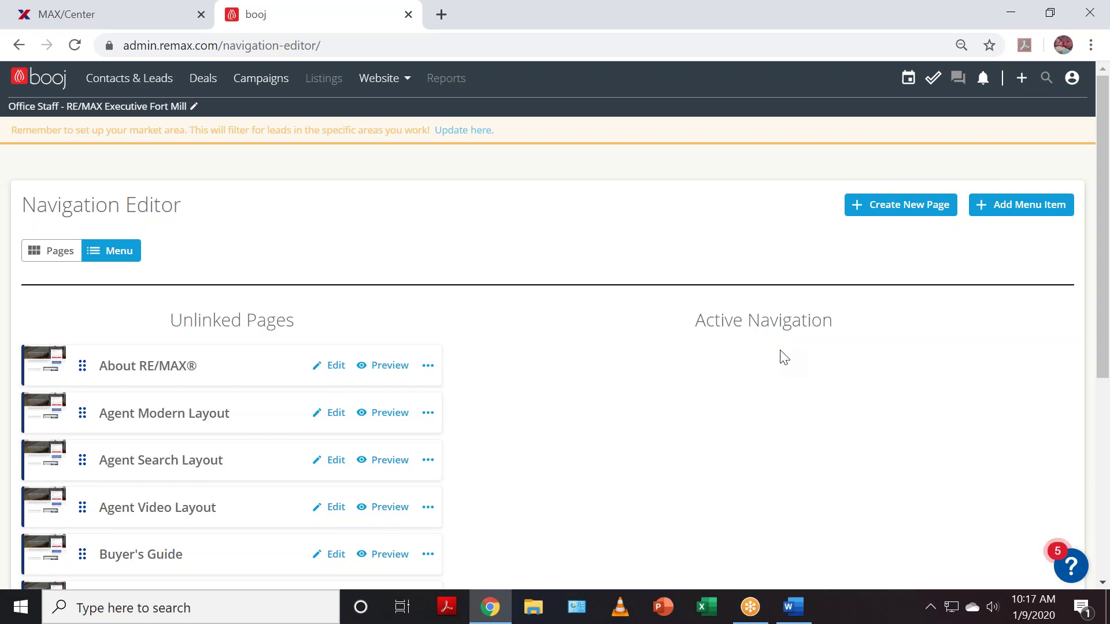
# - Start a new page named 'About Me', described as 'About Me Page', with the URL slug cleared
pyautogui.click(913, 204)
pyautogui.click(430, 200)
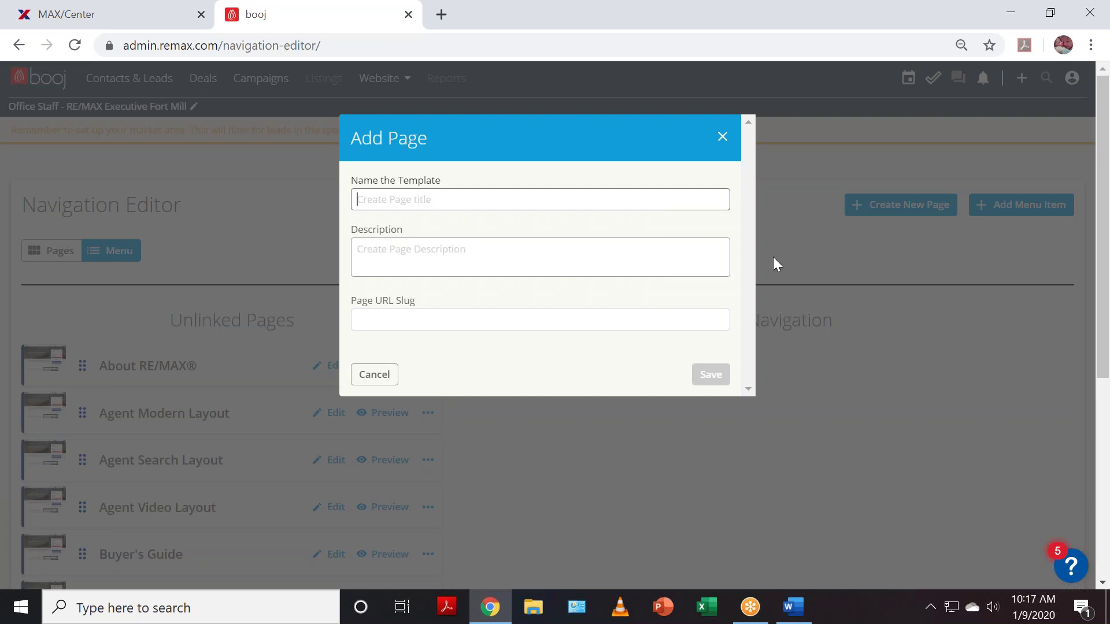
pyautogui.write('About Me')
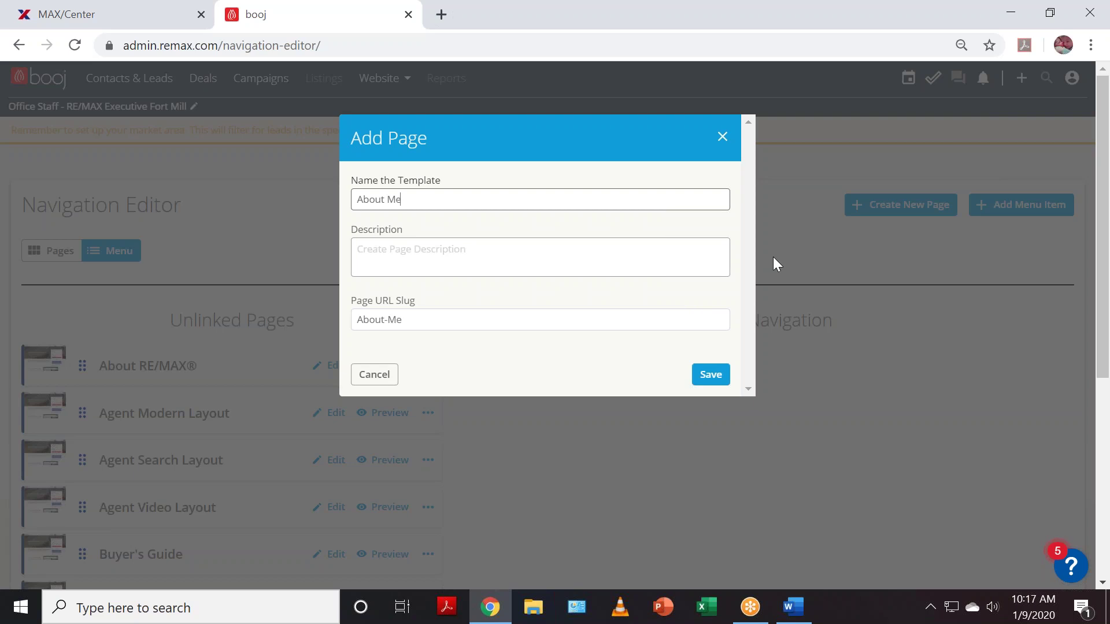
pyautogui.click(465, 257)
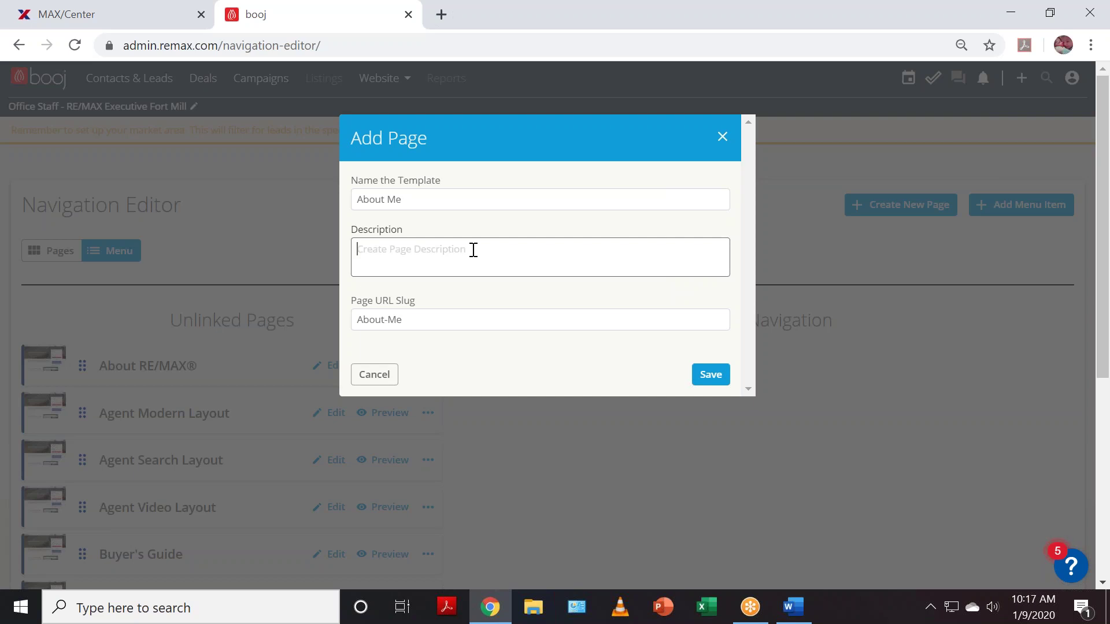
pyautogui.write('About Me Page')
pyautogui.click(424, 322)
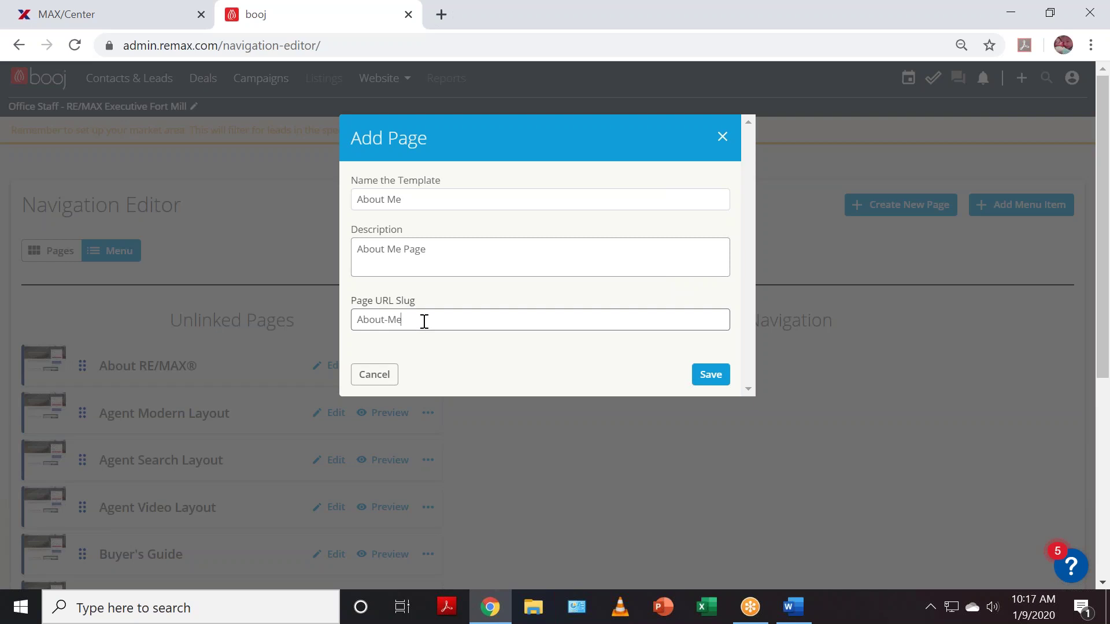
pyautogui.moveTo(428, 322); pyautogui.dragTo(312, 315)
pyautogui.press('BackSpace')
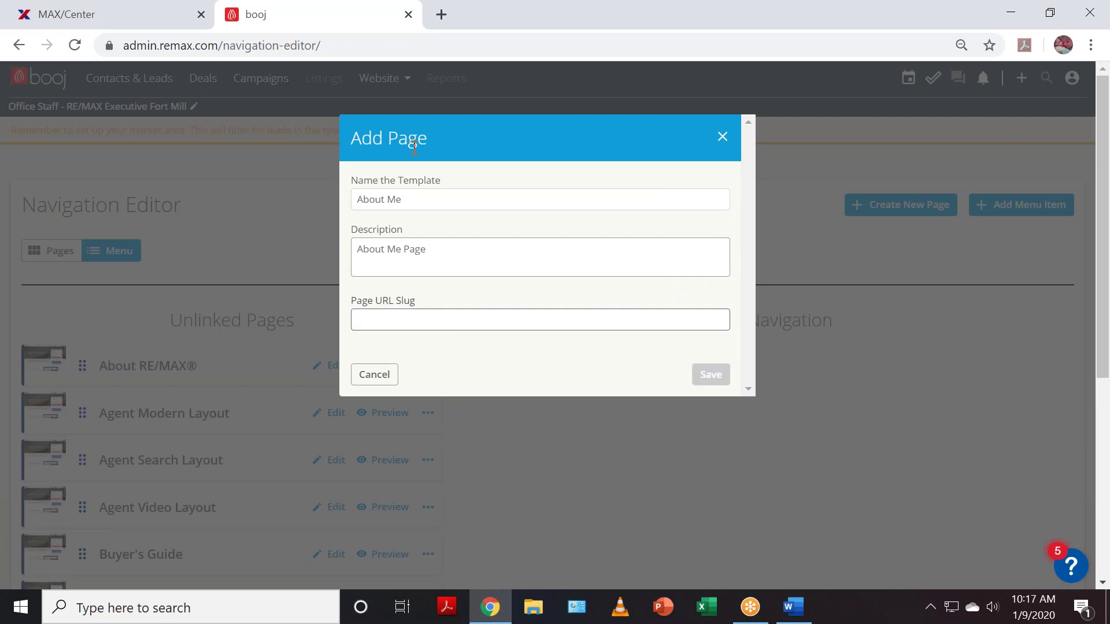
# - Search Google for 'dilworth homes for sale' in a new browser tab
pyautogui.click(442, 15)
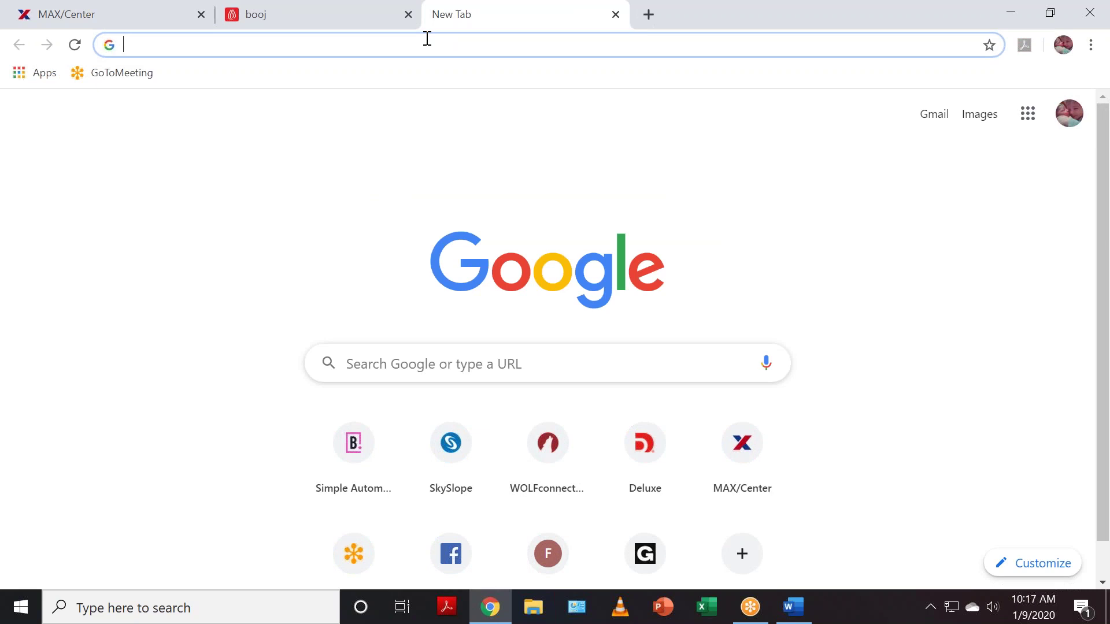
pyautogui.write('Charlotte h')
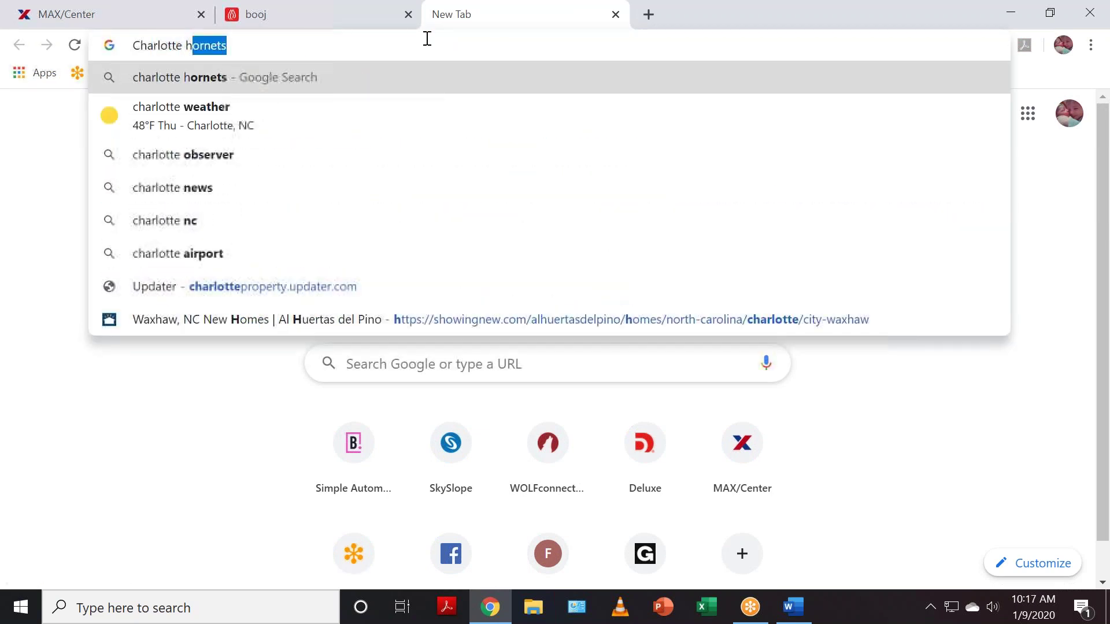
pyautogui.press('BackSpace')
pyautogui.press('BackSpace')
pyautogui.press('BackSpace')
pyautogui.press('BackSpace')
pyautogui.press('BackSpace')
pyautogui.press('BackSpace')
pyautogui.press('BackSpace')
pyautogui.press('BackSpace')
pyautogui.press('BackSpace')
pyautogui.press('BackSpace')
pyautogui.press('BackSpace')
pyautogui.press('BackSpace')
pyautogui.write('dilworth ')
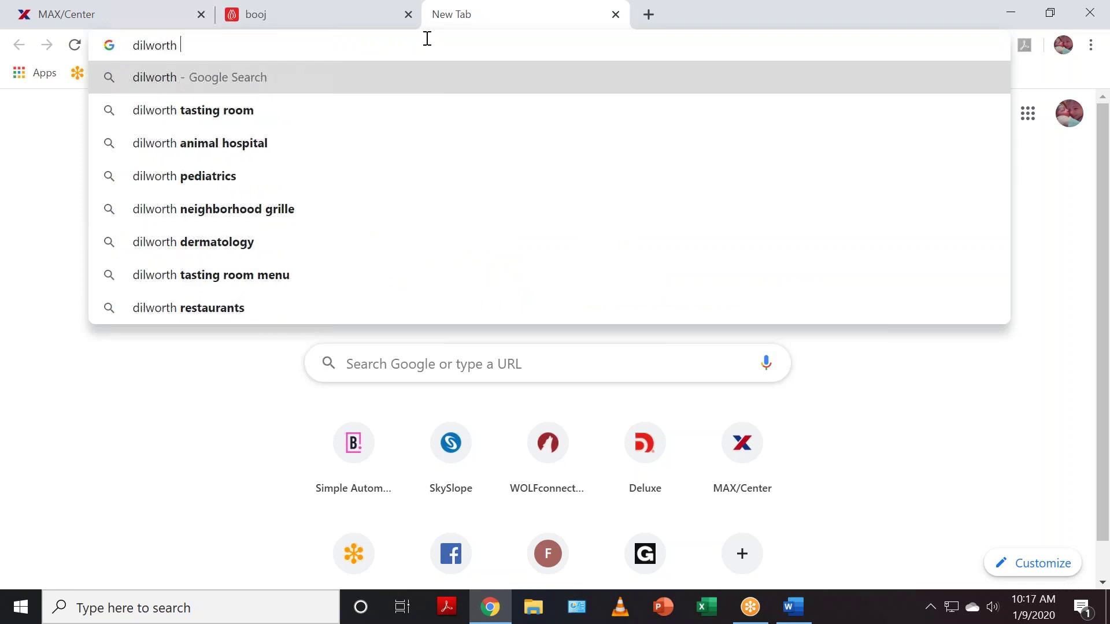
pyautogui.write('homes is')
pyautogui.press('BackSpace')
pyautogui.press('BackSpace')
pyautogui.write('for sale')
pyautogui.press('Return')
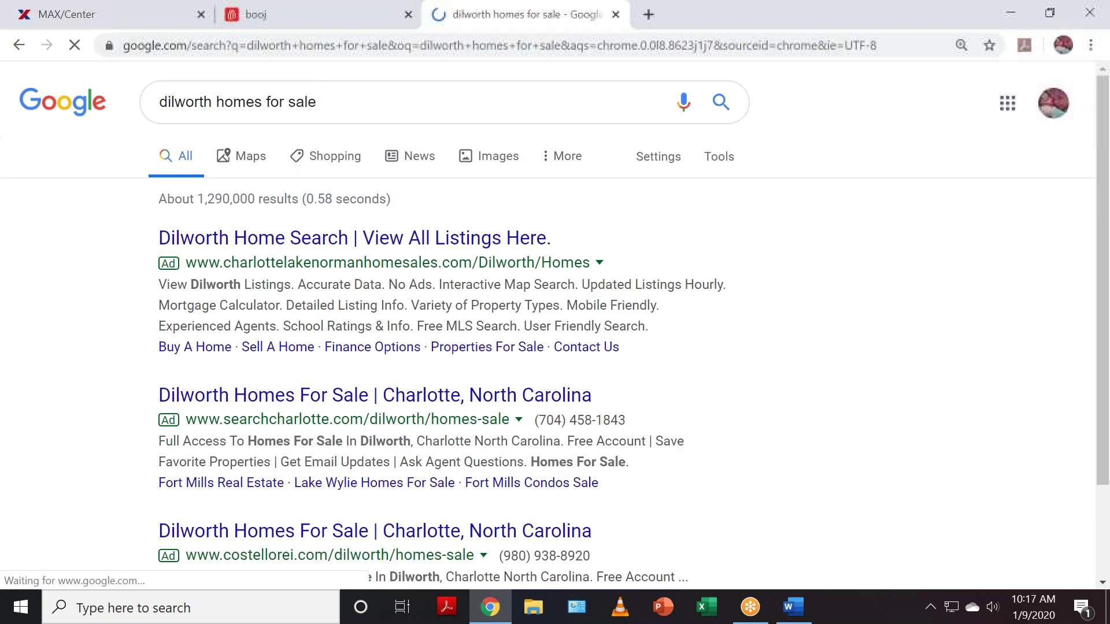
# - Browse the Dilworth search results, then return to the booj Add Page dialog
pyautogui.scroll(-4, 627, 383)
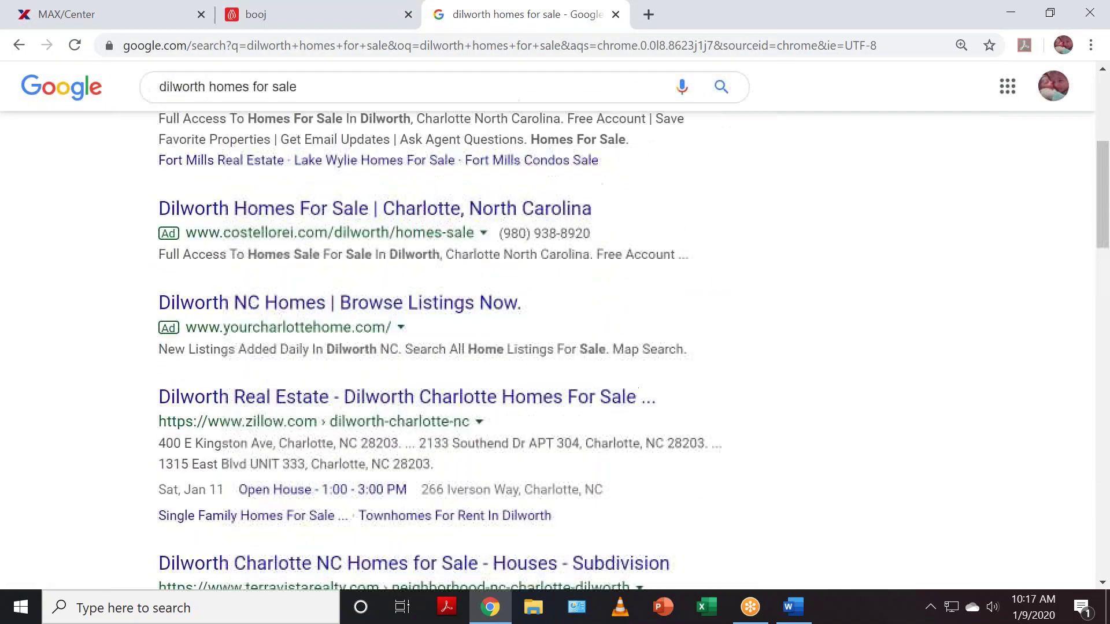
pyautogui.scroll(-3, 631, 387)
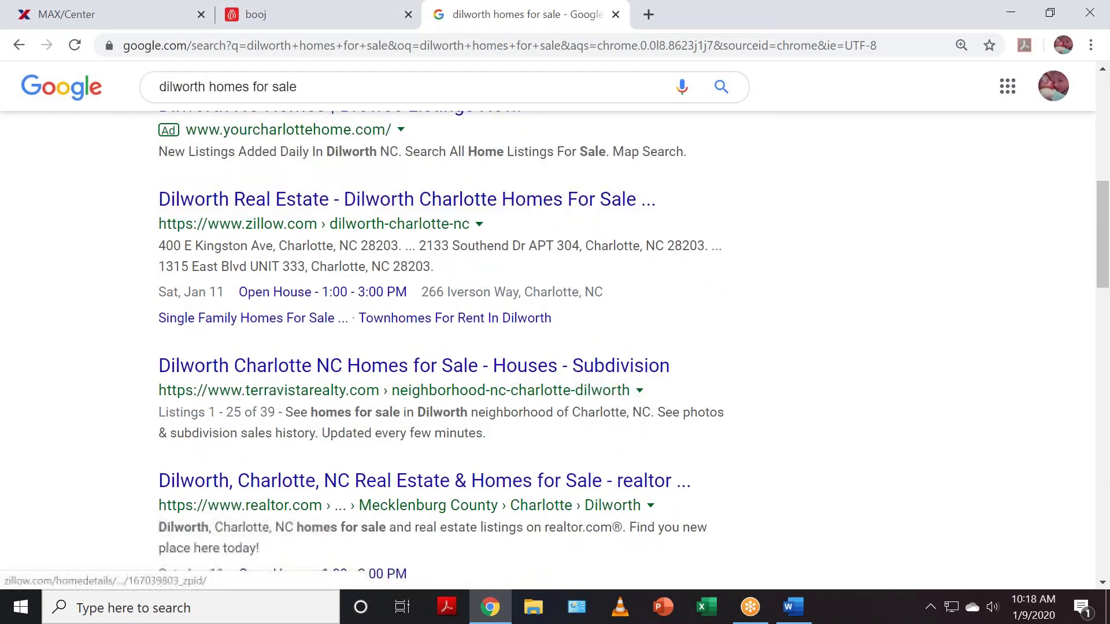
pyautogui.scroll(-2, 520, 441)
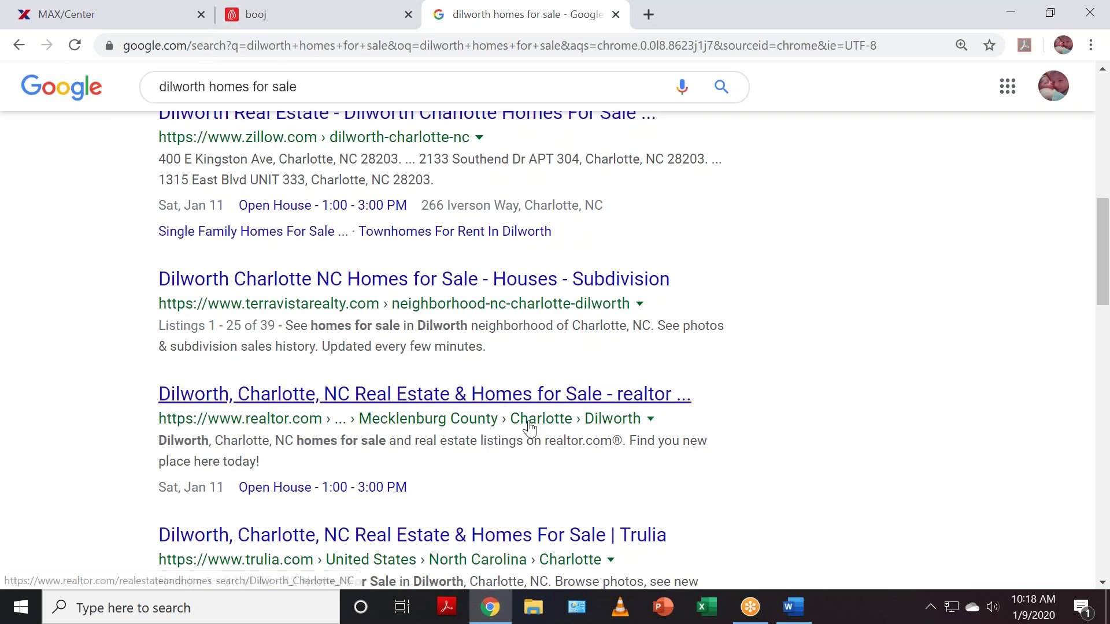
pyautogui.scroll(-3, 770, 463)
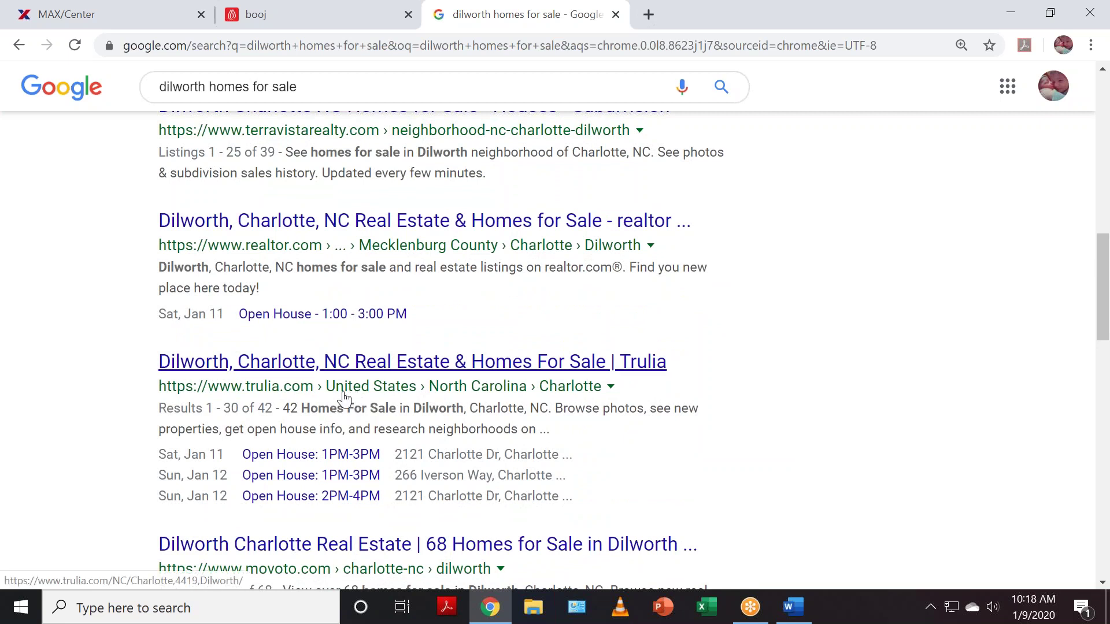
pyautogui.scroll(-3, 619, 394)
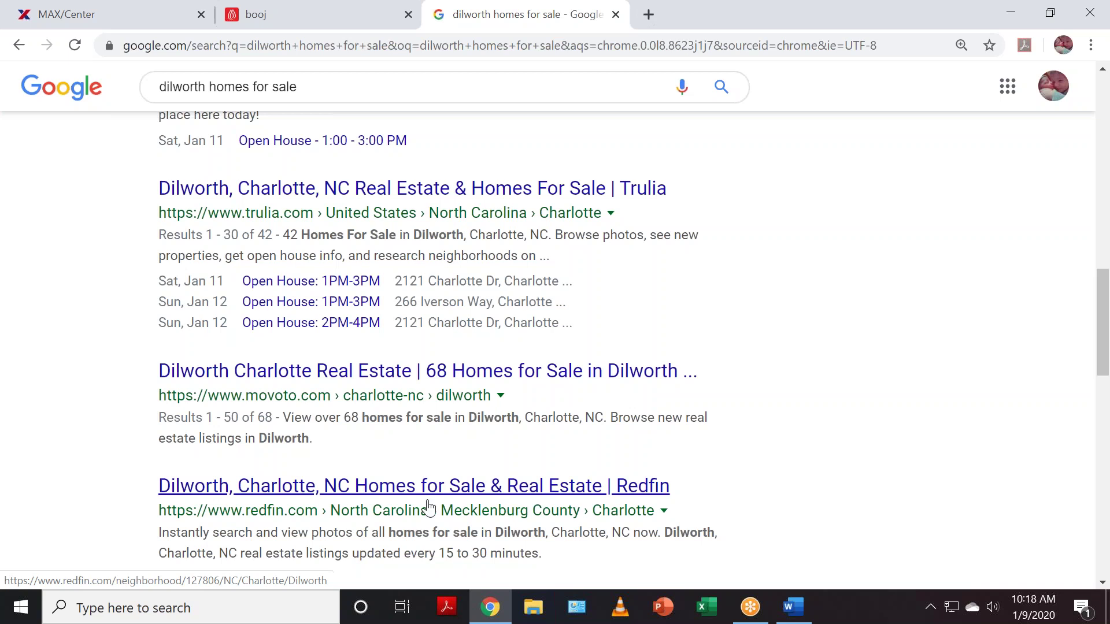
pyautogui.scroll(7, 618, 498)
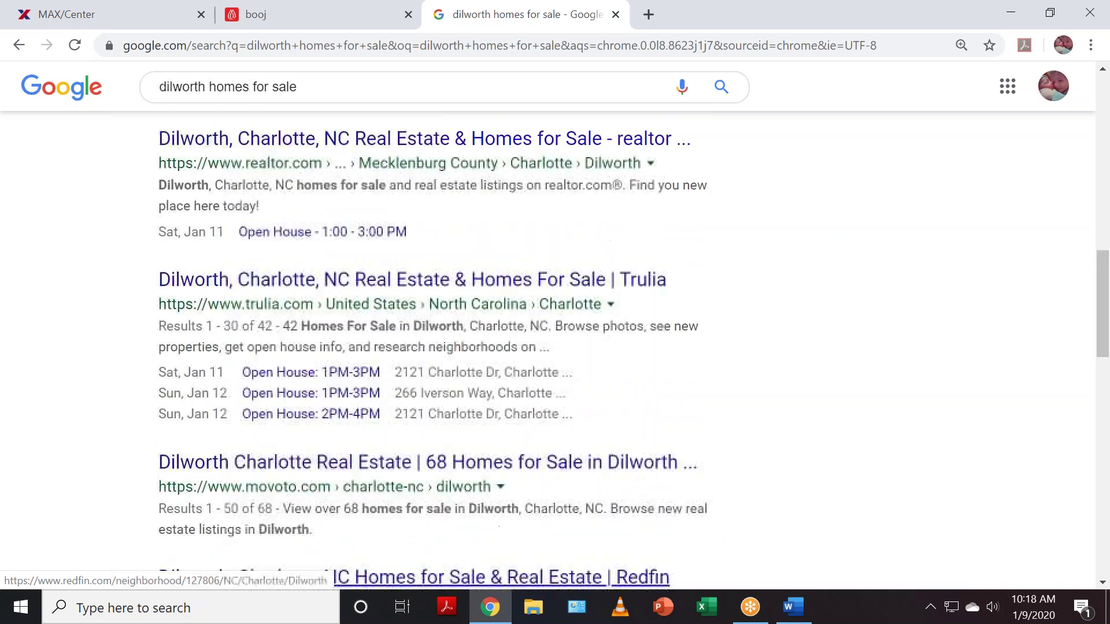
pyautogui.click(294, 10)
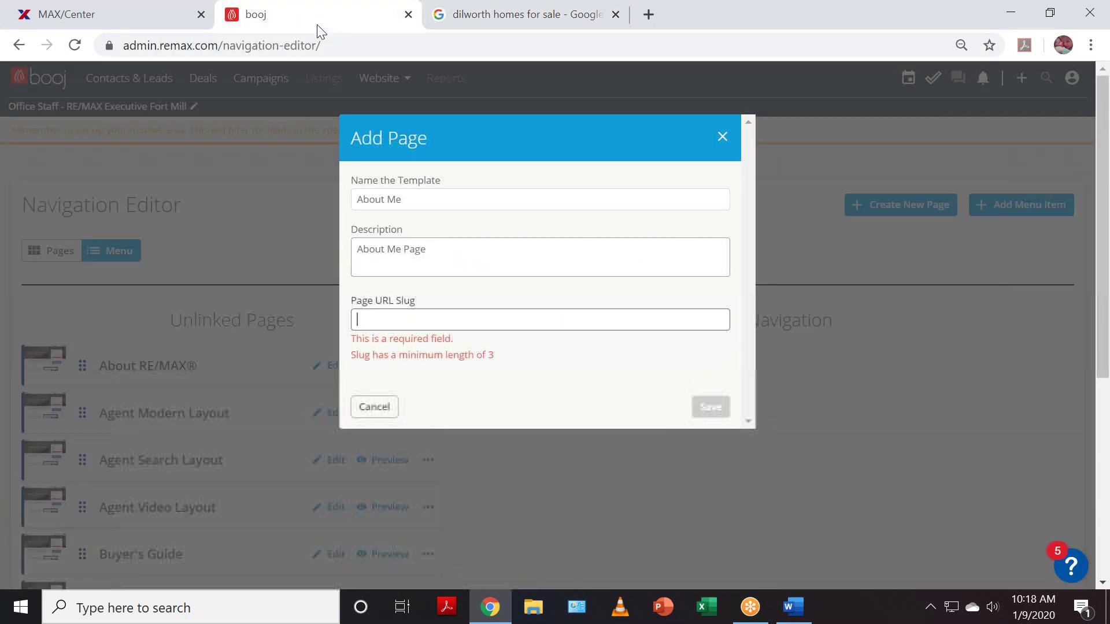
# - Set the URL slug to 'REALTOR Charlotte Dilworth' and save the About Me page
pyautogui.click(415, 321)
pyautogui.write('REALTOR')
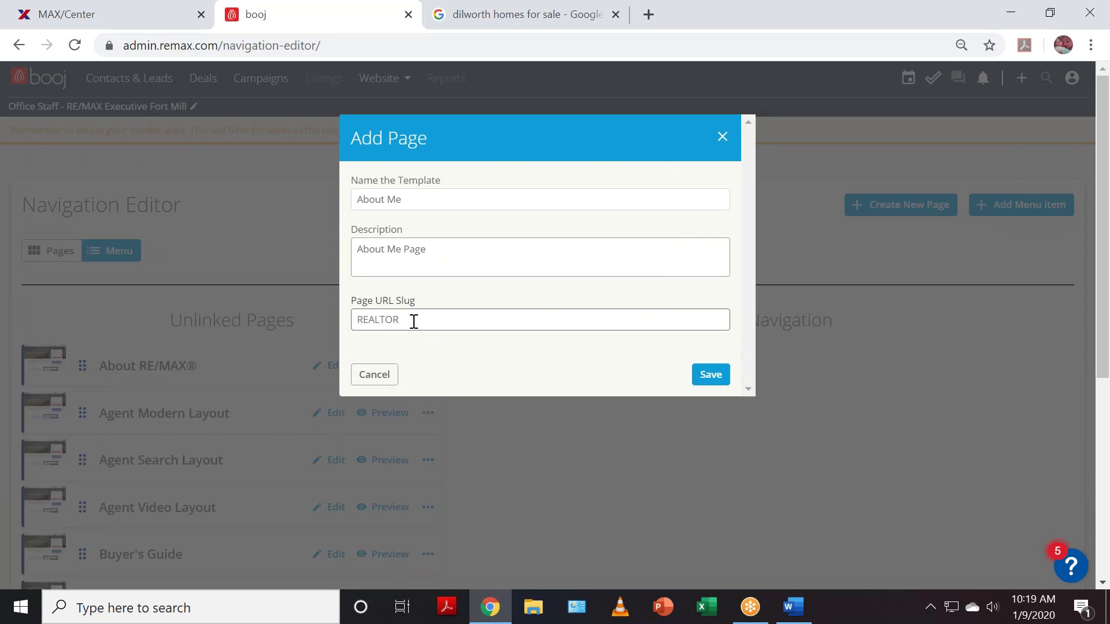
pyautogui.write(' Charlotte Dilworth')
pyautogui.click(713, 380)
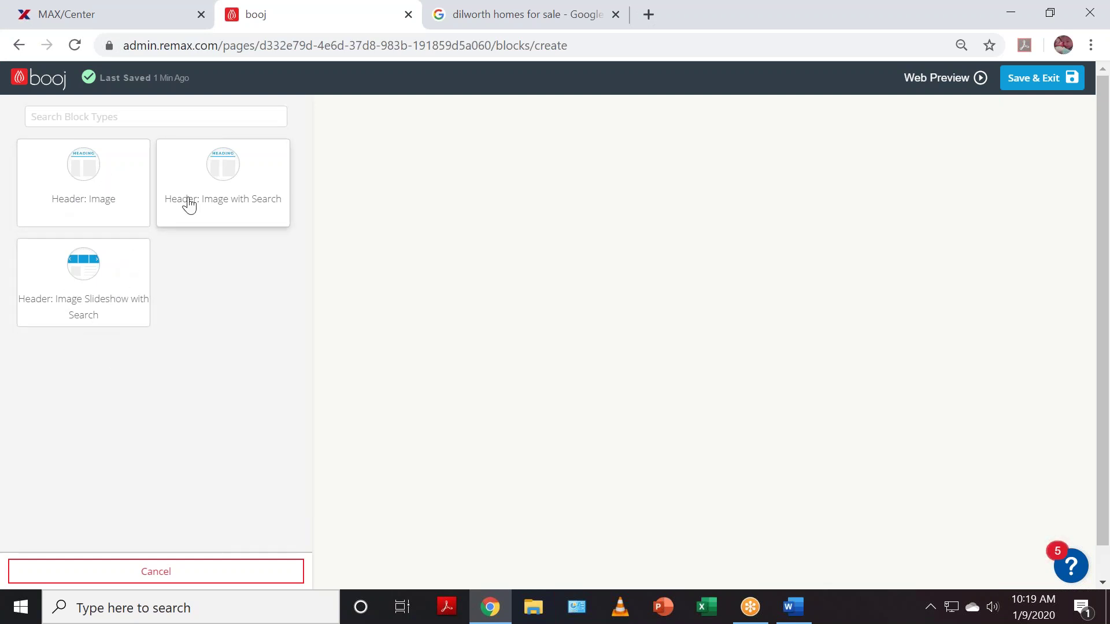
# - Choose the 'Header: Image' block for the About Me page
pyautogui.click(104, 183)
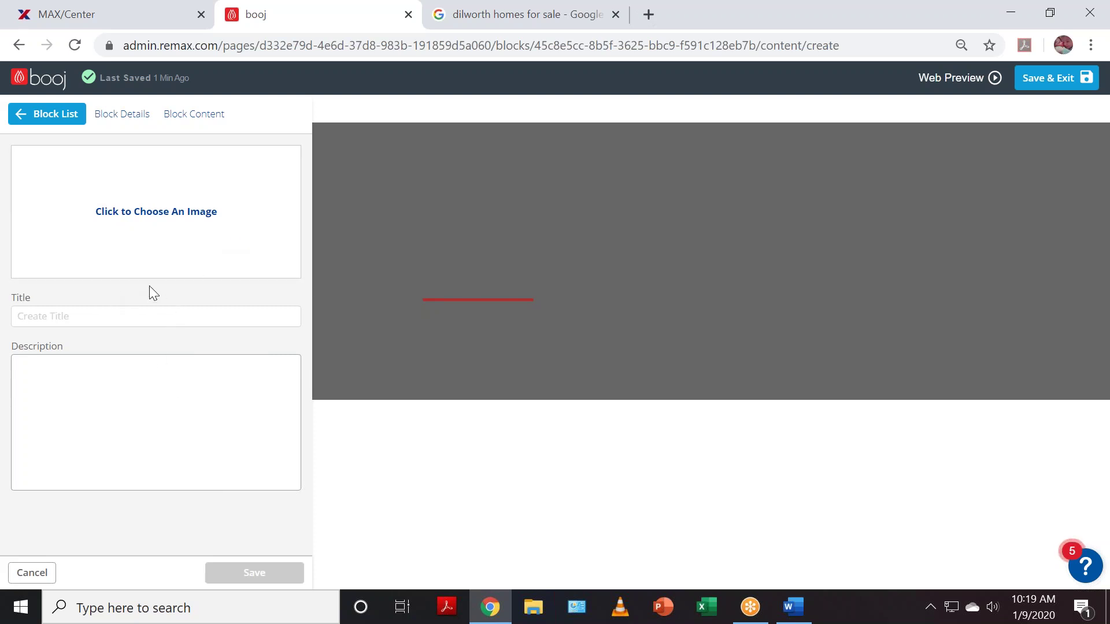
# - Title the header with the agent's full name, add filler description text, and open the image library
pyautogui.click(128, 317)
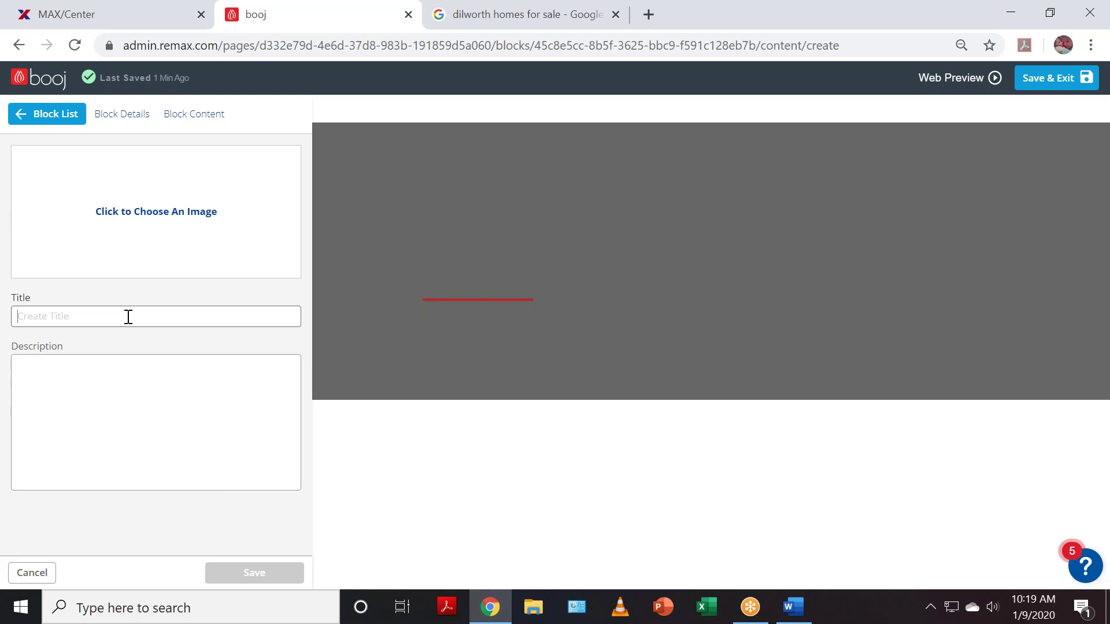
pyautogui.write('About Me')
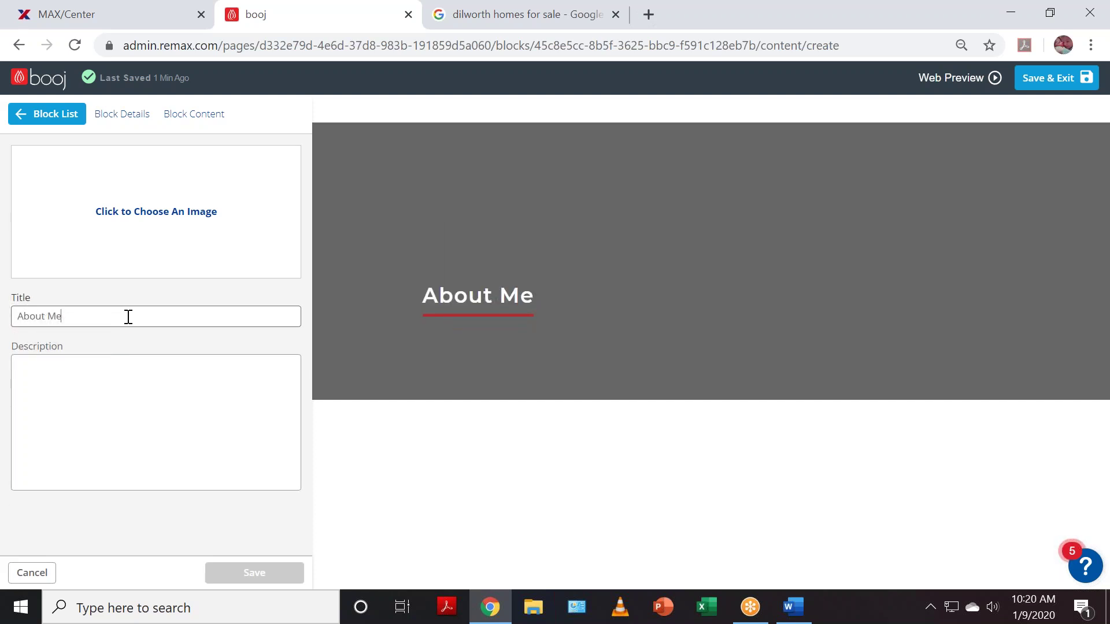
pyautogui.press('BackSpace')
pyautogui.press('BackSpace')
pyautogui.press('BackSpace')
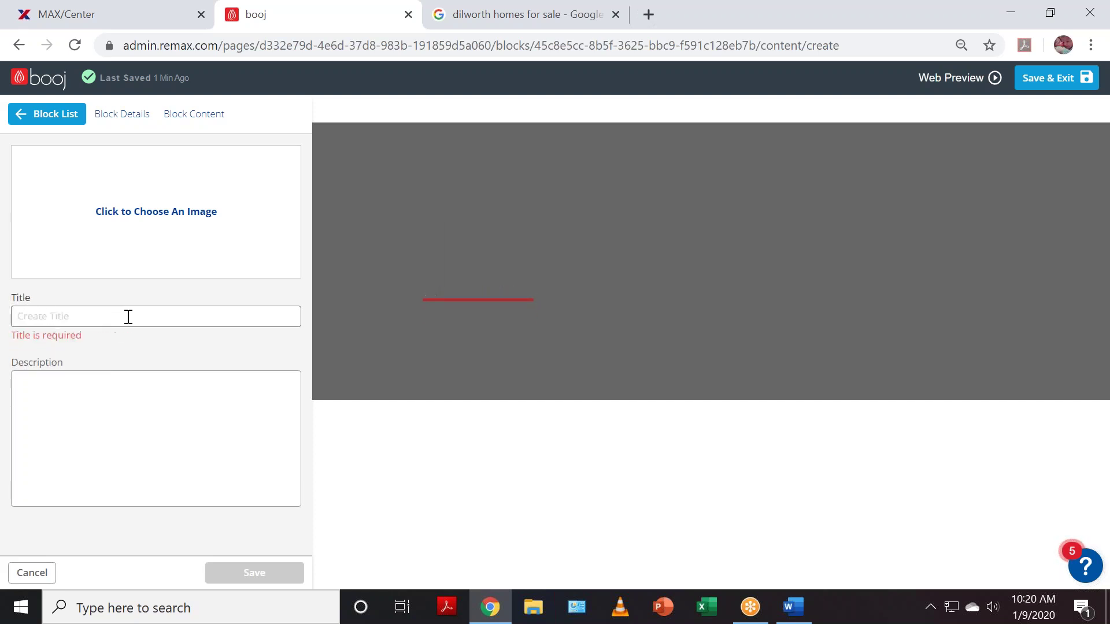
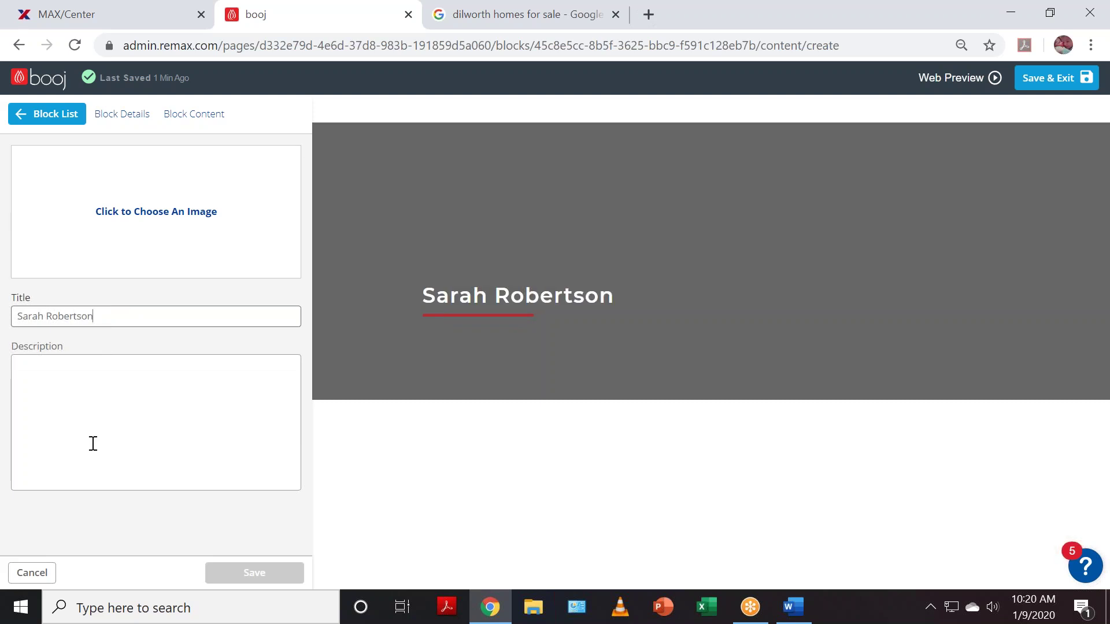
pyautogui.click(55, 365)
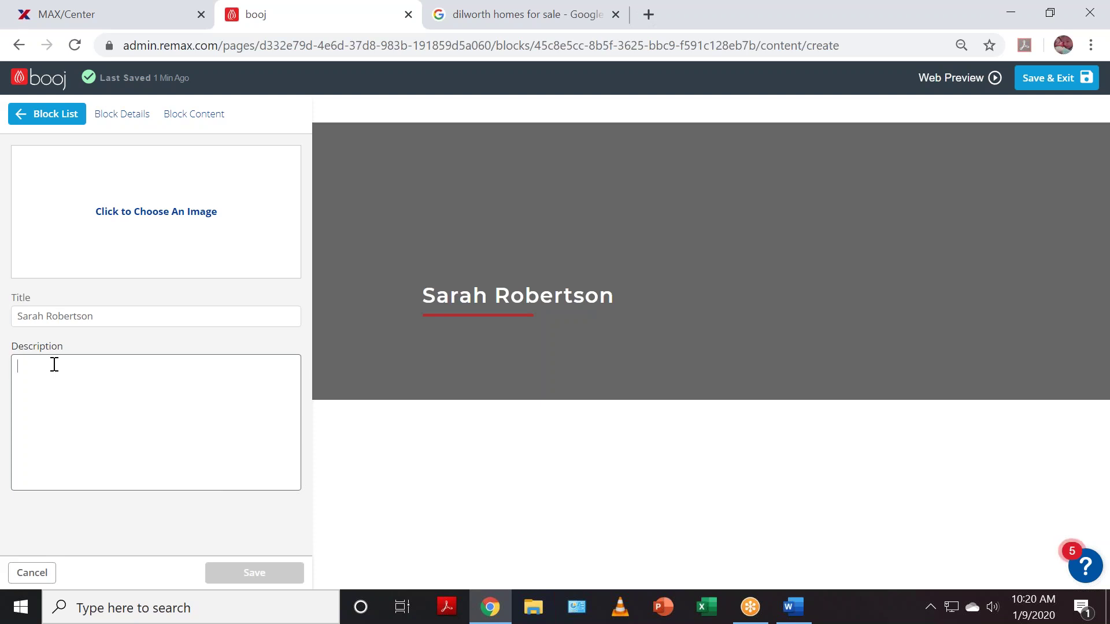
pyautogui.write("alhaljhlhj'hj'hfhgb")
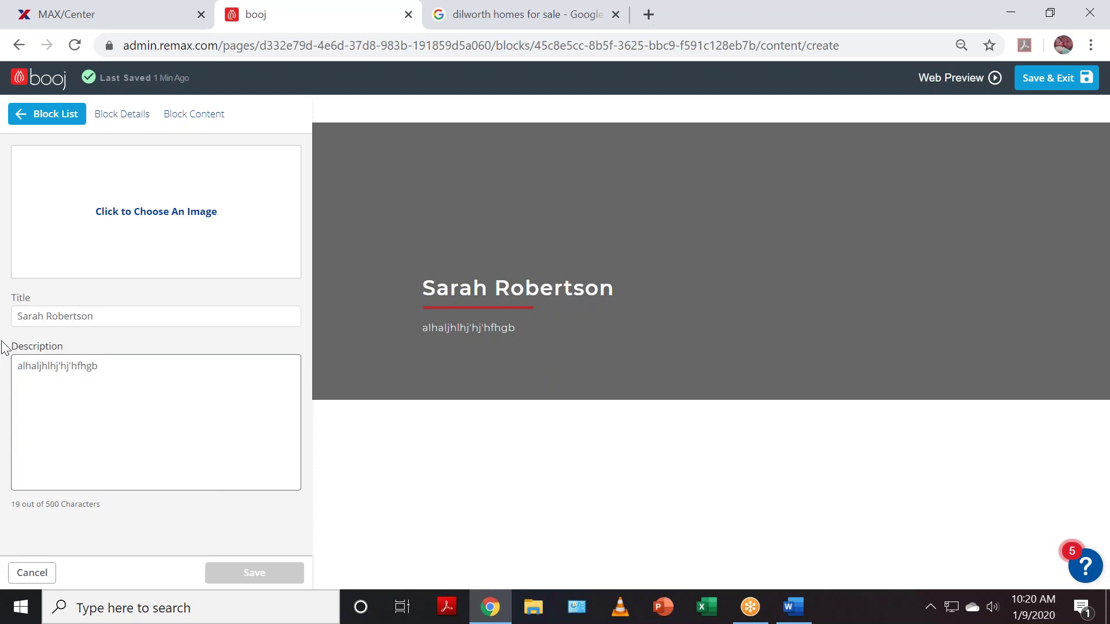
pyautogui.click(152, 213)
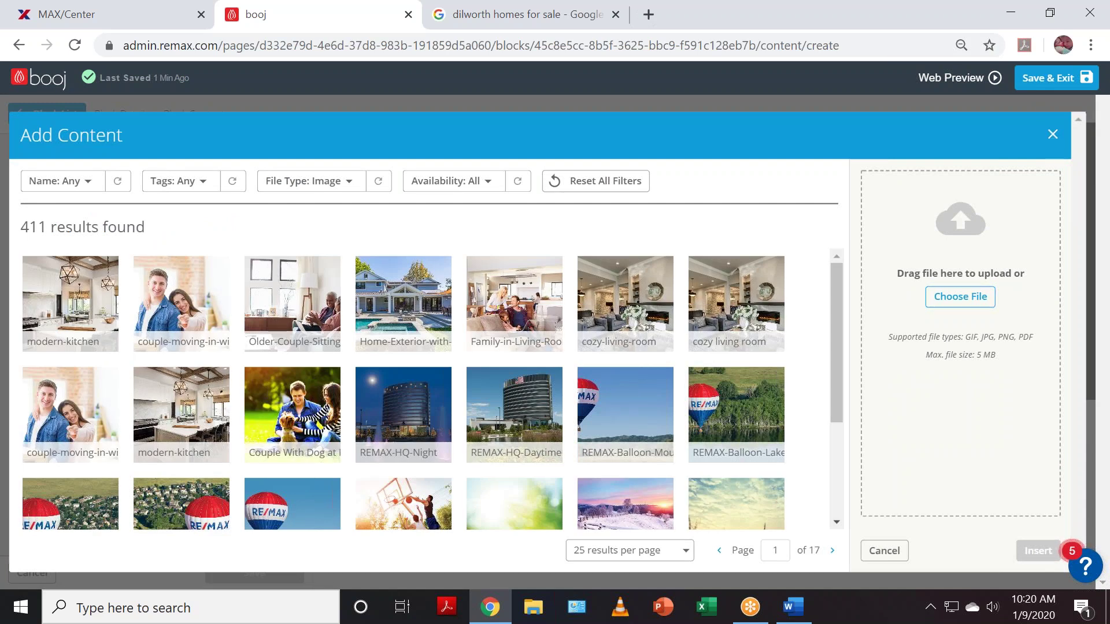
# - Insert the cozy living room photo as the header background and save the block
pyautogui.click(1048, 134)
pyautogui.click(138, 220)
pyautogui.scroll(-2, 405, 393)
pyautogui.scroll(2, 289, 381)
pyautogui.click(745, 302)
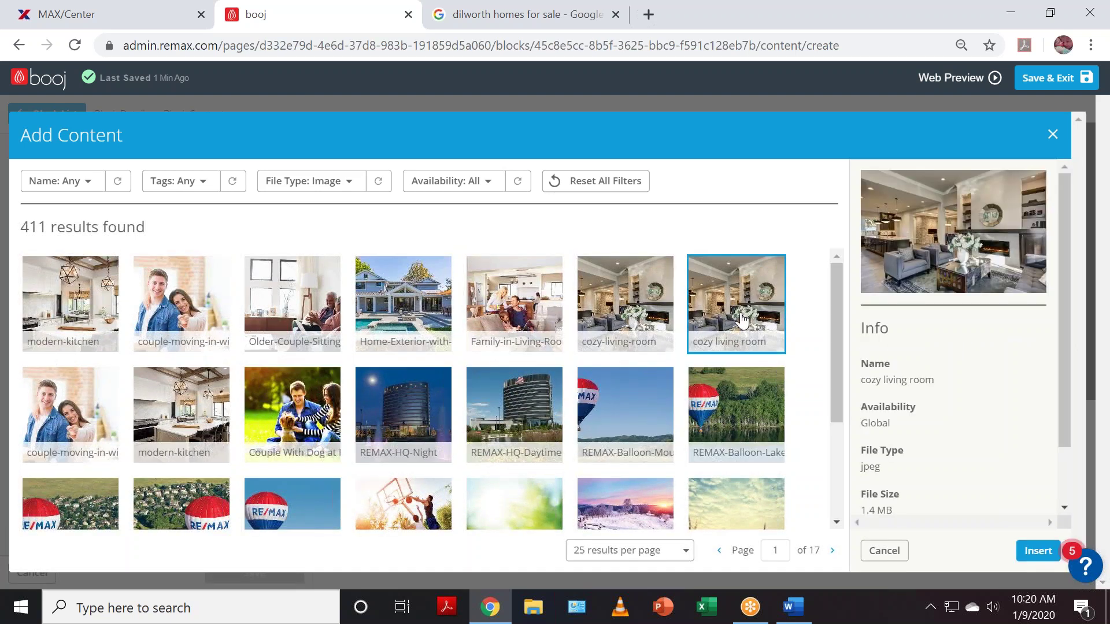
pyautogui.click(1038, 551)
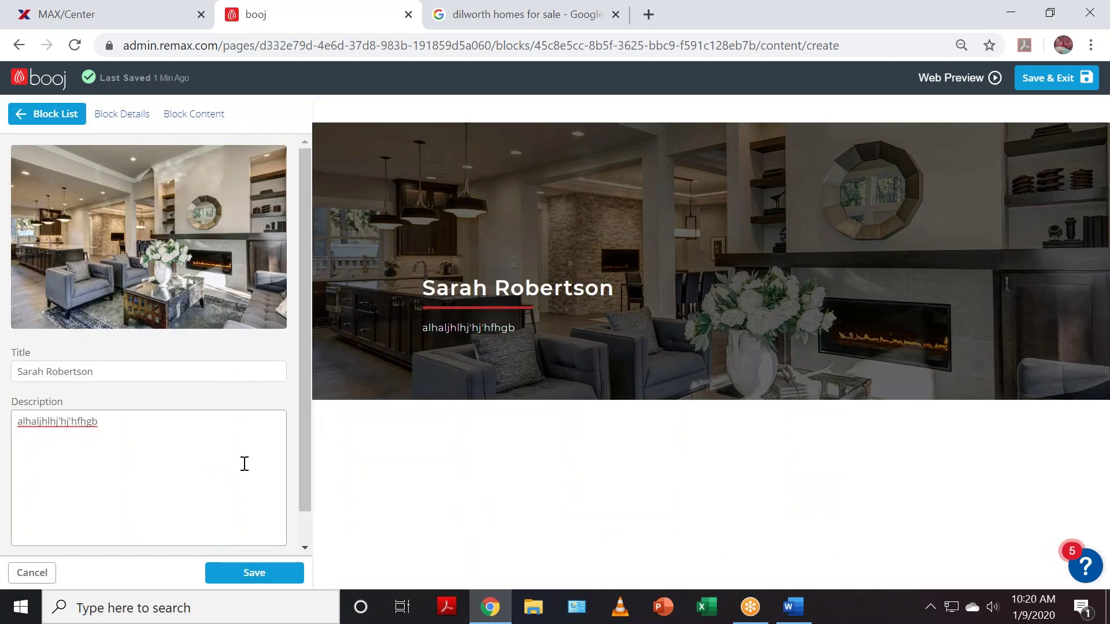
pyautogui.click(254, 575)
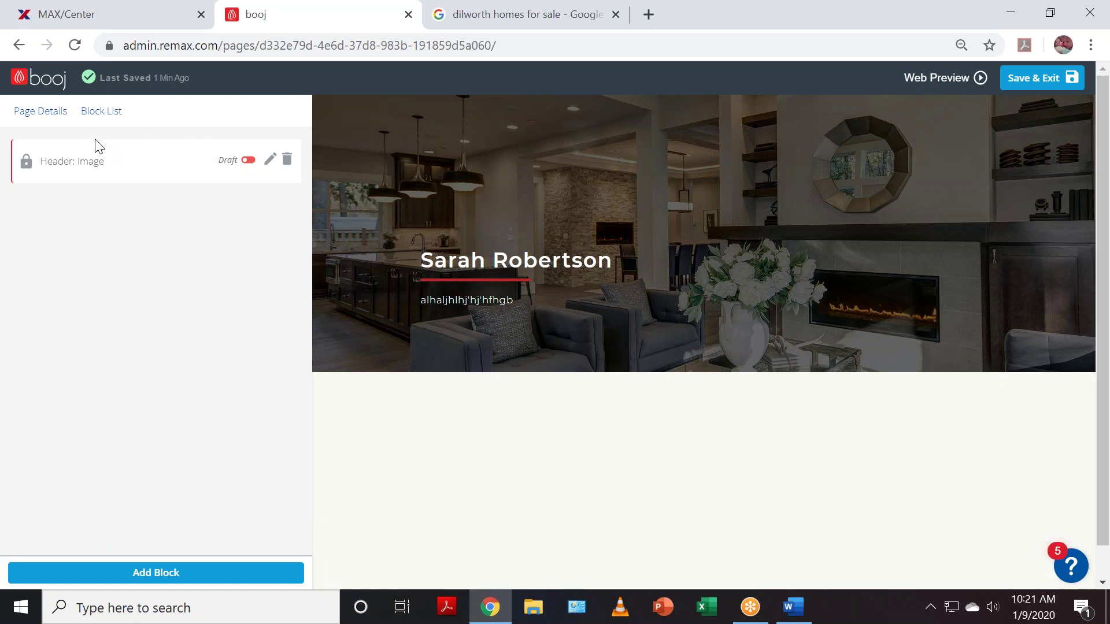
# - Return to the Page Editor overview, now listing 17 pages
pyautogui.click(56, 87)
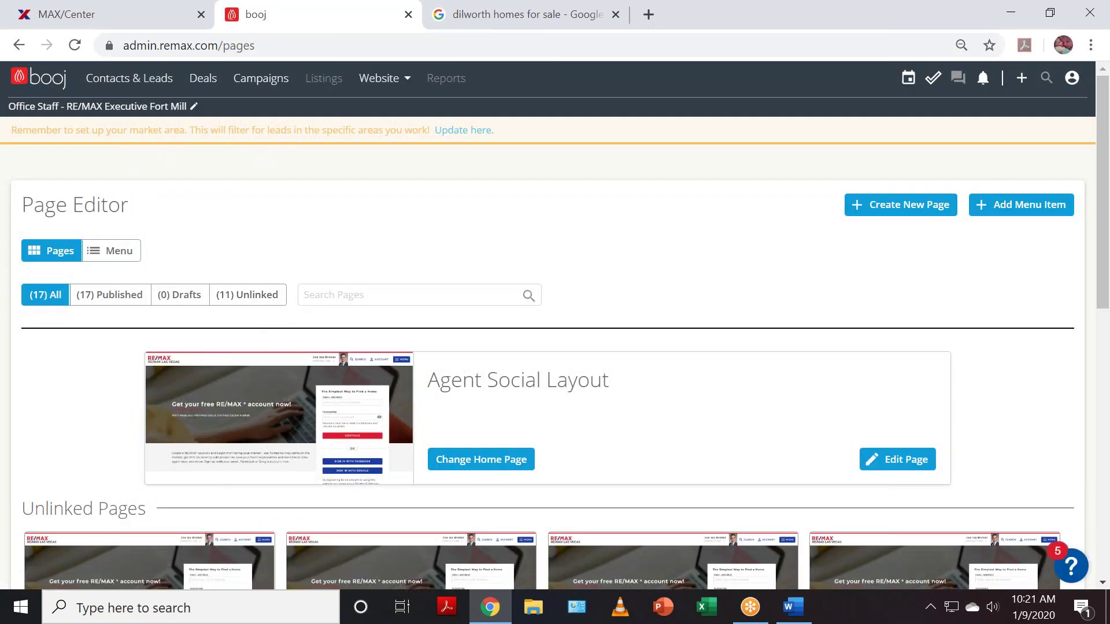
# - Drag the About Me page from Unlinked Pages into the Active Navigation column
pyautogui.click(124, 253)
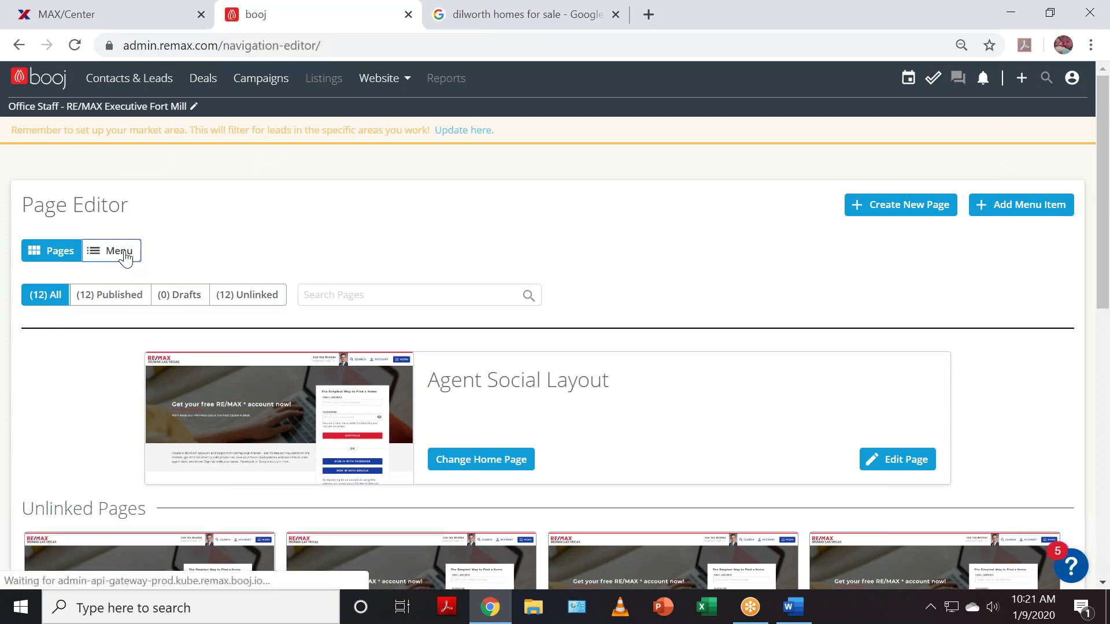
pyautogui.scroll(-3, 811, 442)
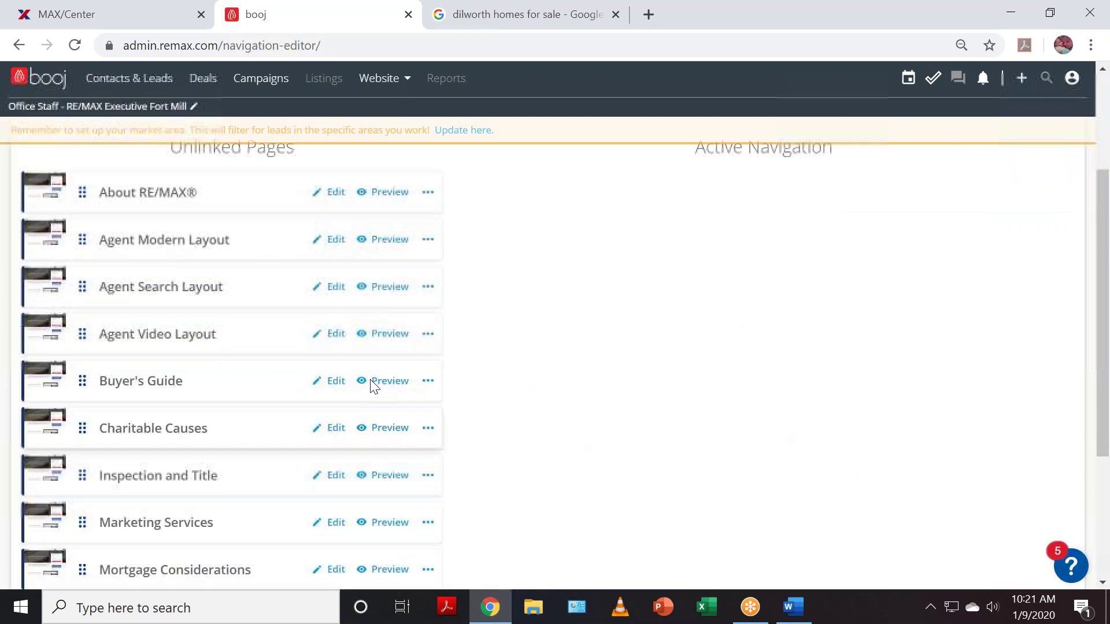
pyautogui.scroll(-4, 247, 460)
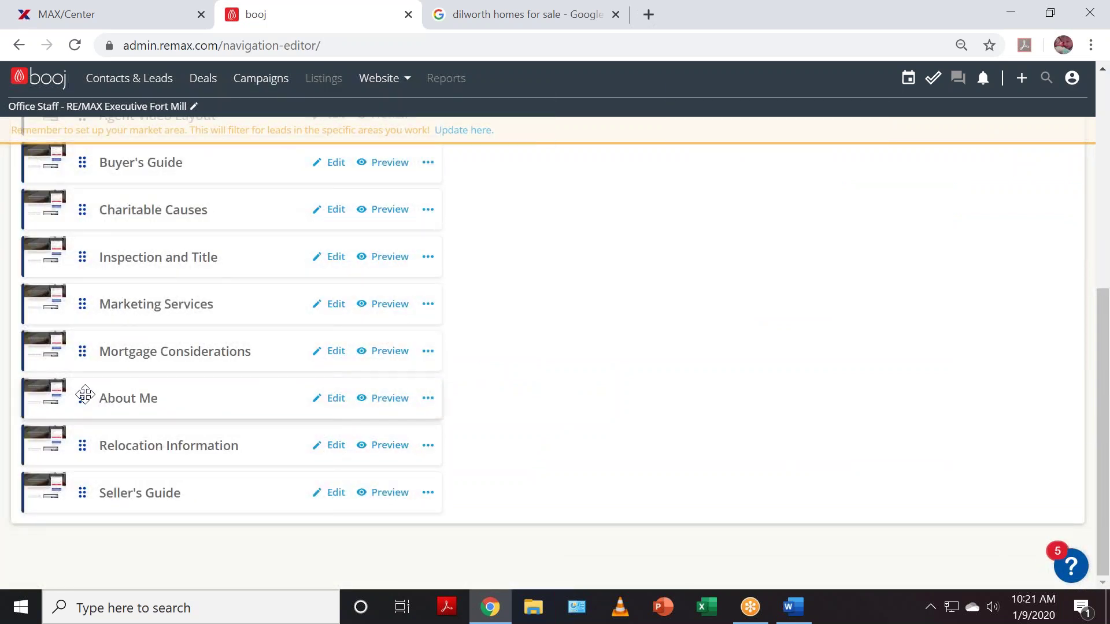
pyautogui.moveTo(85, 395); pyautogui.dragTo(558, 265)
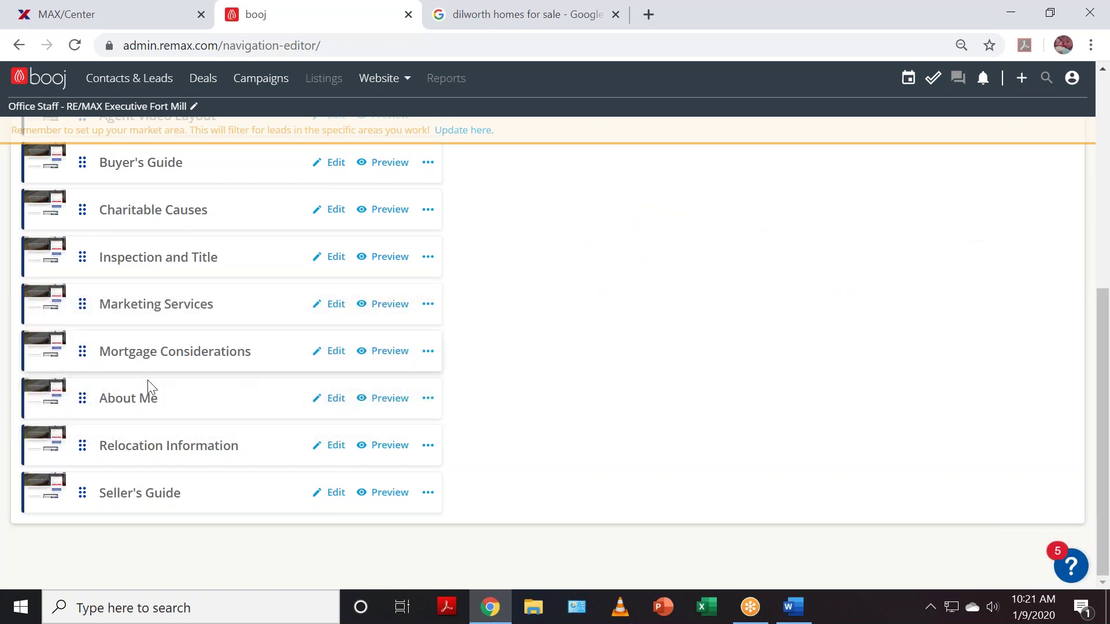
pyautogui.moveTo(82, 398); pyautogui.dragTo(795, 295)
pyautogui.scroll(5, 798, 318)
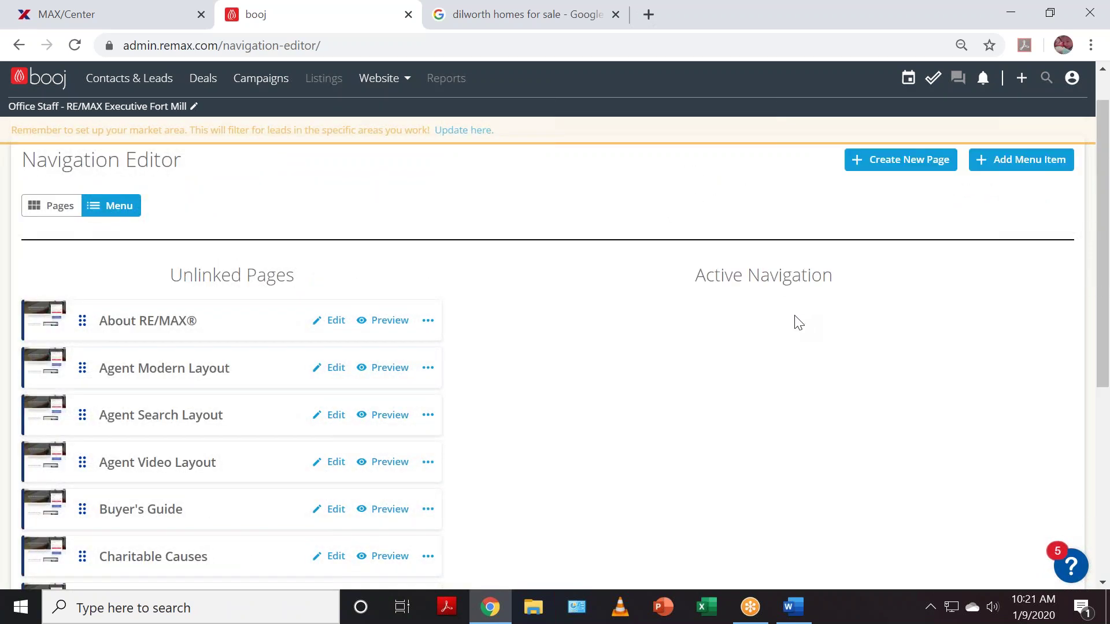
pyautogui.scroll(-1, 144, 540)
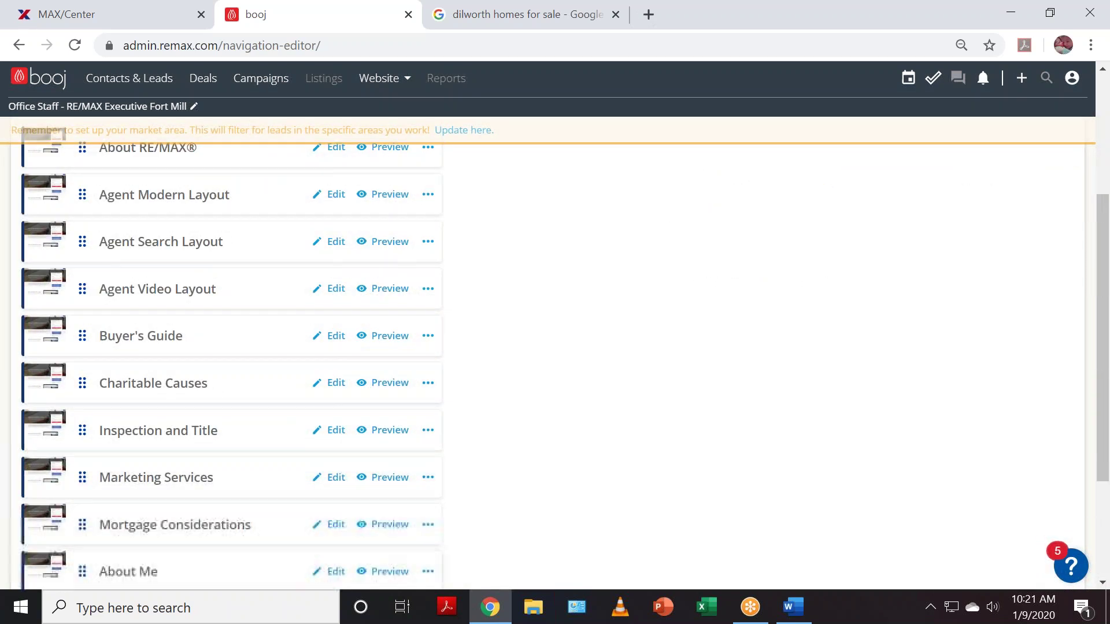
pyautogui.moveTo(85, 568); pyautogui.dragTo(705, 163)
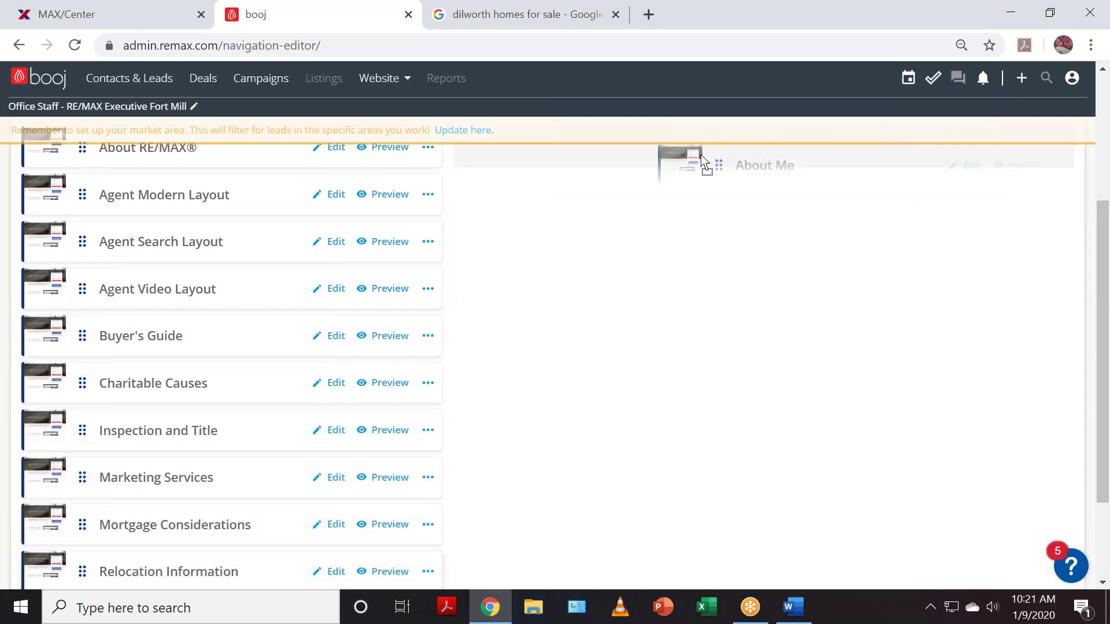
pyautogui.moveTo(705, 163); pyautogui.dragTo(705, 165)
pyautogui.scroll(3, 684, 332)
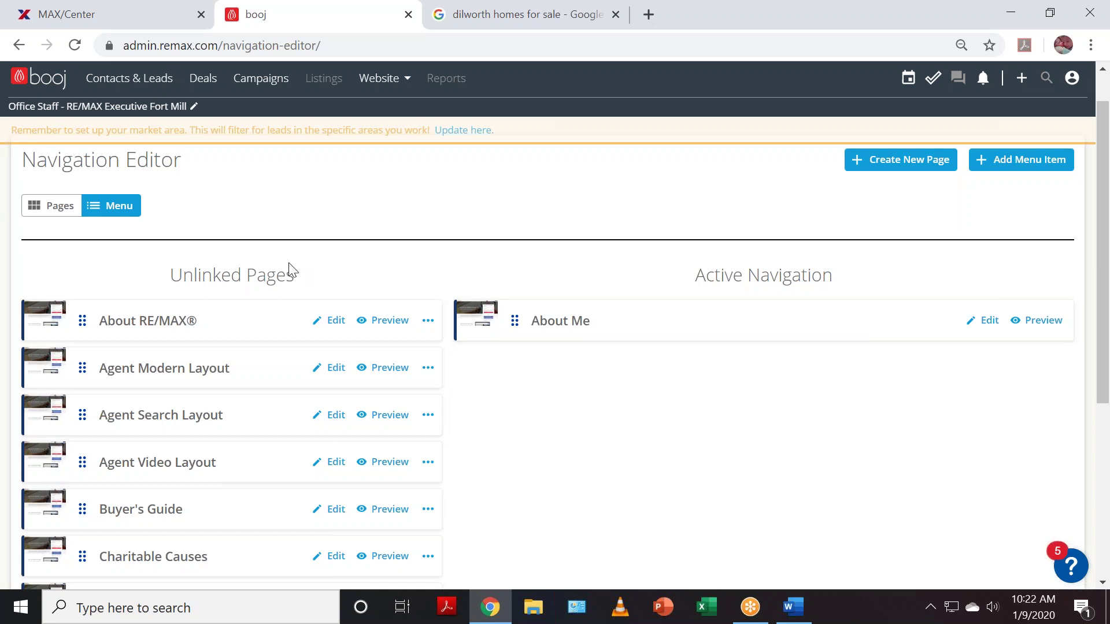
# - Add a new menu item titled About Me to the active navigation
pyautogui.click(1038, 164)
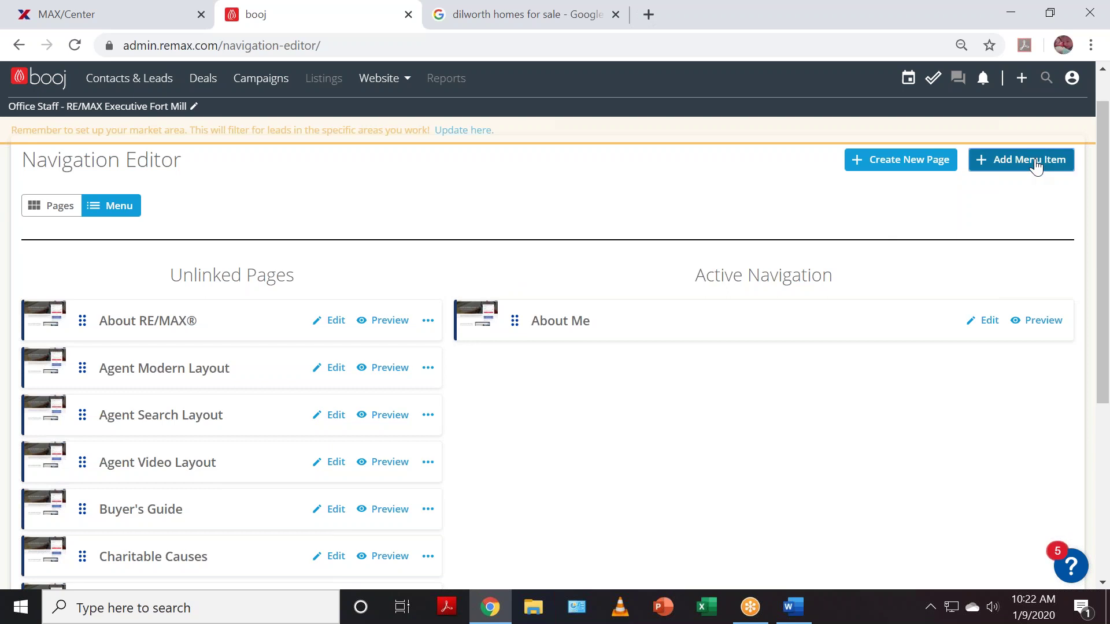
pyautogui.click(540, 199)
pyautogui.write('About Me')
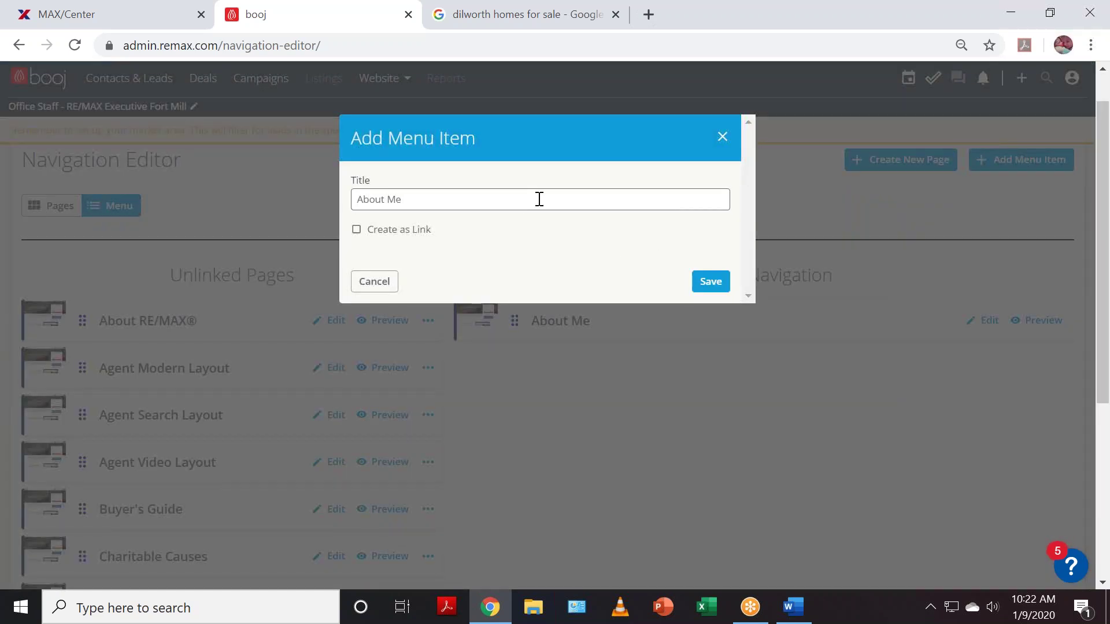
pyautogui.click(715, 284)
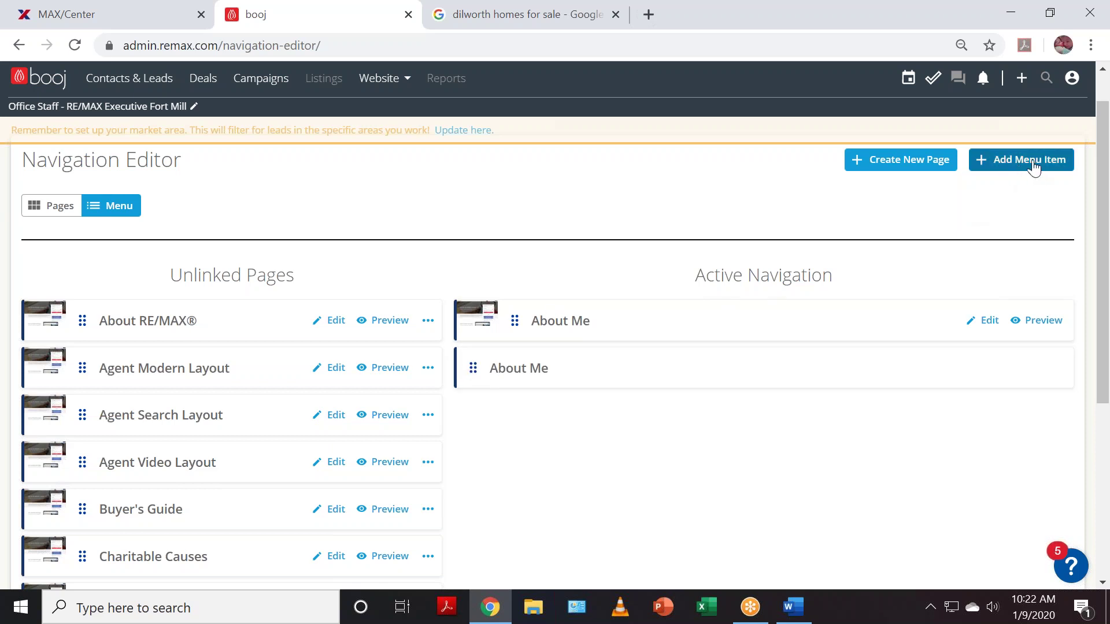
# - Nest the About Me page beneath the About Me menu item
pyautogui.moveTo(471, 367); pyautogui.dragTo(463, 303)
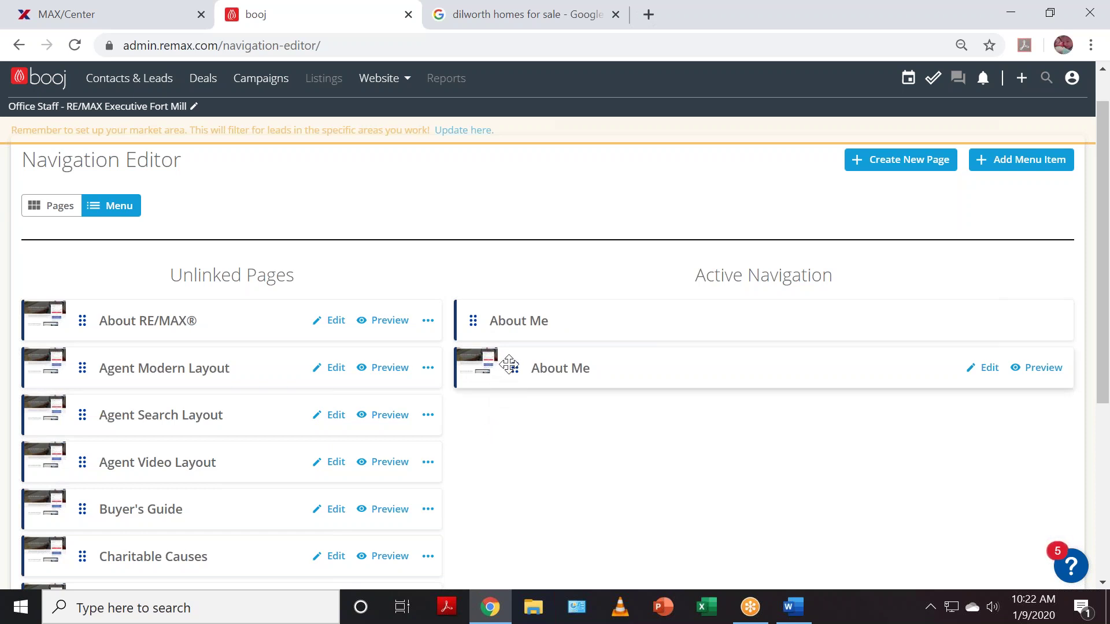
pyautogui.moveTo(509, 364); pyautogui.dragTo(551, 339)
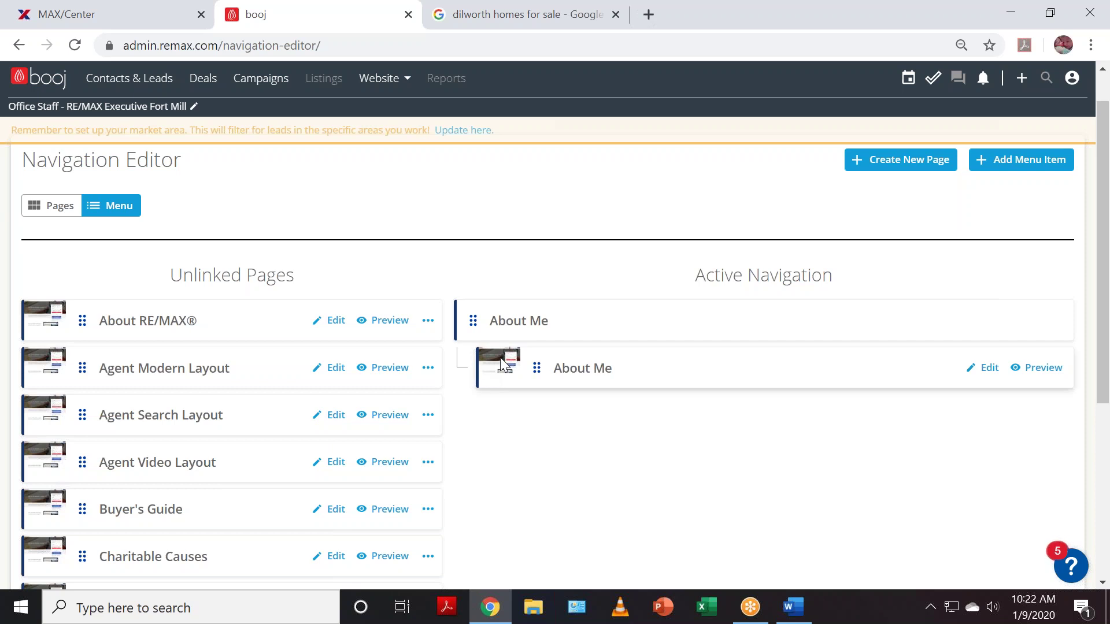
pyautogui.moveTo(521, 362); pyautogui.dragTo(464, 376)
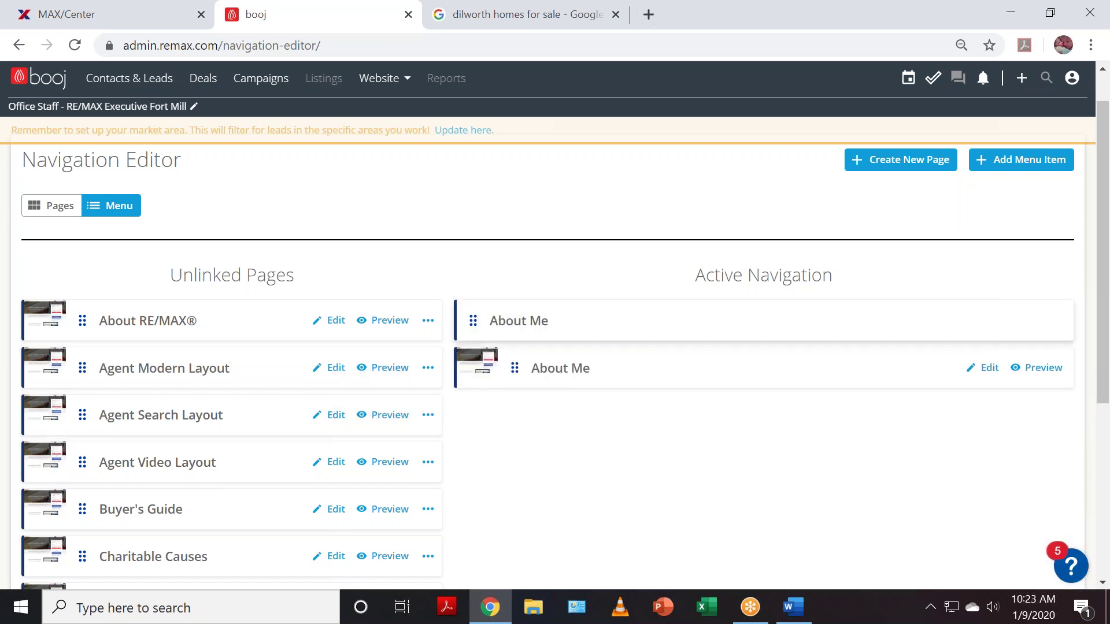
pyautogui.moveTo(489, 363); pyautogui.dragTo(520, 340)
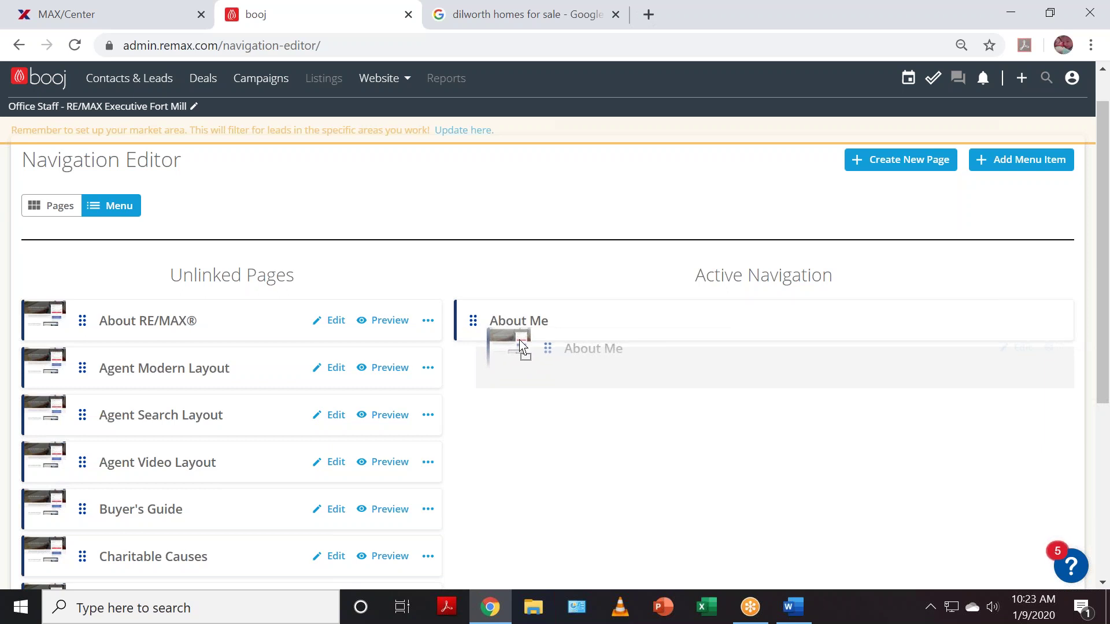
pyautogui.moveTo(521, 342); pyautogui.dragTo(521, 345)
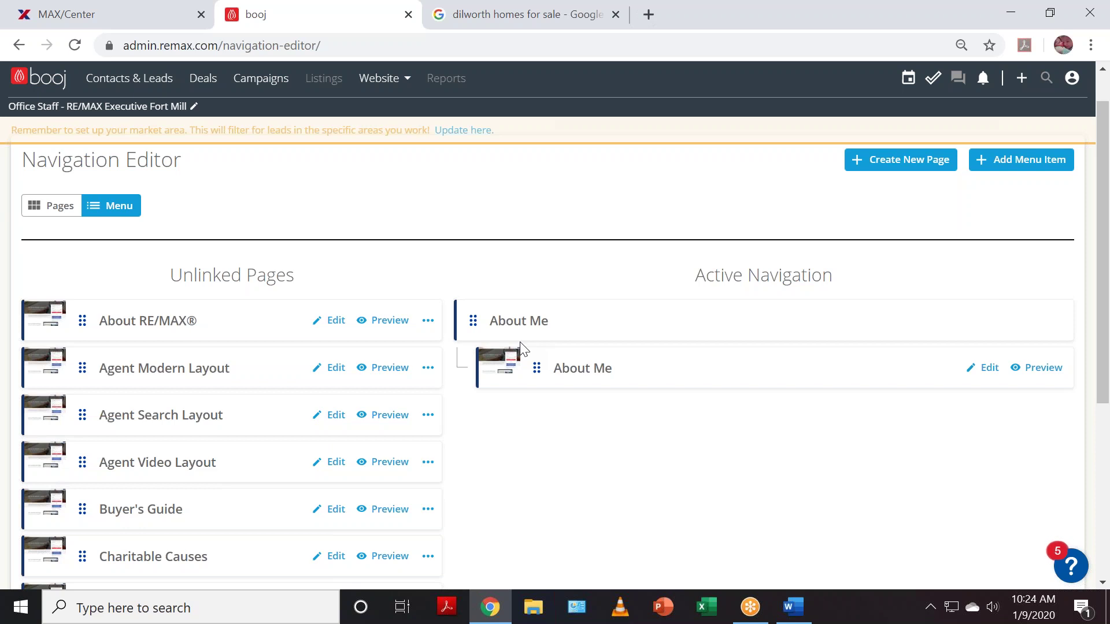
# - Add a top-level Buyers menu item to the active navigation
pyautogui.click(1032, 167)
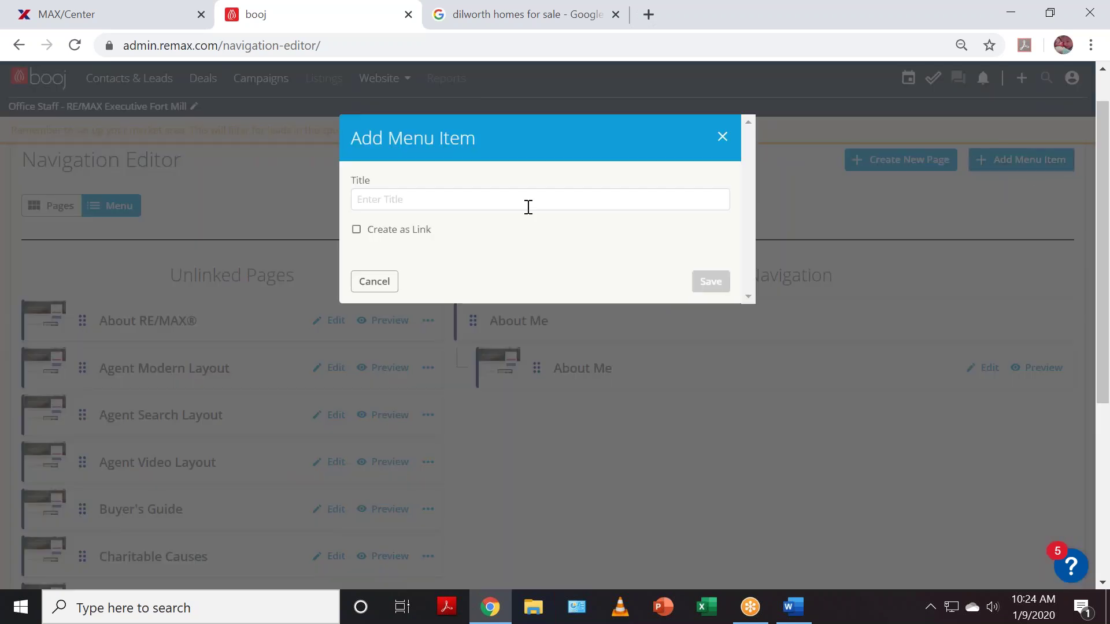
pyautogui.click(434, 196)
pyautogui.write('B')
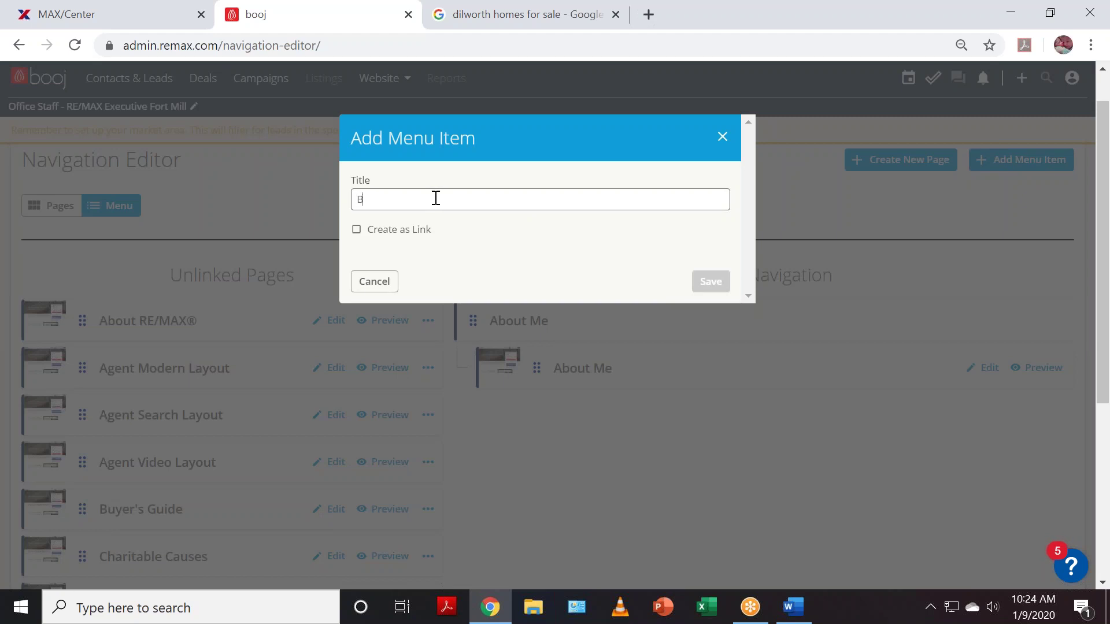
pyautogui.write('uyers')
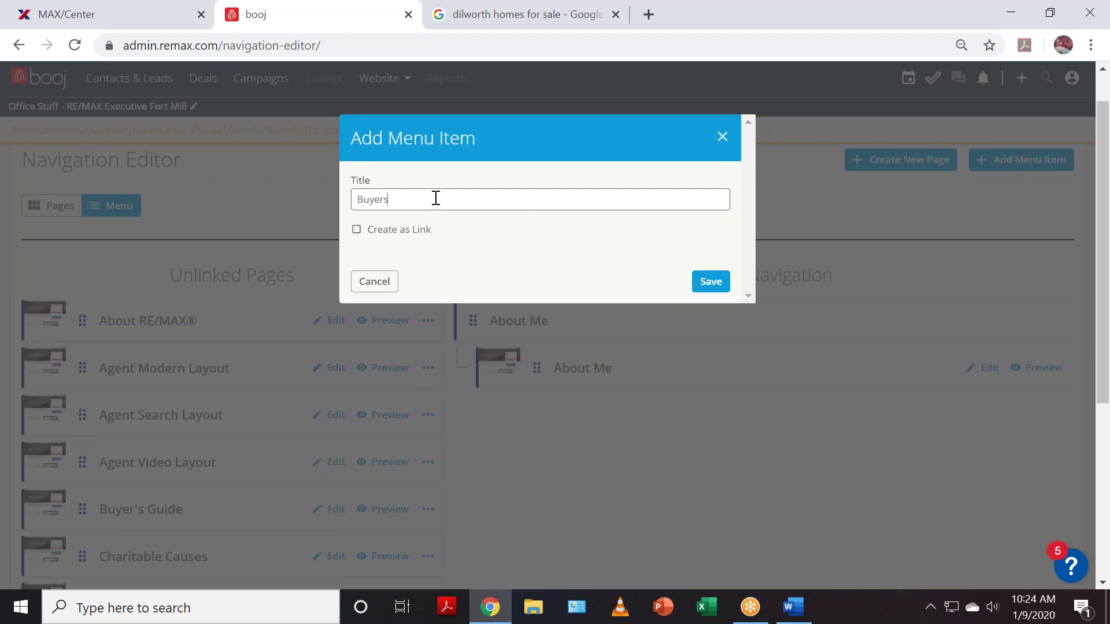
pyautogui.click(710, 283)
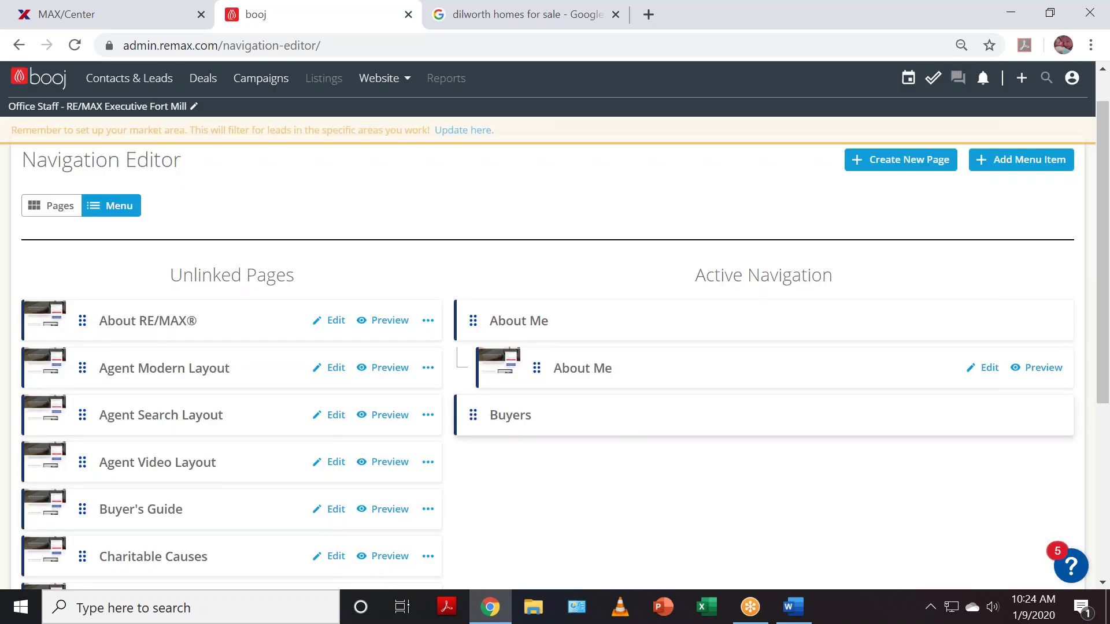
pyautogui.scroll(-1, 641, 416)
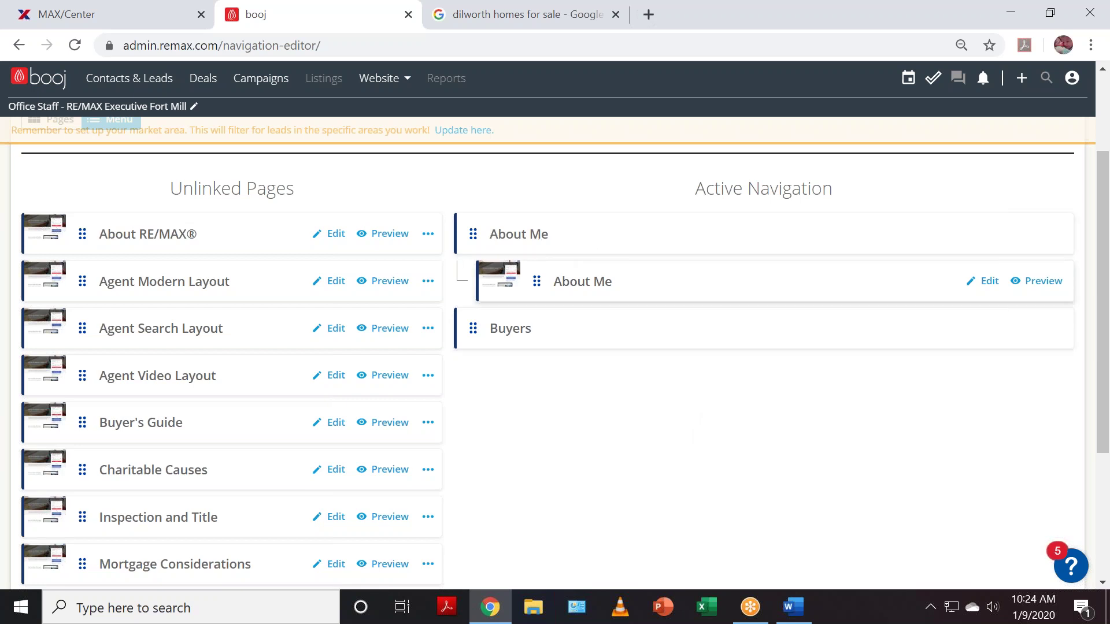
pyautogui.scroll(2, 934, 439)
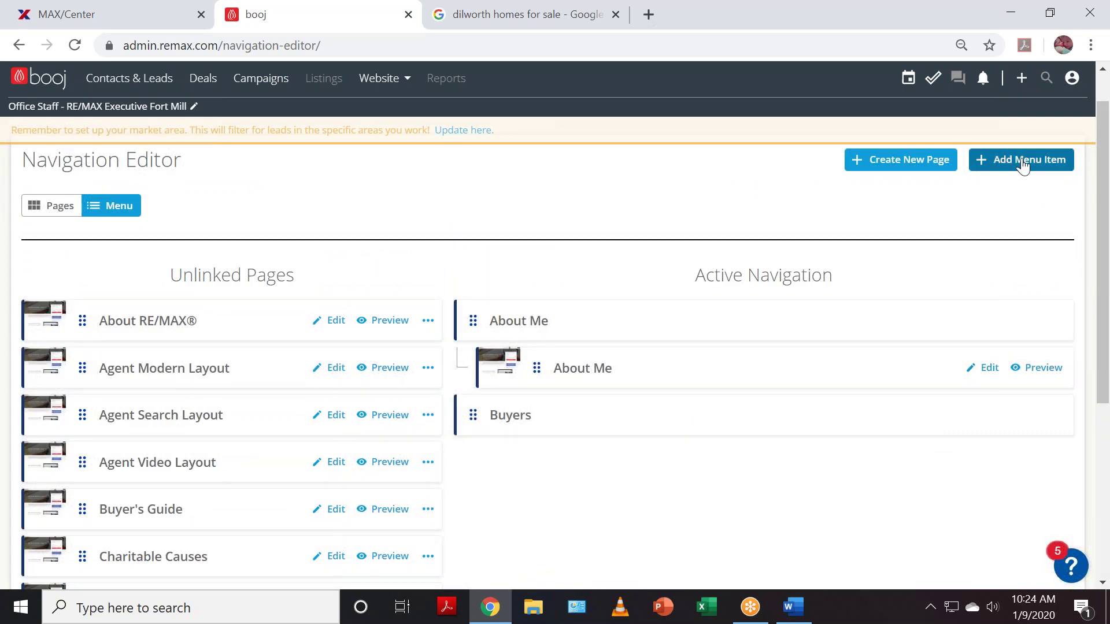
# - Add a top-level Sellers menu item below Buyers
pyautogui.click(1023, 162)
pyautogui.click(454, 199)
pyautogui.write('Sellers')
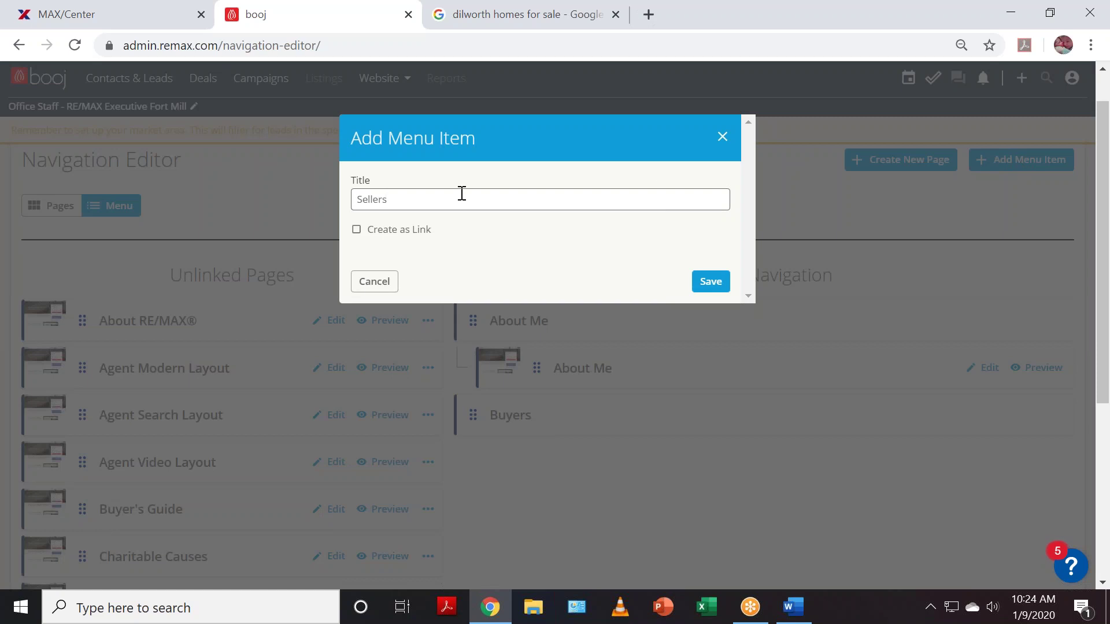
pyautogui.click(710, 283)
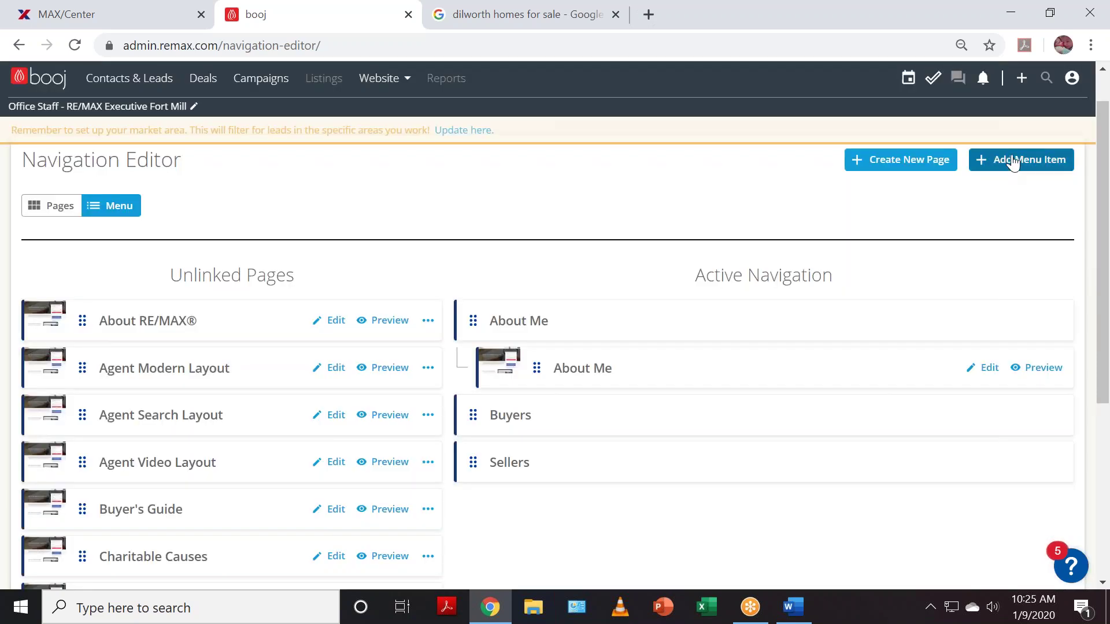
pyautogui.click(1021, 160)
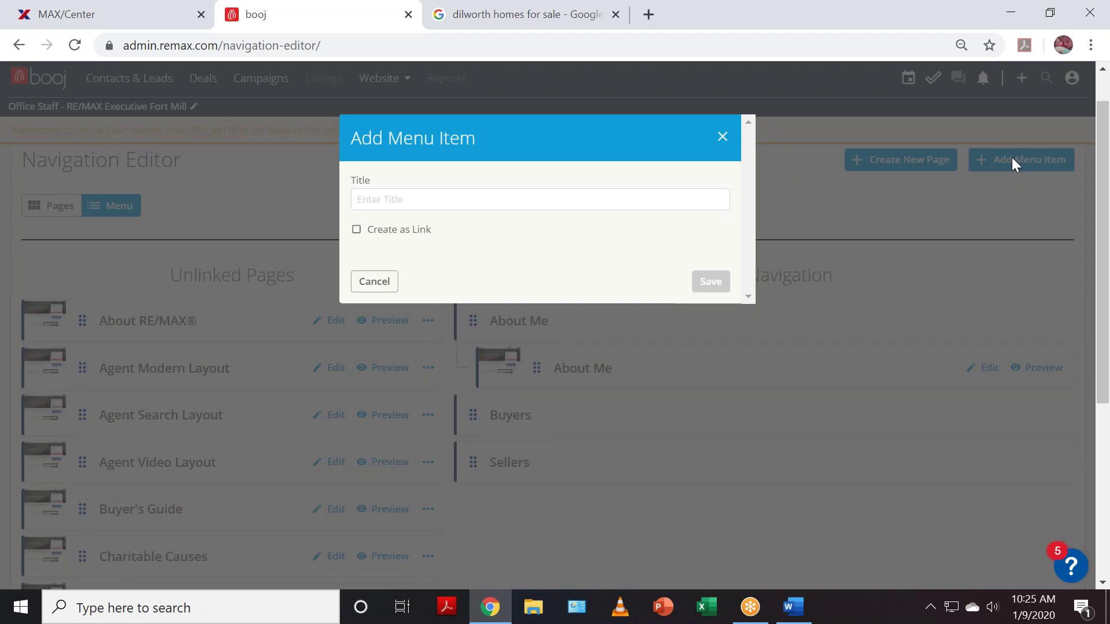
# - Title the new menu item 'Charlotte Communities' and save it
pyautogui.click(464, 194)
pyautogui.write('Charlotte Communities')
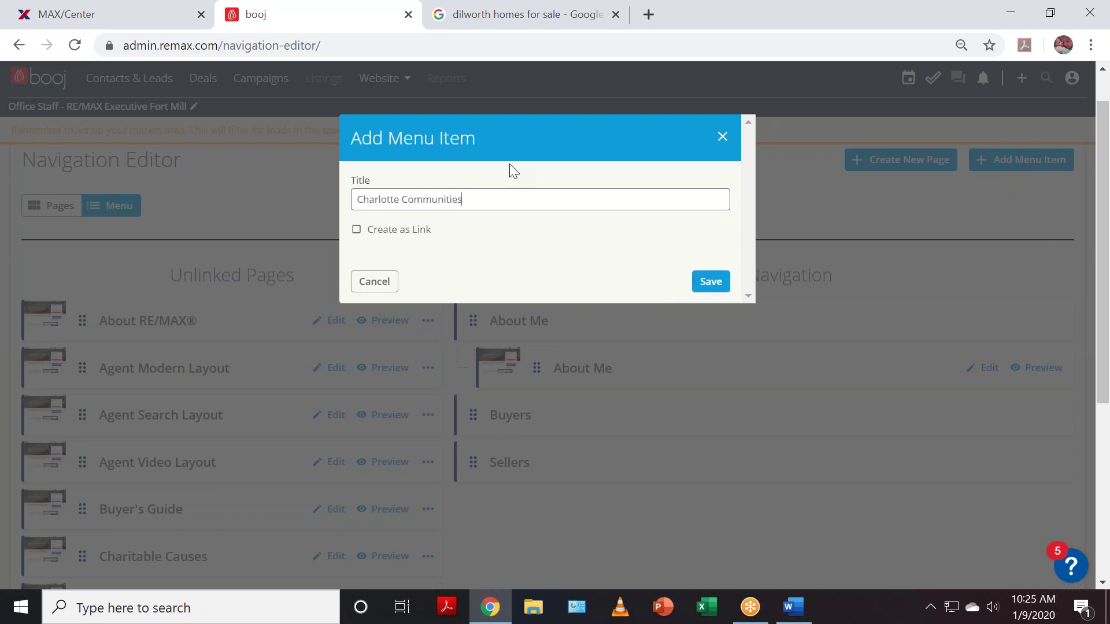
pyautogui.click(713, 285)
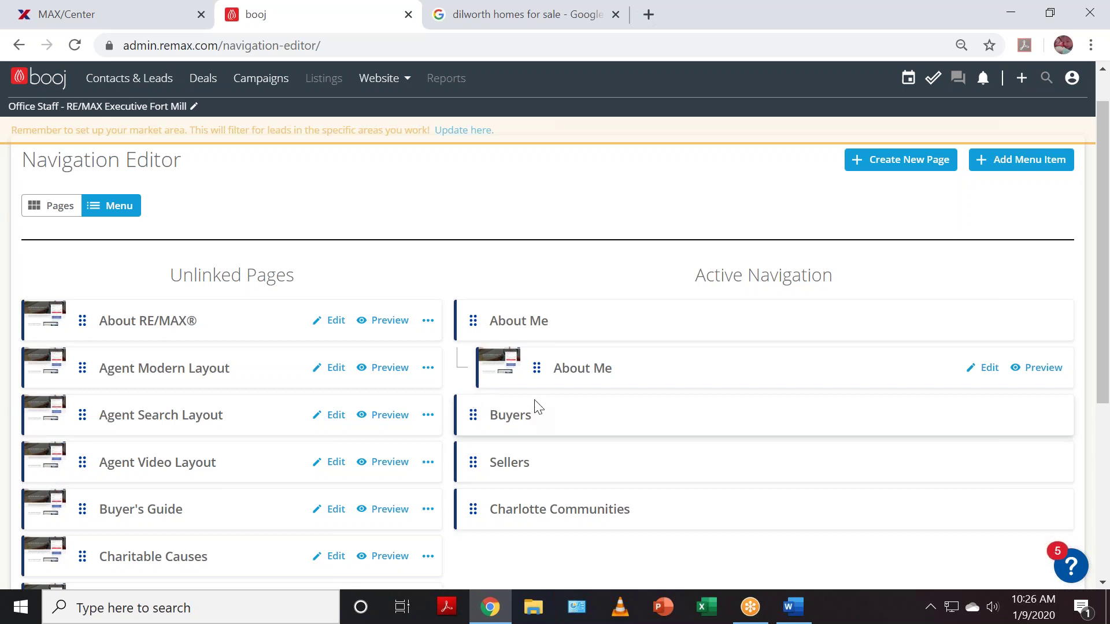
# - Create a Buyers Guide page with description 'Buyers Guide' and slug Buyers-Guide-Charlotte, and save it
pyautogui.click(924, 170)
pyautogui.click(518, 198)
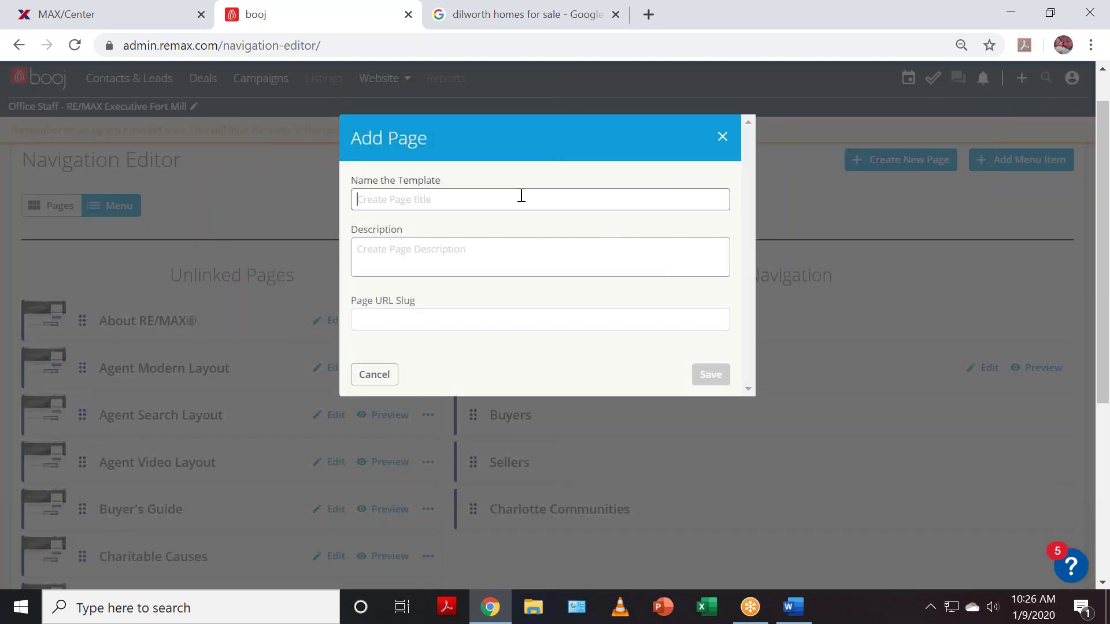
pyautogui.write('Buyers')
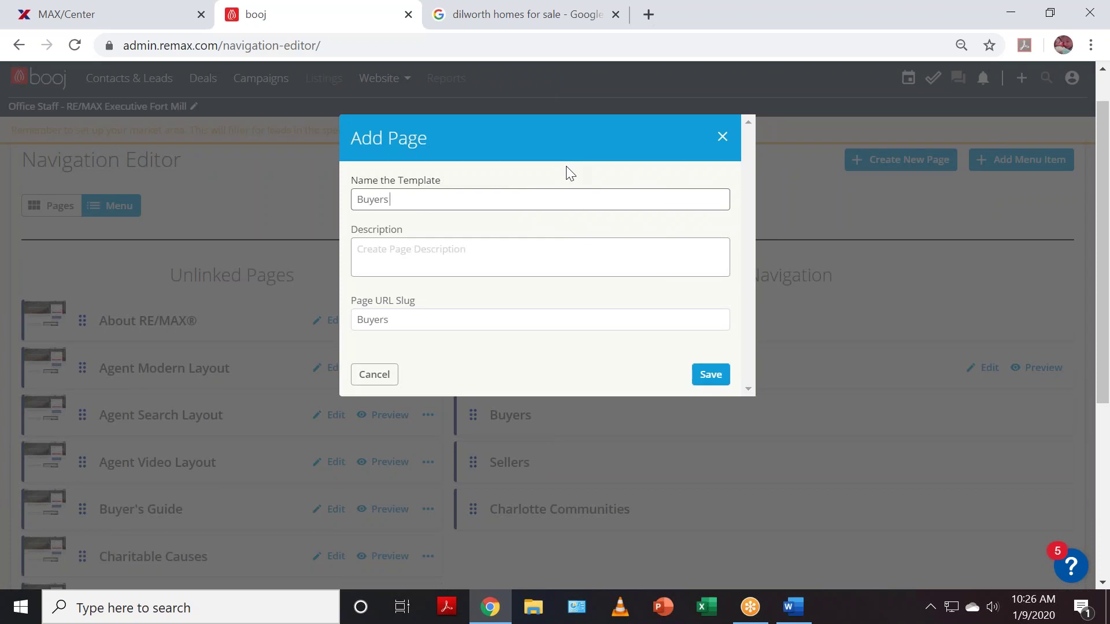
pyautogui.write(' Gyui')
pyautogui.press('BackSpace')
pyautogui.press('BackSpace')
pyautogui.write('uide')
pyautogui.click(531, 249)
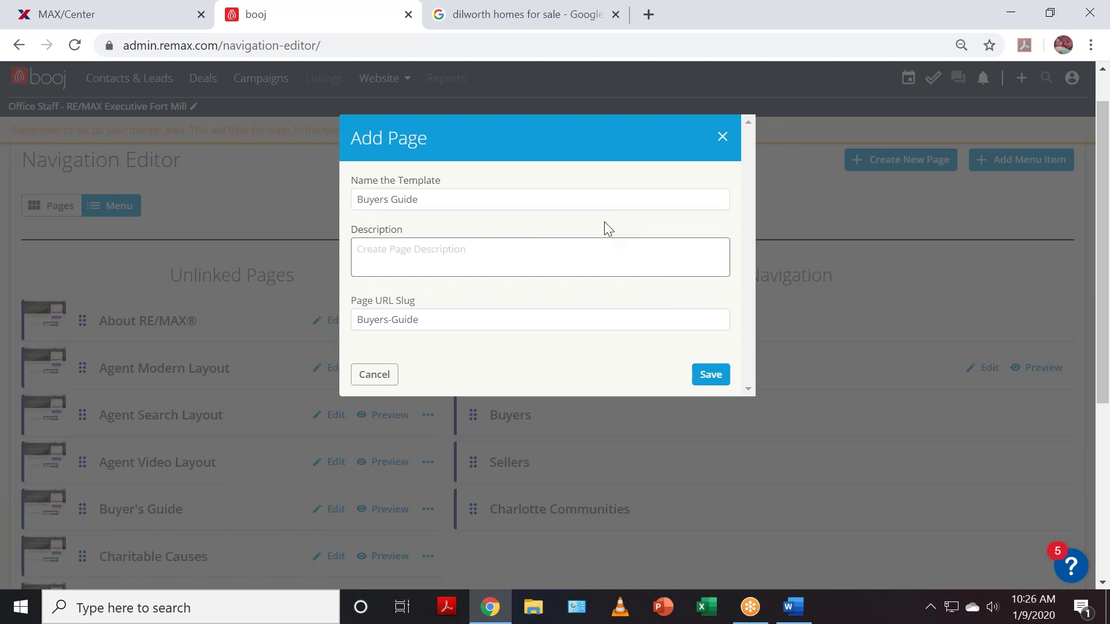
pyautogui.write('B')
pyautogui.write('By')
pyautogui.press('BackSpace')
pyautogui.press('BackSpace')
pyautogui.write('Buyers Guid')
pyautogui.click(483, 320)
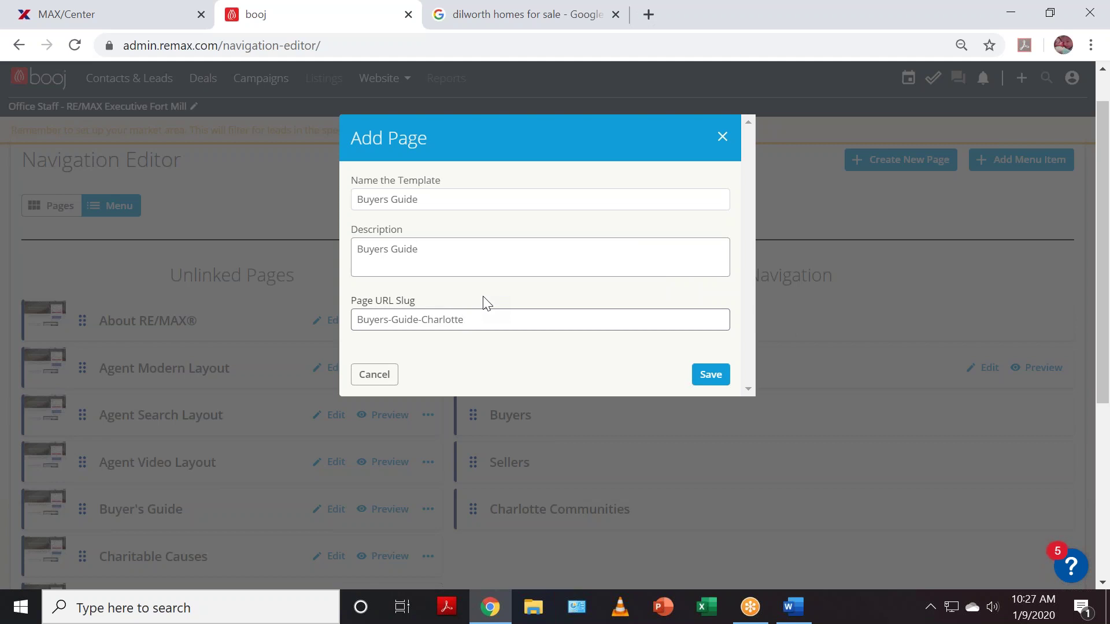
pyautogui.click(717, 378)
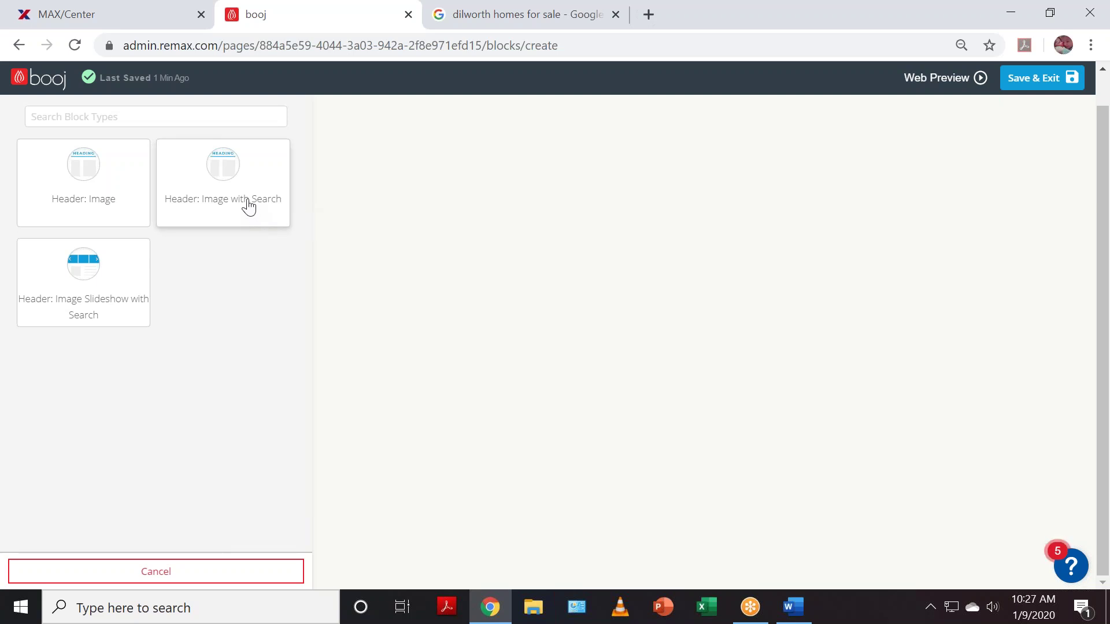
# - Add a Header: Image with Search block using the Home-Exterior9 white house photo and save it
pyautogui.click(247, 206)
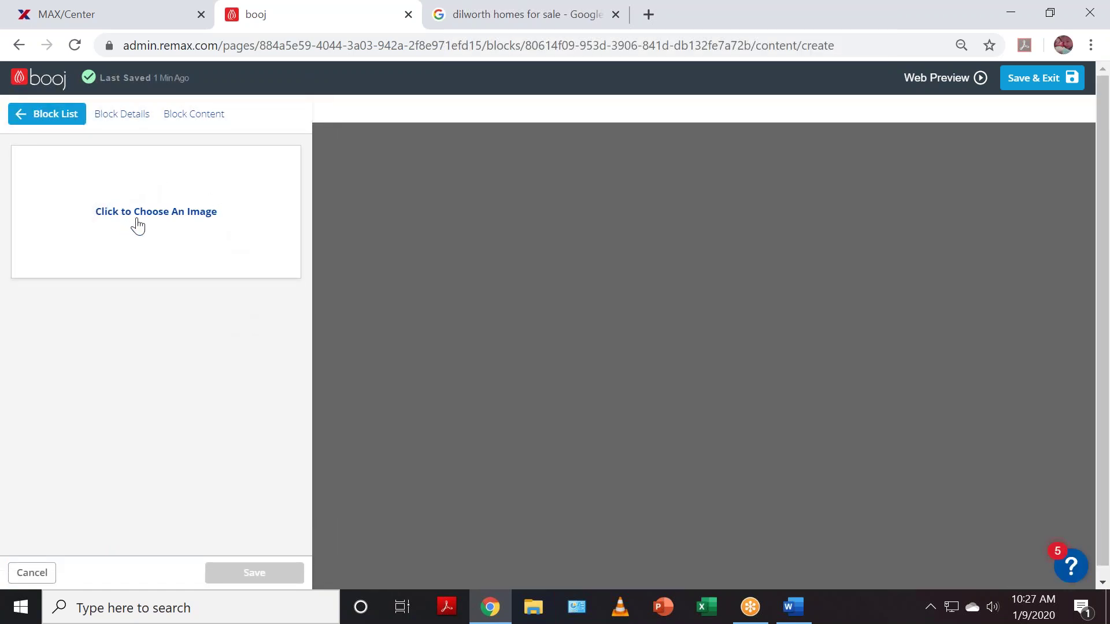
pyautogui.click(155, 223)
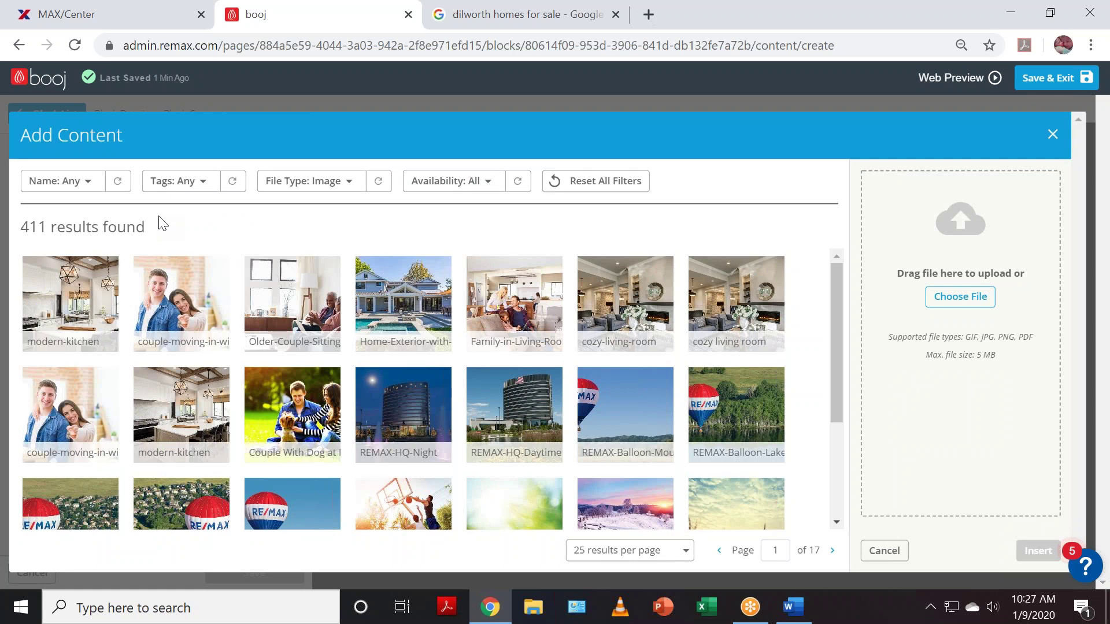
pyautogui.scroll(-1, 543, 362)
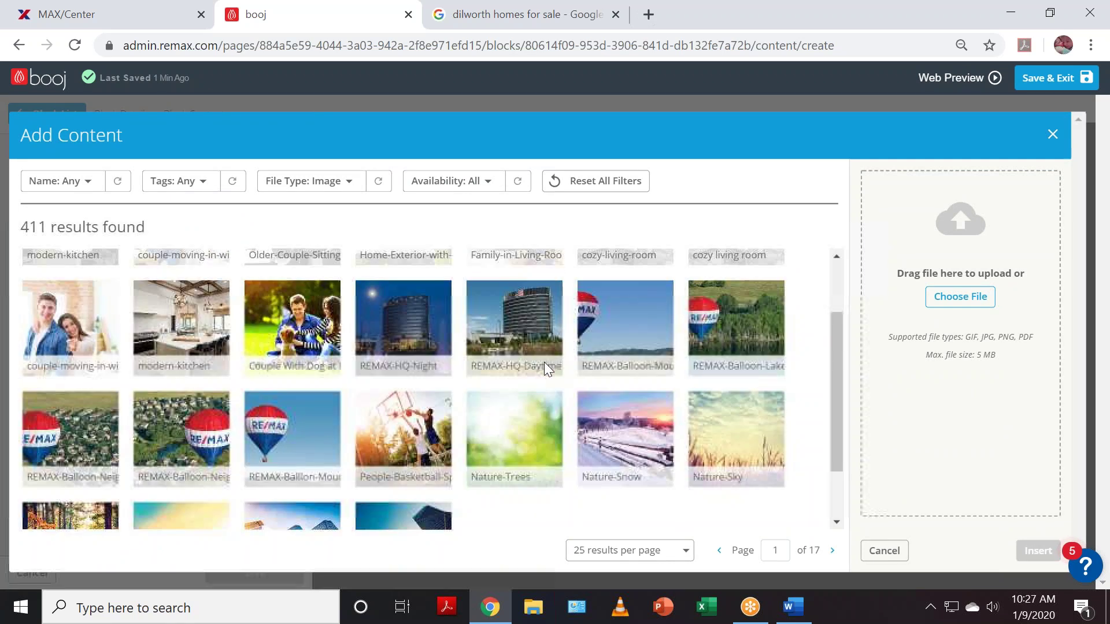
pyautogui.scroll(-1, 546, 363)
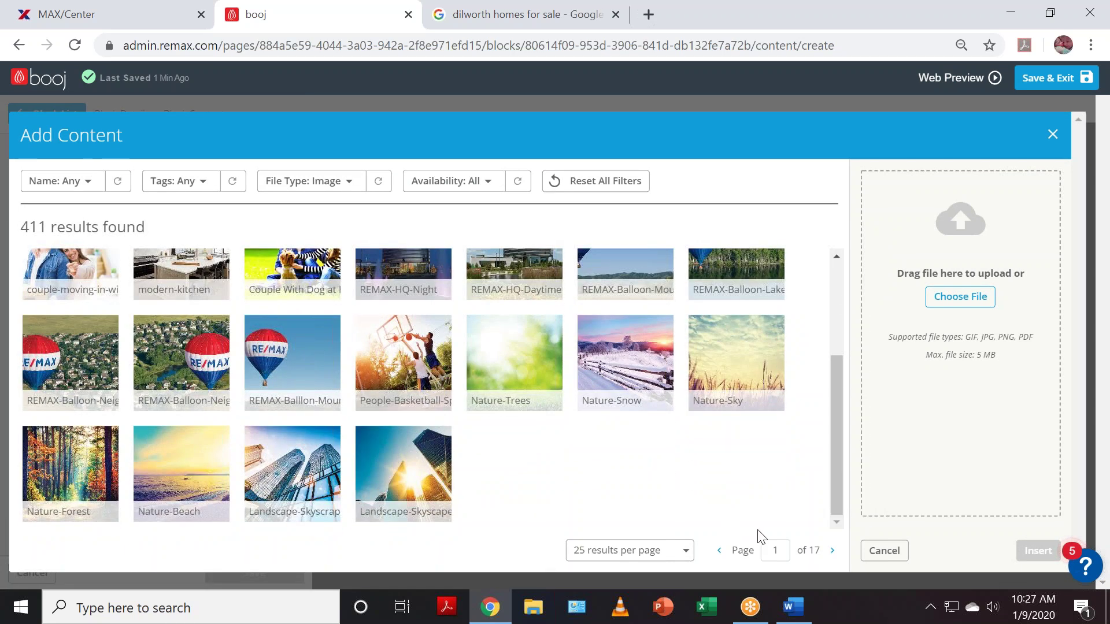
pyautogui.click(833, 552)
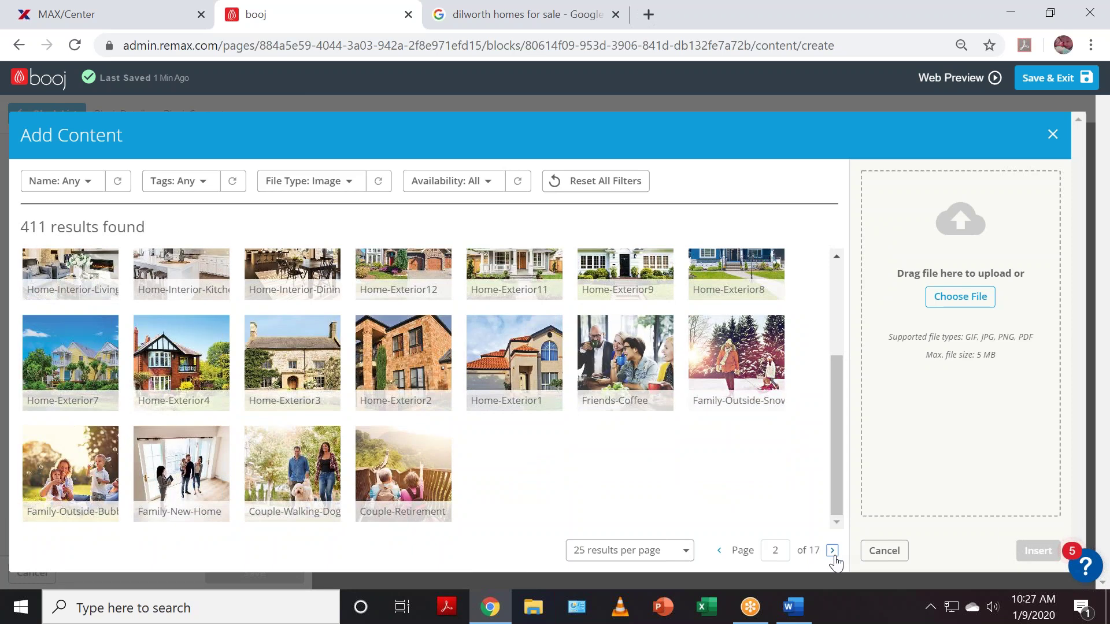
pyautogui.scroll(2, 587, 461)
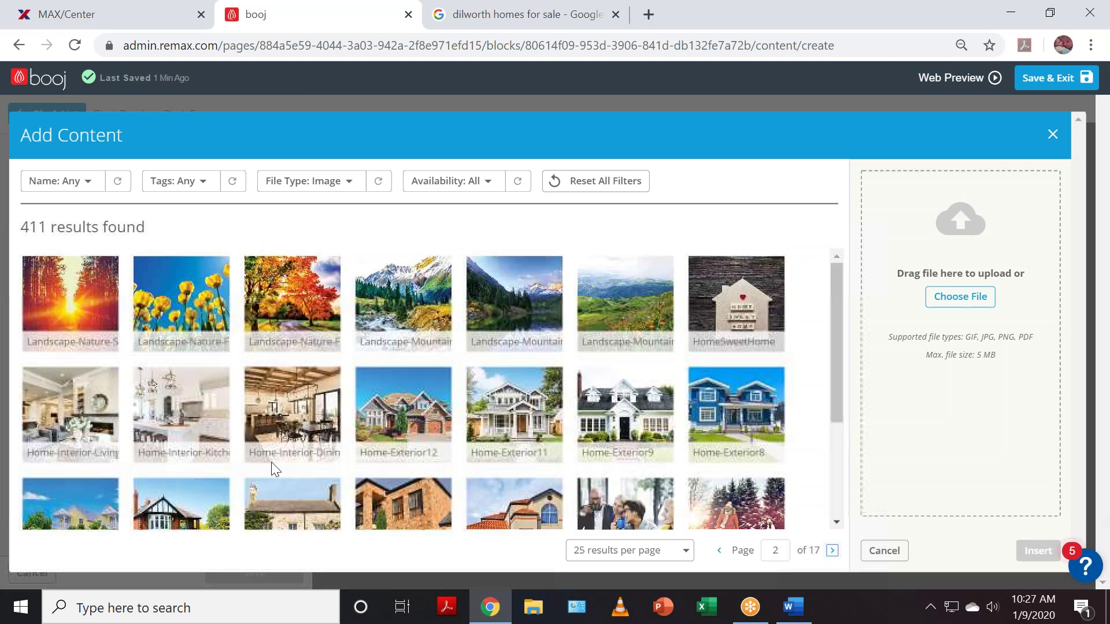
pyautogui.click(405, 412)
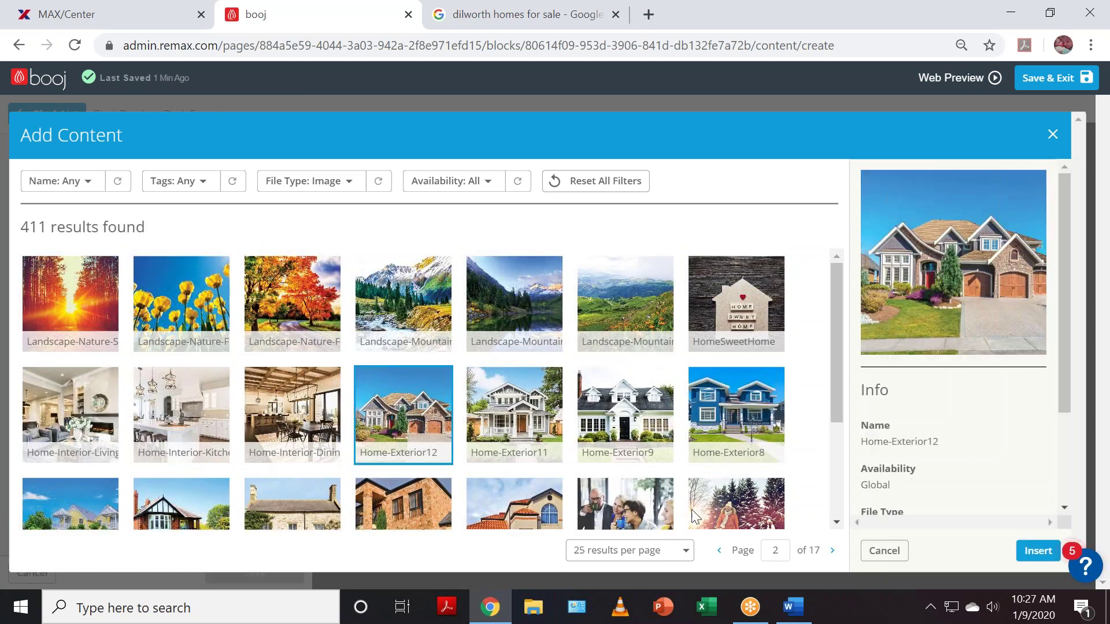
pyautogui.click(537, 396)
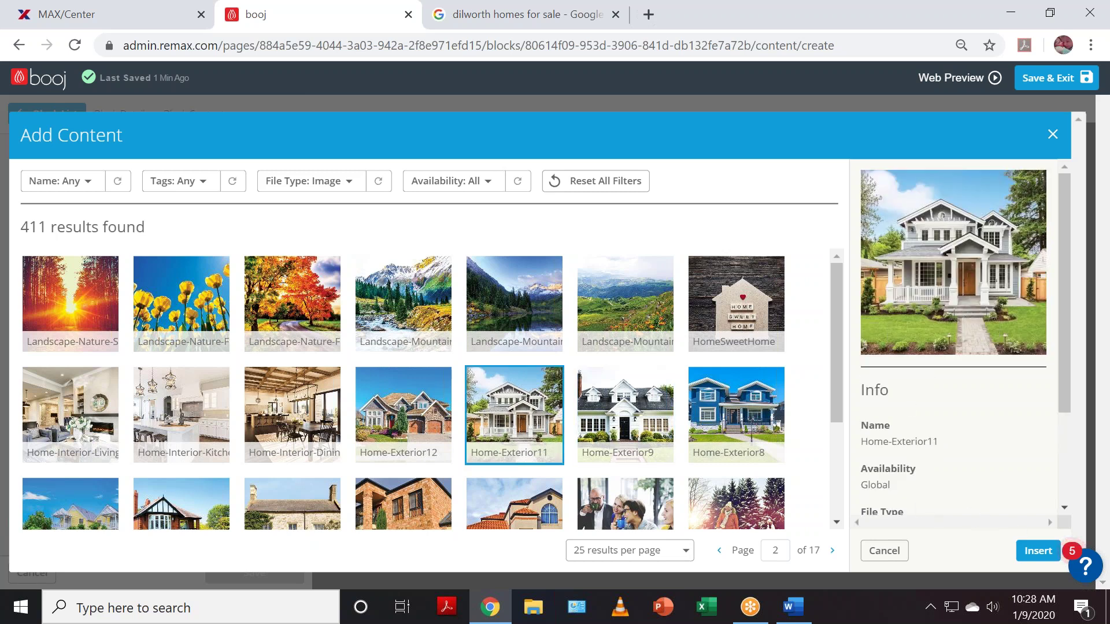
pyautogui.click(631, 414)
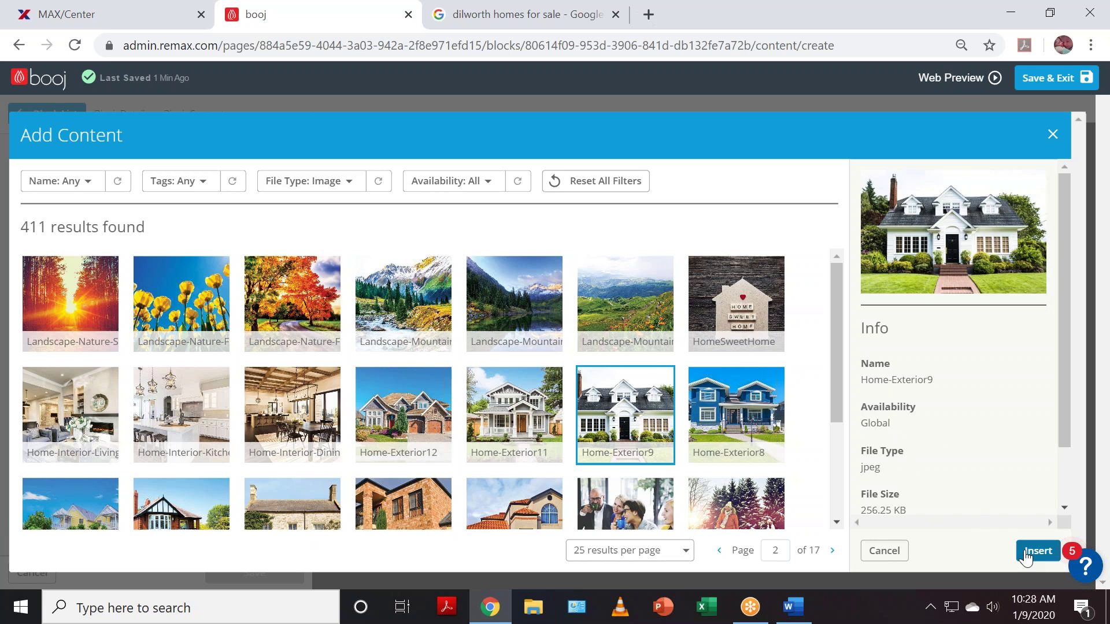
pyautogui.click(1039, 551)
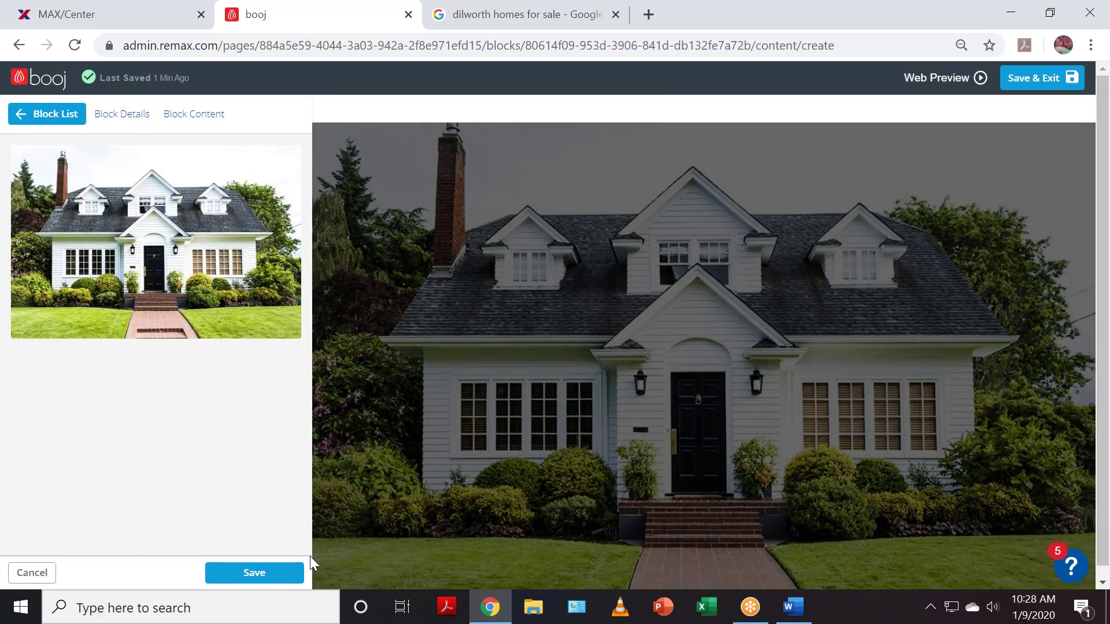
pyautogui.click(261, 575)
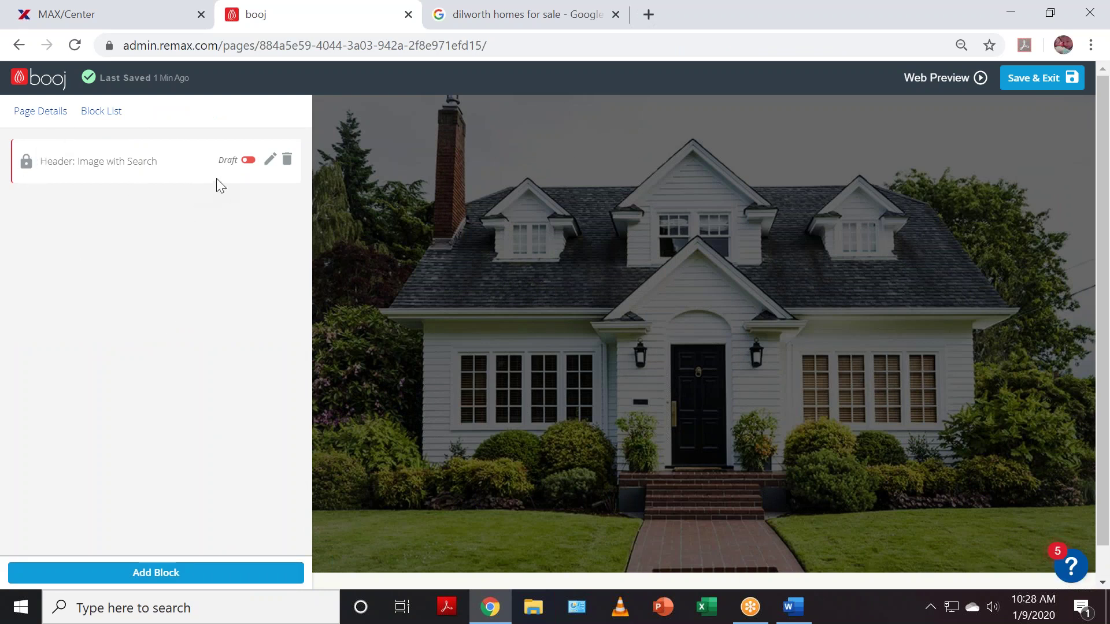
# - Publish the header block, then nest Buyers Guide under Buyers in Active Navigation
pyautogui.click(248, 160)
pyautogui.click(42, 81)
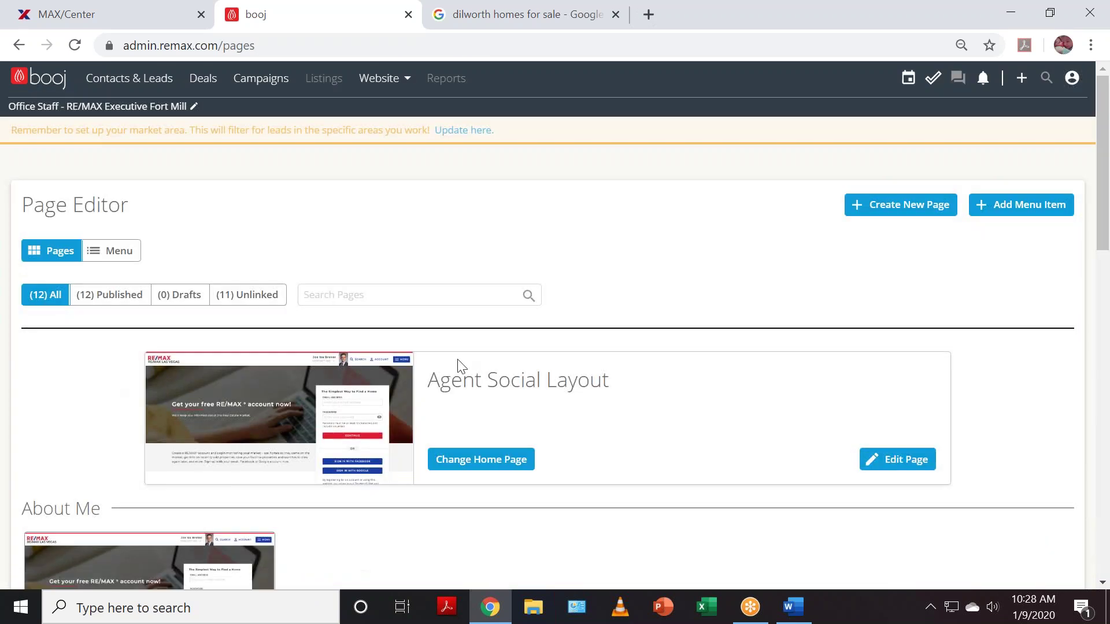
pyautogui.click(123, 253)
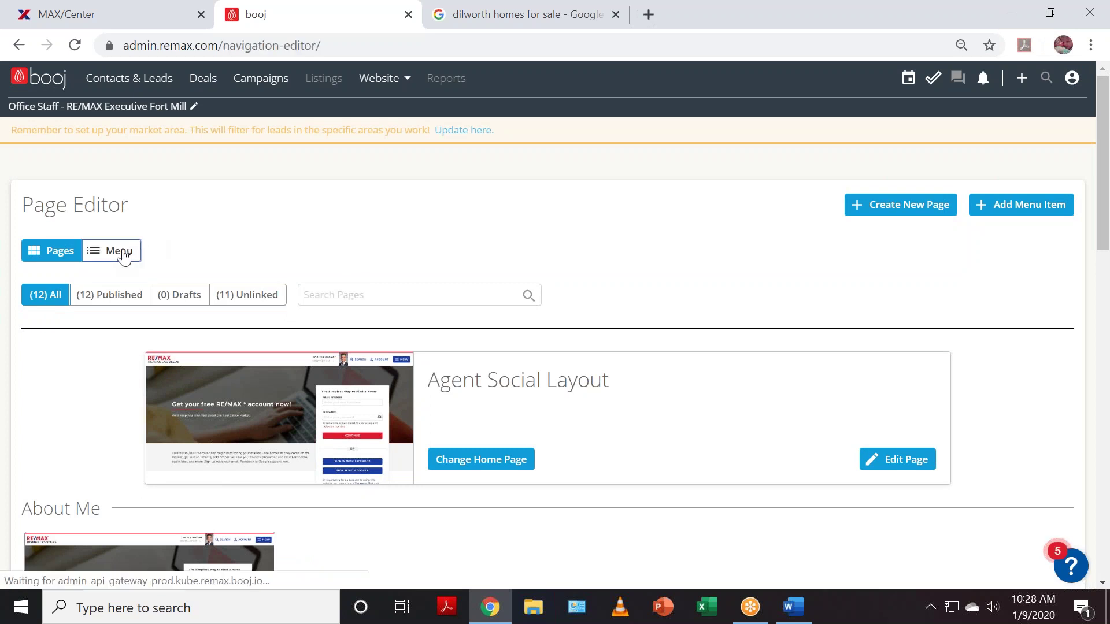
pyautogui.scroll(-2, 638, 349)
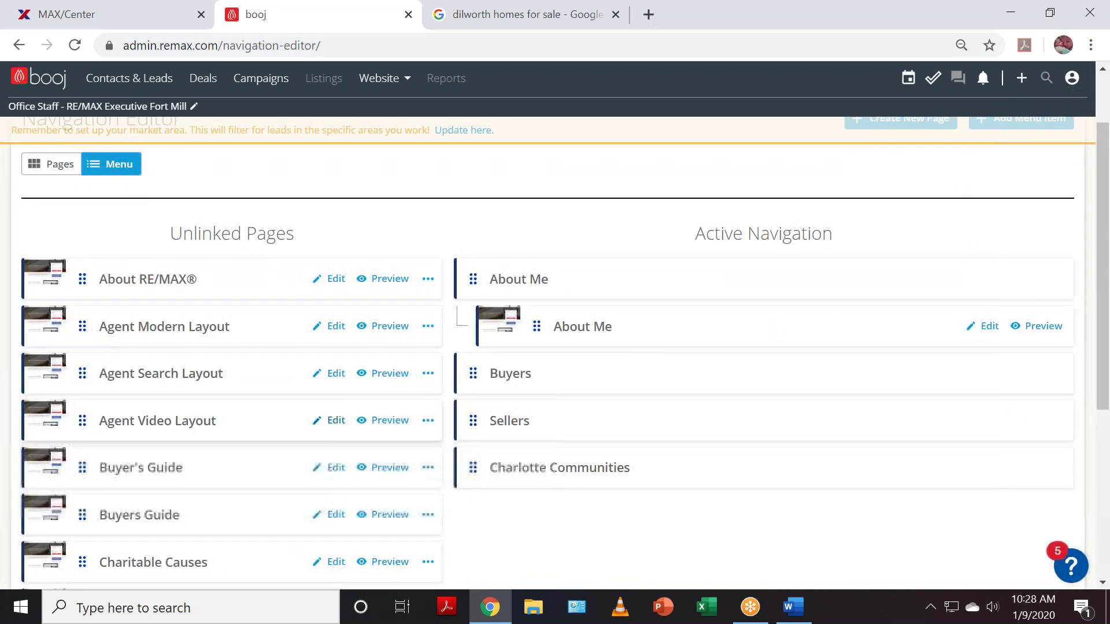
pyautogui.scroll(-2, 246, 449)
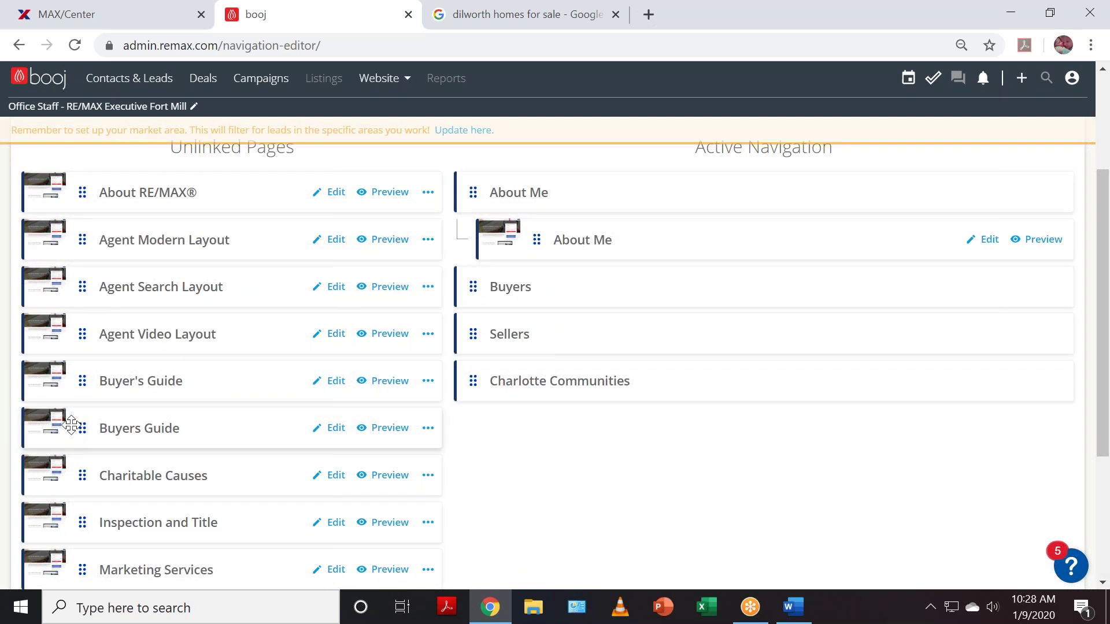
pyautogui.moveTo(65, 417); pyautogui.dragTo(537, 306)
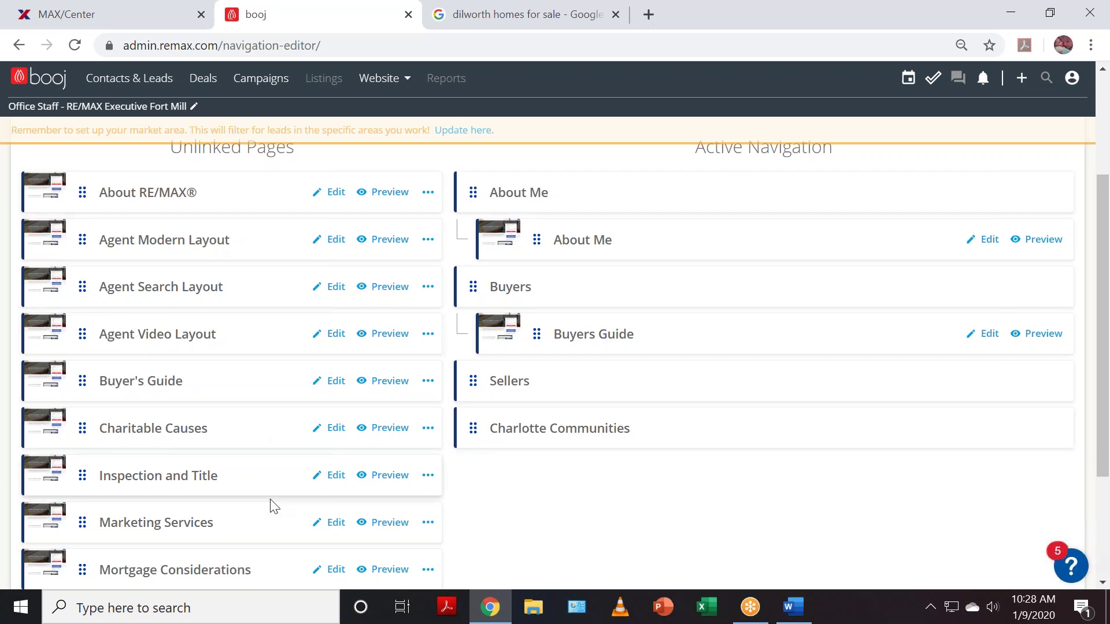
pyautogui.scroll(-1, 177, 364)
pyautogui.scroll(-2, 177, 371)
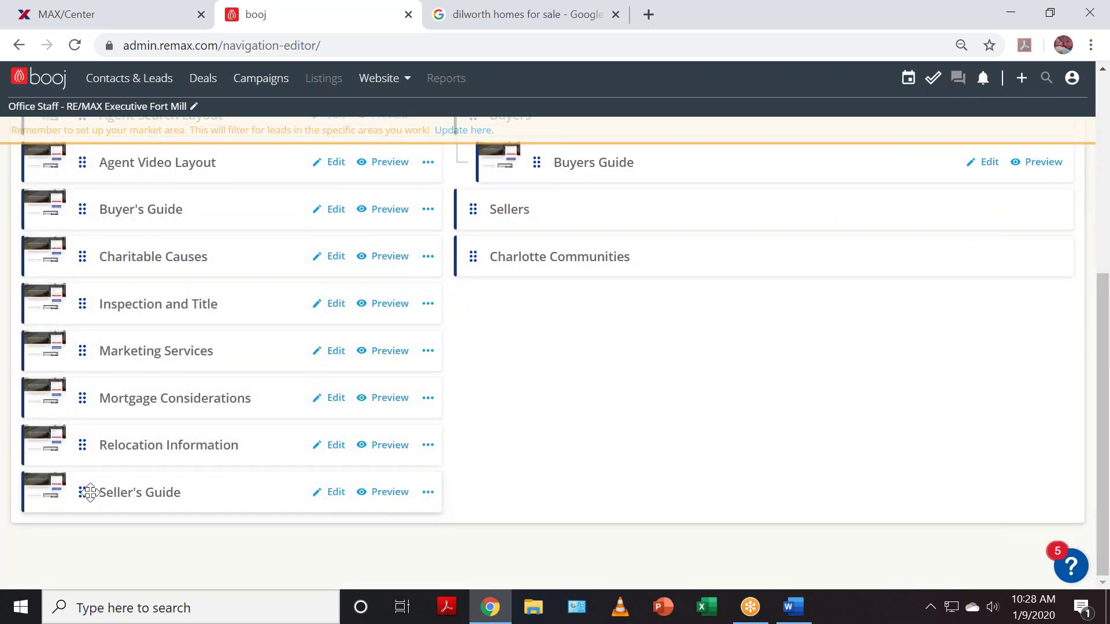
# - Move Seller's Guide from Unlinked Pages under the Sellers header, above Charlotte Communities
pyautogui.moveTo(90, 492); pyautogui.dragTo(523, 292)
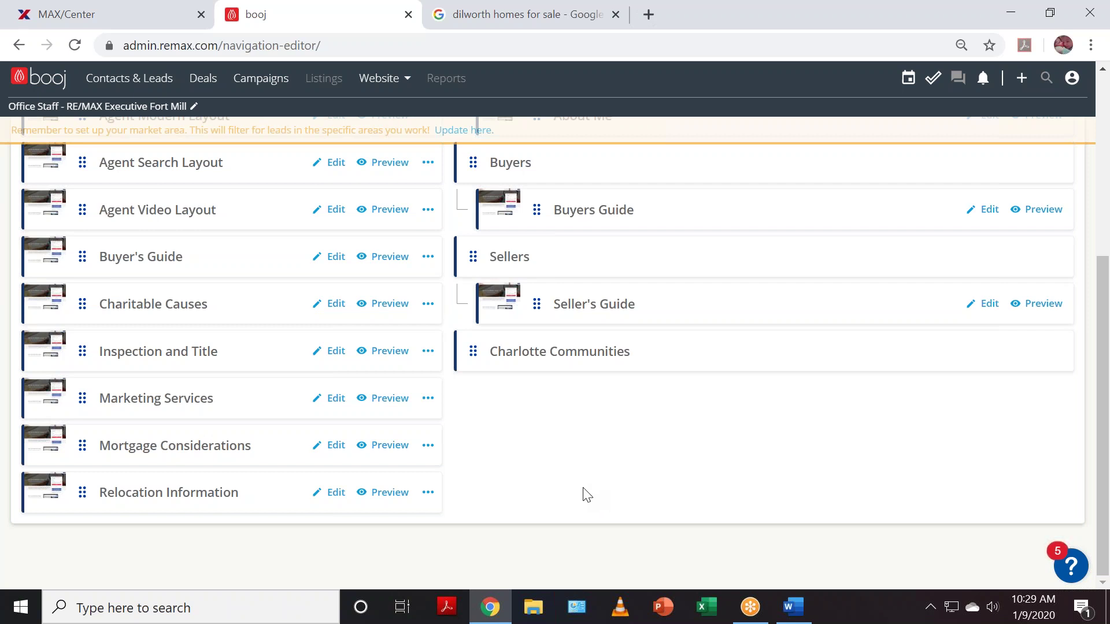
pyautogui.scroll(2, 503, 510)
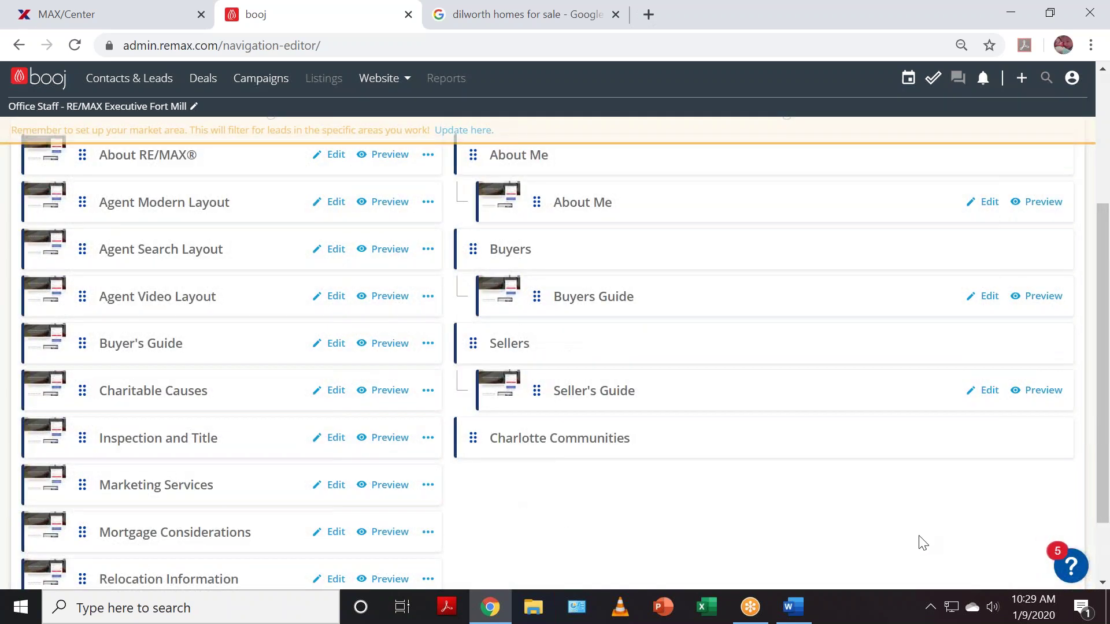
pyautogui.scroll(2, 921, 541)
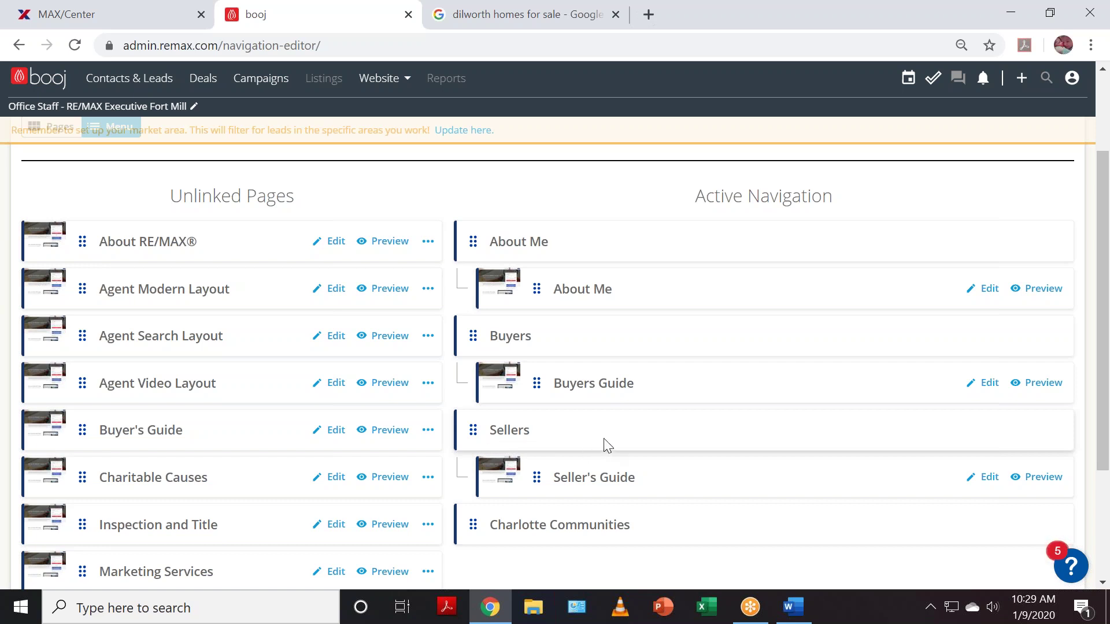
pyautogui.scroll(-2, 330, 460)
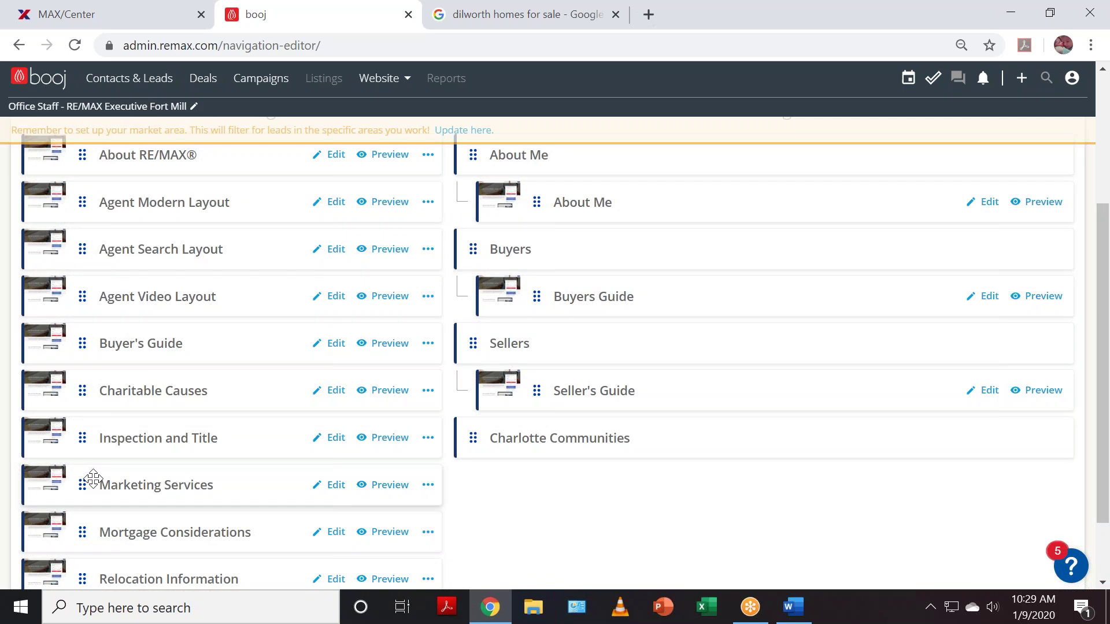
pyautogui.scroll(4, 946, 407)
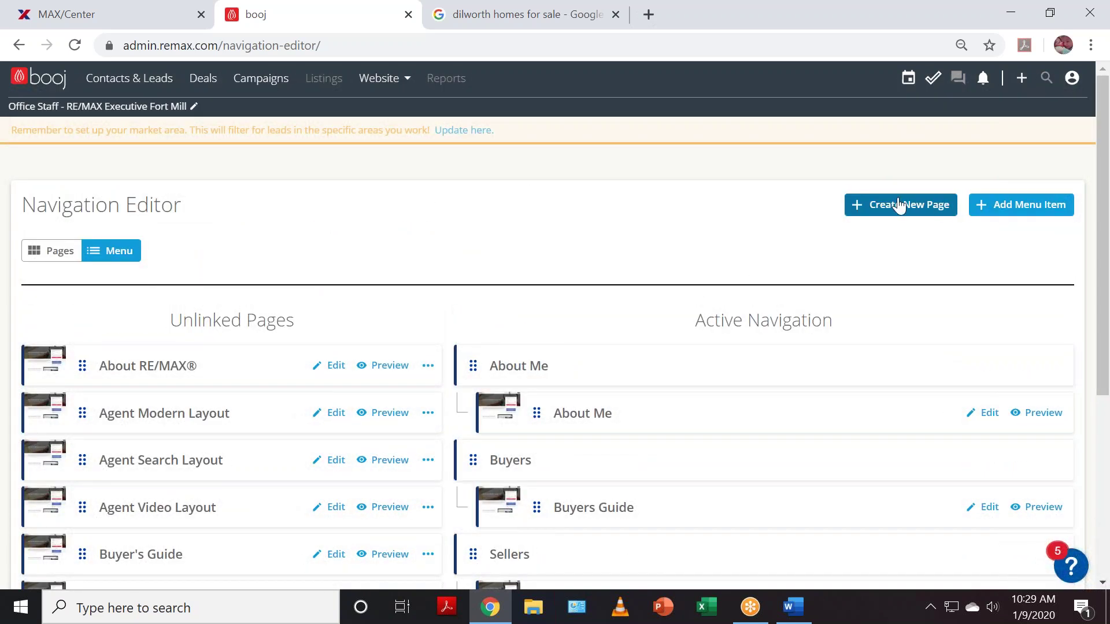
pyautogui.scroll(-3, 963, 375)
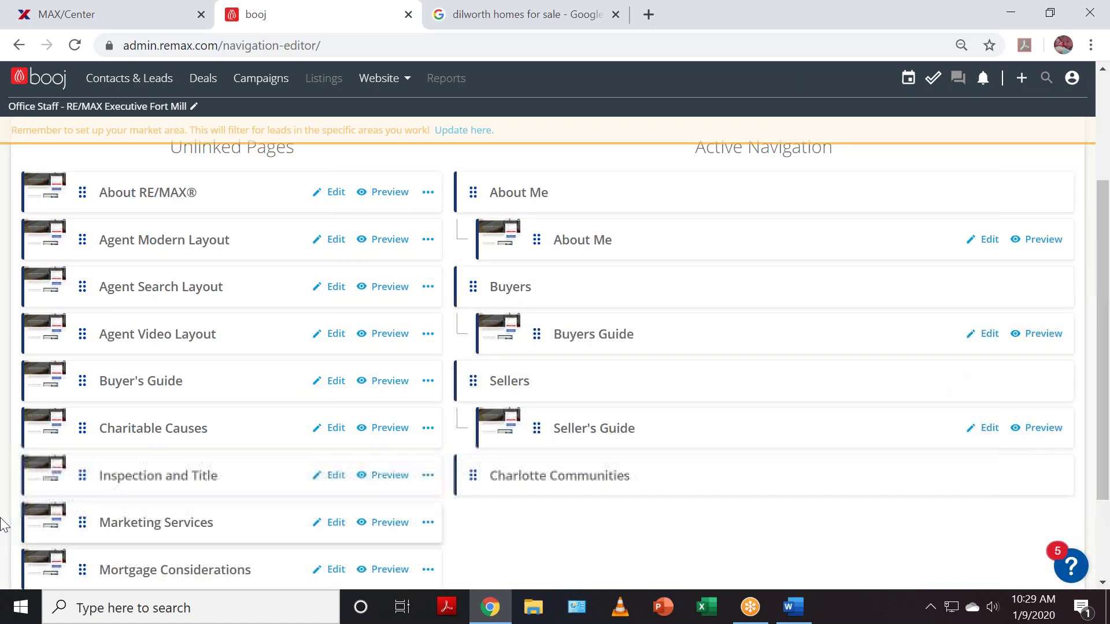
# - Move Marketing Services from Unlinked Pages under Sellers, just below Seller's Guide
pyautogui.moveTo(76, 523); pyautogui.dragTo(523, 461)
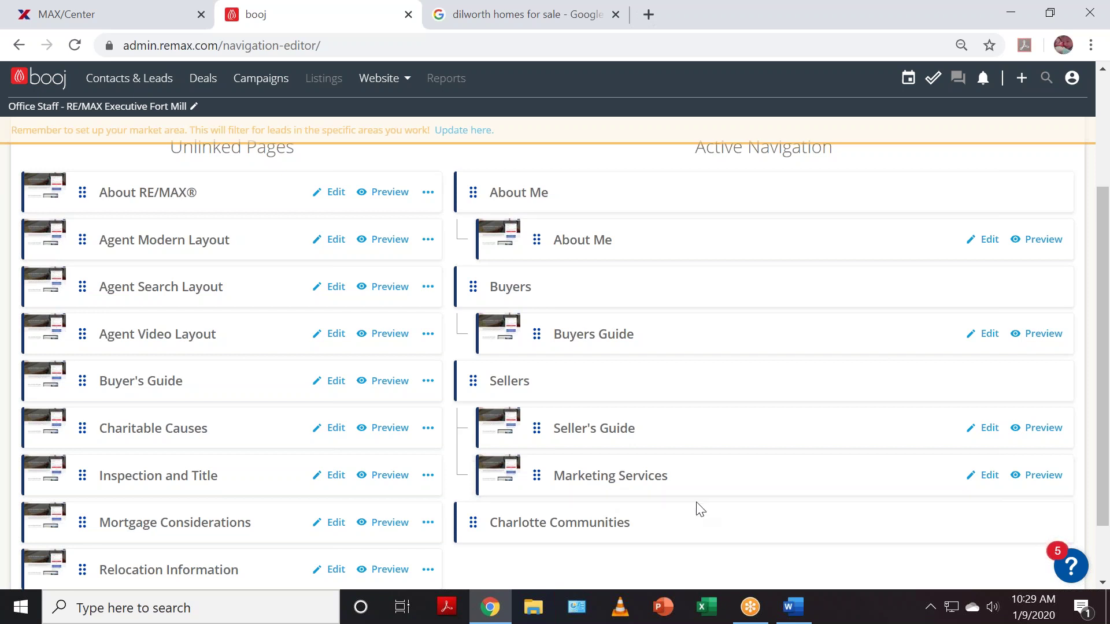
pyautogui.scroll(3, 857, 444)
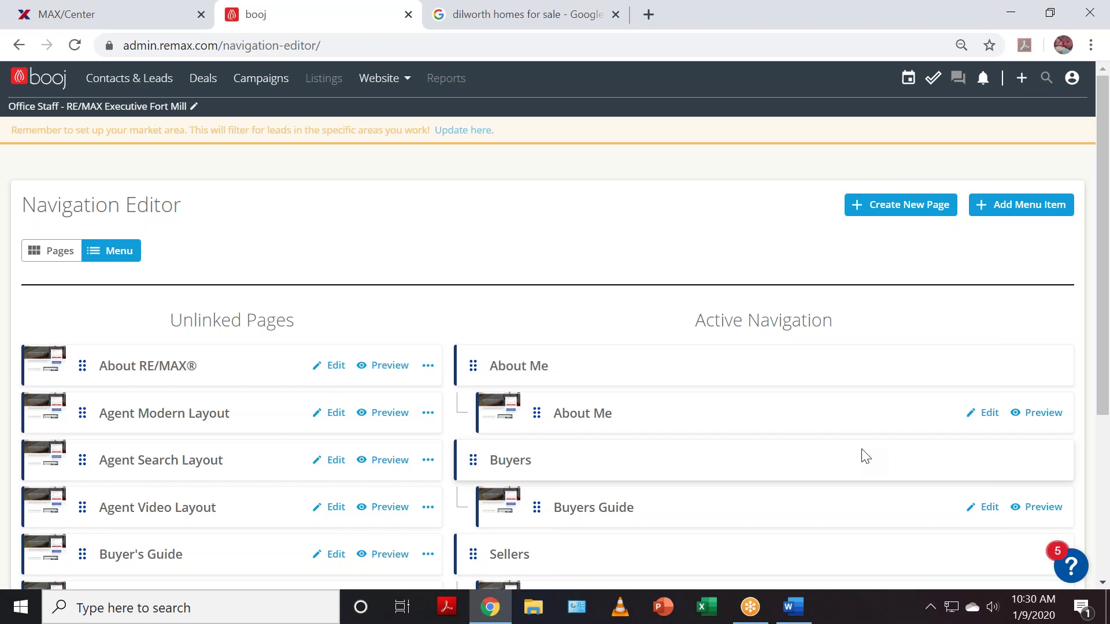
pyautogui.scroll(-2, 991, 342)
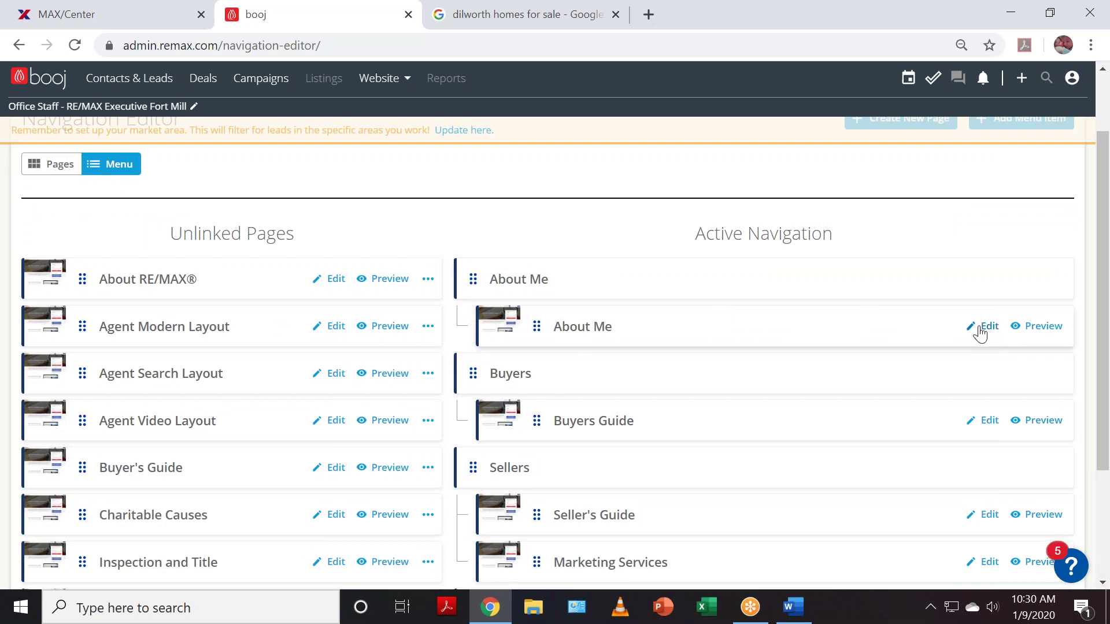
pyautogui.click(983, 333)
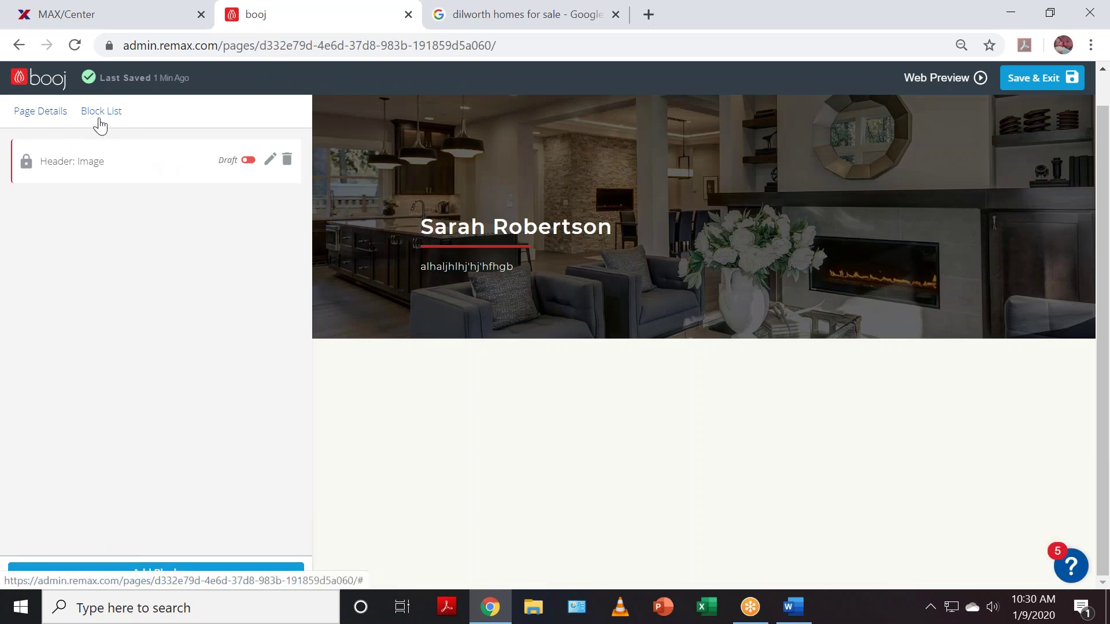
pyautogui.click(43, 113)
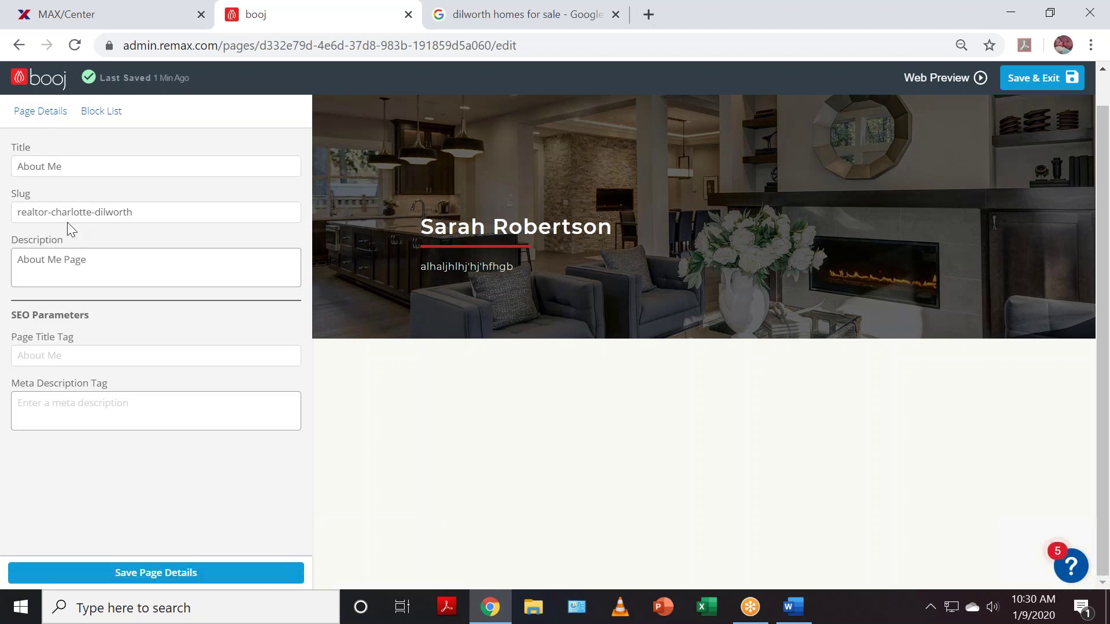
pyautogui.click(40, 79)
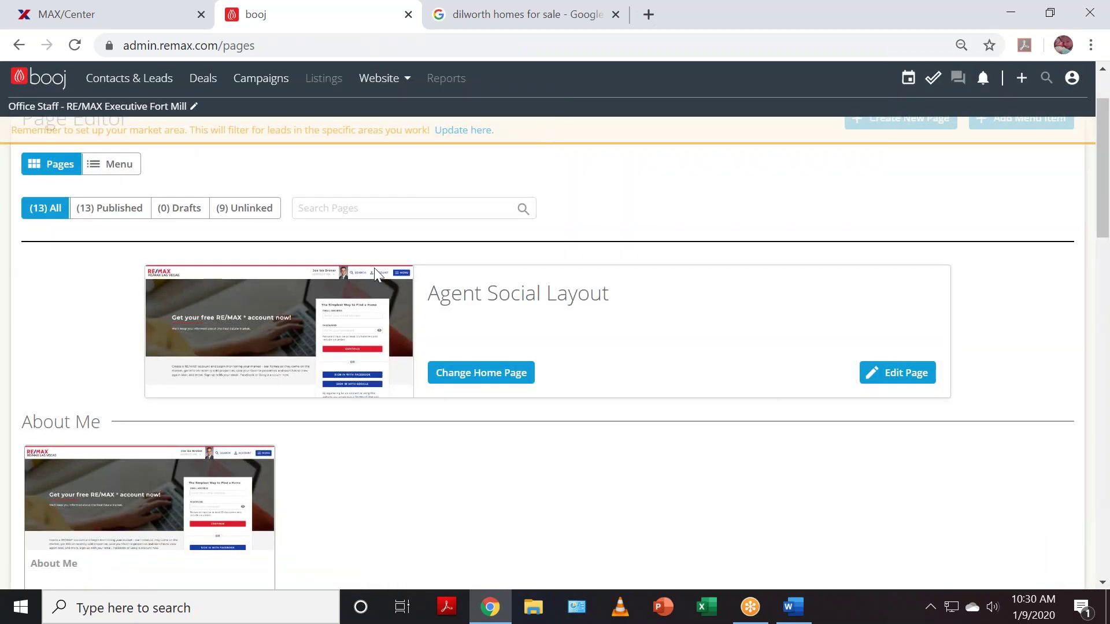
pyautogui.click(110, 164)
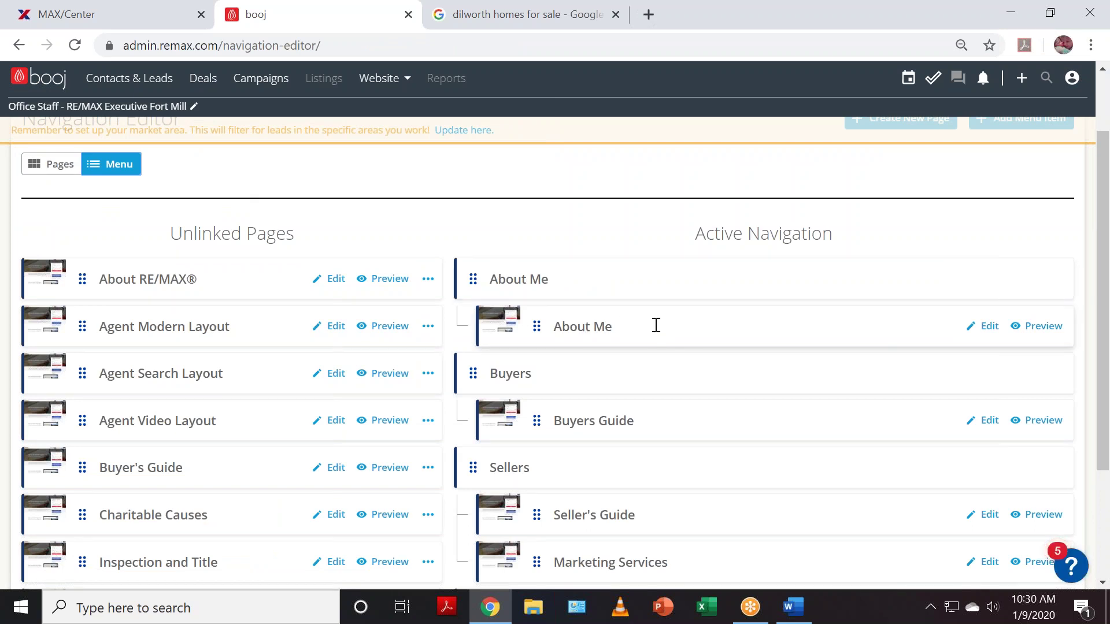
pyautogui.click(991, 334)
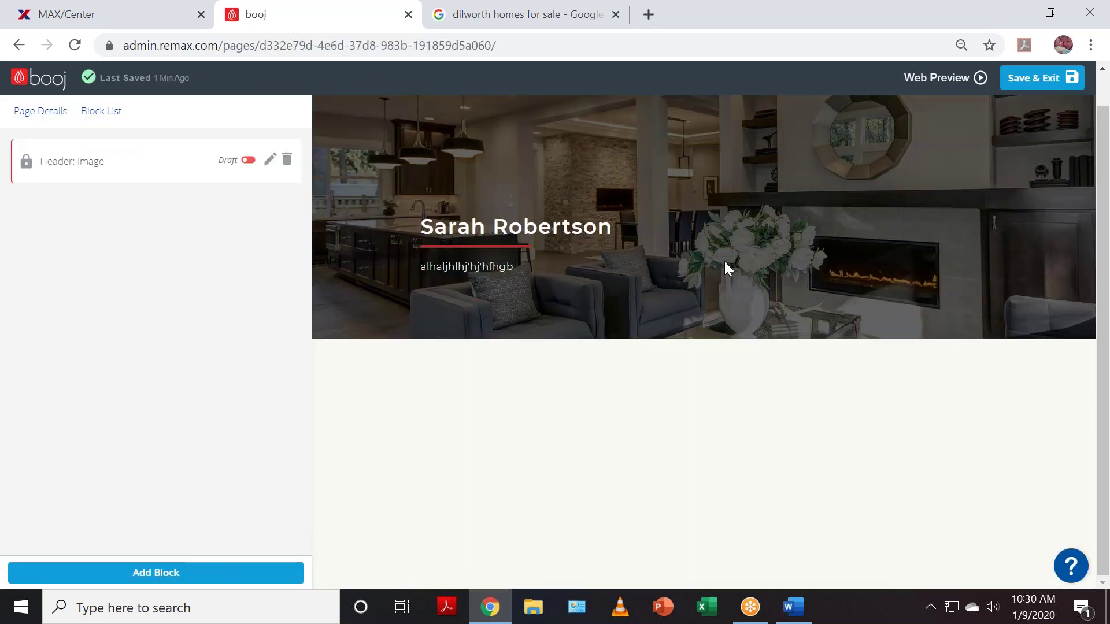
pyautogui.click(37, 115)
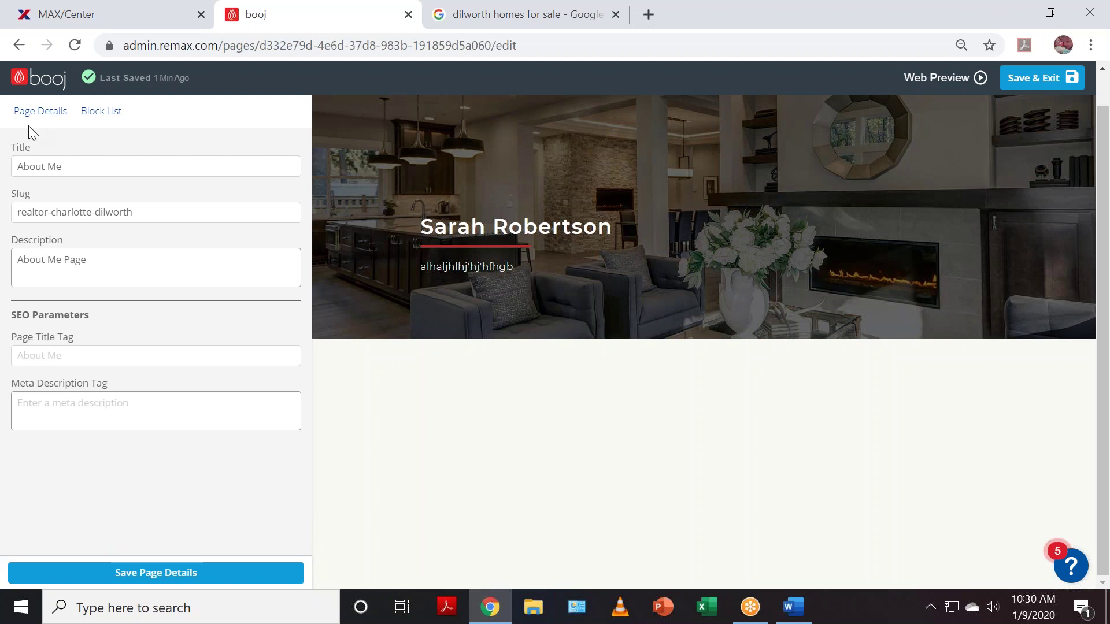
pyautogui.click(31, 85)
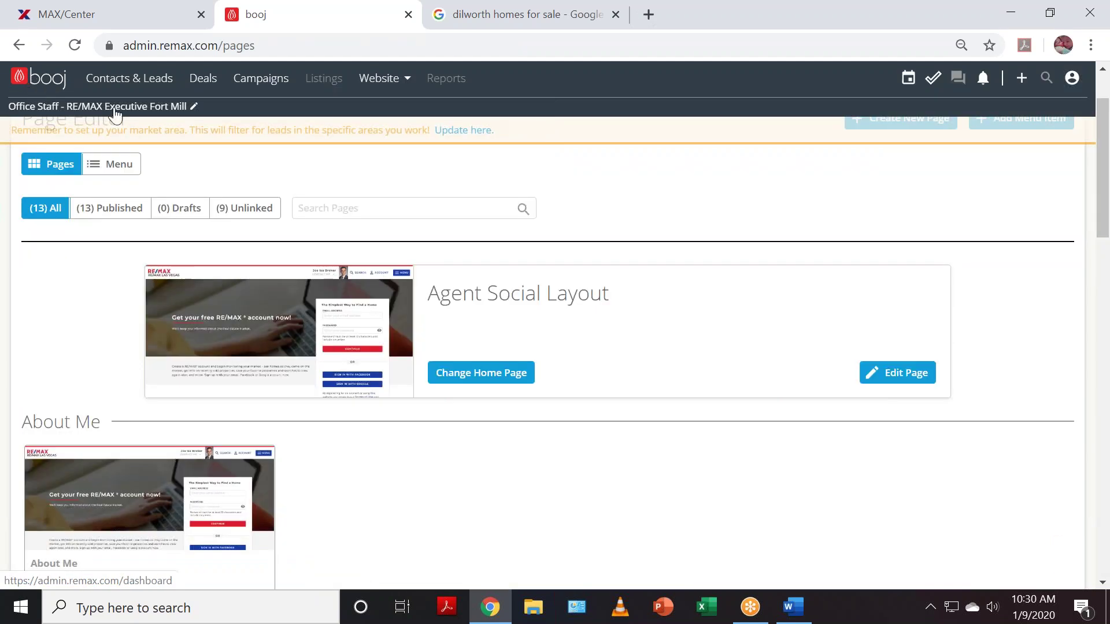
pyautogui.click(108, 167)
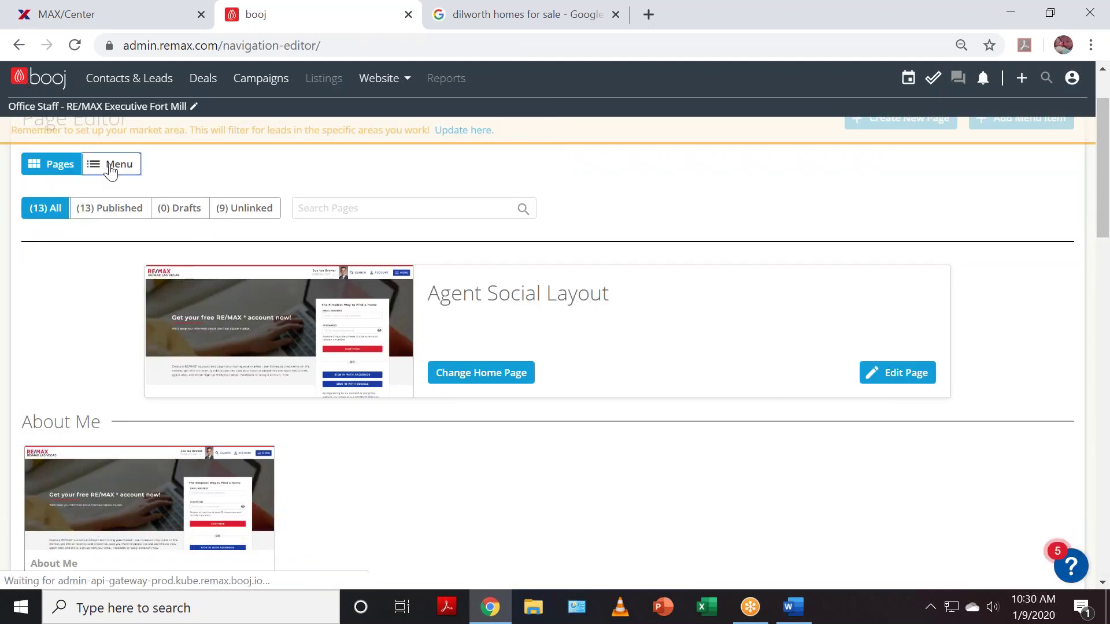
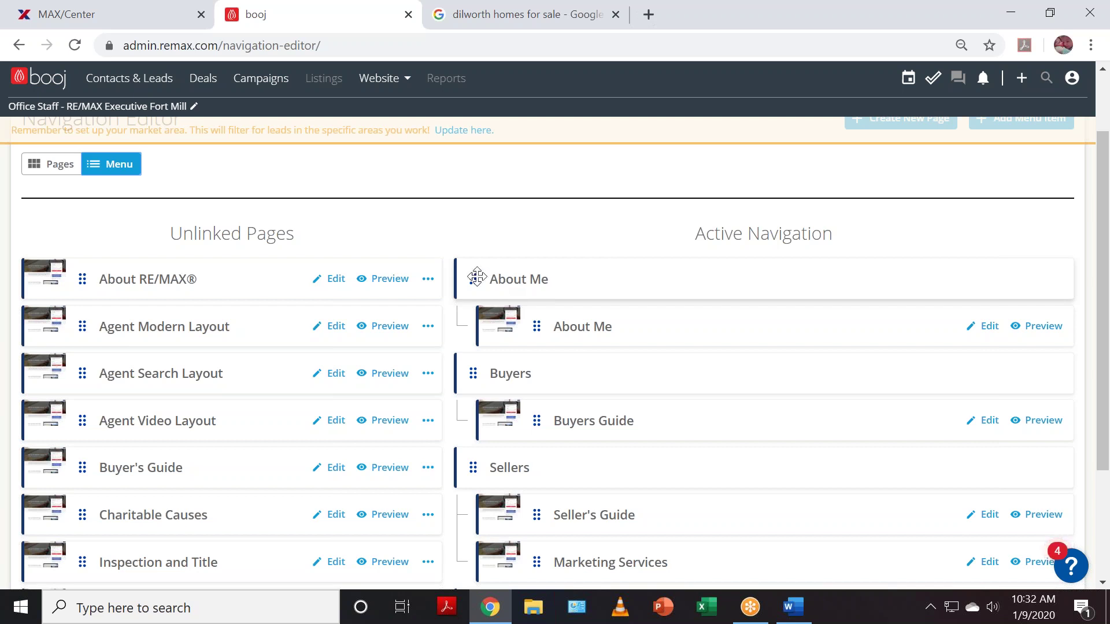
# - Start a new page named Dilworth/Elizabeth with a matching description
pyautogui.scroll(-3, 601, 383)
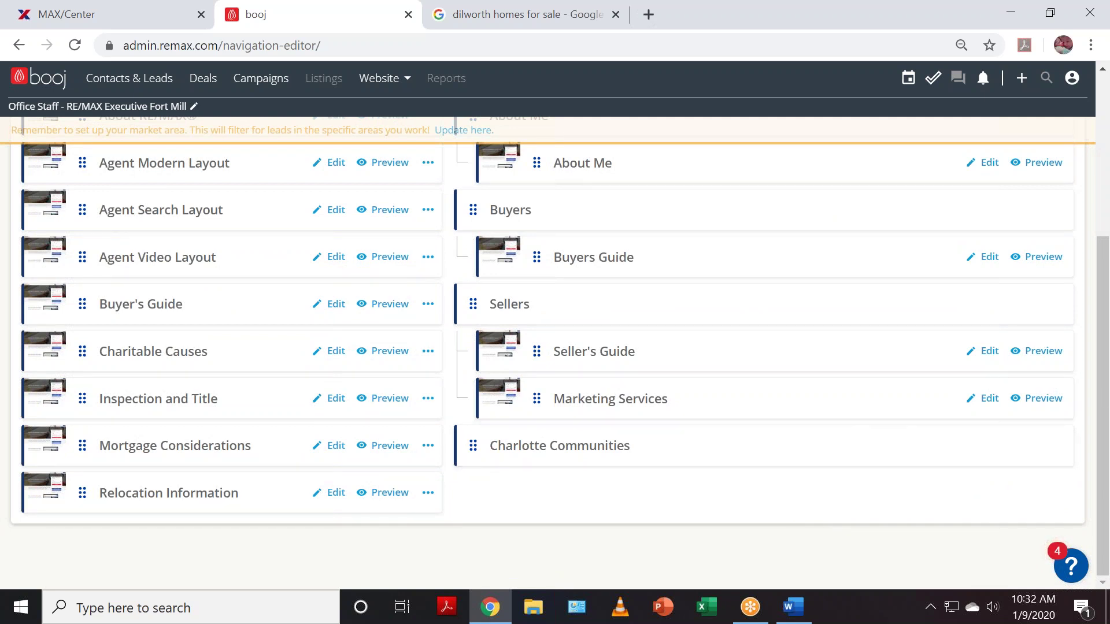
pyautogui.scroll(4, 874, 362)
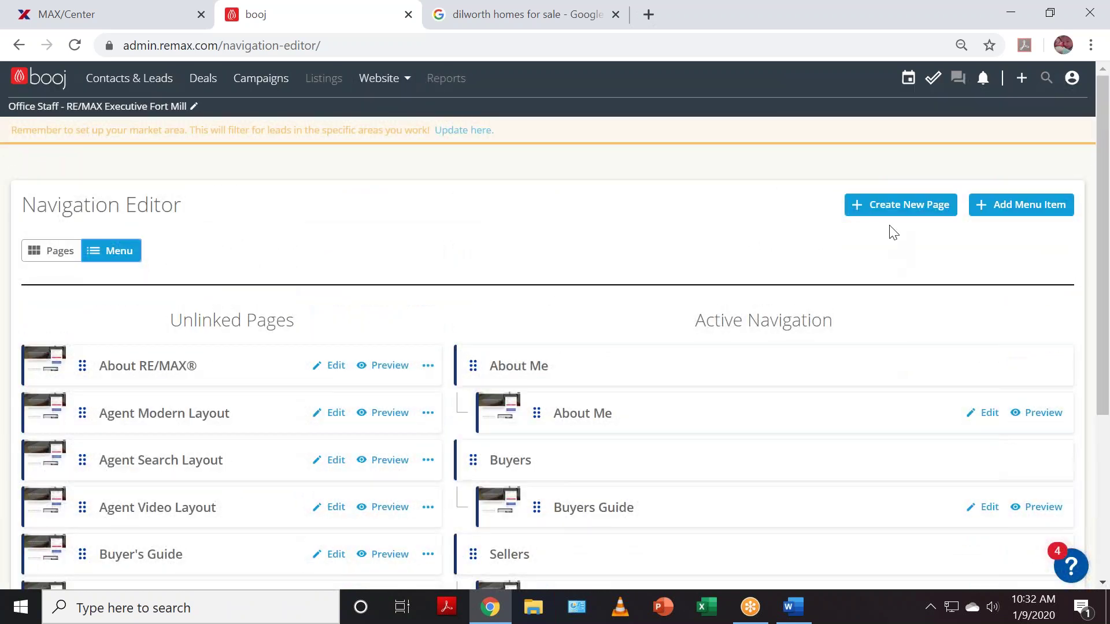
pyautogui.click(901, 205)
pyautogui.click(439, 204)
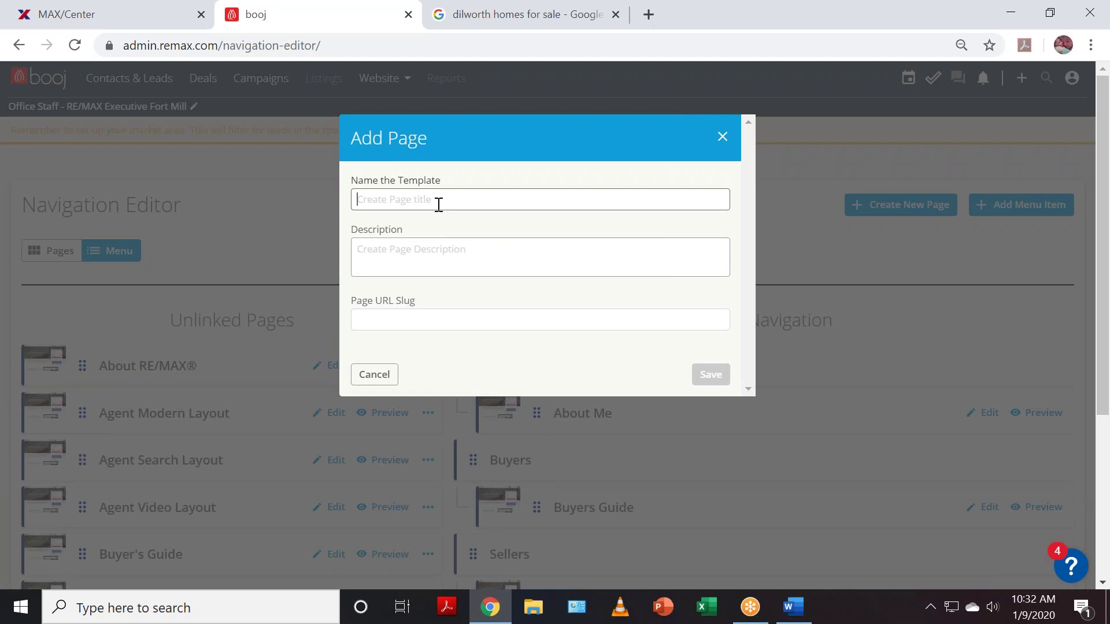
pyautogui.write('Dilworth/Eli')
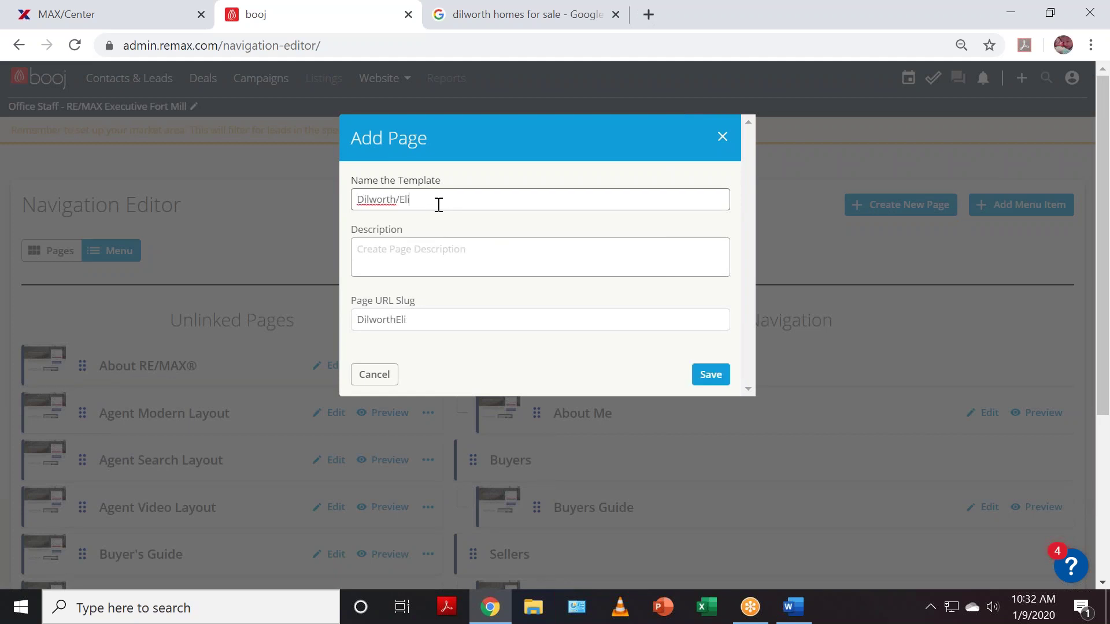
pyautogui.write('zabeth')
pyautogui.press('Tab')
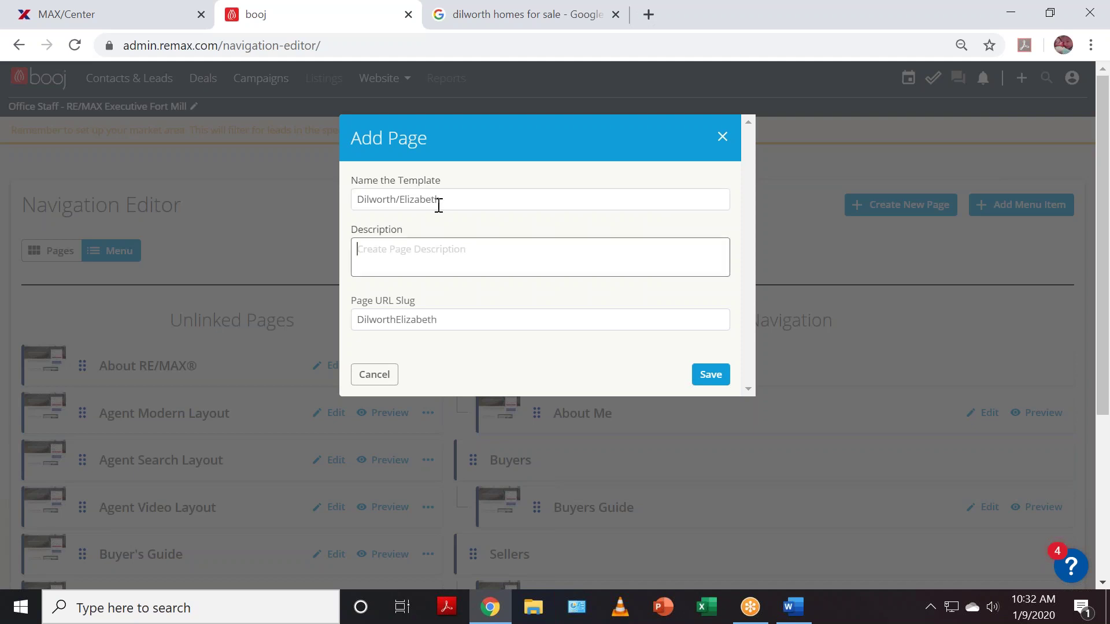
pyautogui.write('Dilworth/Elizabeth')
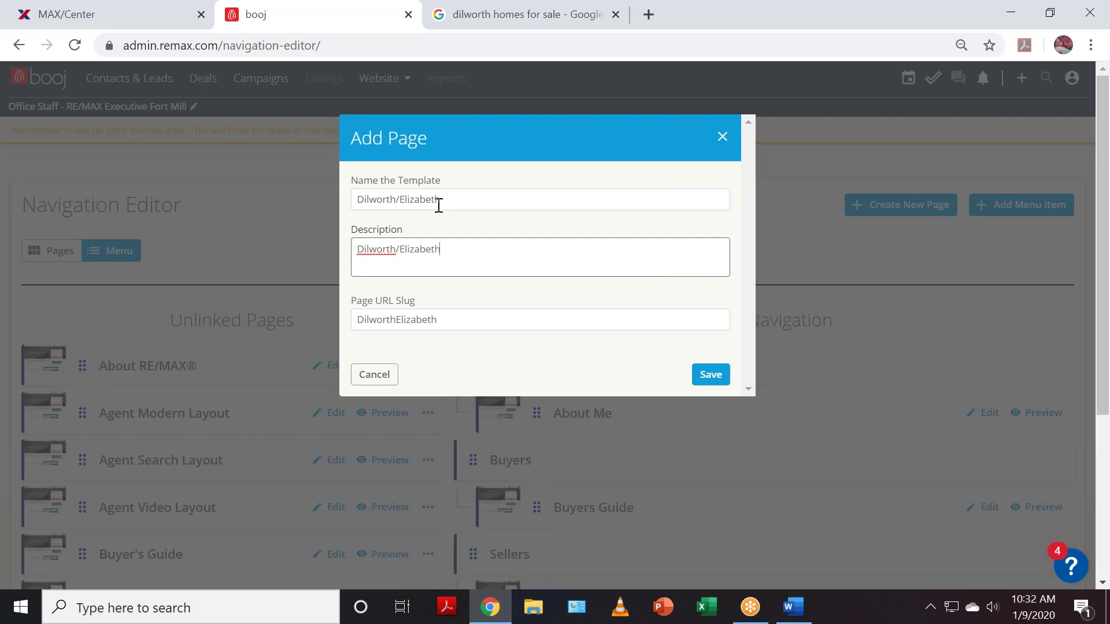
# - Set the URL slug to DilworthElizabethHomesSale and save the new page
pyautogui.click(396, 321)
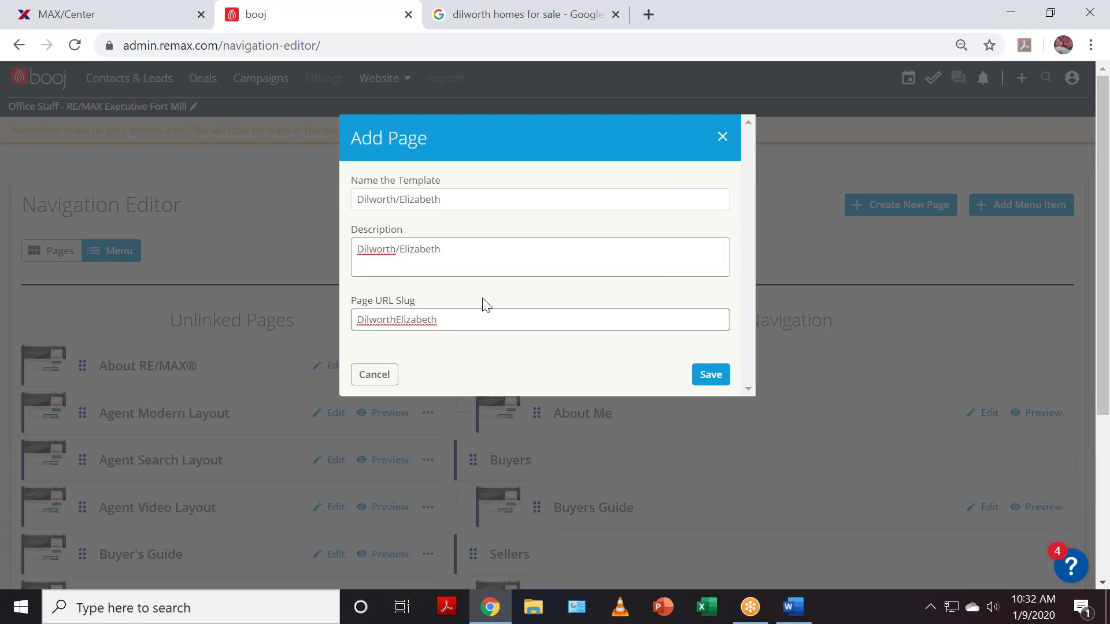
pyautogui.write('-')
pyautogui.press('Right')
pyautogui.press('Right')
pyautogui.write('Homes-Sale')
pyautogui.click(710, 375)
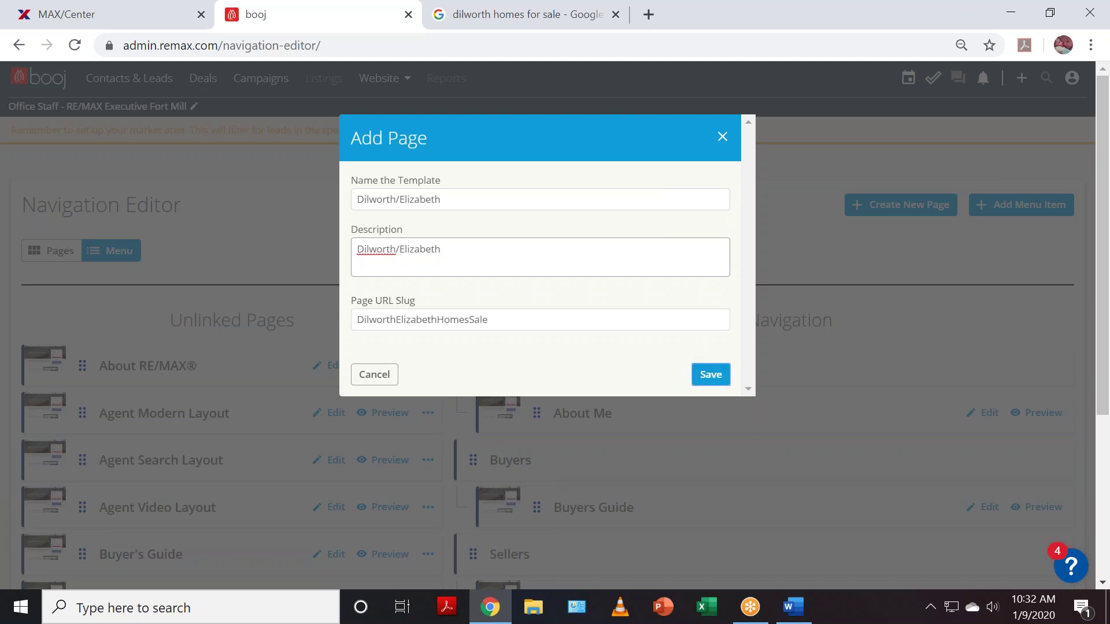
pyautogui.click(706, 378)
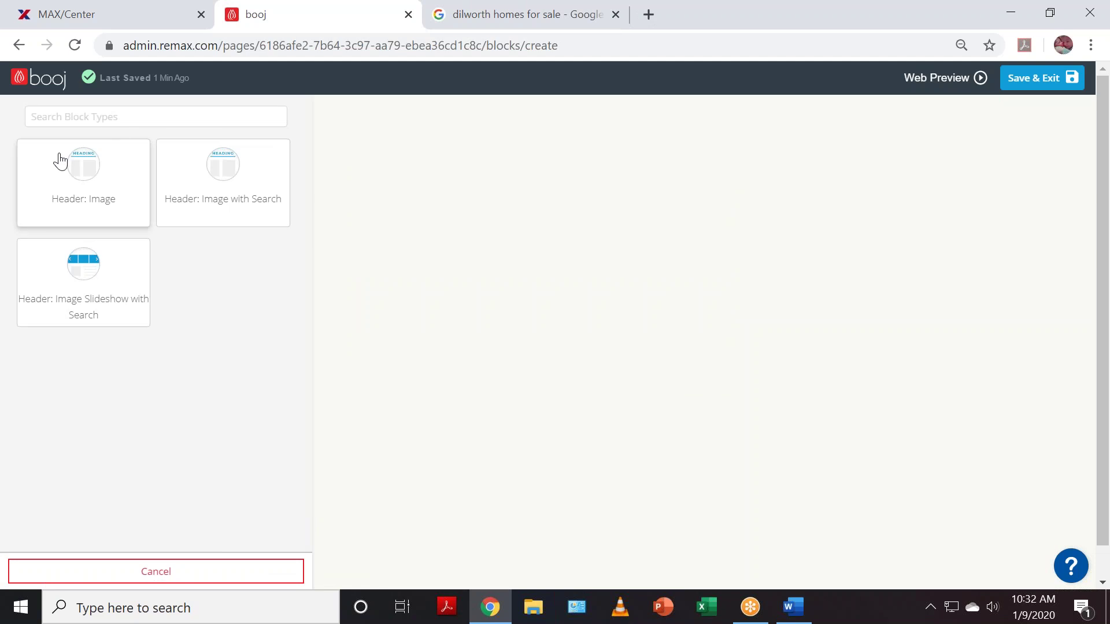
# - Add and save a Header: Image with Search block using the white kitchen photo, then return to the page list
pyautogui.click(218, 186)
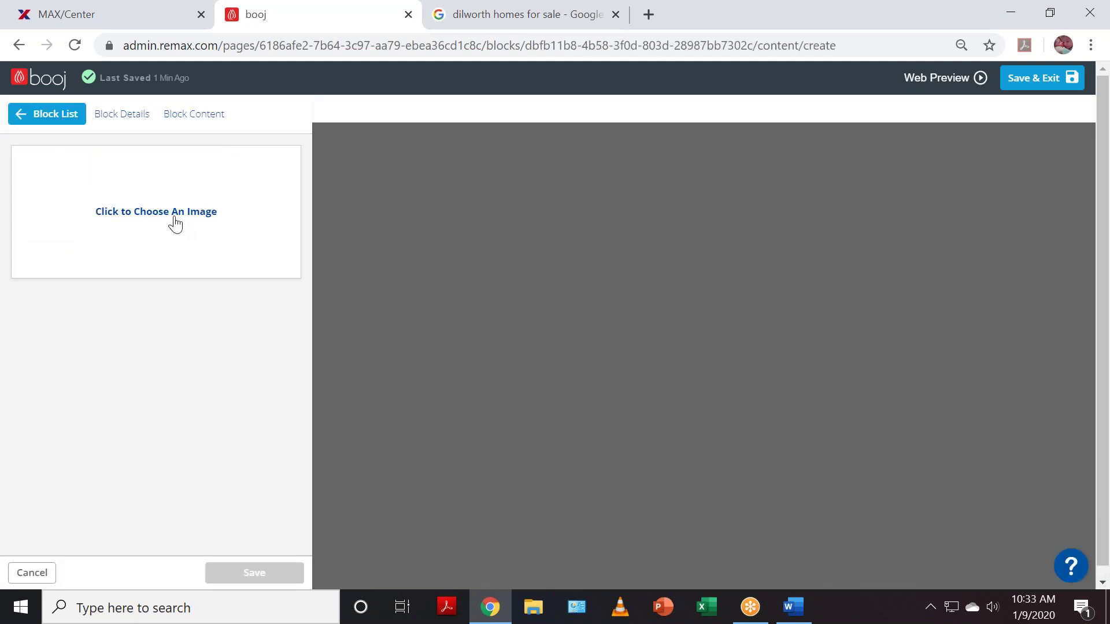
pyautogui.click(175, 224)
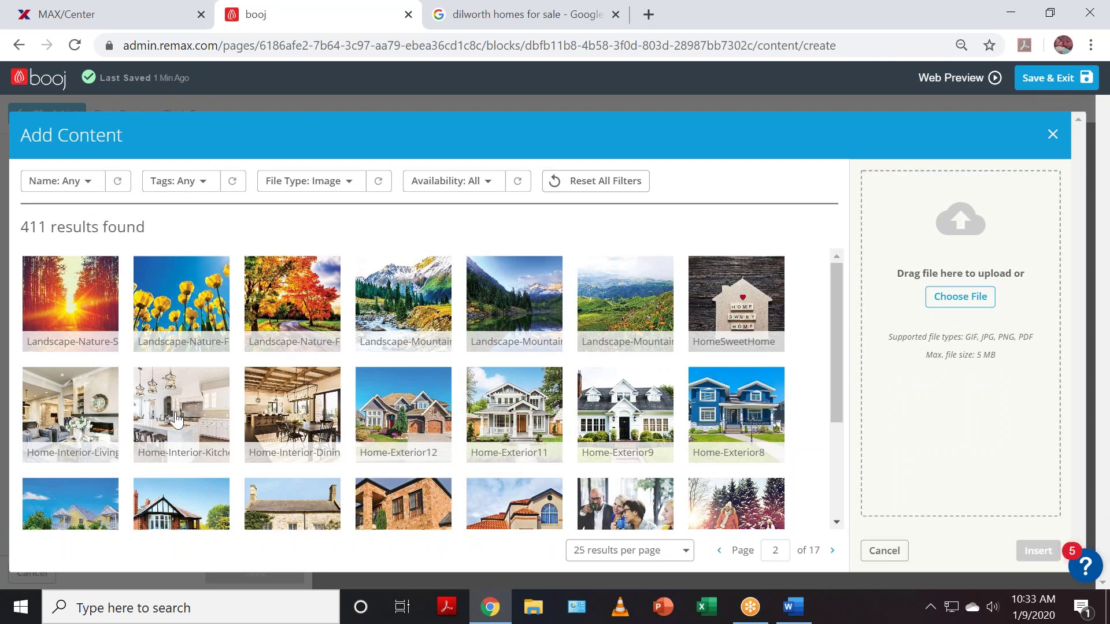
pyautogui.click(176, 420)
pyautogui.click(1039, 550)
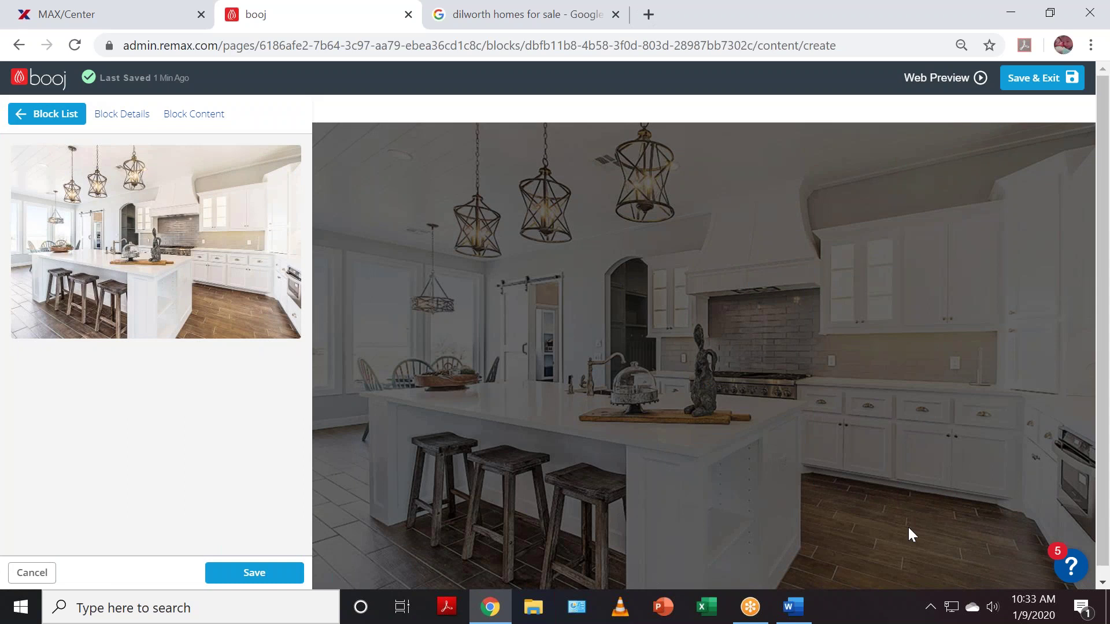
pyautogui.click(274, 582)
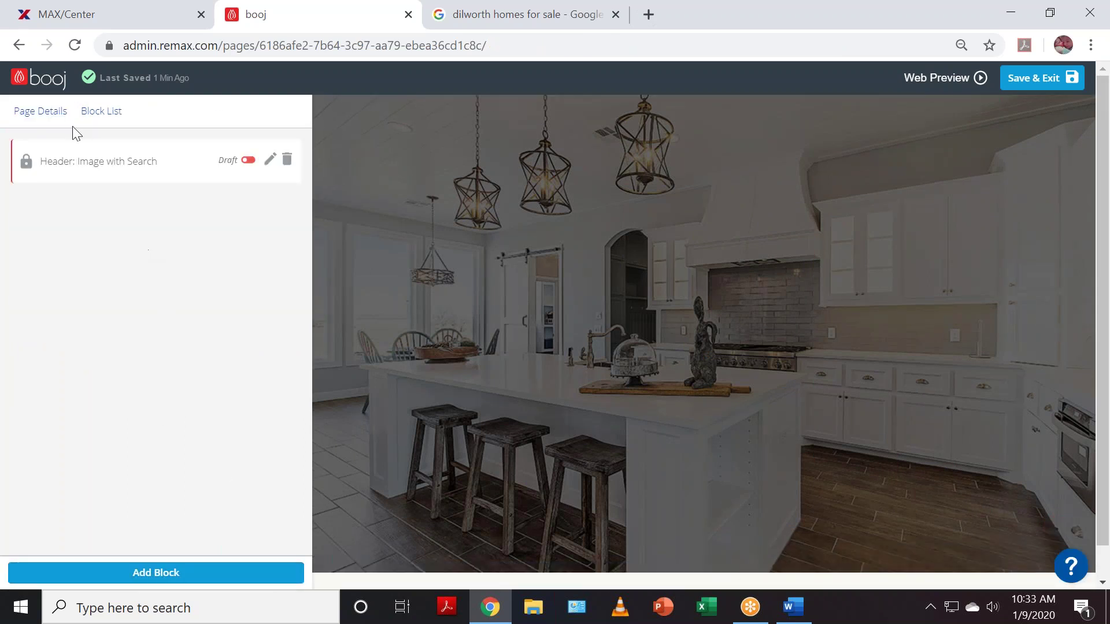
pyautogui.click(40, 78)
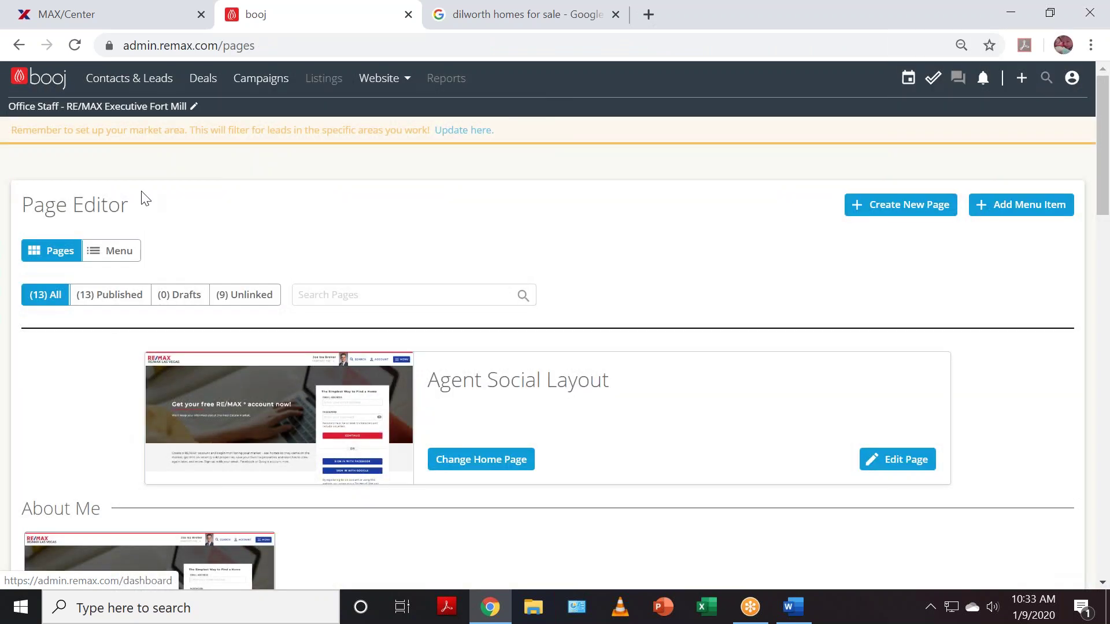
# - Drag Dilworth/Elizabeth from Unlinked Pages to nest under Charlotte Communities in Active Navigation
pyautogui.click(116, 252)
pyautogui.scroll(-2, 812, 421)
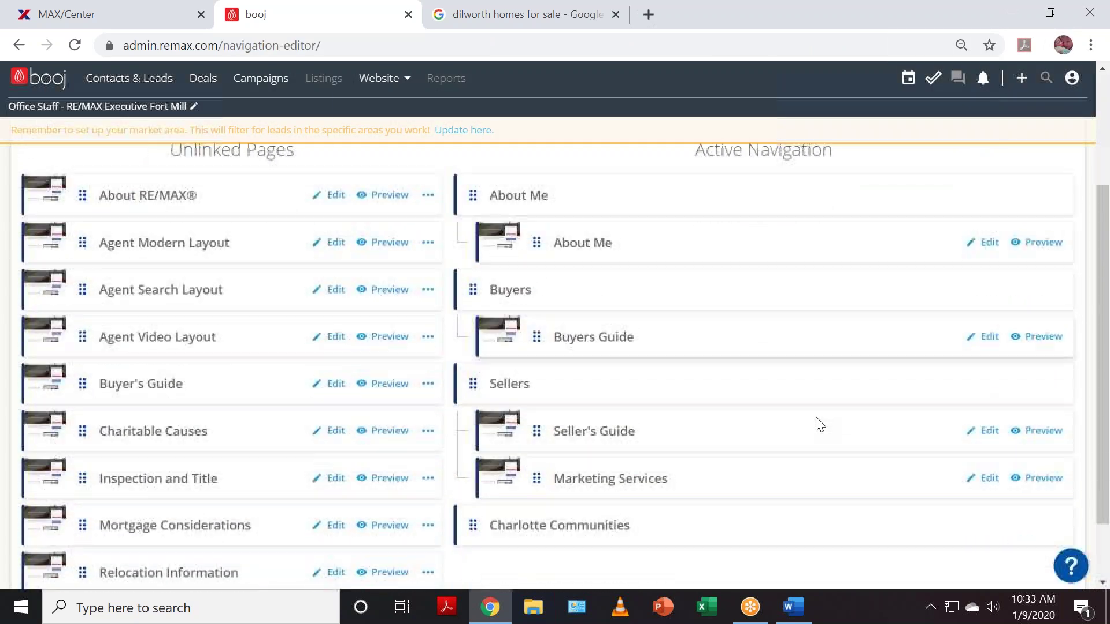
pyautogui.scroll(-2, 419, 398)
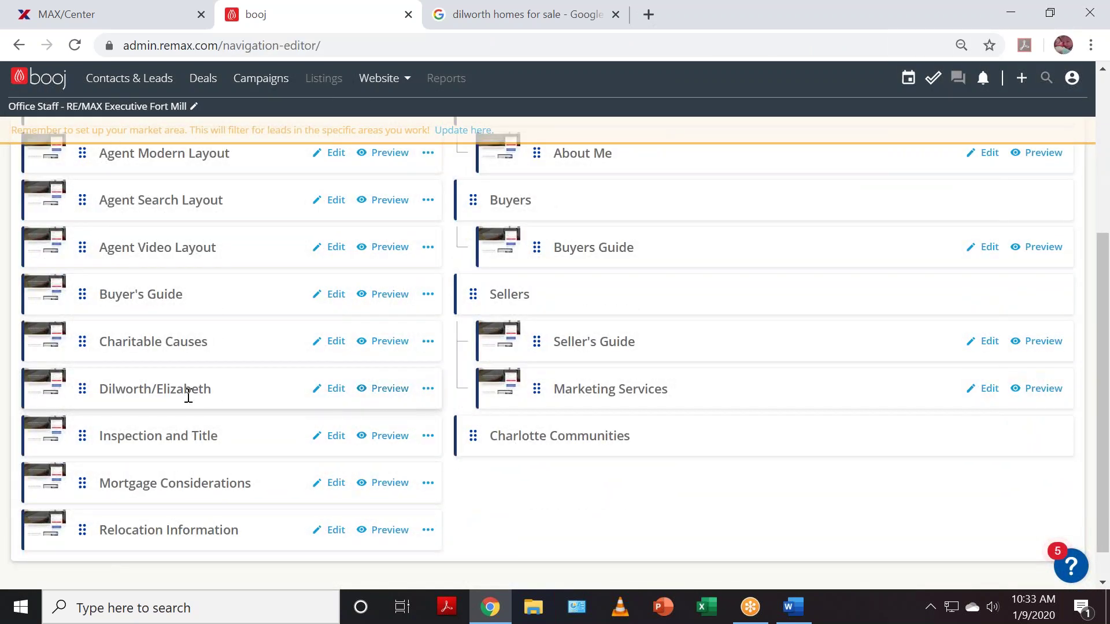
pyautogui.moveTo(86, 389); pyautogui.dragTo(574, 467)
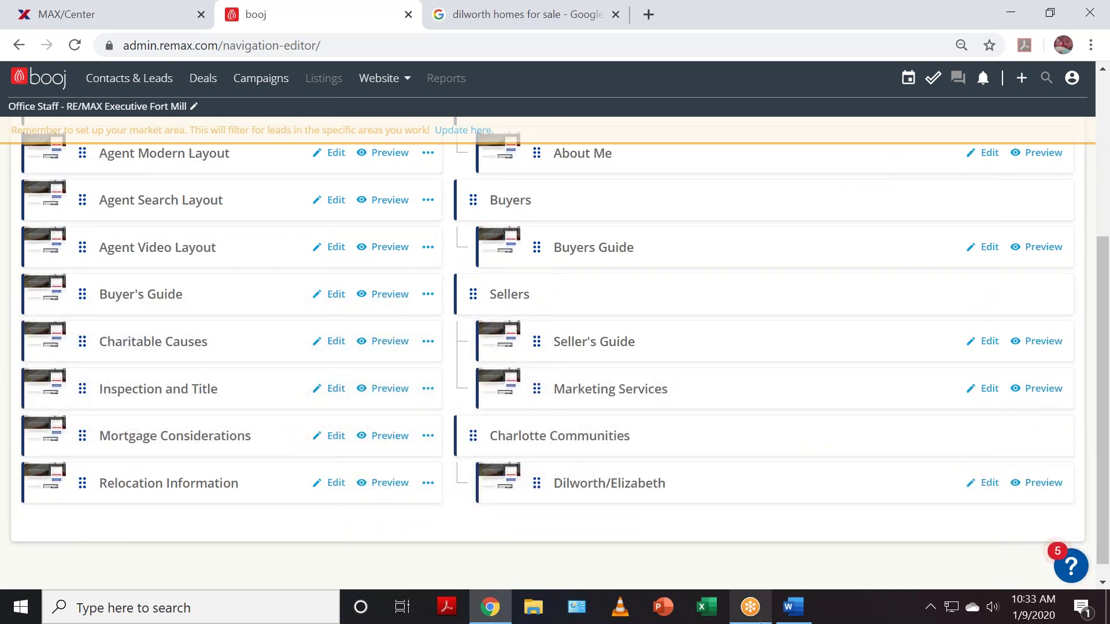
pyautogui.moveTo(752, 607)
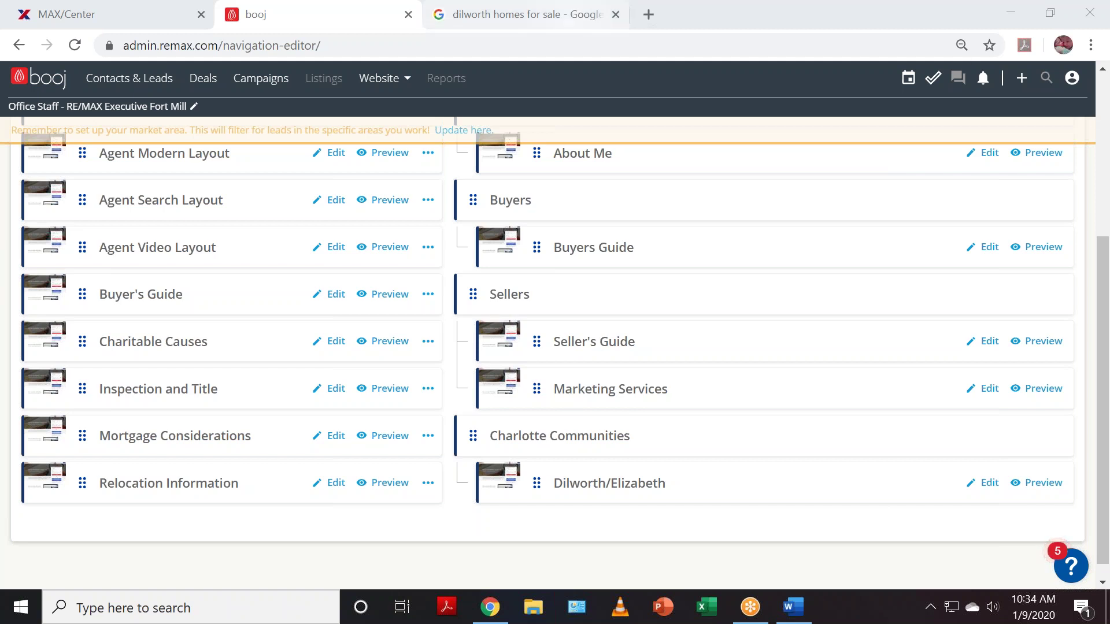
pyautogui.scroll(2, 627, 258)
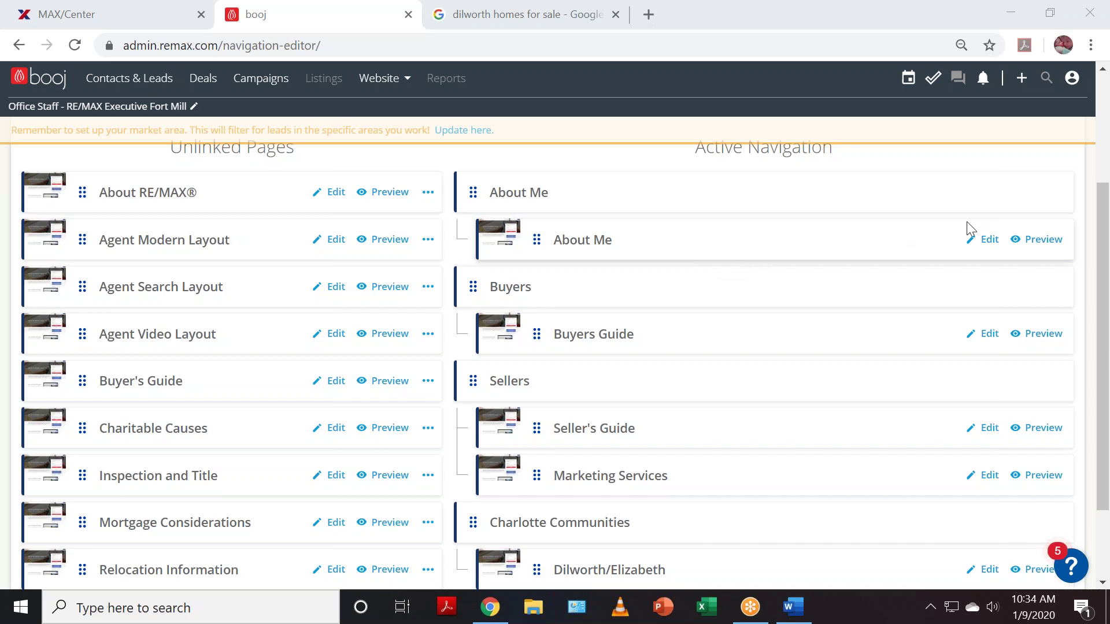
# - Open the About Me page for editing, then bring up the Website Build-Out plan in Word
pyautogui.click(988, 241)
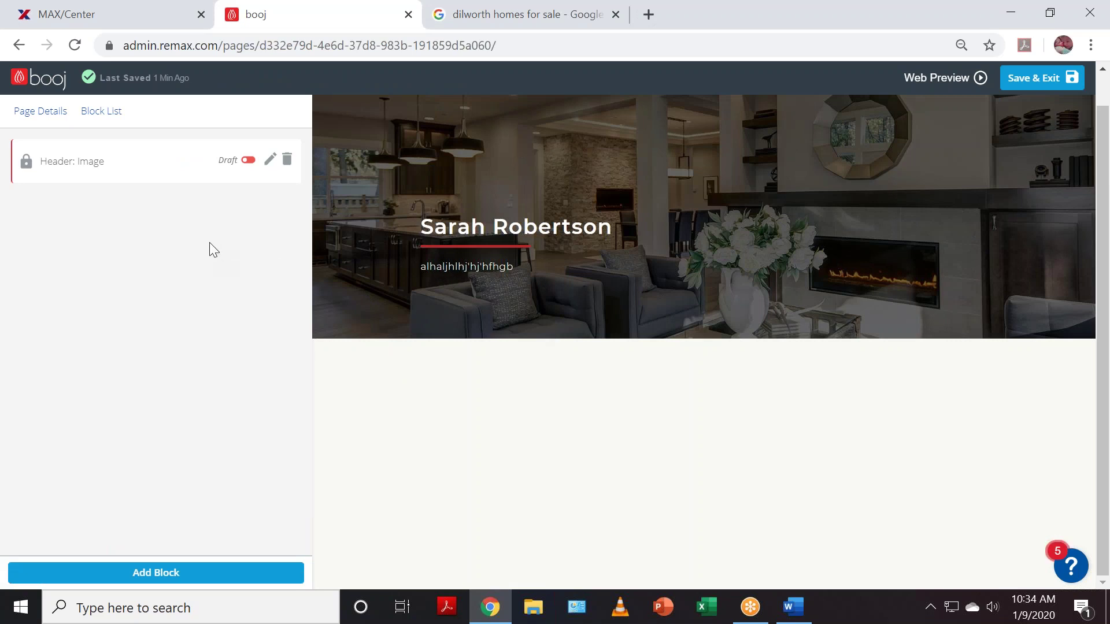
pyautogui.click(794, 606)
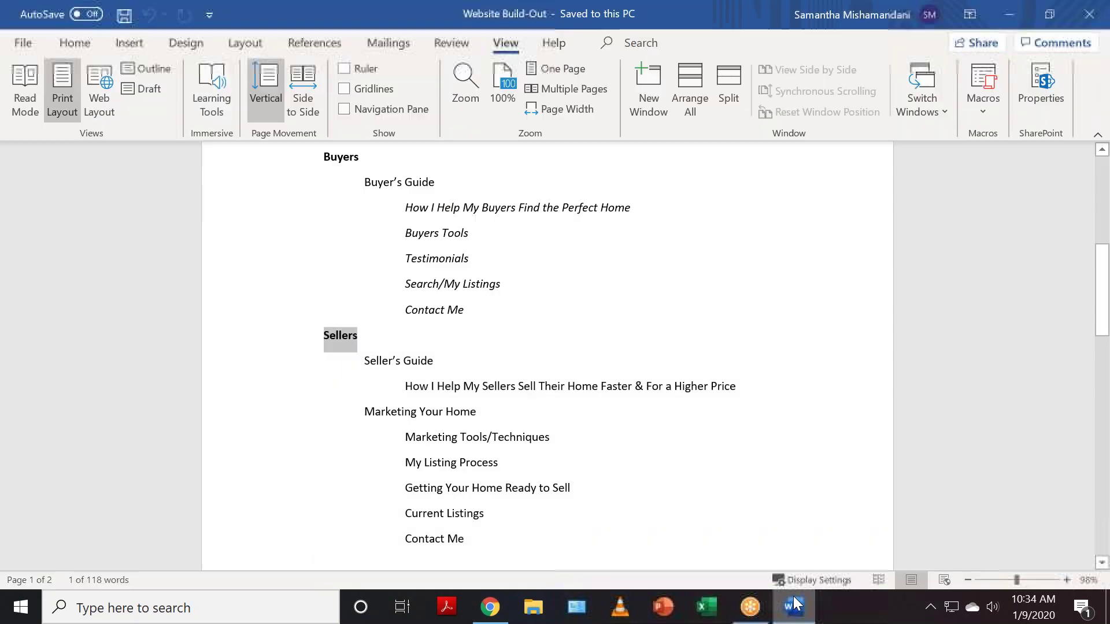
# - Review the Website Build-Out outline from the top, then minimize Word
pyautogui.scroll(3, 595, 411)
pyautogui.scroll(2, 606, 433)
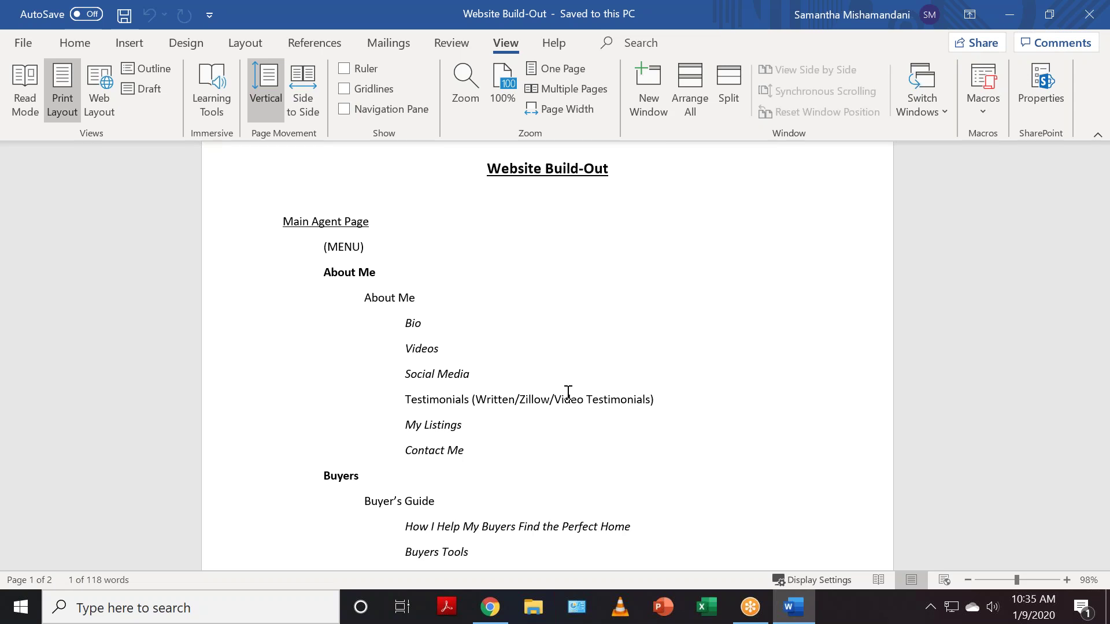
pyautogui.click(1006, 19)
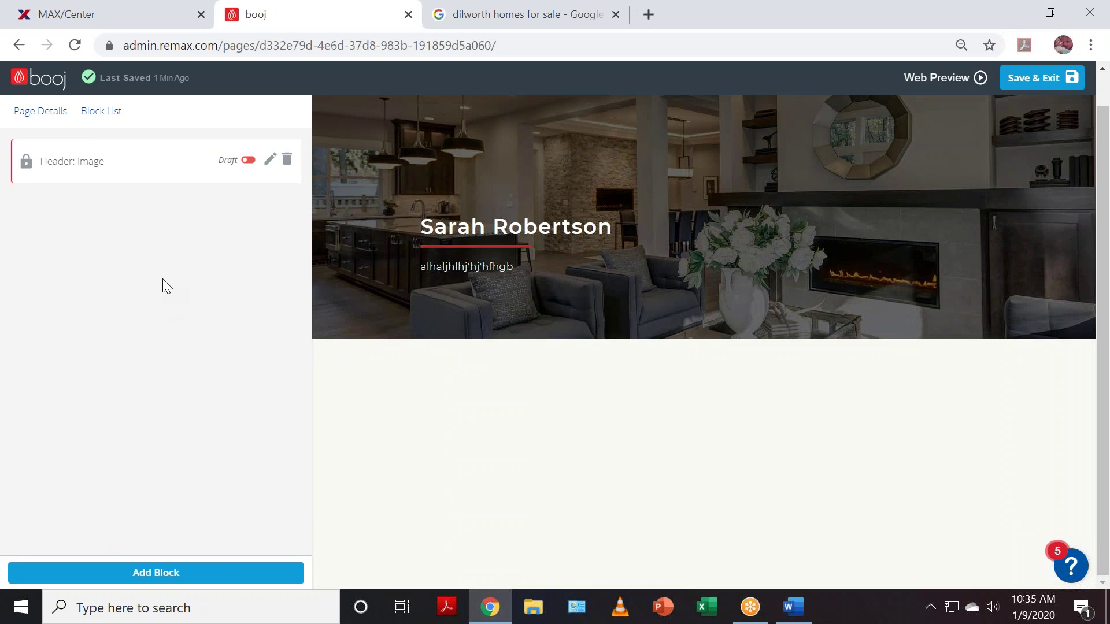
# - Publish the Header: Image block on About Me and show the addable block types
pyautogui.click(248, 160)
pyautogui.click(152, 574)
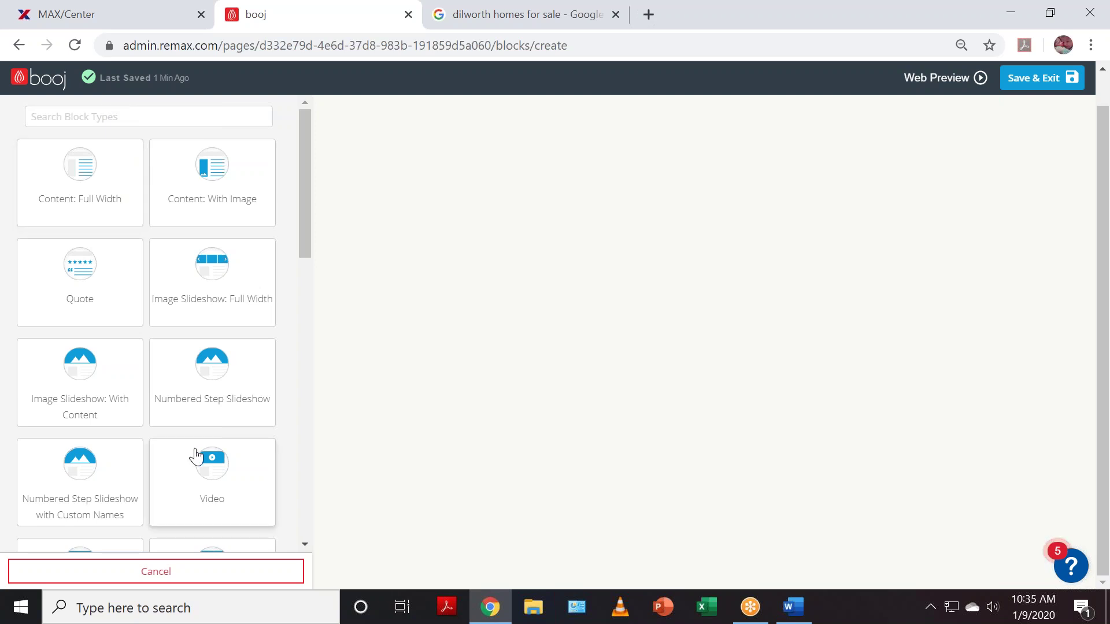
# - Add a Bio: Option 2 block with RE/MAX Executive office details and save it as a draft
pyautogui.scroll(-5, 197, 455)
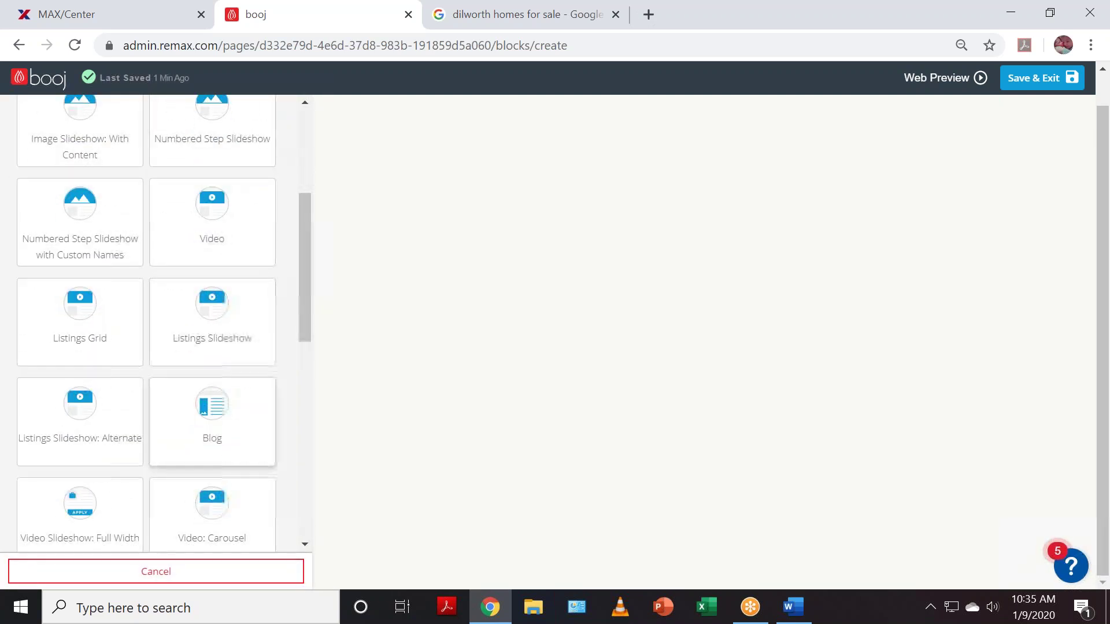
pyautogui.scroll(-5, 199, 457)
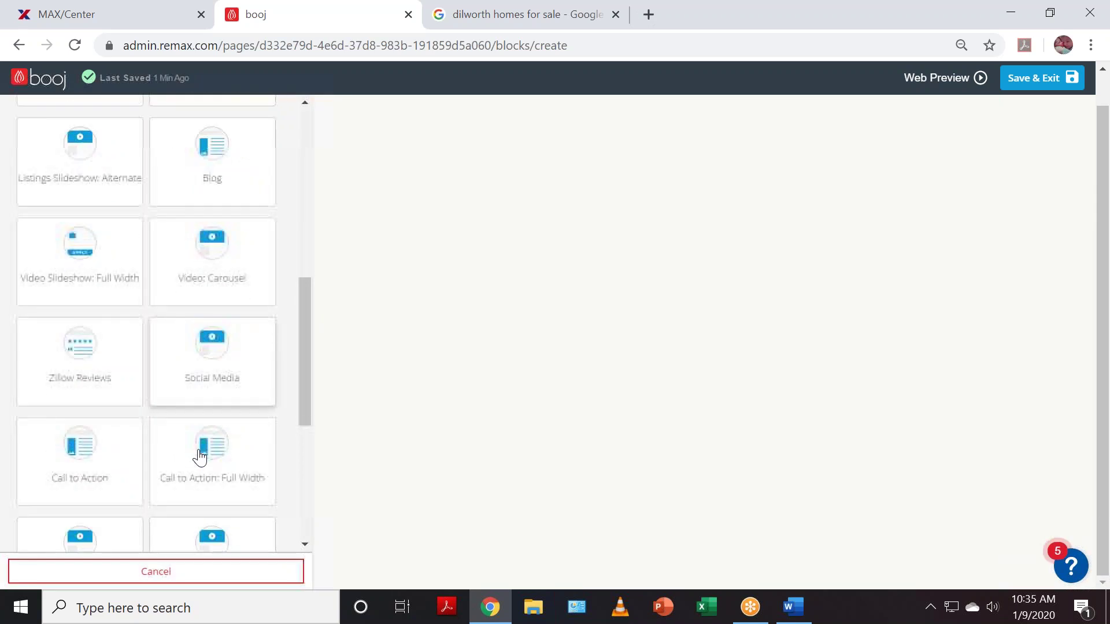
pyautogui.scroll(-2, 199, 457)
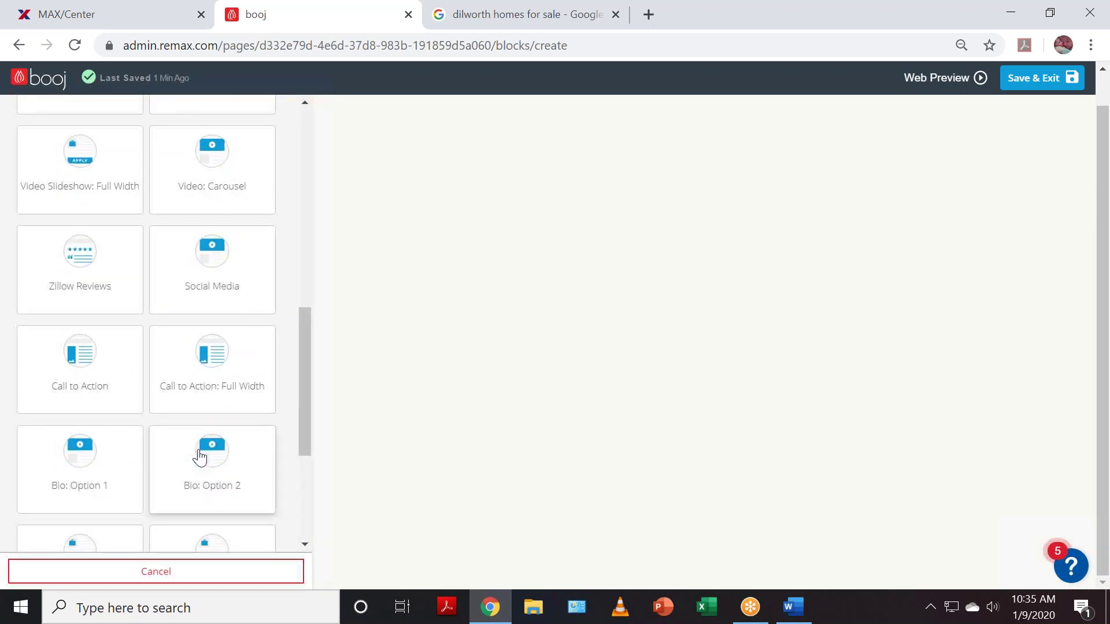
pyautogui.scroll(-2, 199, 457)
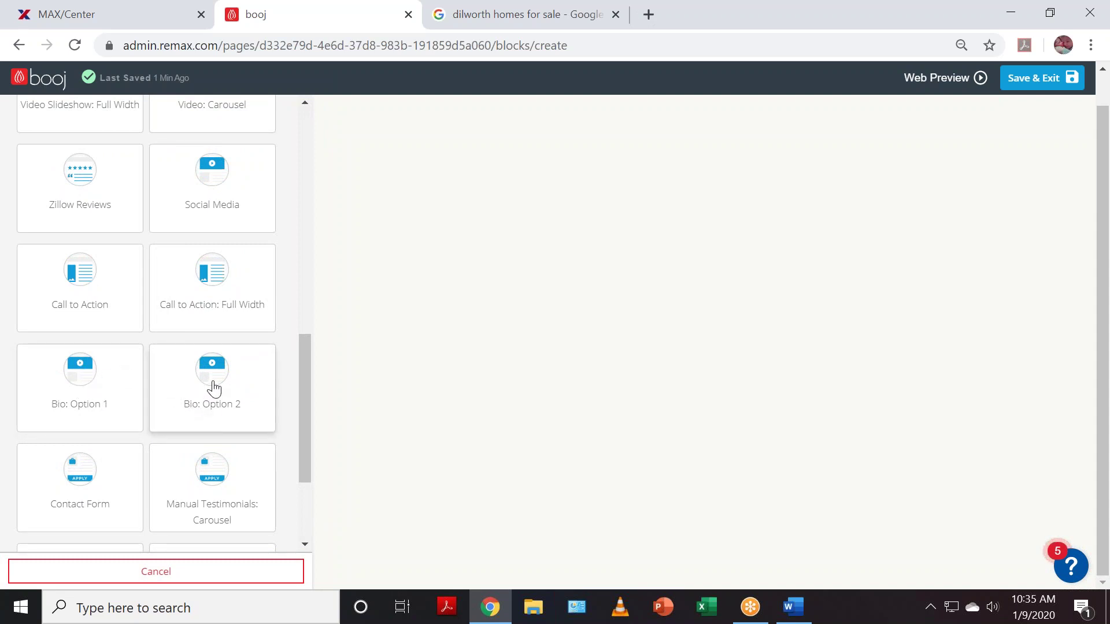
pyautogui.click(215, 403)
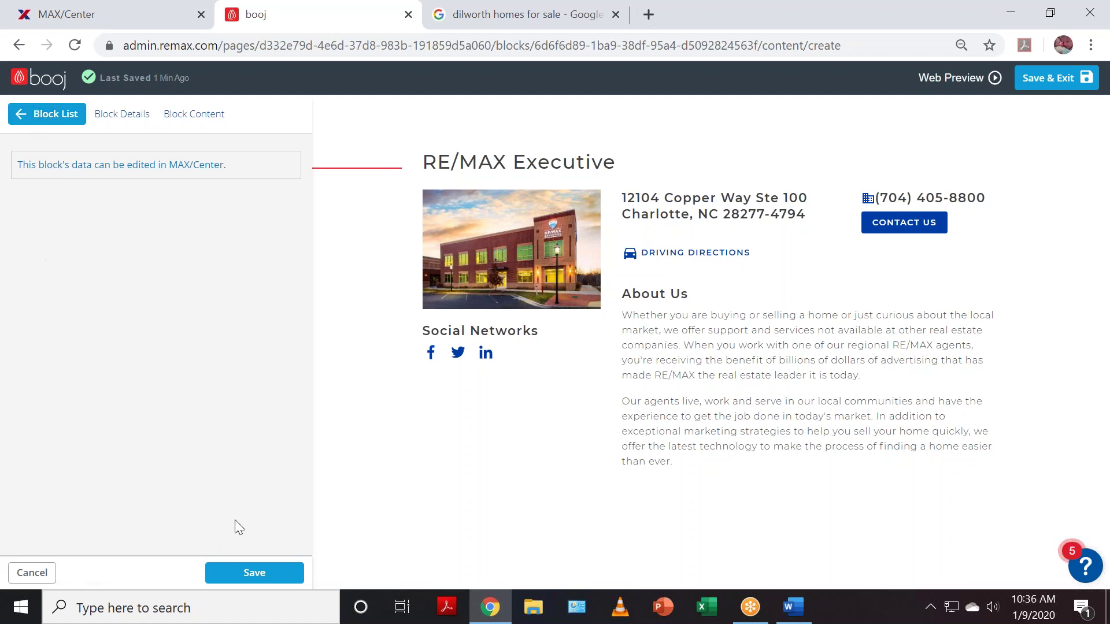
pyautogui.click(260, 578)
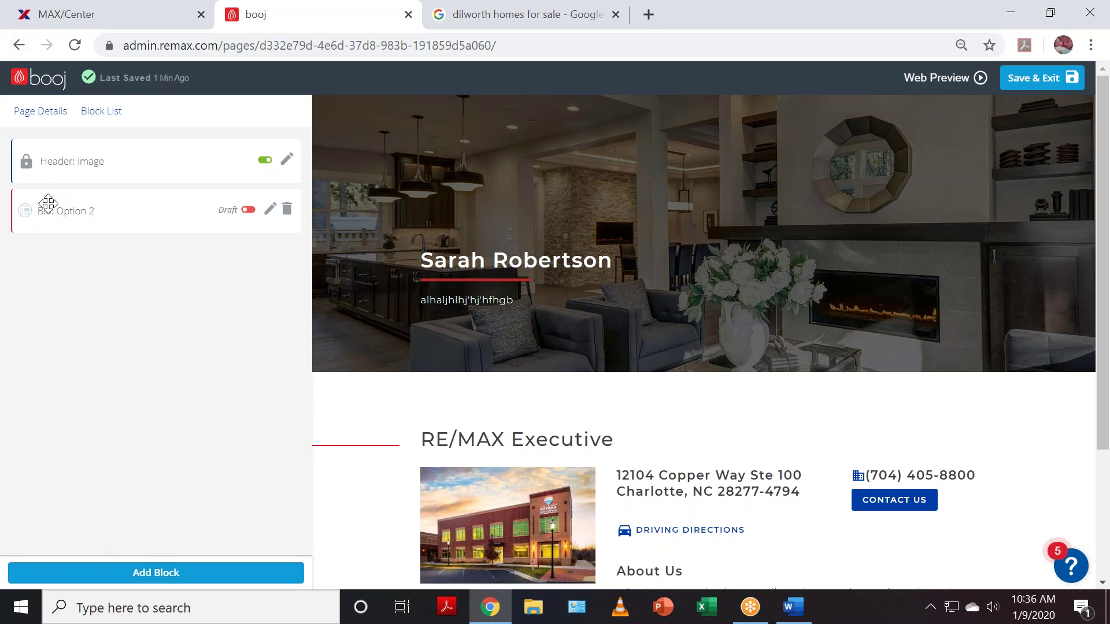
# - Check the bio in the preview and switch Bio: Option 2 from Draft to published
pyautogui.scroll(-3, 452, 286)
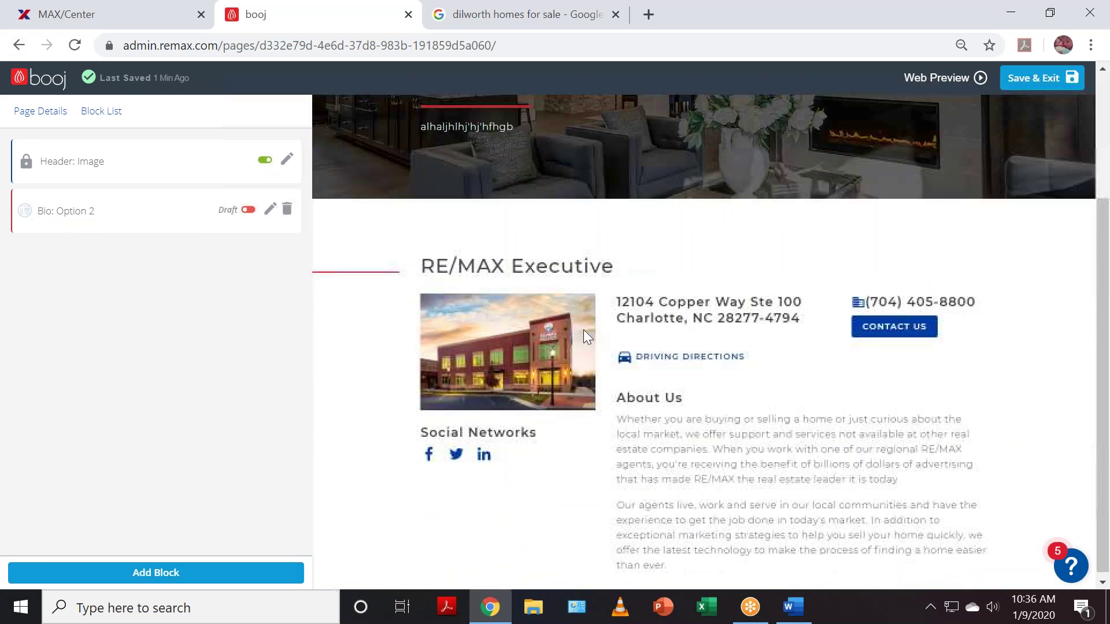
pyautogui.scroll(3, 620, 359)
pyautogui.scroll(-3, 663, 243)
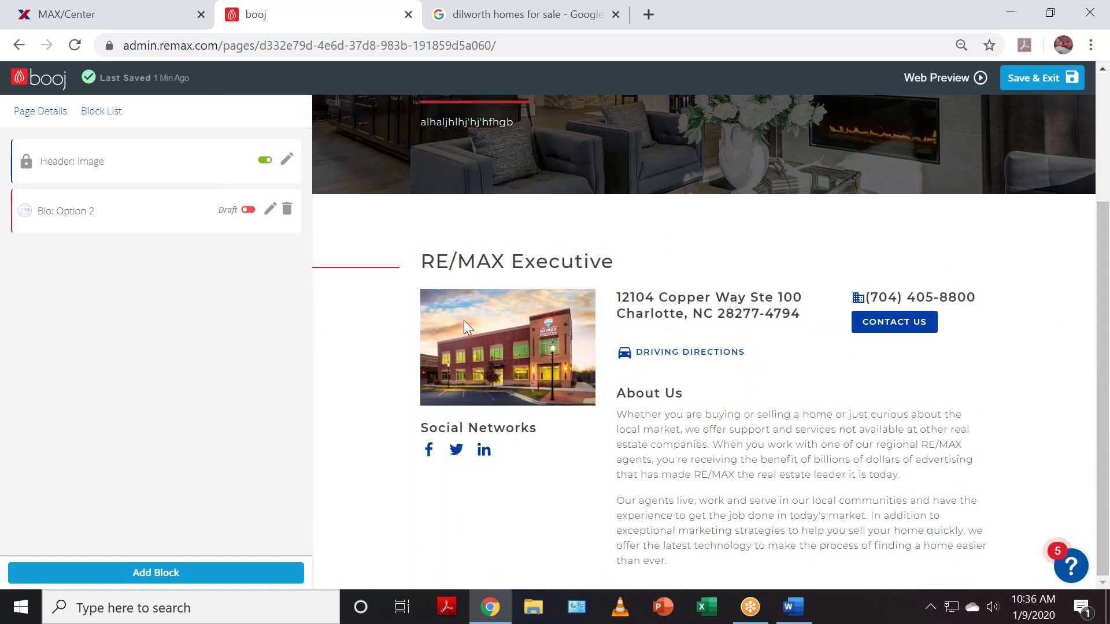
pyautogui.click(245, 210)
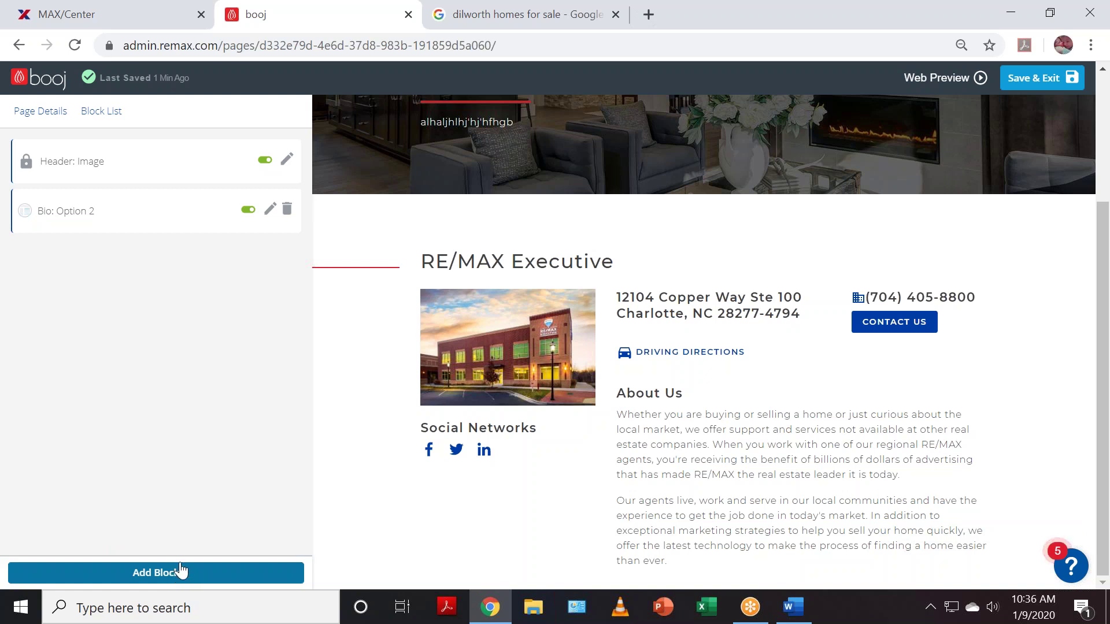
# - Add a Video Slideshow: Full Width block and open a new Chrome tab
pyautogui.click(152, 574)
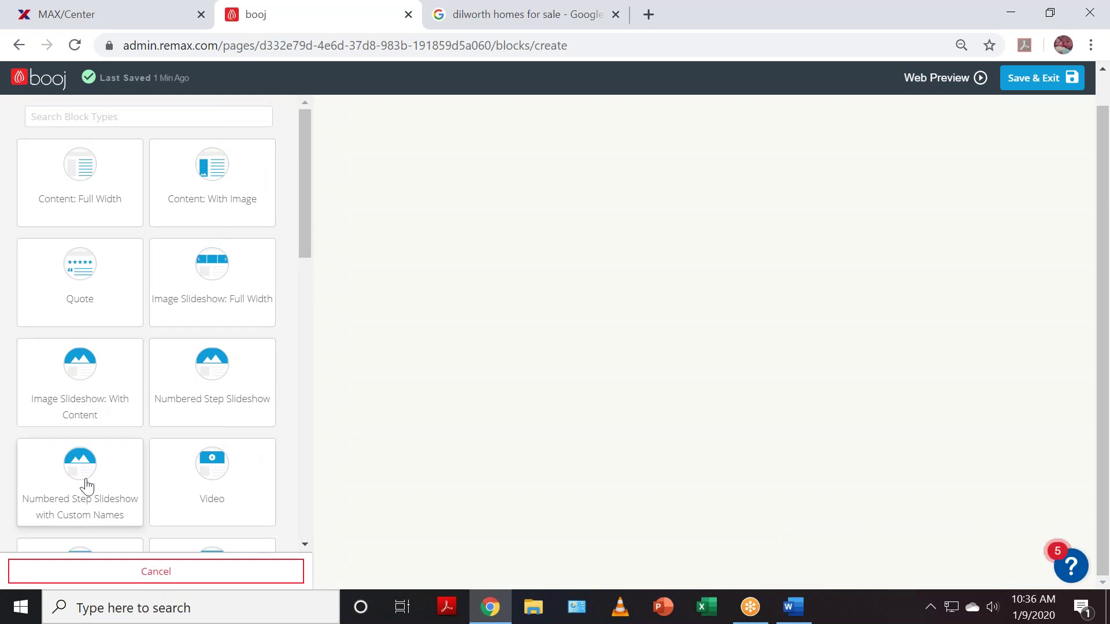
pyautogui.scroll(-1, 226, 435)
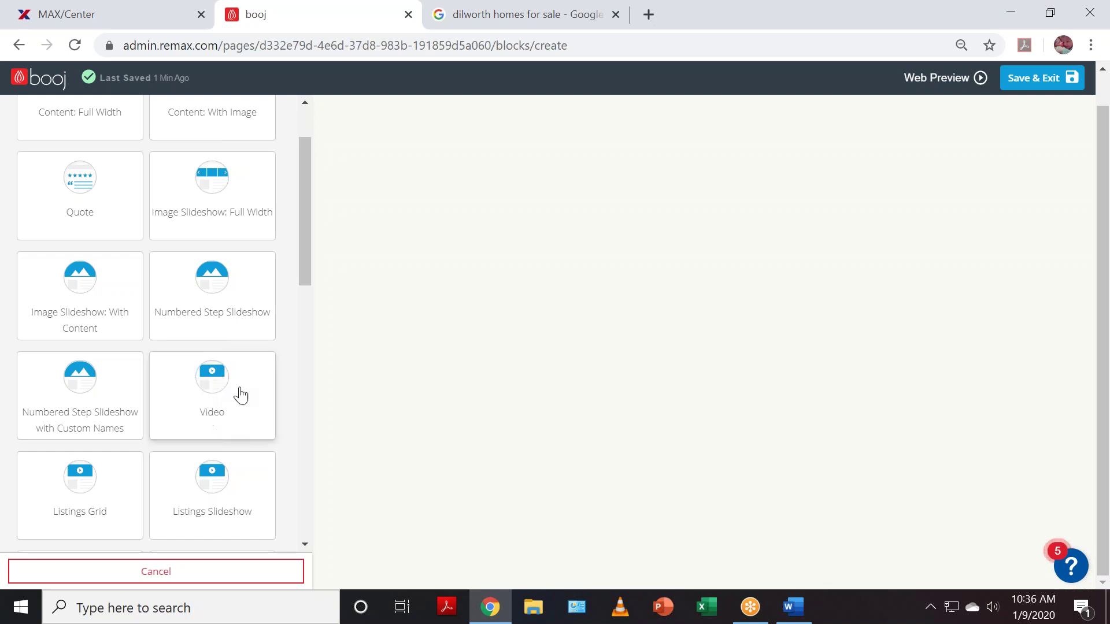
pyautogui.scroll(-3, 213, 409)
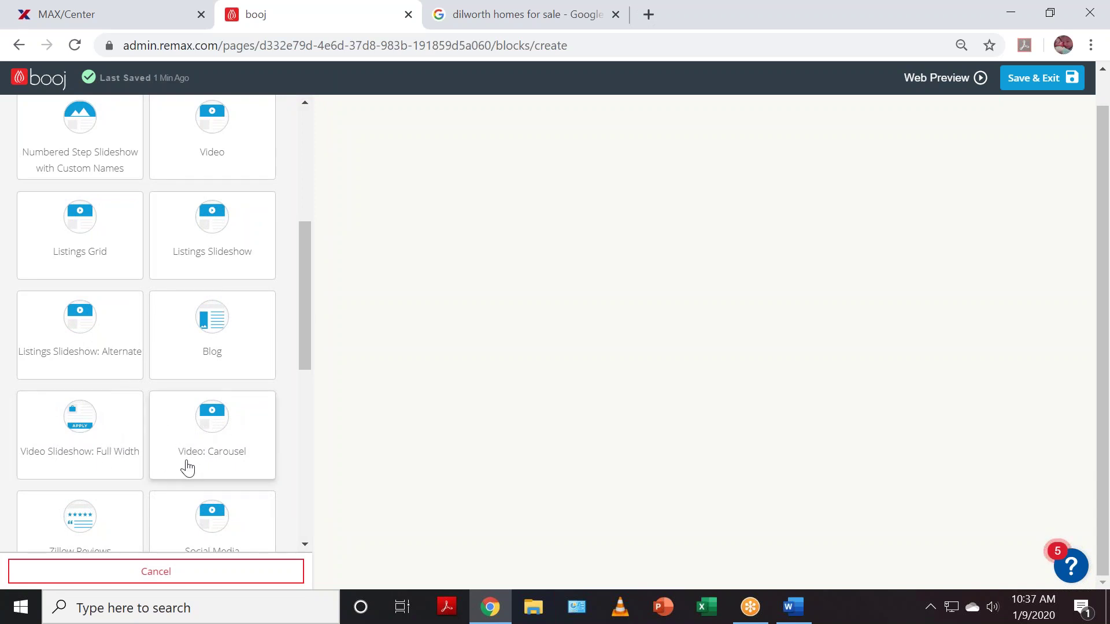
pyautogui.click(95, 450)
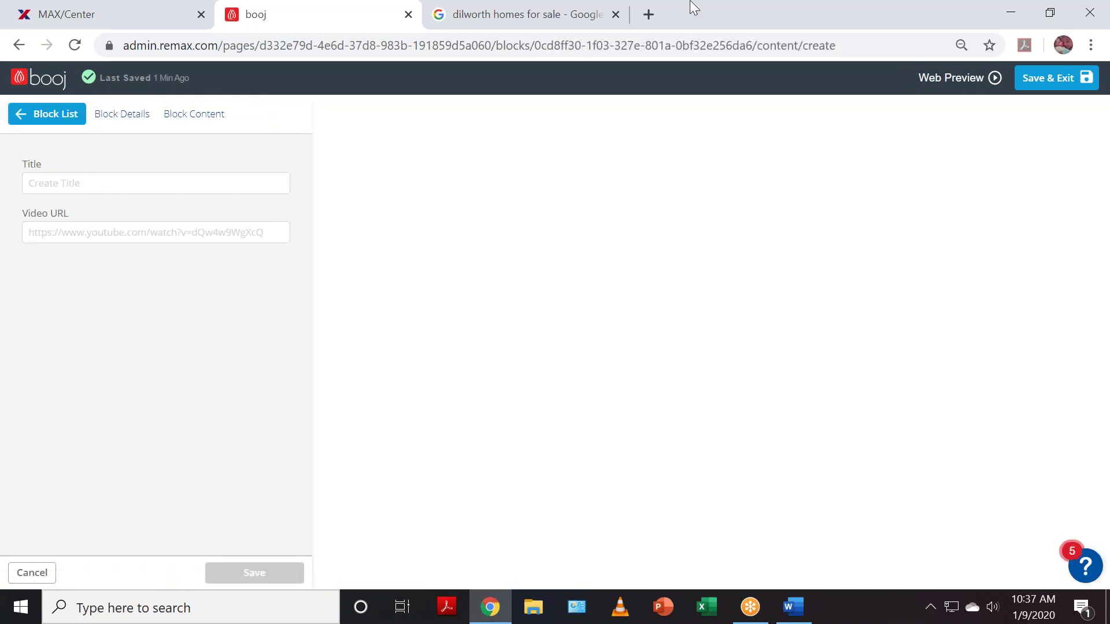
pyautogui.click(648, 14)
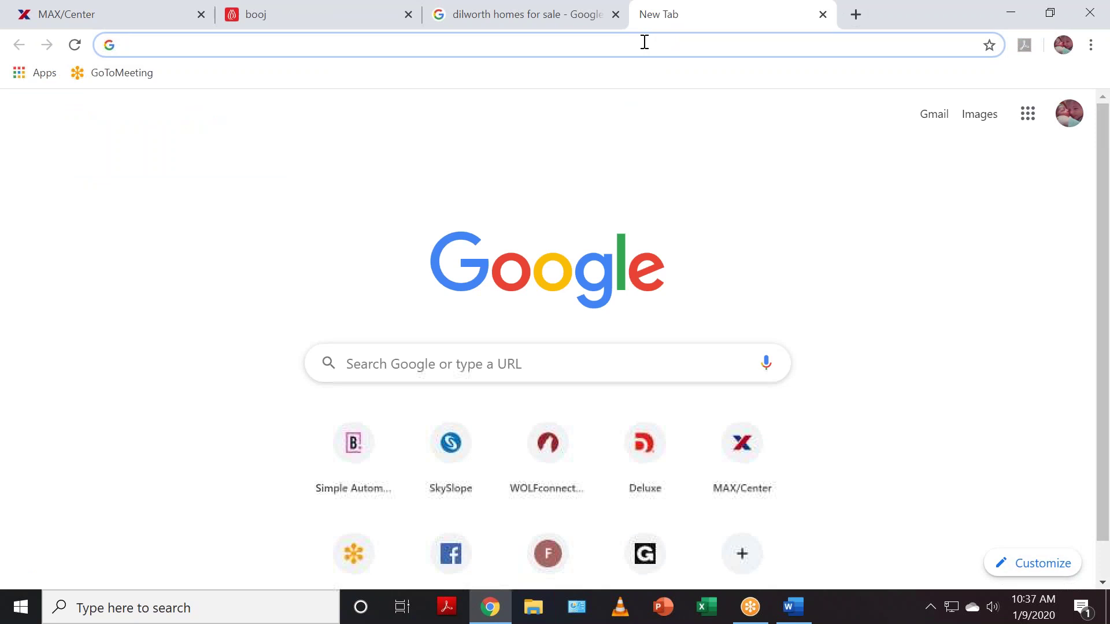
# - Search 'remax llc youtube' and open the RE/MAX, LLC YouTube channel, pausing its featured video
pyautogui.write('rema')
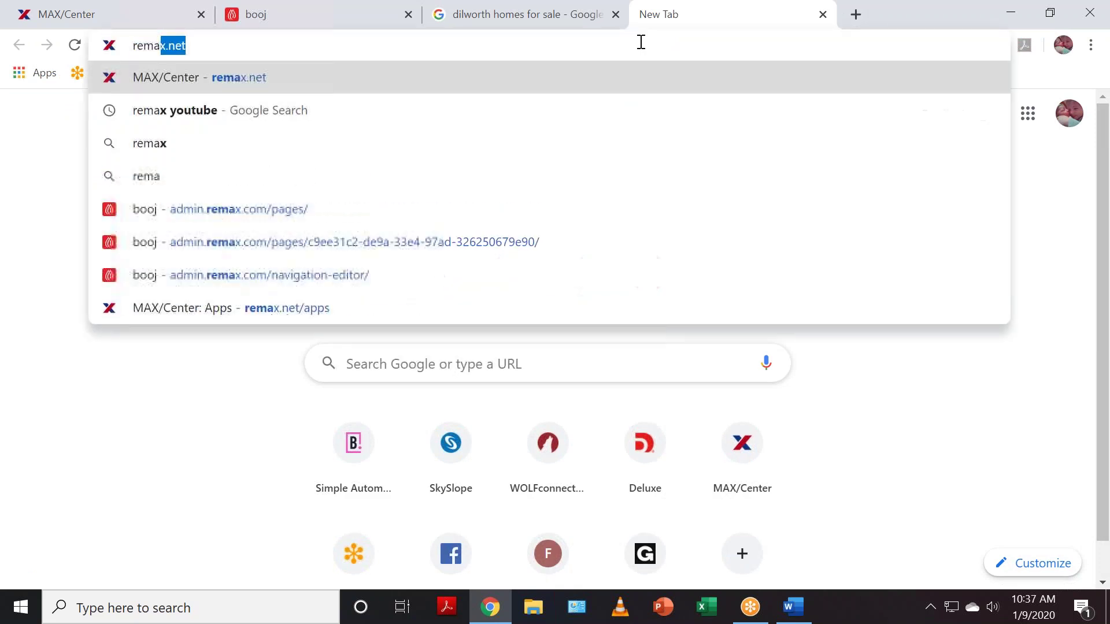
pyautogui.write('x llc youtube')
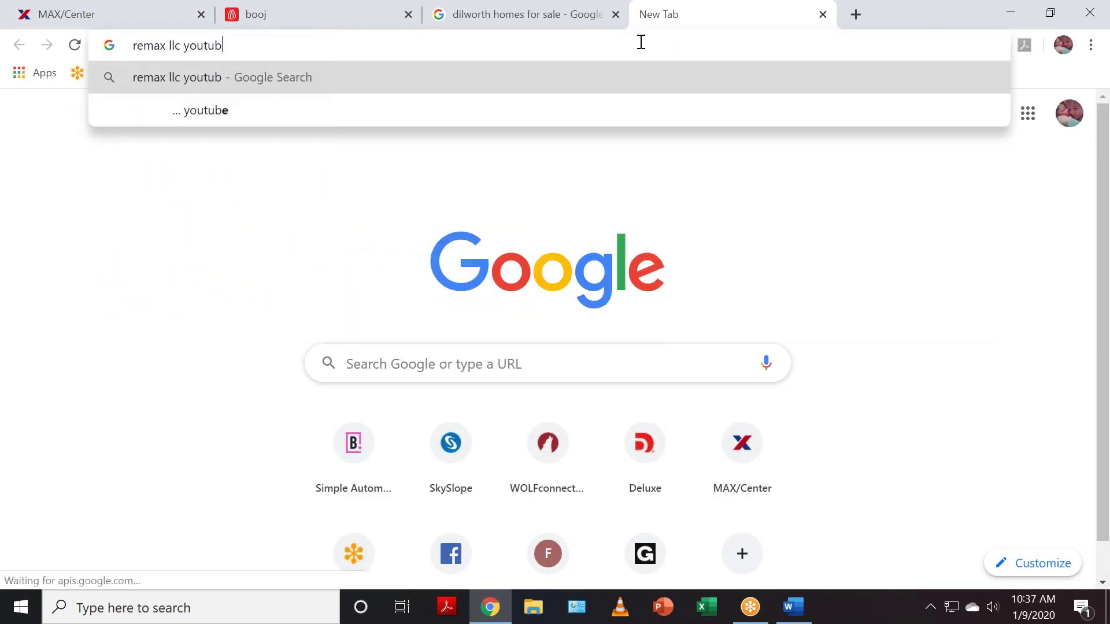
pyautogui.press('Return')
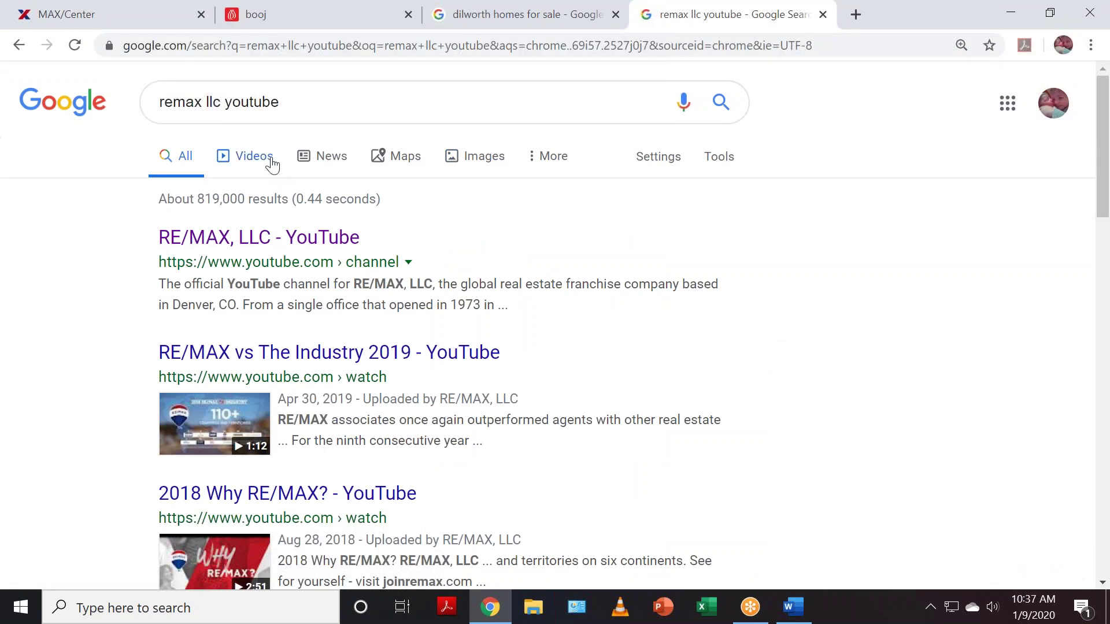
pyautogui.click(266, 164)
pyautogui.click(265, 240)
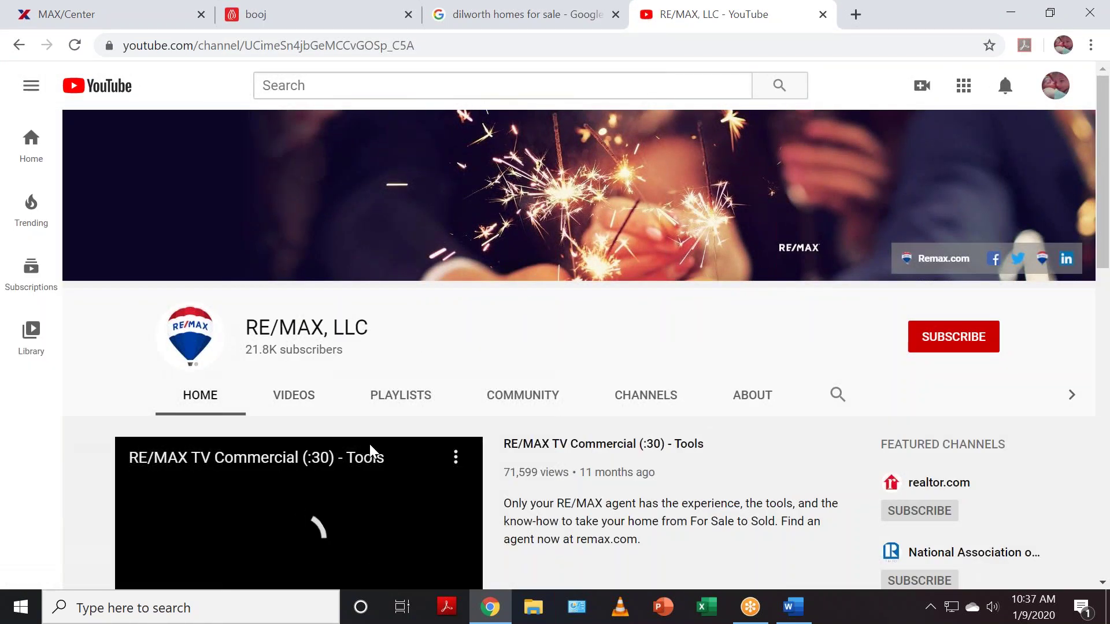
pyautogui.scroll(-1, 302, 523)
pyautogui.click(307, 522)
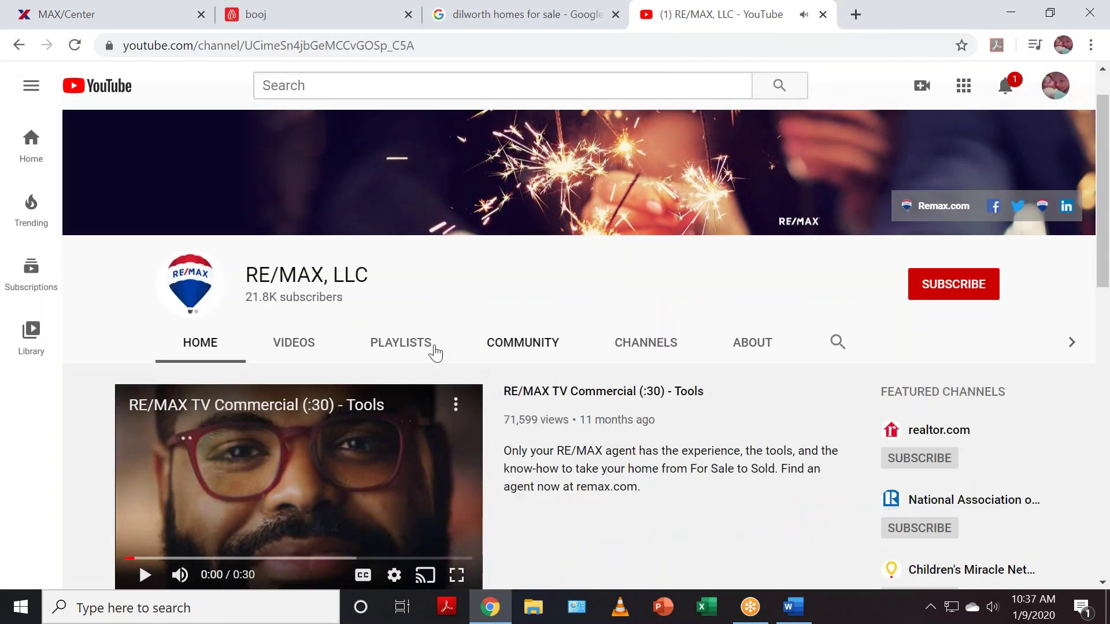
# - Browse the channel's VIDEOS list, then return to its HOME page with the TV commercial
pyautogui.click(303, 347)
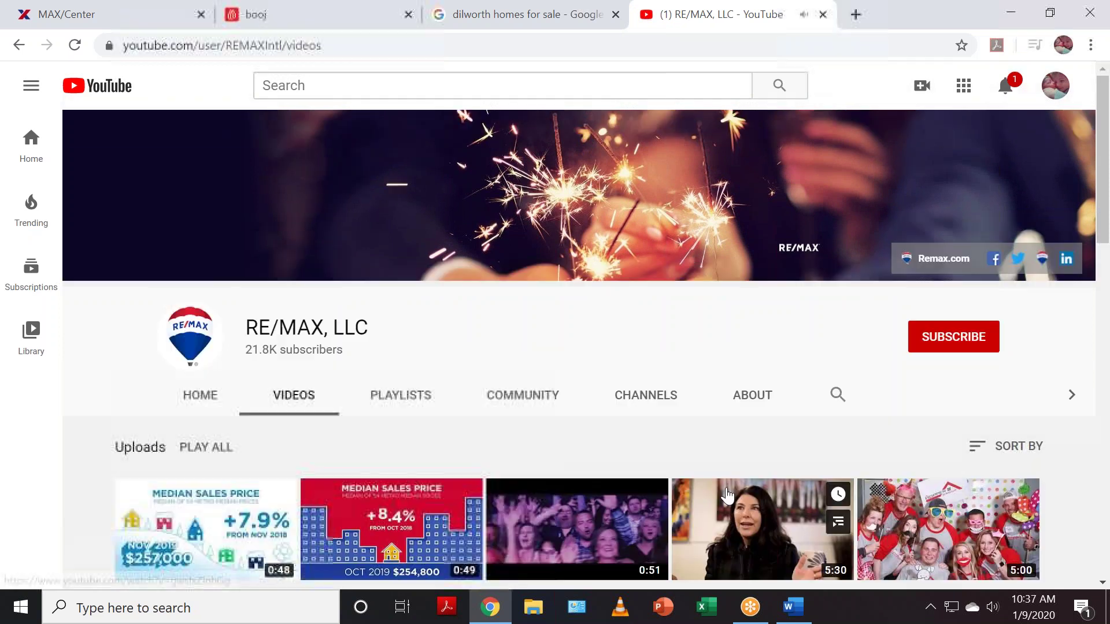
pyautogui.scroll(-6, 727, 488)
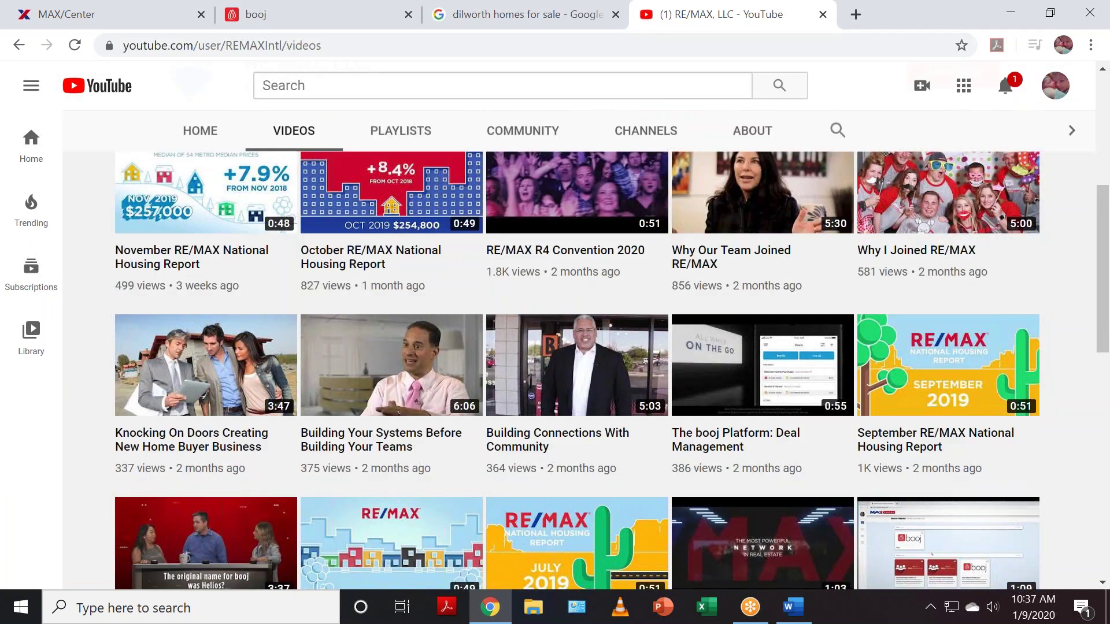
pyautogui.scroll(-4, 764, 346)
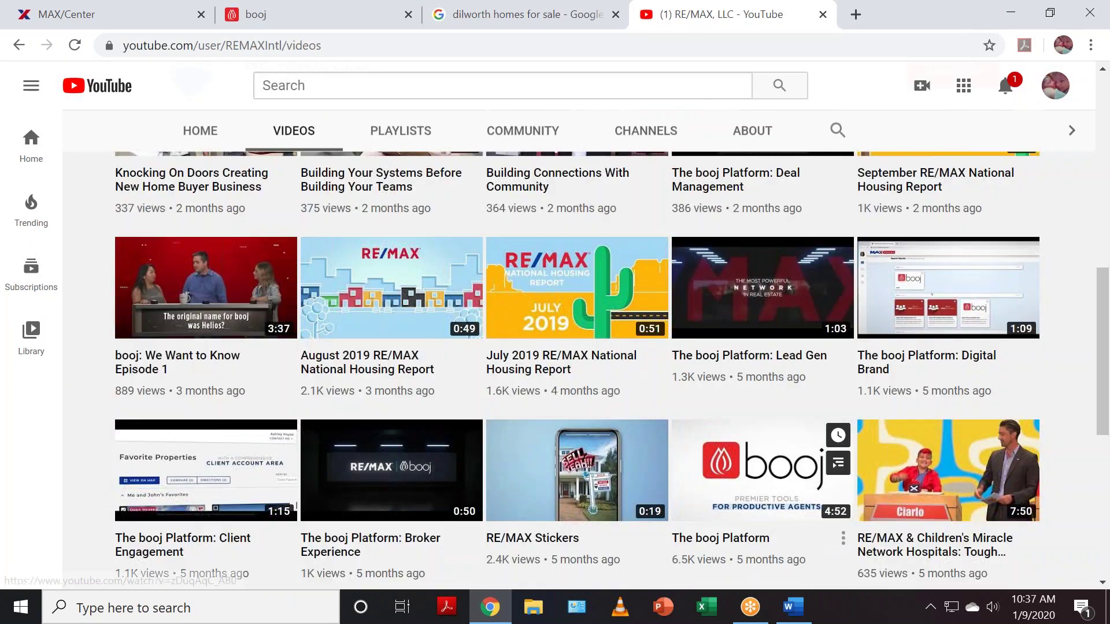
pyautogui.scroll(8, 602, 488)
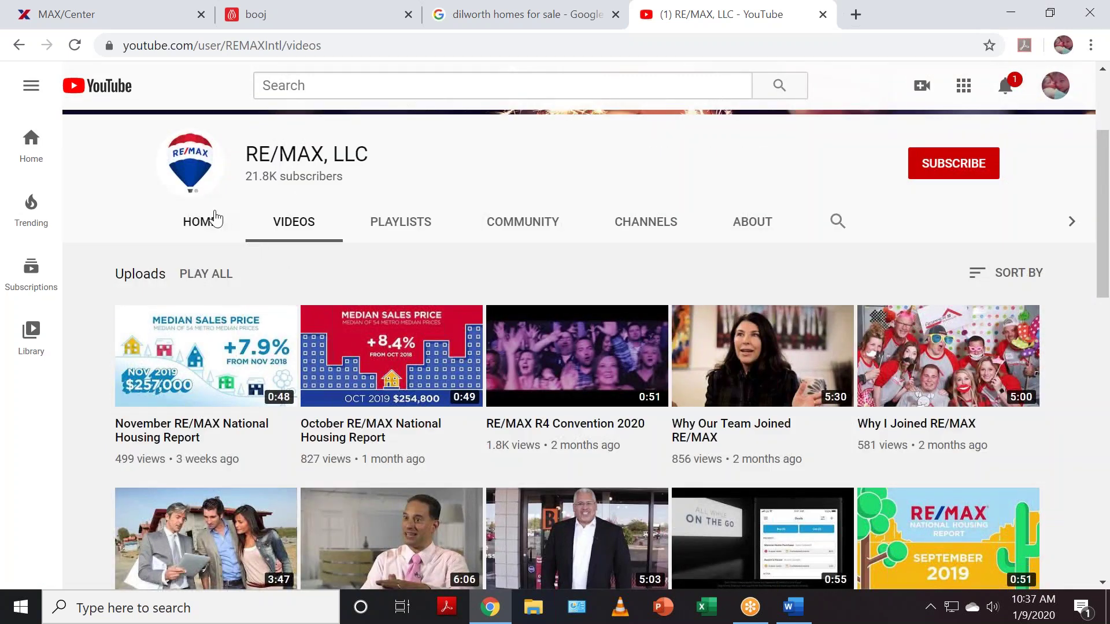
pyautogui.click(214, 220)
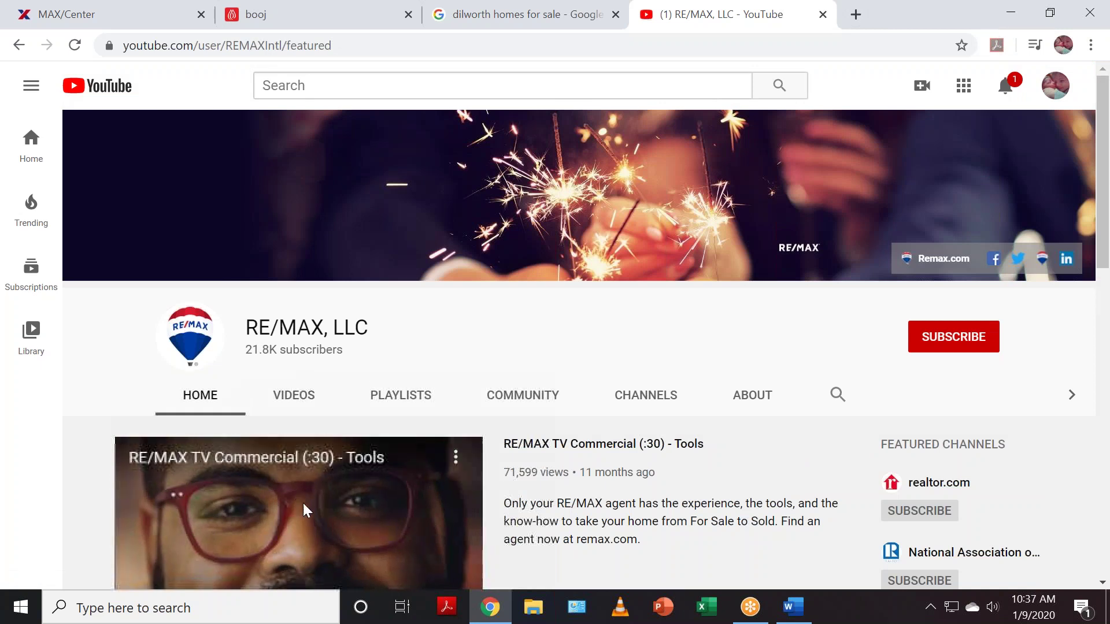
pyautogui.scroll(-2, 520, 509)
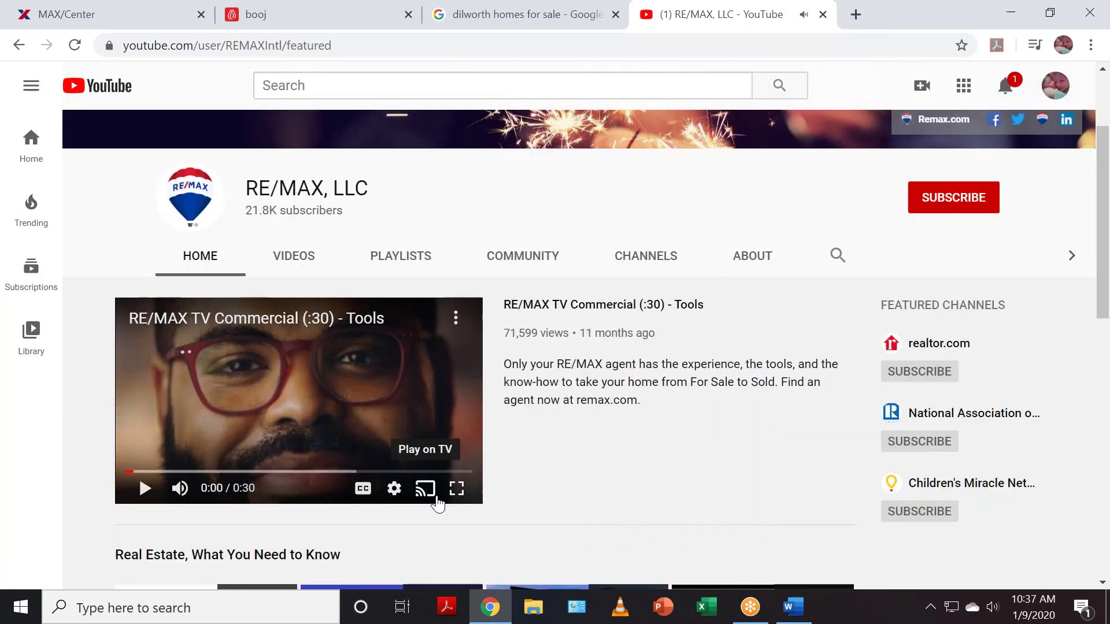
# - Copy the YouTube share link of RE/MAX TV Commercial (:30) - Tools and return to booj
pyautogui.click(550, 307)
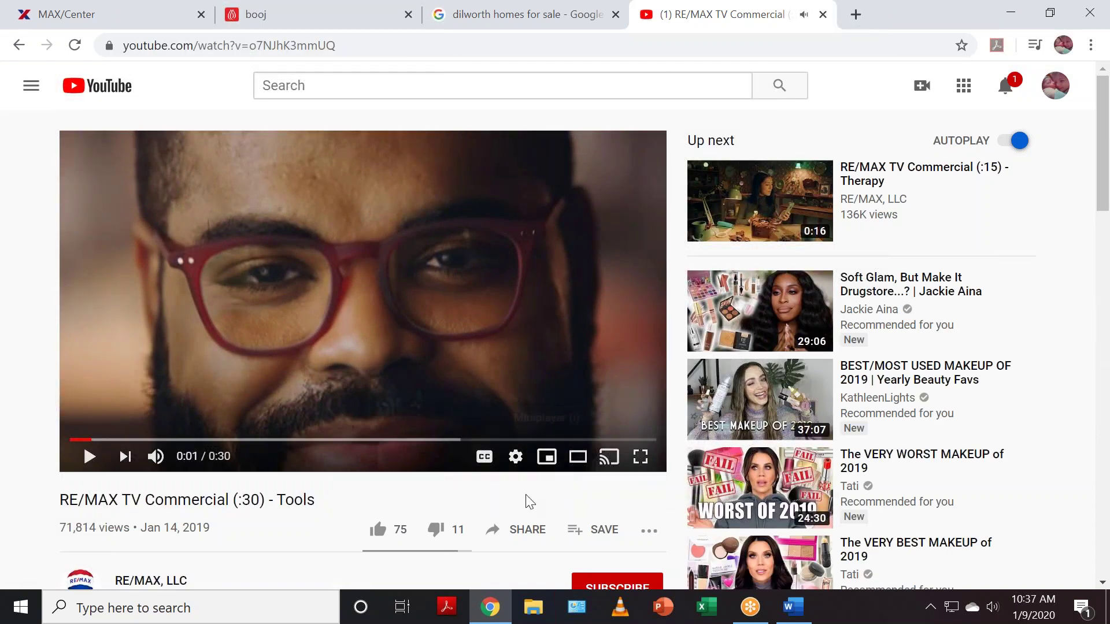
pyautogui.click(529, 529)
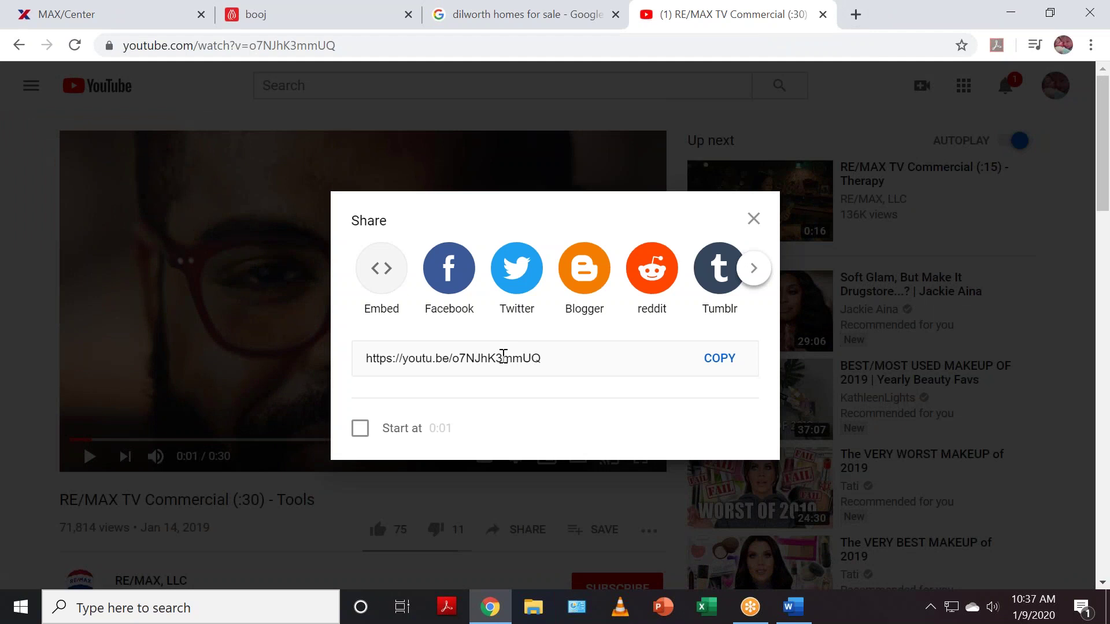
pyautogui.click(504, 356)
pyautogui.click(717, 363)
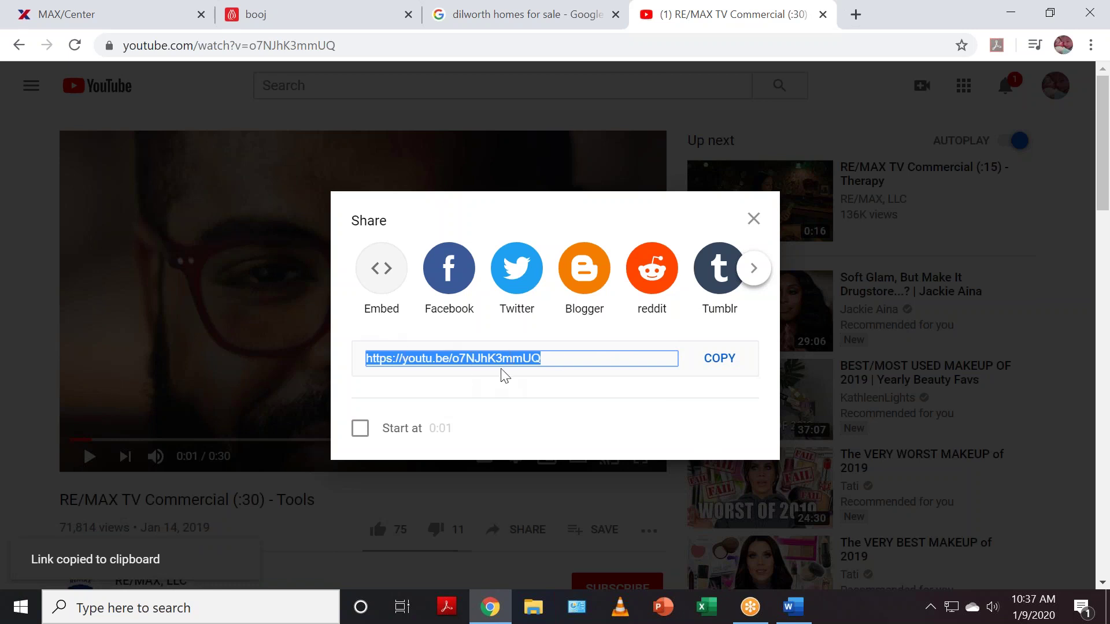
pyautogui.click(754, 219)
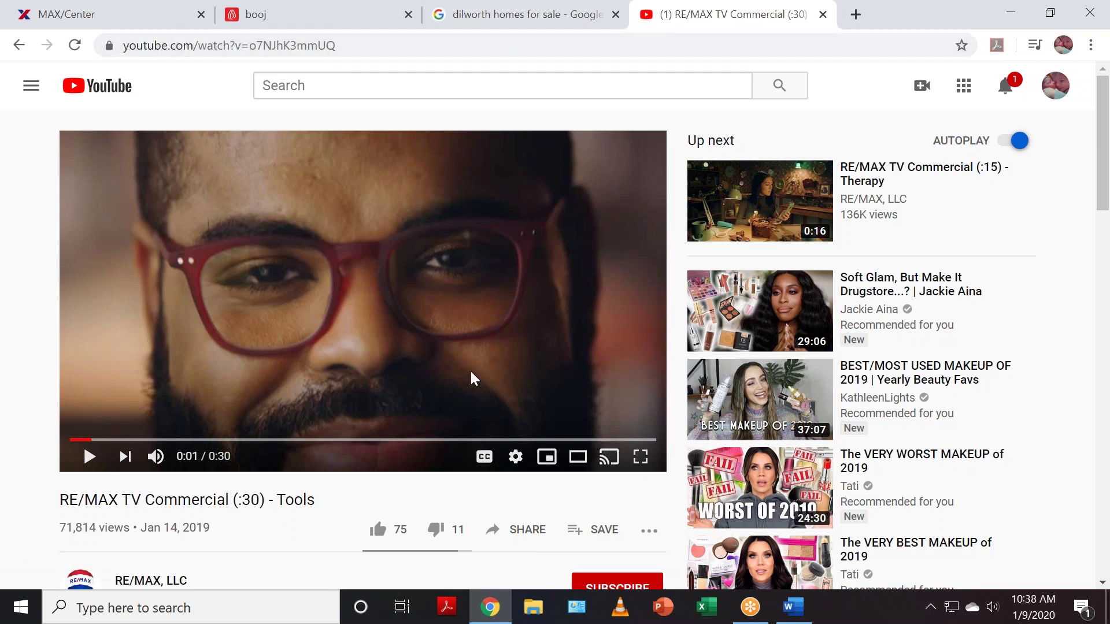
pyautogui.click(296, 13)
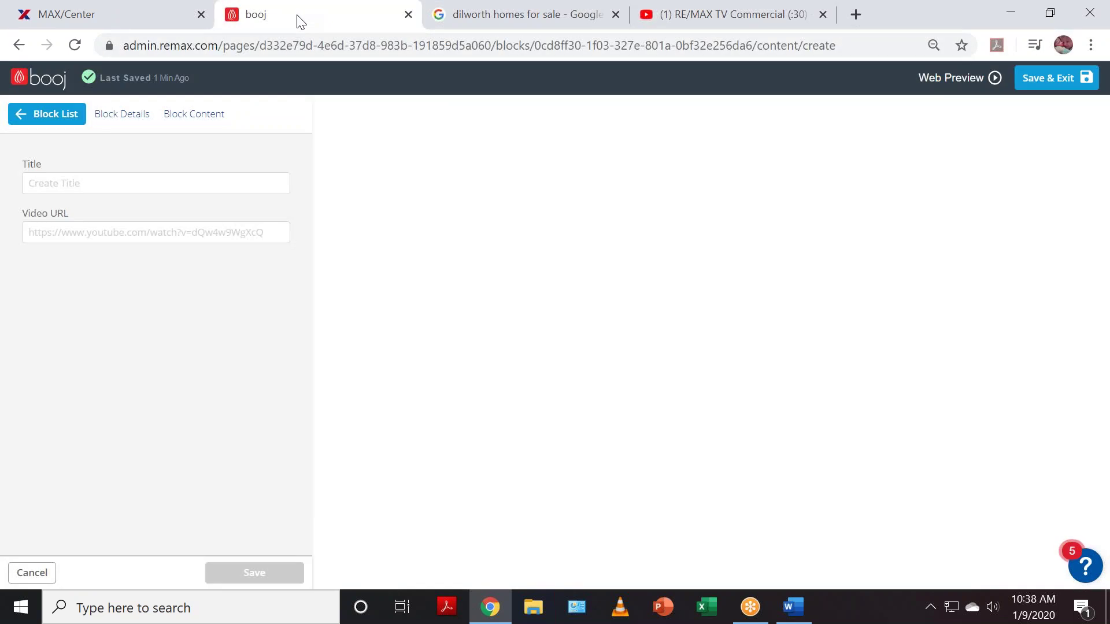
# - Paste the Tools link as Video URL, title the item 'TOOLS!', save it, and add another item
pyautogui.click(95, 231)
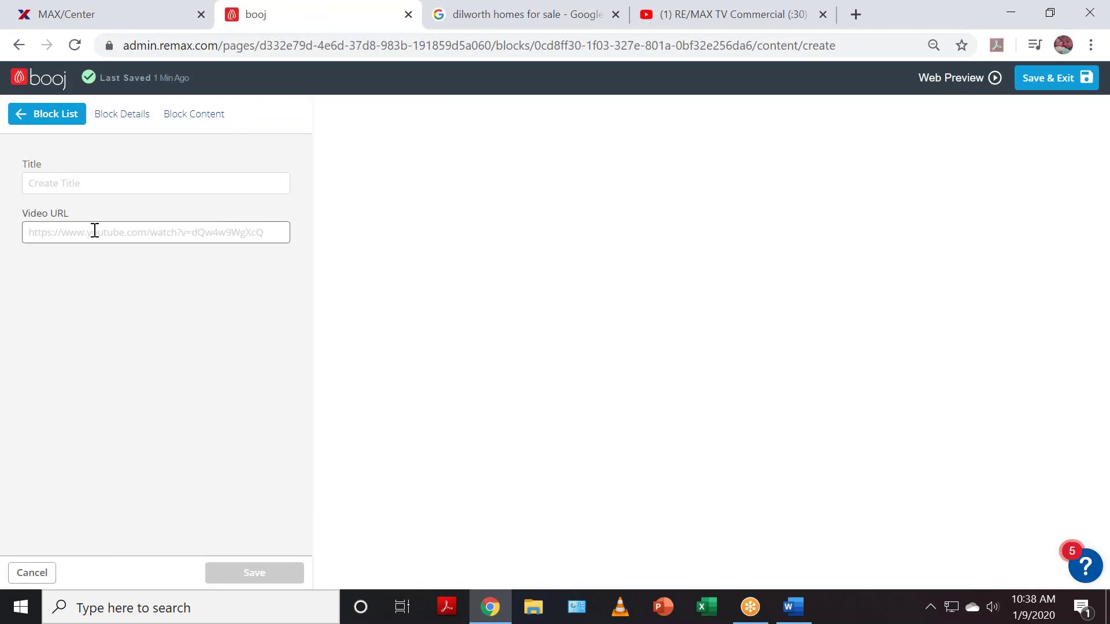
pyautogui.hotkey('ctrl', 'v')
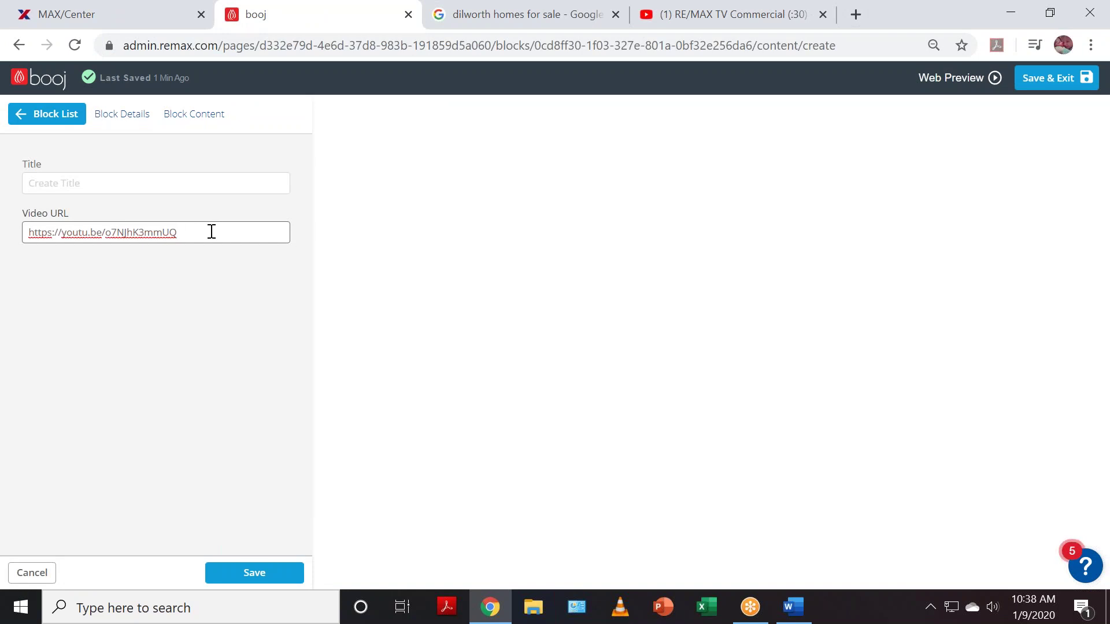
pyautogui.click(160, 183)
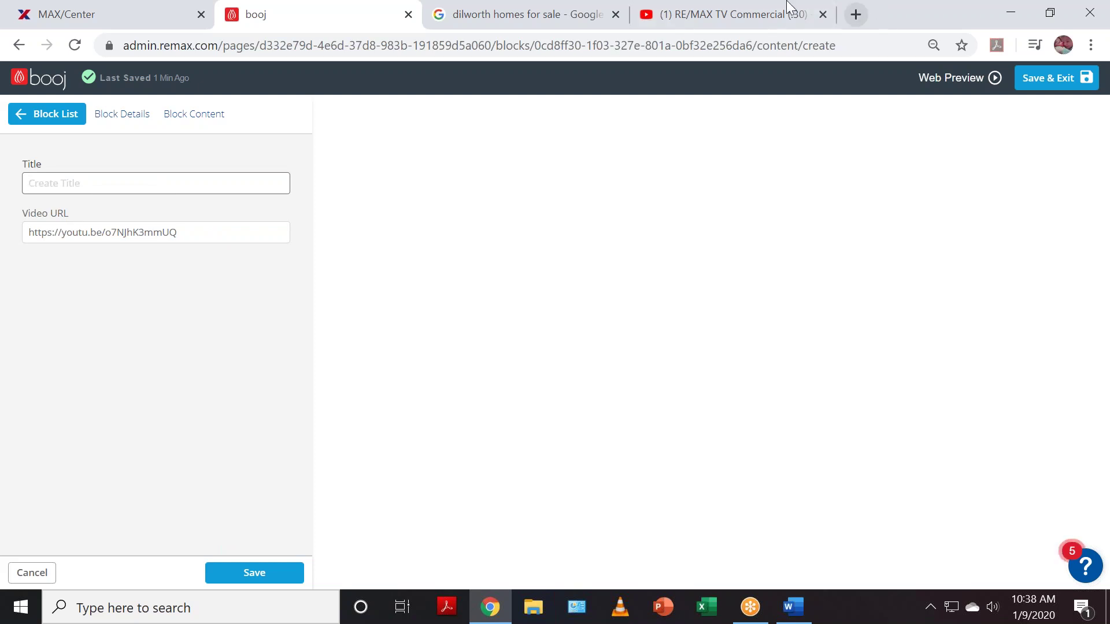
pyautogui.write('TOOLS!')
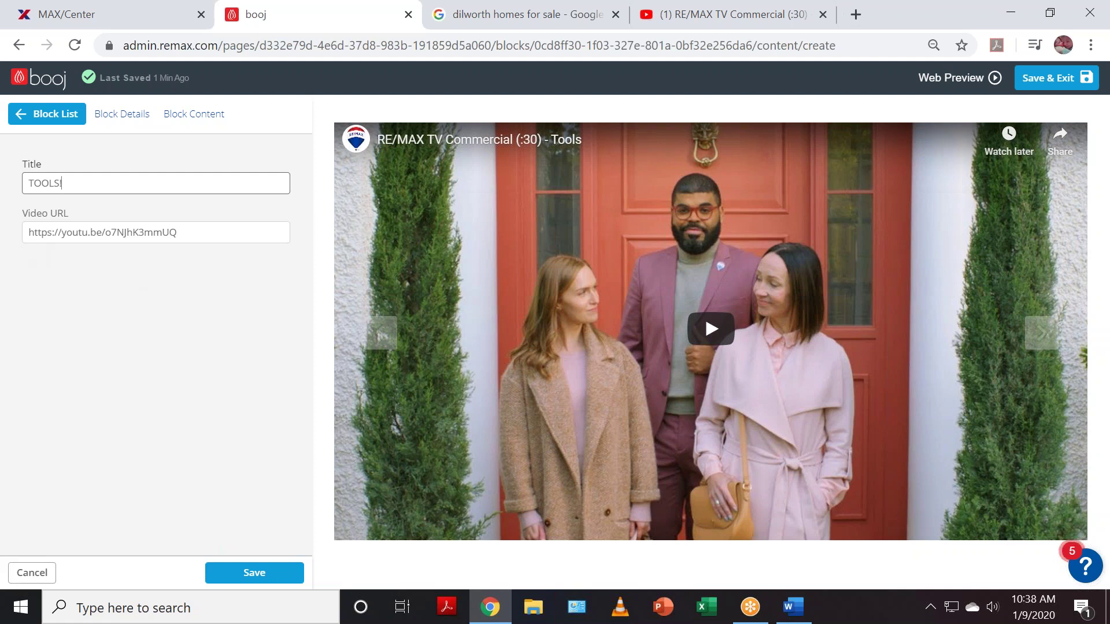
pyautogui.click(259, 584)
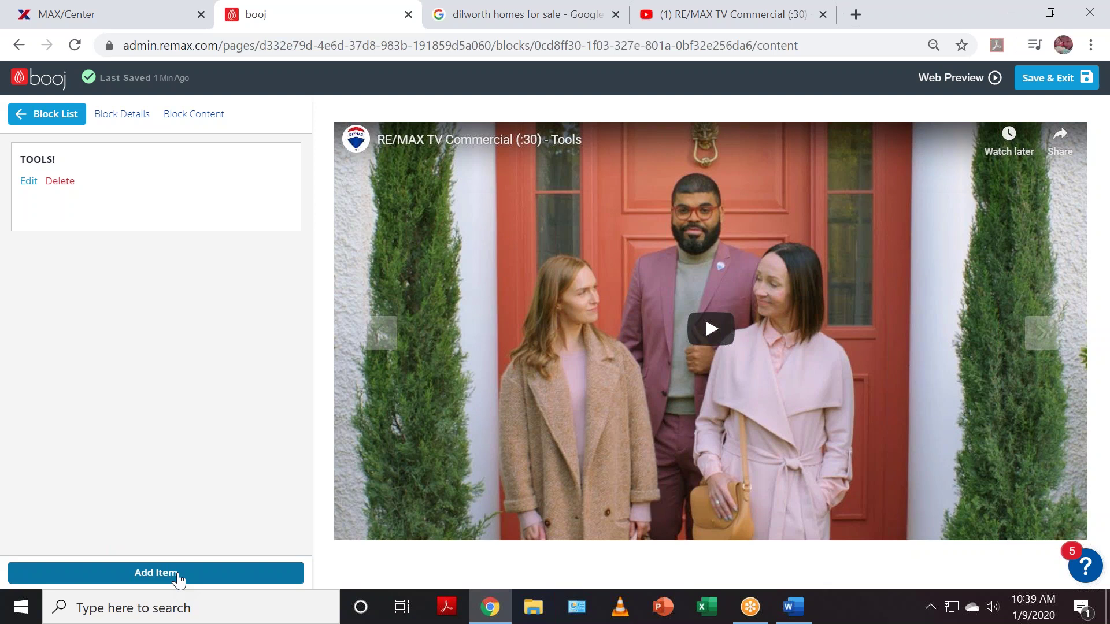
pyautogui.click(179, 575)
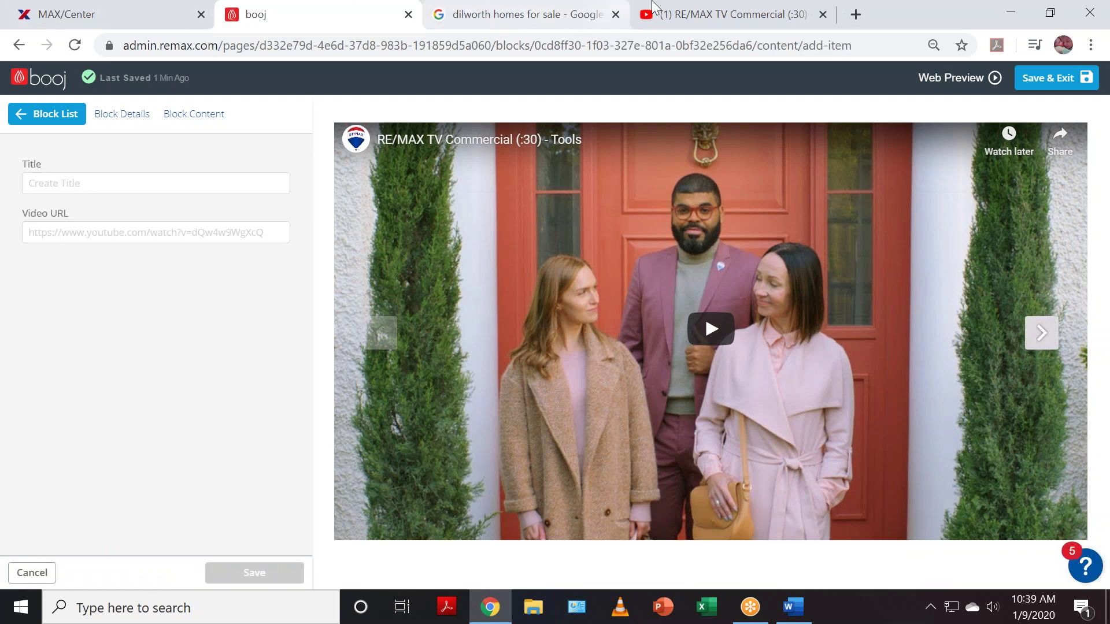
# - Open RE/MAX TV Commercial (:15) - Therapy, copy its short share link, and return to booj
pyautogui.click(653, 7)
pyautogui.scroll(-2, 560, 487)
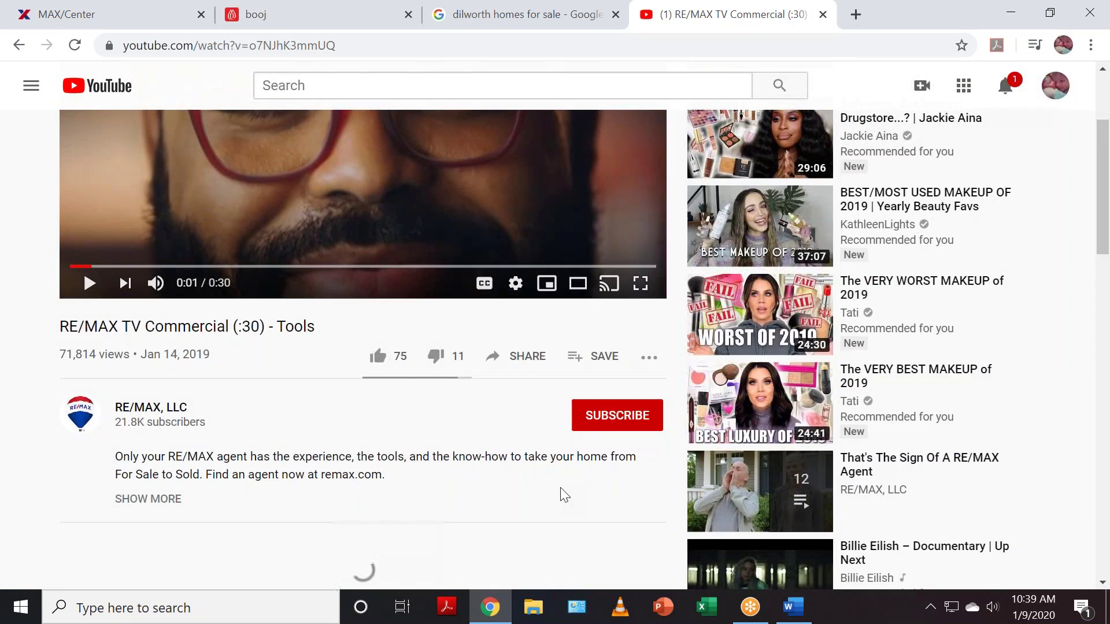
pyautogui.scroll(3, 560, 495)
pyautogui.moveTo(775, 199)
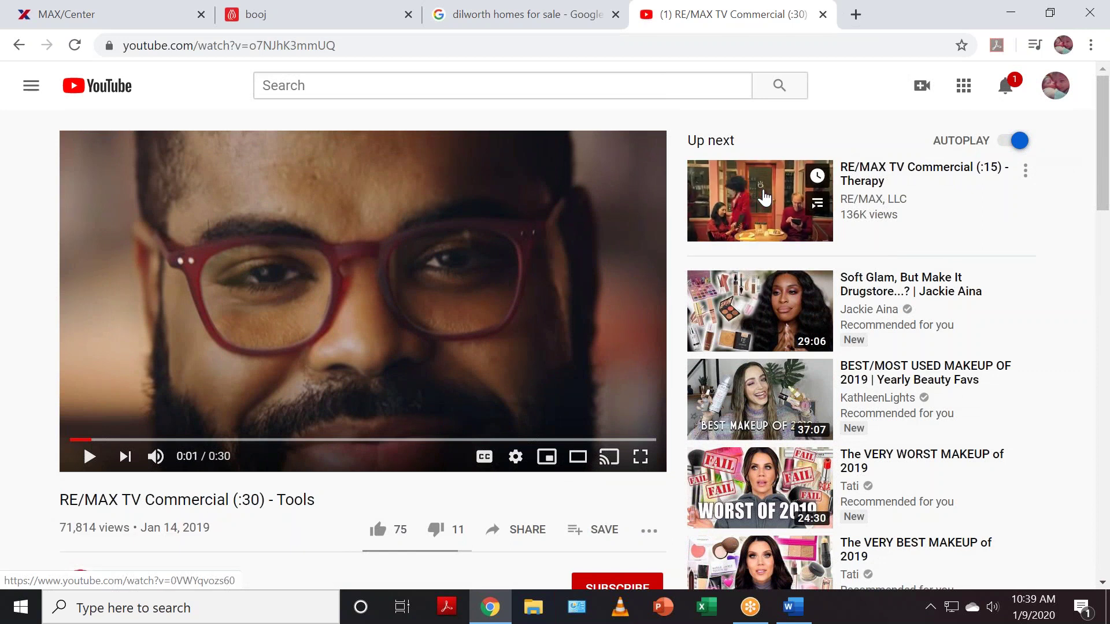
pyautogui.click(764, 198)
pyautogui.click(354, 322)
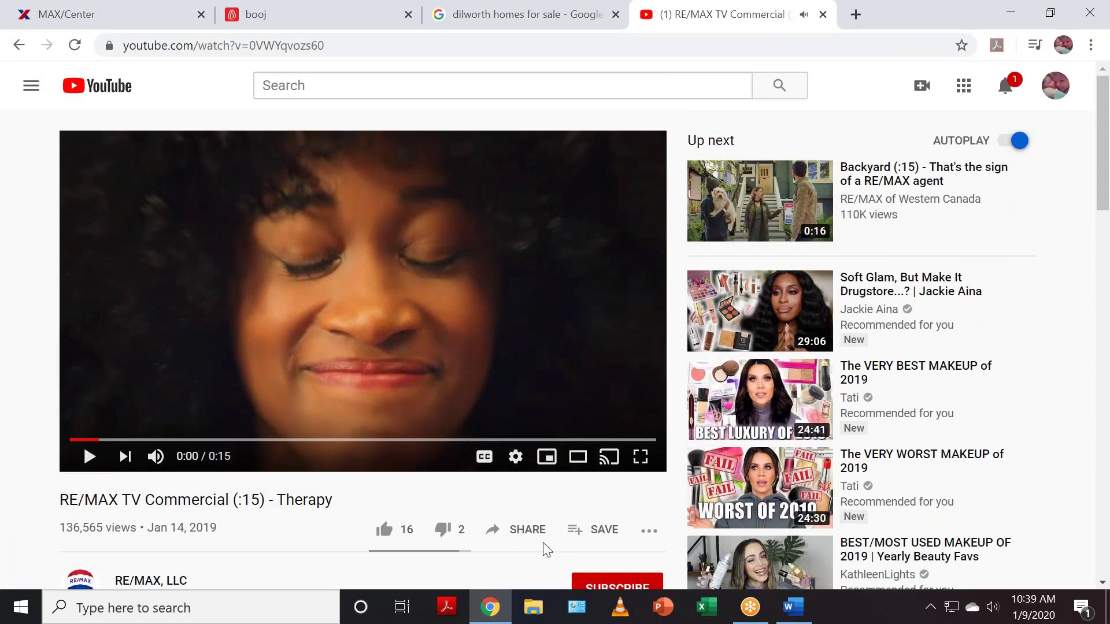
pyautogui.click(525, 537)
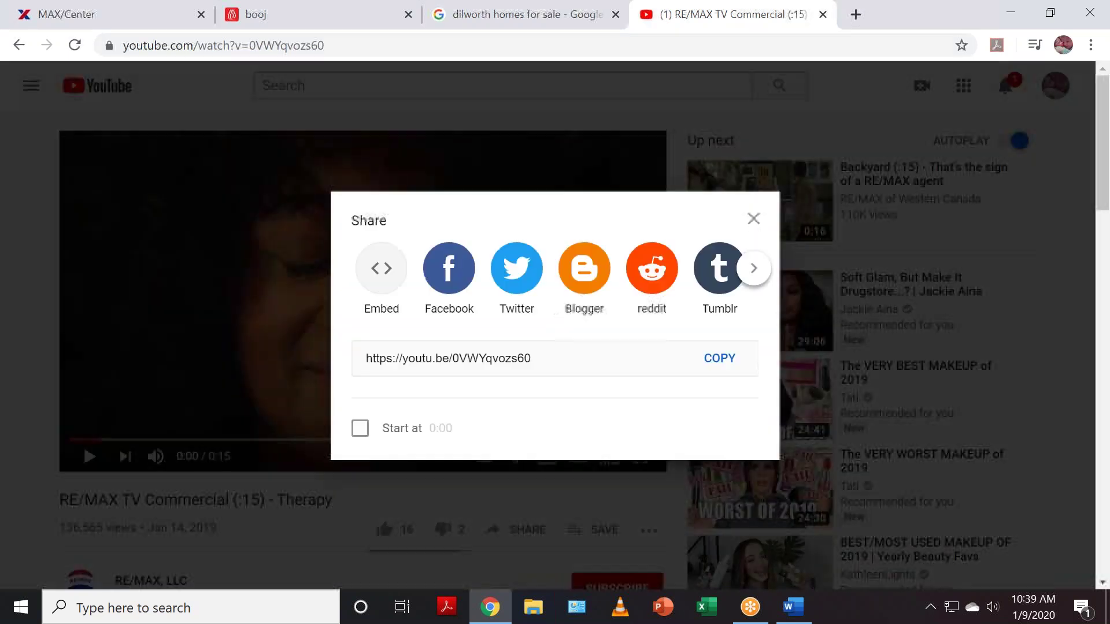
pyautogui.click(485, 351)
pyautogui.click(713, 359)
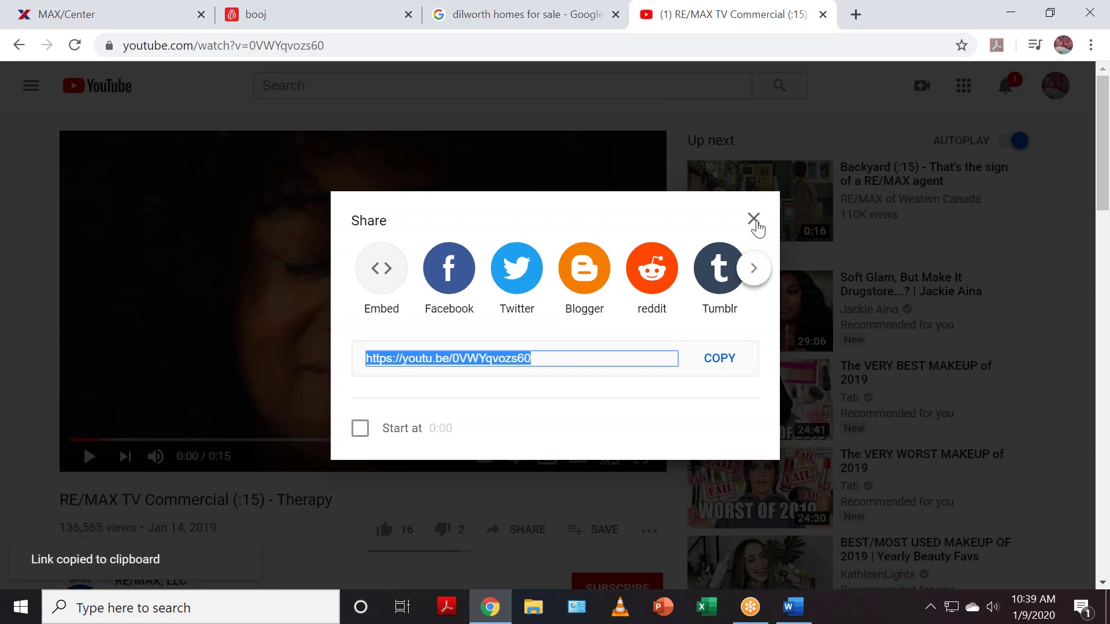
pyautogui.click(754, 219)
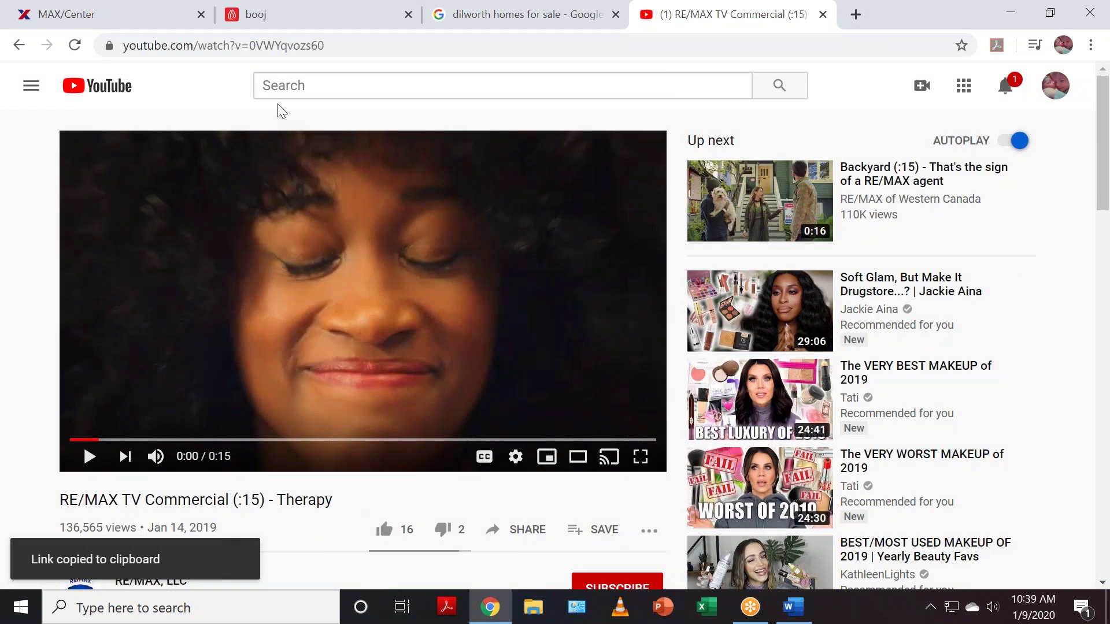
pyautogui.click(272, 14)
# - Save a video item titled 'RE/MAX Therapy!' with the pasted Therapy link as Video URL
pyautogui.click(67, 183)
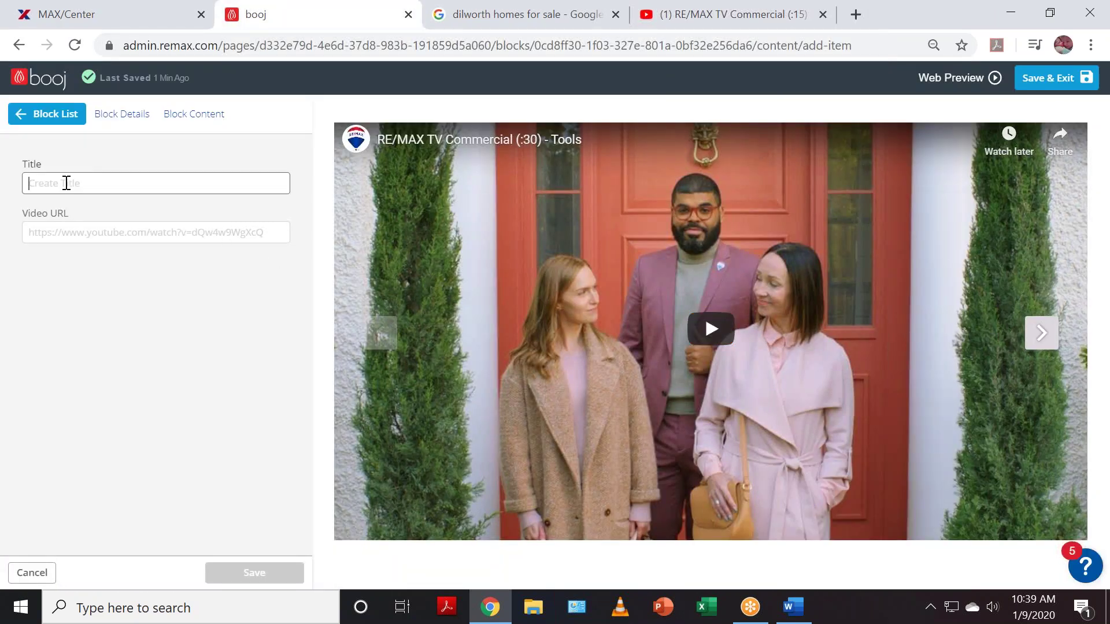
pyautogui.write('Therapy')
pyautogui.press('Home')
pyautogui.write('RE/MAX')
pyautogui.press('End')
pyautogui.write('!')
pyautogui.click(88, 228)
pyautogui.hotkey('ctrl', 'v')
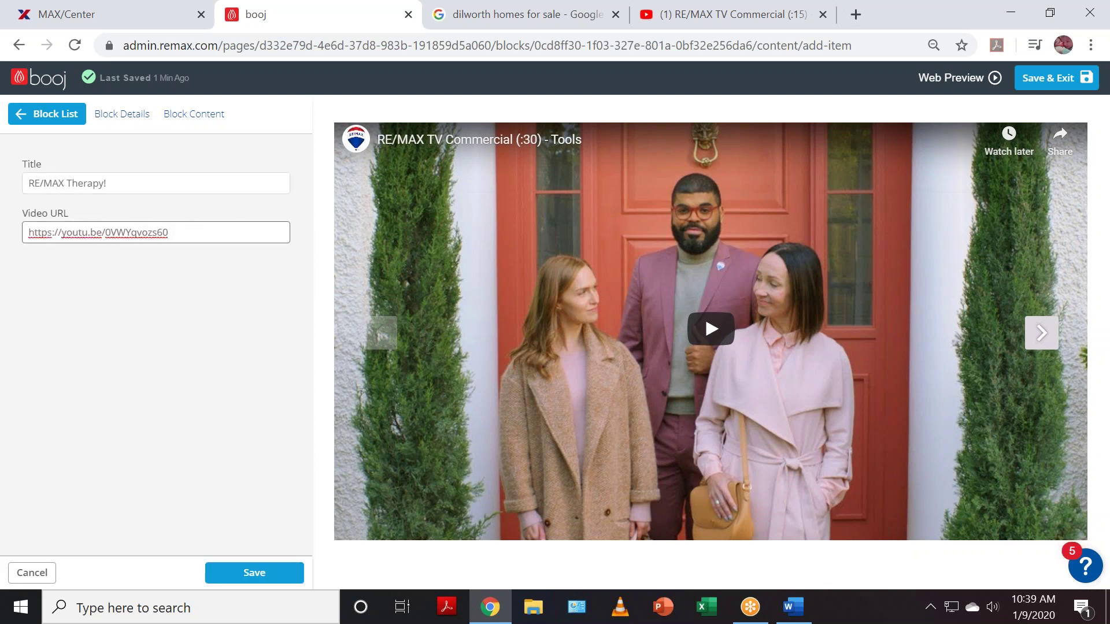
pyautogui.click(251, 575)
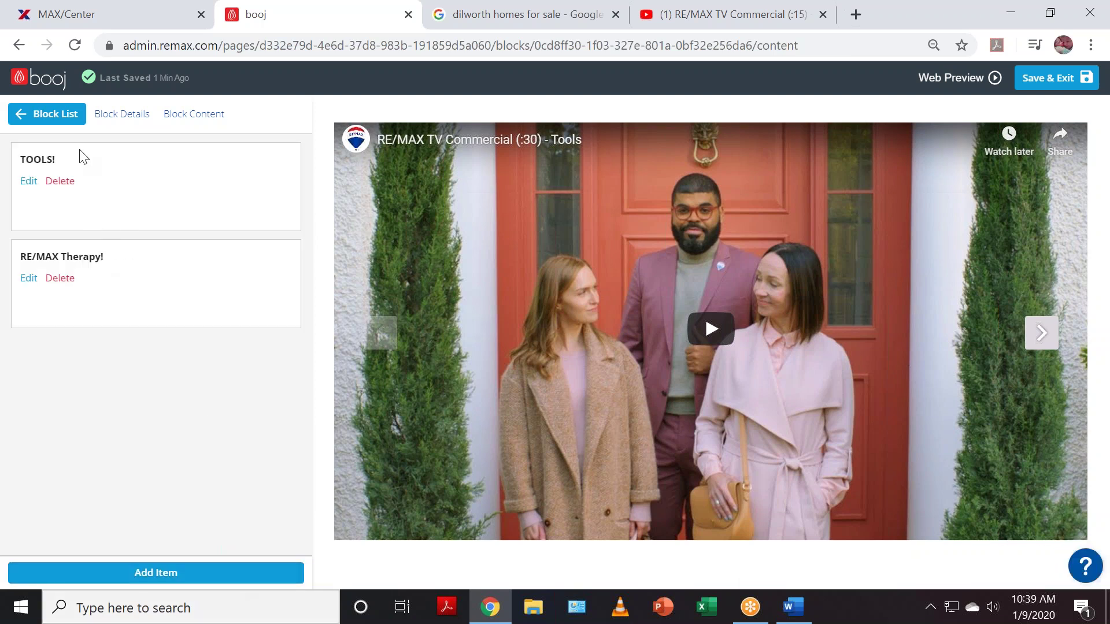
pyautogui.click(769, 12)
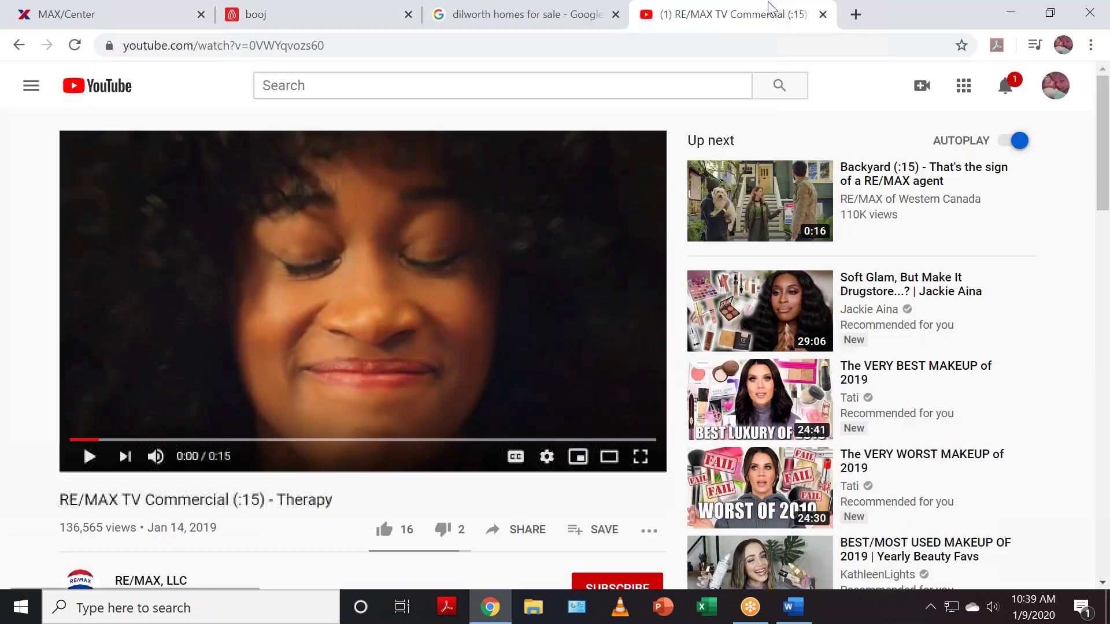
# - Open the Backyard (:15) - That's the sign of a RE/MAX agent video and copy its short link
pyautogui.click(762, 211)
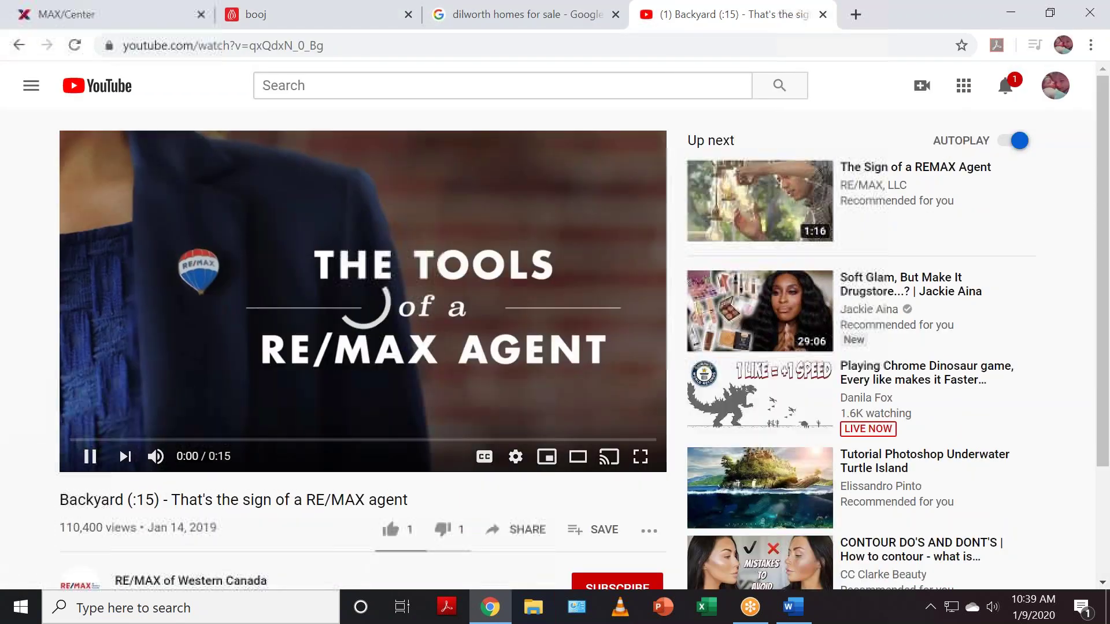
pyautogui.click(208, 359)
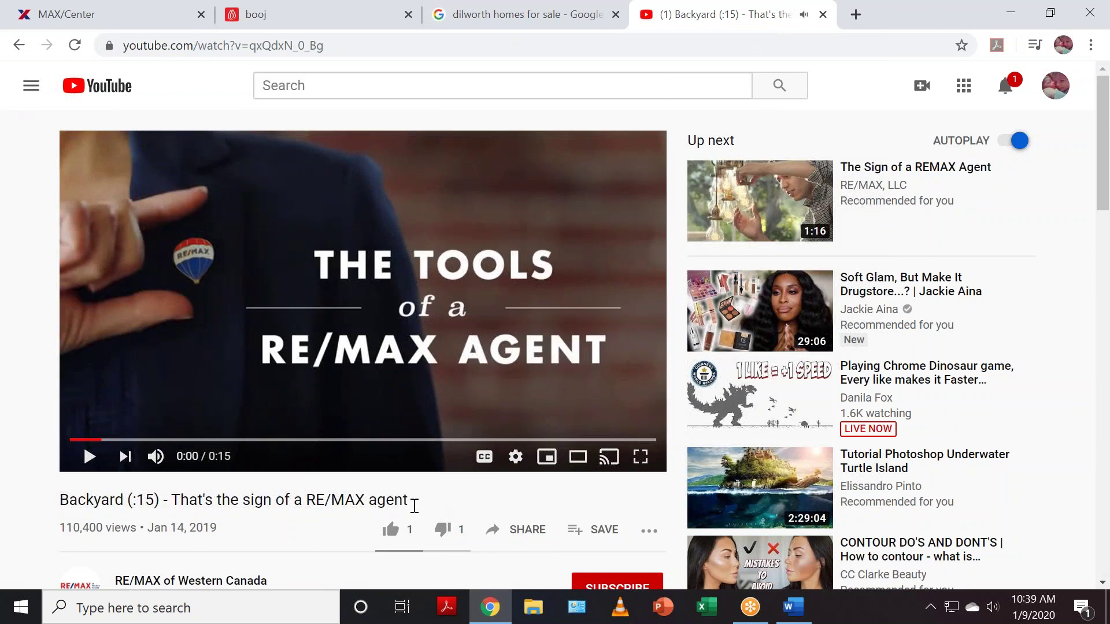
pyautogui.click(521, 532)
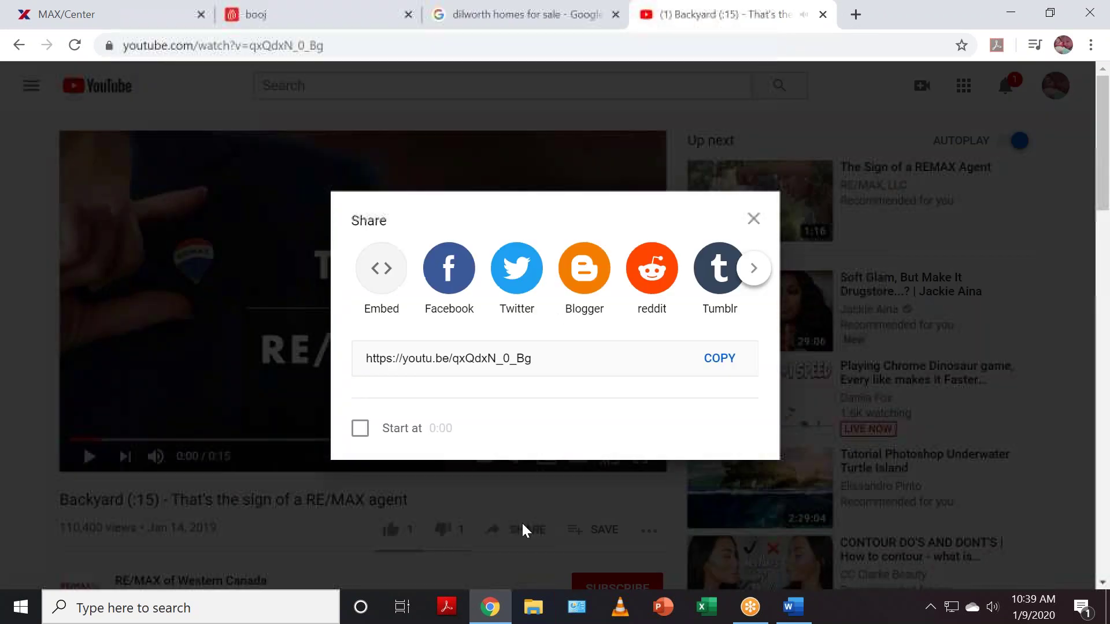
pyautogui.click(552, 359)
pyautogui.click(734, 364)
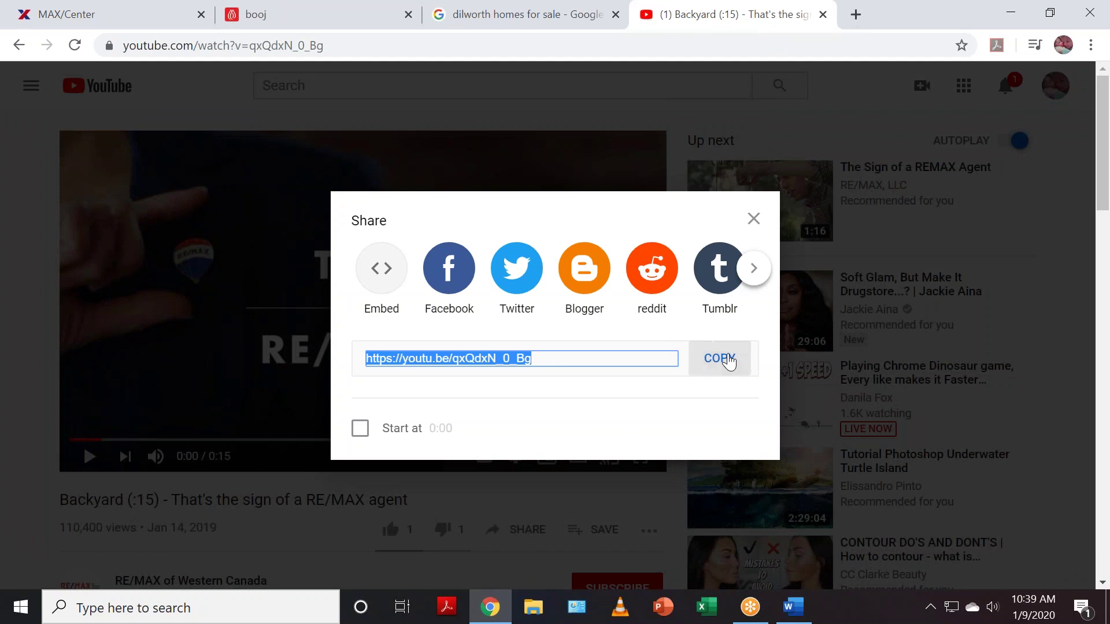
pyautogui.click(754, 218)
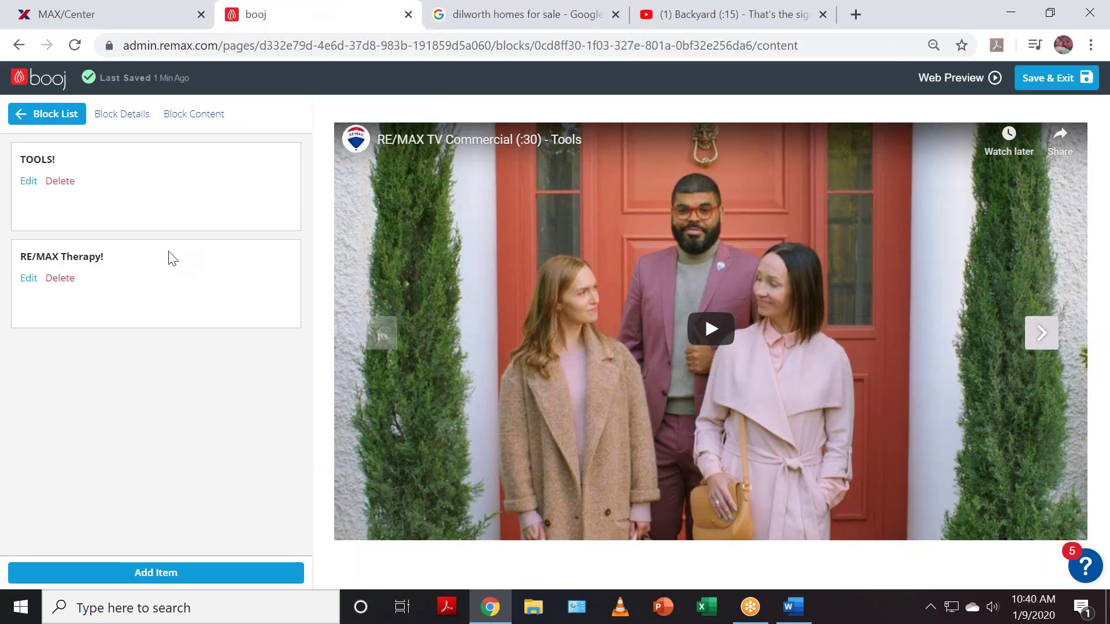
# - Add and save a third item titled 'RE/MAX Video' using the pasted Backyard link
pyautogui.click(157, 579)
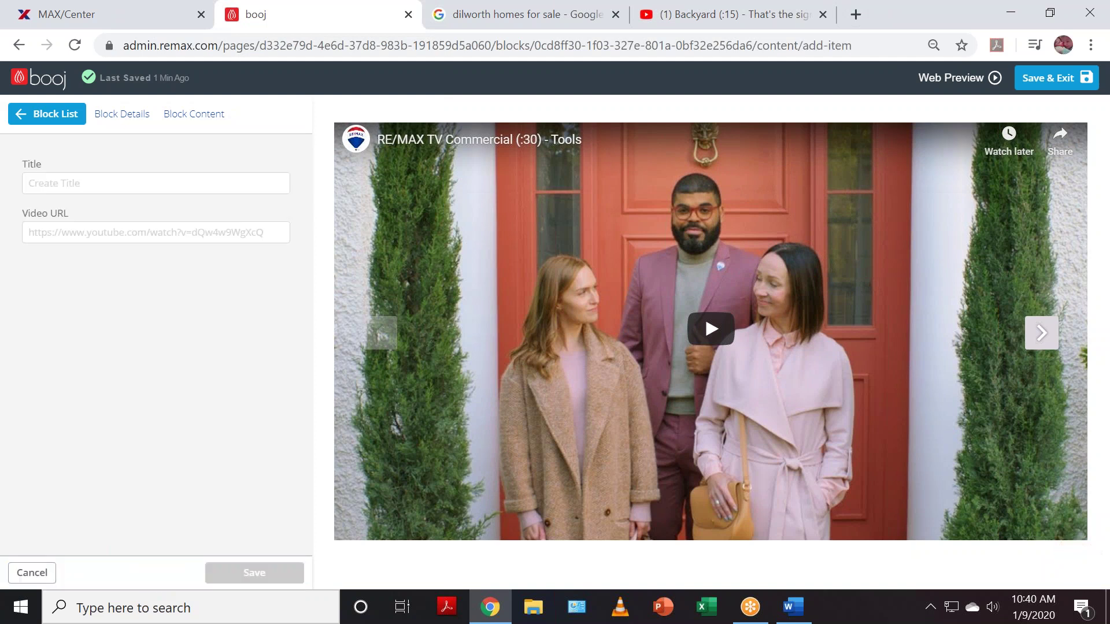
pyautogui.click(106, 231)
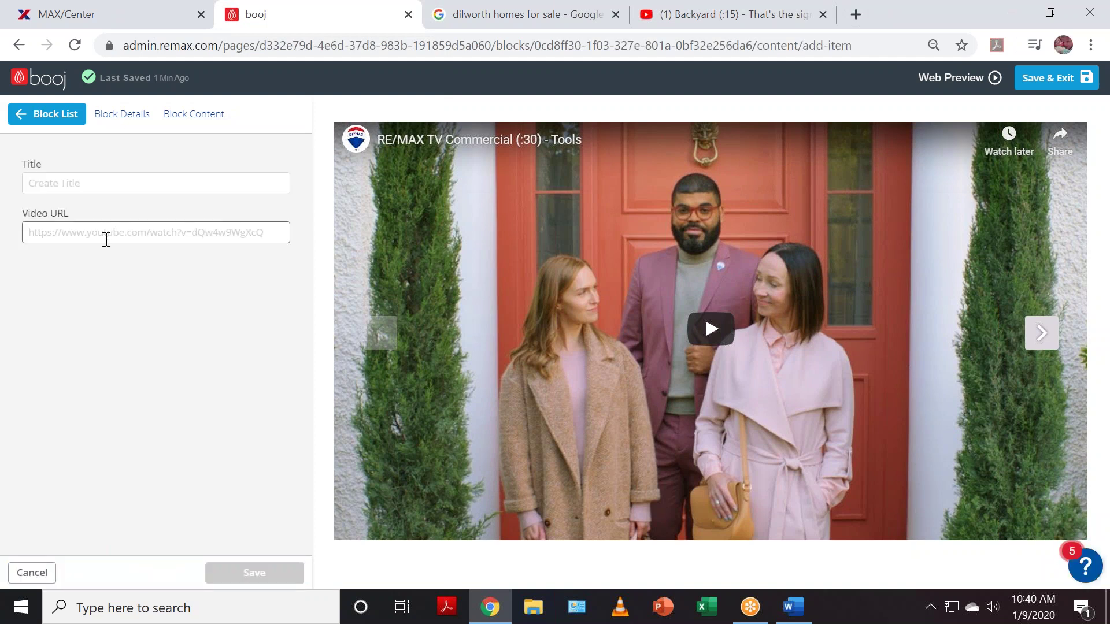
pyautogui.hotkey('ctrl', 'v')
pyautogui.click(85, 176)
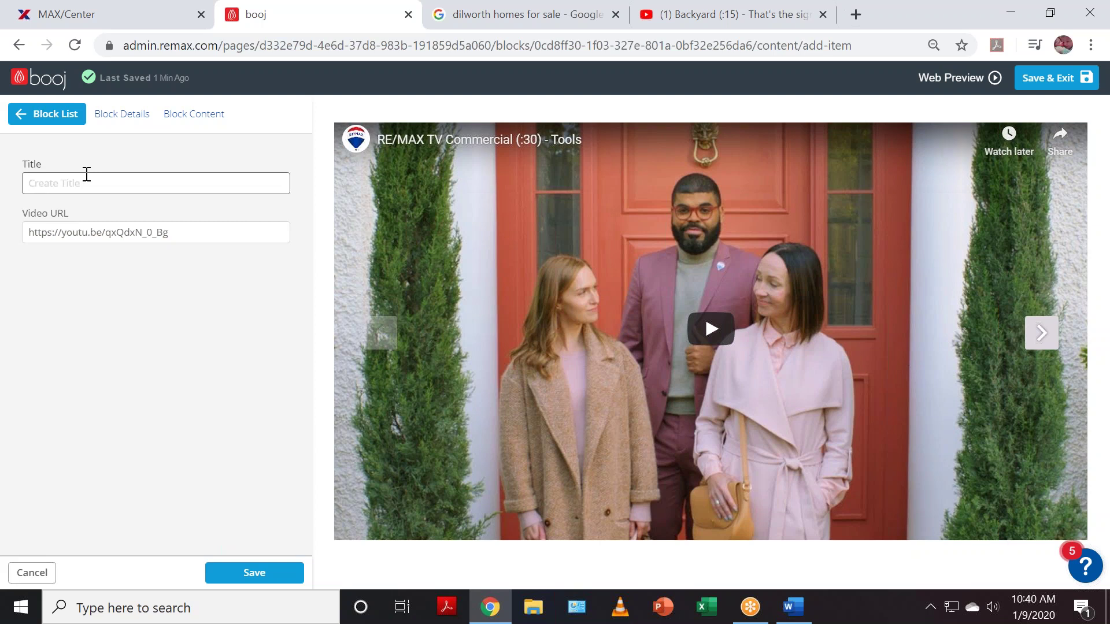
pyautogui.write('RE')
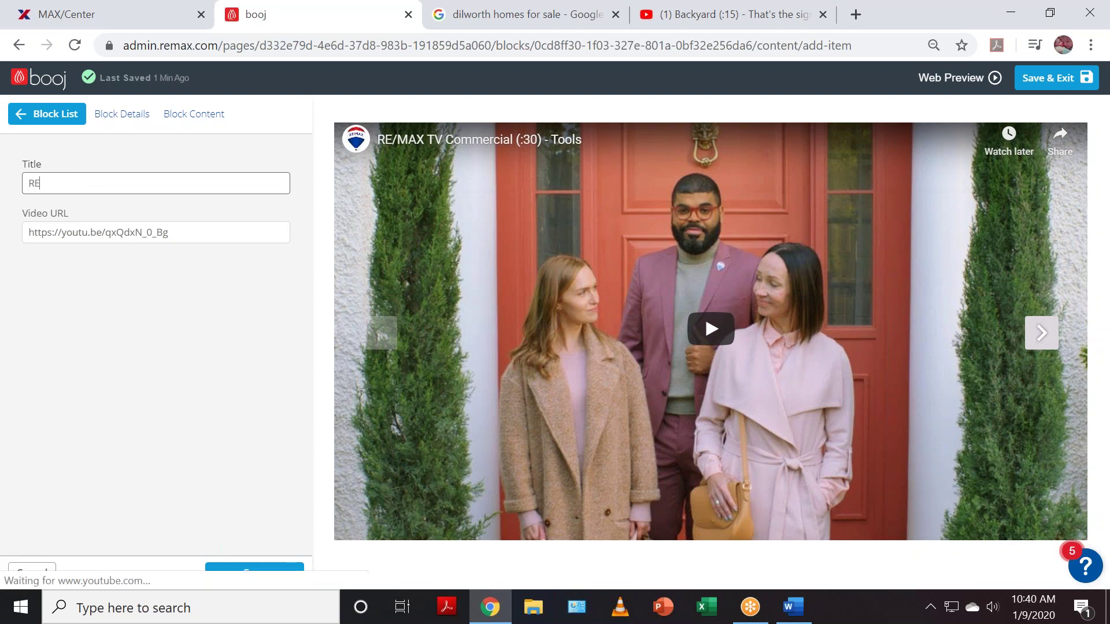
pyautogui.write('/MAX Video')
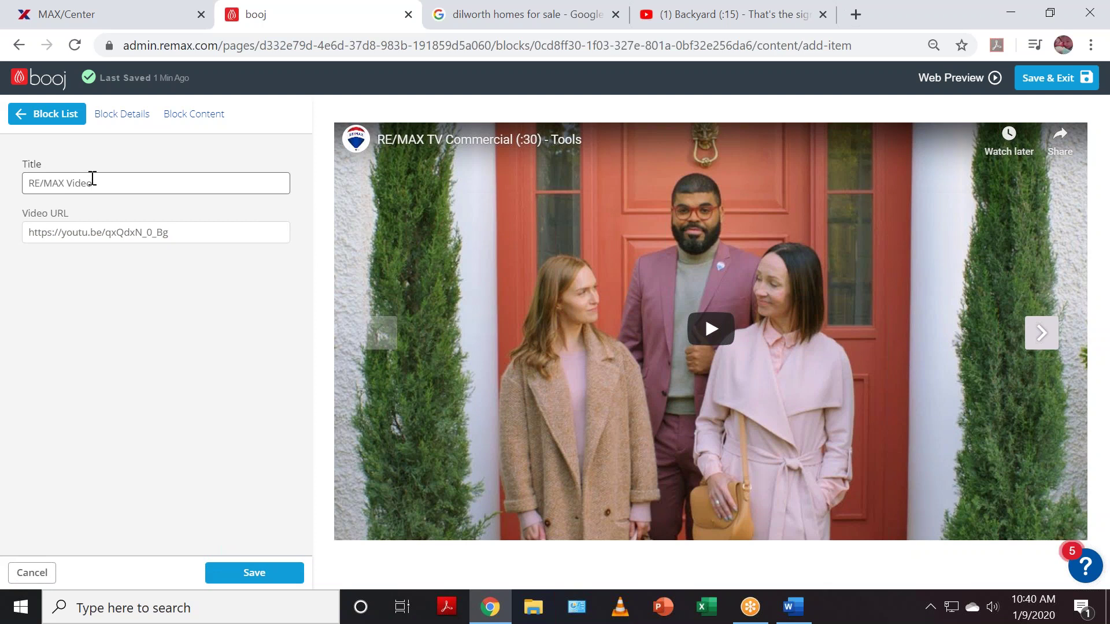
pyautogui.click(257, 573)
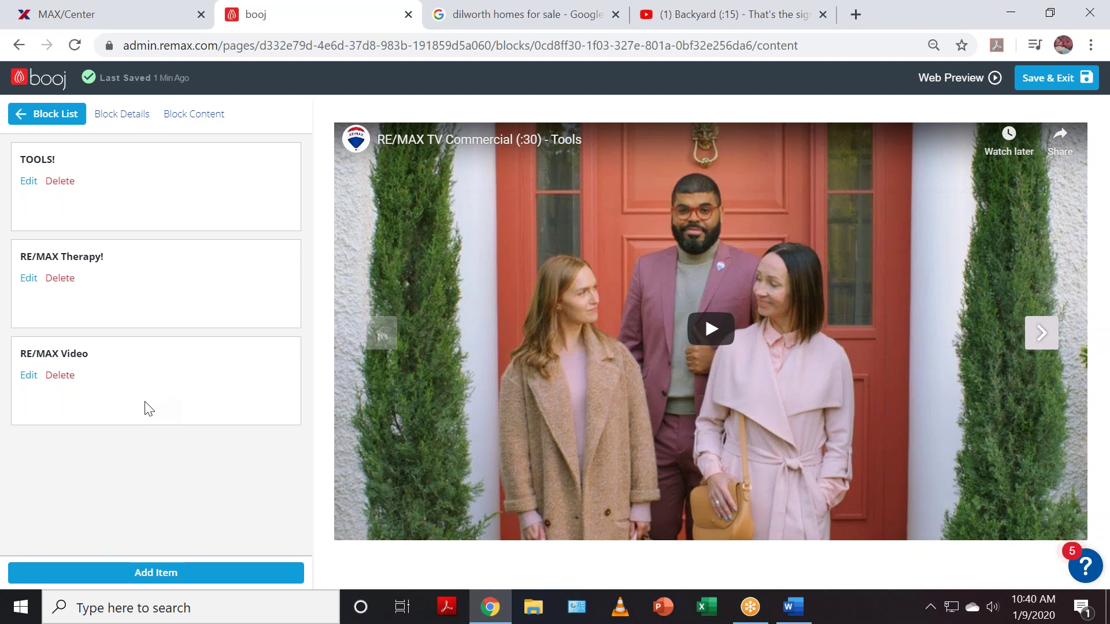
# - Publish the Video Slideshow block and advance its preview through the commercials
pyautogui.click(49, 118)
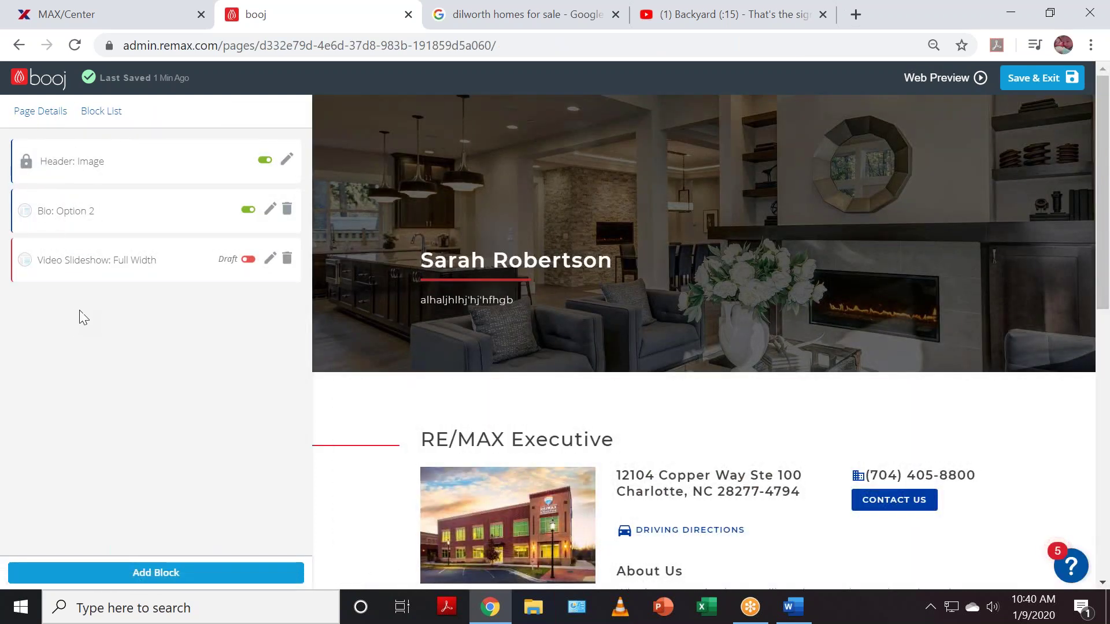
pyautogui.click(247, 260)
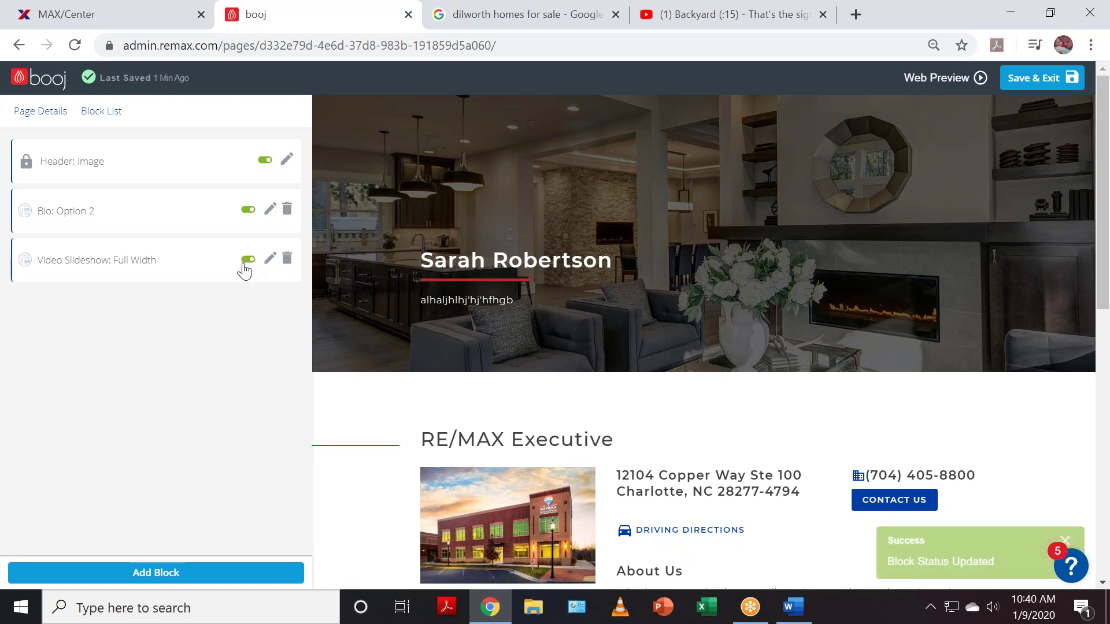
pyautogui.scroll(-10, 743, 383)
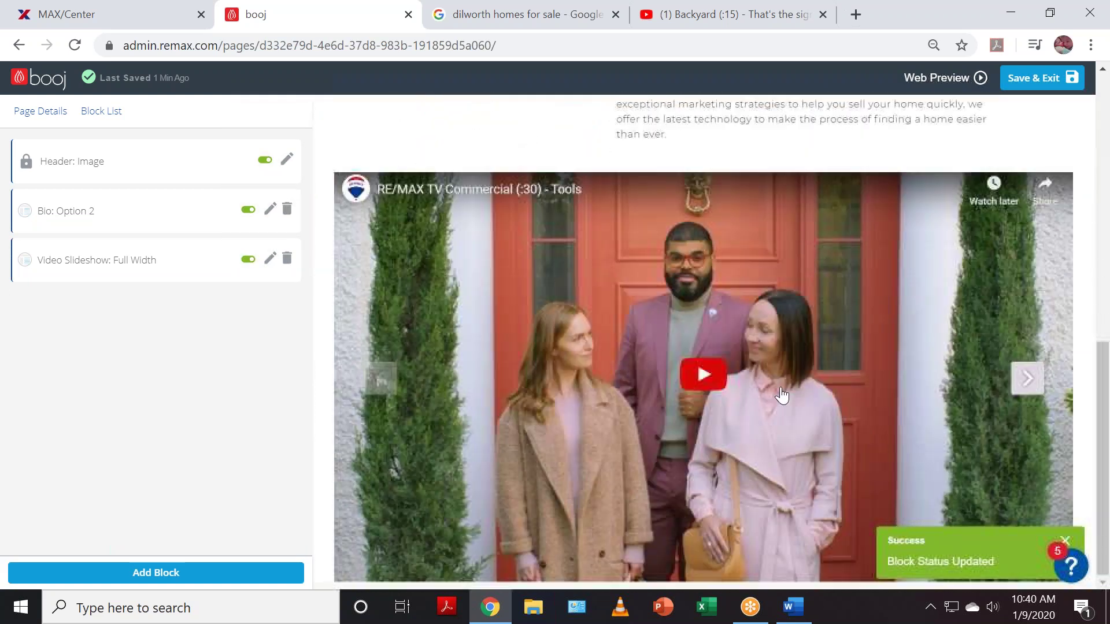
pyautogui.click(1027, 376)
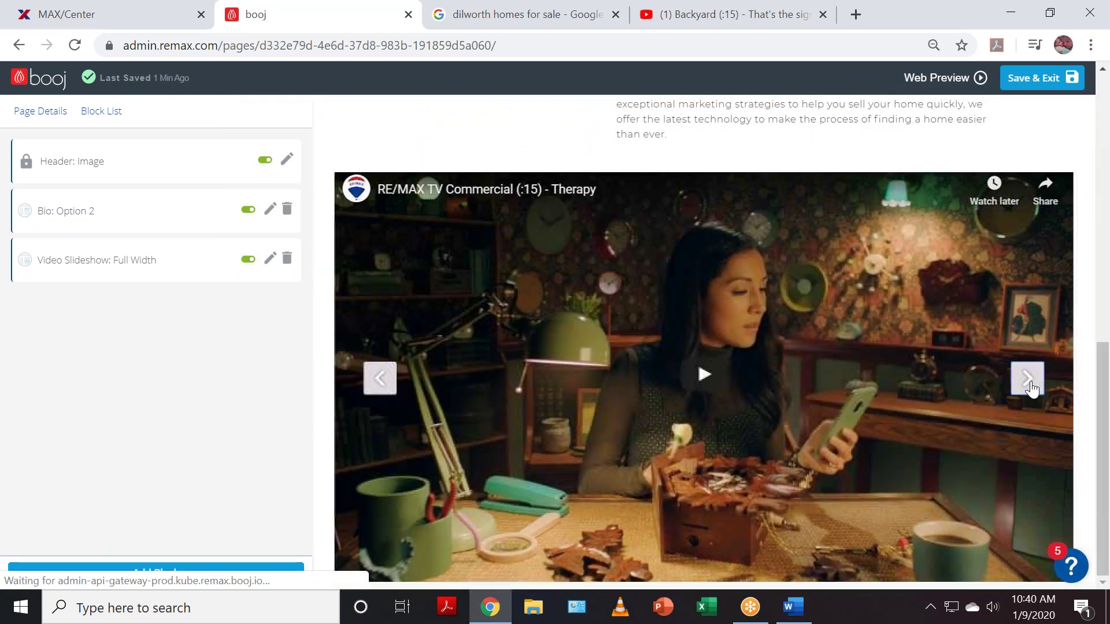
pyautogui.click(1028, 377)
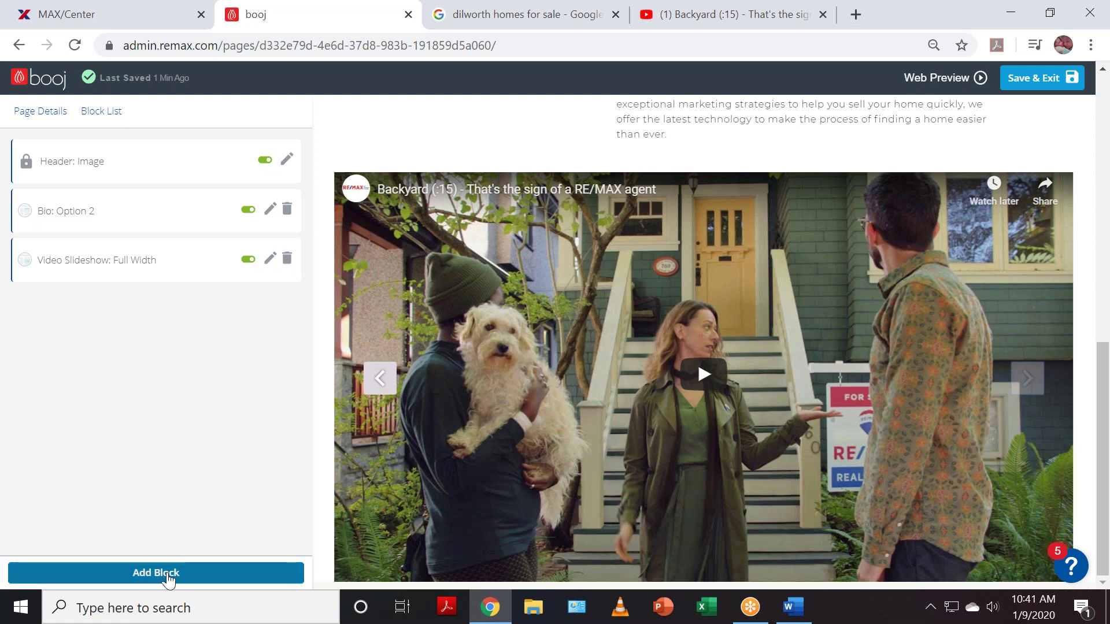
# - Add a new Social Media block from the block-type chooser
pyautogui.click(168, 575)
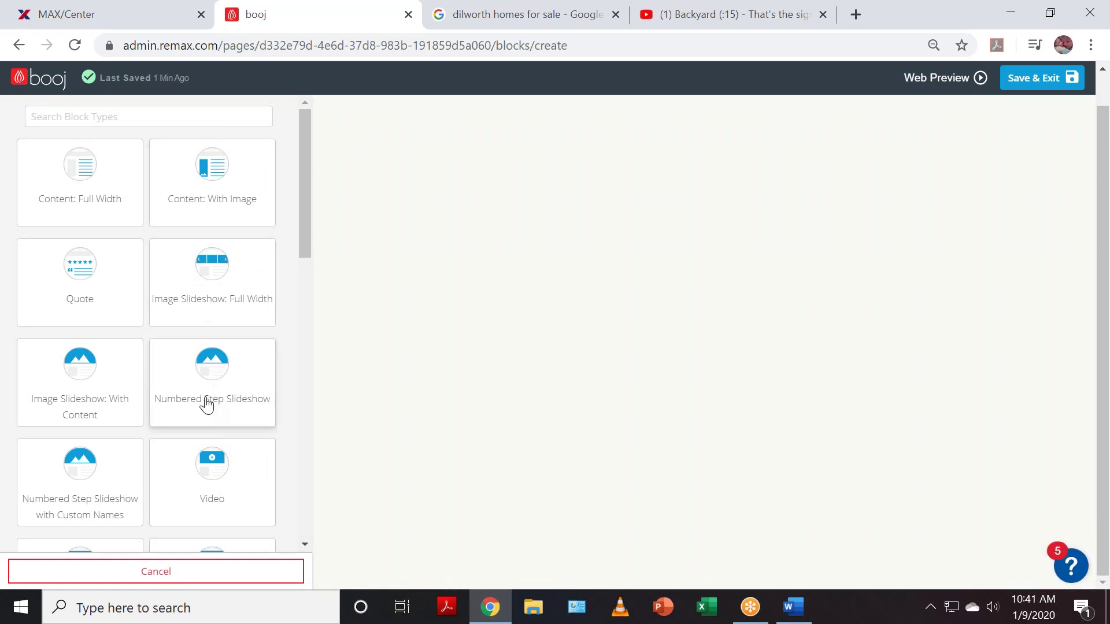
pyautogui.scroll(-5, 207, 404)
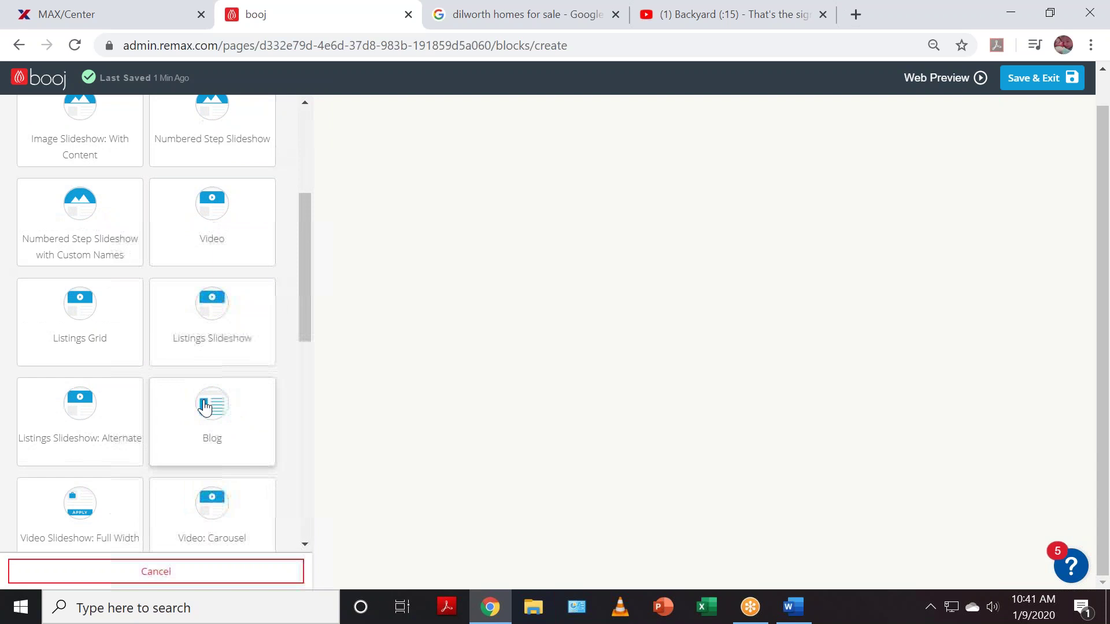
pyautogui.scroll(-5, 205, 404)
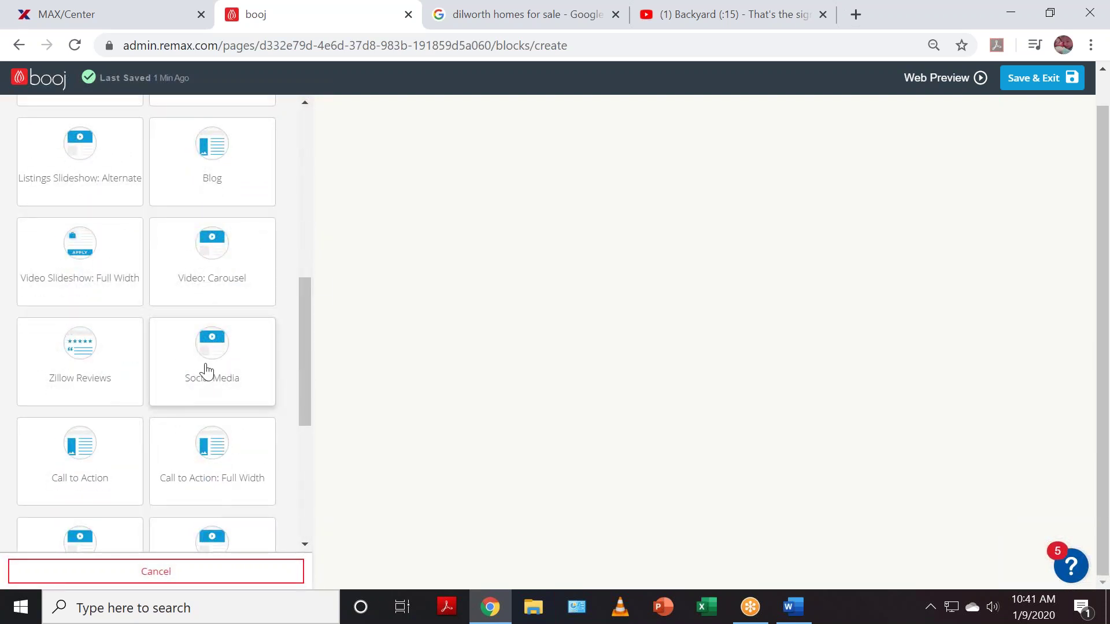
pyautogui.click(201, 384)
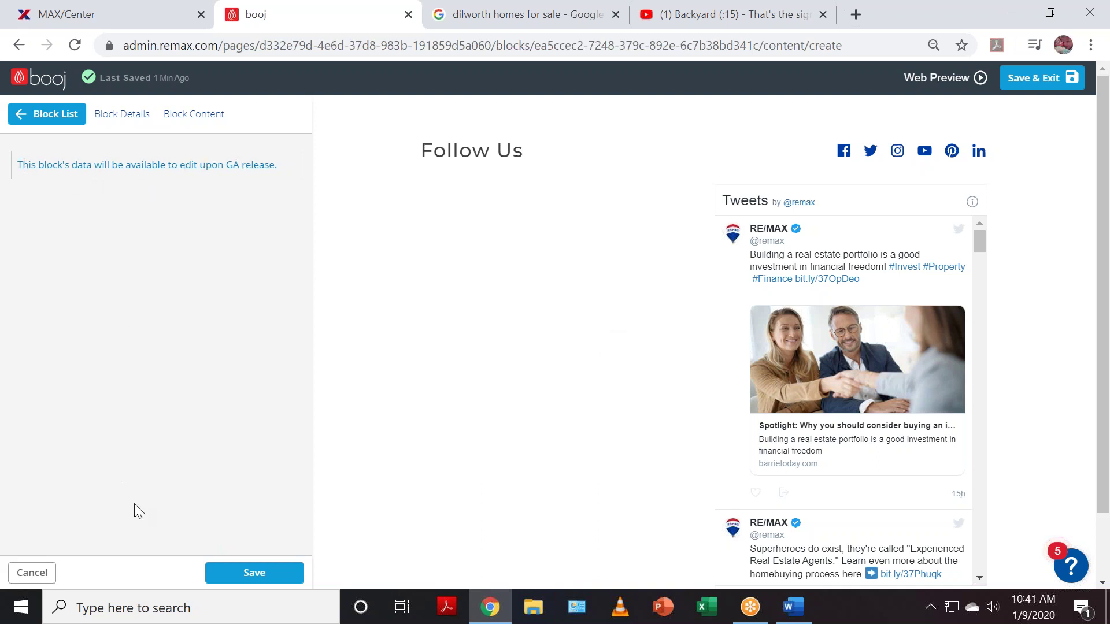
# - Save the Social Media block, switching it live and back to Draft, then view Follow Us
pyautogui.click(273, 575)
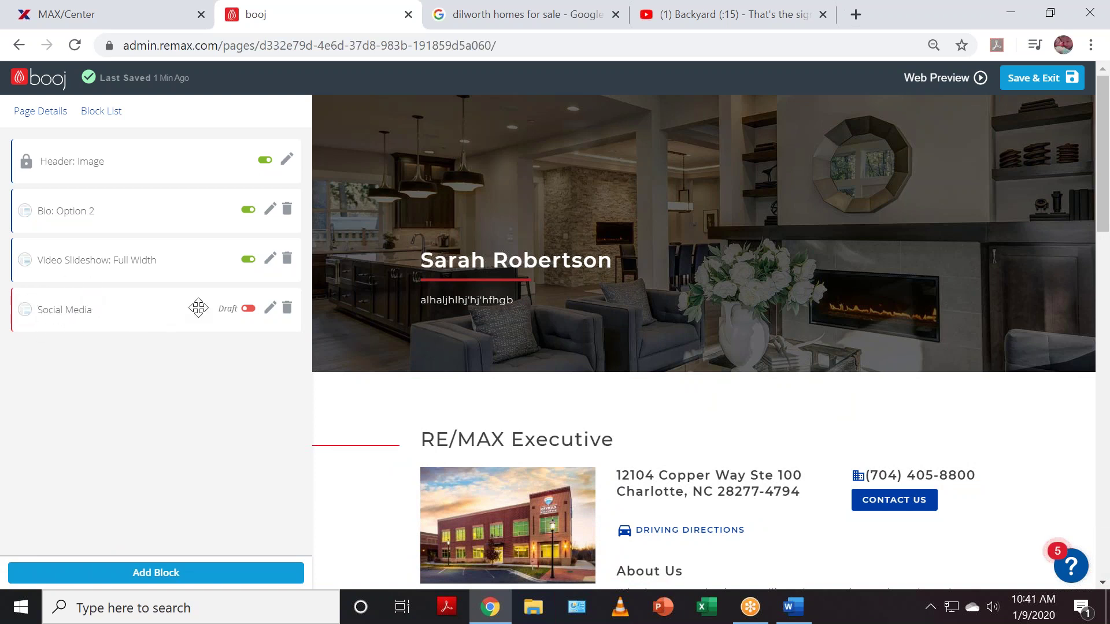
pyautogui.click(249, 309)
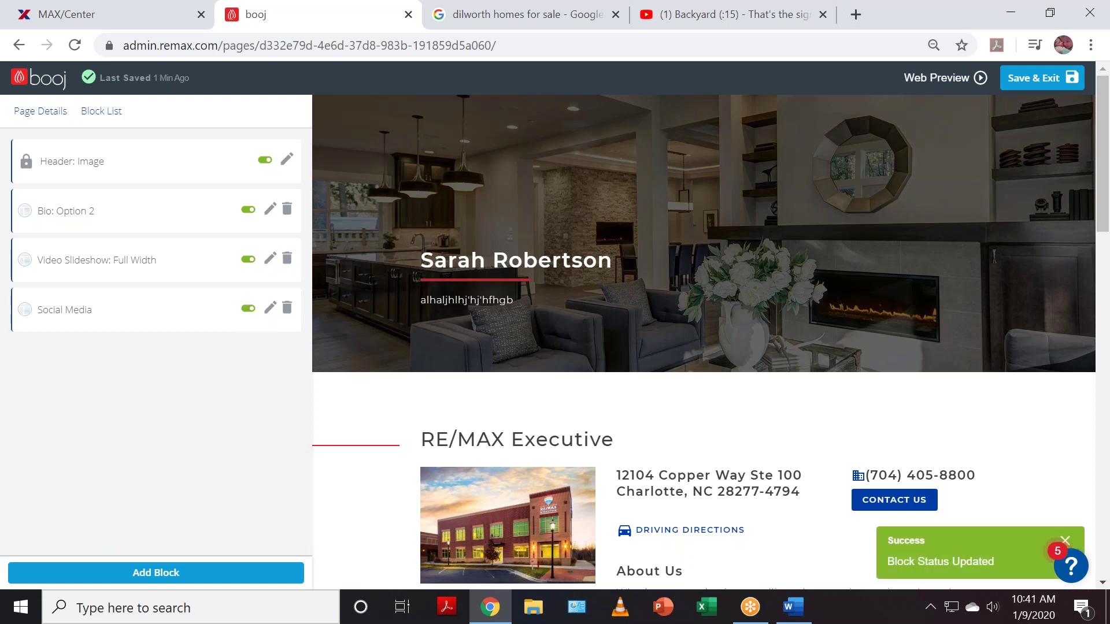
pyautogui.click(248, 309)
pyautogui.scroll(-15, 458, 433)
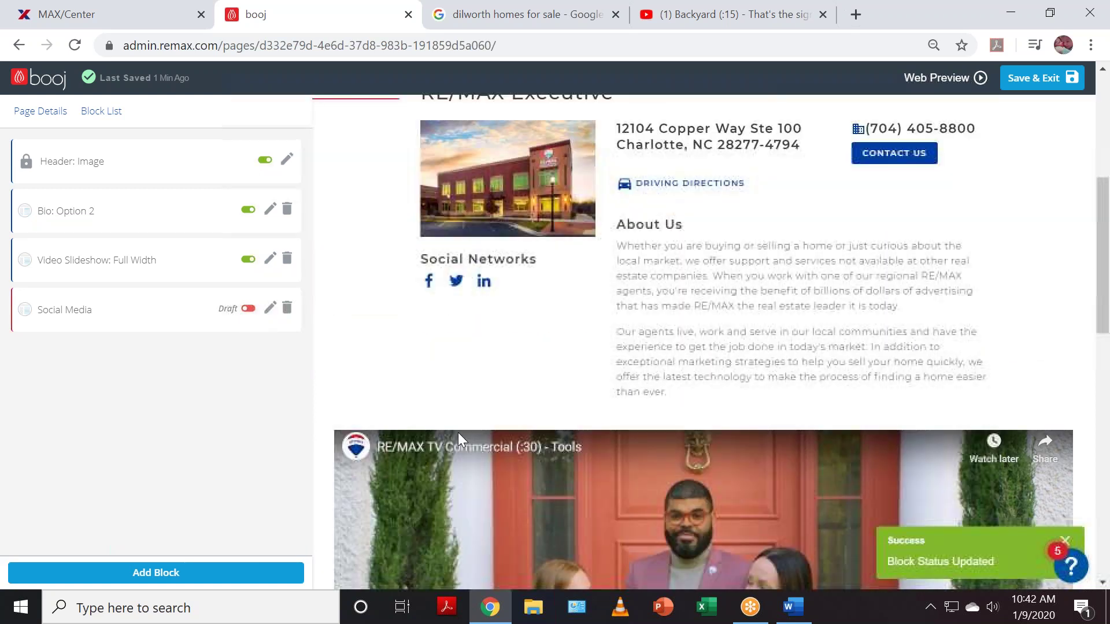
pyautogui.scroll(-2, 448, 451)
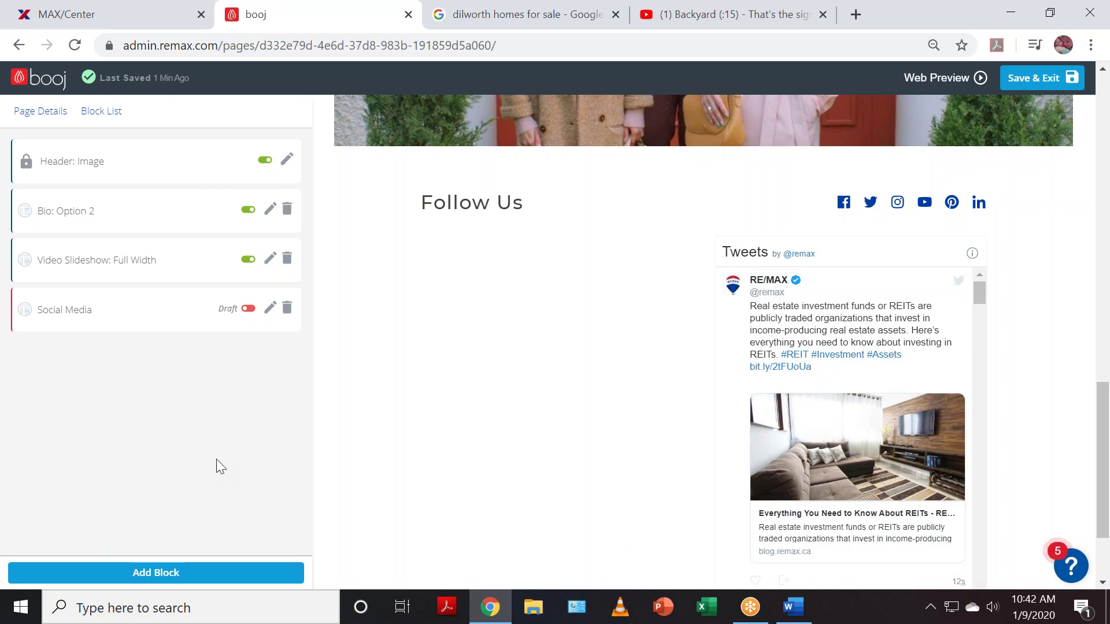
# - Add a new Zillow Reviews block from the block-type list
pyautogui.click(193, 573)
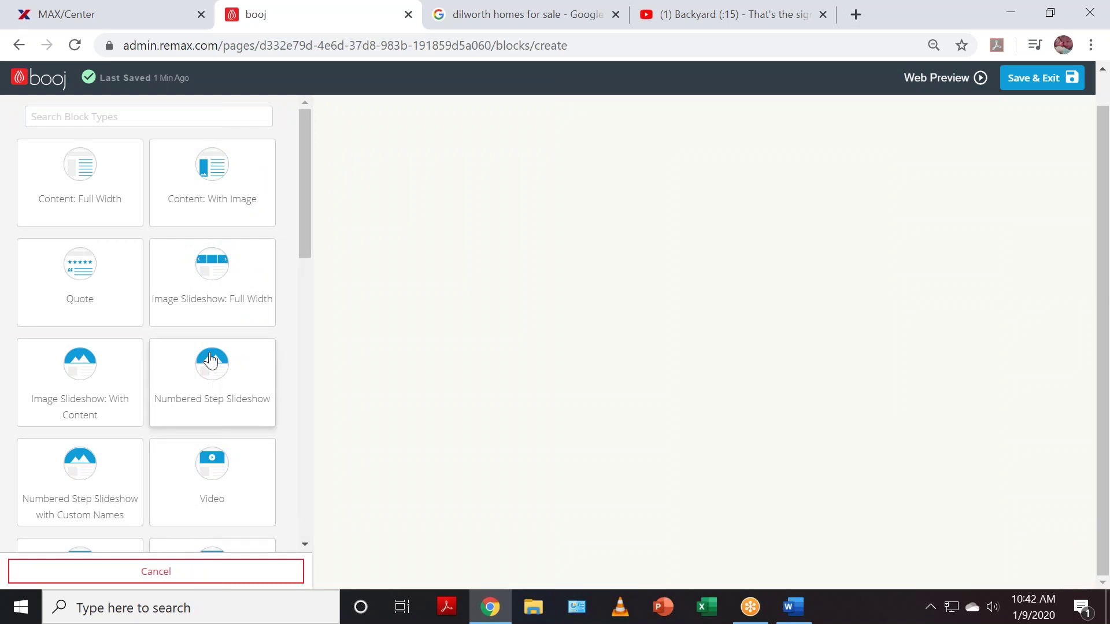
pyautogui.scroll(-1, 210, 359)
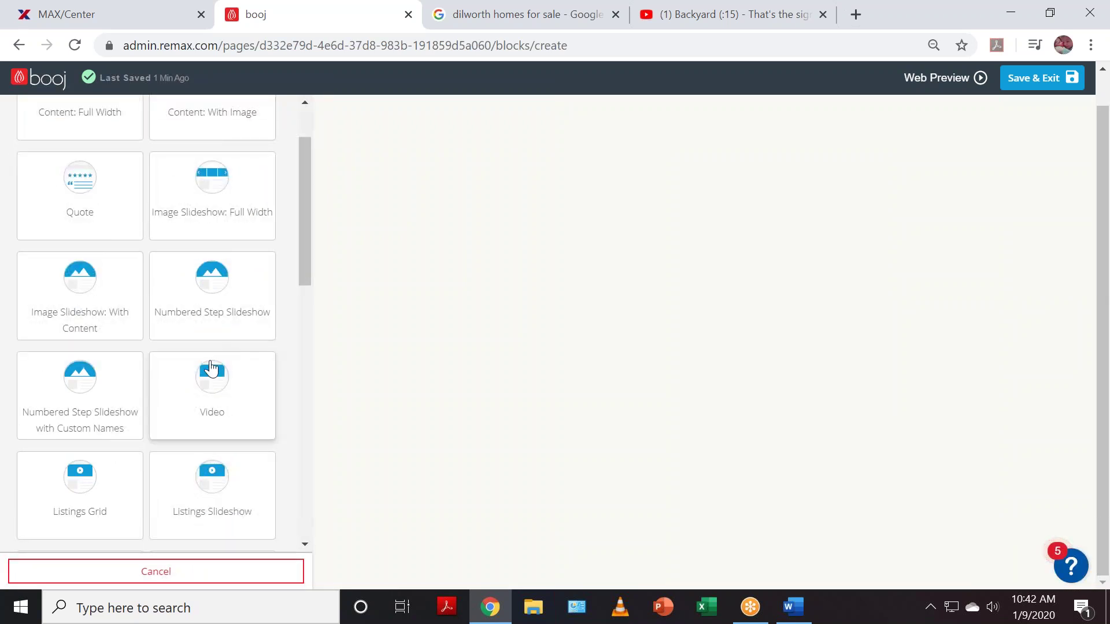
pyautogui.scroll(-4, 210, 367)
pyautogui.scroll(-4, 211, 380)
pyautogui.scroll(-3, 220, 391)
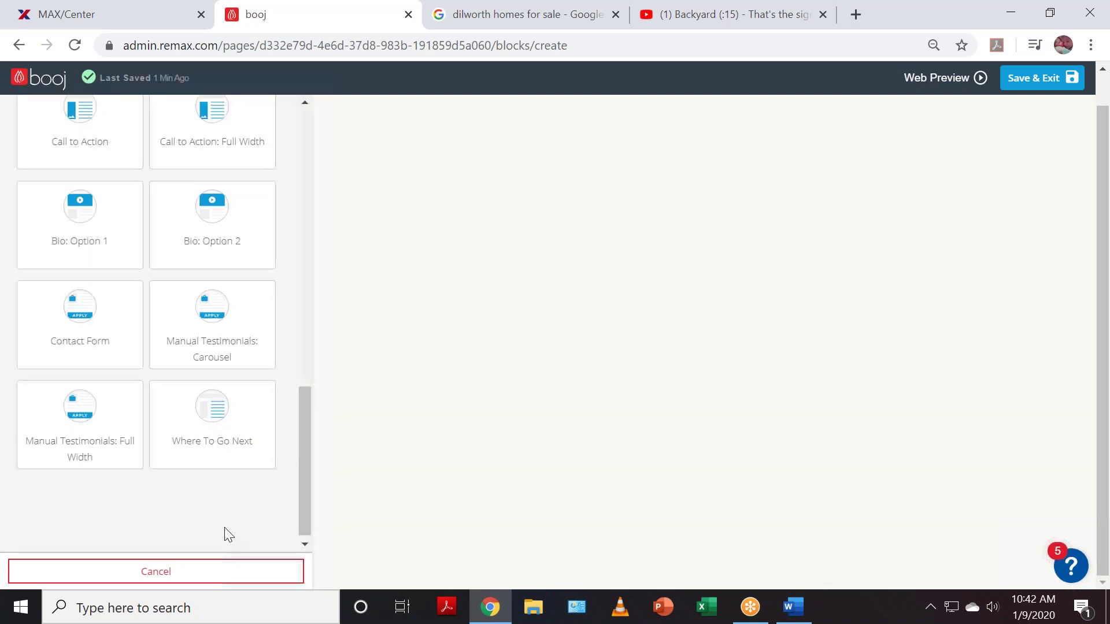
pyautogui.scroll(2, 225, 526)
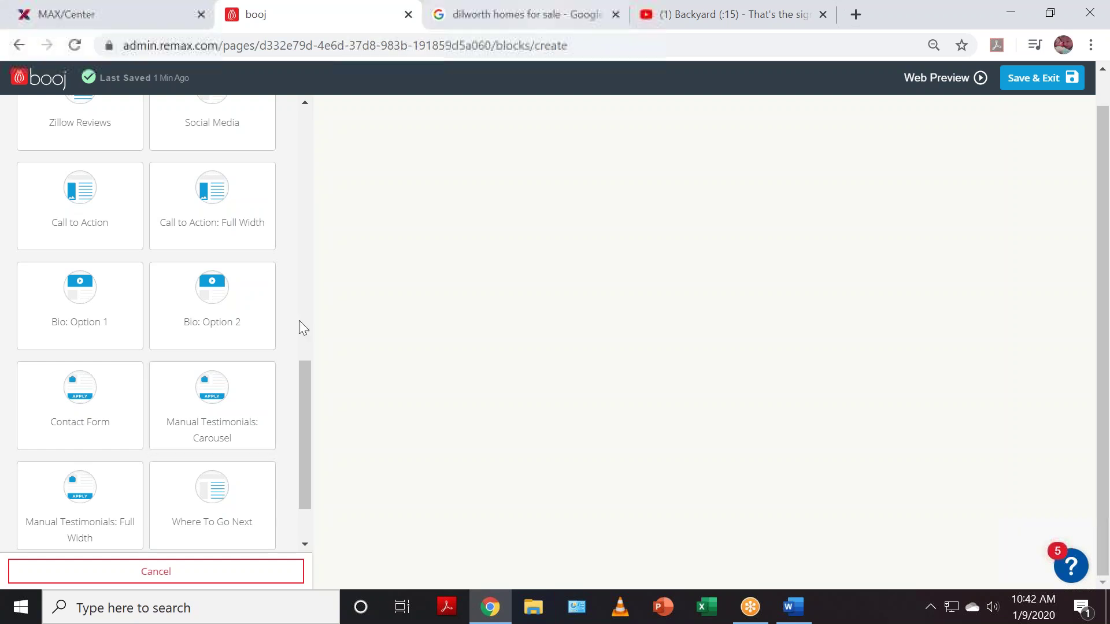
pyautogui.scroll(3, 185, 371)
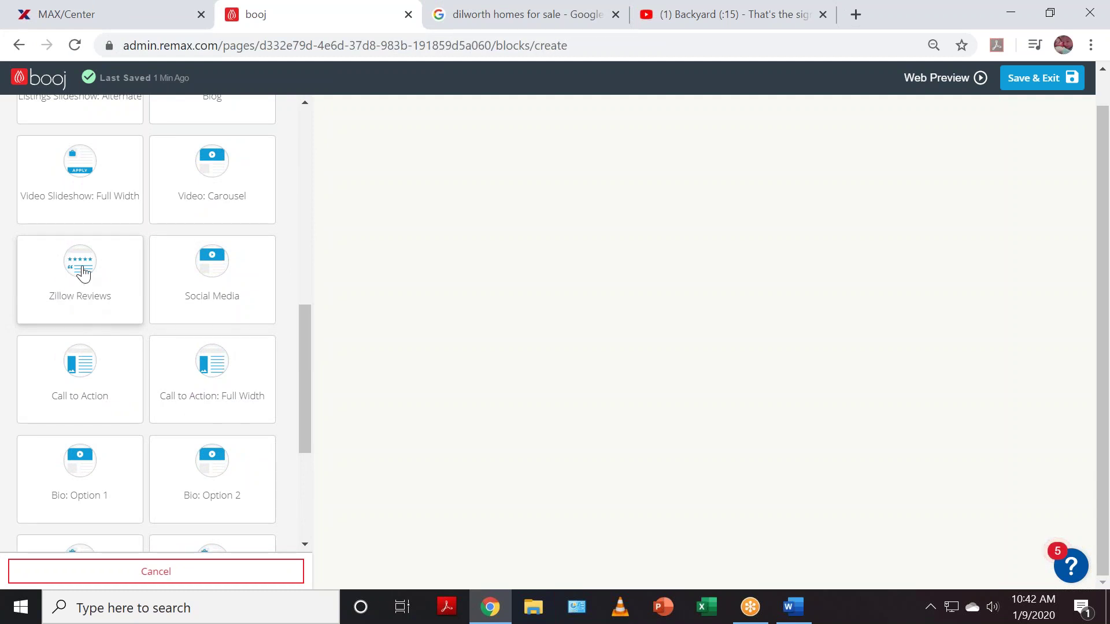
pyautogui.click(83, 273)
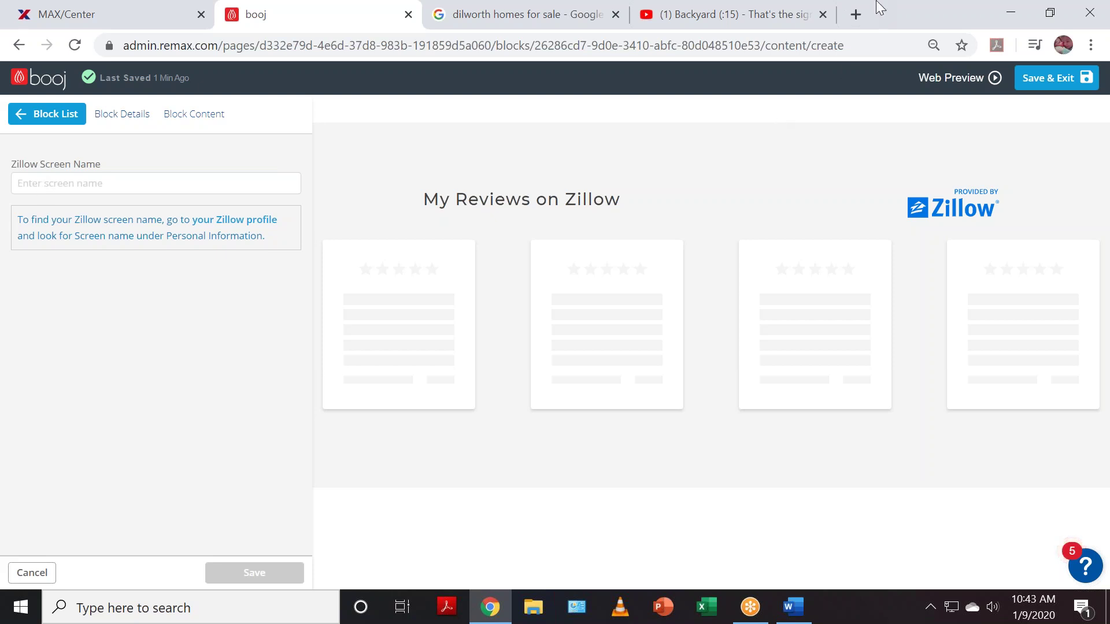
# - In a new tab, search the agent's name plus 'zillow' and check the Charlotte RE/MAX result
pyautogui.click(855, 14)
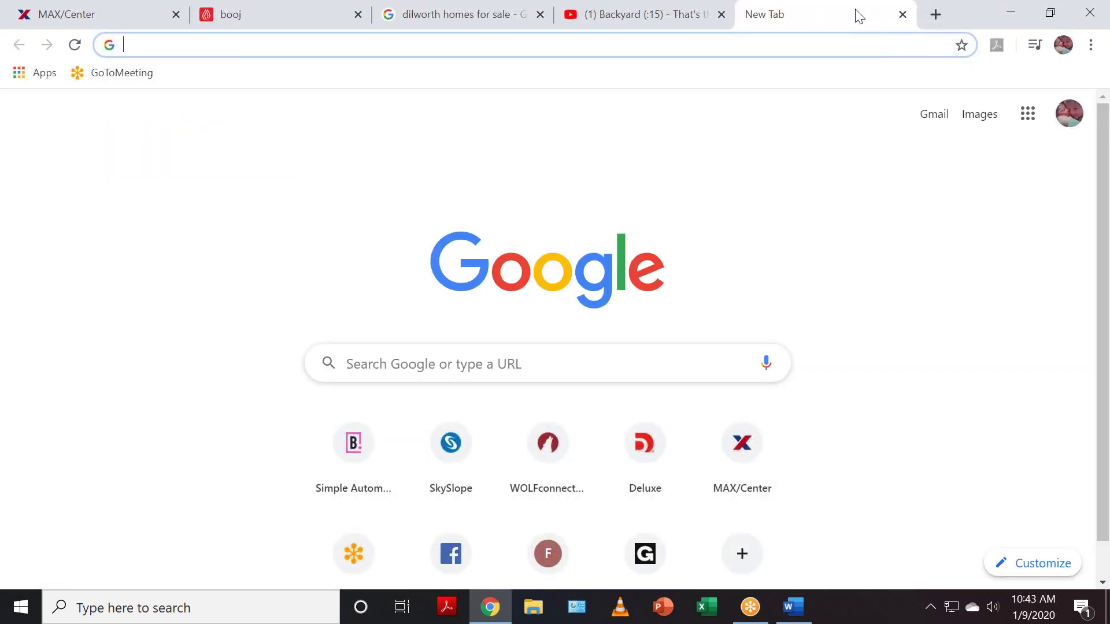
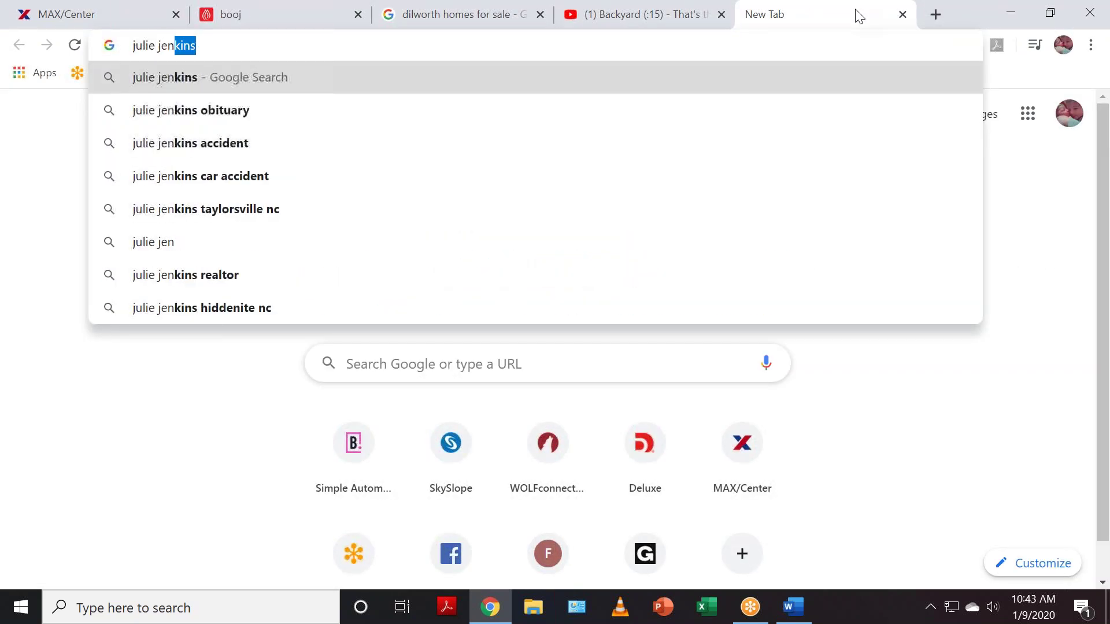
pyautogui.write('w')
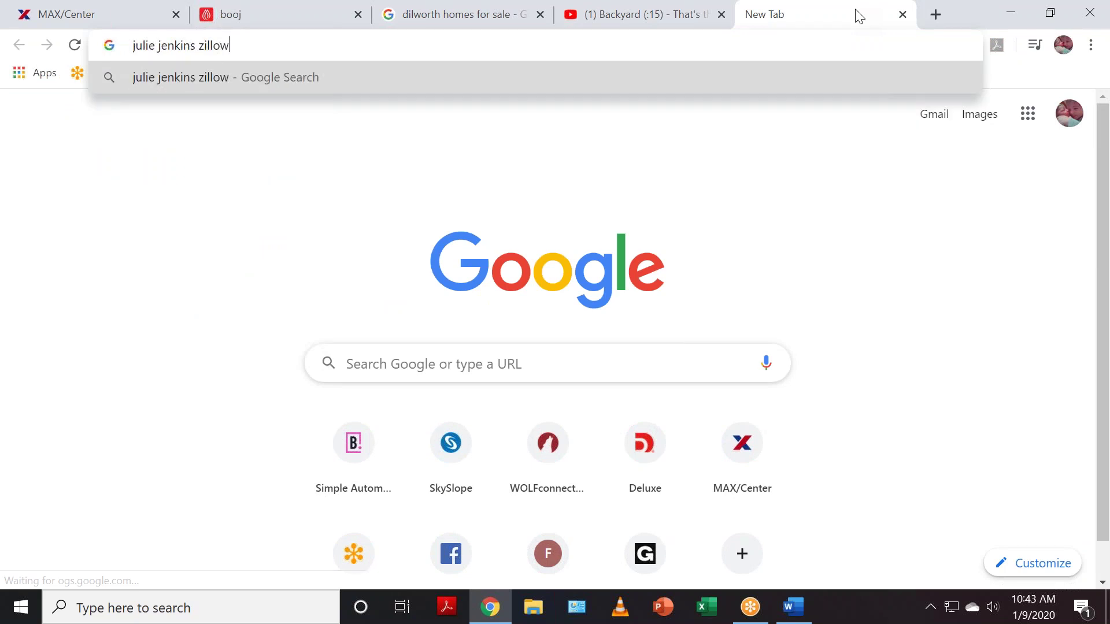
pyautogui.press('Return')
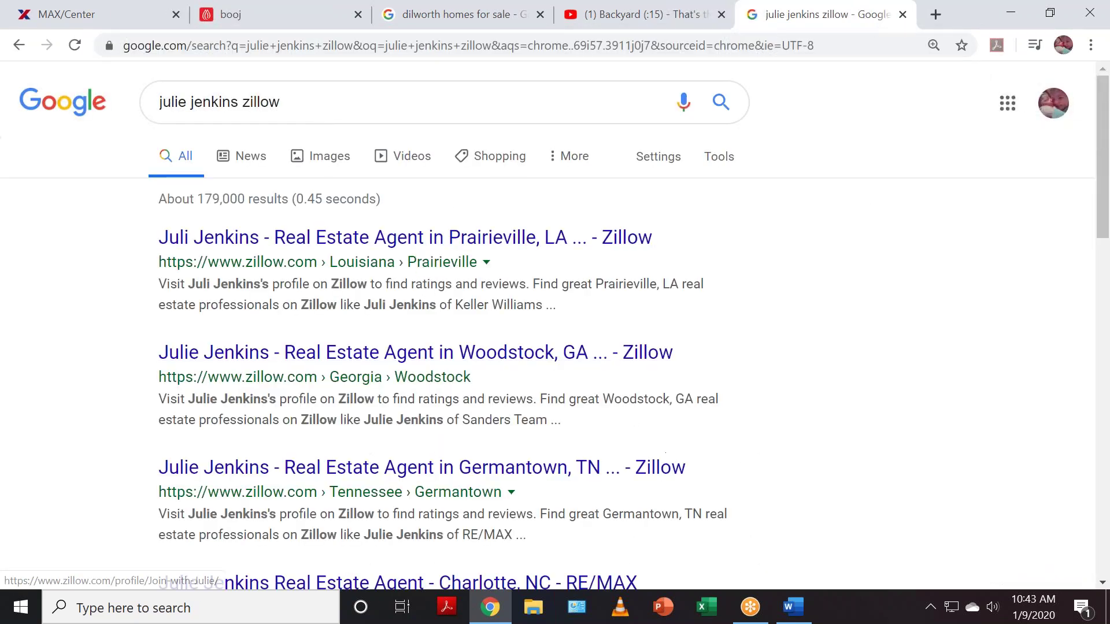
pyautogui.scroll(-1, 434, 381)
pyautogui.click(278, 496)
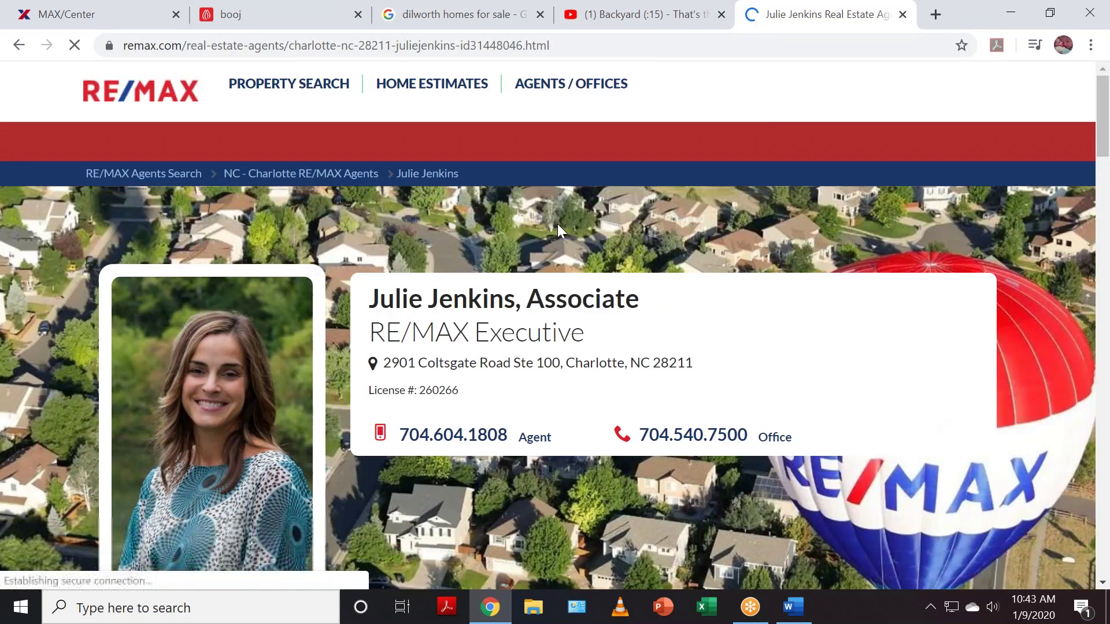
pyautogui.click(19, 45)
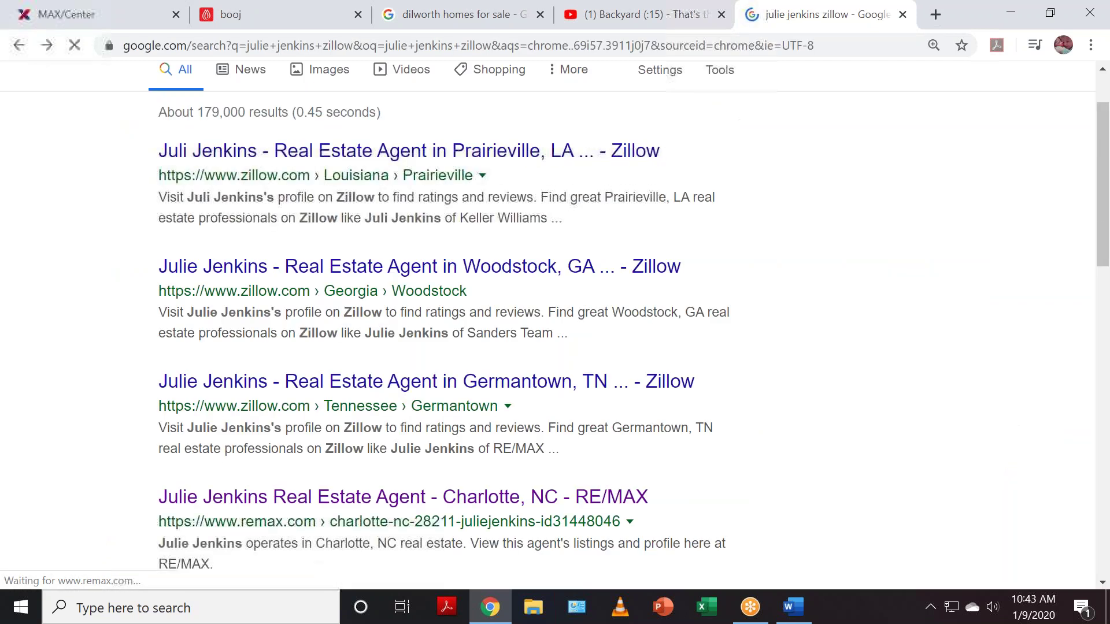
pyautogui.scroll(-4, 722, 347)
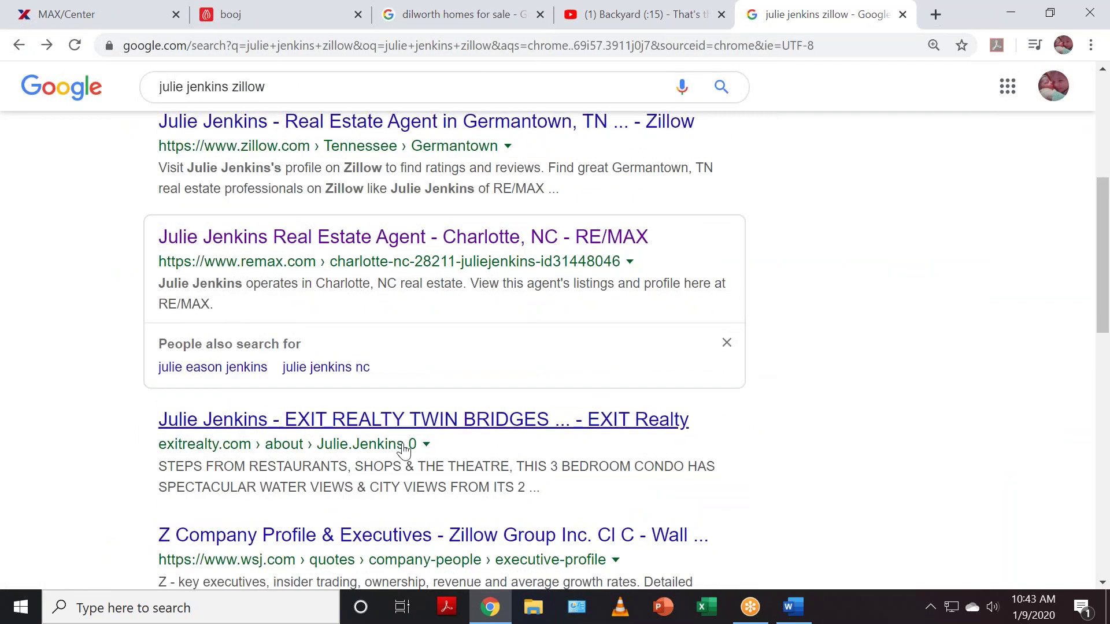
pyautogui.scroll(-3, 447, 537)
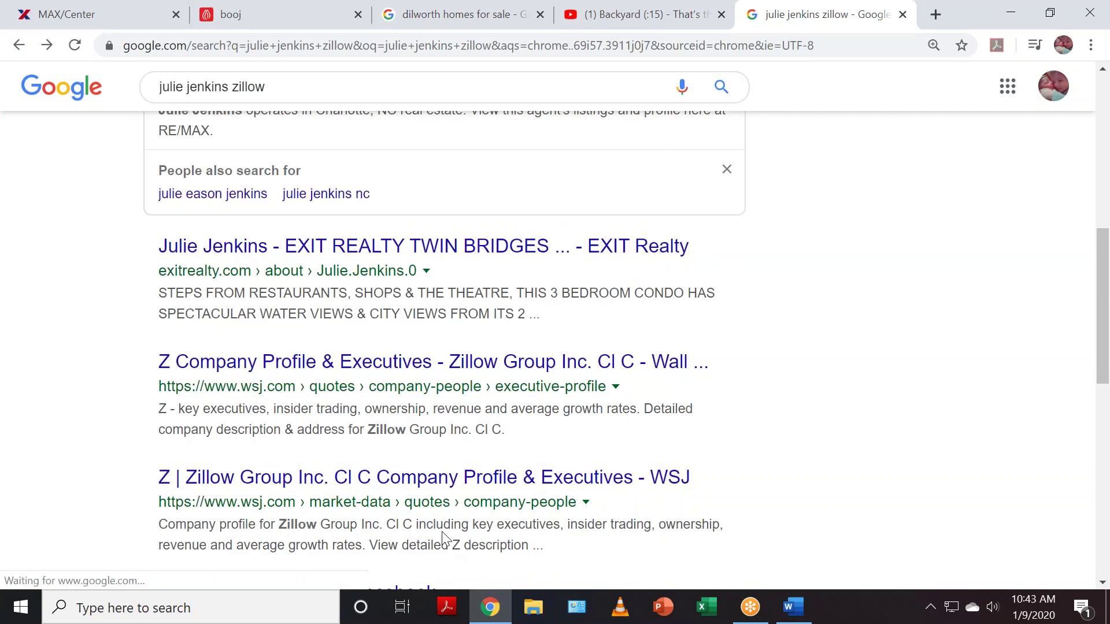
pyautogui.scroll(-3, 665, 522)
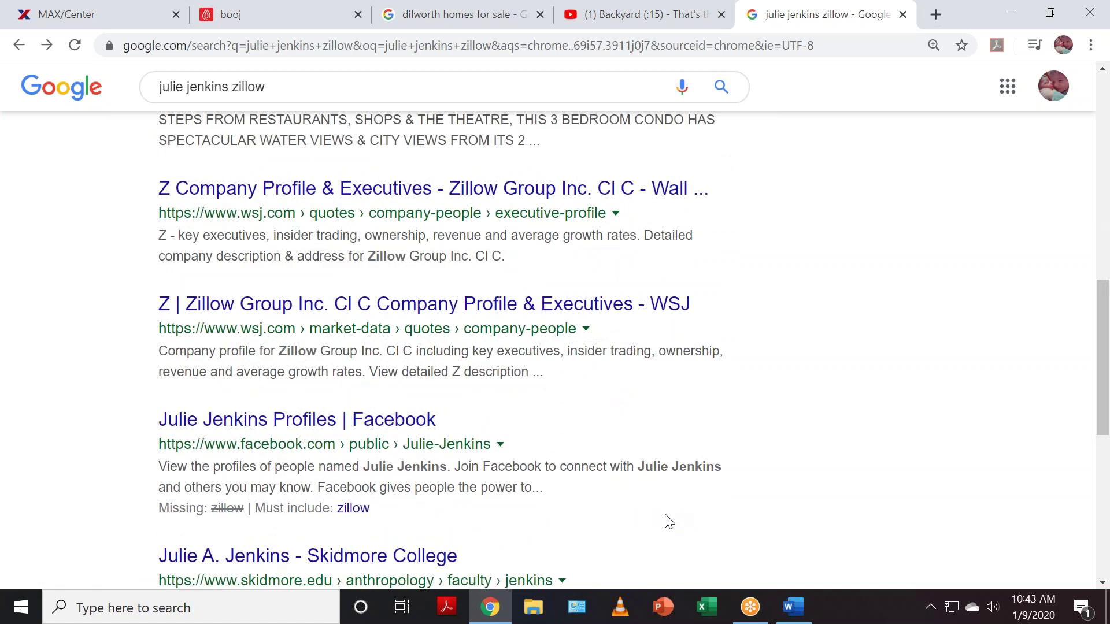
pyautogui.scroll(10, 669, 522)
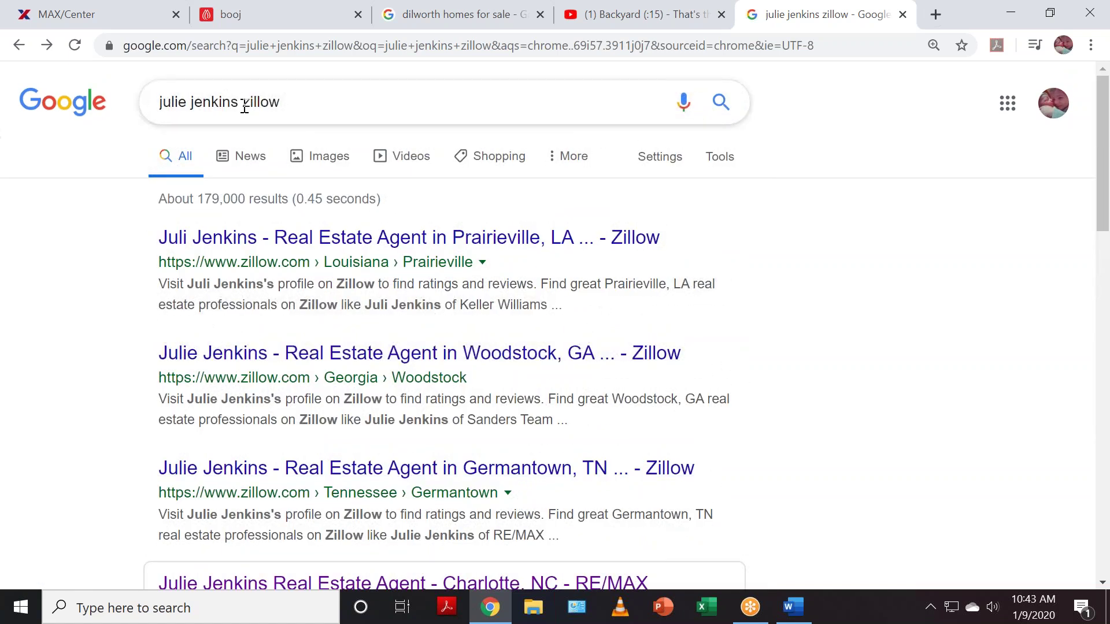
# - Correct the agent's misspelled name in the query and rerun the Zillow search
pyautogui.moveTo(244, 108); pyautogui.dragTo(109, 110)
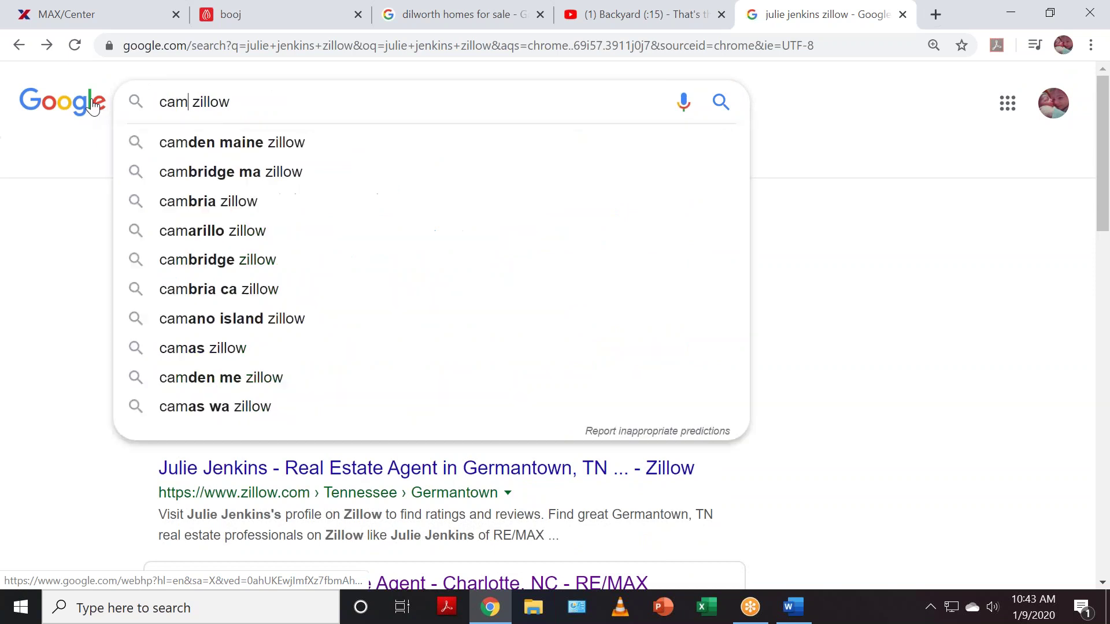
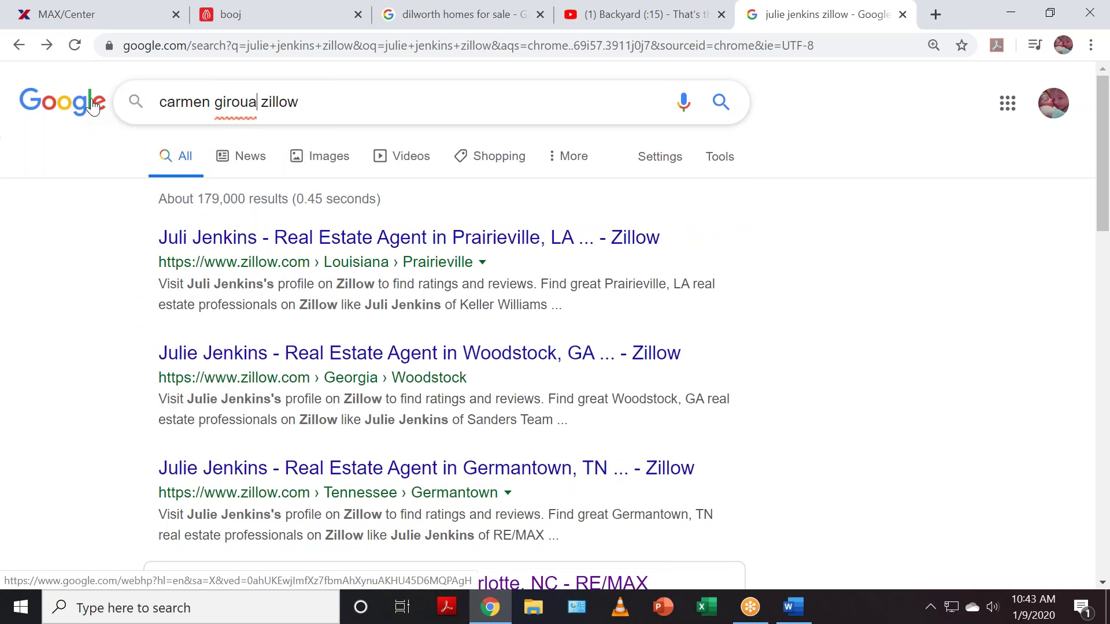
pyautogui.press('Return')
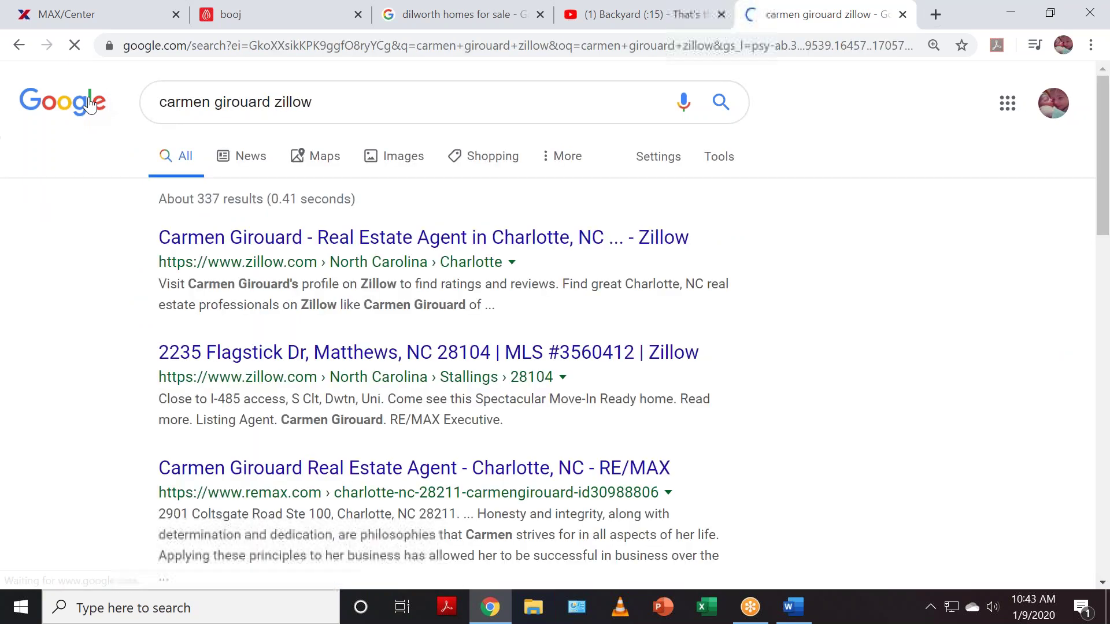
# - Open the agent's Zillow profile and scroll down to Professional Information
pyautogui.click(407, 247)
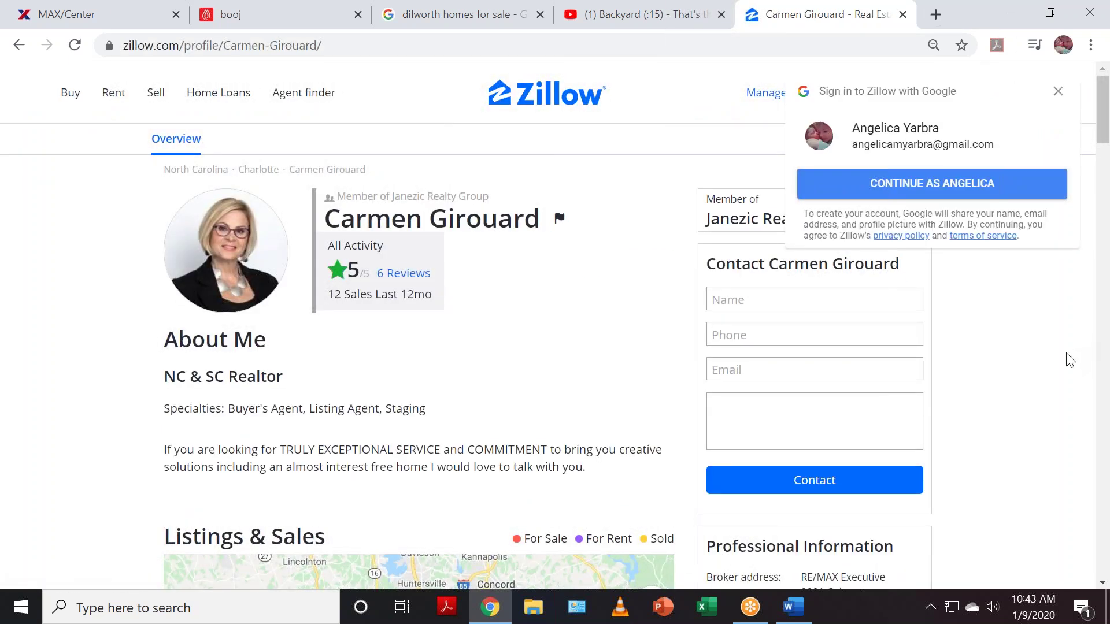
pyautogui.scroll(-3, 1075, 347)
pyautogui.scroll(-2, 1047, 382)
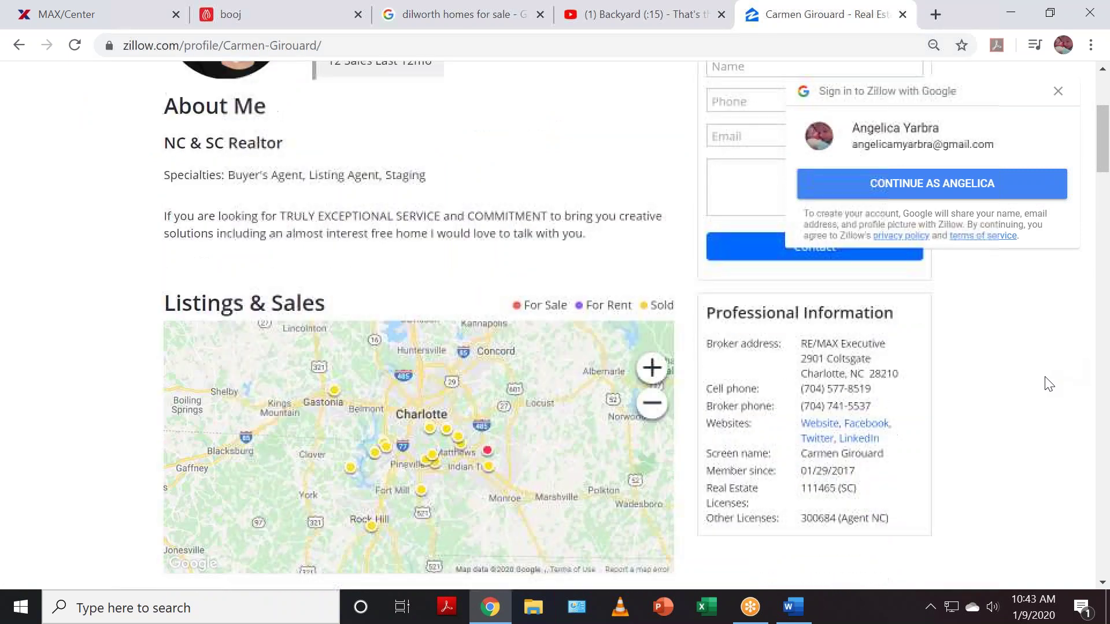
# - Select the agent's screen name on Zillow, then go to booj's Zillow Screen Name field
pyautogui.moveTo(711, 431); pyautogui.dragTo(887, 428)
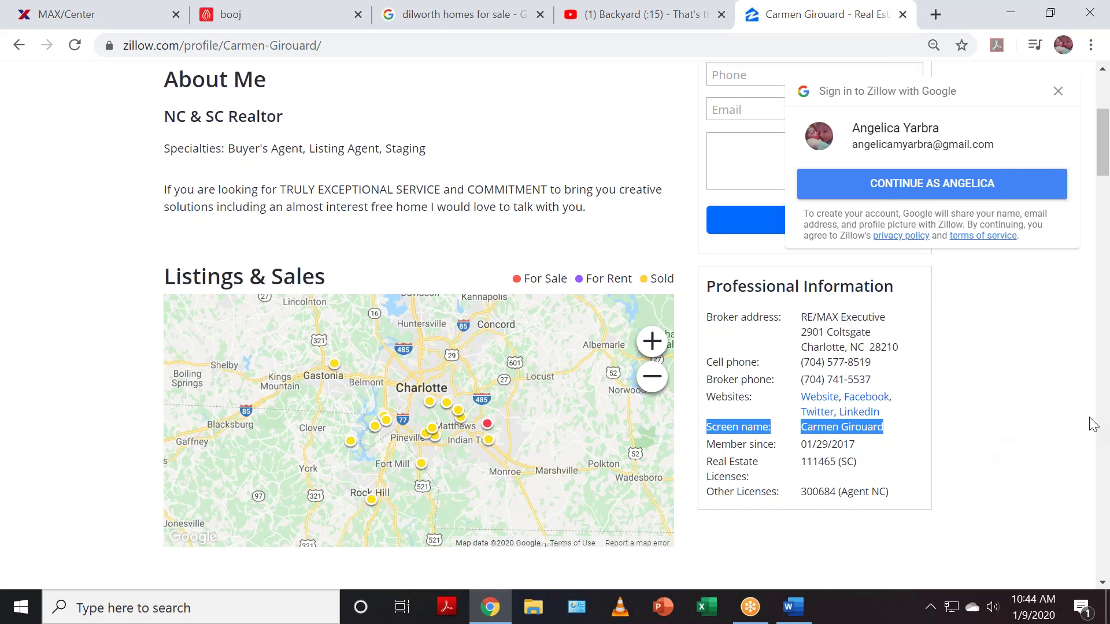
pyautogui.click(960, 456)
pyautogui.moveTo(804, 430); pyautogui.dragTo(901, 434)
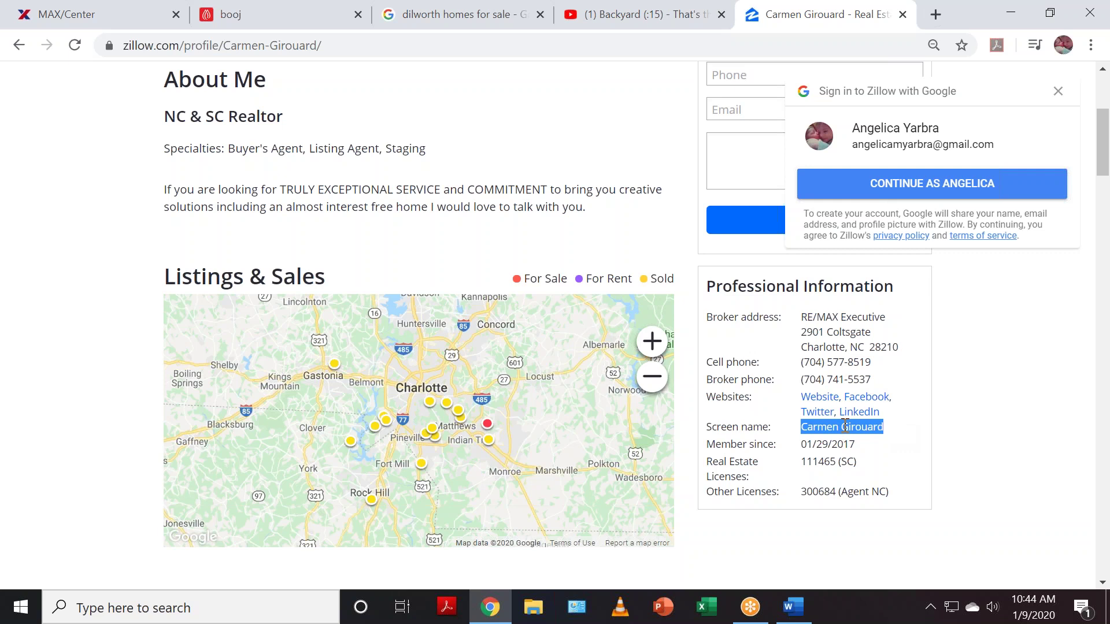
pyautogui.click(276, 12)
pyautogui.click(81, 182)
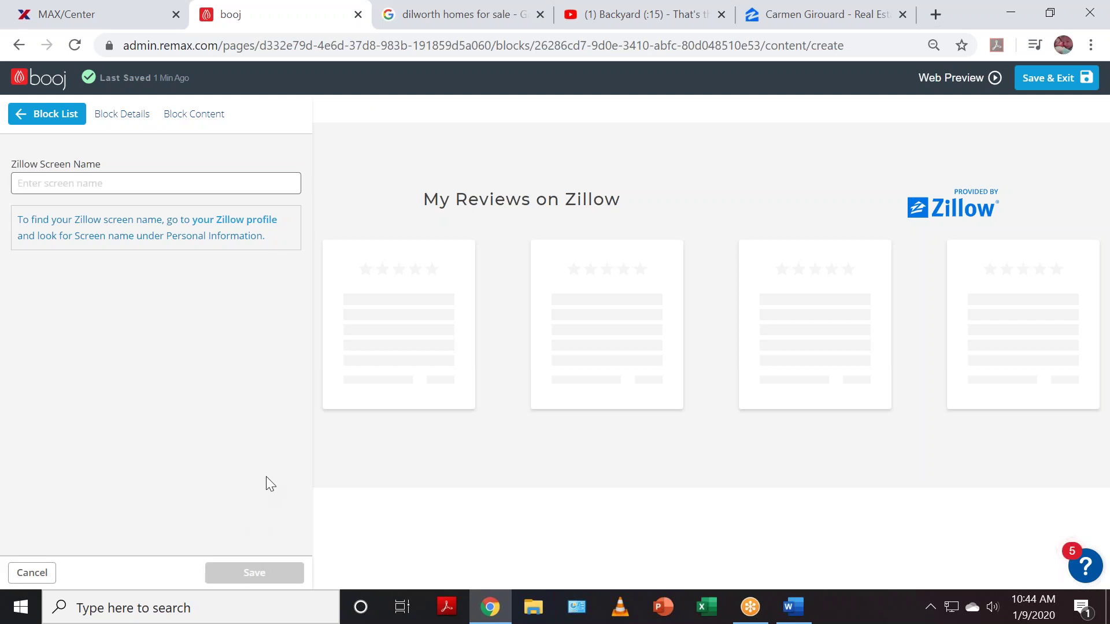
# - Go back to the block list and scroll the preview to the empty Zillow Reviews placeholder
pyautogui.click(53, 120)
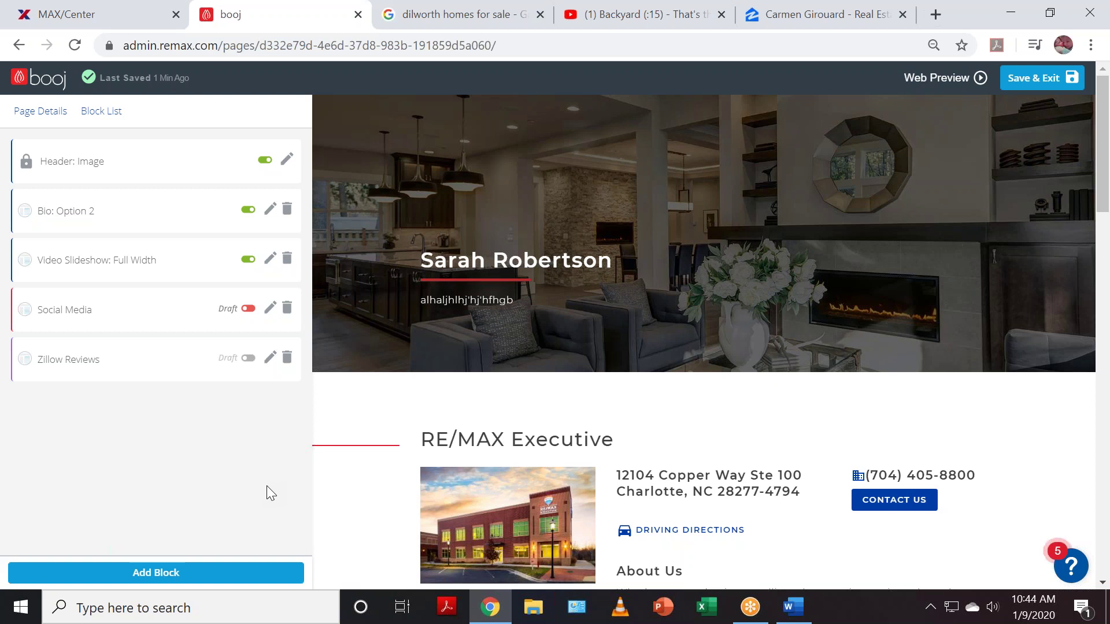
pyautogui.scroll(-3, 273, 484)
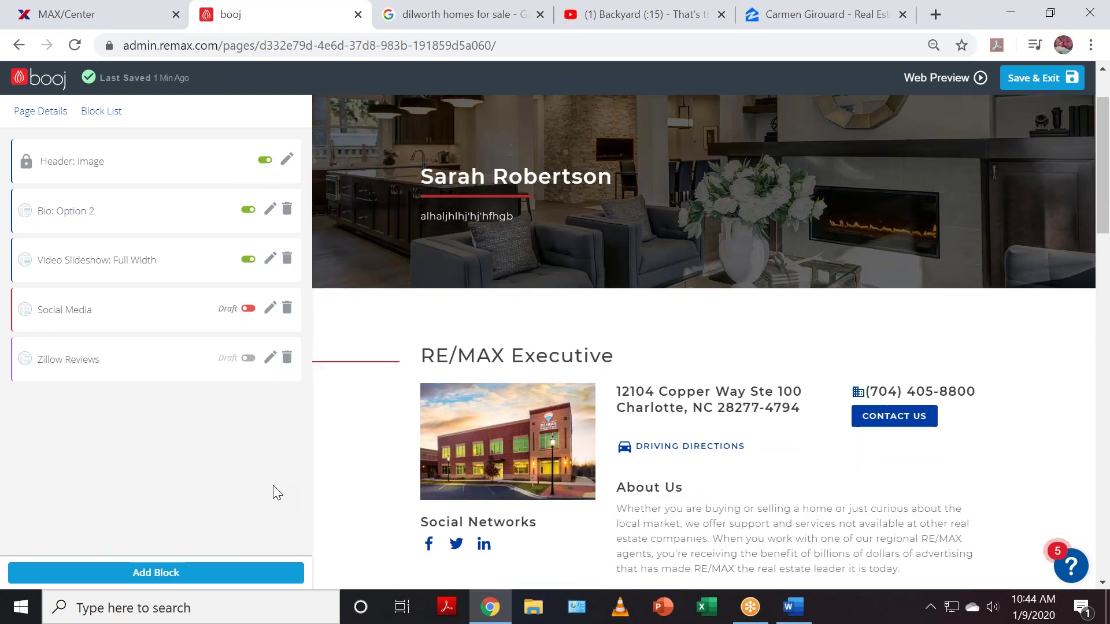
pyautogui.scroll(-2, 768, 417)
pyautogui.scroll(-15, 767, 417)
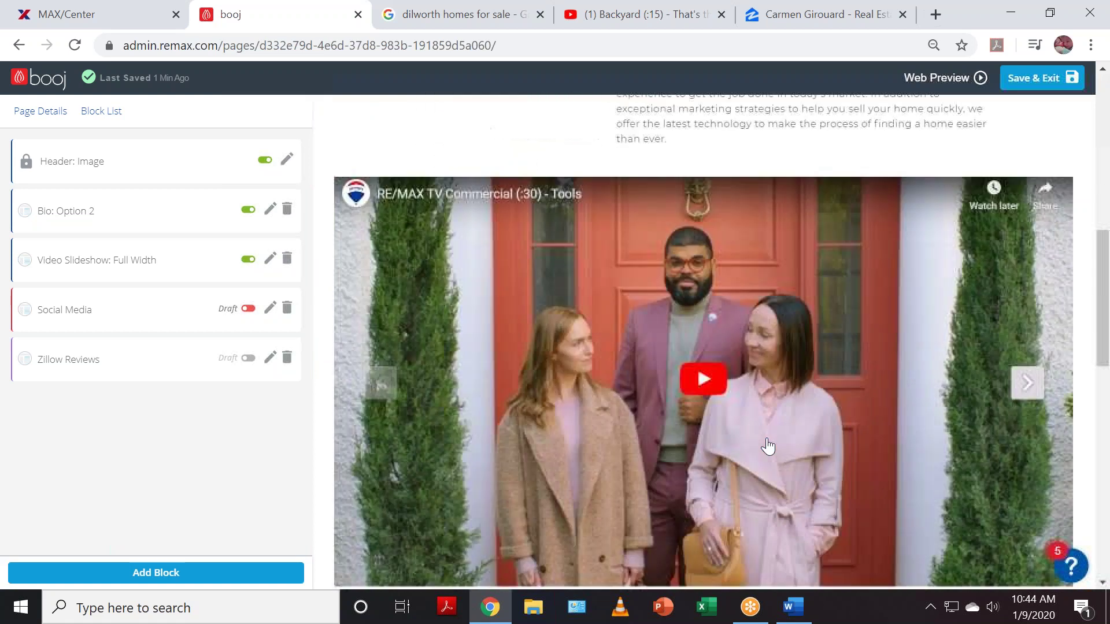
pyautogui.scroll(-3, 775, 459)
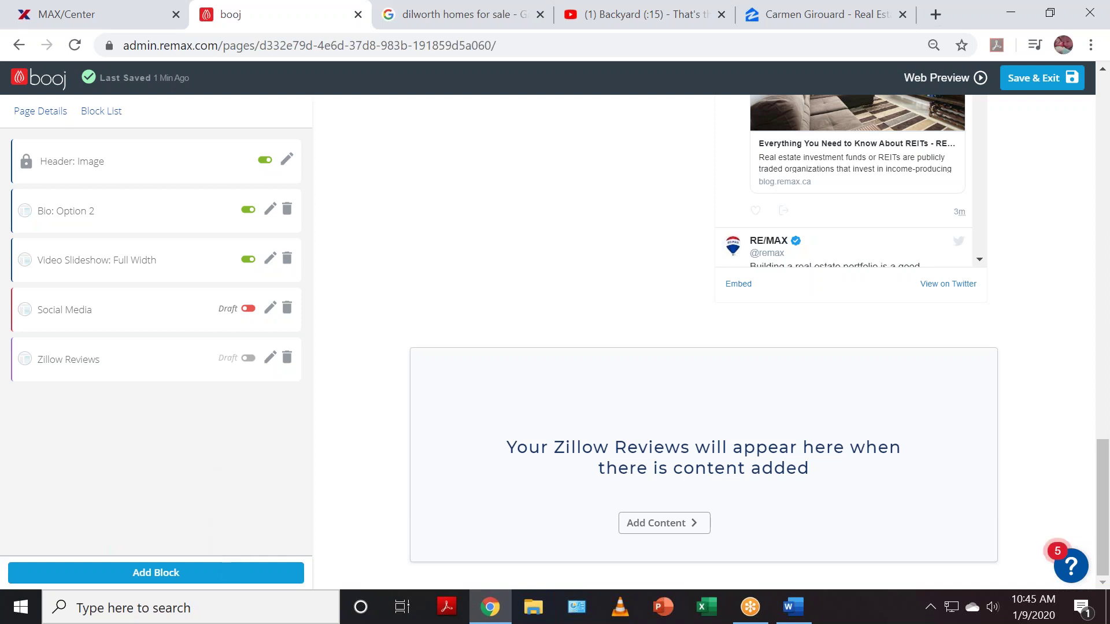
# - Add a draft Listings Grid block showing the agent's top 6 listings by list price
pyautogui.click(154, 574)
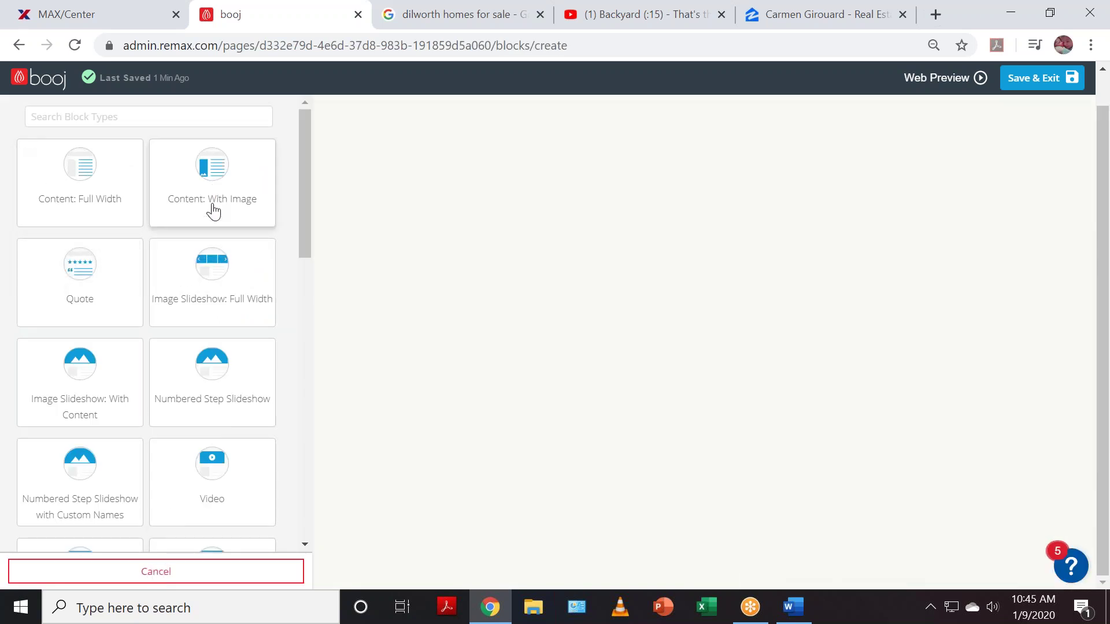
pyautogui.scroll(-1, 254, 375)
pyautogui.scroll(-1, 255, 380)
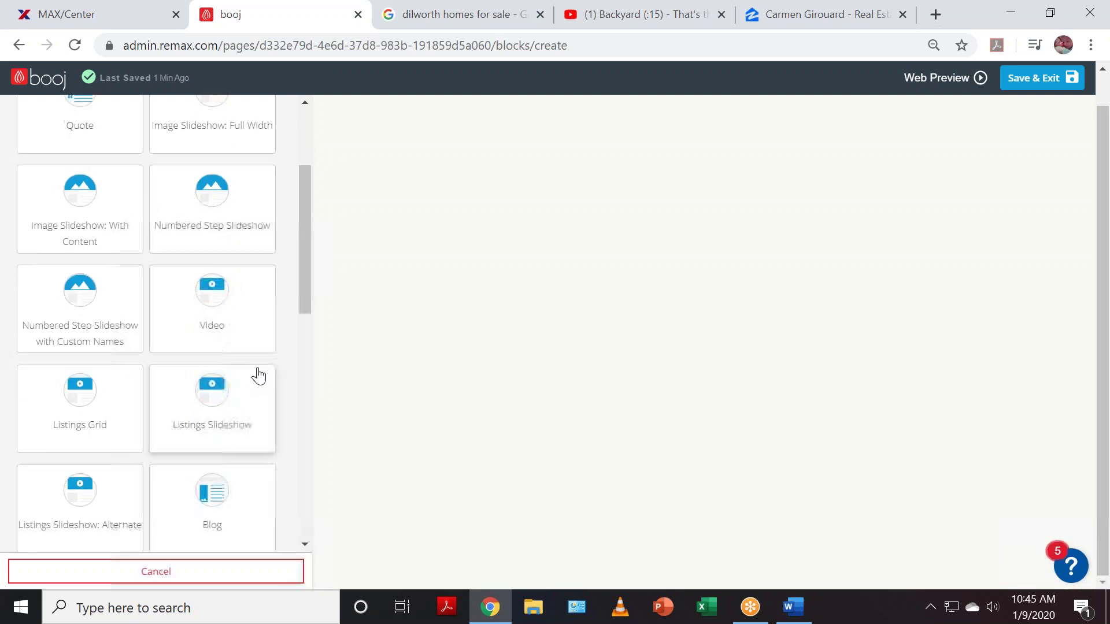
pyautogui.scroll(-1, 260, 384)
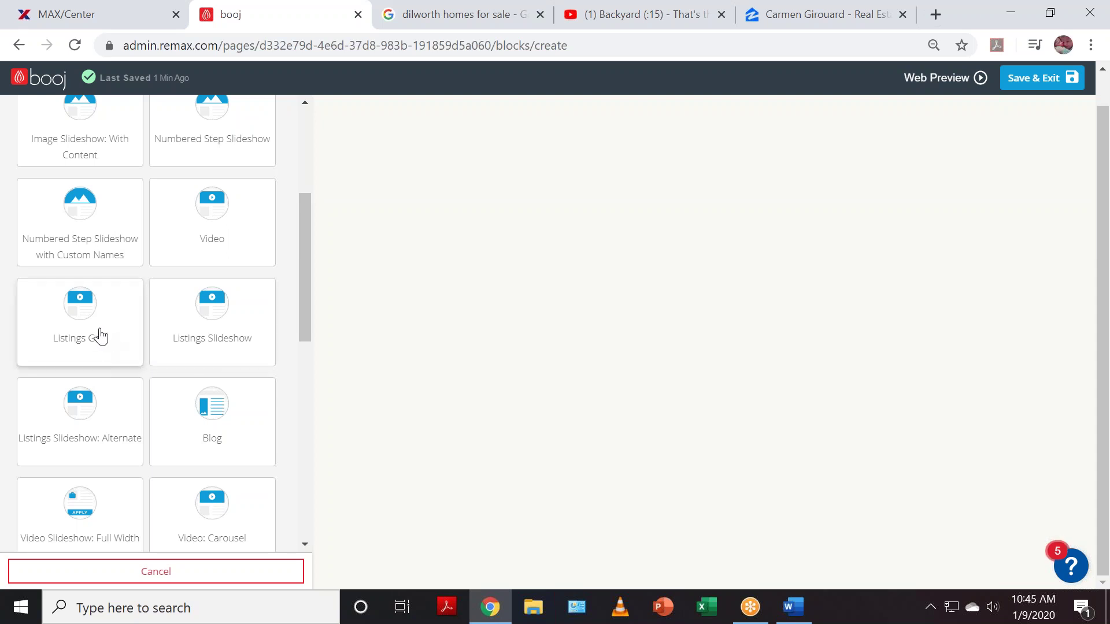
pyautogui.click(94, 353)
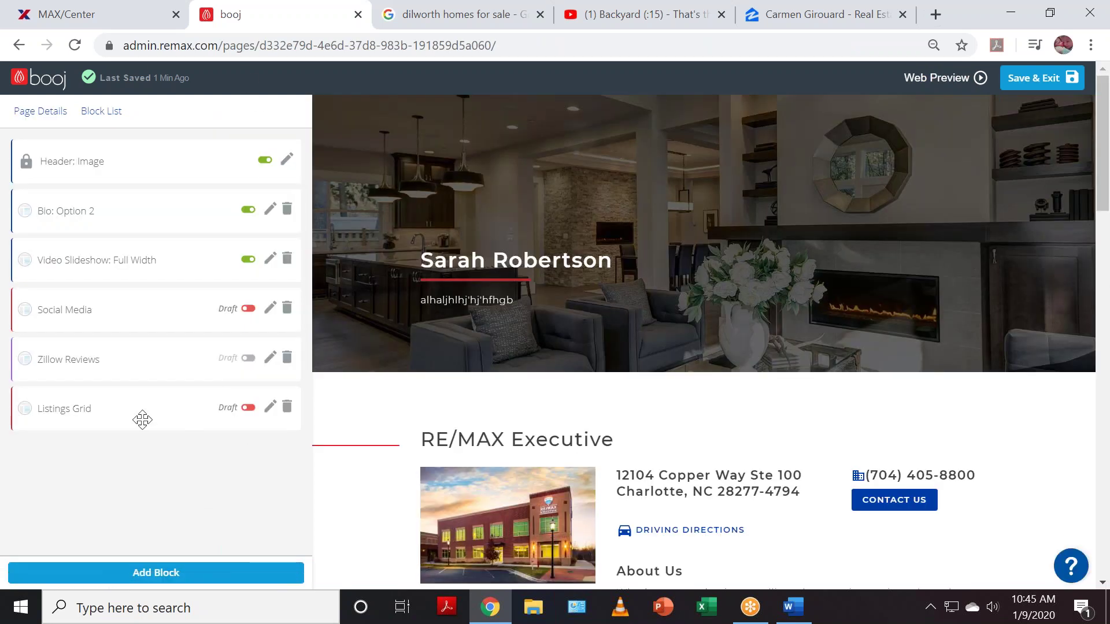
# - Switch the Listings Grid block from draft to live and bring up the block-type catalogue
pyautogui.click(247, 409)
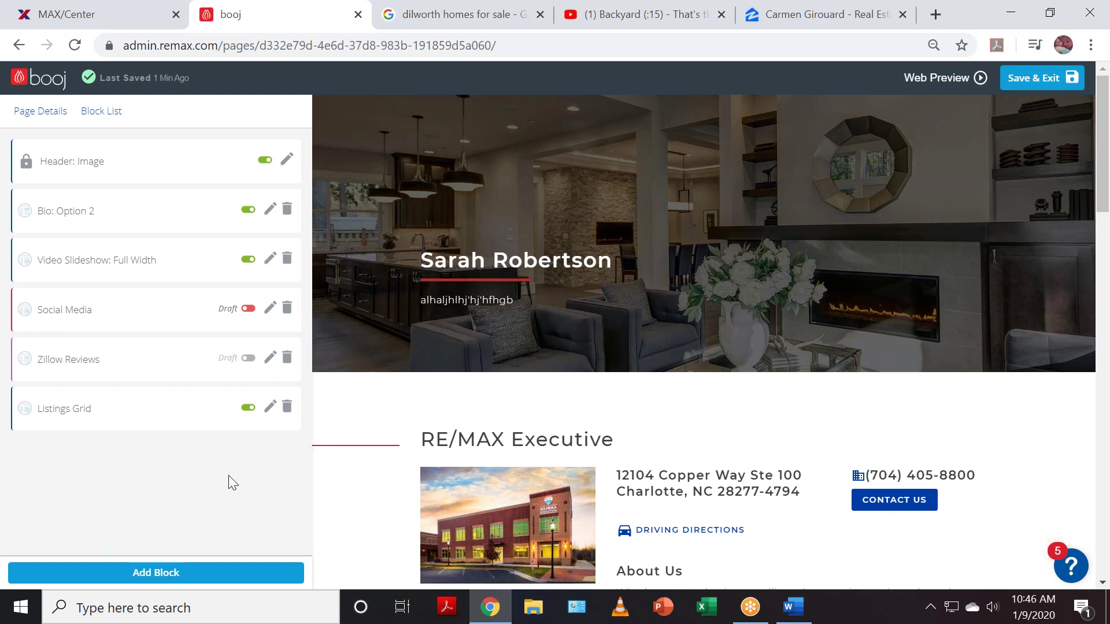
pyautogui.scroll(-18, 665, 401)
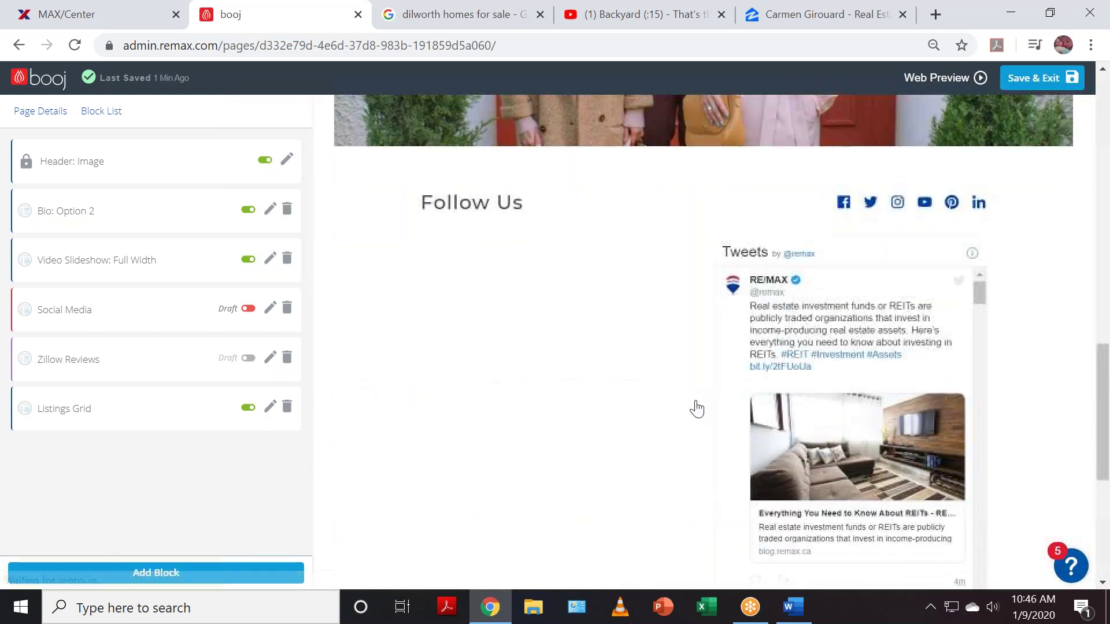
pyautogui.scroll(-6, 696, 409)
pyautogui.scroll(20, 700, 408)
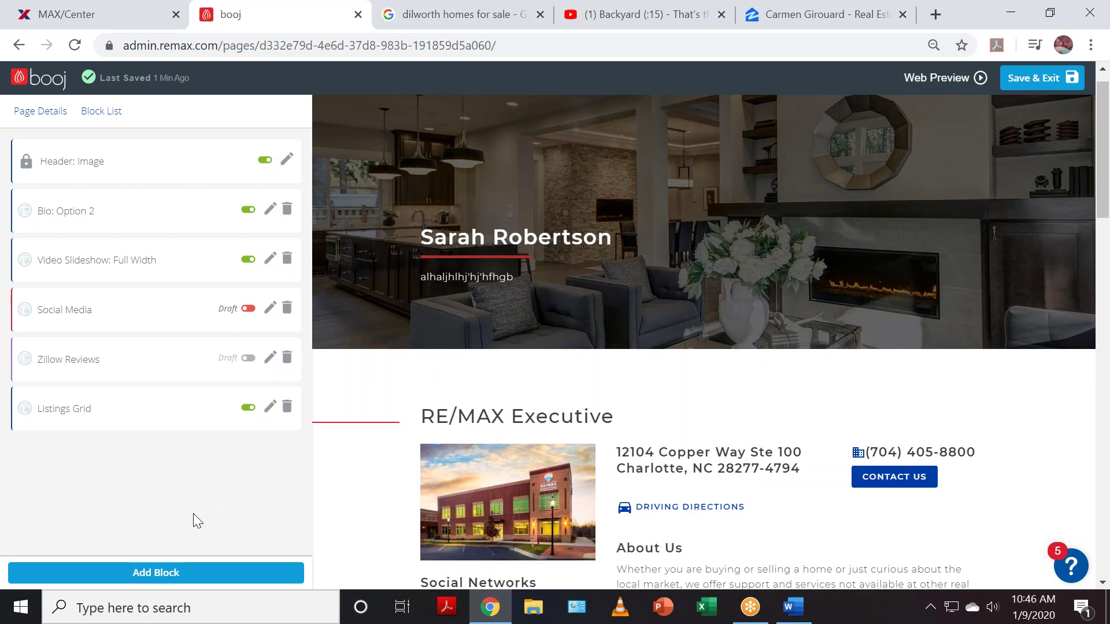
pyautogui.click(207, 583)
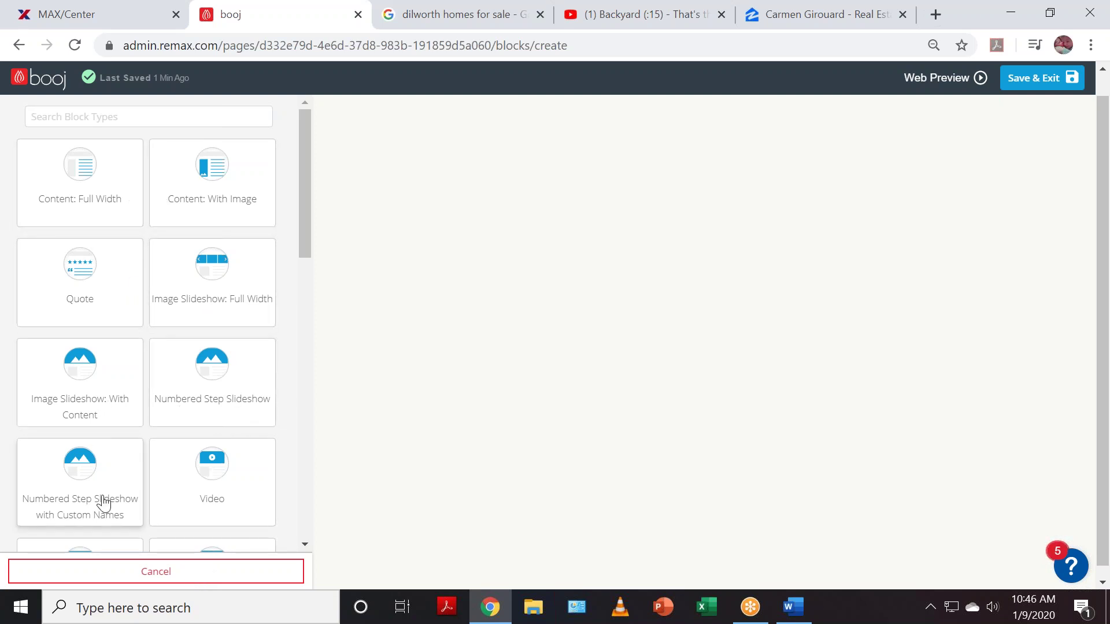
# - Browse the block types and create a Contact Form block, opening its Block Content editor
pyautogui.scroll(-3, 218, 509)
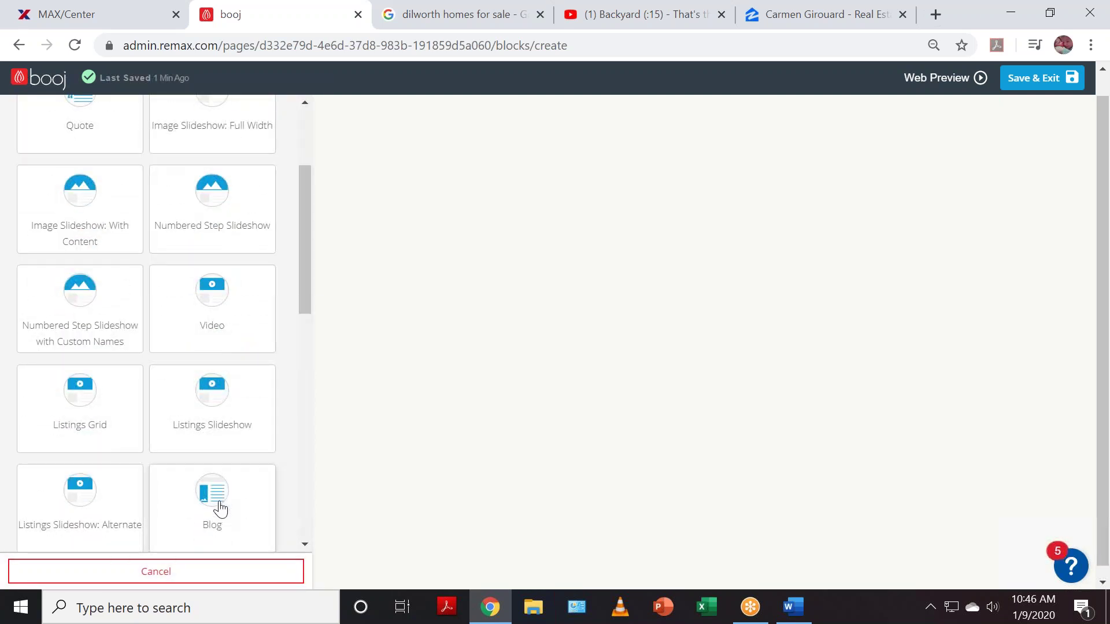
pyautogui.scroll(-4, 221, 508)
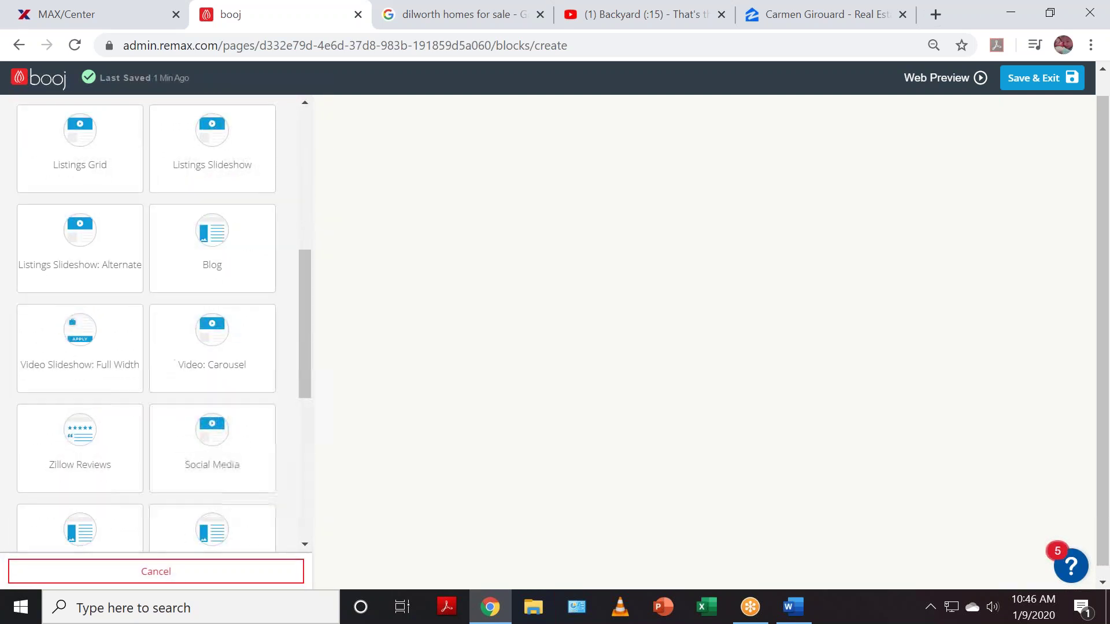
pyautogui.scroll(2, 219, 509)
pyautogui.scroll(2, 218, 508)
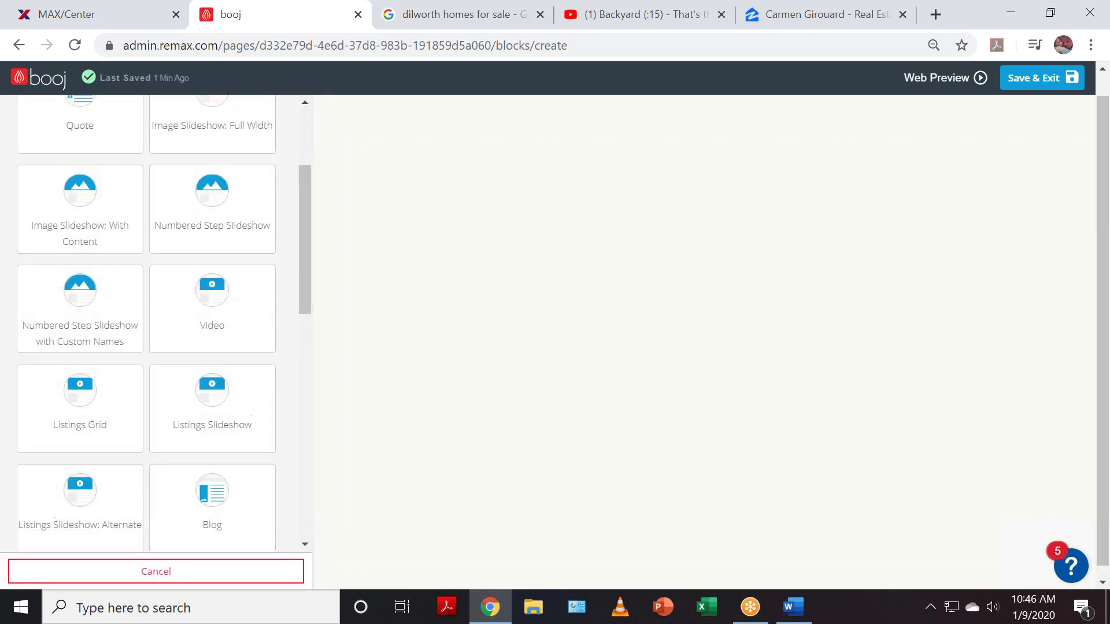
pyautogui.scroll(3, 218, 509)
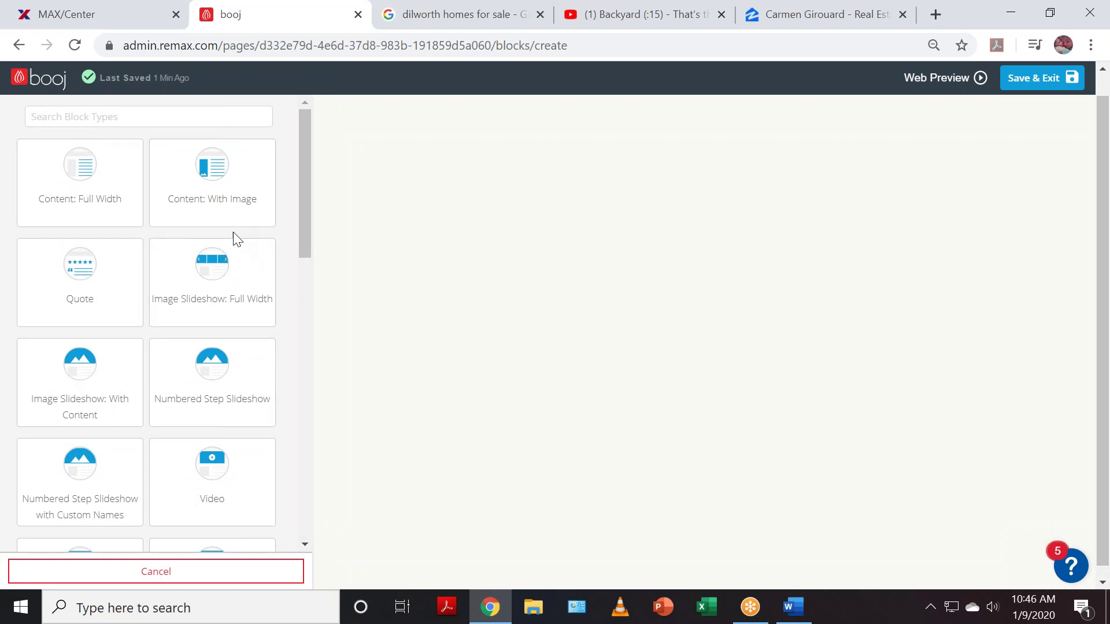
pyautogui.scroll(-6, 234, 235)
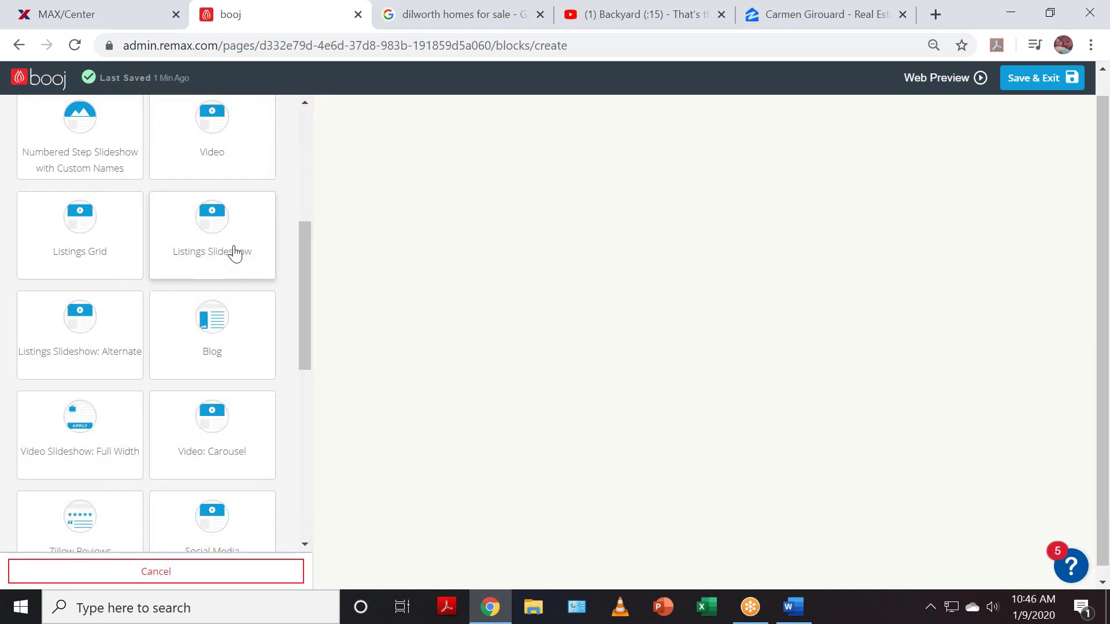
pyautogui.scroll(-2, 234, 253)
pyautogui.scroll(-2, 234, 255)
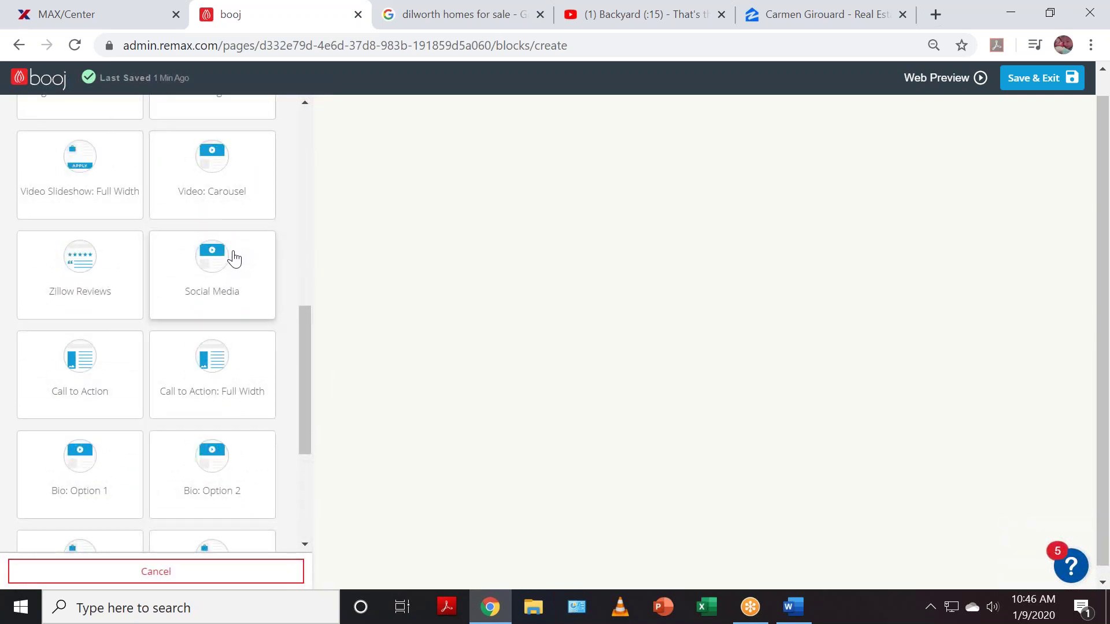
pyautogui.scroll(-2, 234, 255)
pyautogui.scroll(-1, 234, 255)
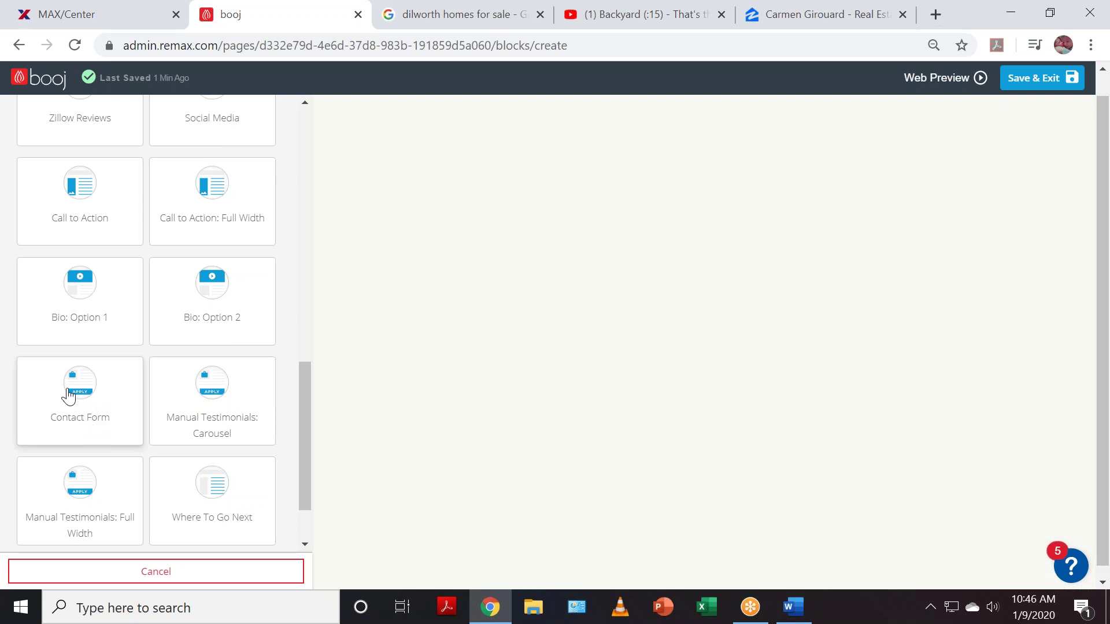
pyautogui.click(69, 397)
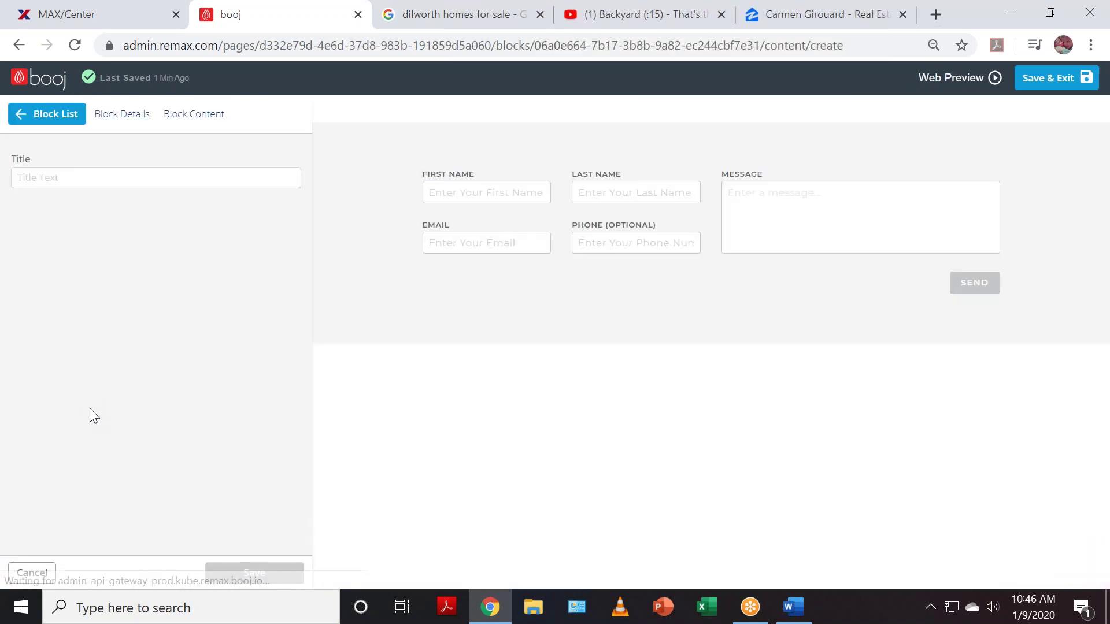
# - Title the Contact Form block 'Contact Me Today!' and save it
pyautogui.click(101, 181)
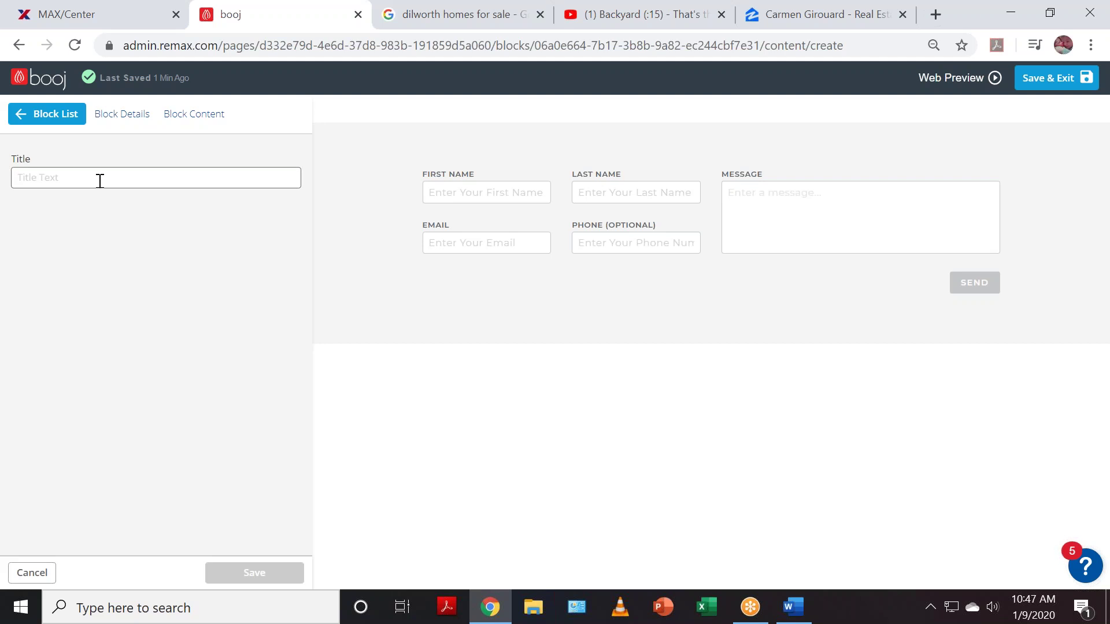
pyautogui.write('Contact Me Today!')
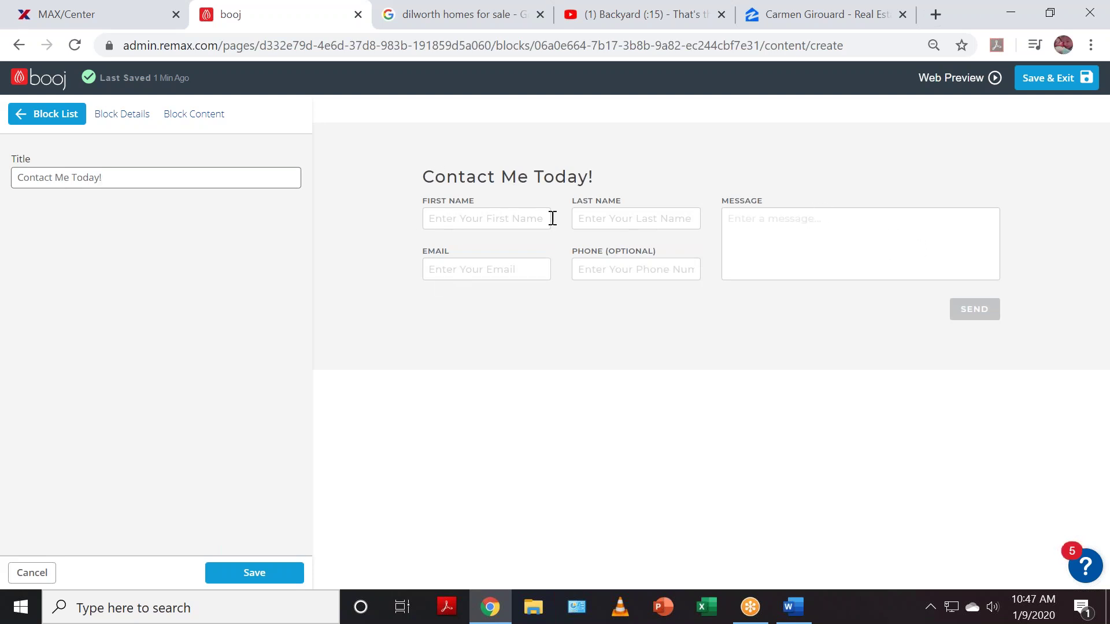
pyautogui.click(260, 579)
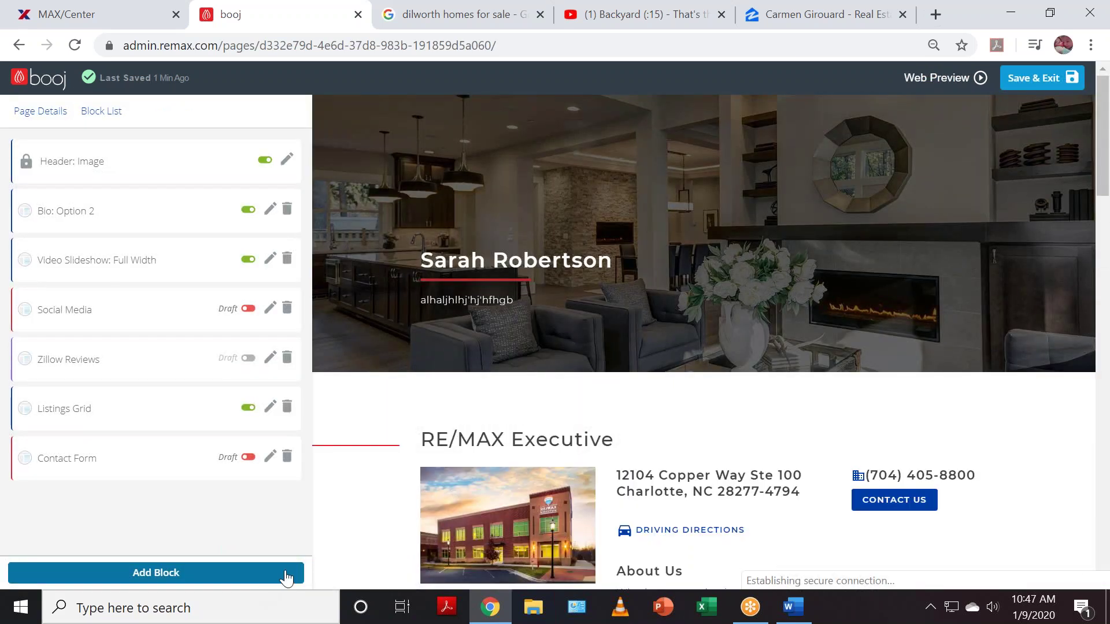
# - Turn the Contact Form block live and scroll the preview to confirm it
pyautogui.click(247, 457)
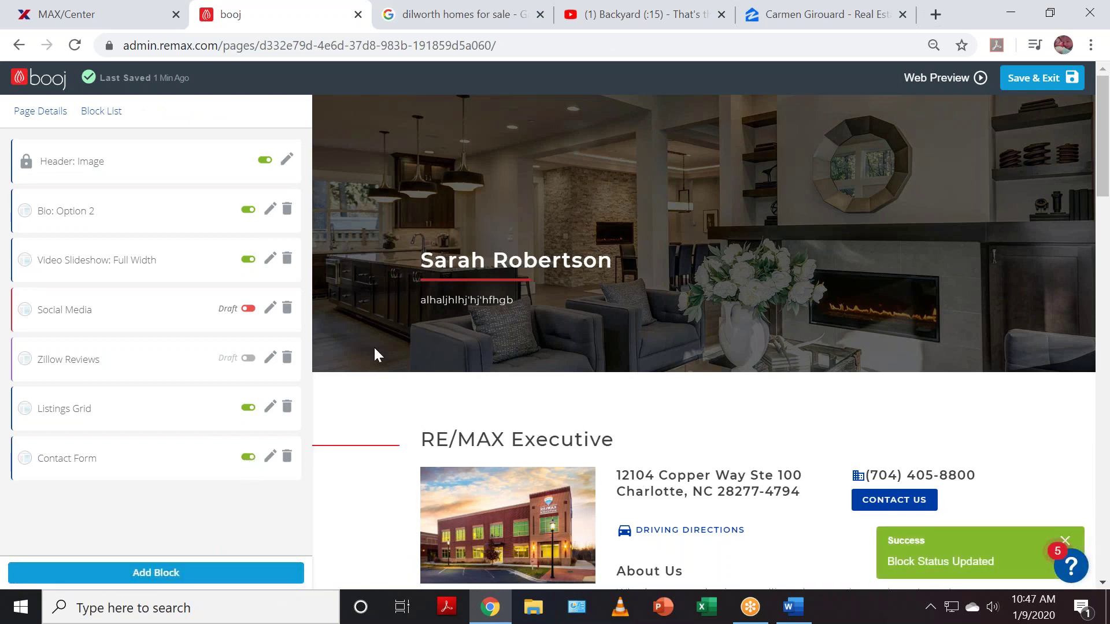
pyautogui.scroll(-15, 590, 342)
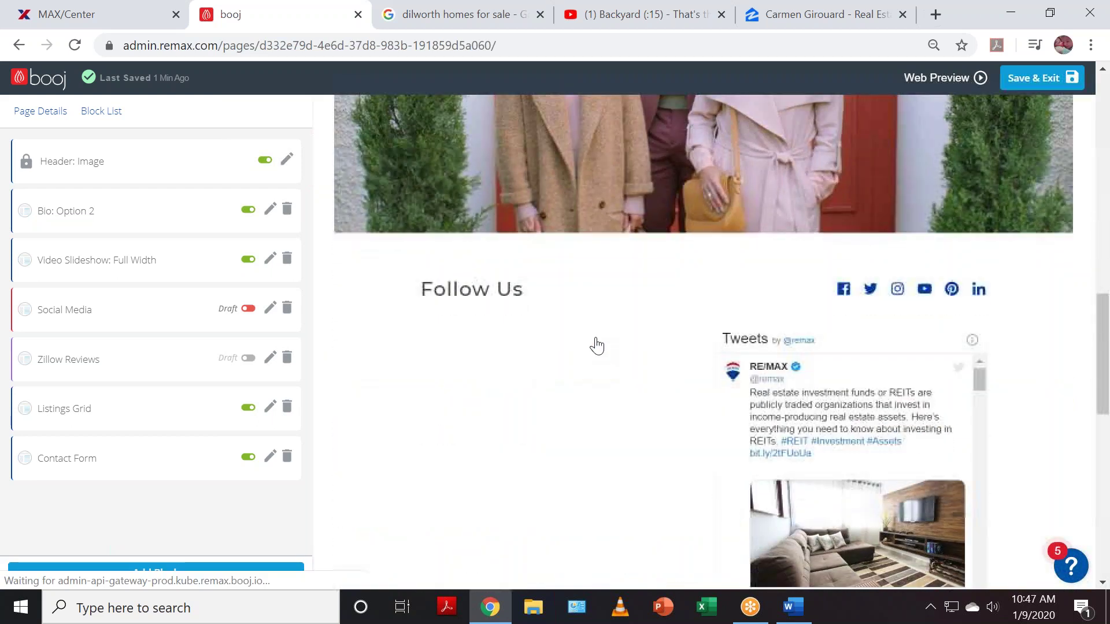
pyautogui.scroll(-12, 597, 345)
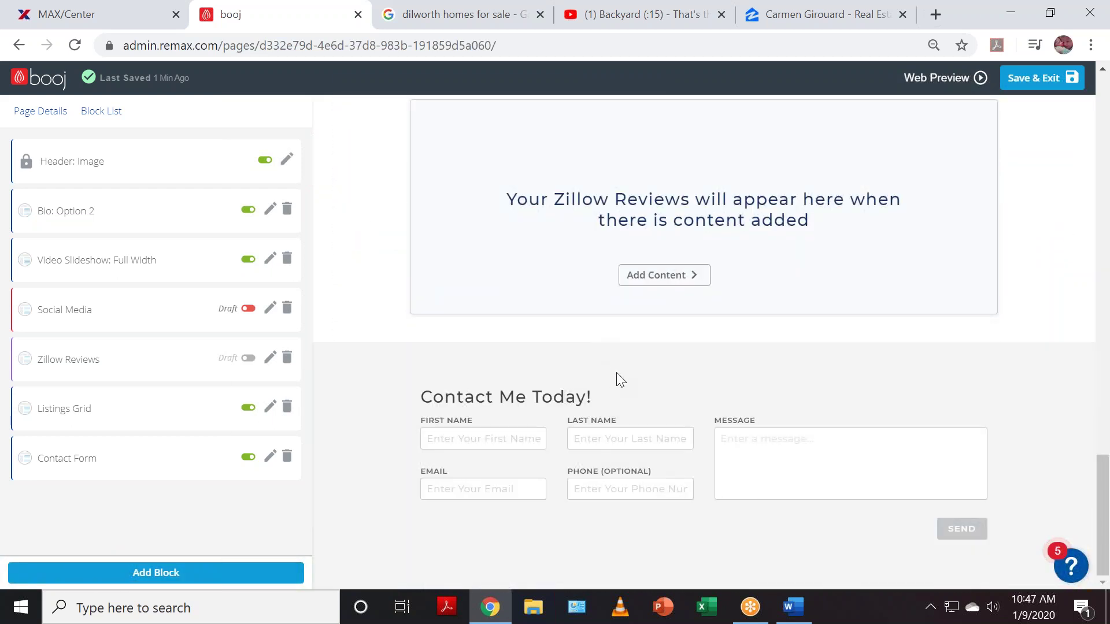
pyautogui.scroll(20, 619, 379)
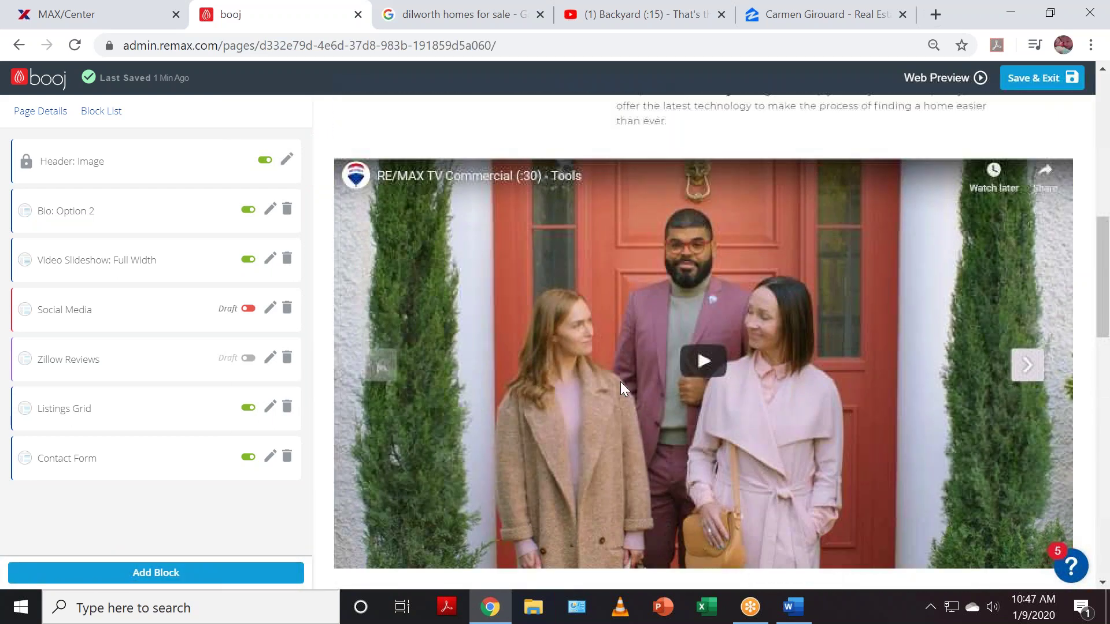
pyautogui.scroll(10, 620, 381)
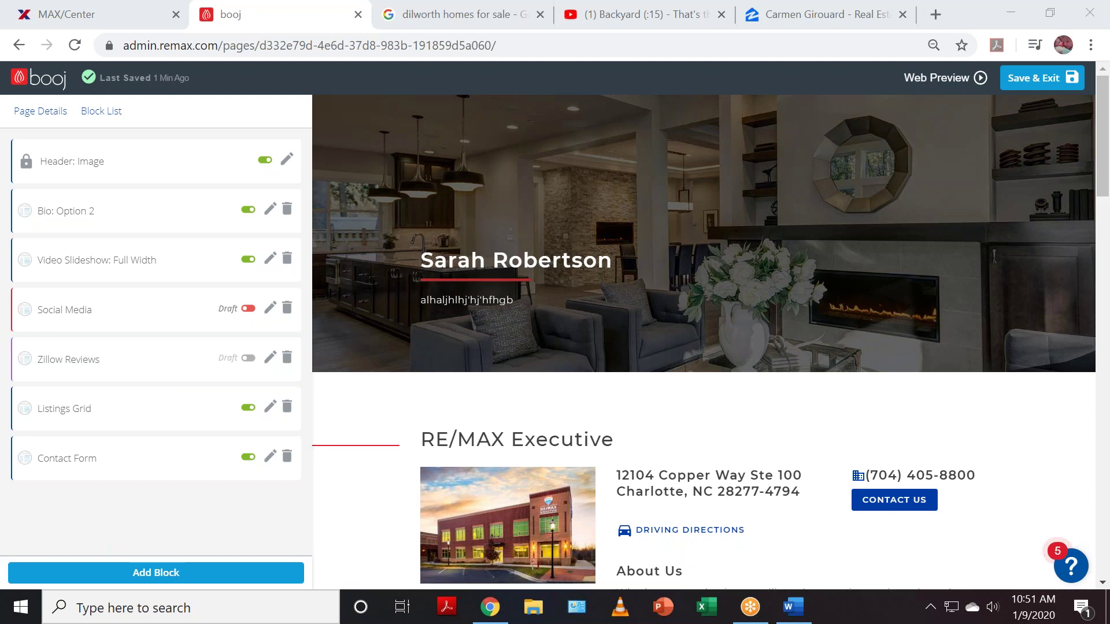
# - Bring up the Website Build-Out outline in Word and highlight the About Me sub-pages Bio through Contact Me
pyautogui.click(795, 608)
pyautogui.moveTo(1104, 220); pyautogui.dragTo(1105, 234)
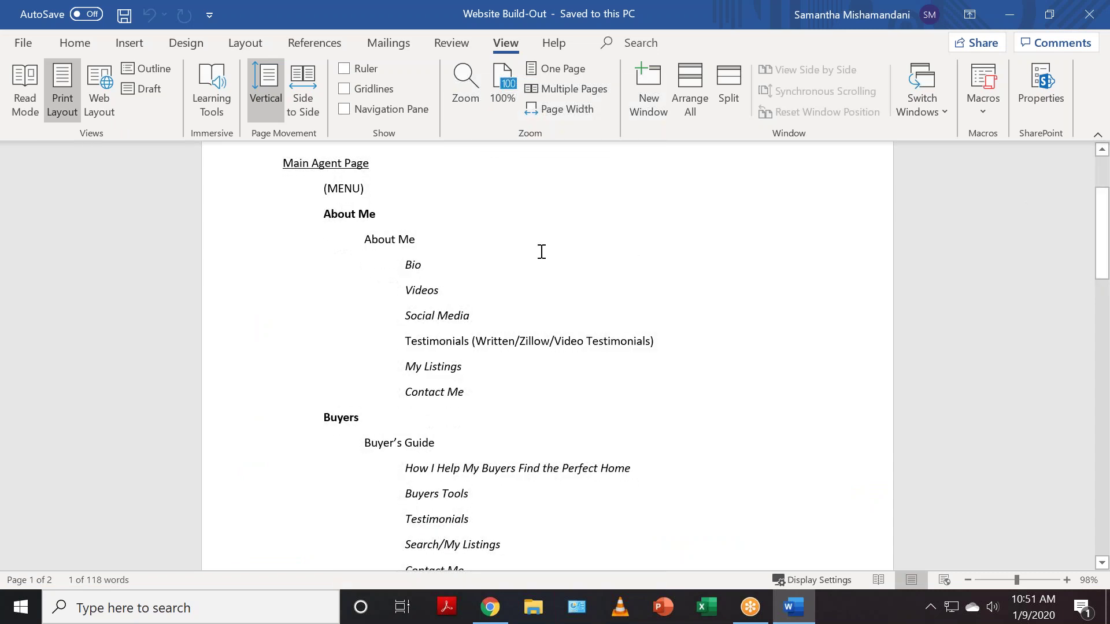
pyautogui.moveTo(323, 214); pyautogui.dragTo(470, 399)
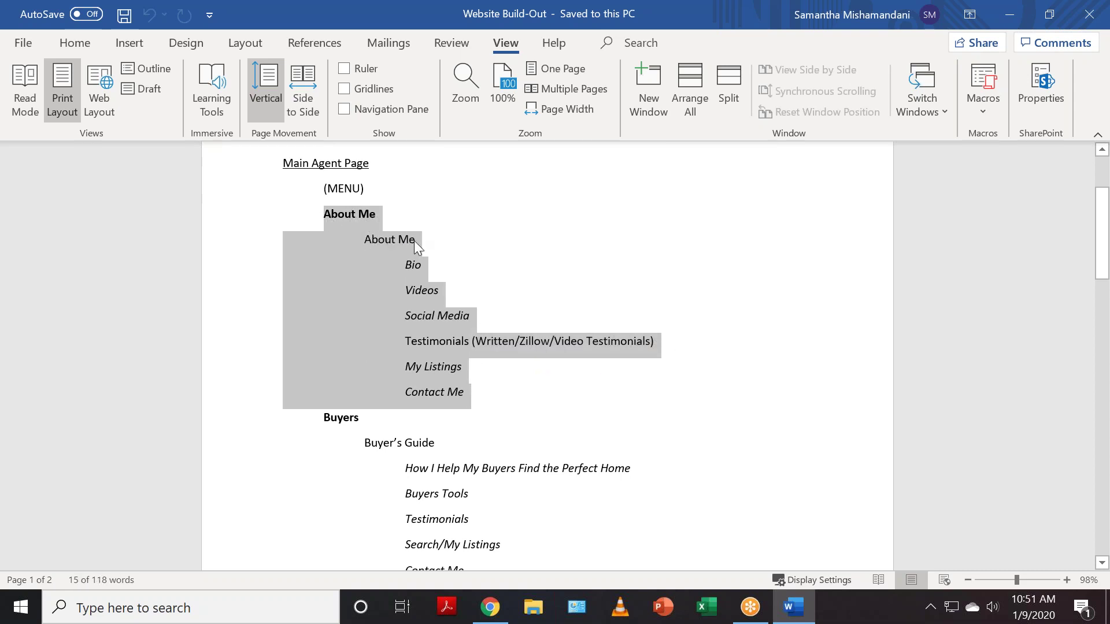
pyautogui.click(424, 266)
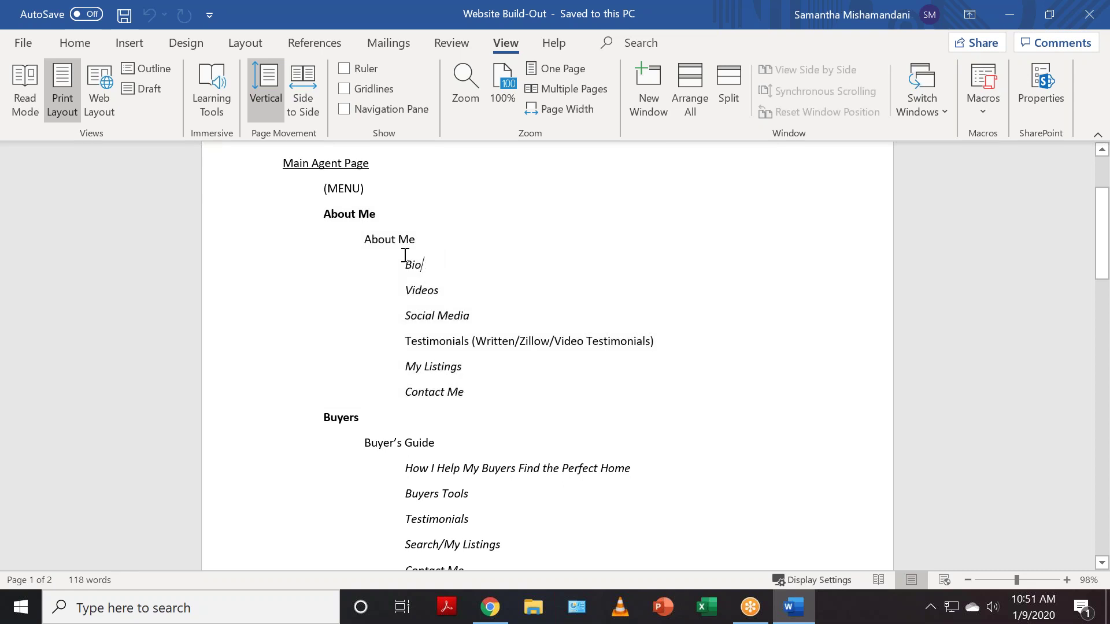
pyautogui.moveTo(406, 258); pyautogui.dragTo(463, 400)
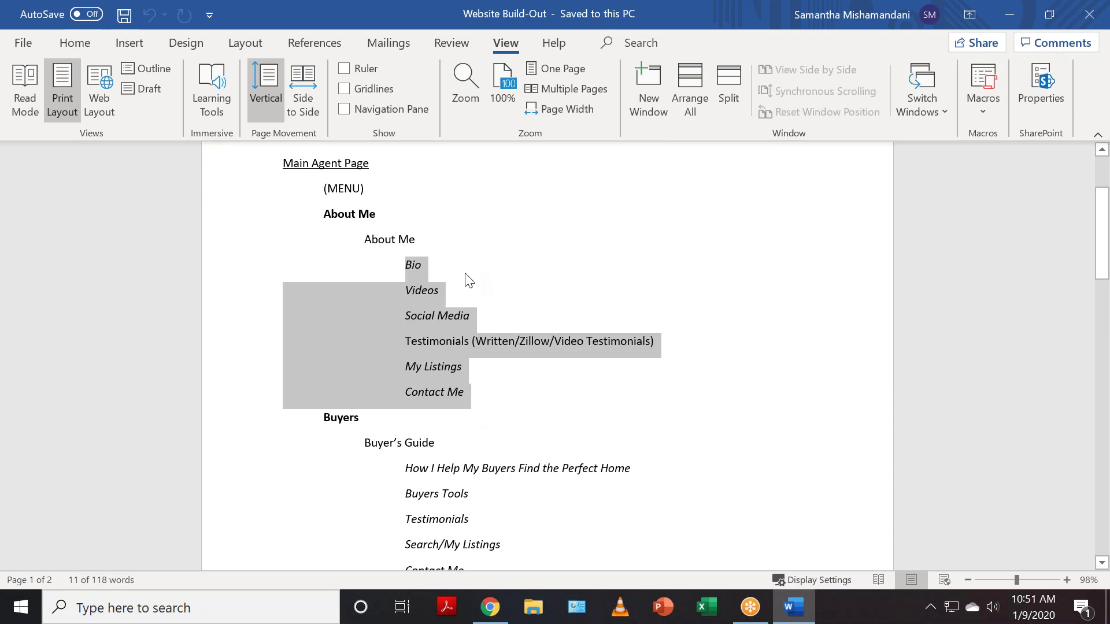
pyautogui.click(471, 393)
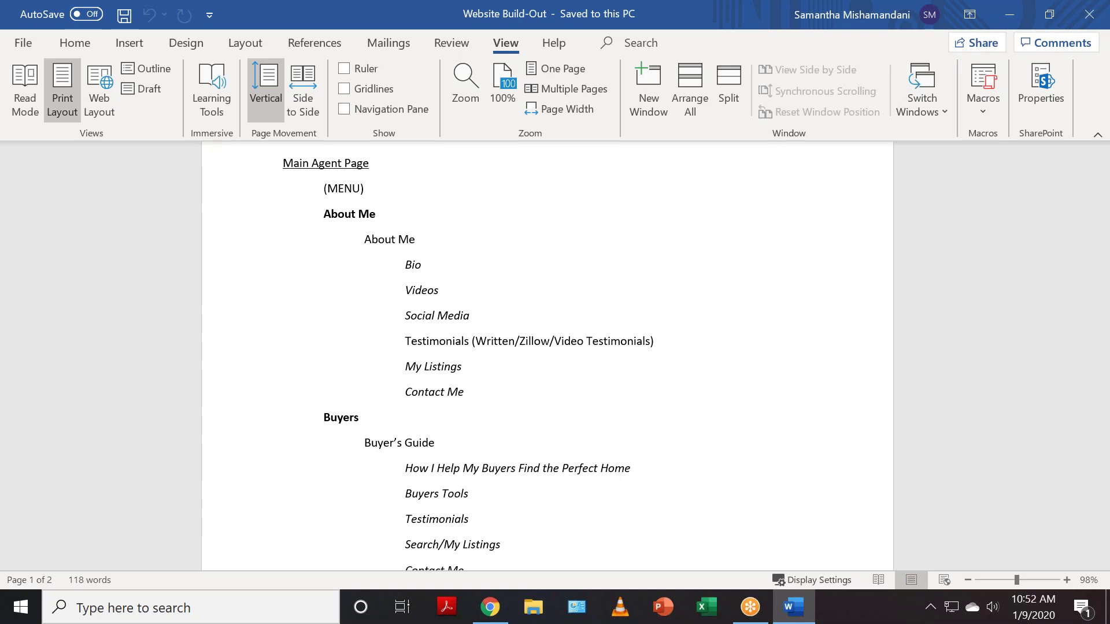
# - Copy the outline's Buyers section through its Contact Me line, then minimize Word
pyautogui.scroll(-2, 783, 377)
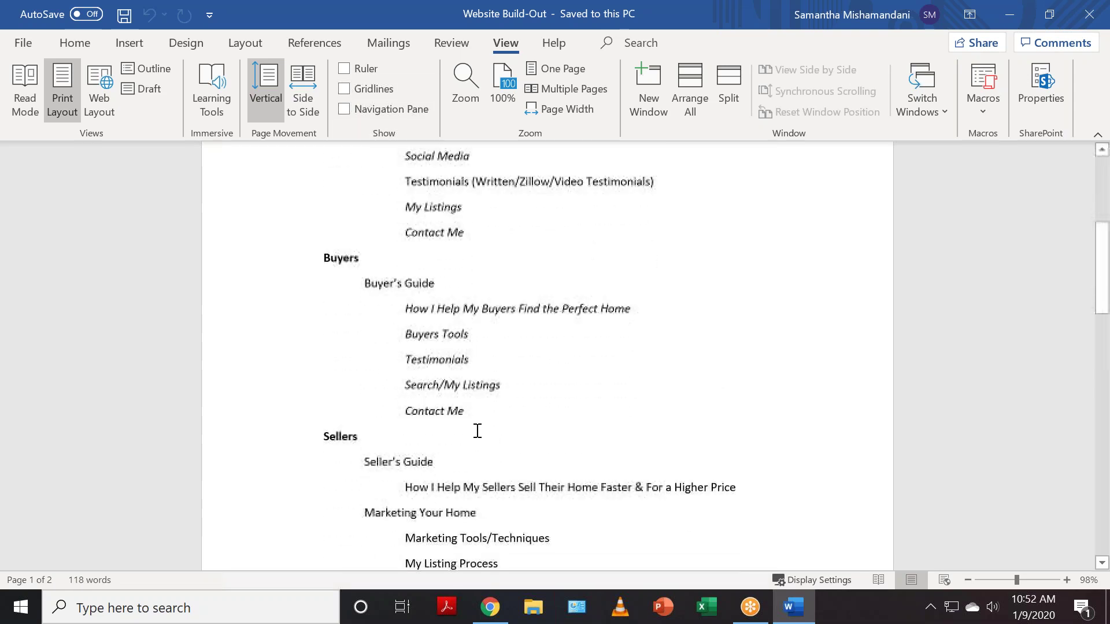
pyautogui.moveTo(466, 411); pyautogui.dragTo(268, 213)
pyautogui.click(461, 385)
pyautogui.moveTo(468, 410); pyautogui.dragTo(292, 255)
pyautogui.rightClick(334, 287)
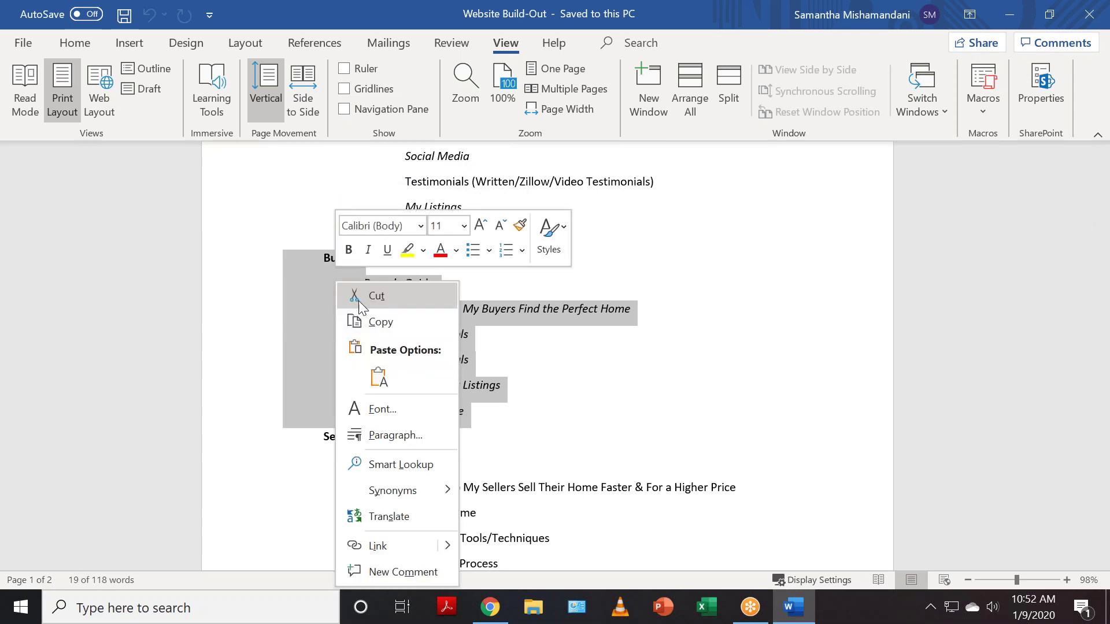
pyautogui.click(372, 322)
pyautogui.click(550, 341)
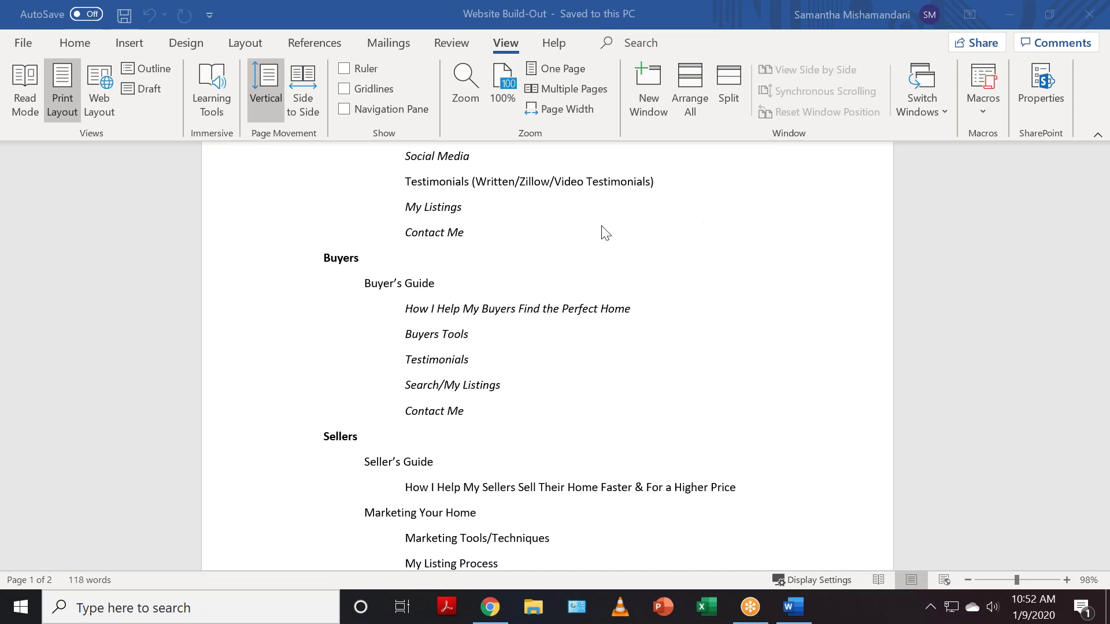
pyautogui.click(1018, 9)
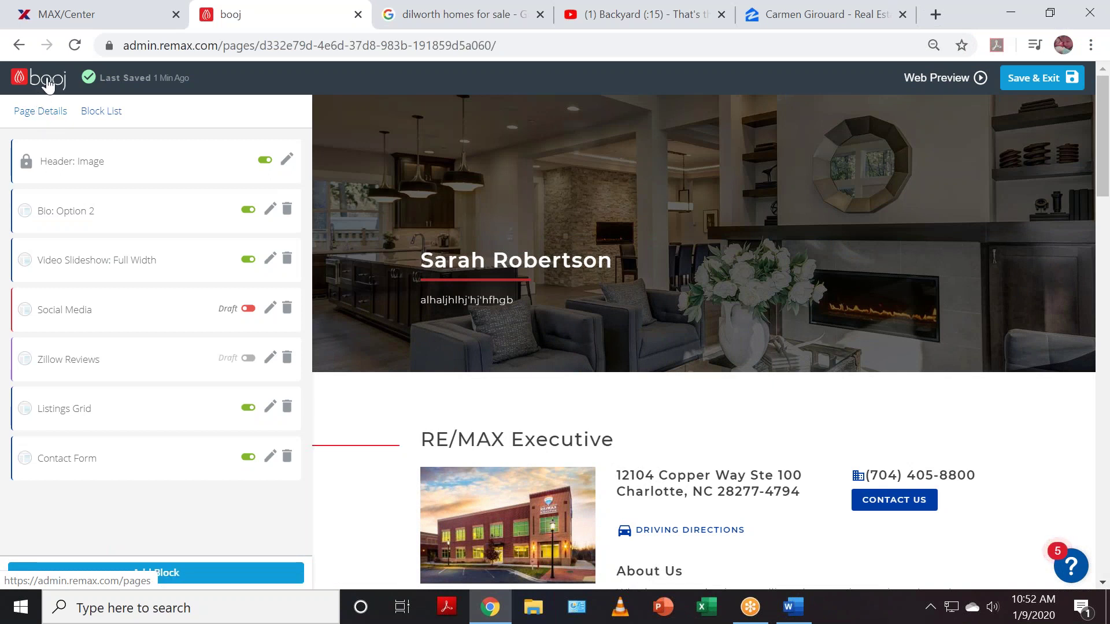
# - In the site's navigation Menu view, open Buyers Guide (listed under Buyers) for editing
pyautogui.click(48, 85)
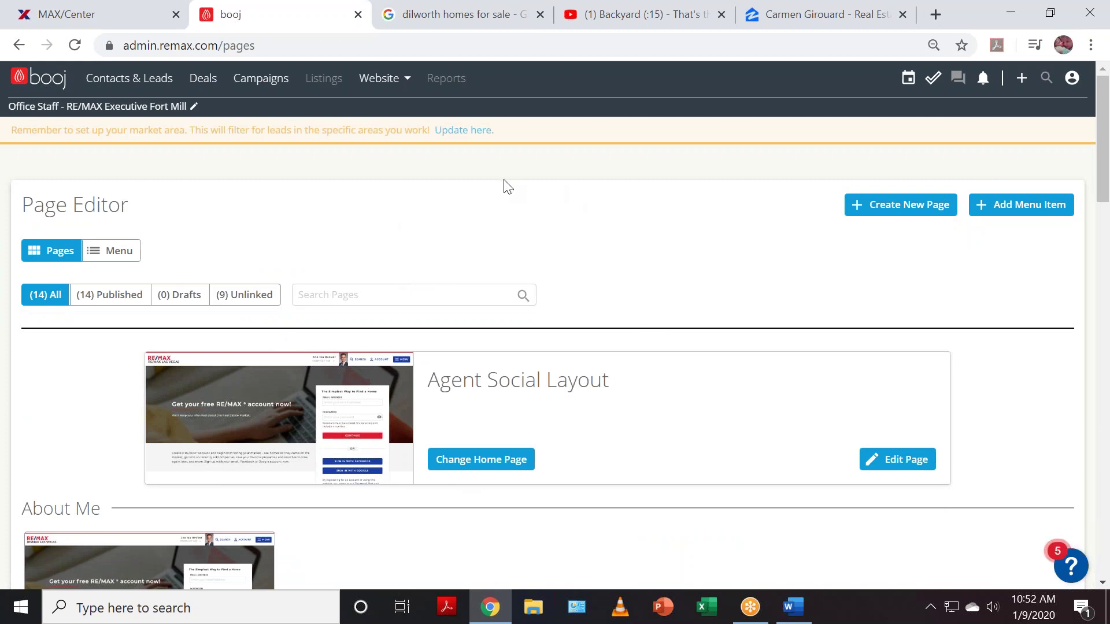
pyautogui.click(120, 255)
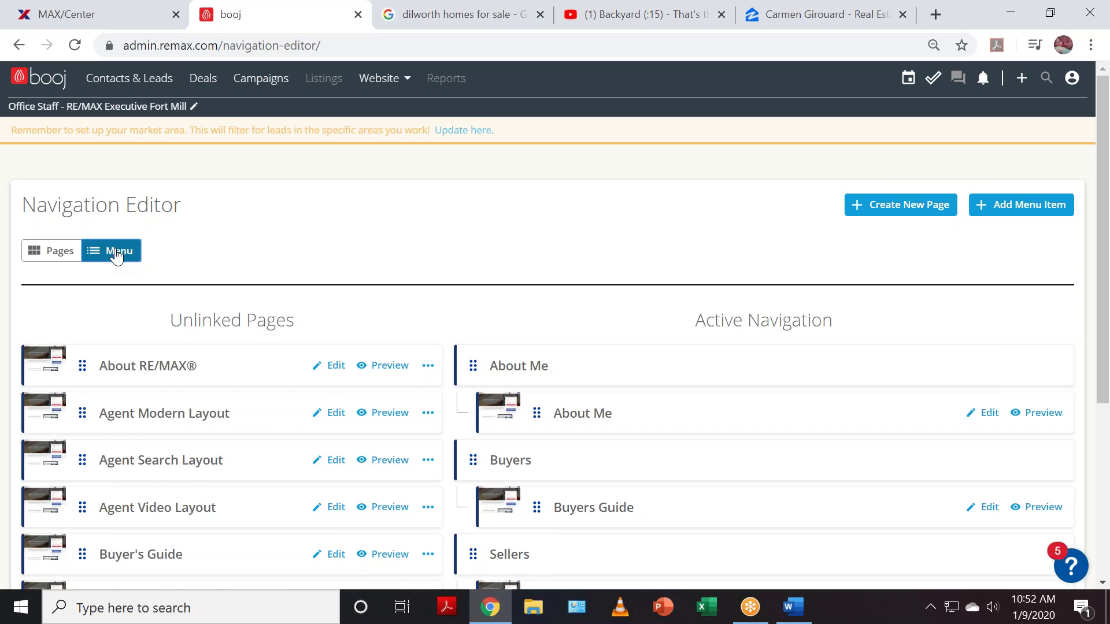
pyautogui.scroll(-2, 751, 314)
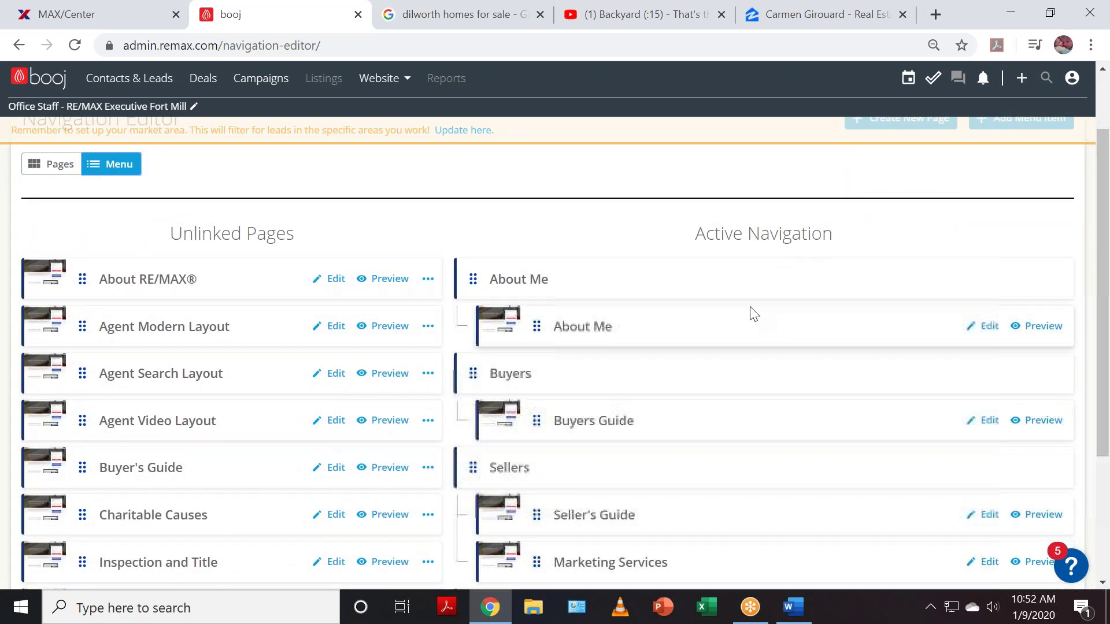
pyautogui.click(989, 426)
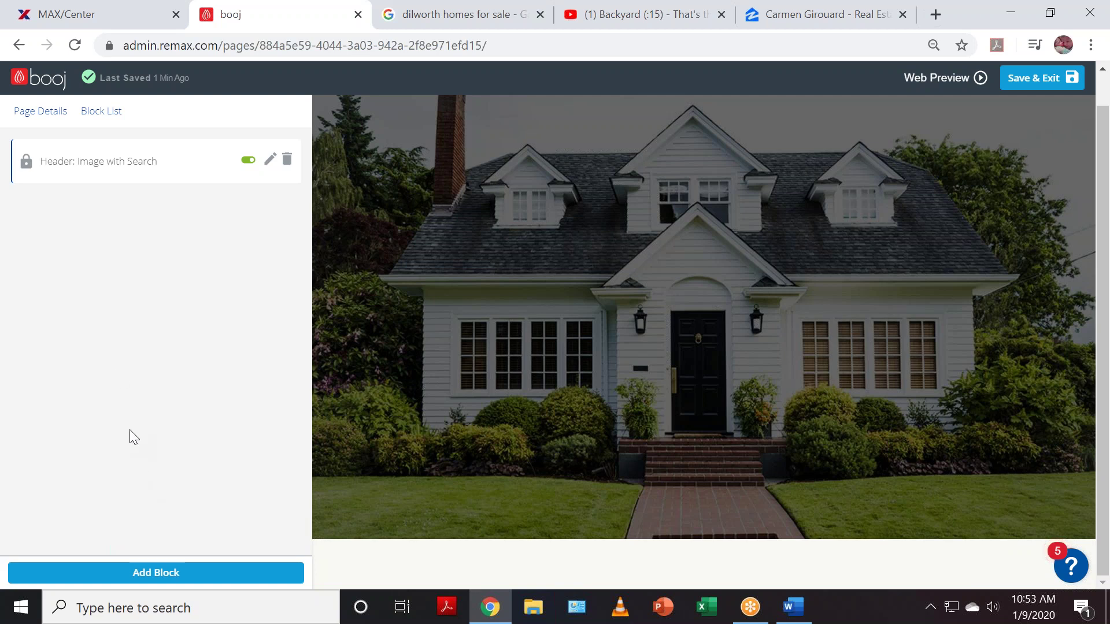
# - Open the Add Block catalogue listing Content: Full Width, Quote, Video and other block types
pyautogui.click(93, 579)
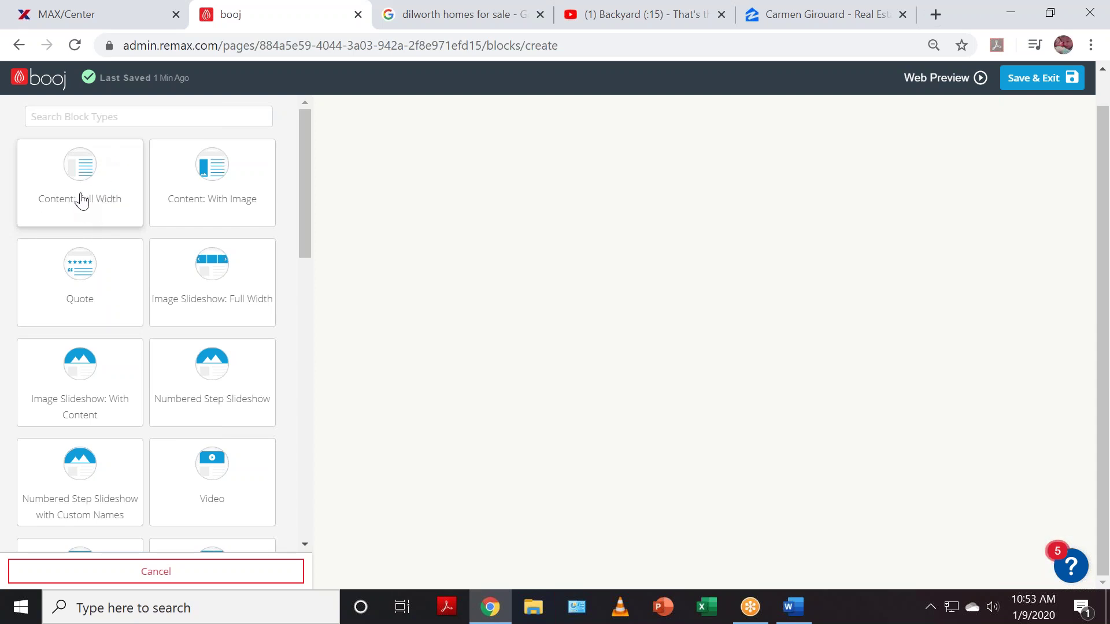
# - Add a Content: Full Width block reading 'Steps to prepare yourself for the home buying process.' and save it
pyautogui.click(76, 175)
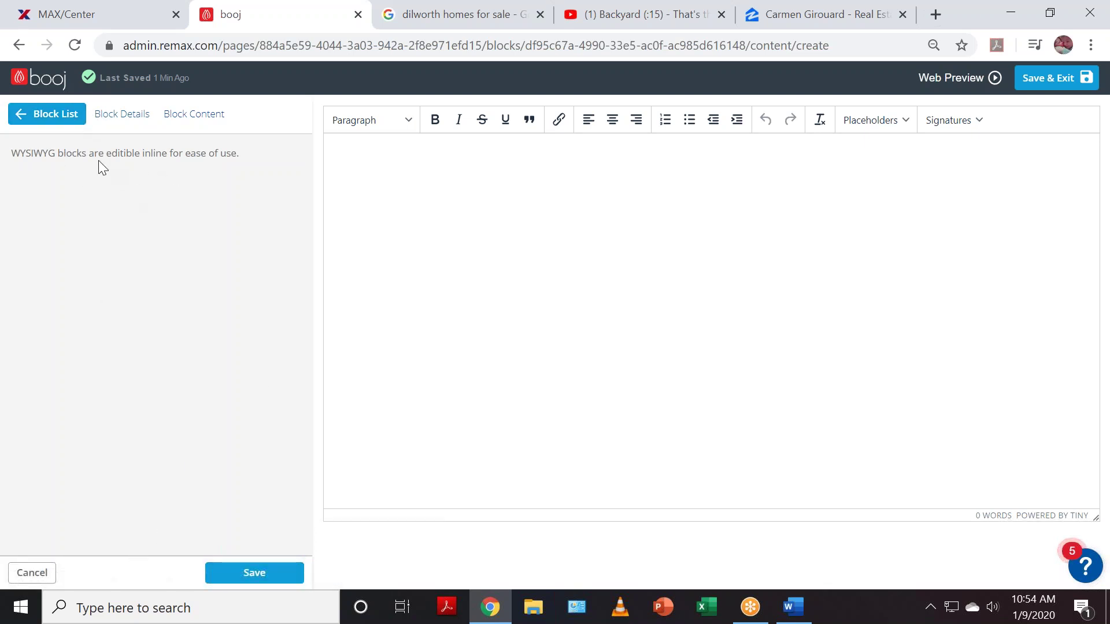
pyautogui.click(454, 156)
pyautogui.write('How do')
pyautogui.press('BackSpace')
pyautogui.press('BackSpace')
pyautogui.press('BackSpace')
pyautogui.press('BackSpace')
pyautogui.press('BackSpace')
pyautogui.press('BackSpace')
pyautogui.write('Tod')
pyautogui.press('BackSpace')
pyautogui.press('BackSpace')
pyautogui.write('Steps to prepare yourself ')
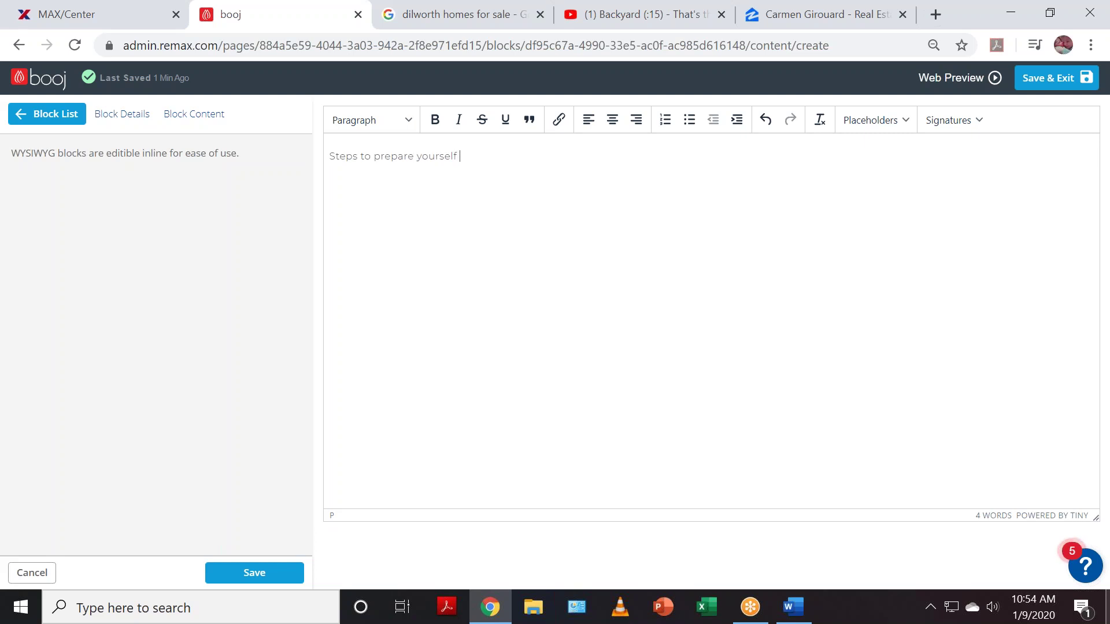
pyautogui.write('for the home buying process.')
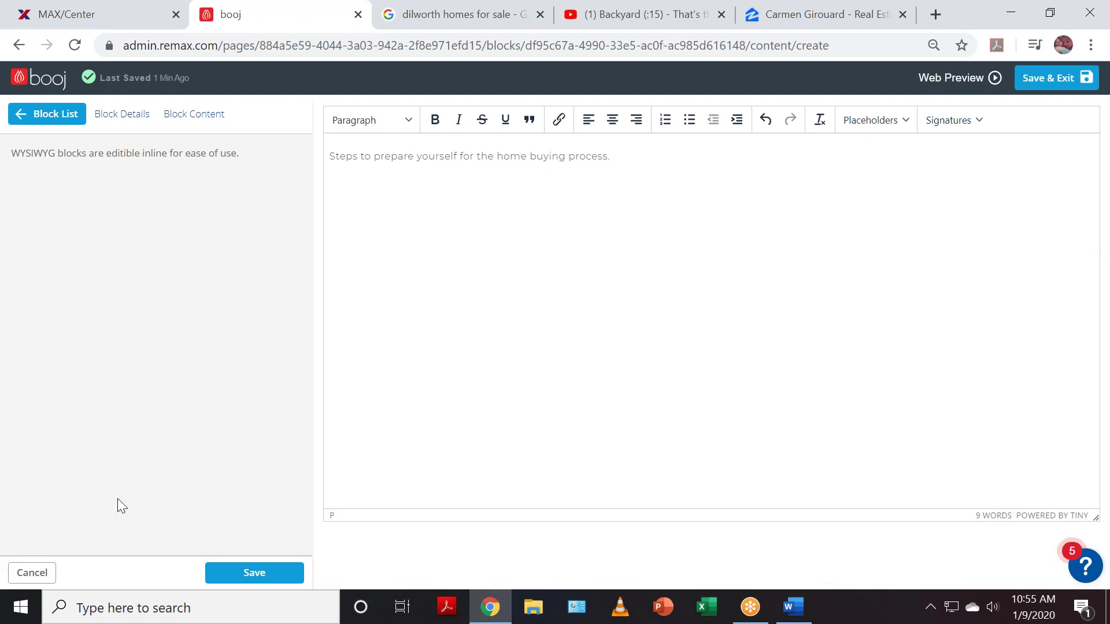
pyautogui.click(254, 574)
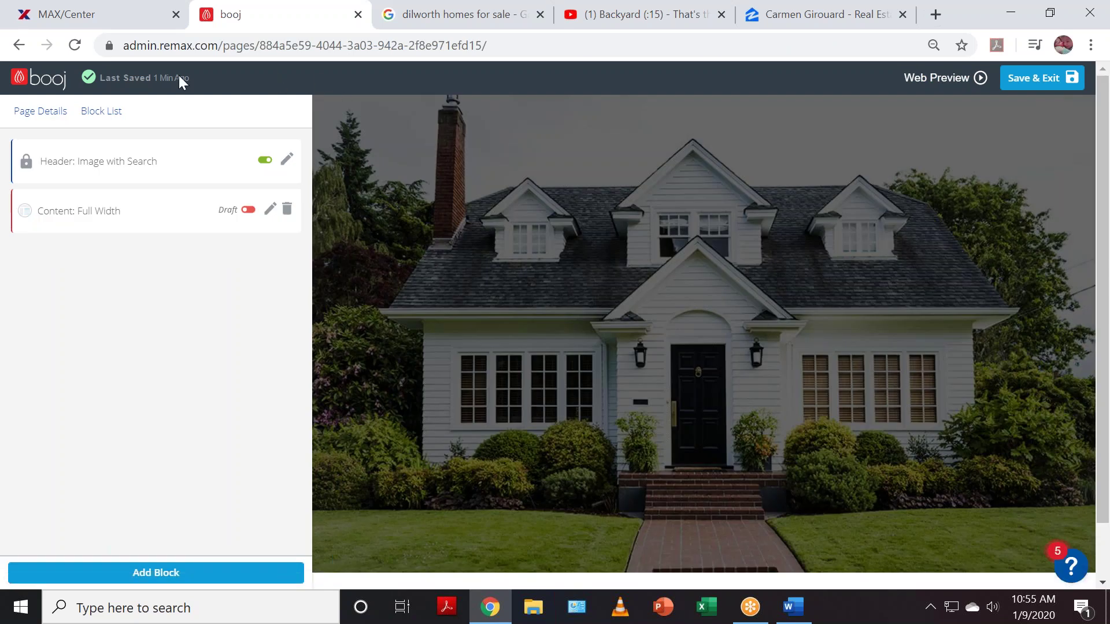
# - Move Buyer's Guide from Unlinked Pages under Buyers in Active Navigation, then edit the page
pyautogui.click(14, 79)
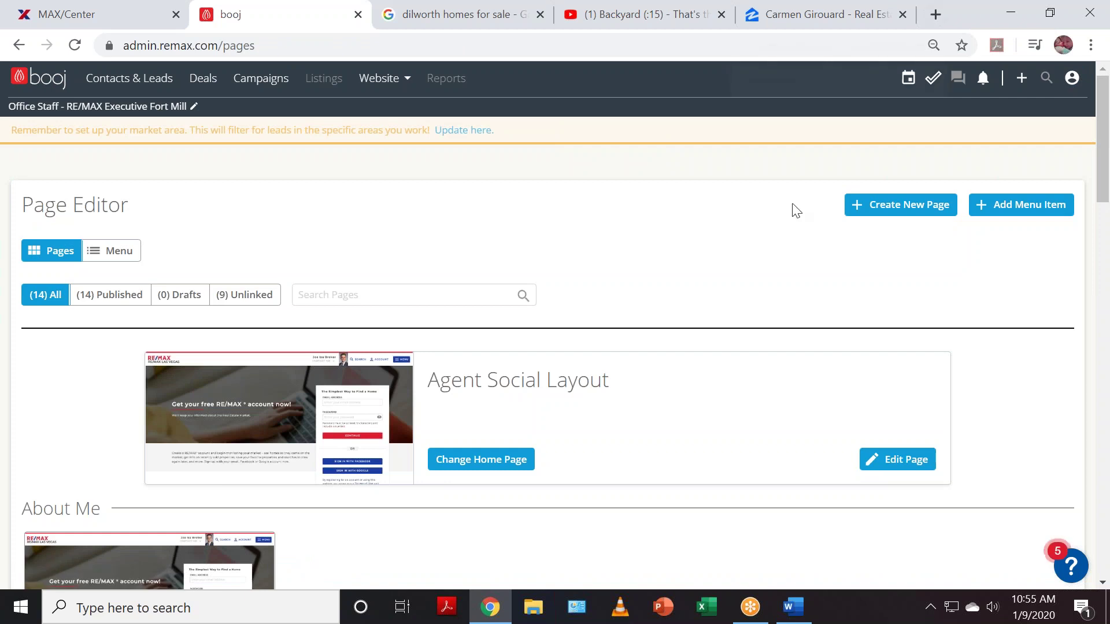
pyautogui.scroll(-3, 426, 384)
pyautogui.scroll(3, 260, 312)
pyautogui.click(119, 251)
pyautogui.scroll(-2, 231, 404)
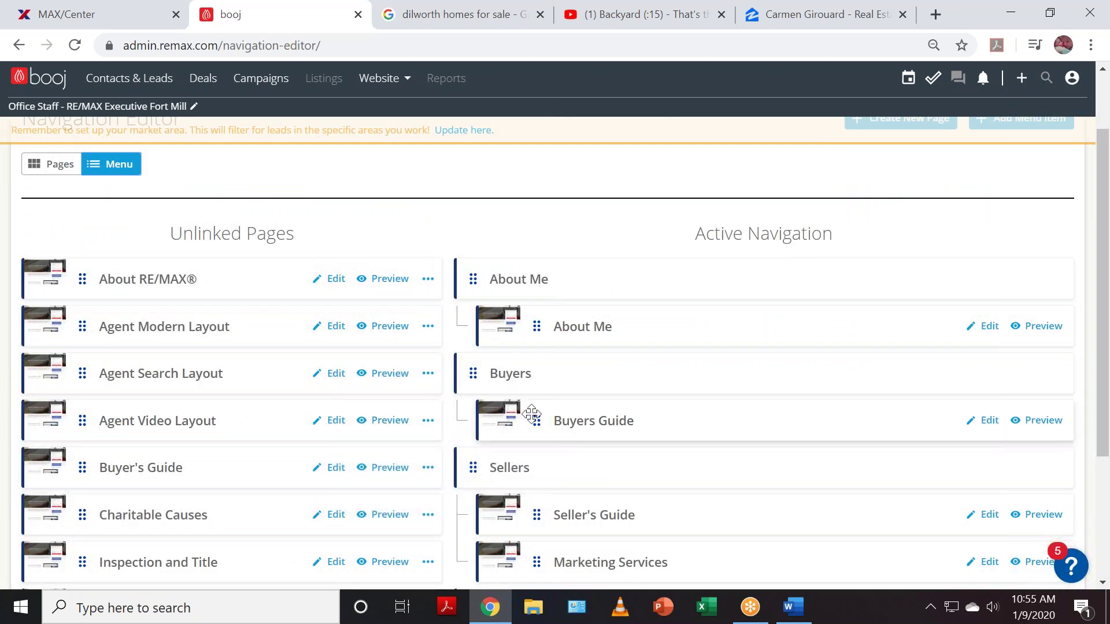
pyautogui.moveTo(537, 417); pyautogui.dragTo(57, 413)
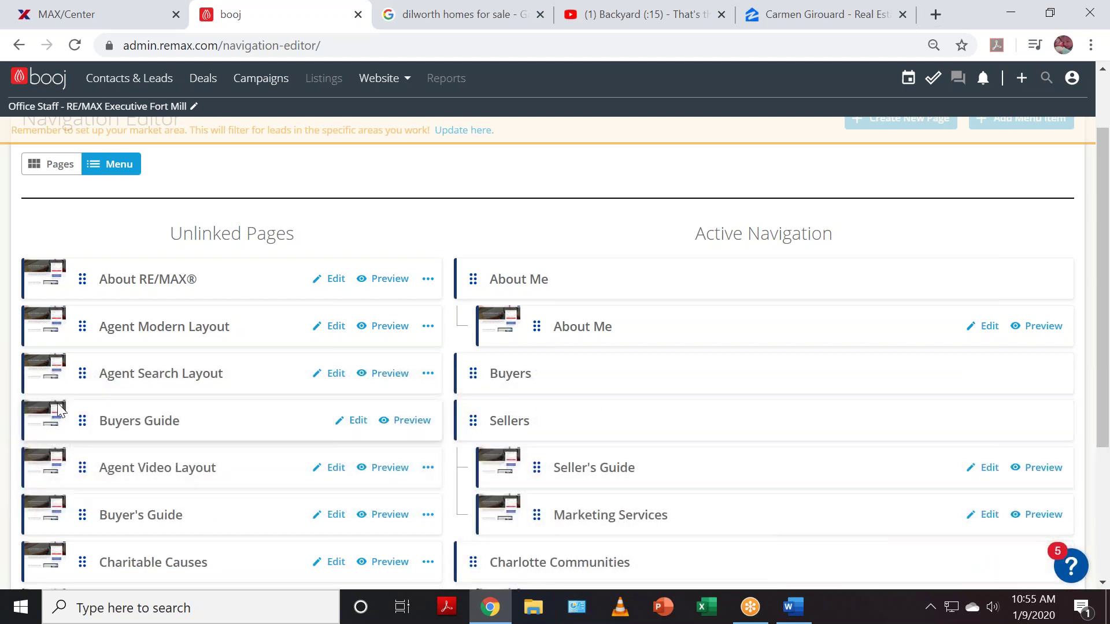
pyautogui.moveTo(79, 516); pyautogui.dragTo(556, 398)
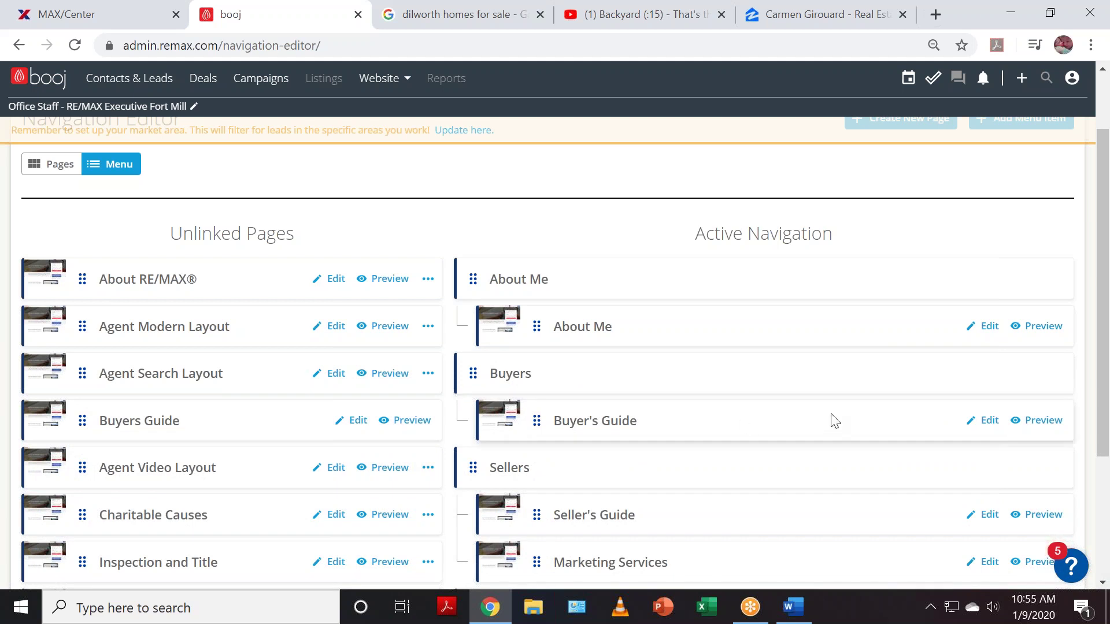
pyautogui.click(986, 428)
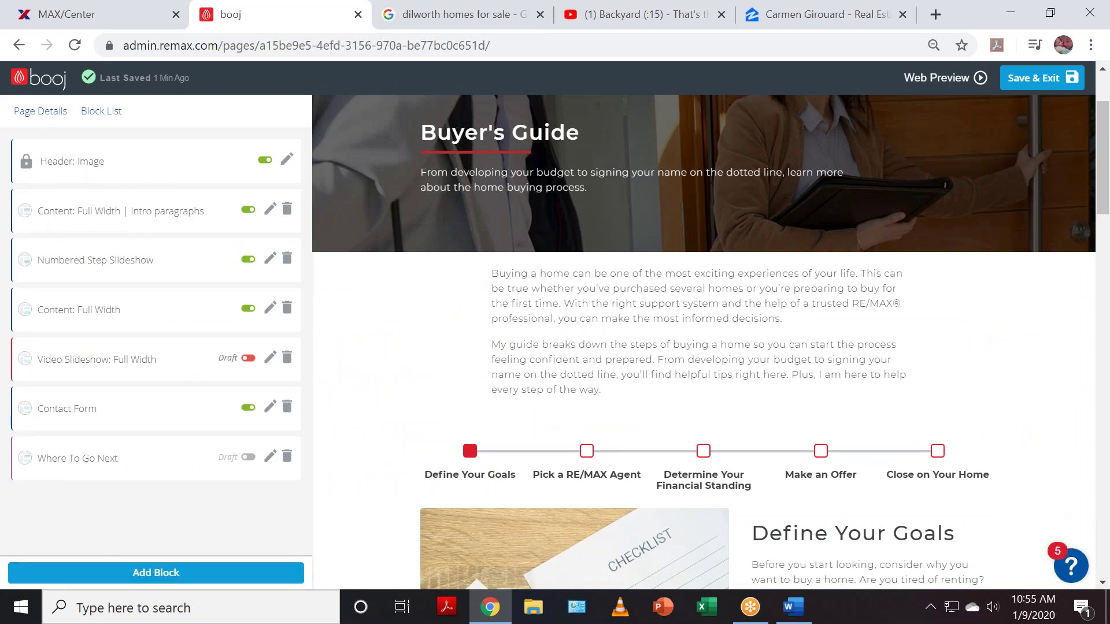
# - Open the Content: Full Width | Intro paragraphs block in its WYSIWYG editor
pyautogui.click(79, 162)
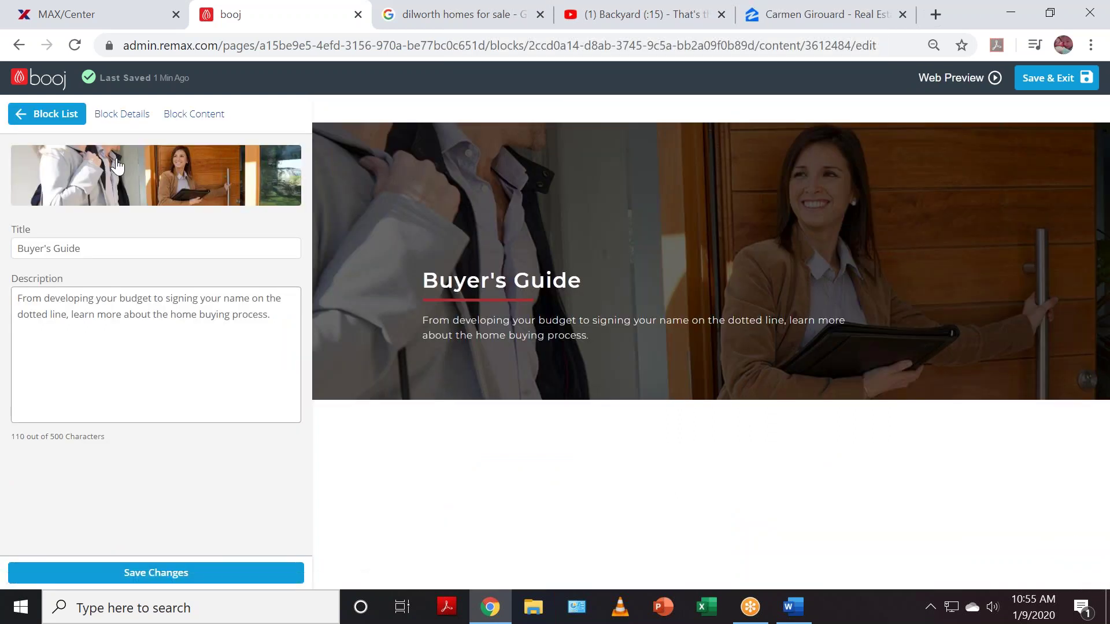
pyautogui.click(54, 120)
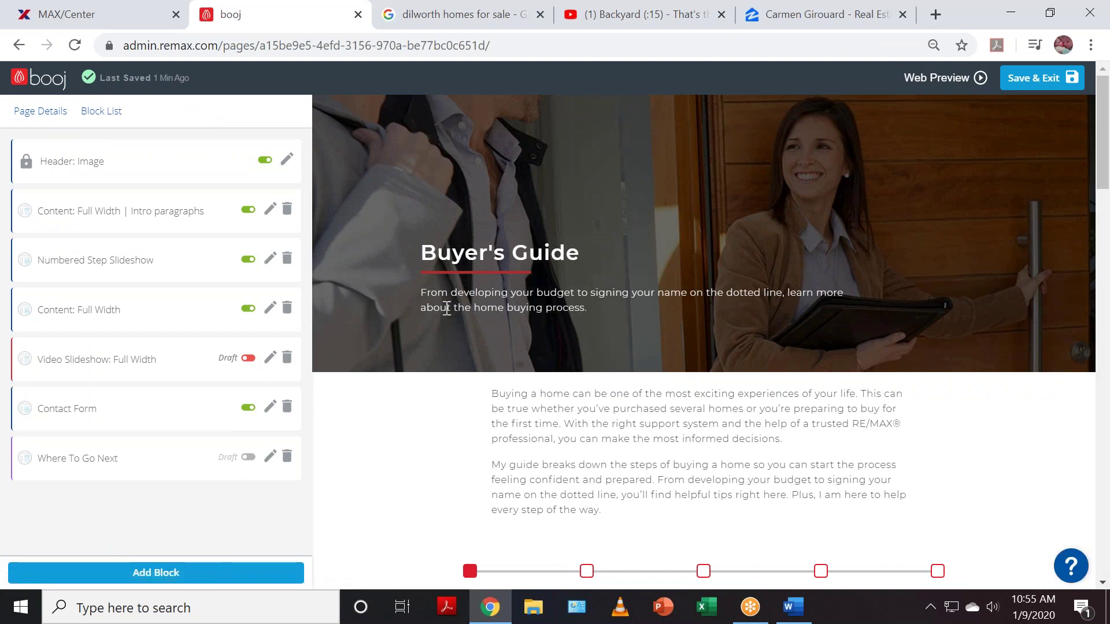
pyautogui.moveTo(492, 394); pyautogui.dragTo(616, 512)
pyautogui.click(601, 456)
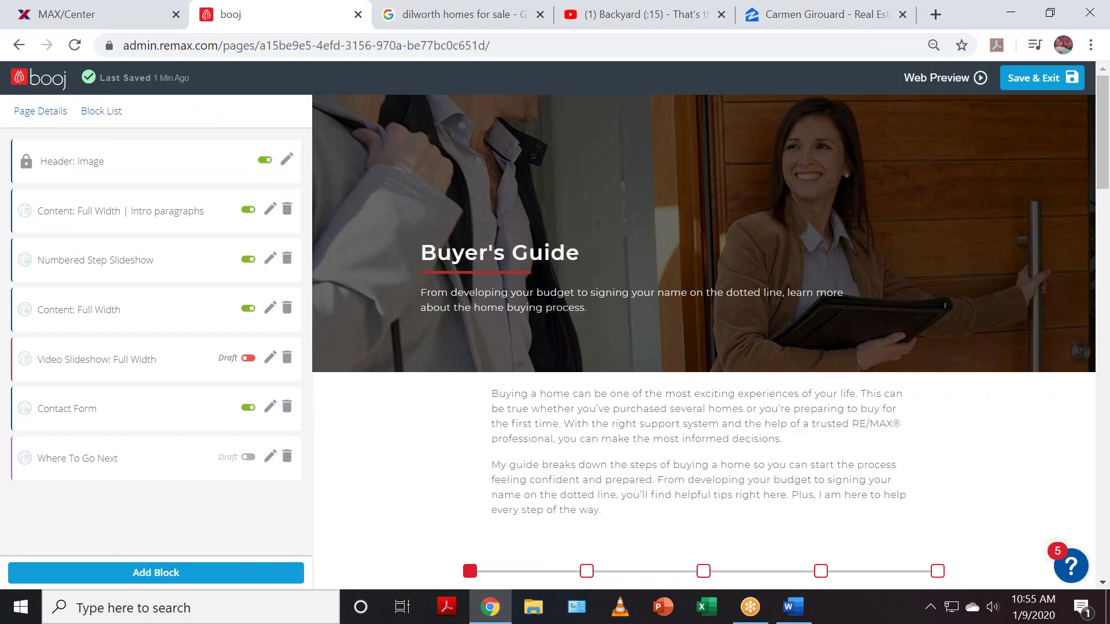
pyautogui.scroll(-1, 642, 393)
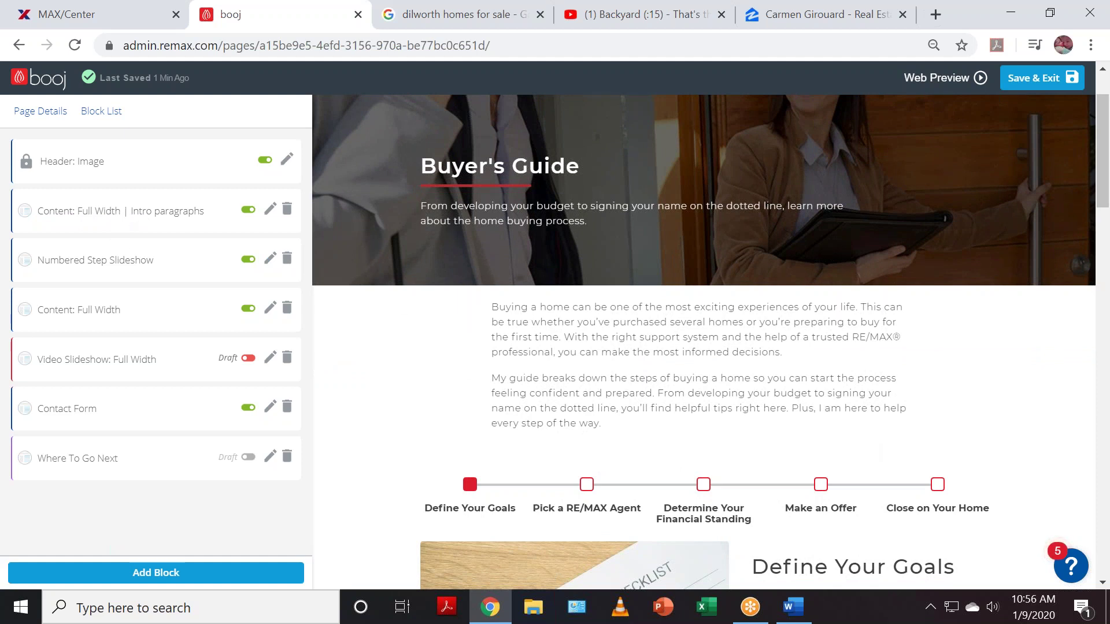
pyautogui.click(200, 219)
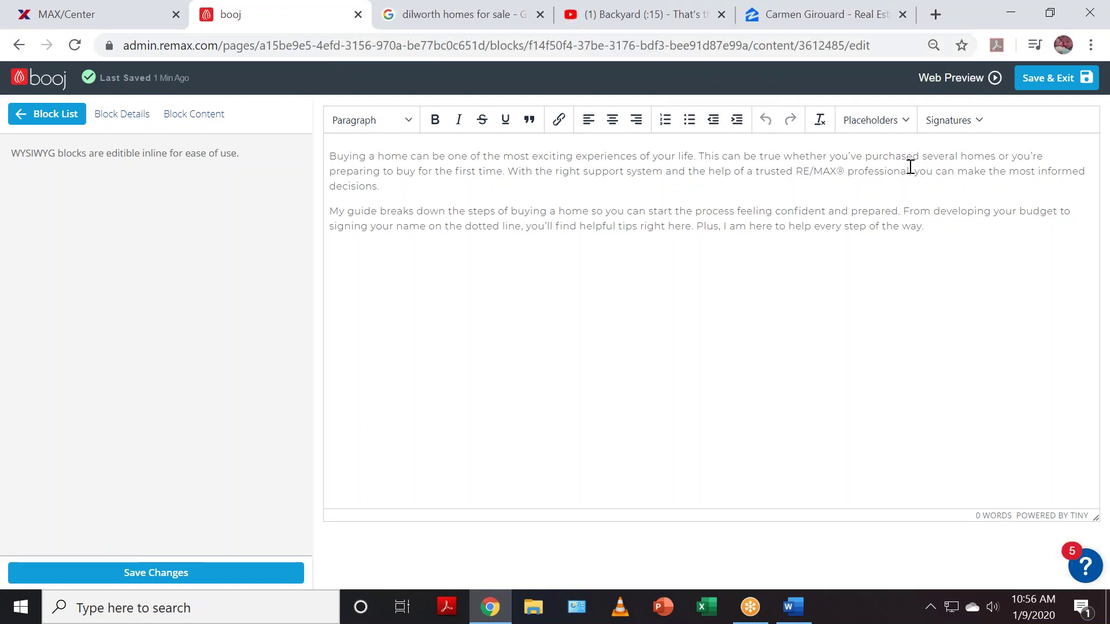
# - Replace 'the help of a trusted RE/MAX® professional' with 'my help' in the intro and save
pyautogui.moveTo(909, 172); pyautogui.dragTo(692, 175)
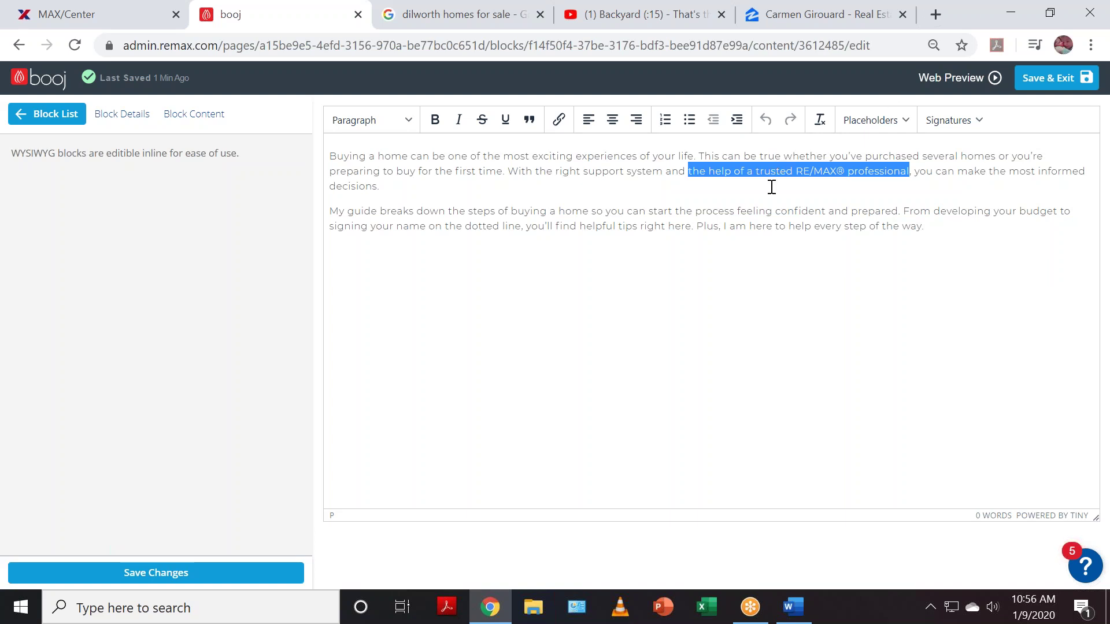
pyautogui.write('my help')
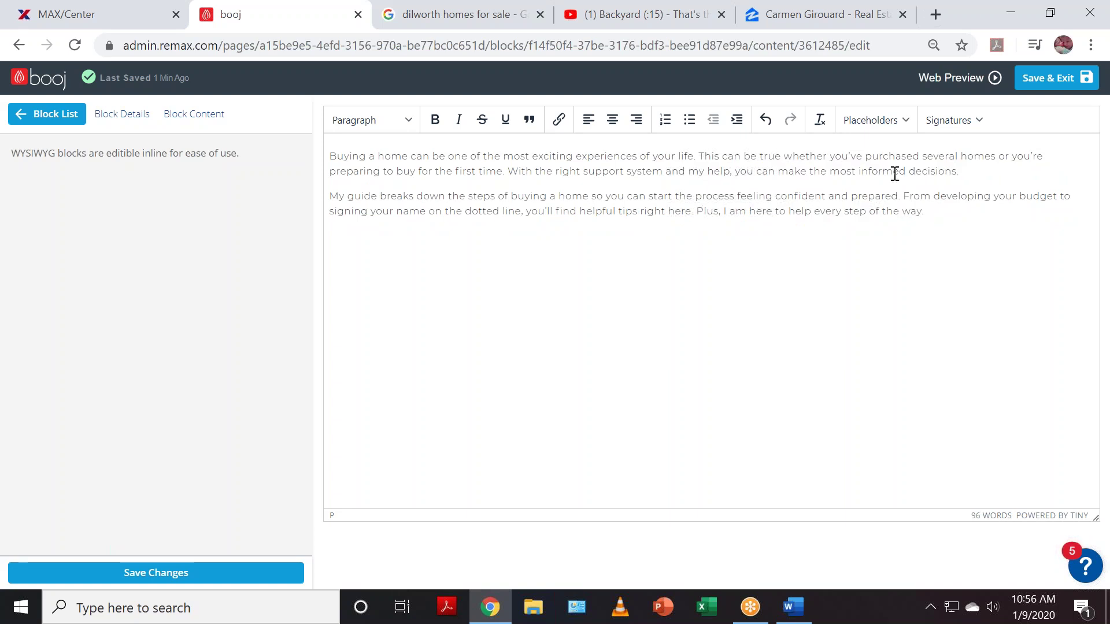
pyautogui.click(766, 119)
pyautogui.click(794, 226)
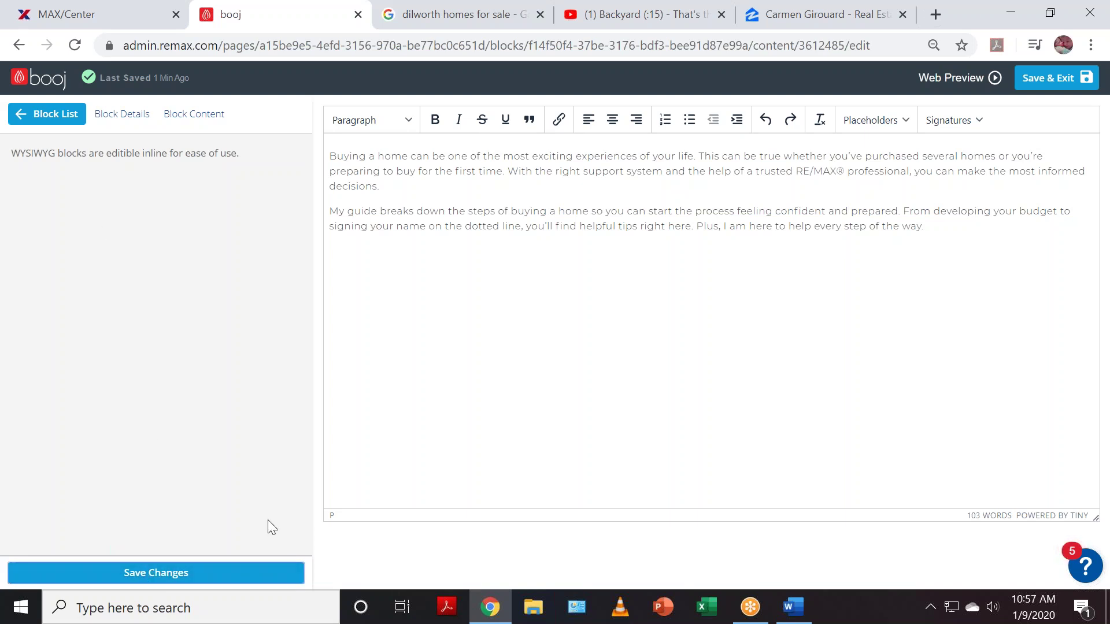
pyautogui.click(167, 573)
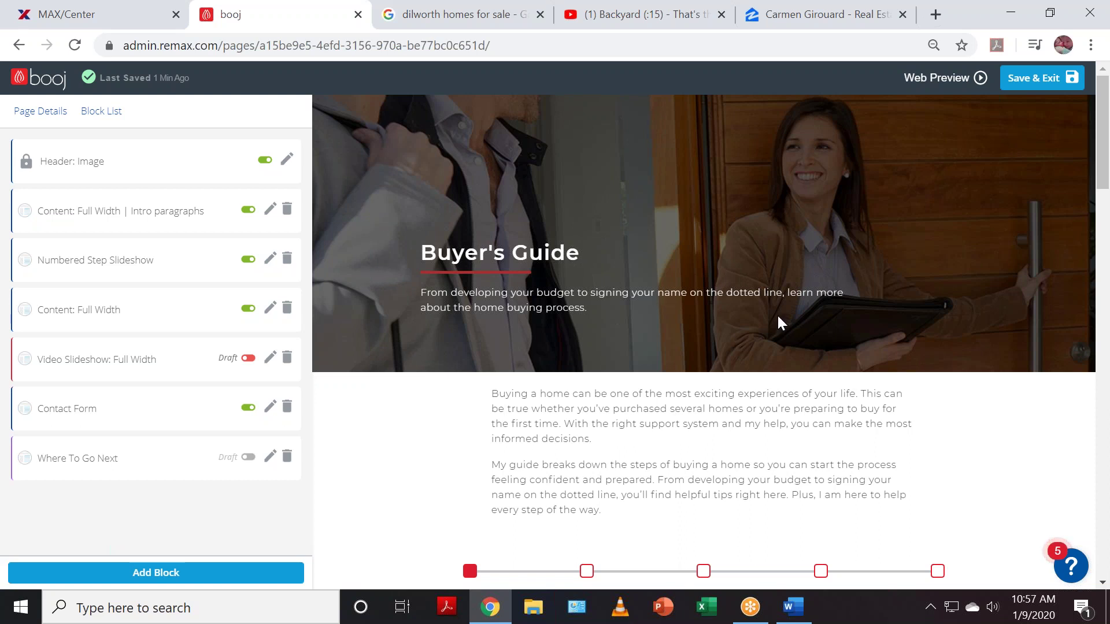
pyautogui.scroll(-5, 779, 318)
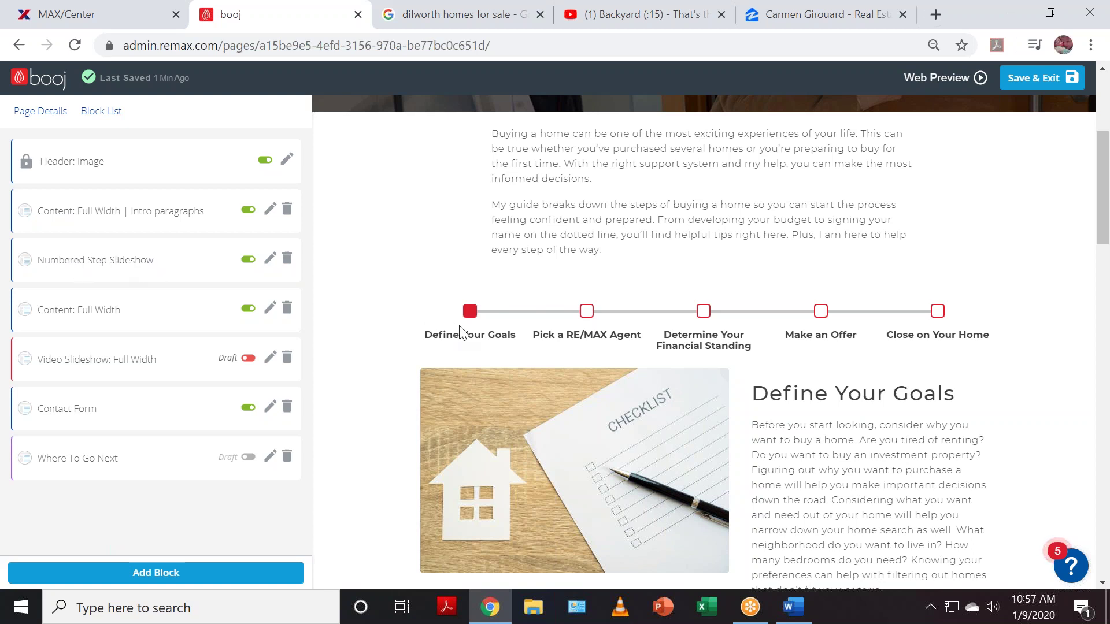
pyautogui.scroll(-3, 662, 359)
pyautogui.scroll(2, 625, 335)
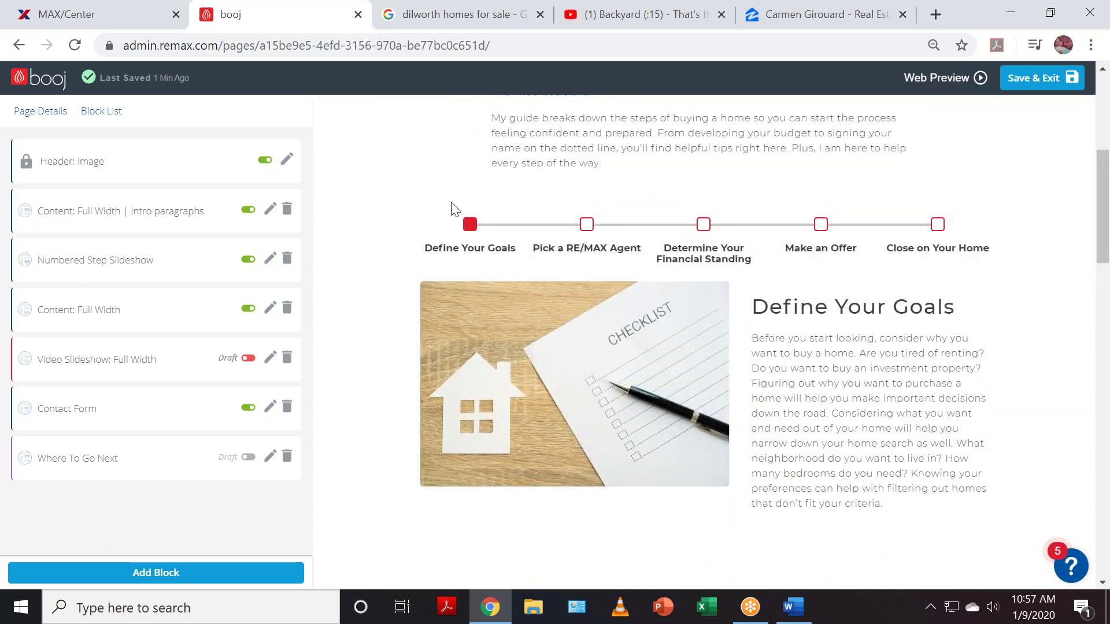
# - Preview the Pick a RE/MAX Agent, Financial Standing, Make an Offer and Close on Your Home slides
pyautogui.click(85, 265)
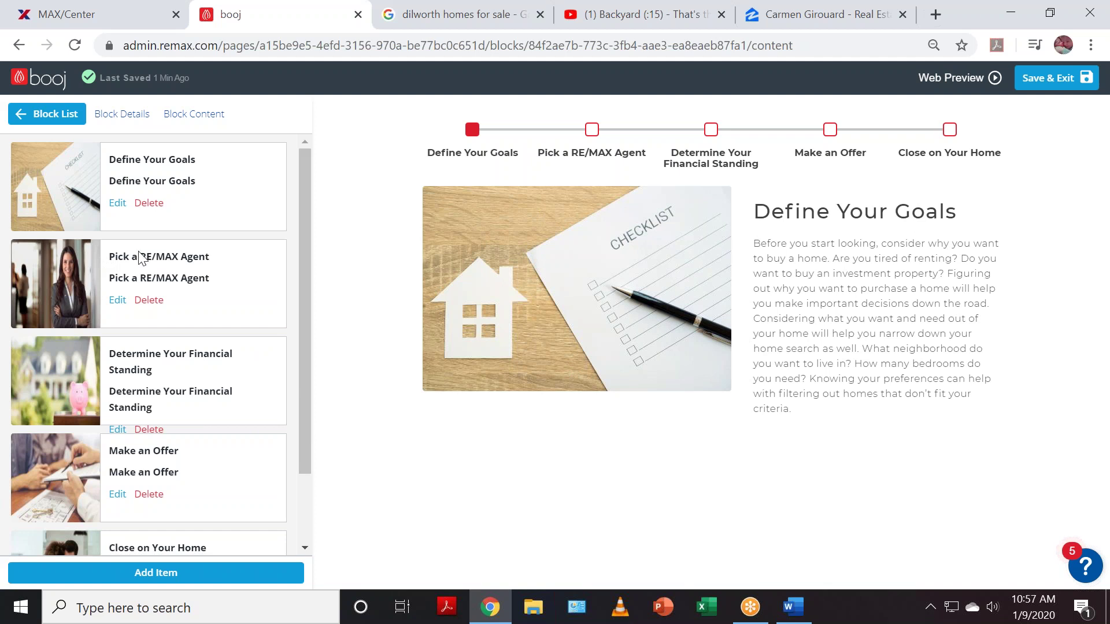
pyautogui.click(592, 129)
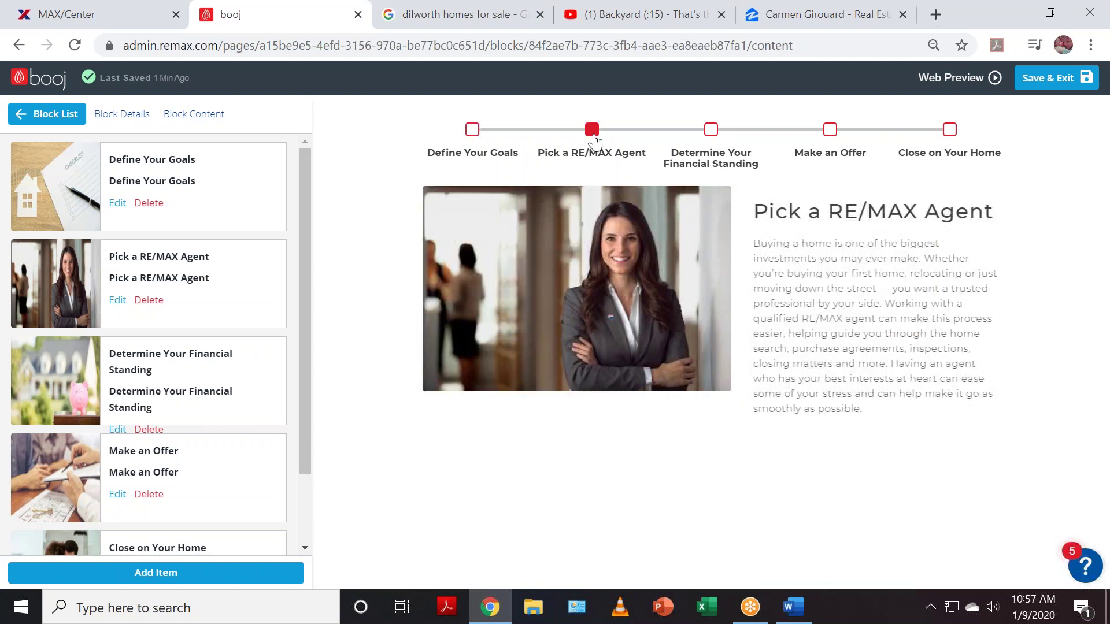
pyautogui.click(715, 133)
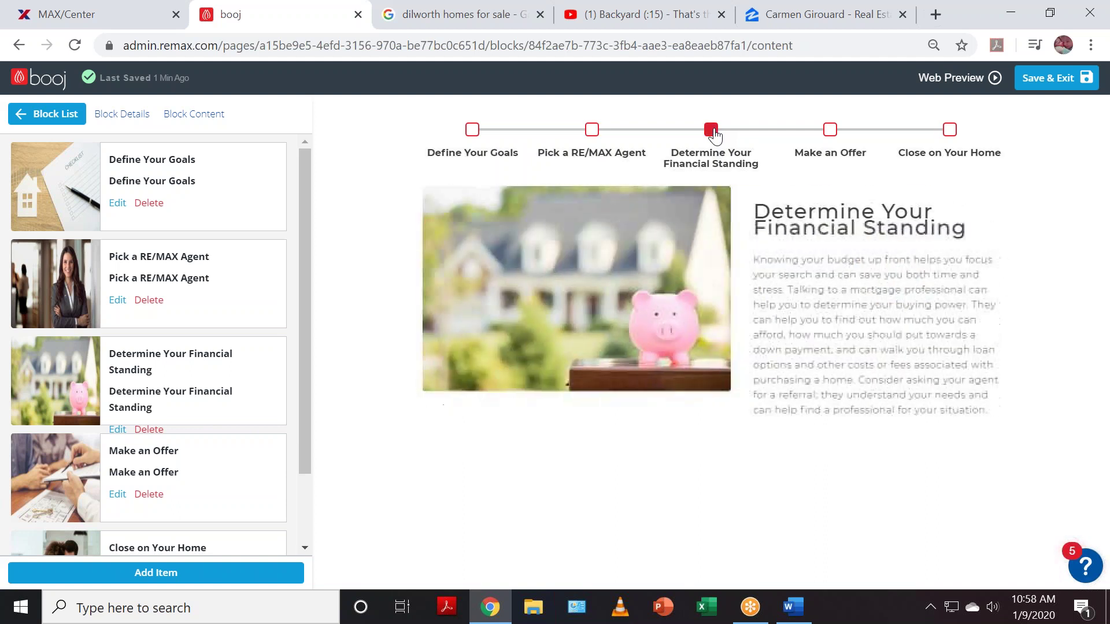
pyautogui.click(830, 131)
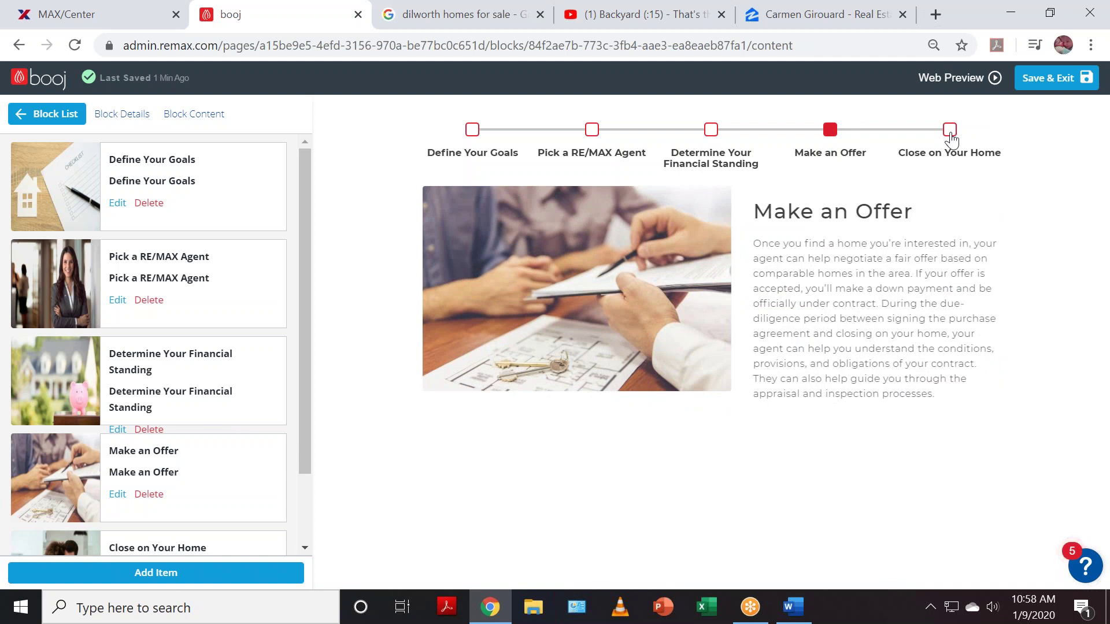
pyautogui.click(950, 132)
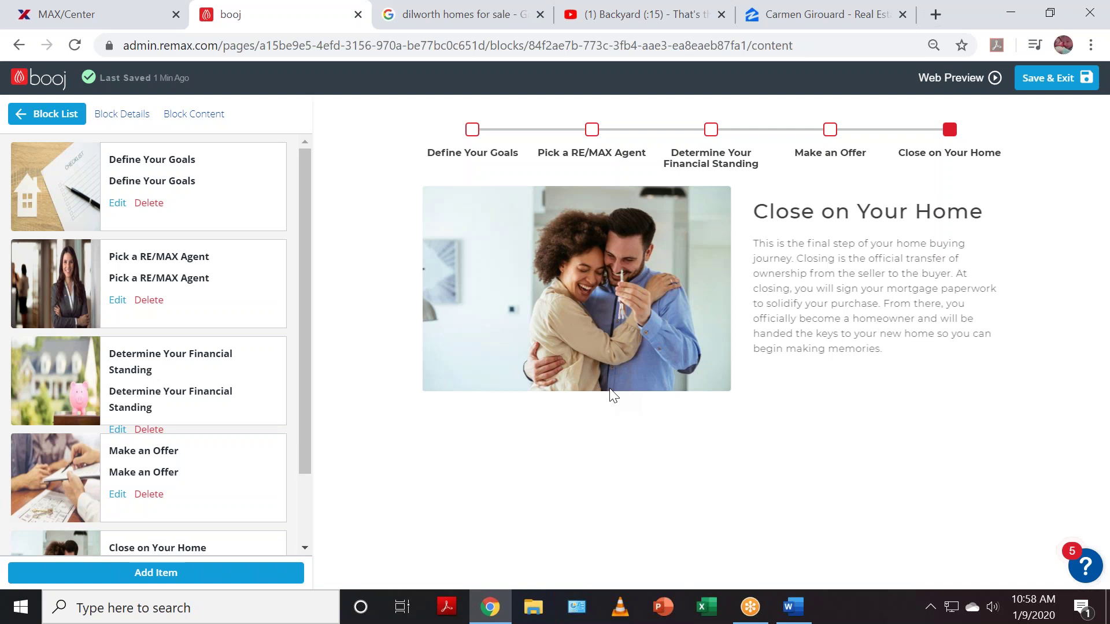
# - Scroll the Numbered Step Slideshow's item list down to the Close on Your Home step
pyautogui.scroll(-2, 166, 448)
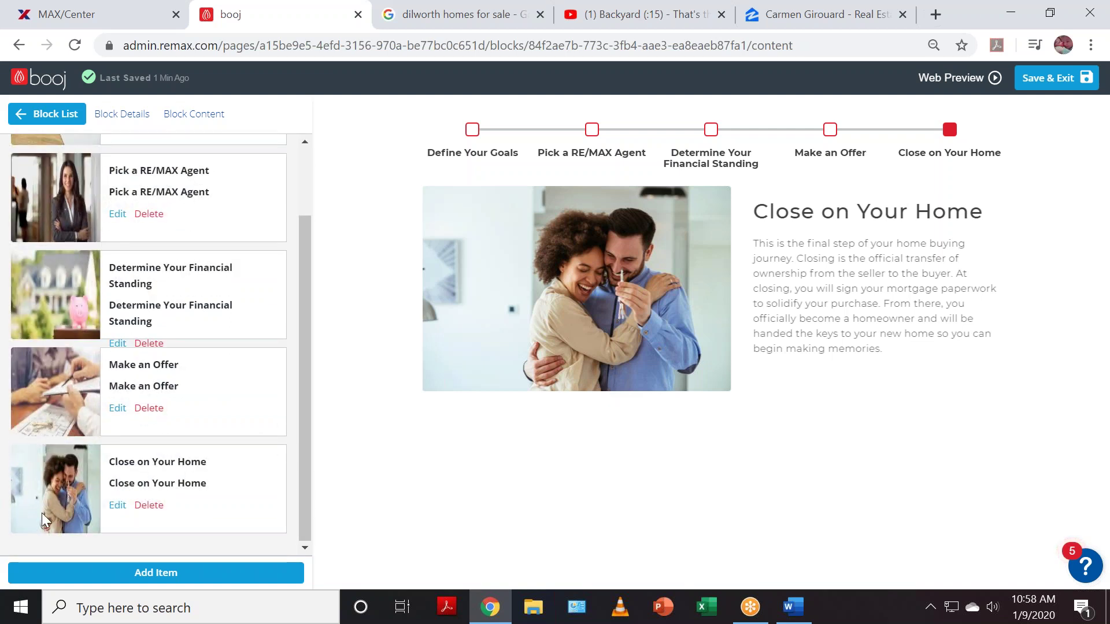
pyautogui.click(117, 505)
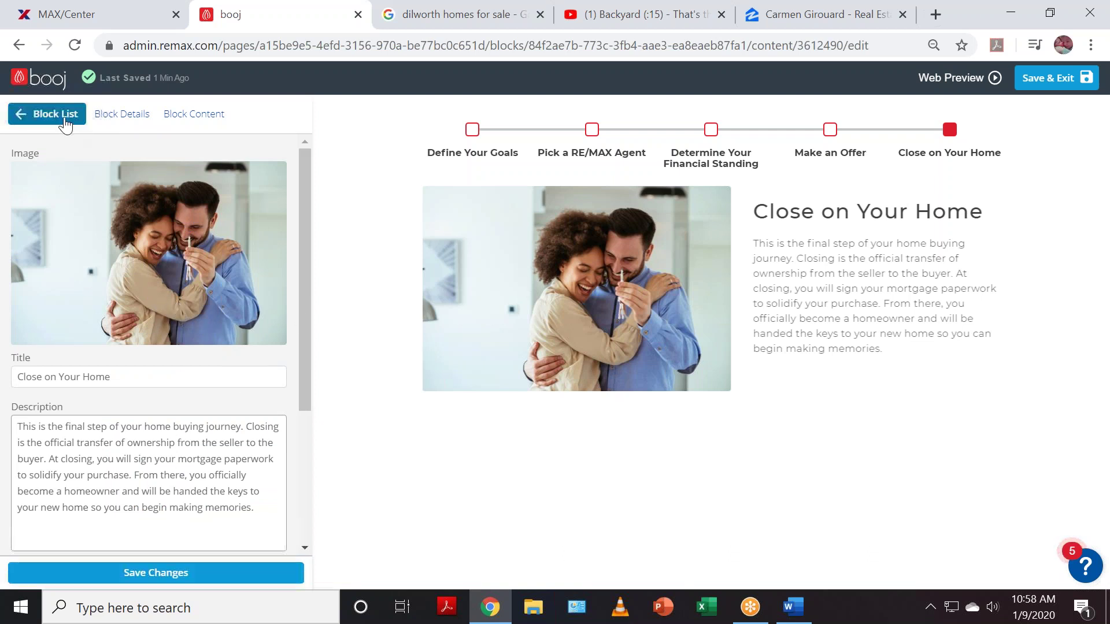
pyautogui.click(67, 115)
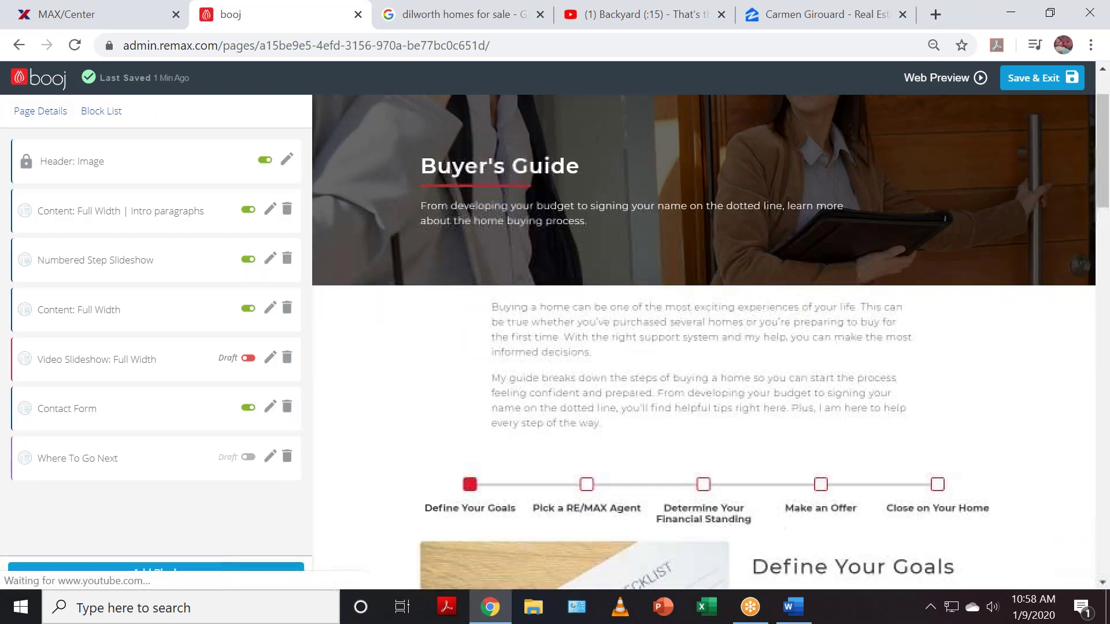
pyautogui.click(87, 265)
pyautogui.scroll(-3, 43, 399)
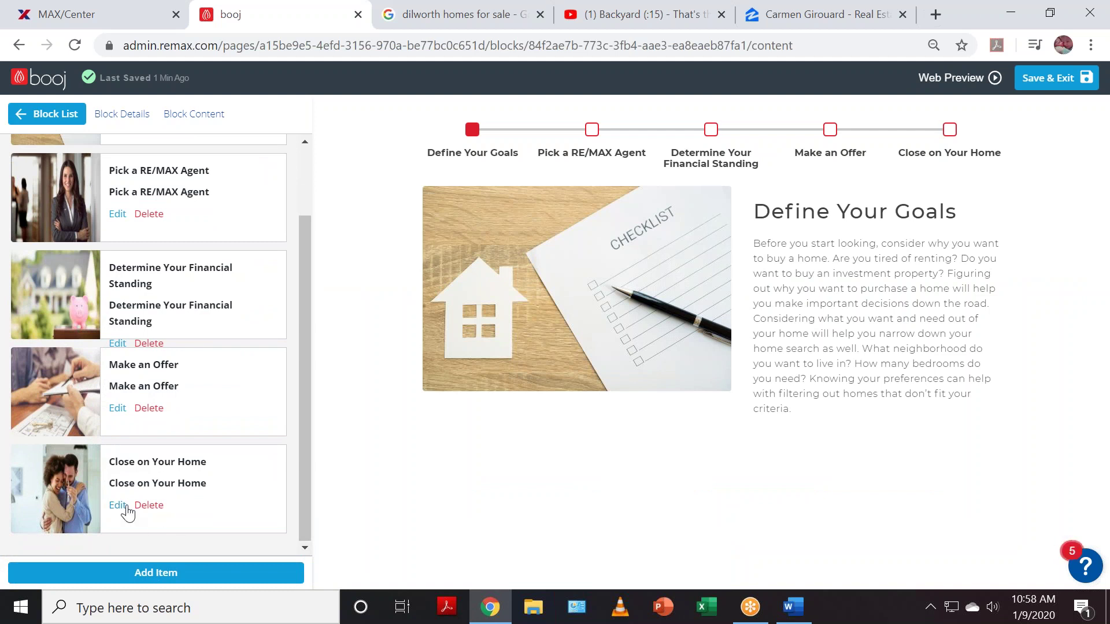
# - Set the Close on Your Home step's image to the Home-Exterior4 photo and save the step
pyautogui.click(118, 506)
pyautogui.click(149, 226)
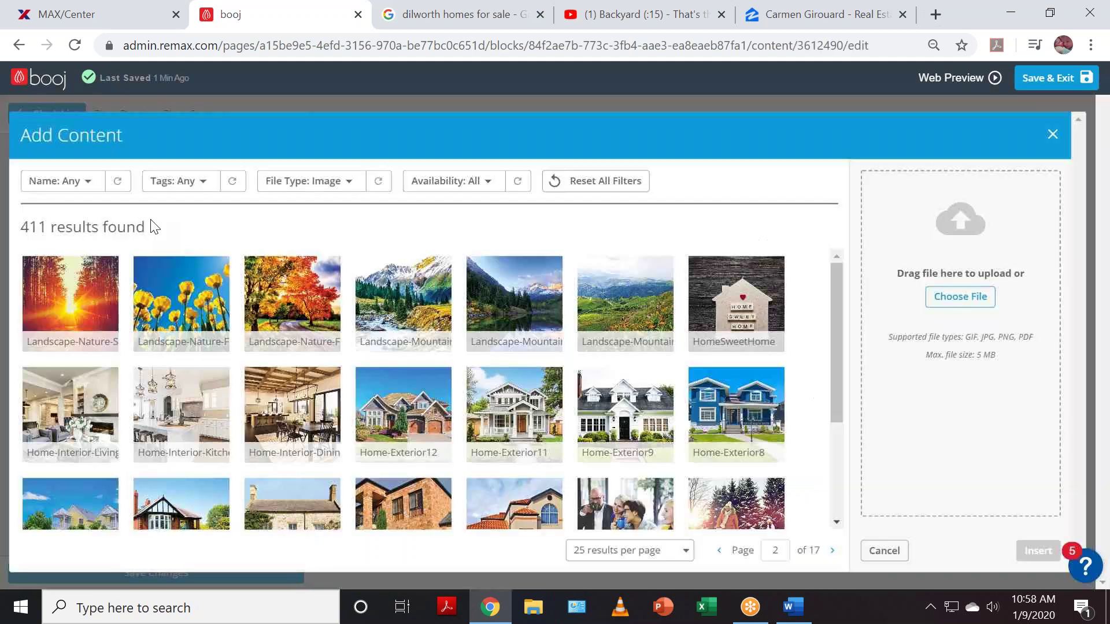
pyautogui.scroll(-2, 214, 439)
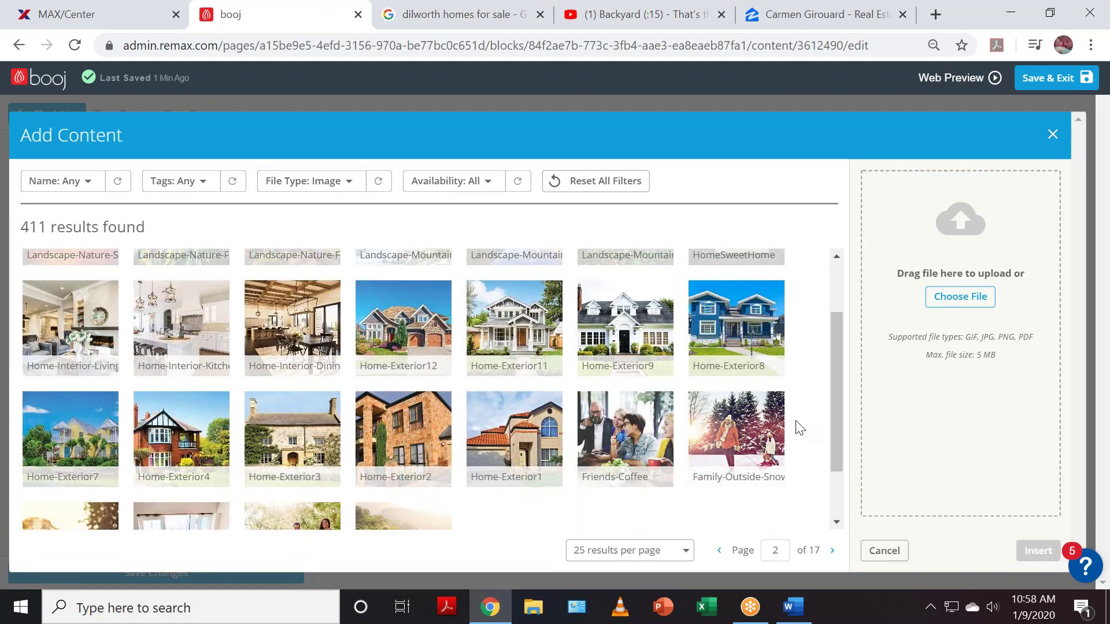
pyautogui.scroll(-1, 800, 428)
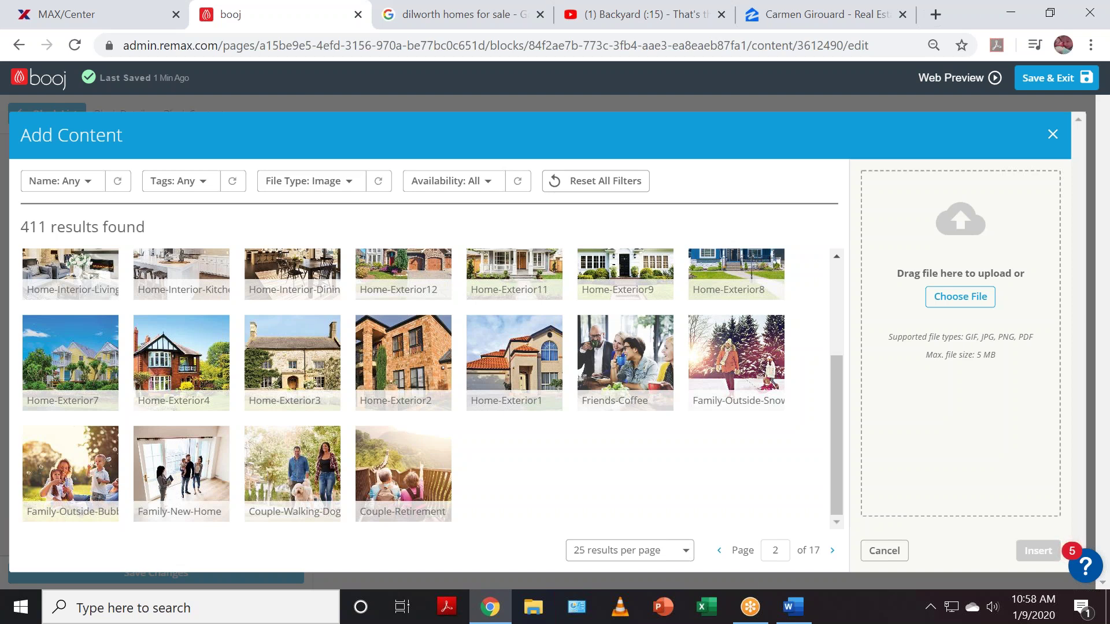
pyautogui.scroll(1, 503, 456)
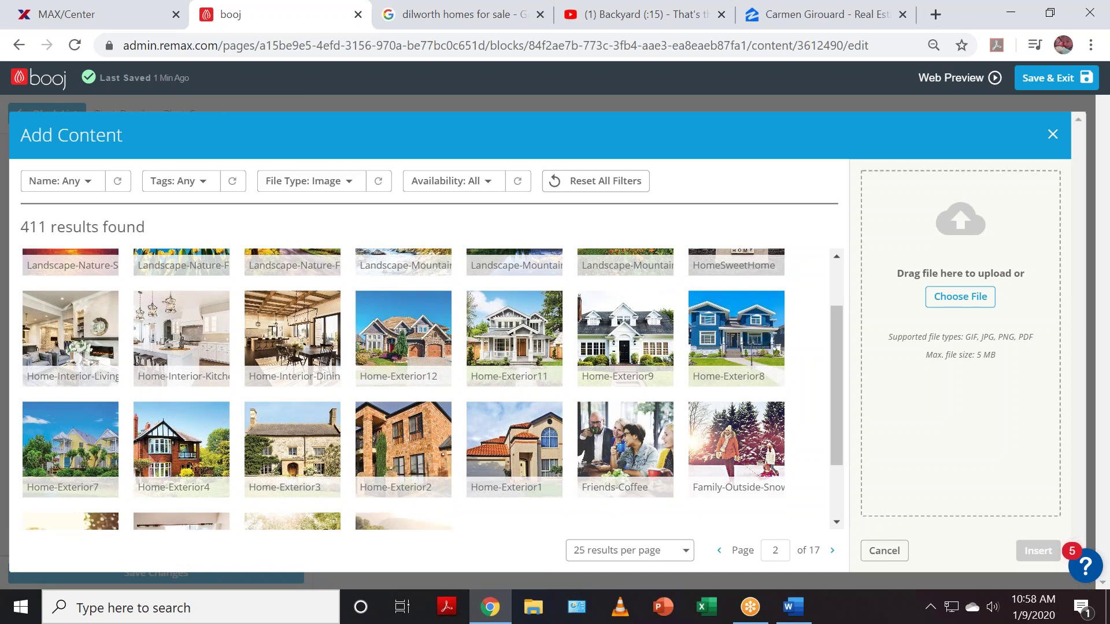
pyautogui.click(190, 455)
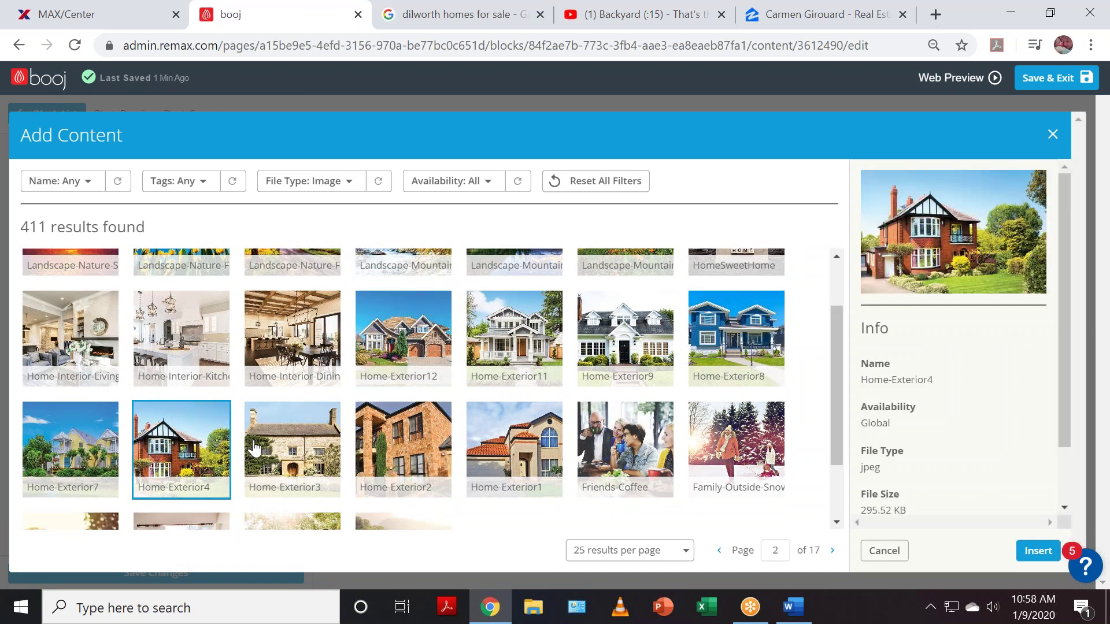
pyautogui.click(1038, 551)
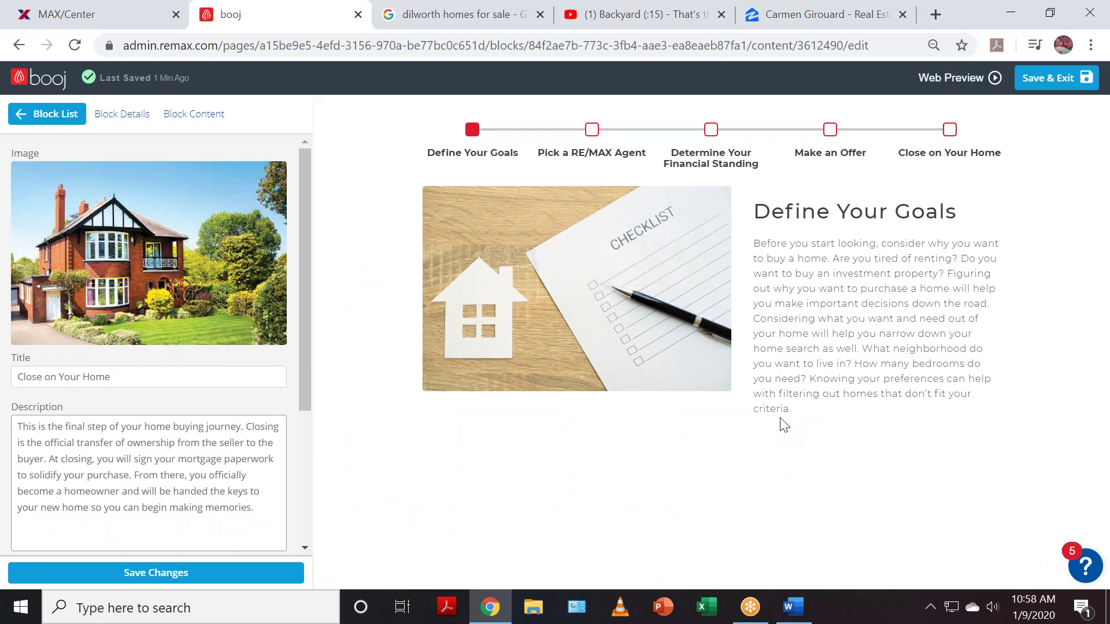
pyautogui.click(184, 574)
pyautogui.click(39, 375)
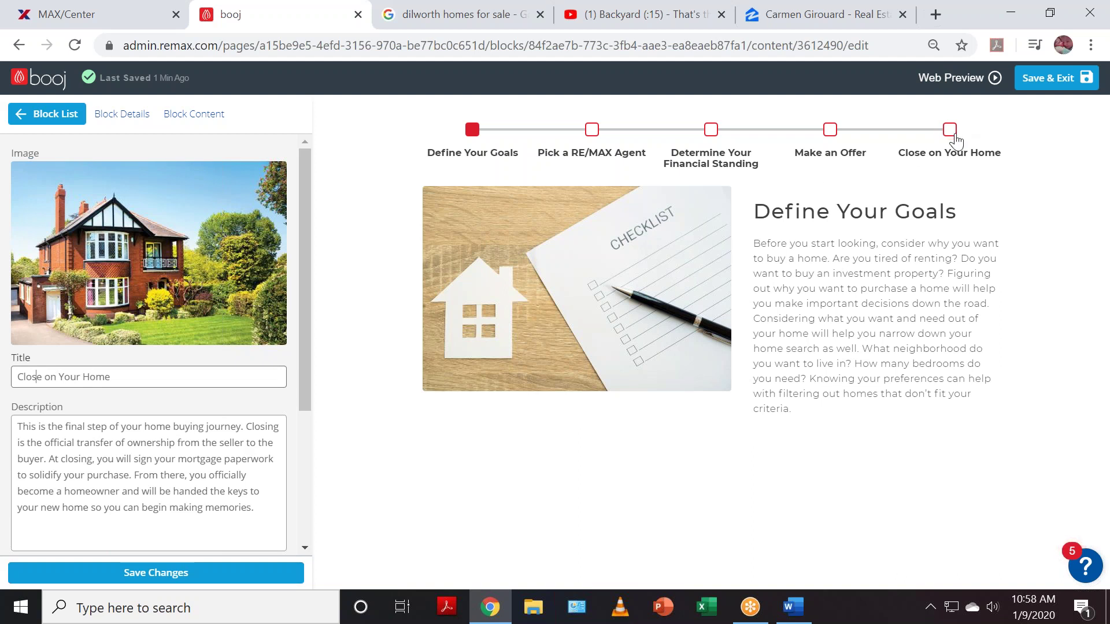
pyautogui.click(952, 133)
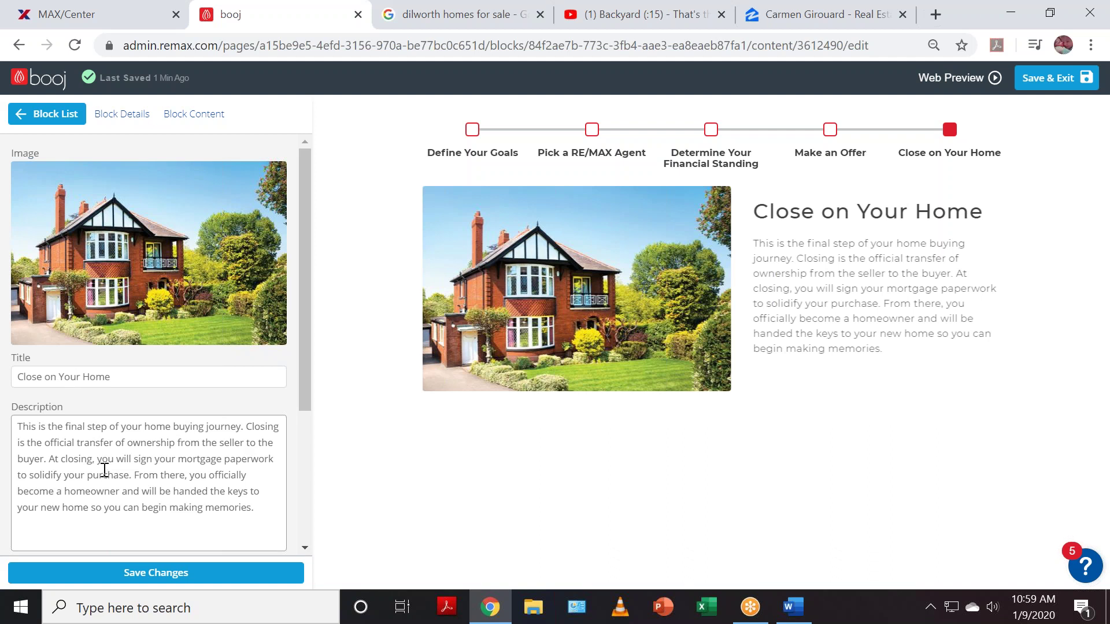
pyautogui.click(176, 575)
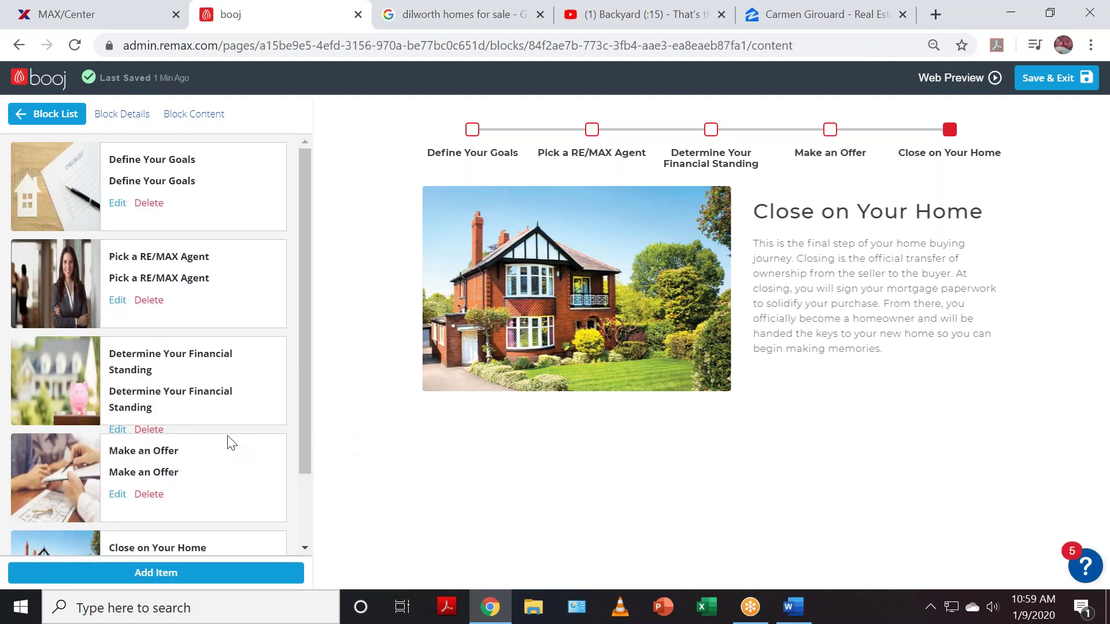
# - Slide the step preview back to Make an Offer and return to the seven-block list
pyautogui.scroll(-2, 191, 449)
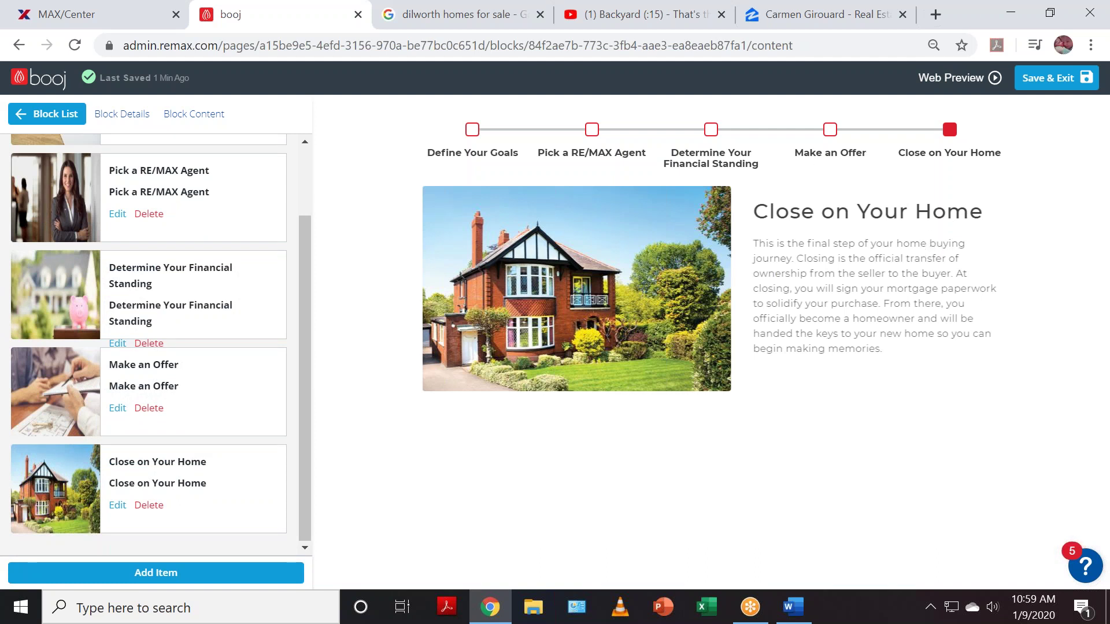
pyautogui.moveTo(780, 213); pyautogui.dragTo(995, 229)
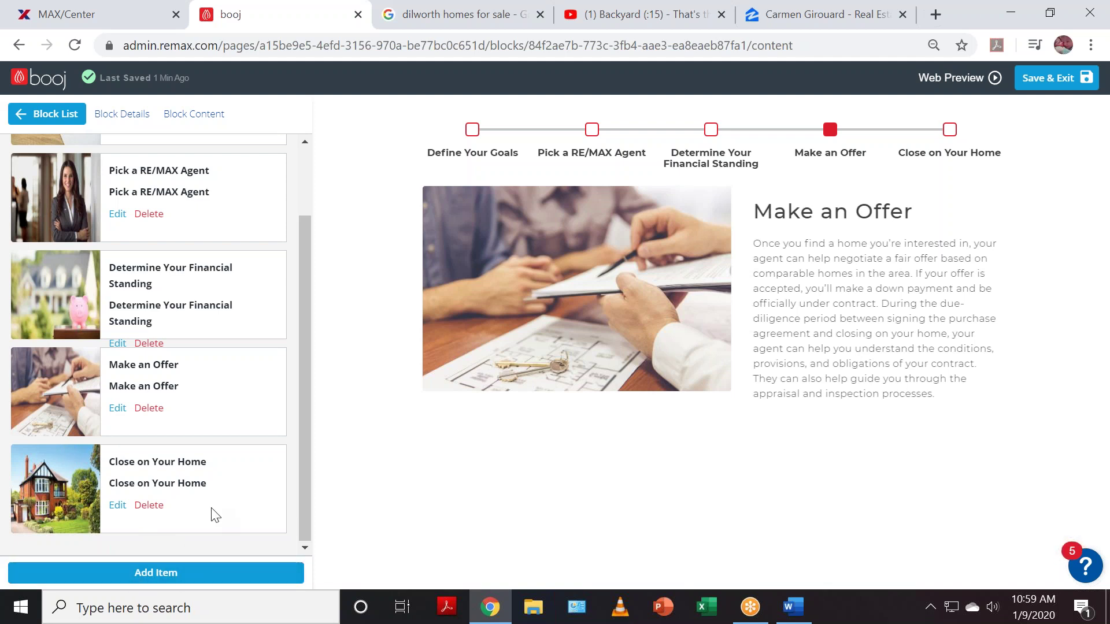
pyautogui.click(43, 114)
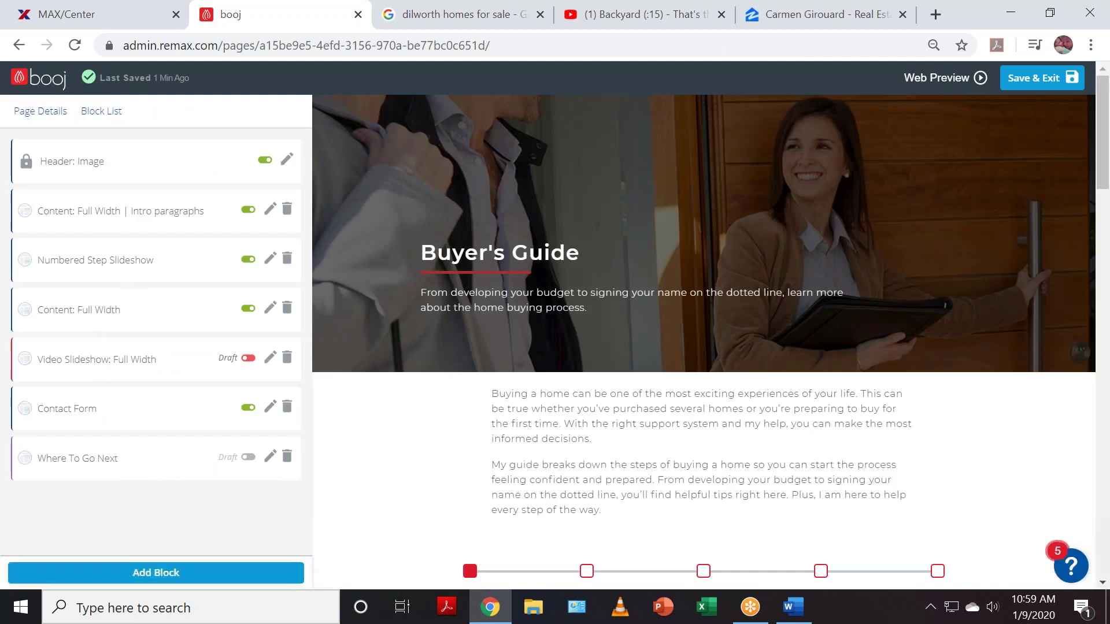
pyautogui.scroll(-6, 518, 379)
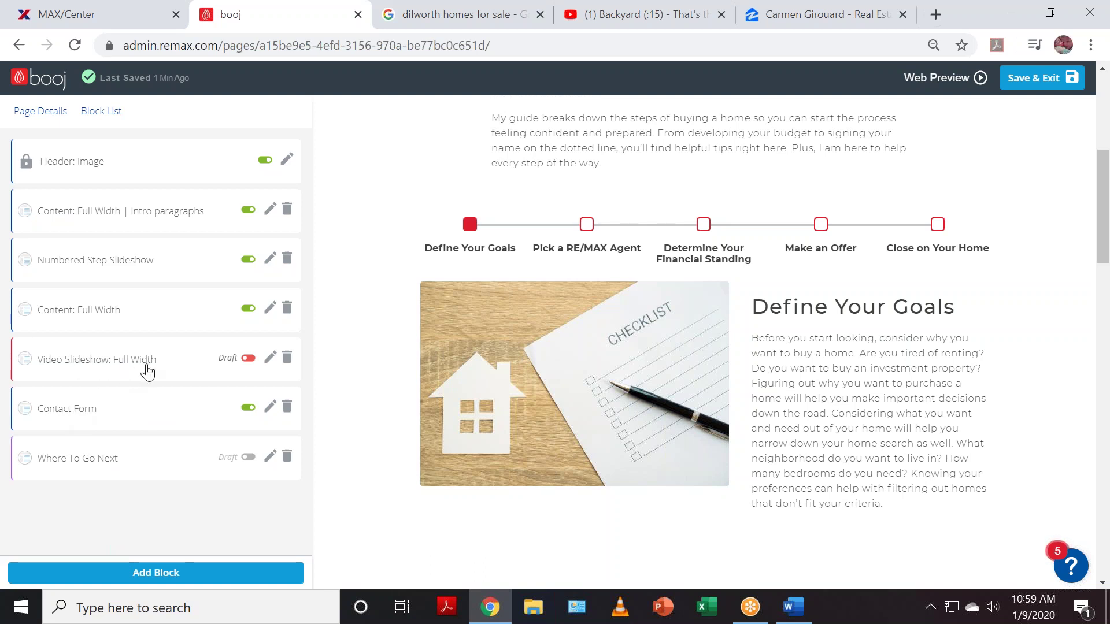
# - Delete the draft Video Slideshow: Full Width block, confirming Remove, leaving six blocks
pyautogui.click(65, 367)
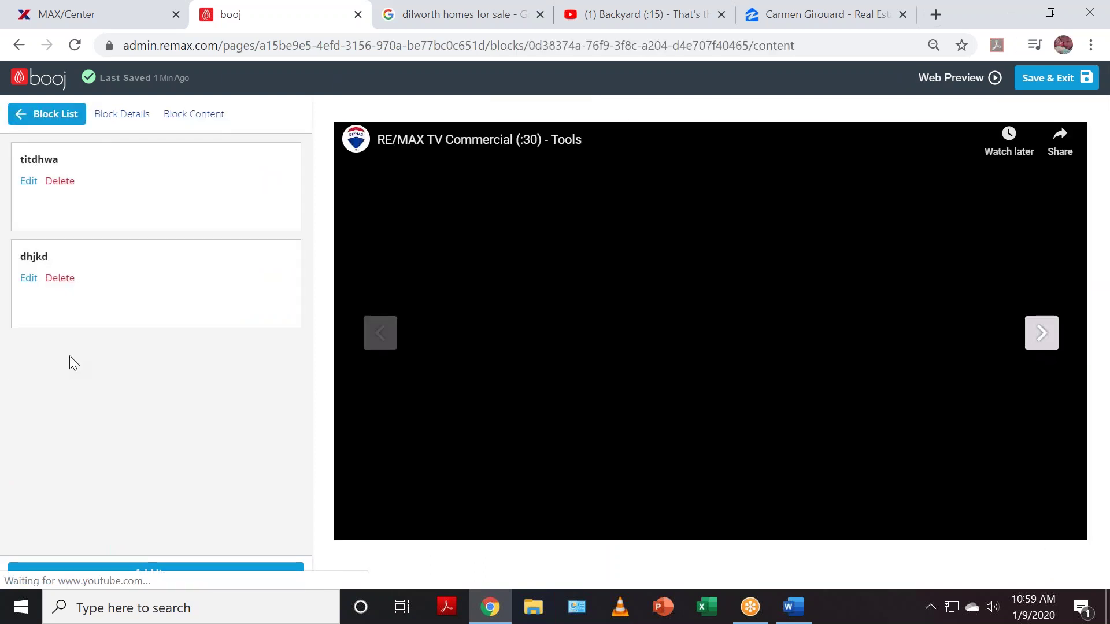
pyautogui.click(60, 114)
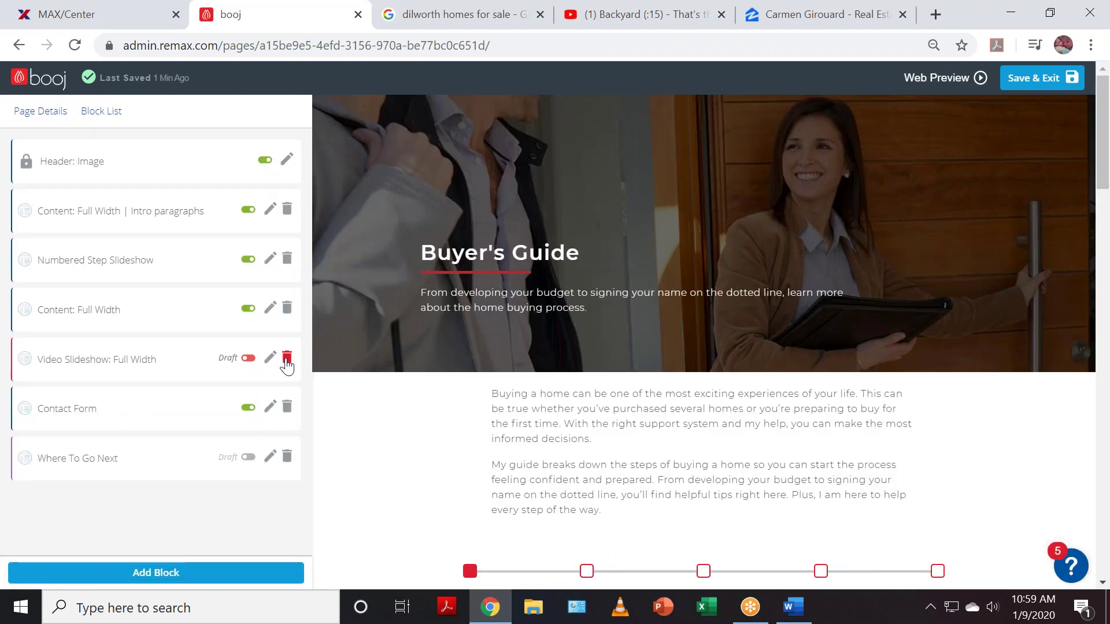
pyautogui.click(286, 359)
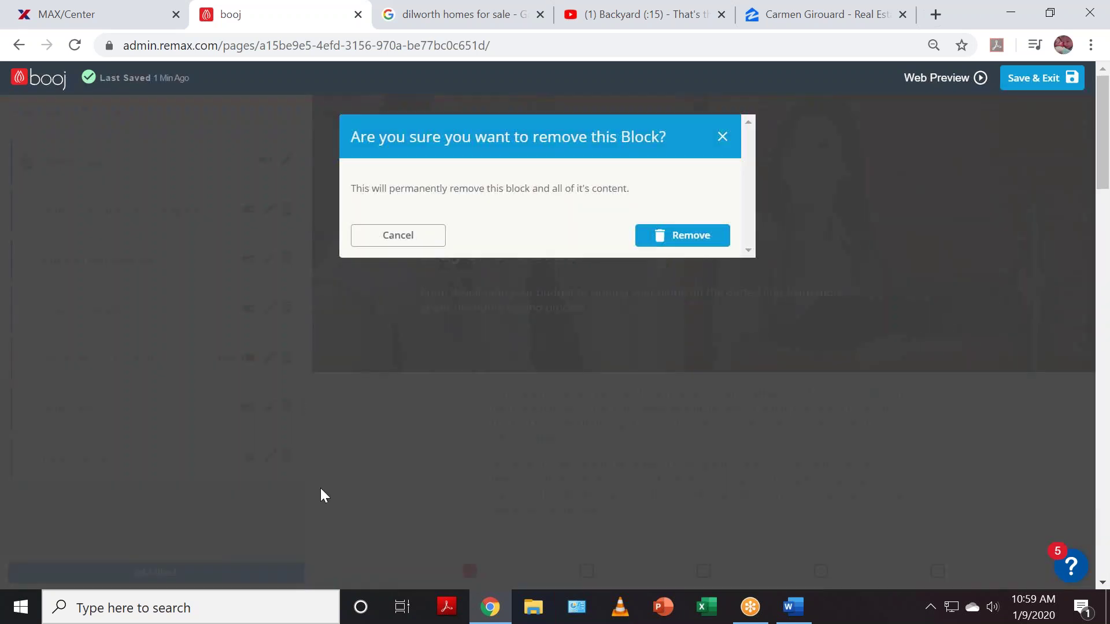
pyautogui.click(682, 234)
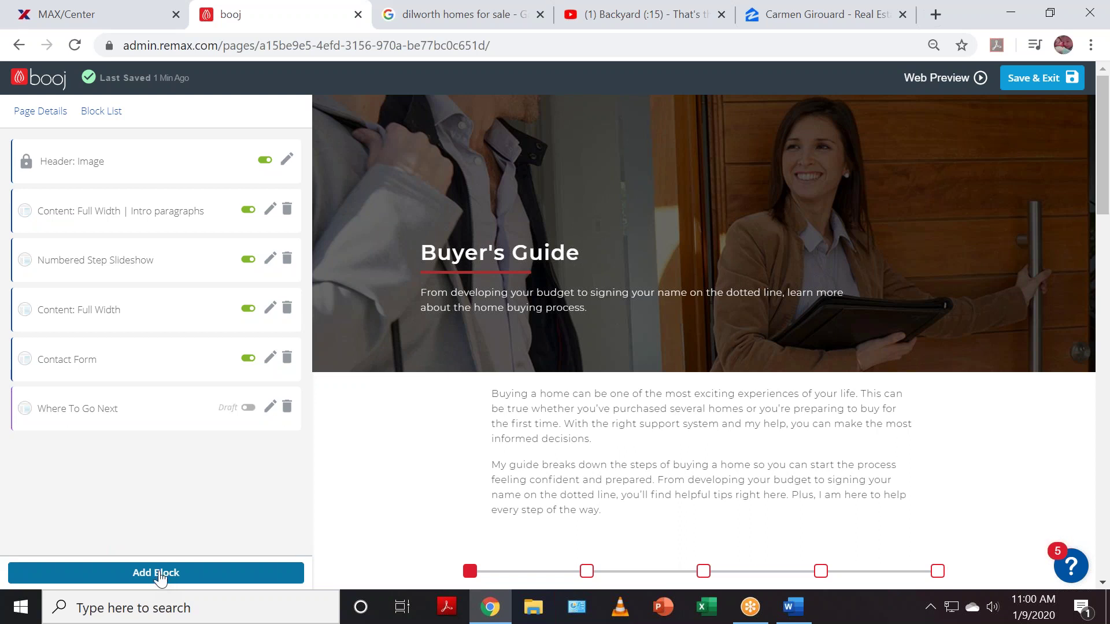
# - Add a Listings Slideshow block and switch it from Draft to published
pyautogui.click(161, 575)
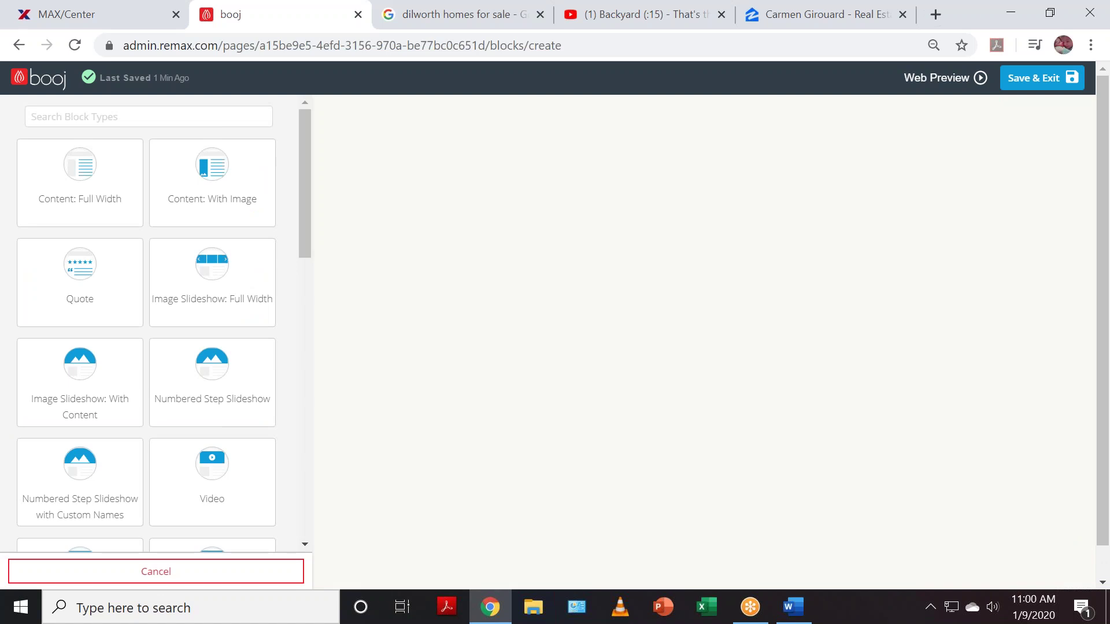
pyautogui.scroll(-3, 152, 470)
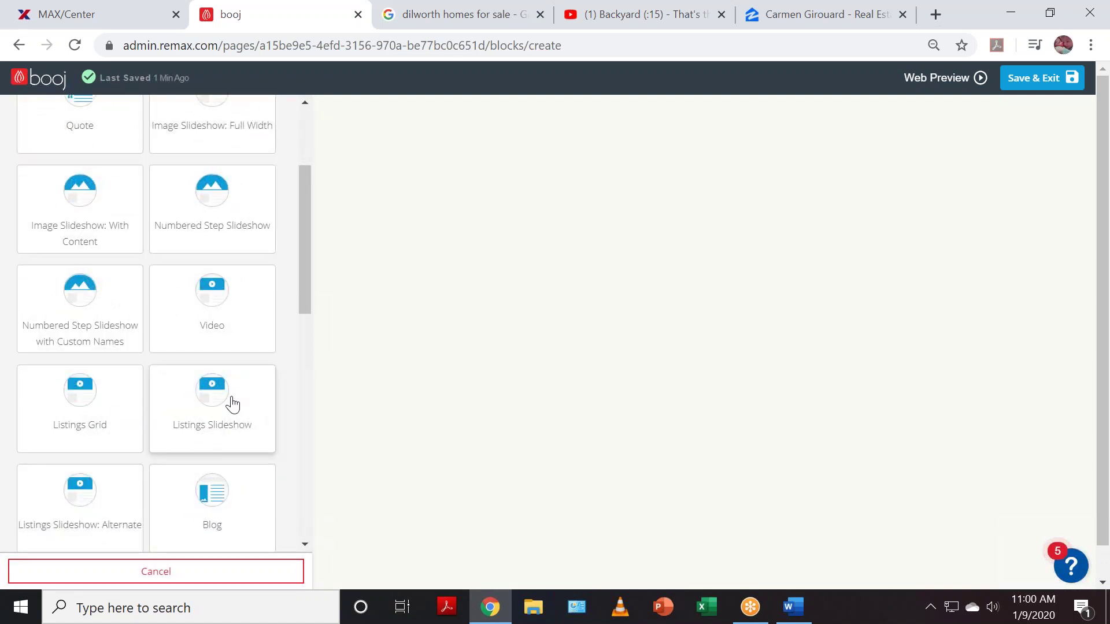
pyautogui.click(210, 412)
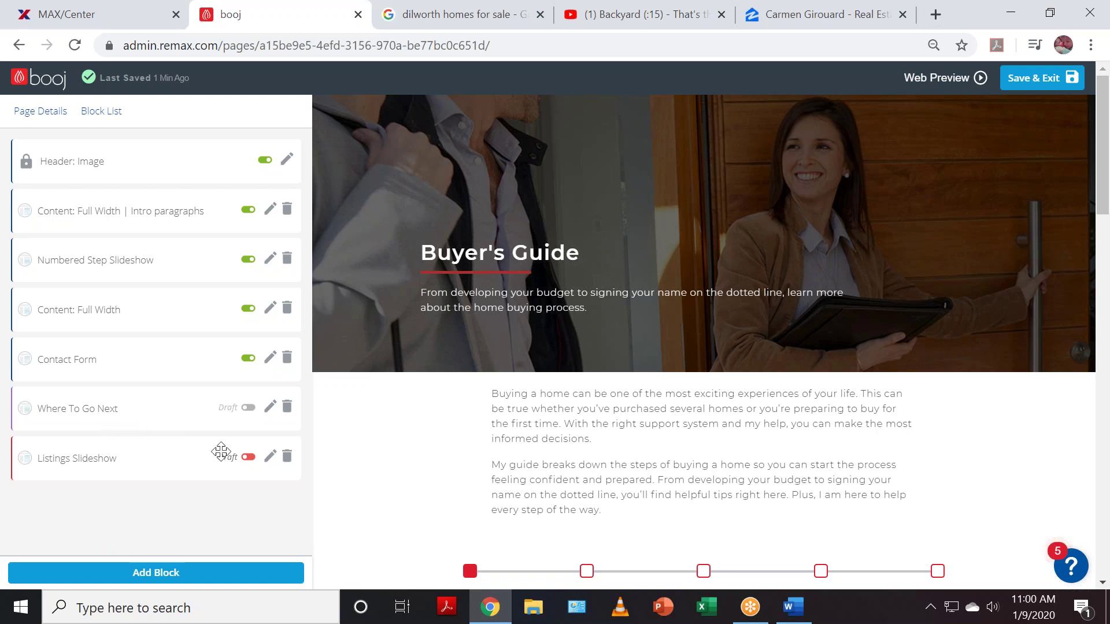
pyautogui.click(248, 457)
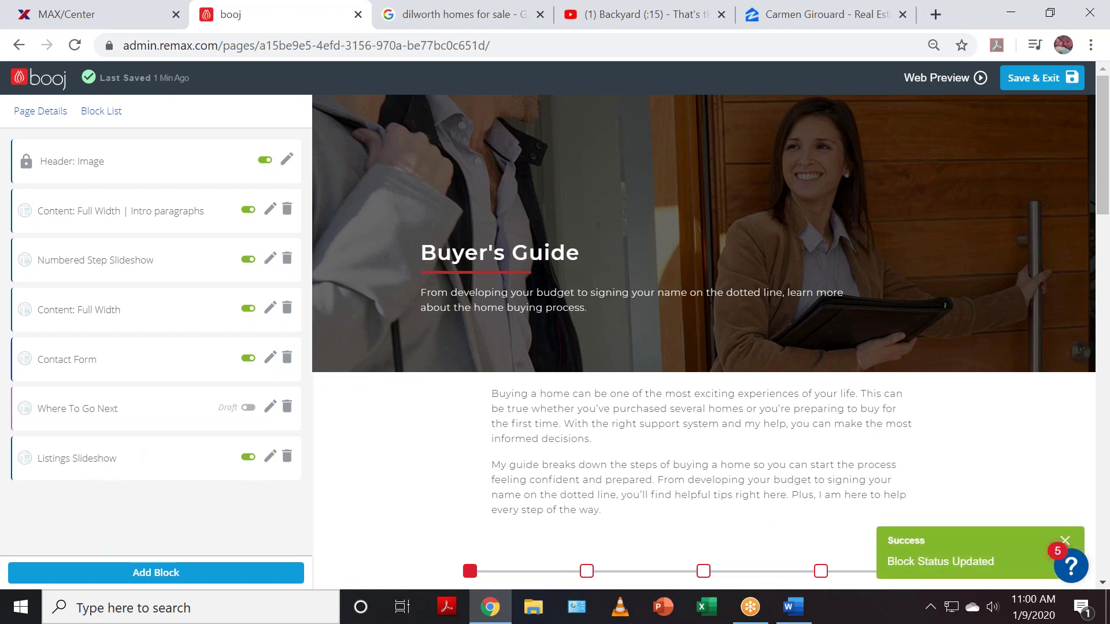
# - Move the Listings Slideshow block above the Contact Form and check the page preview
pyautogui.moveTo(25, 458); pyautogui.dragTo(30, 352)
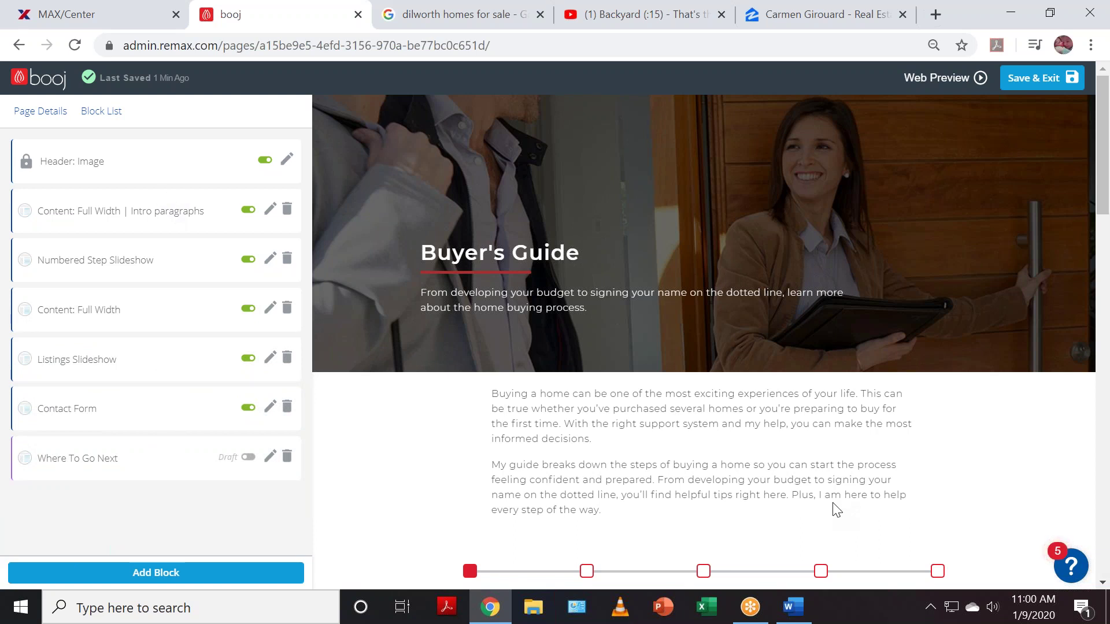
pyautogui.scroll(-5, 834, 509)
pyautogui.scroll(-7, 765, 342)
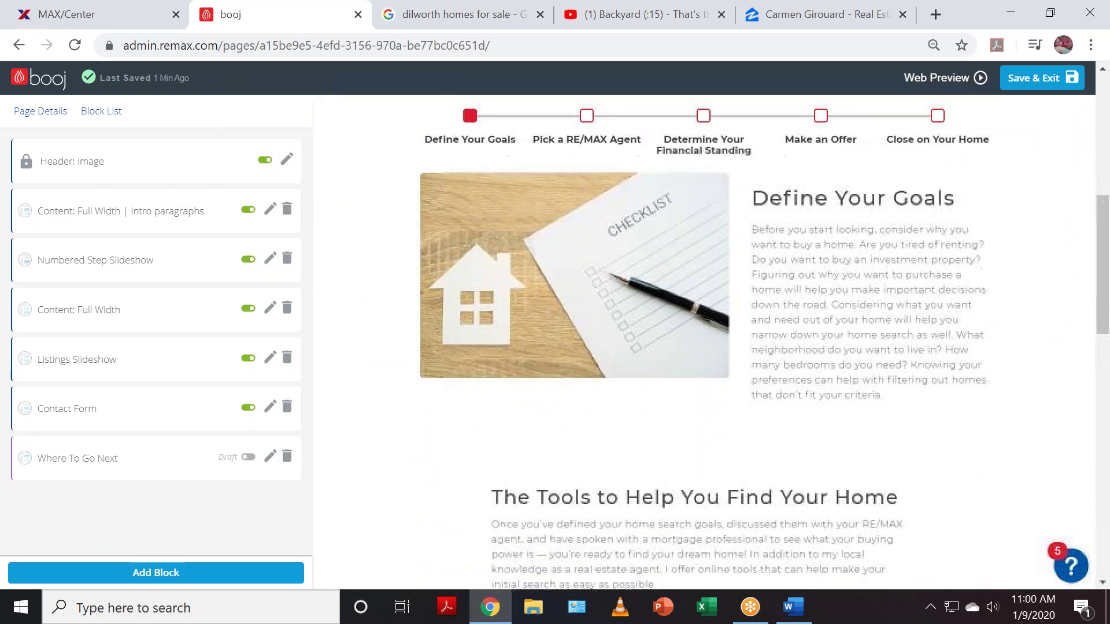
pyautogui.scroll(-3, 827, 501)
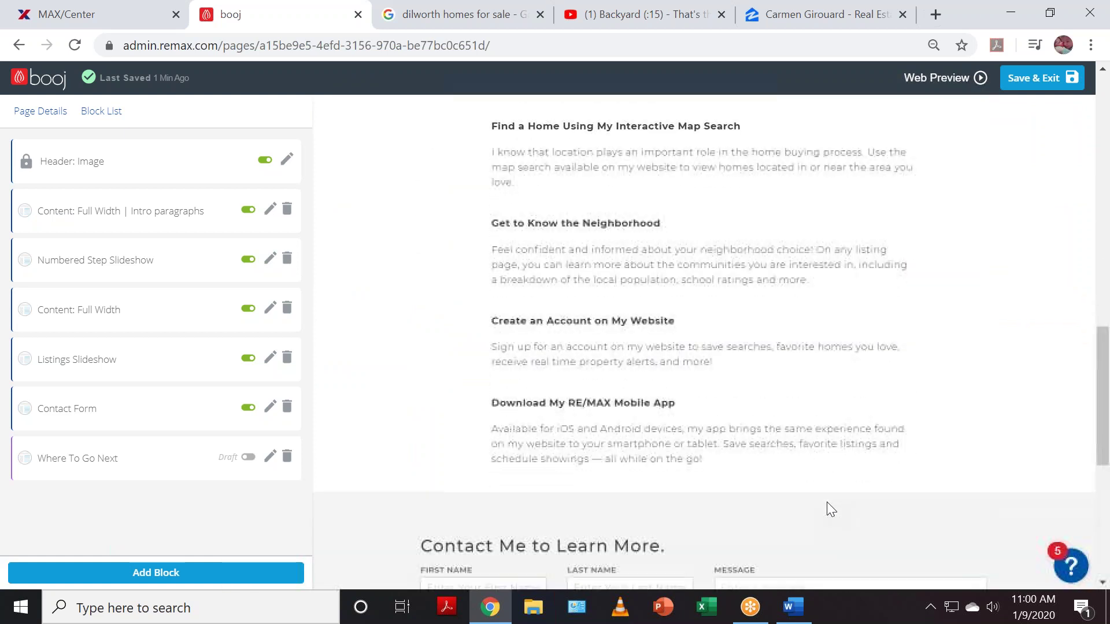
pyautogui.scroll(-4, 827, 502)
pyautogui.scroll(-3, 830, 509)
pyautogui.scroll(16, 830, 512)
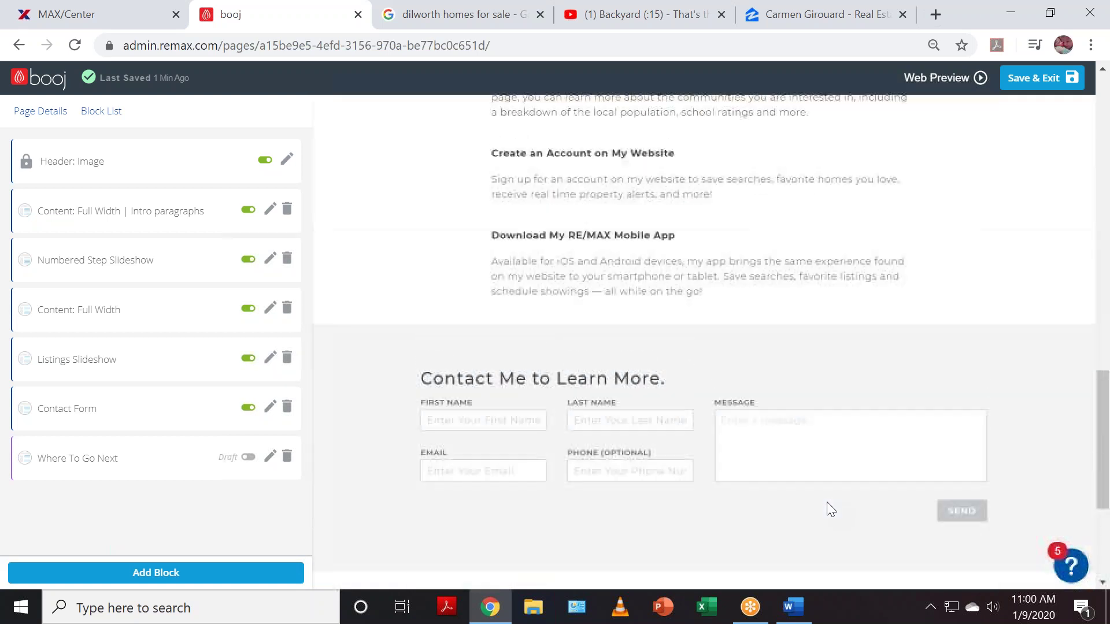
pyautogui.scroll(7, 830, 516)
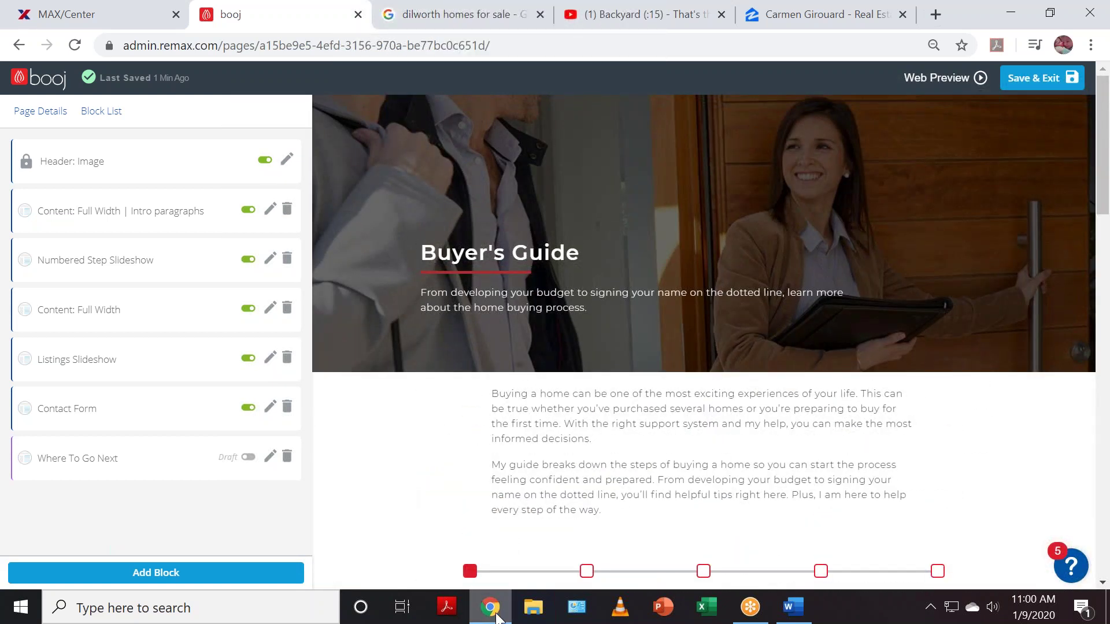
pyautogui.moveTo(489, 577)
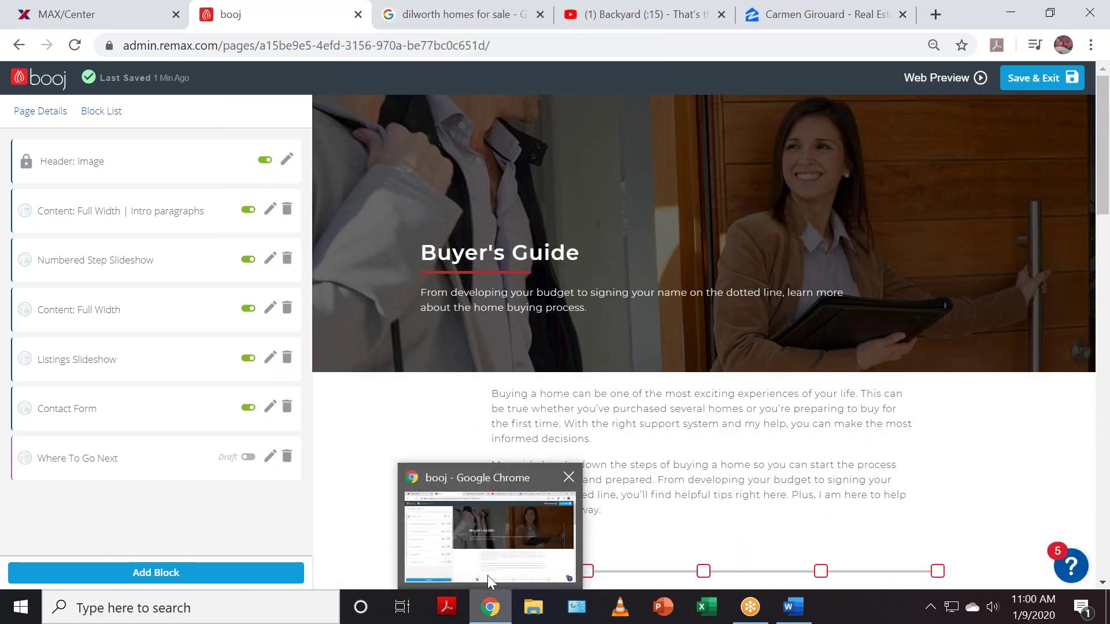
# - Return to the Page Editor and open the Navigation Editor to review unlinked pages and the active menu
pyautogui.click(42, 85)
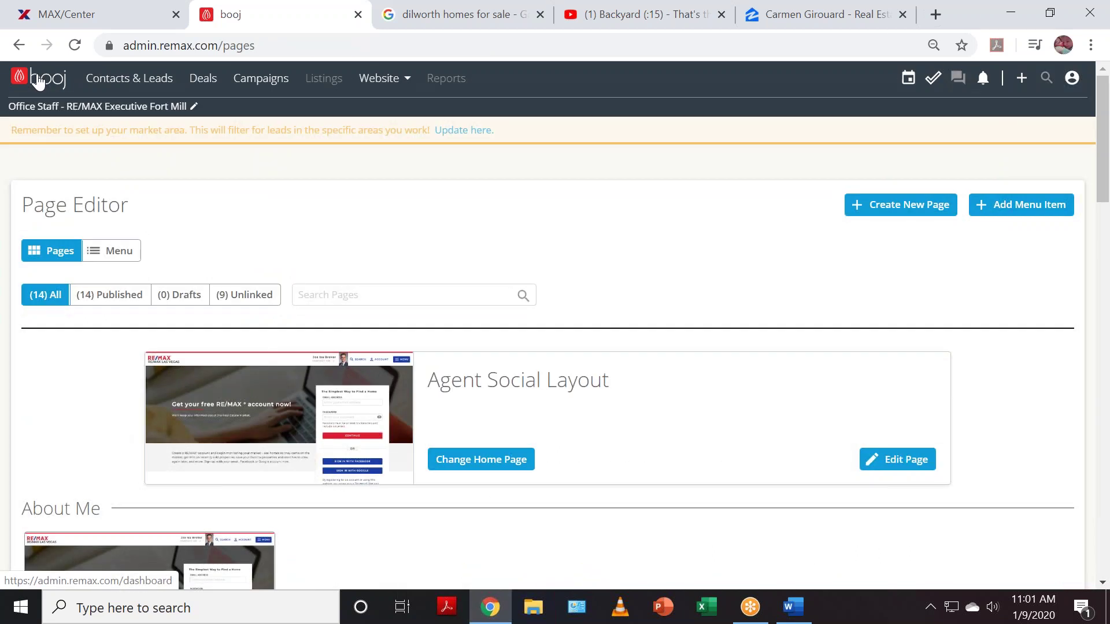
pyautogui.click(108, 259)
pyautogui.scroll(-3, 696, 456)
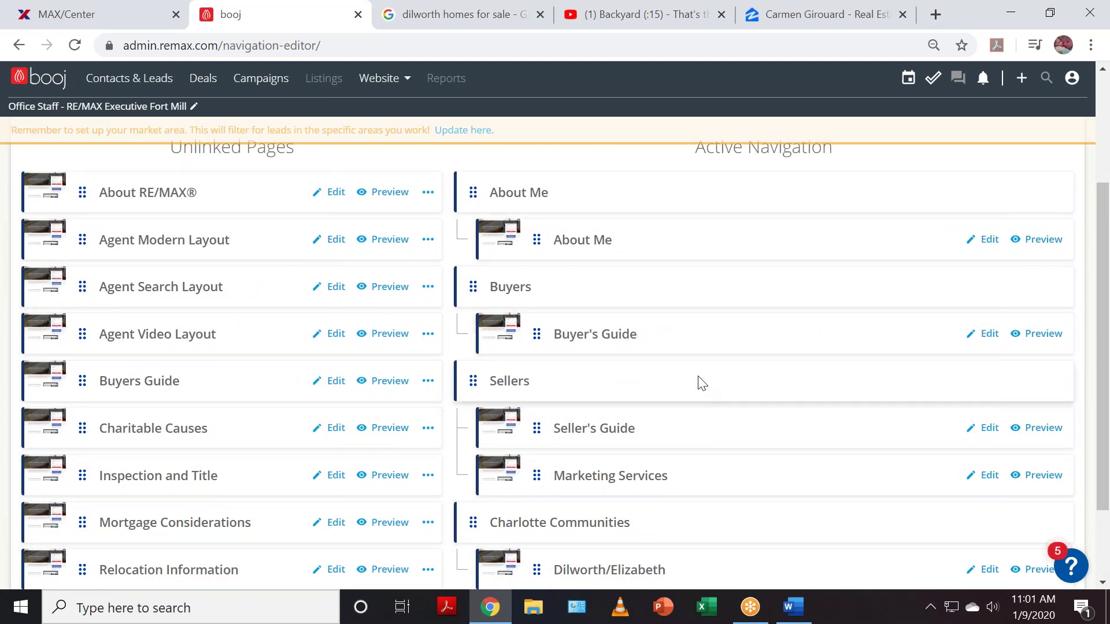
pyautogui.scroll(-1, 699, 379)
pyautogui.scroll(1, 715, 388)
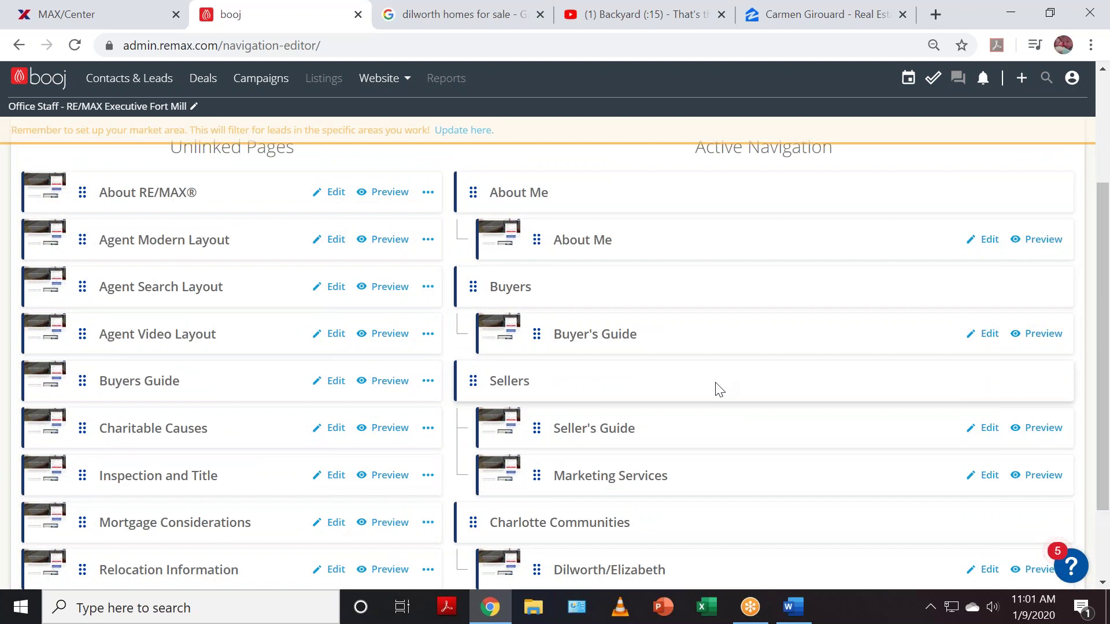
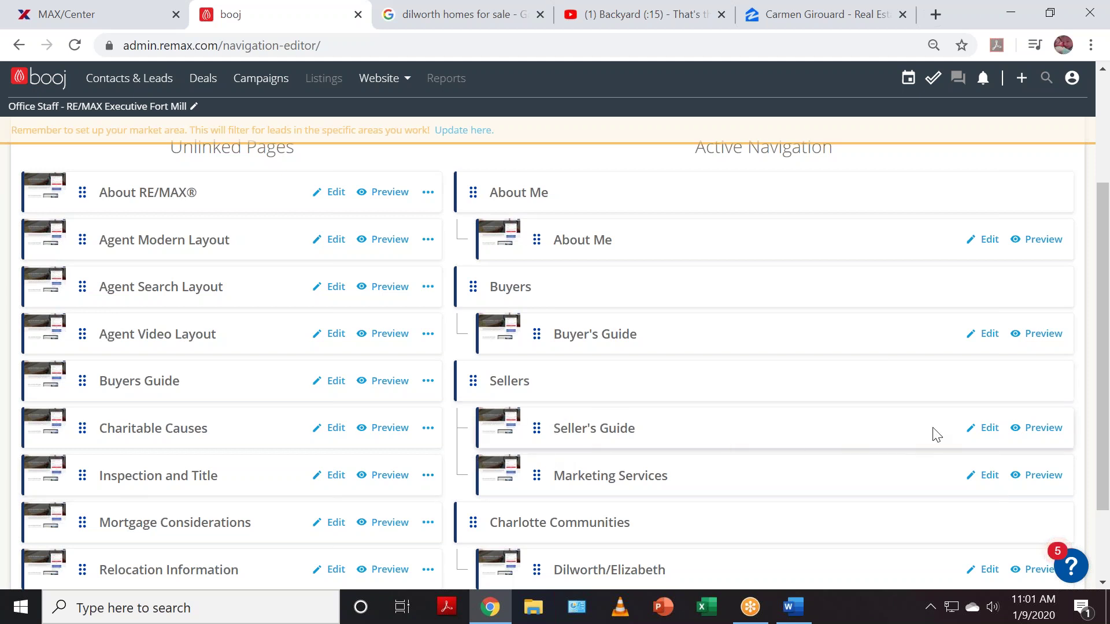
# - Edit the Seller's Guide page from the Navigation Editor and scroll to its Numbered Step Slideshow
pyautogui.click(988, 431)
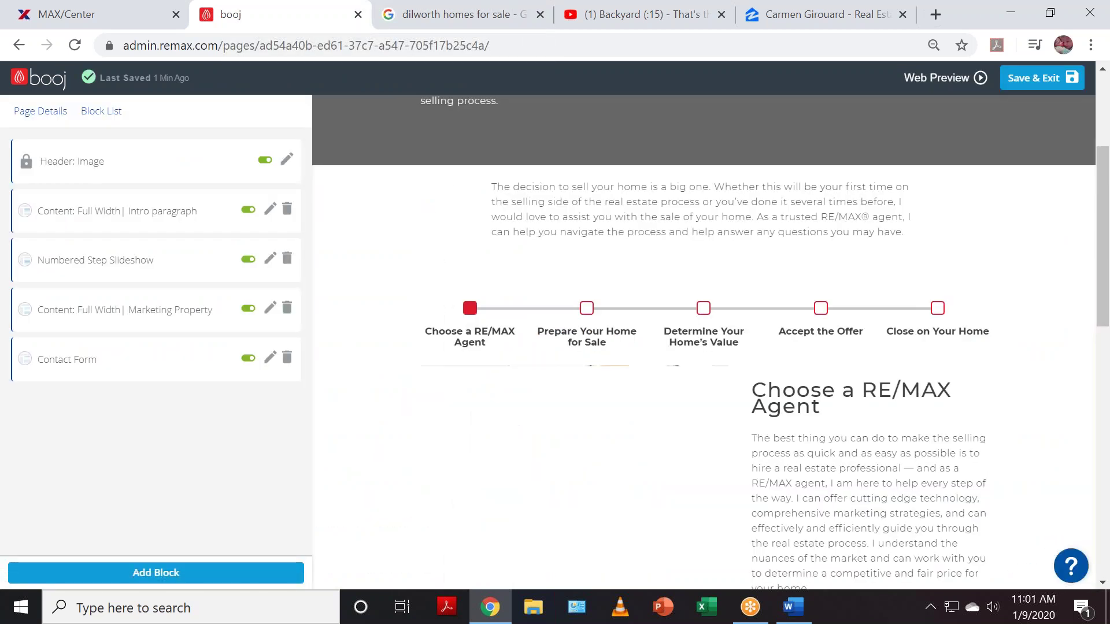
pyautogui.scroll(3, 371, 434)
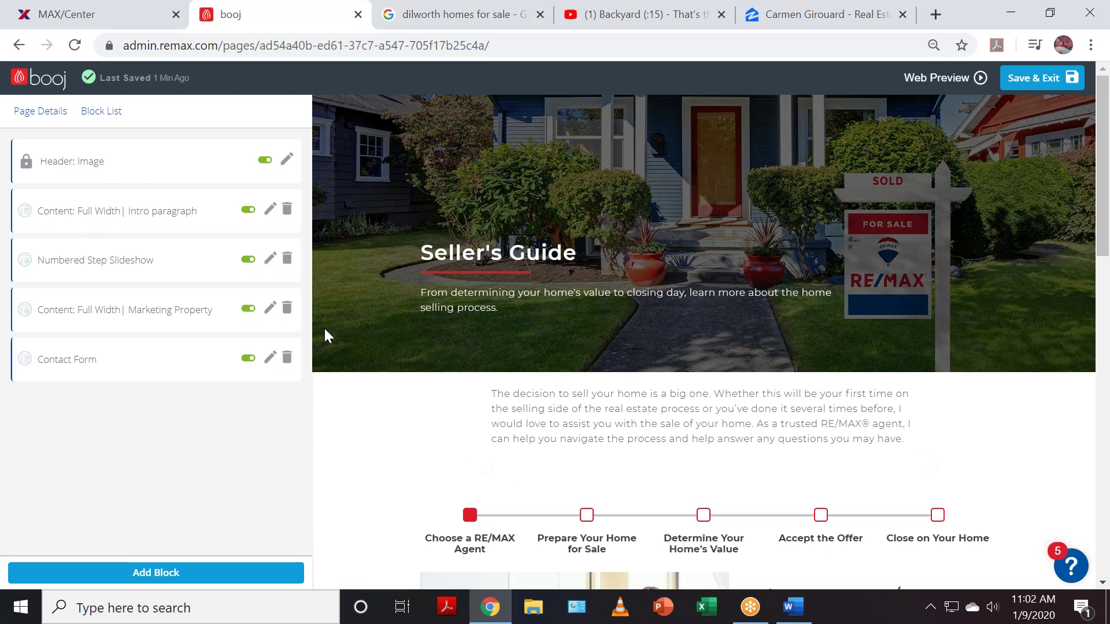
pyautogui.scroll(-2, 768, 362)
pyautogui.scroll(-5, 768, 363)
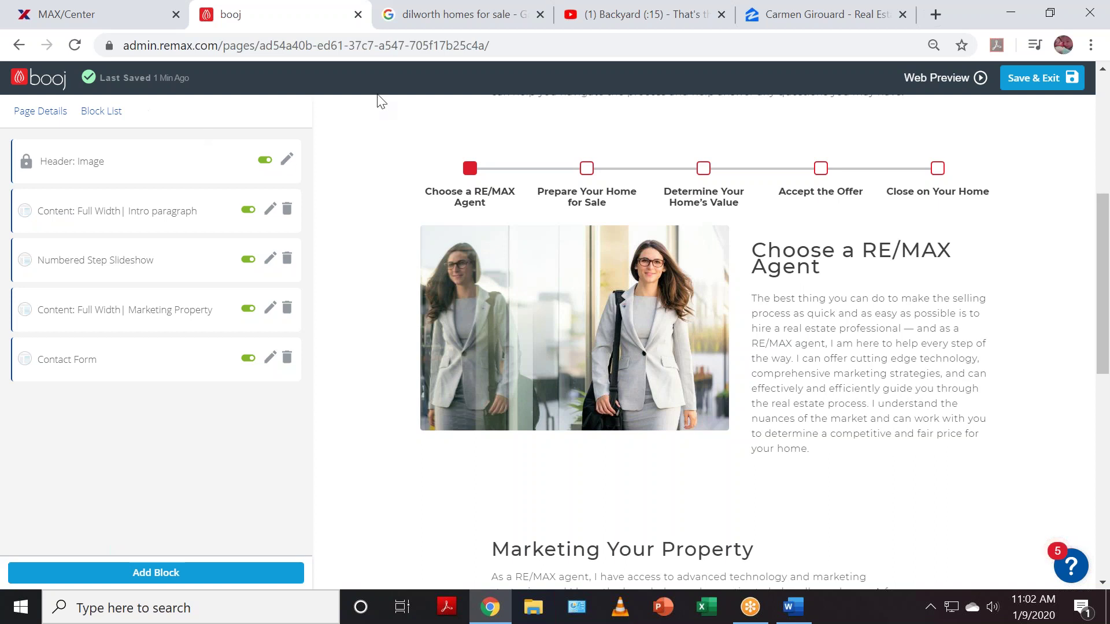
# - Step through Prepare Your Home for Sale, Determine Your Home's Value, Accept the Offer, and Close on Your Home
pyautogui.click(588, 169)
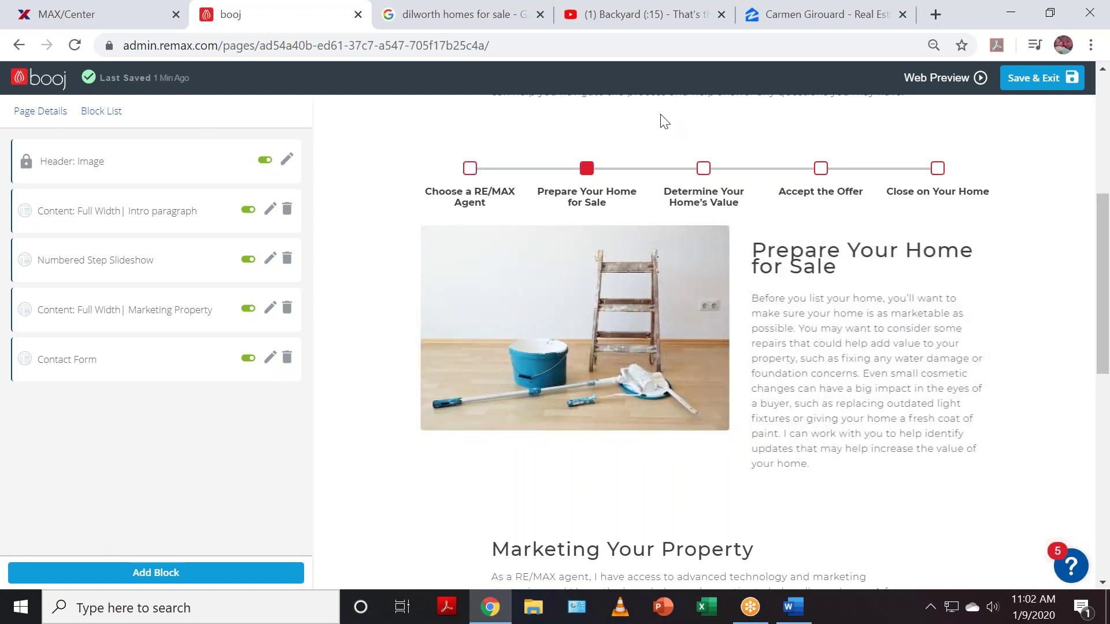
pyautogui.click(704, 168)
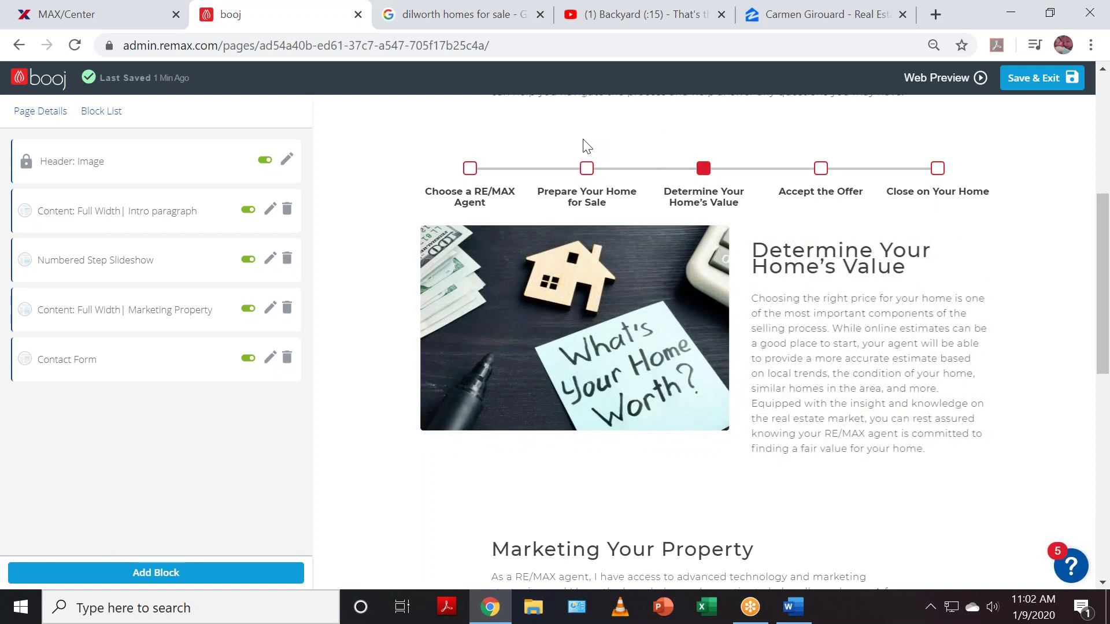
pyautogui.click(821, 169)
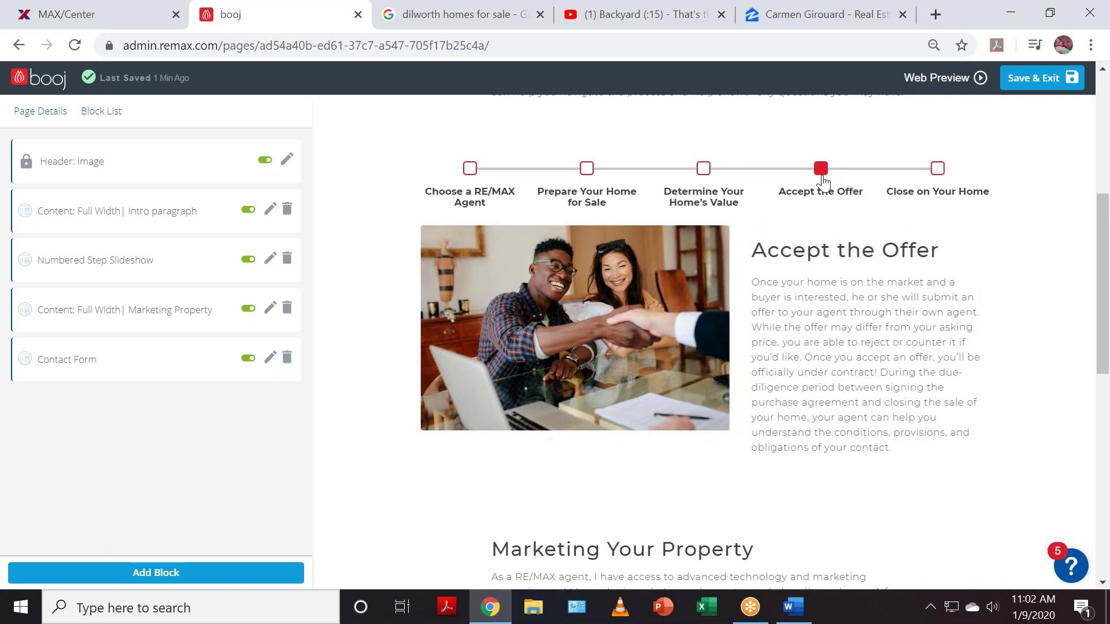
pyautogui.click(938, 169)
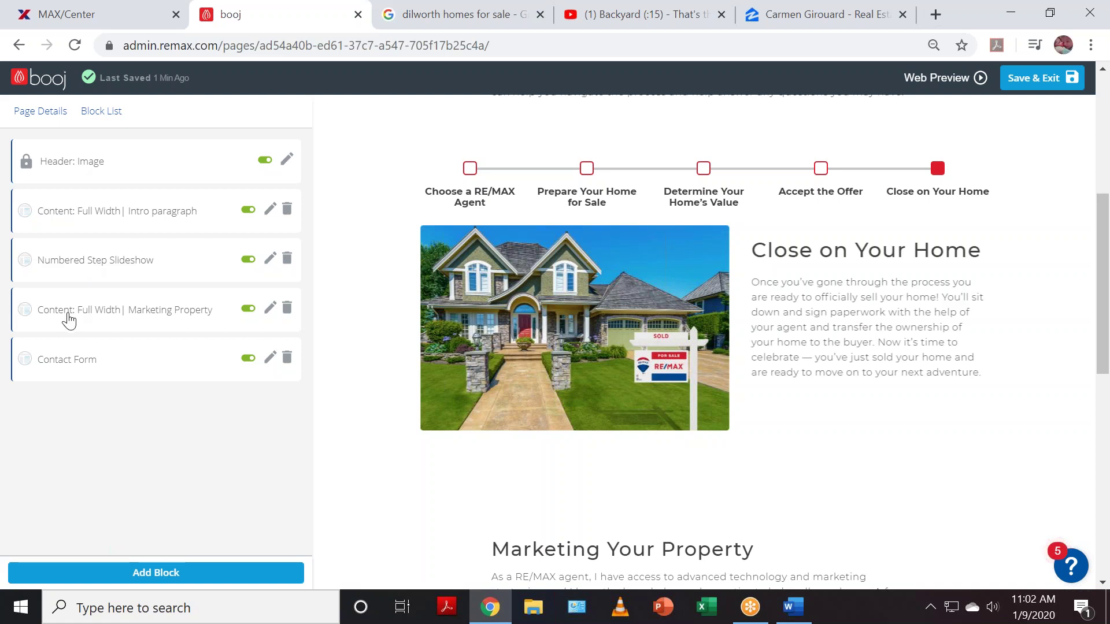
pyautogui.scroll(-6, 708, 389)
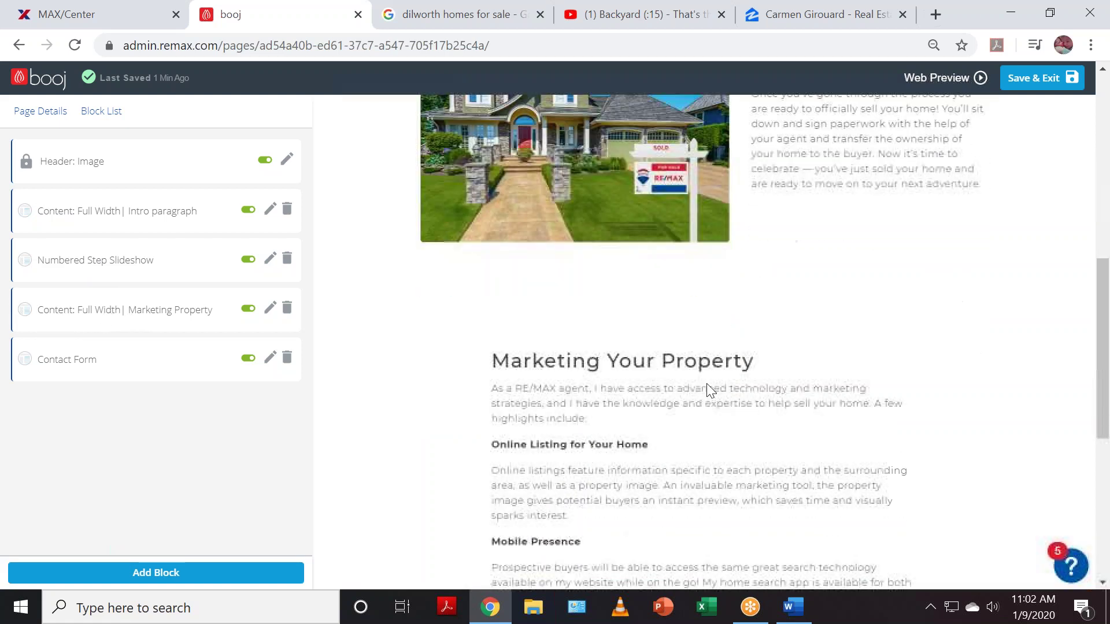
pyautogui.scroll(-1, 708, 388)
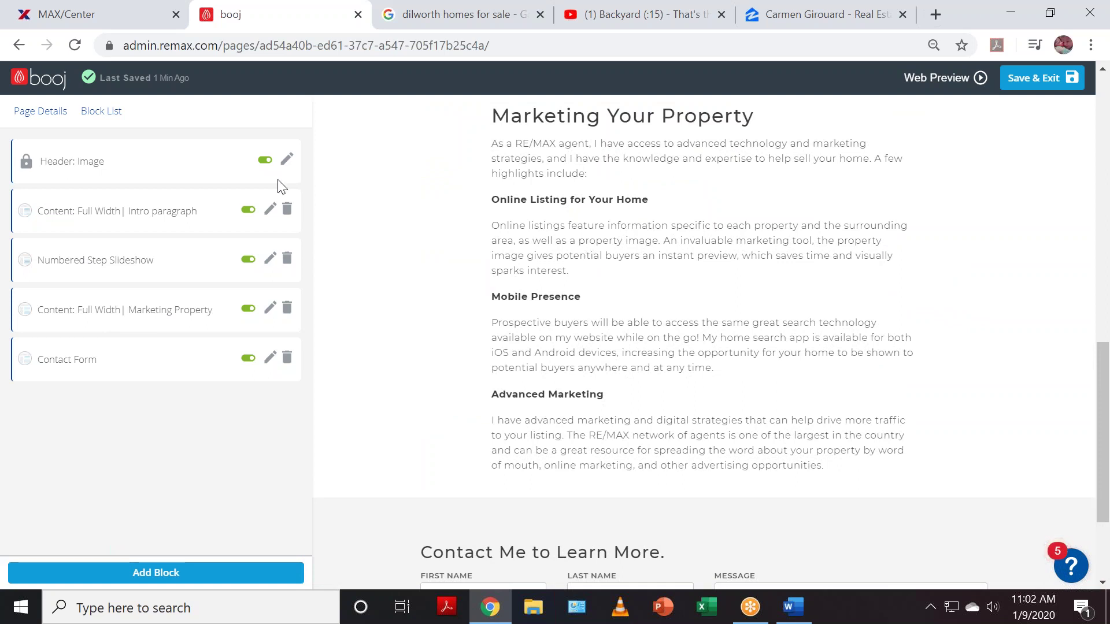
pyautogui.scroll(1, 815, 327)
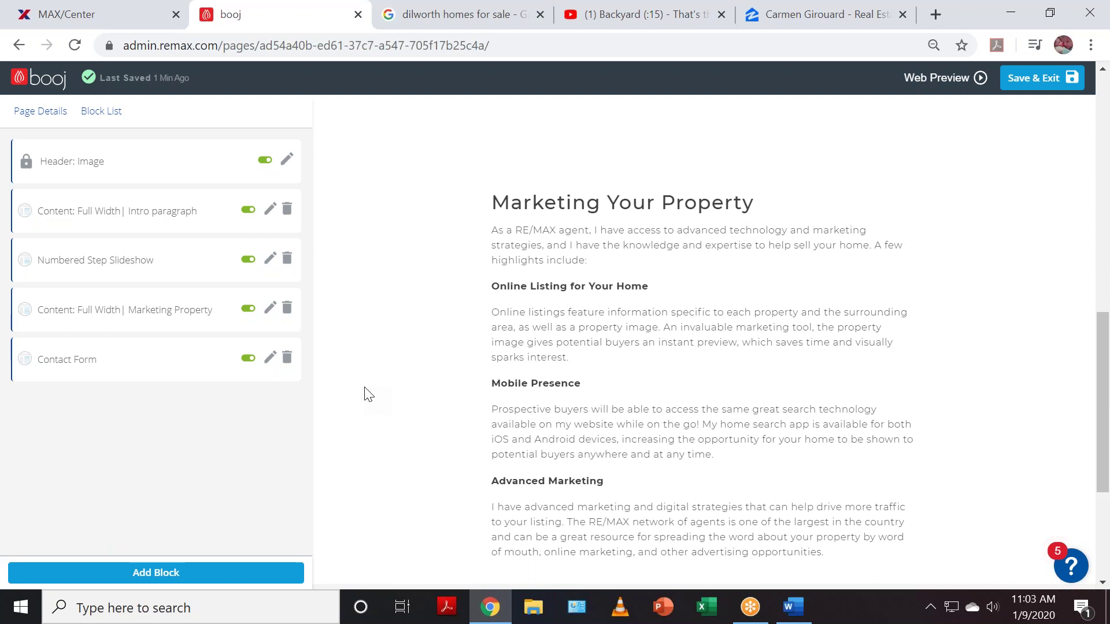
pyautogui.scroll(6, 501, 409)
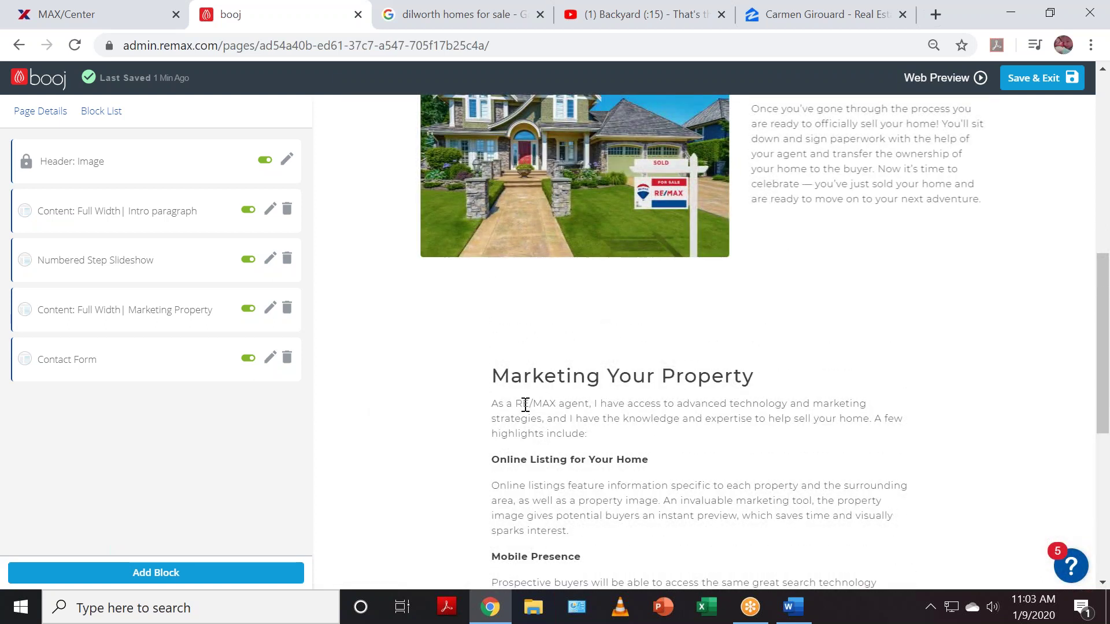
pyautogui.scroll(2, 532, 412)
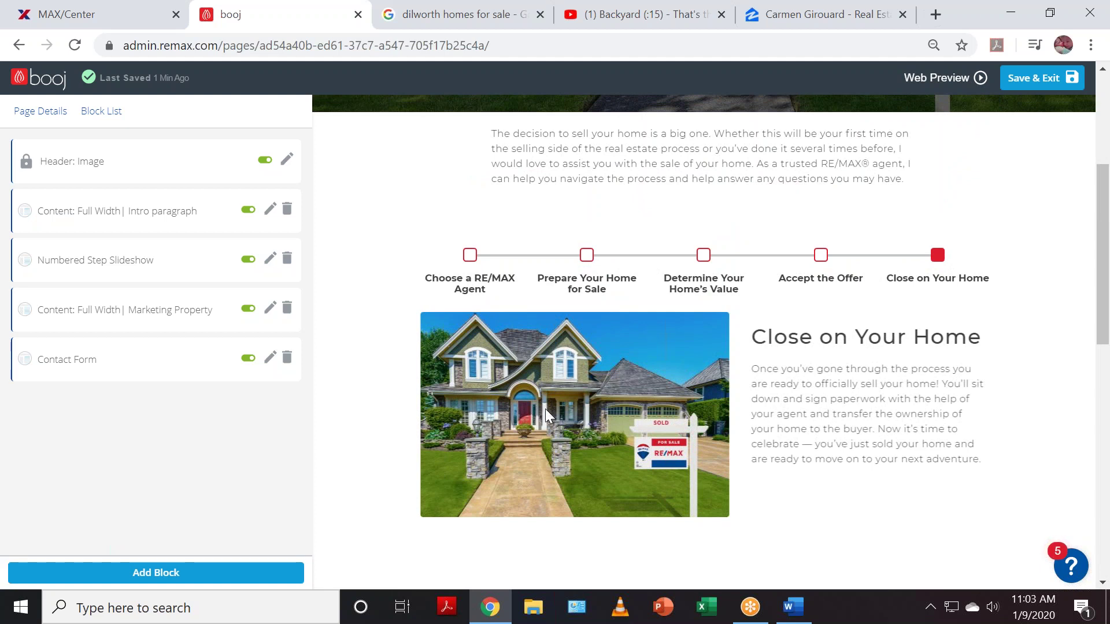
pyautogui.scroll(3, 546, 408)
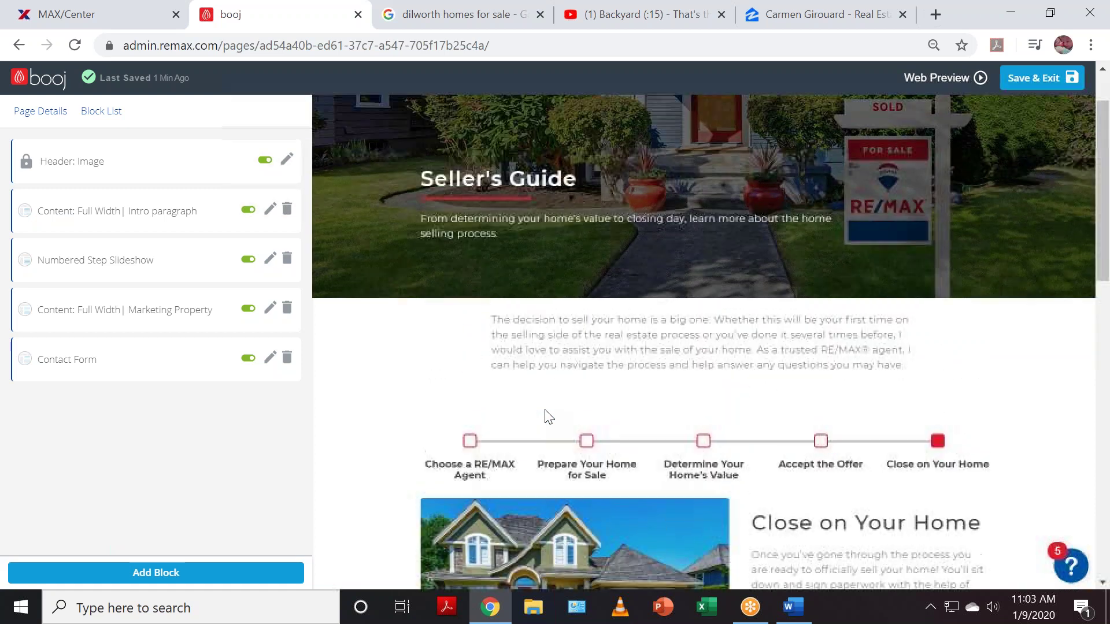
pyautogui.scroll(1, 546, 414)
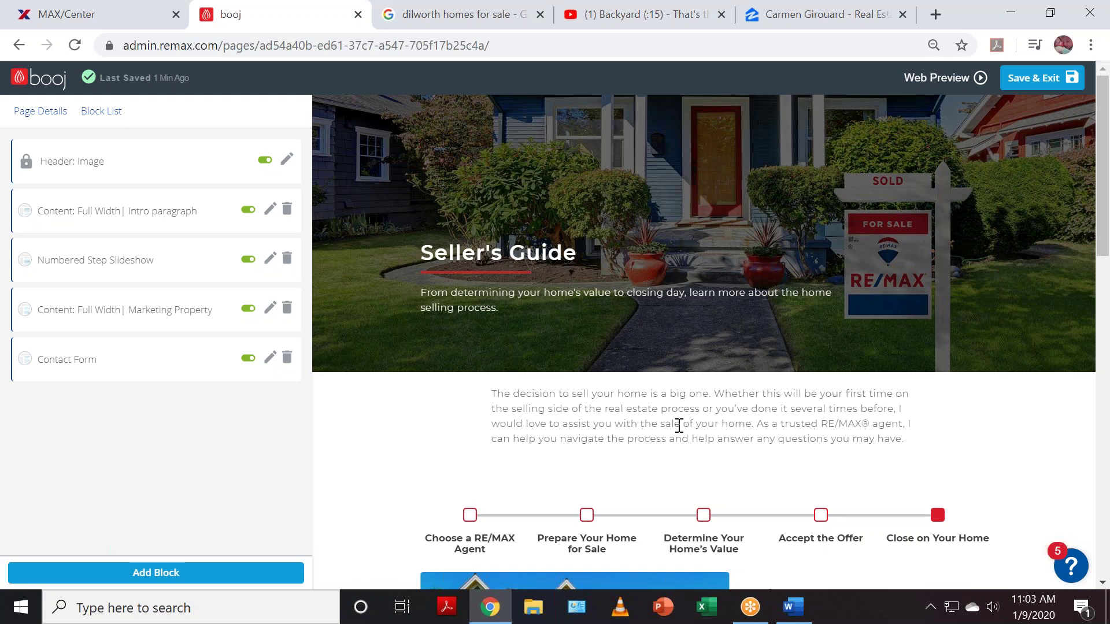
pyautogui.scroll(-3, 678, 425)
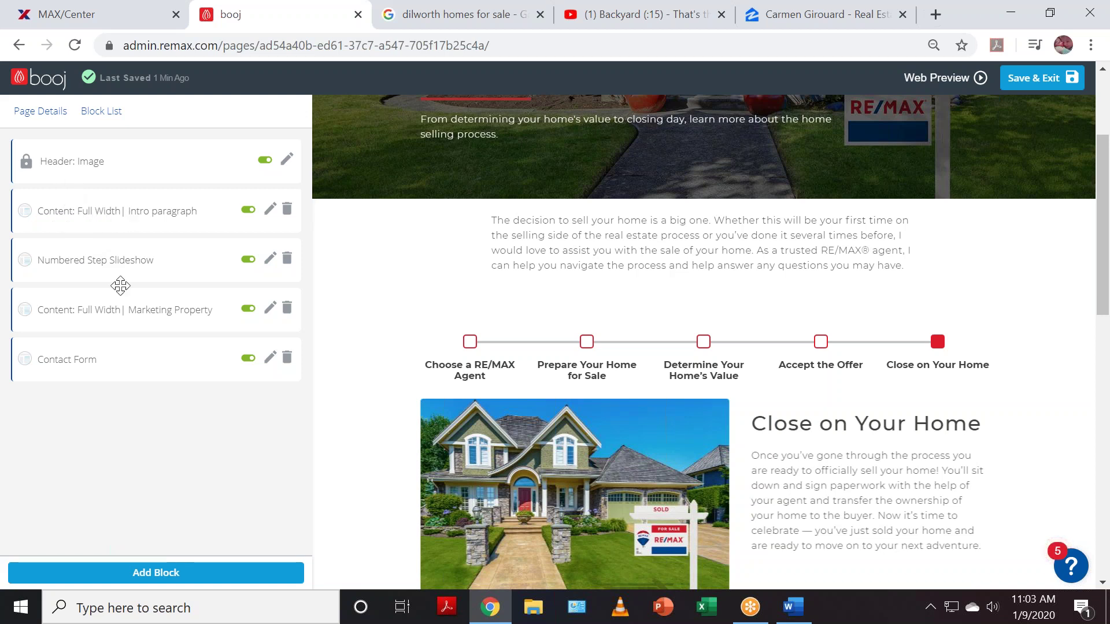
pyautogui.click(68, 264)
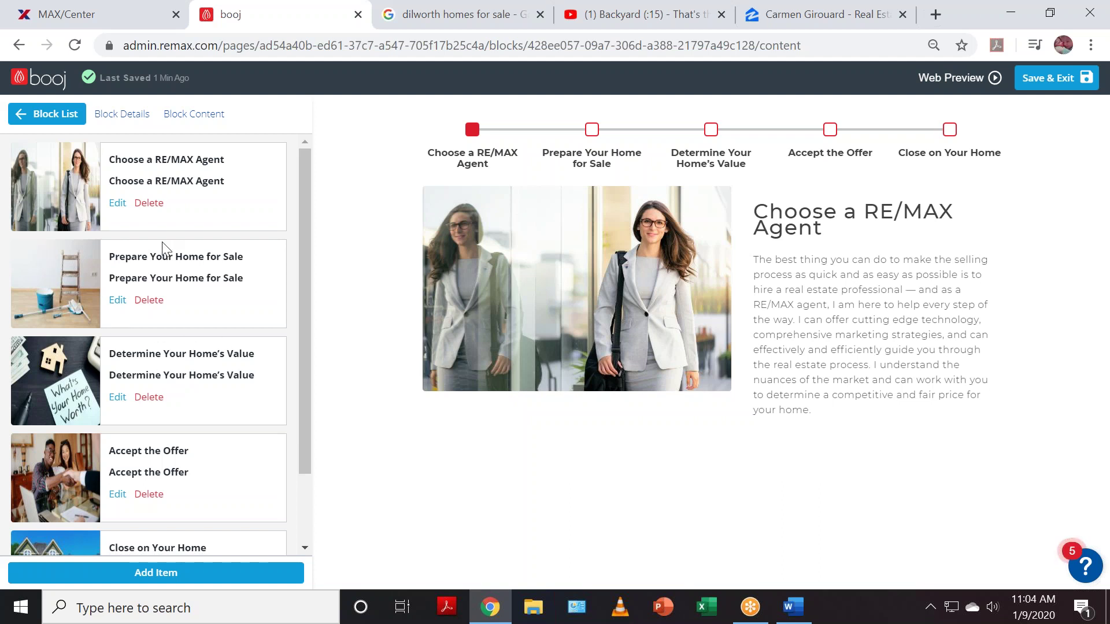
pyautogui.scroll(-2, 116, 416)
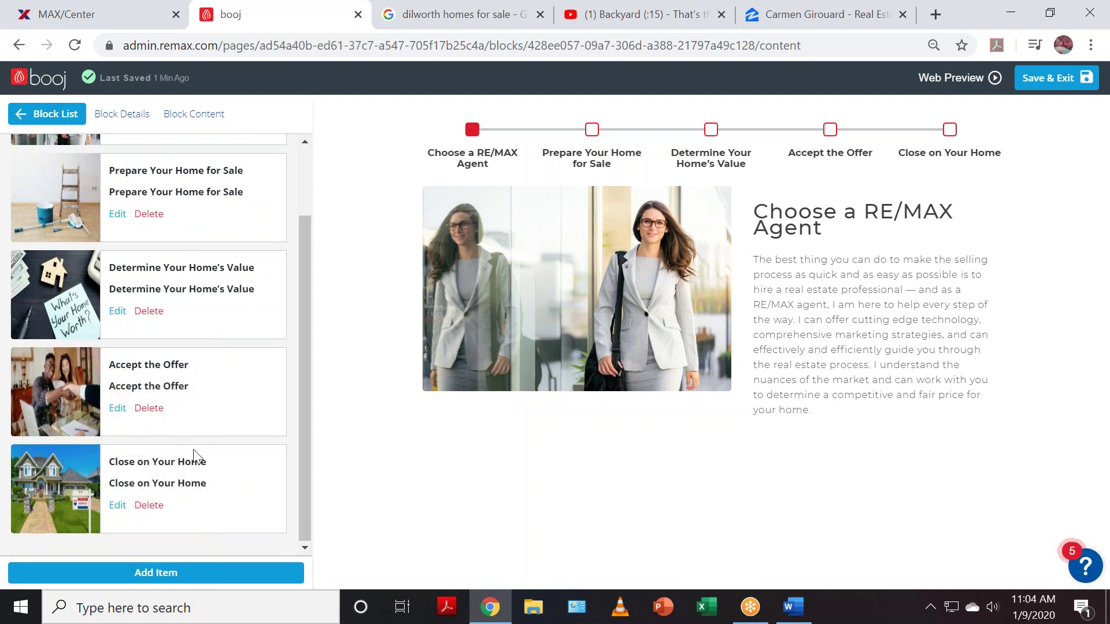
pyautogui.tripleClick(217, 460)
pyautogui.click(258, 508)
pyautogui.click(122, 115)
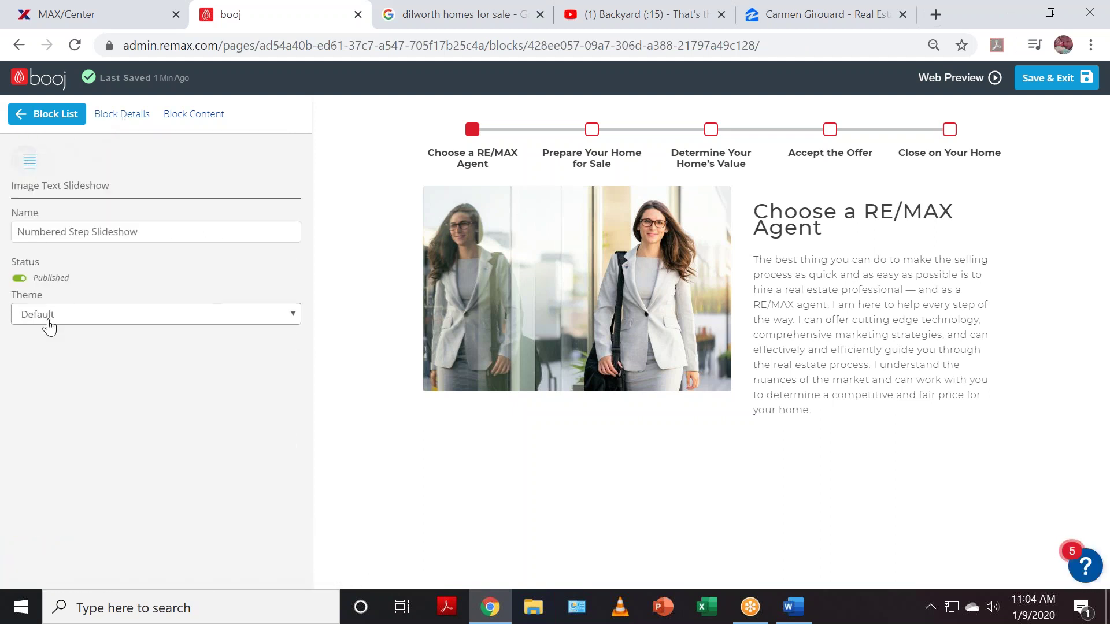
pyautogui.click(193, 115)
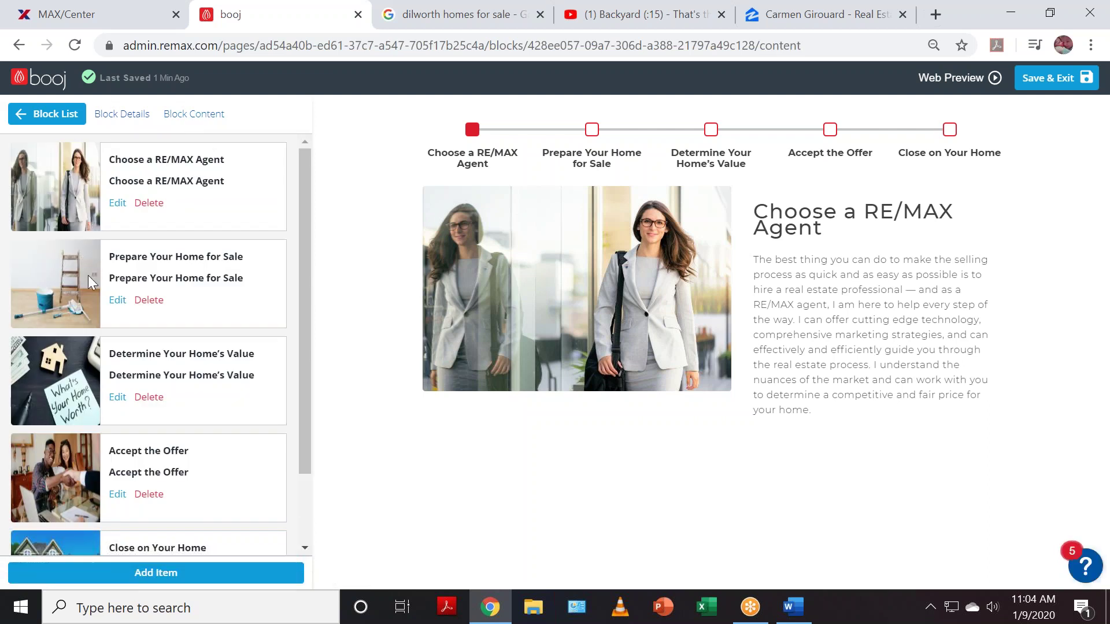
pyautogui.scroll(-2, 230, 397)
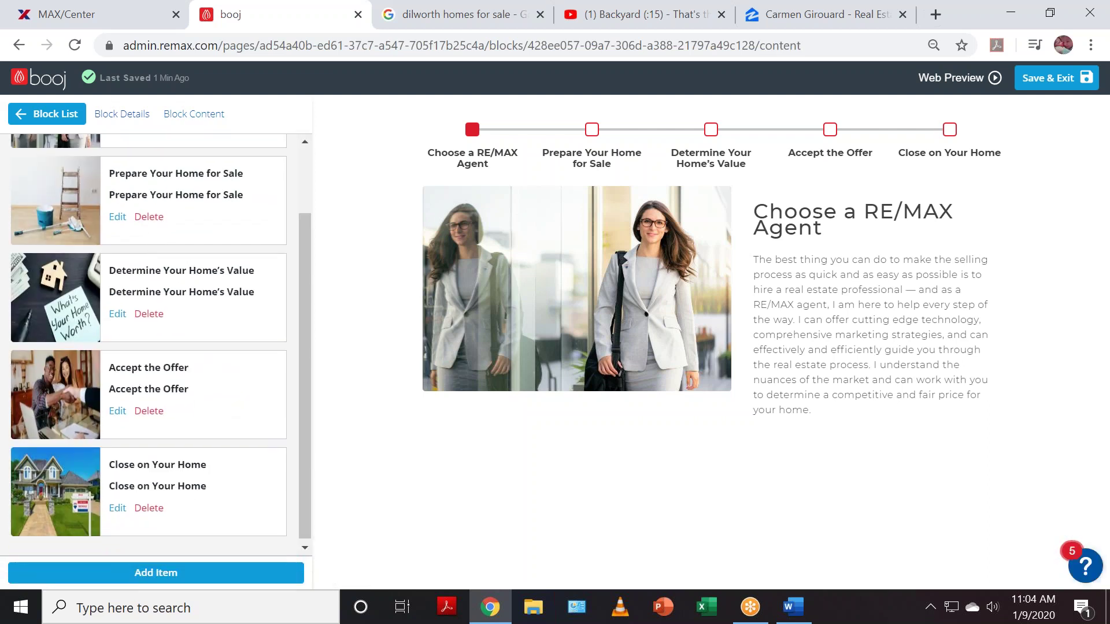
pyautogui.scroll(3, 220, 375)
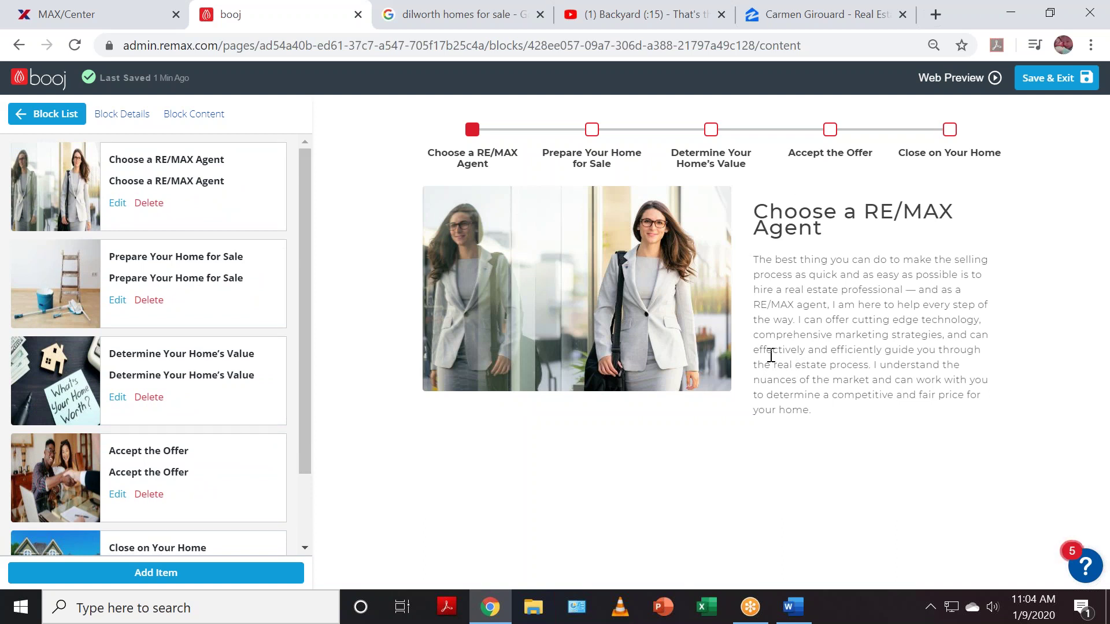
pyautogui.scroll(-2, 181, 414)
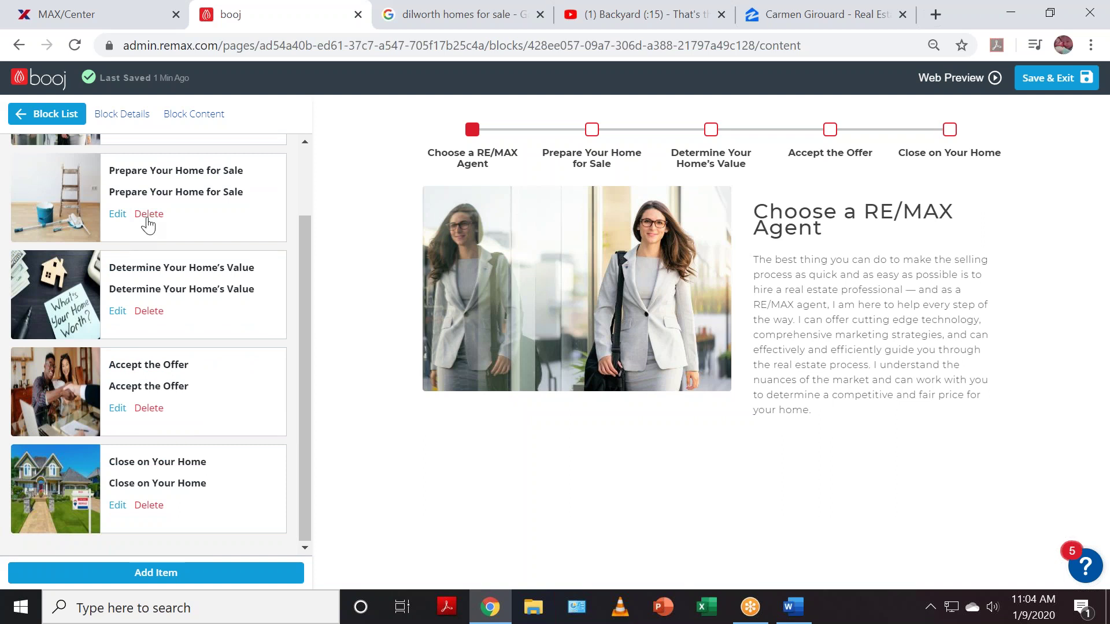
pyautogui.scroll(3, 181, 397)
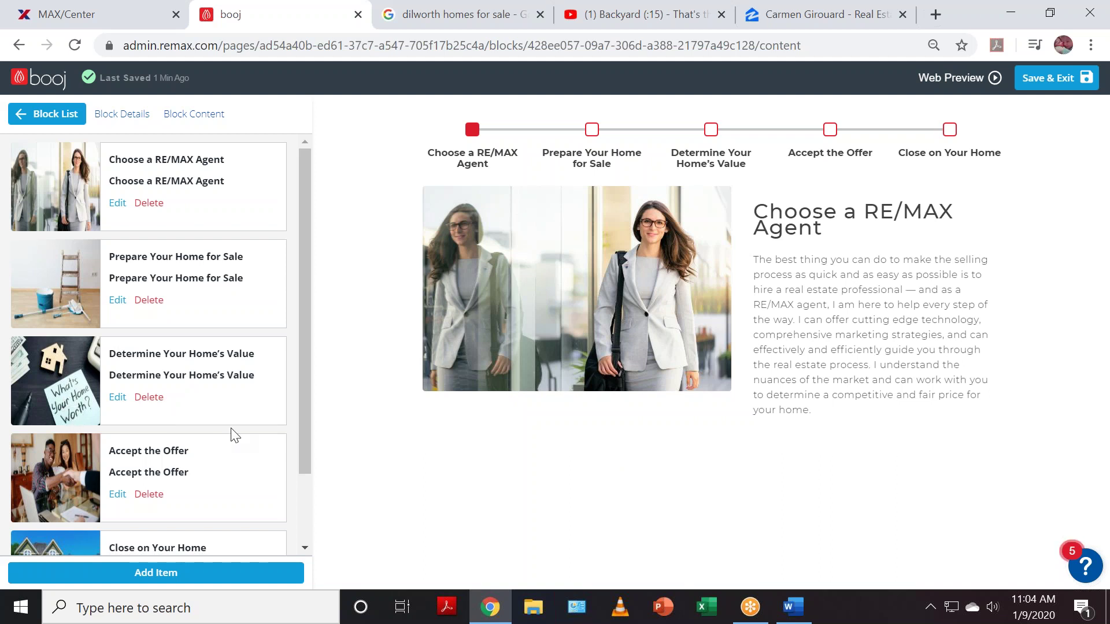
pyautogui.scroll(-2, 232, 432)
pyautogui.scroll(2, 230, 427)
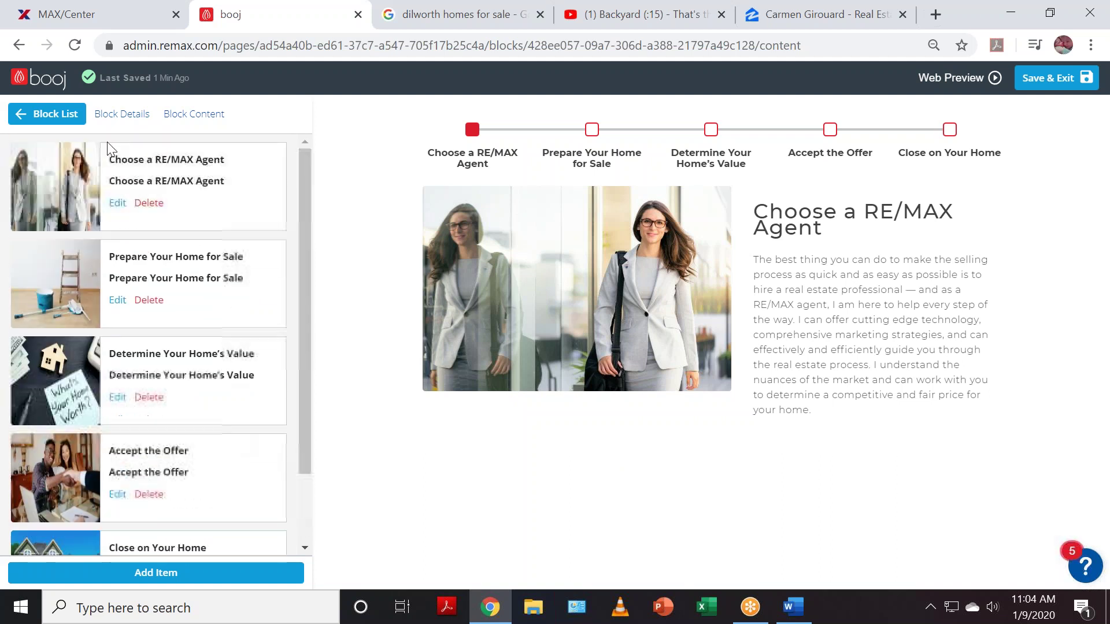
pyautogui.click(56, 115)
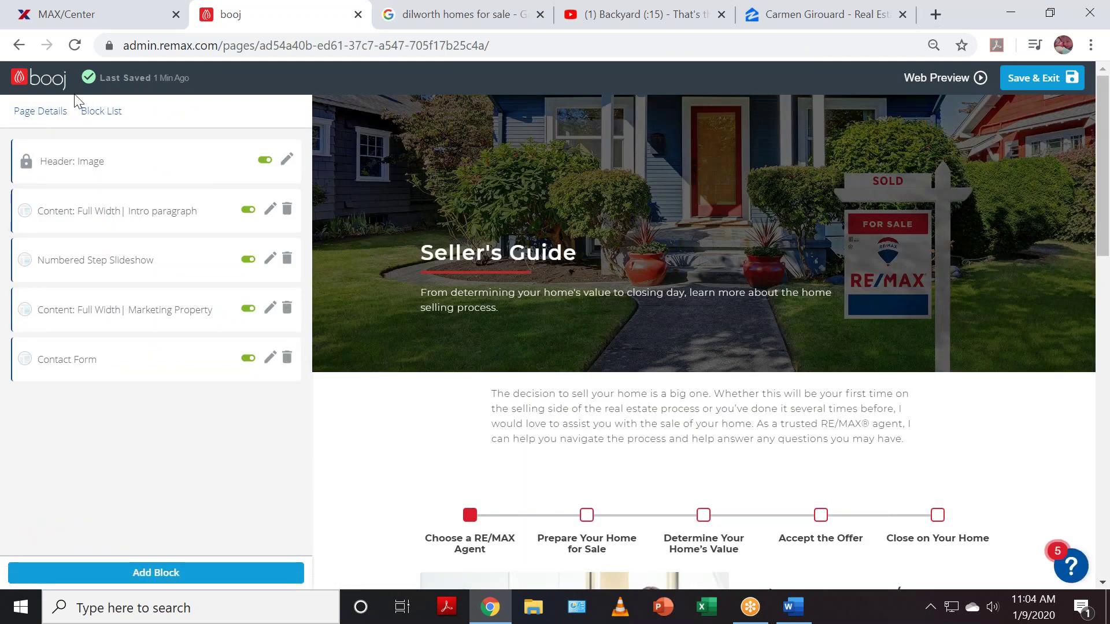
# - Return to the Page Editor via the booj logo and show the Menu navigation down to Sellers
pyautogui.click(43, 81)
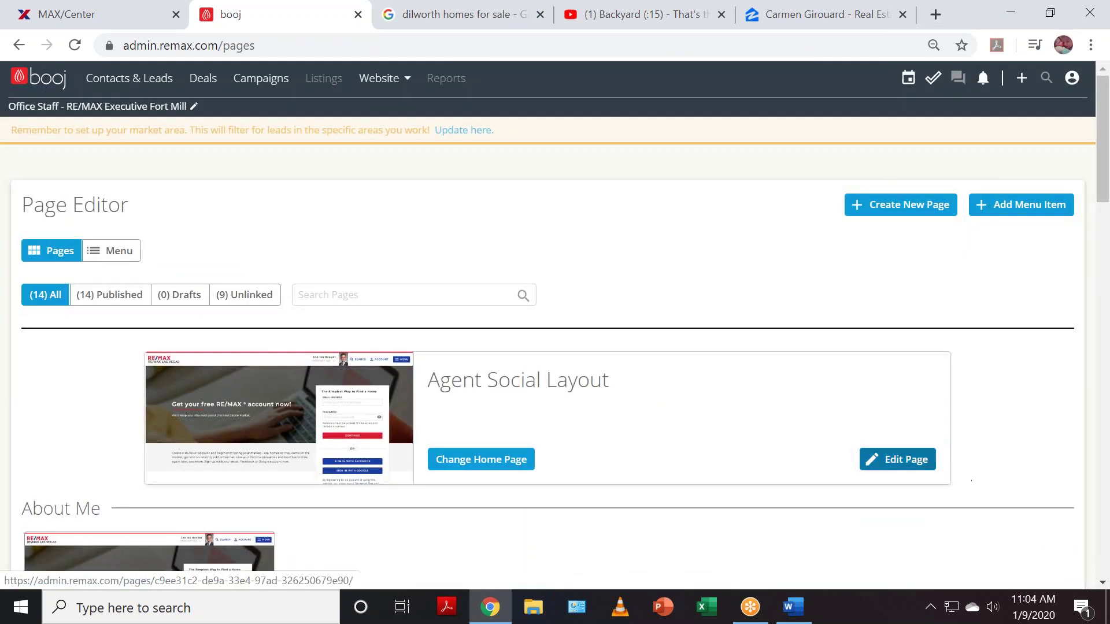
pyautogui.click(119, 251)
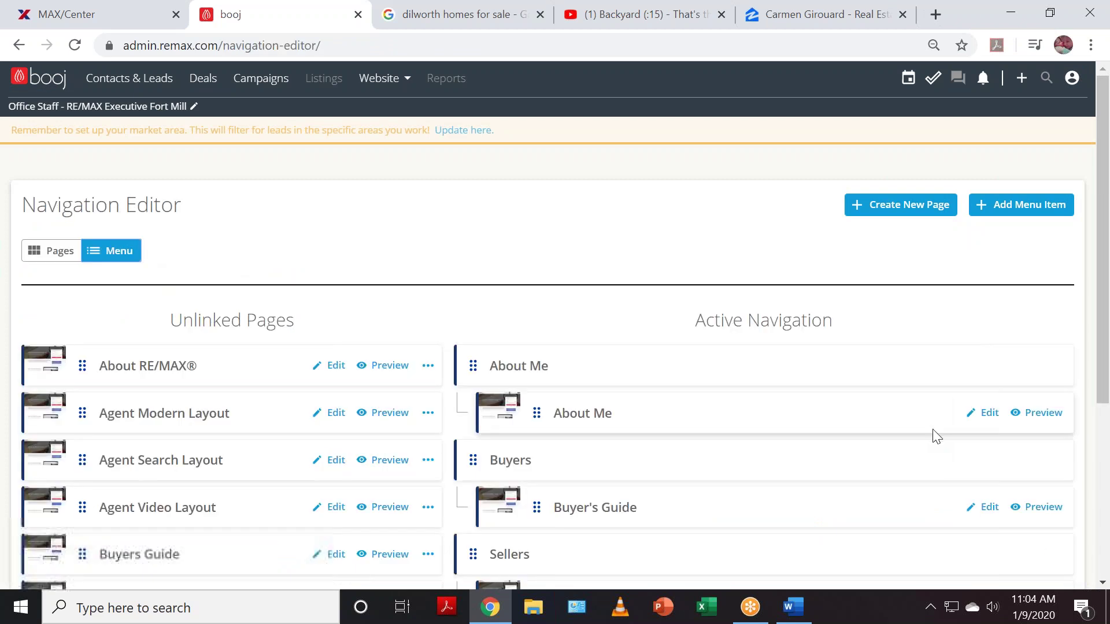
pyautogui.scroll(-3, 935, 437)
pyautogui.scroll(-2, 925, 437)
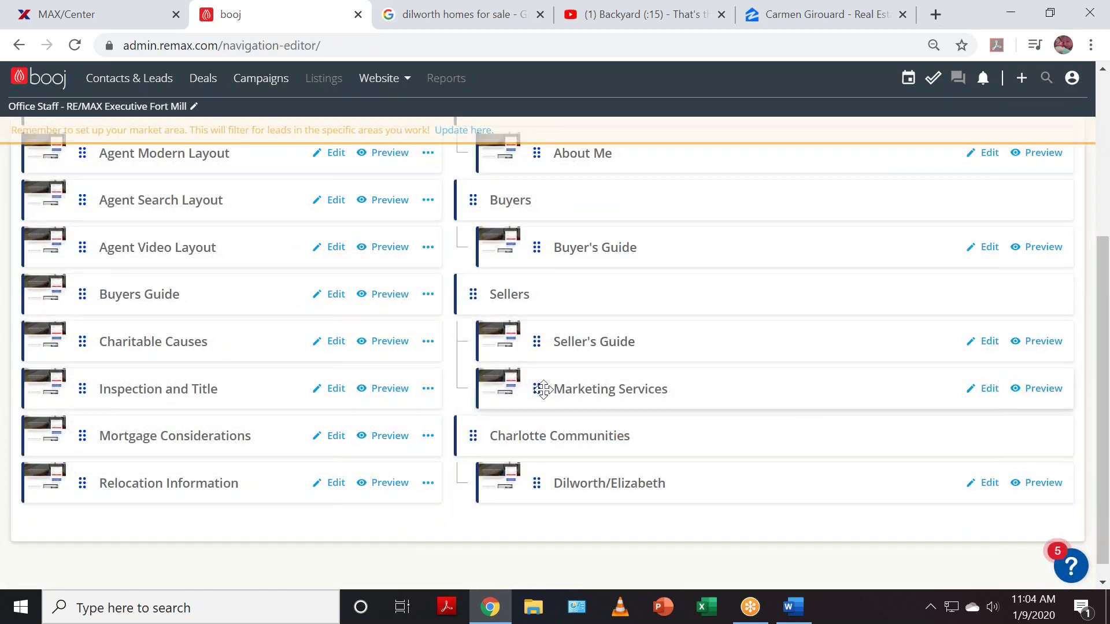
pyautogui.click(984, 388)
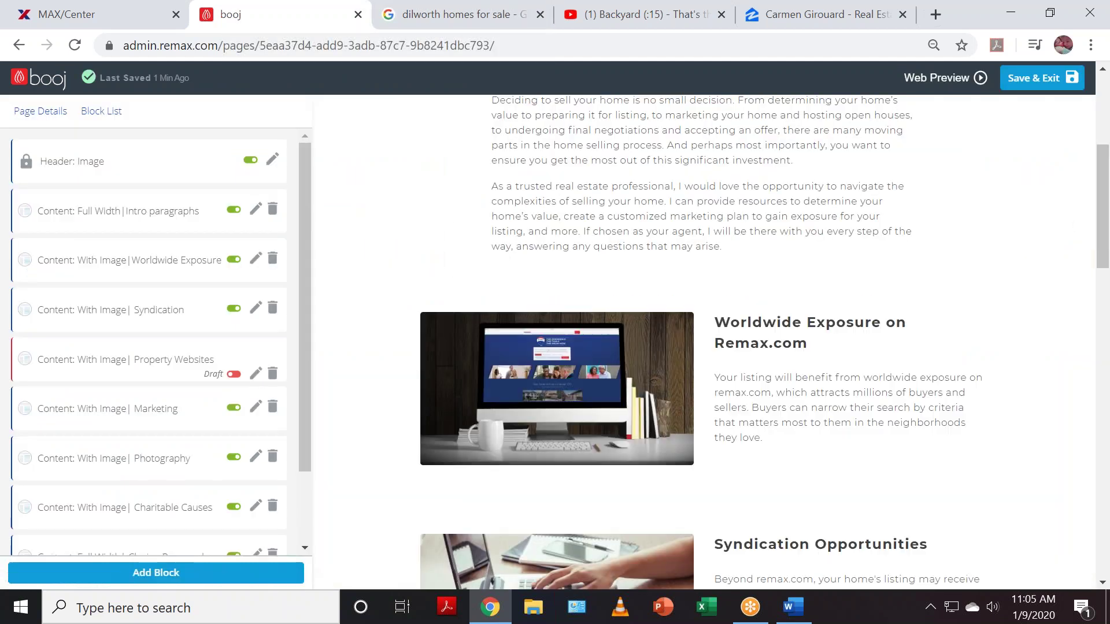
pyautogui.scroll(4, 982, 509)
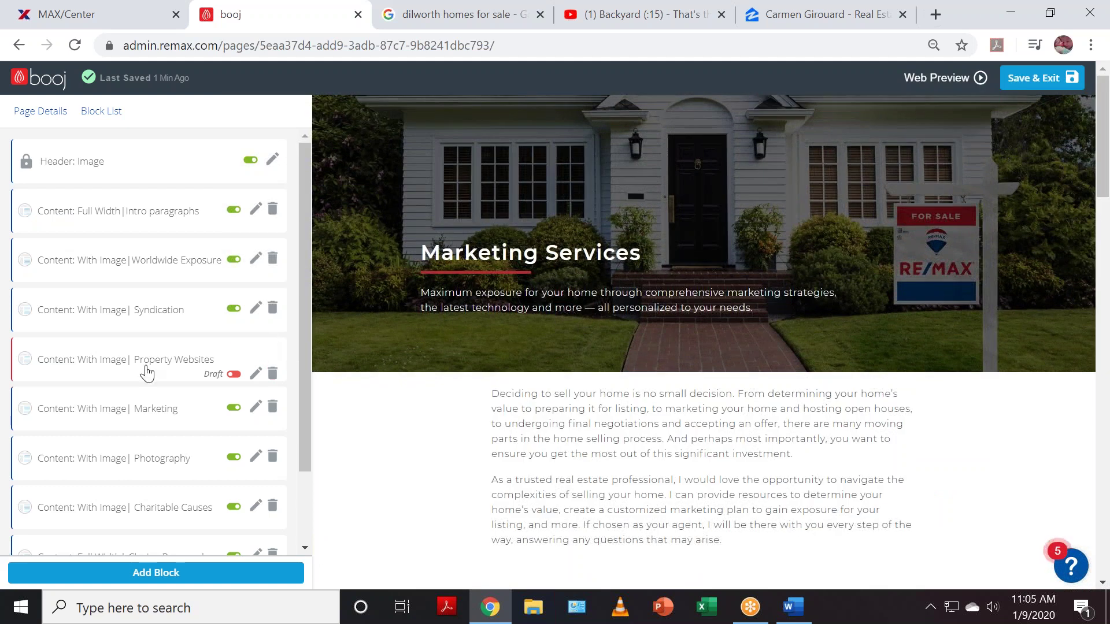
pyautogui.scroll(-2, 145, 371)
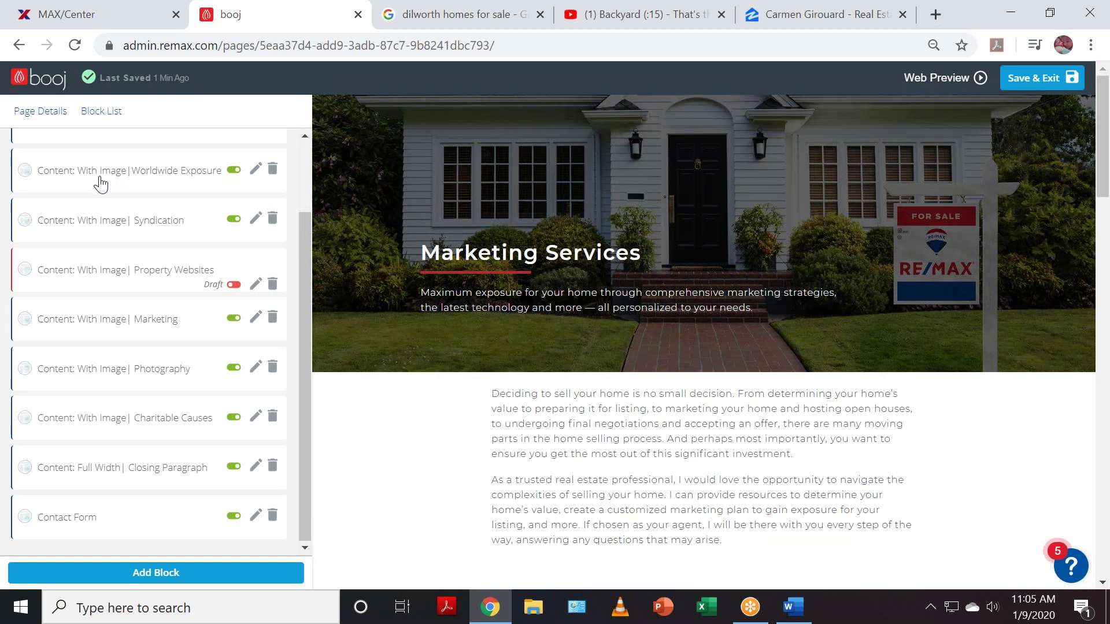
pyautogui.scroll(2, 115, 347)
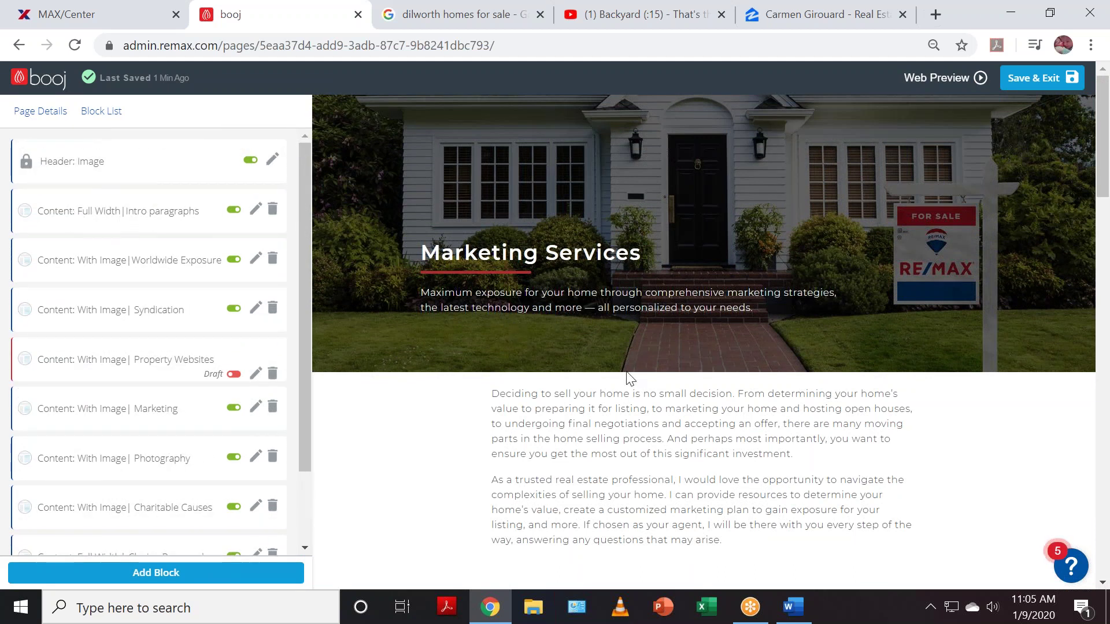
pyautogui.scroll(-3, 699, 397)
pyautogui.moveTo(744, 376); pyautogui.dragTo(448, 224)
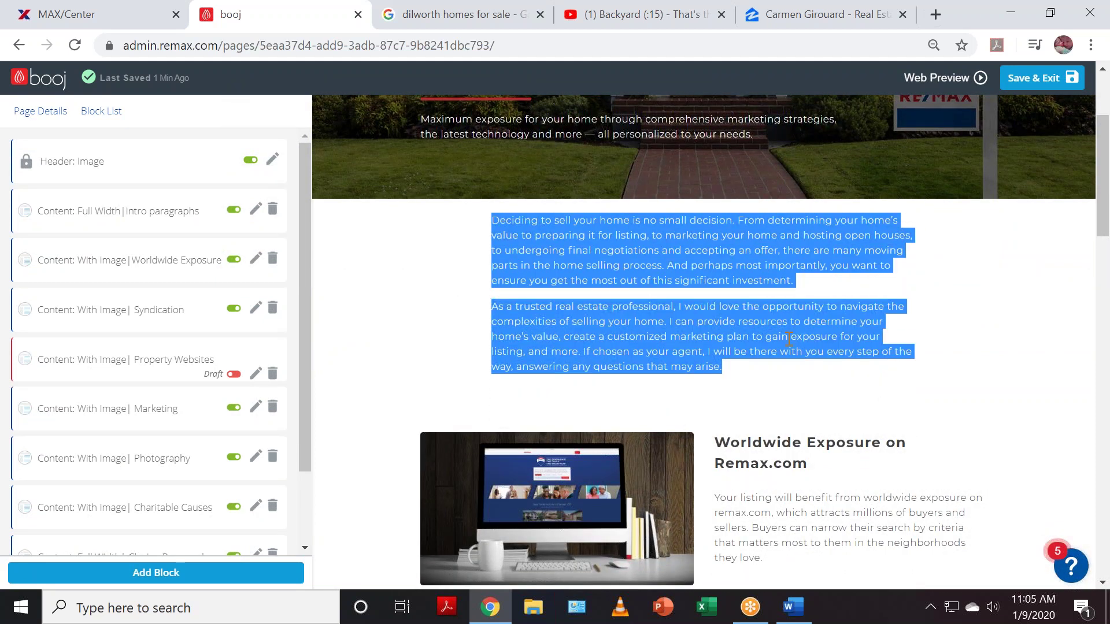
pyautogui.scroll(-5, 809, 339)
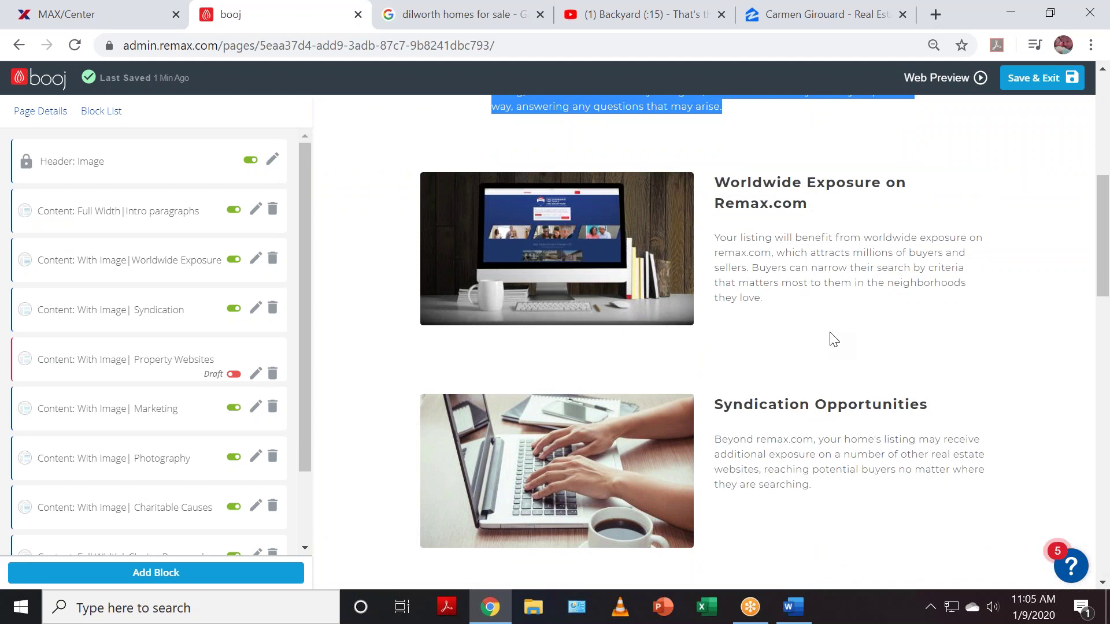
pyautogui.scroll(-3, 861, 404)
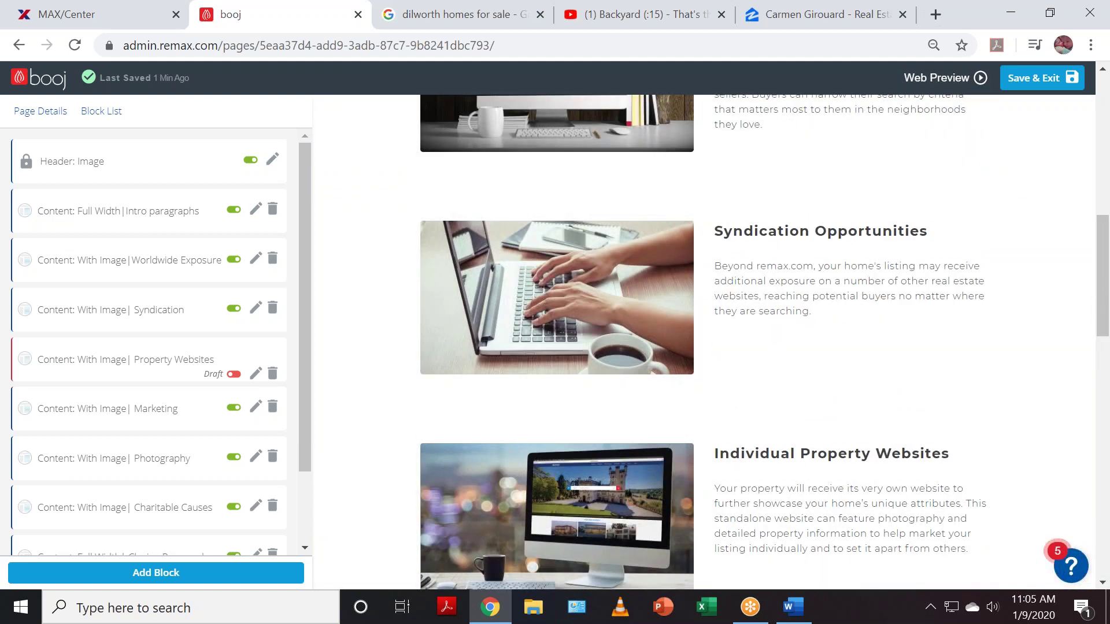
pyautogui.scroll(3, 753, 487)
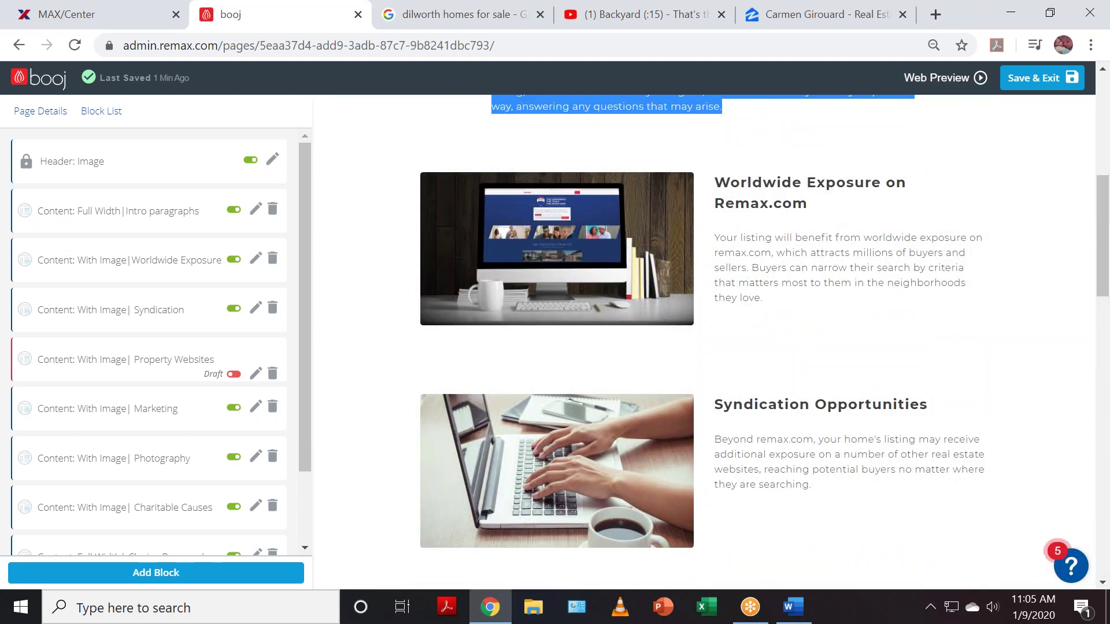
pyautogui.scroll(3, 682, 435)
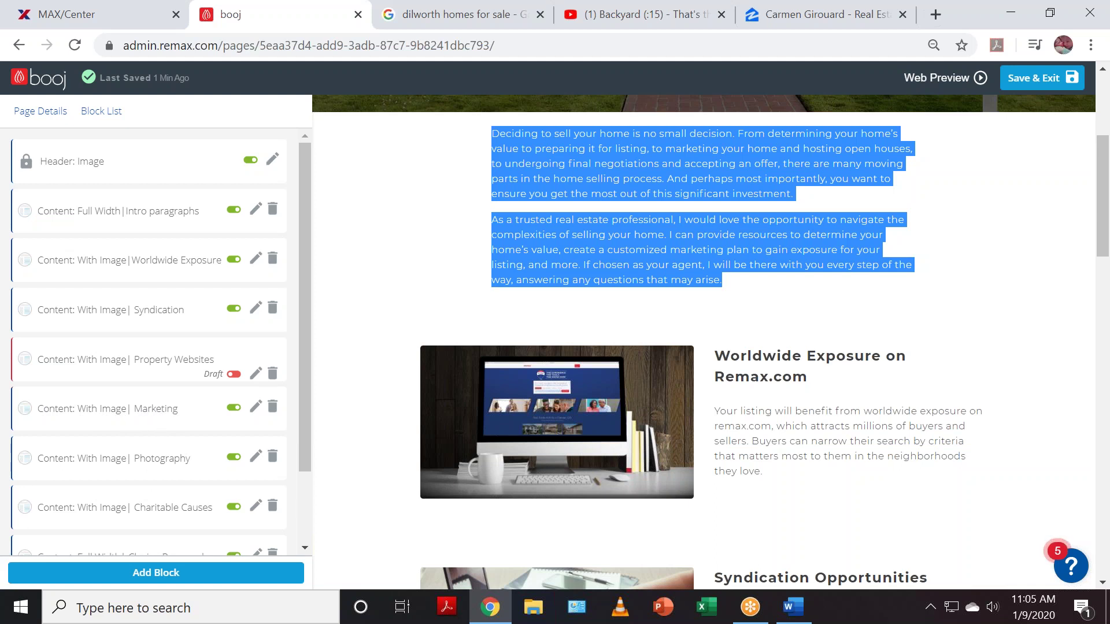
pyautogui.moveTo(600, 250); pyautogui.dragTo(693, 265)
pyautogui.moveTo(703, 178); pyautogui.dragTo(702, 179)
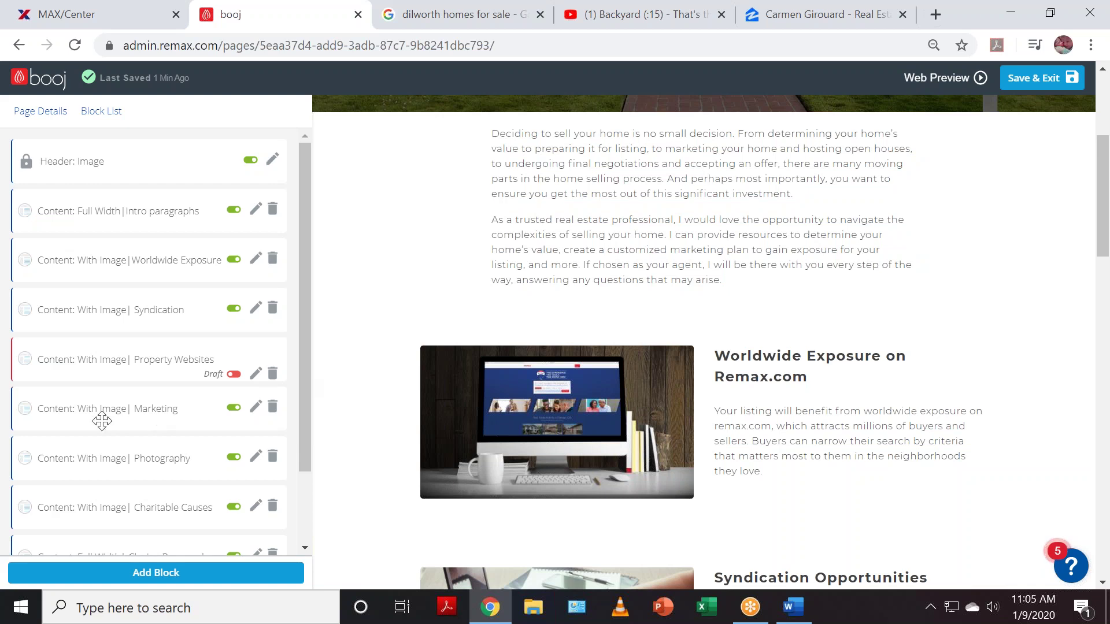
pyautogui.scroll(-2, 101, 438)
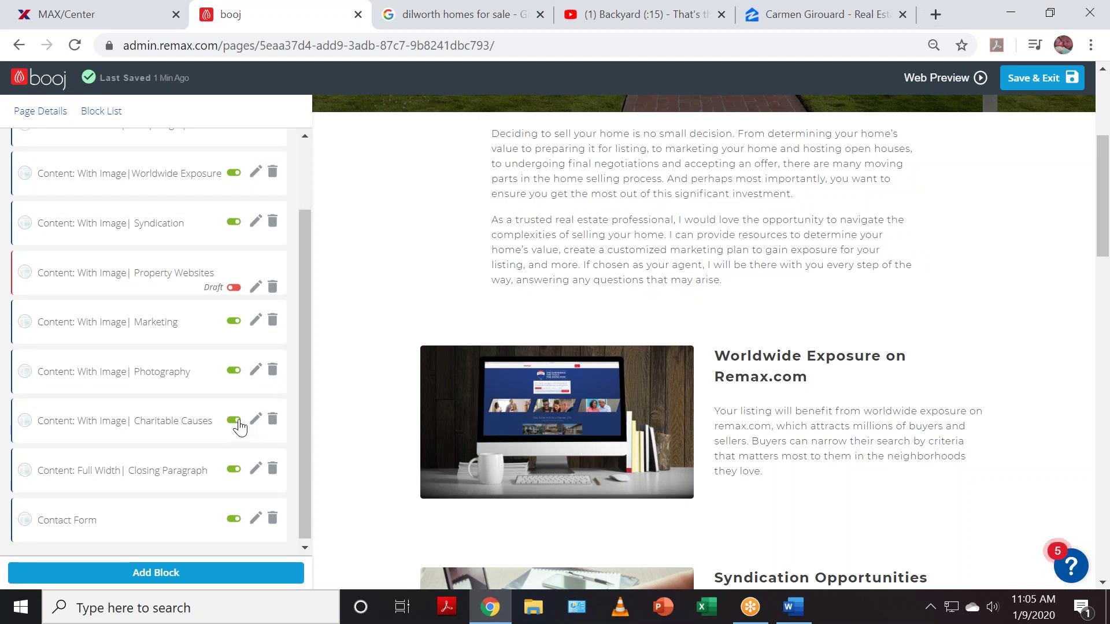
# - Toggle the Charitable Causes block, then the Photography block, to Draft in the Block List
pyautogui.click(237, 422)
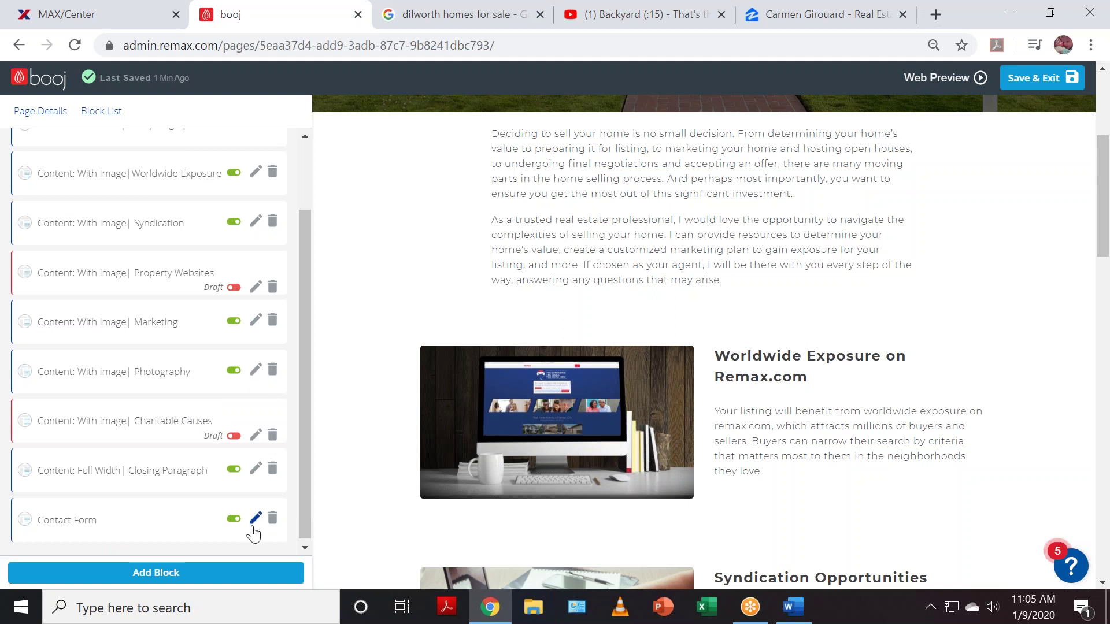
pyautogui.scroll(-7, 658, 392)
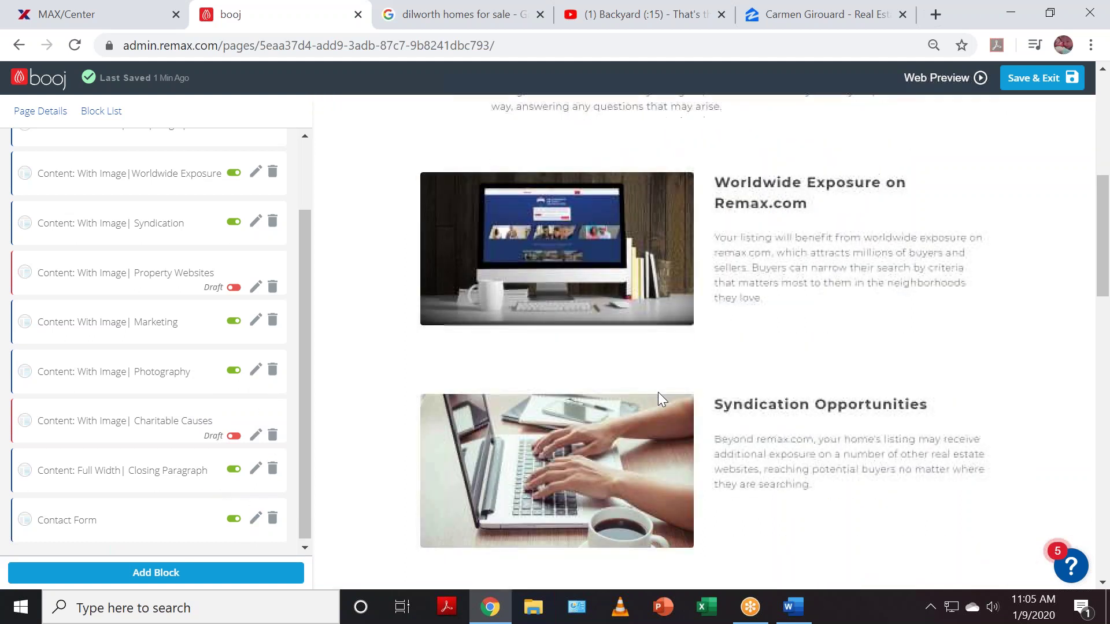
pyautogui.scroll(-7, 648, 406)
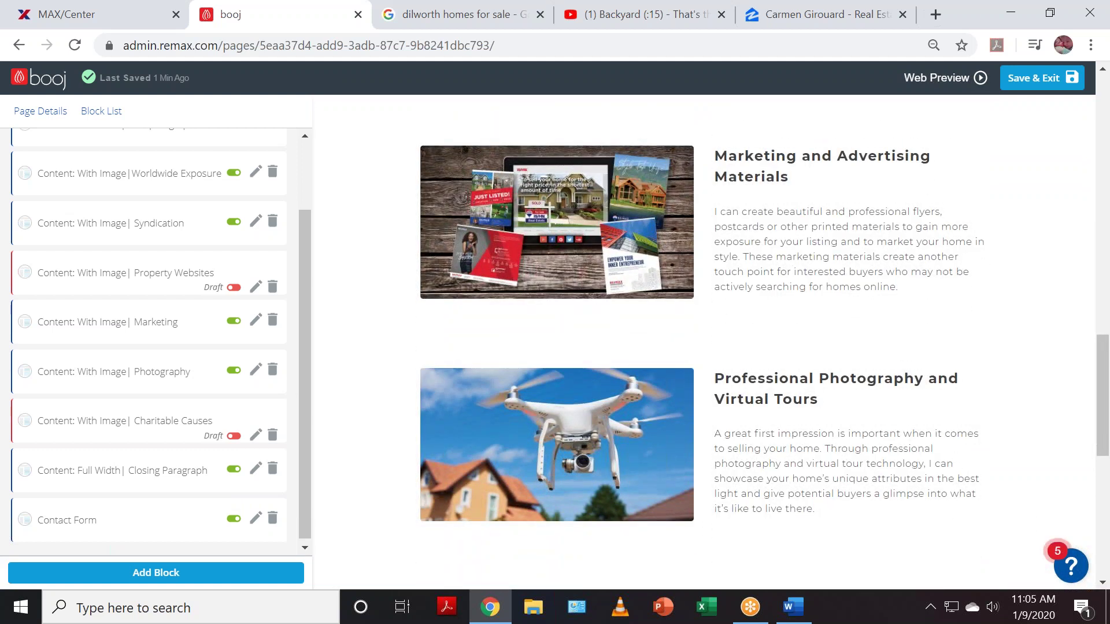
pyautogui.scroll(-1, 157, 370)
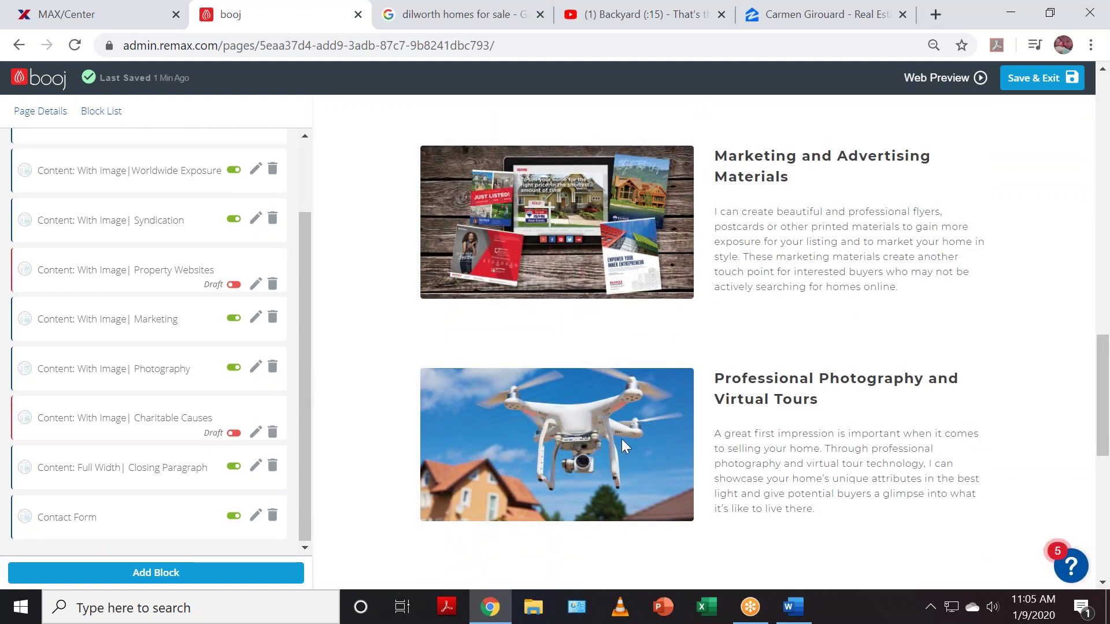
pyautogui.scroll(-4, 636, 445)
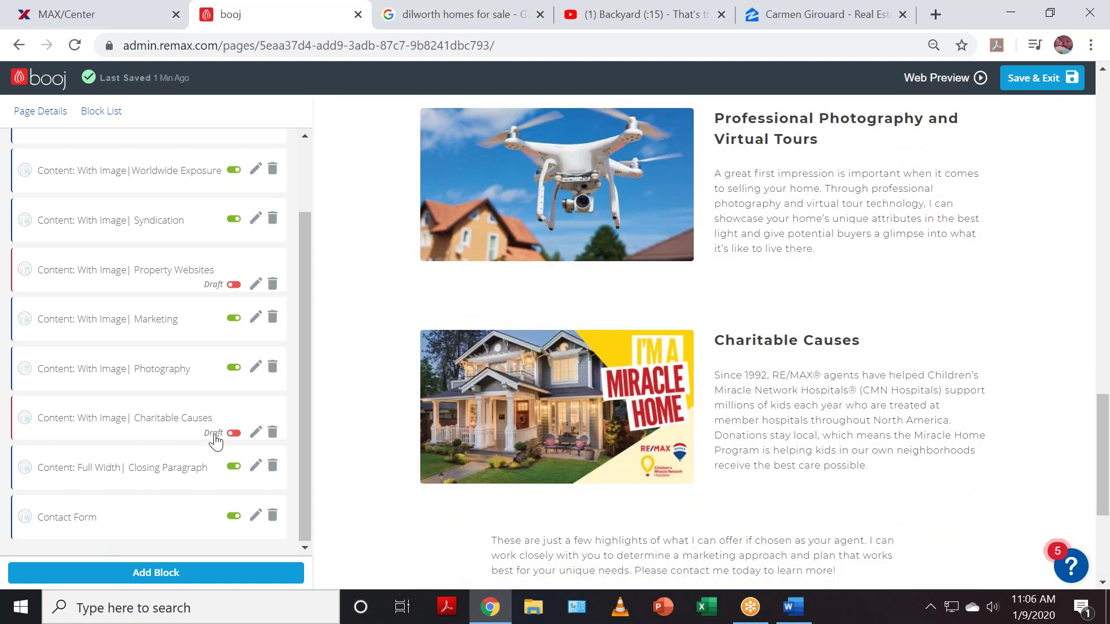
pyautogui.click(234, 369)
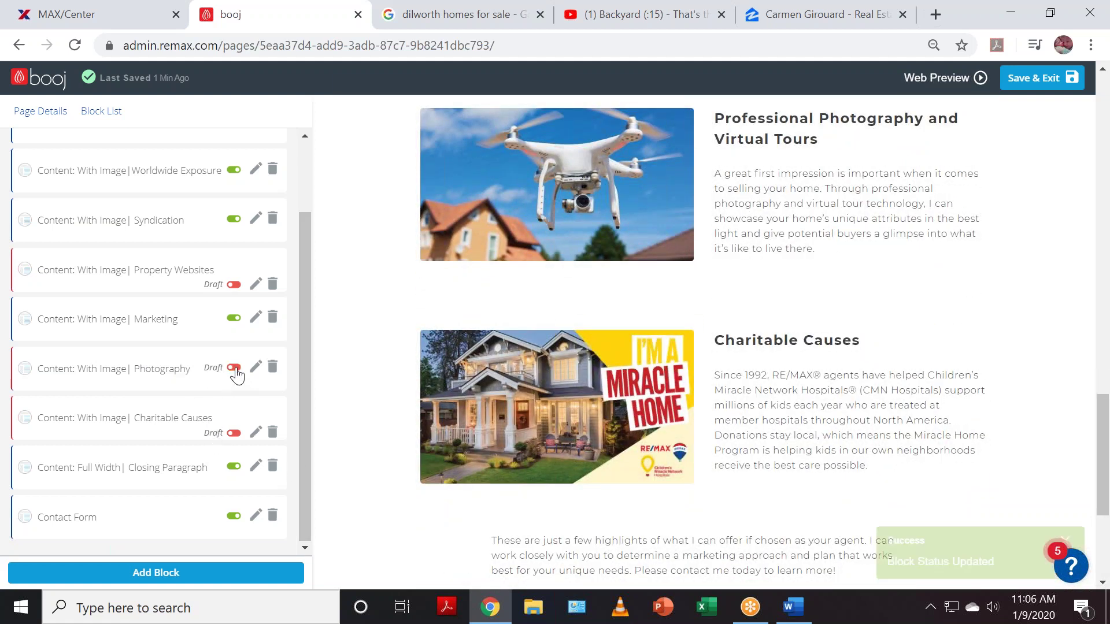
pyautogui.scroll(-4, 592, 444)
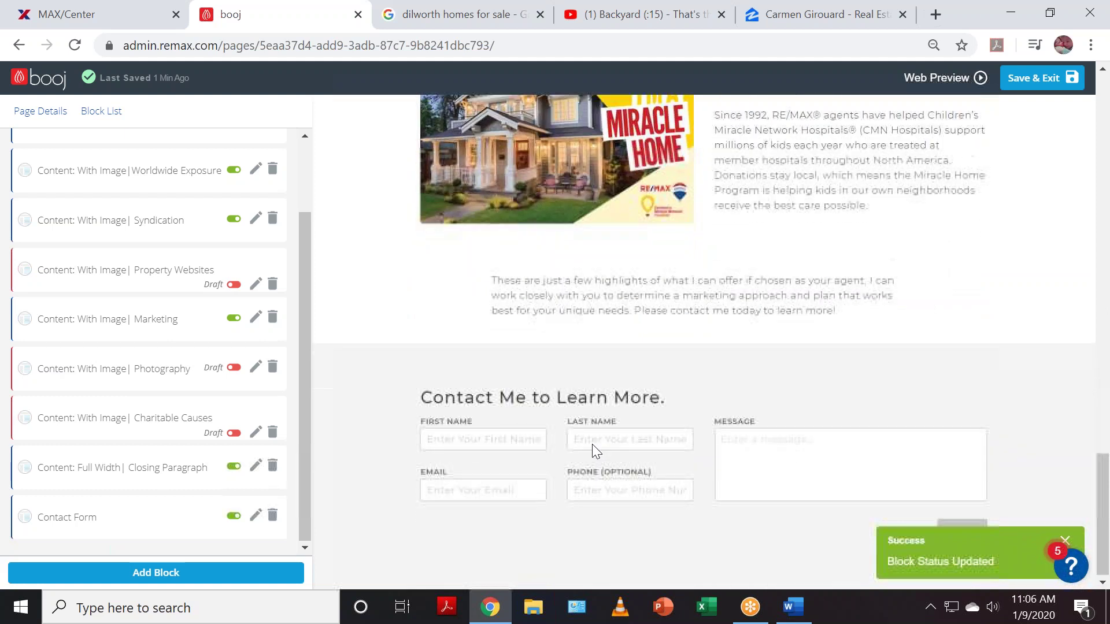
pyautogui.scroll(7, 582, 453)
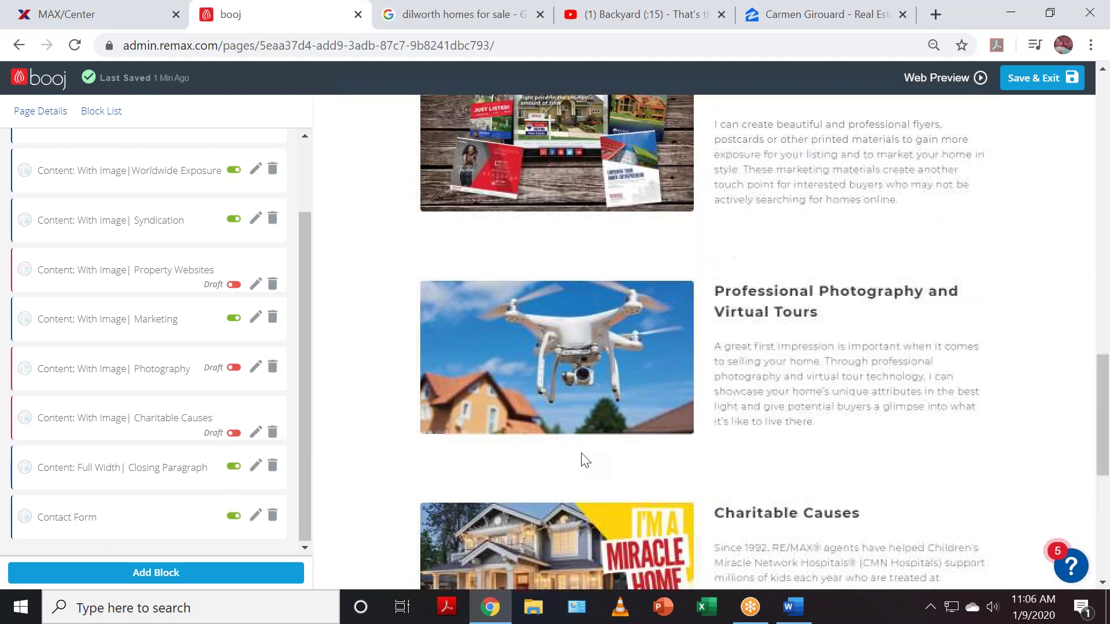
pyautogui.scroll(12, 585, 461)
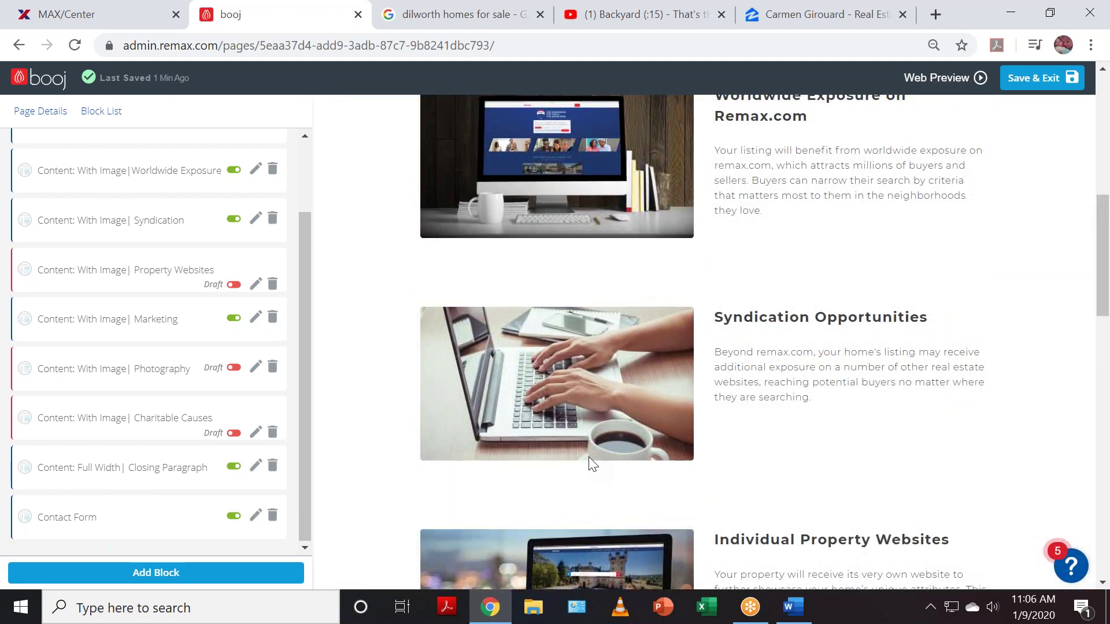
pyautogui.scroll(9, 590, 460)
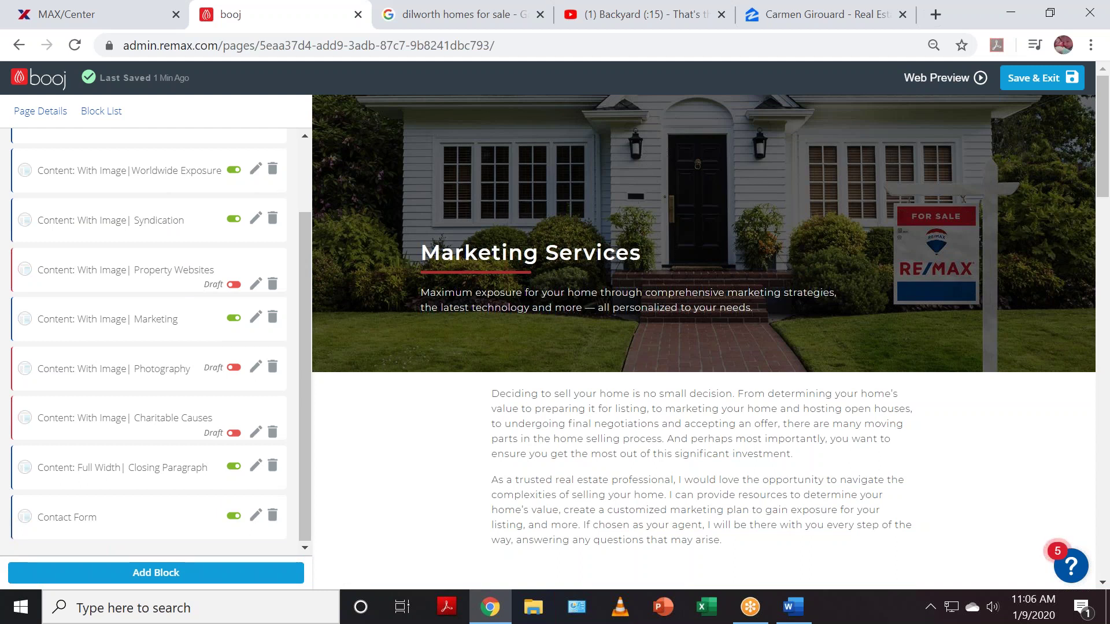
pyautogui.scroll(-13, 802, 402)
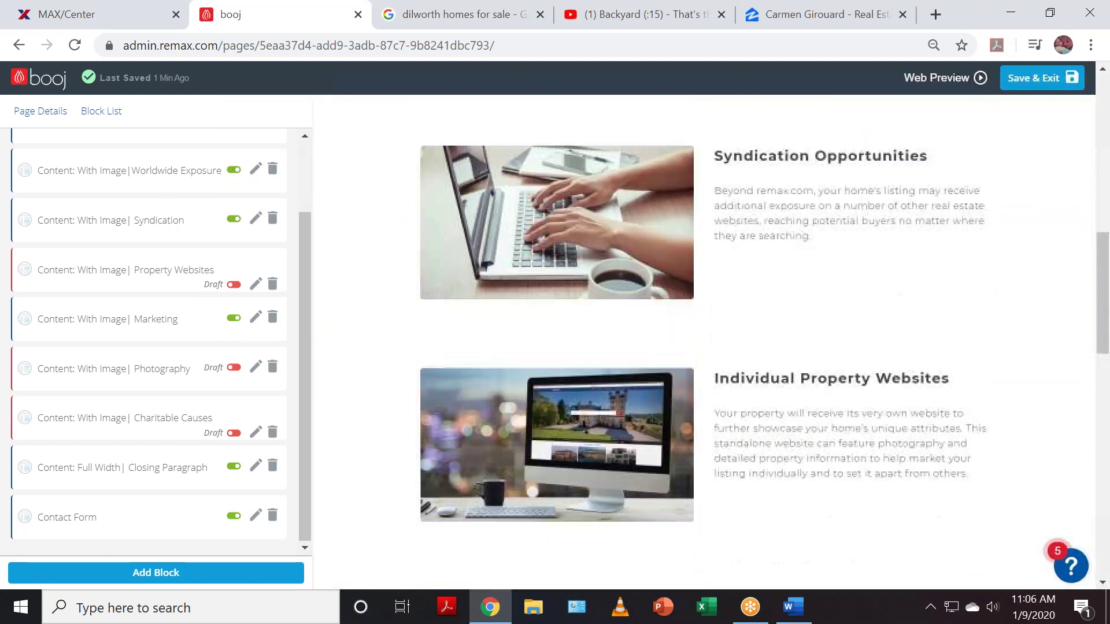
pyautogui.scroll(-1, 860, 214)
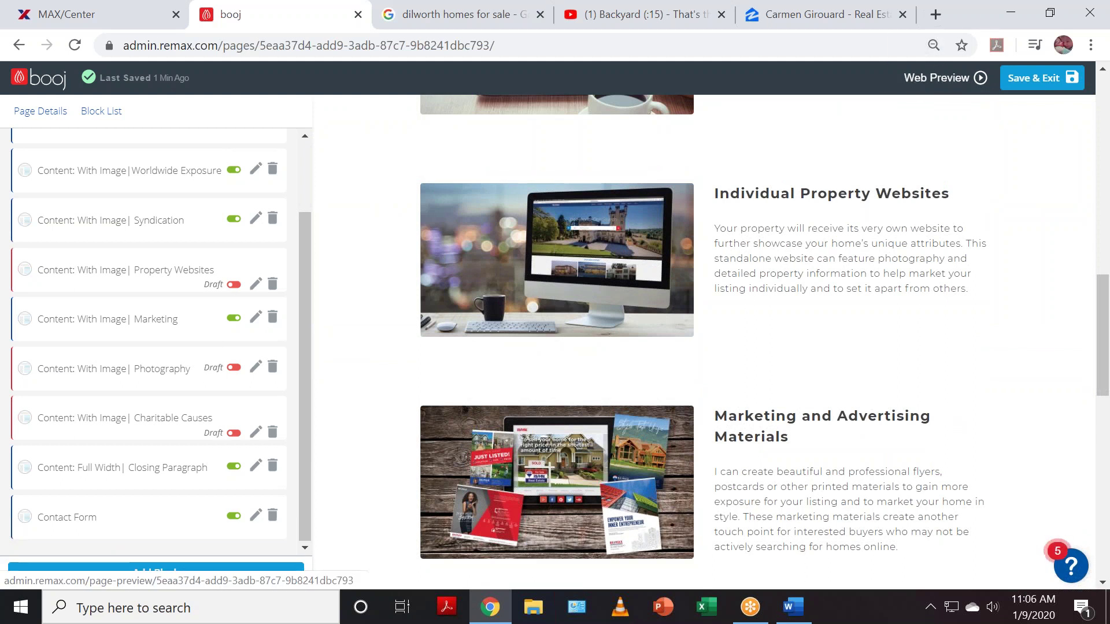
# - Open the Web Preview of Marketing Services and scroll down to the contact form and back up
pyautogui.click(917, 79)
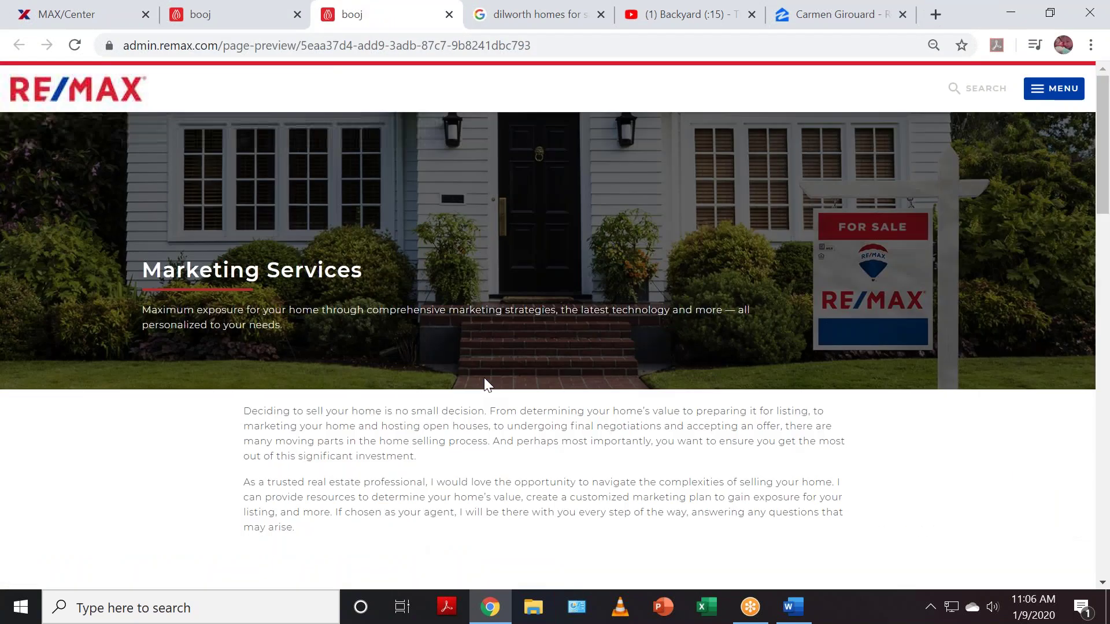
pyautogui.scroll(-6, 482, 378)
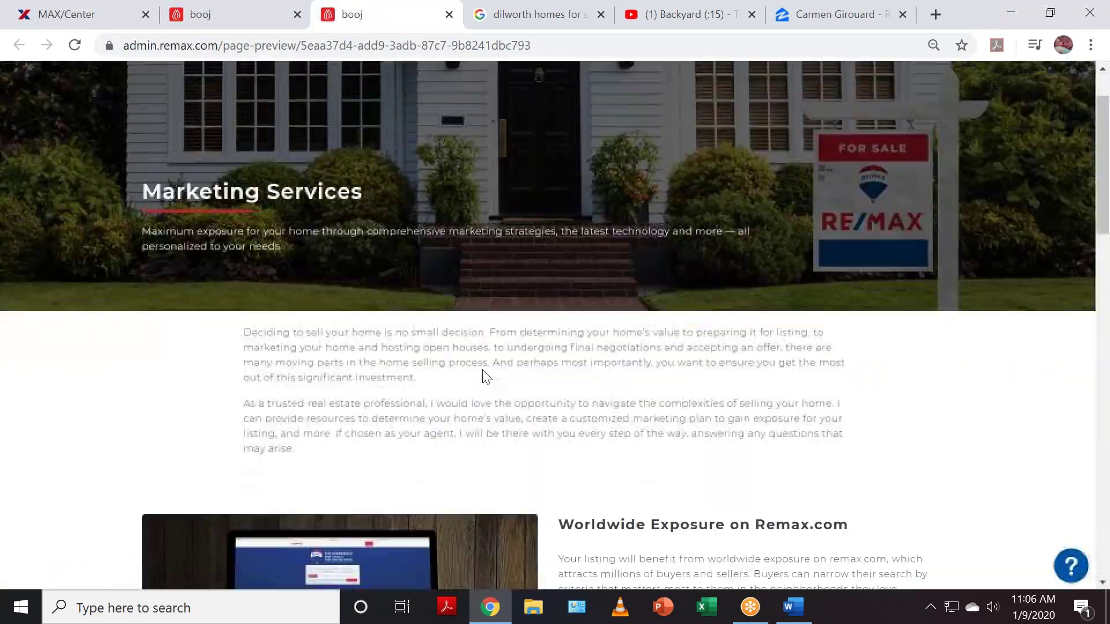
pyautogui.scroll(-8, 486, 376)
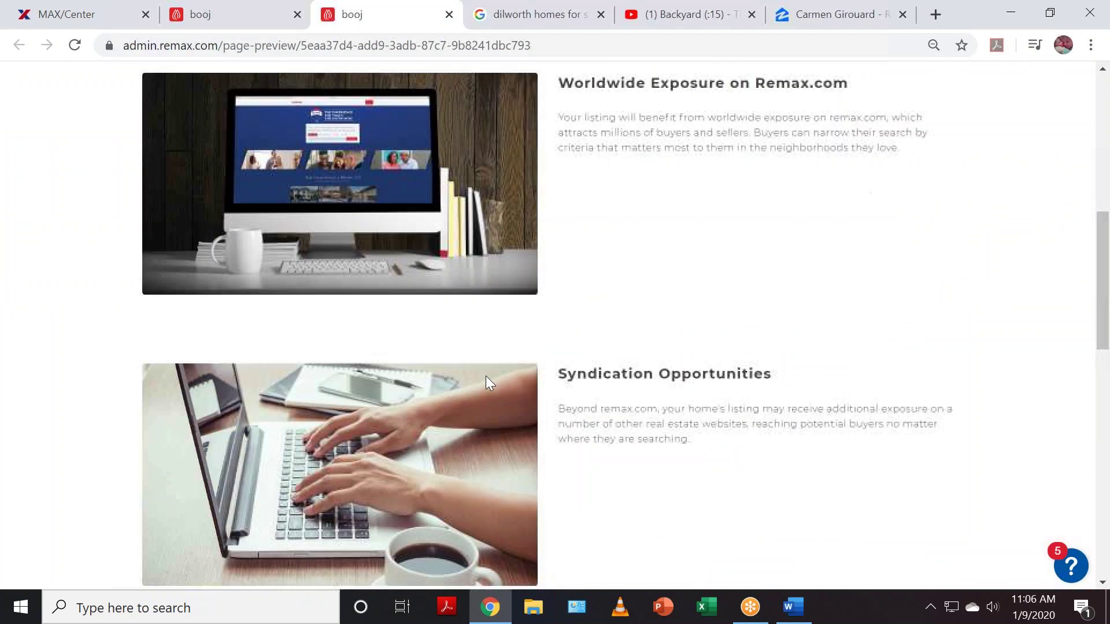
pyautogui.scroll(-4, 489, 383)
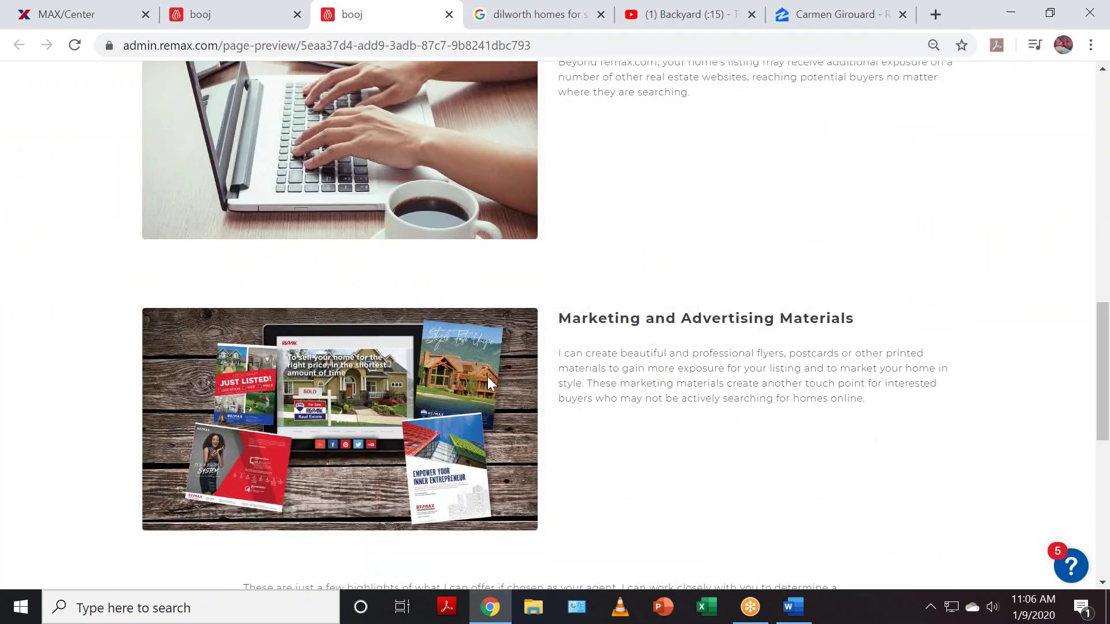
pyautogui.scroll(-3, 488, 383)
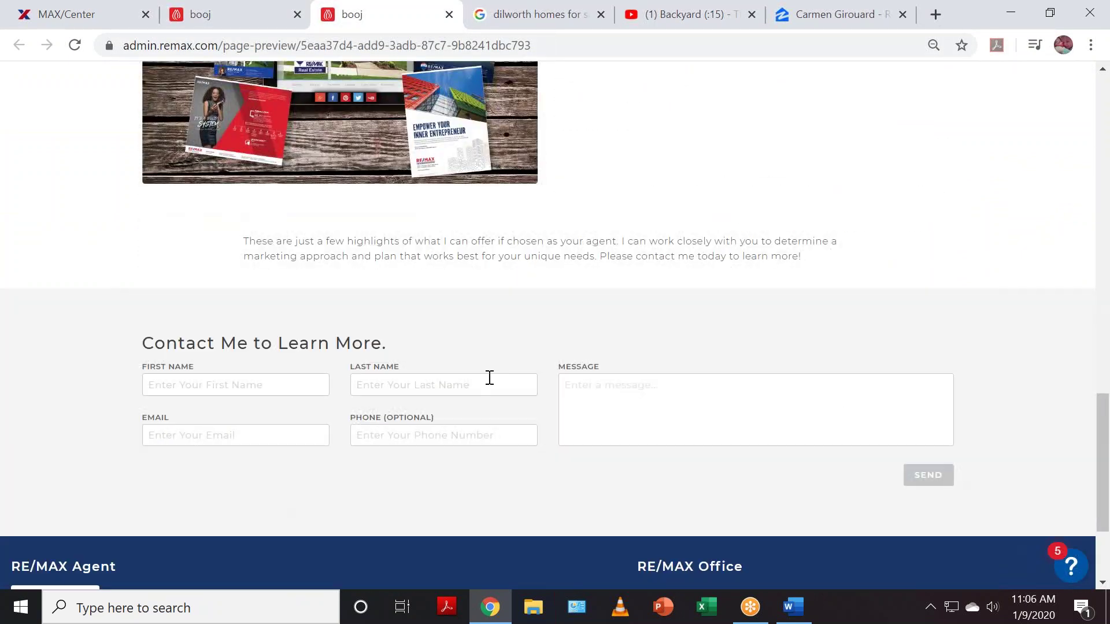
pyautogui.scroll(6, 489, 379)
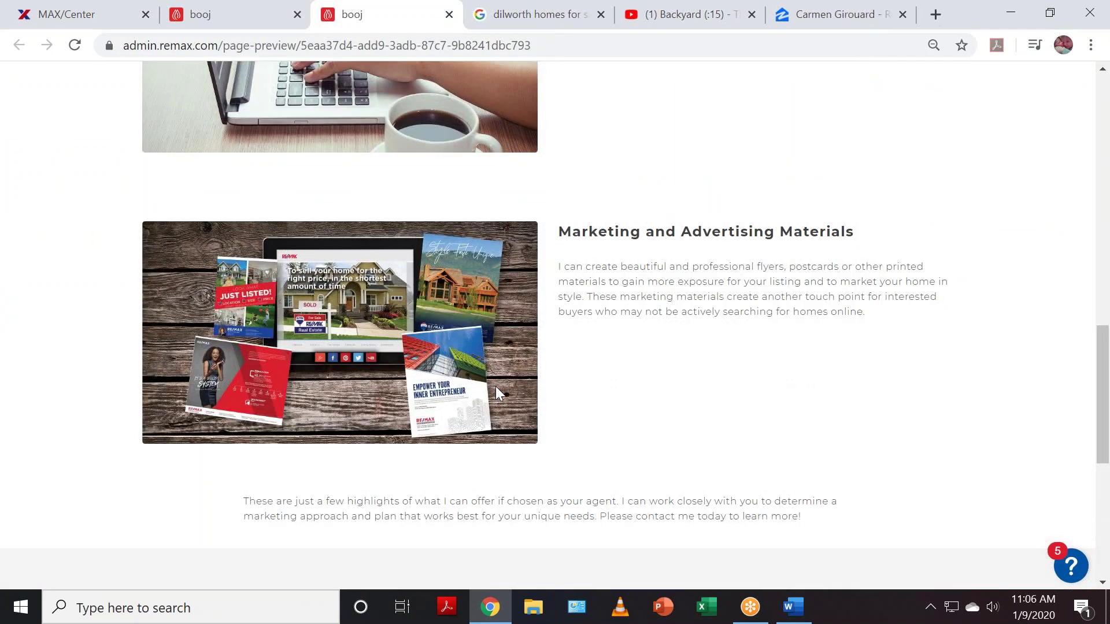
pyautogui.scroll(13, 507, 393)
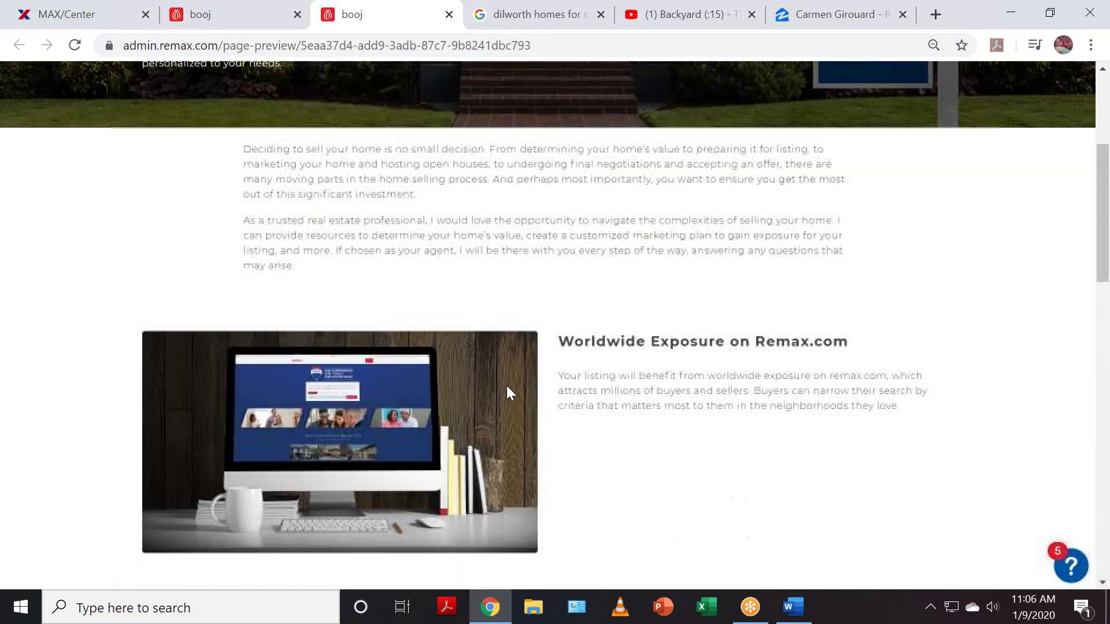
pyautogui.scroll(2, 507, 393)
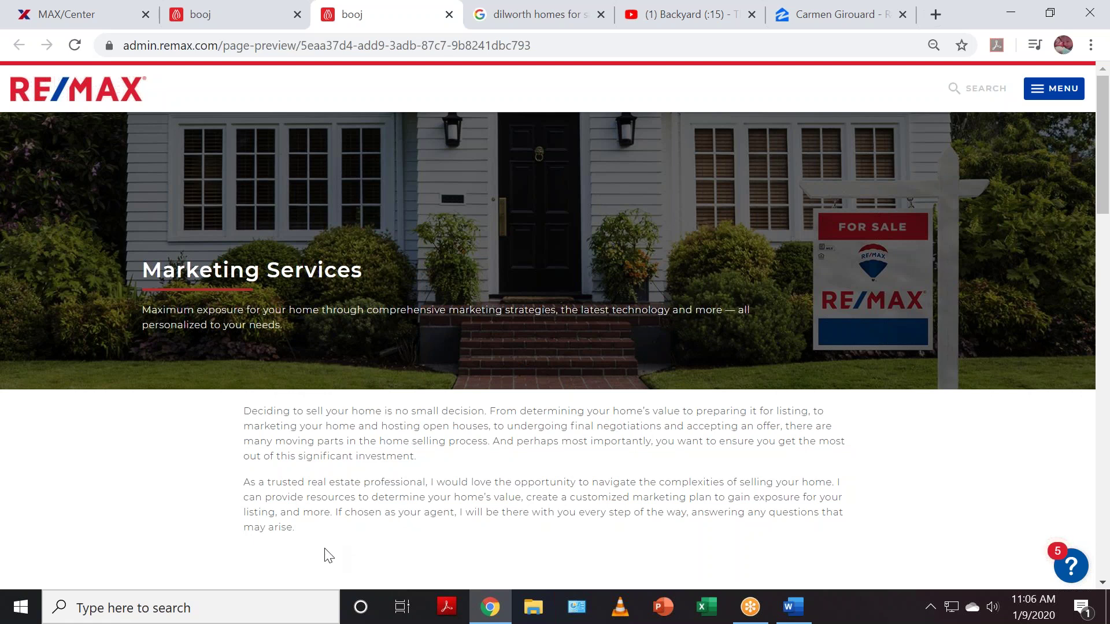
# - Close the preview, return to Pages, and show the Menu layout down to Charlotte Communities
pyautogui.click(449, 14)
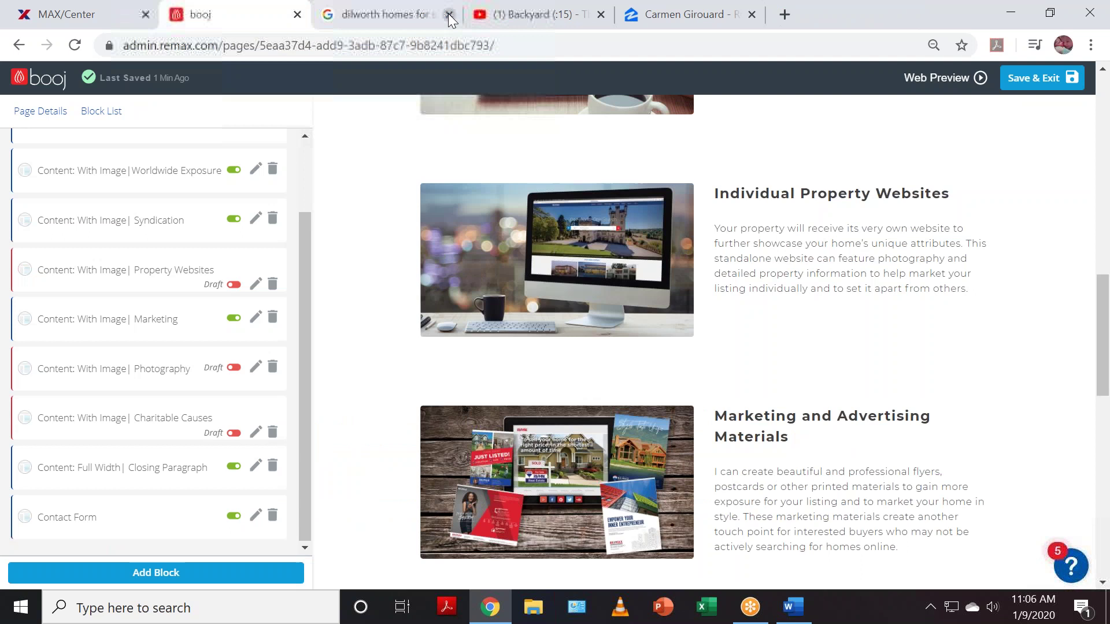
pyautogui.click(37, 84)
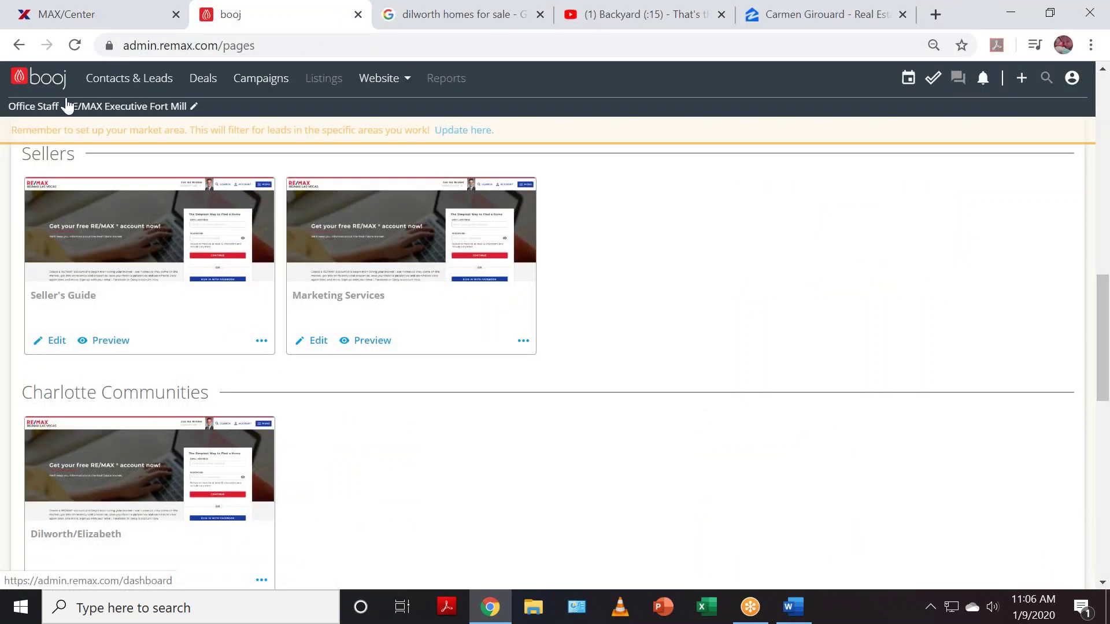
pyautogui.scroll(15, 211, 382)
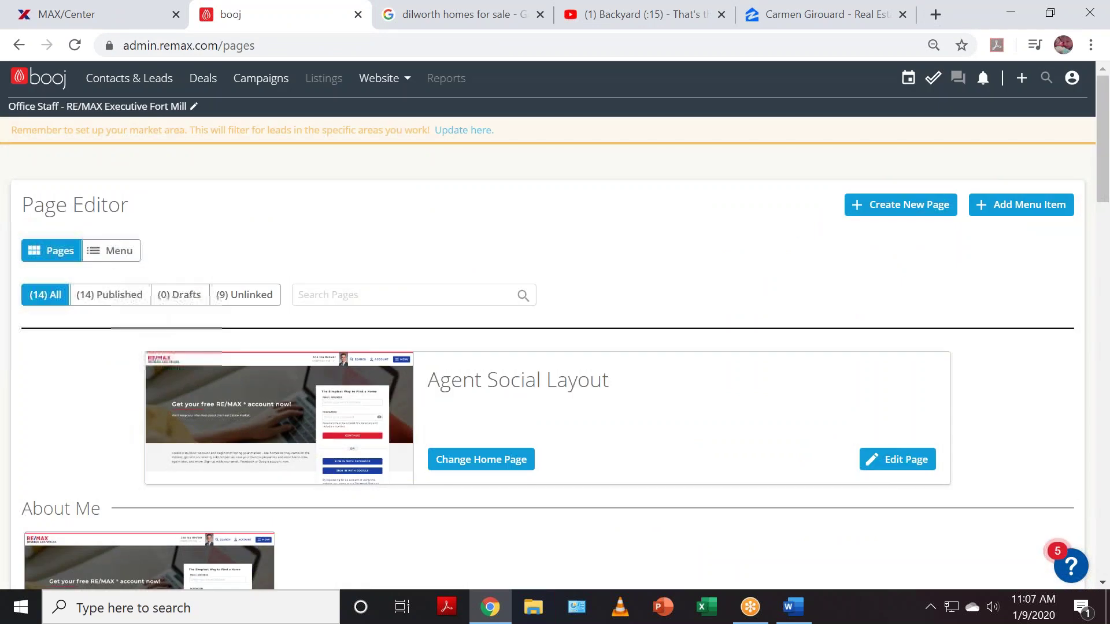
pyautogui.click(113, 250)
pyautogui.scroll(-5, 566, 322)
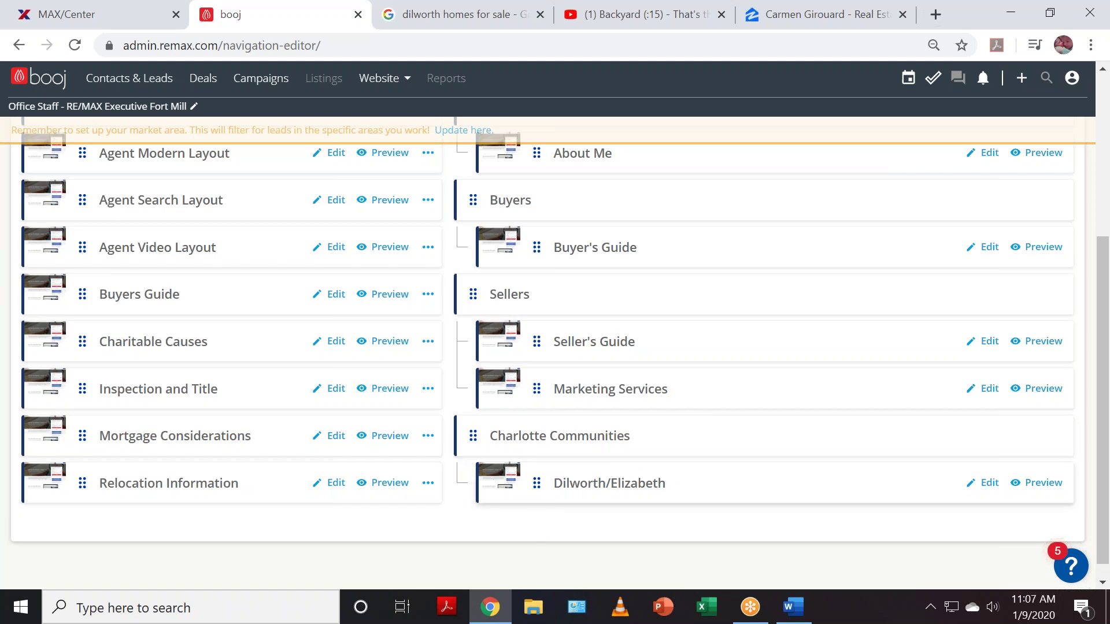
# - Edit Dilworth/Elizabeth, switch its header block from Draft to live, and choose Add Block
pyautogui.click(991, 487)
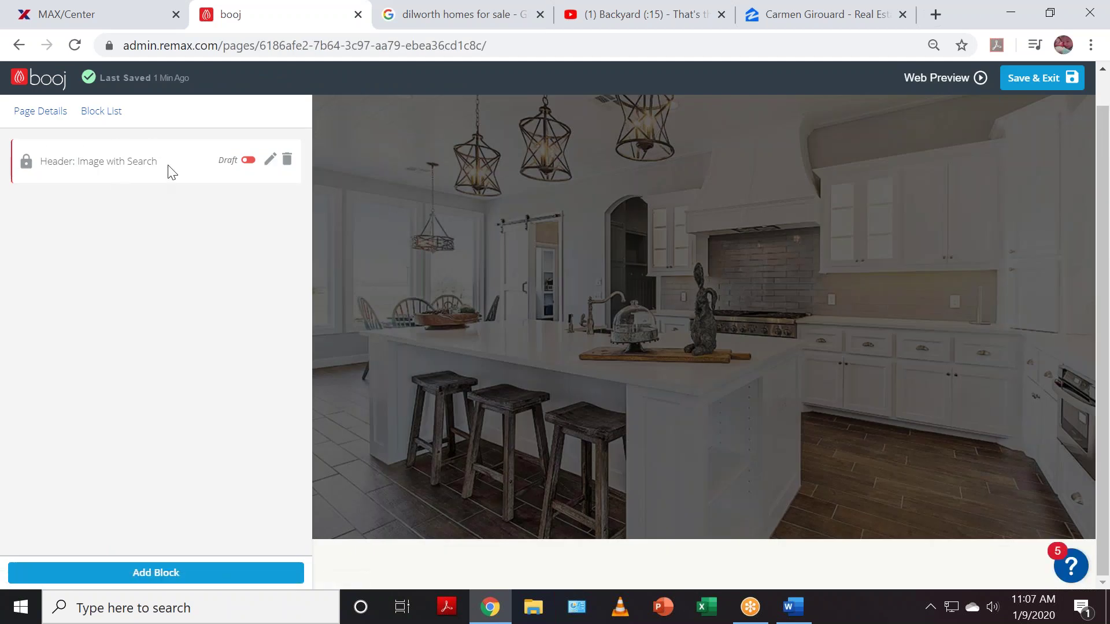
pyautogui.click(250, 162)
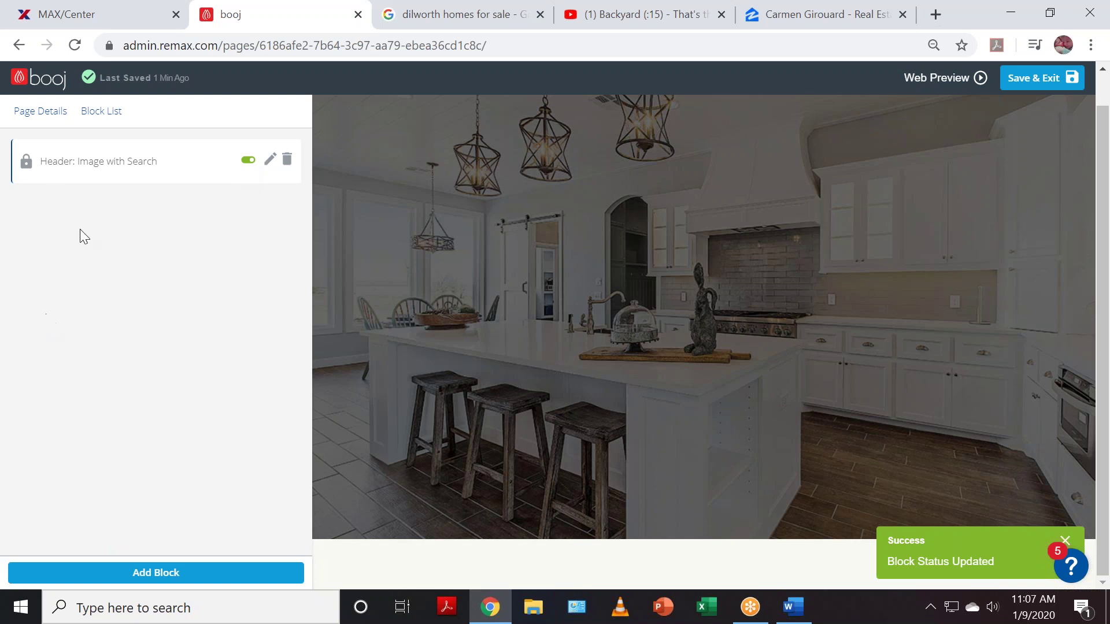
pyautogui.click(135, 576)
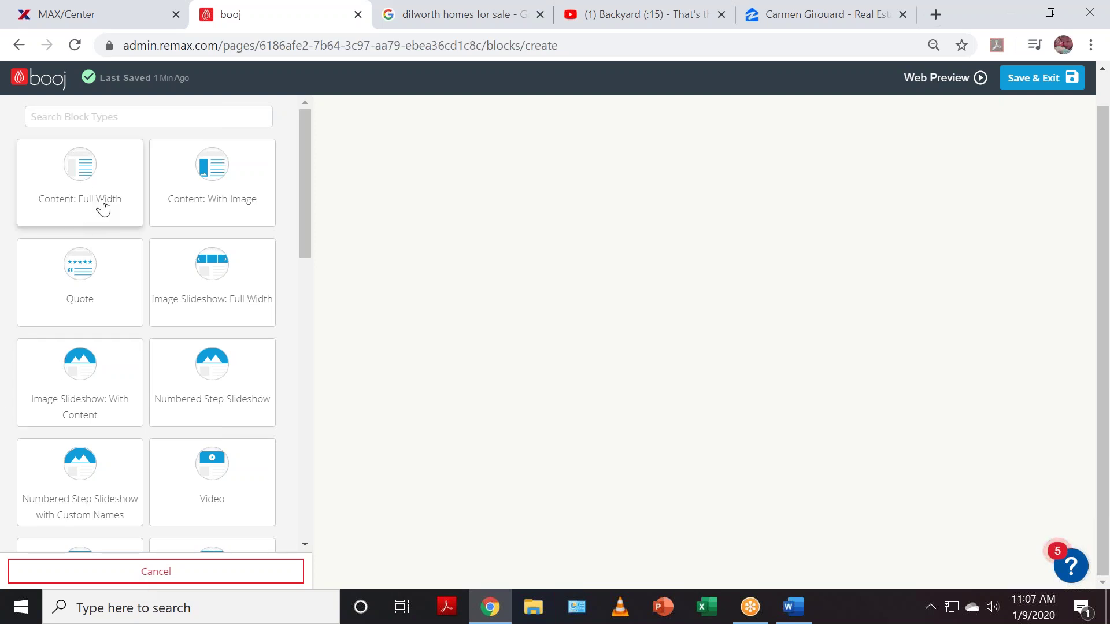
# - Save a Content: Full Width block saying Dilworth and Elizabeth are known for bungalow-style homes
pyautogui.click(72, 177)
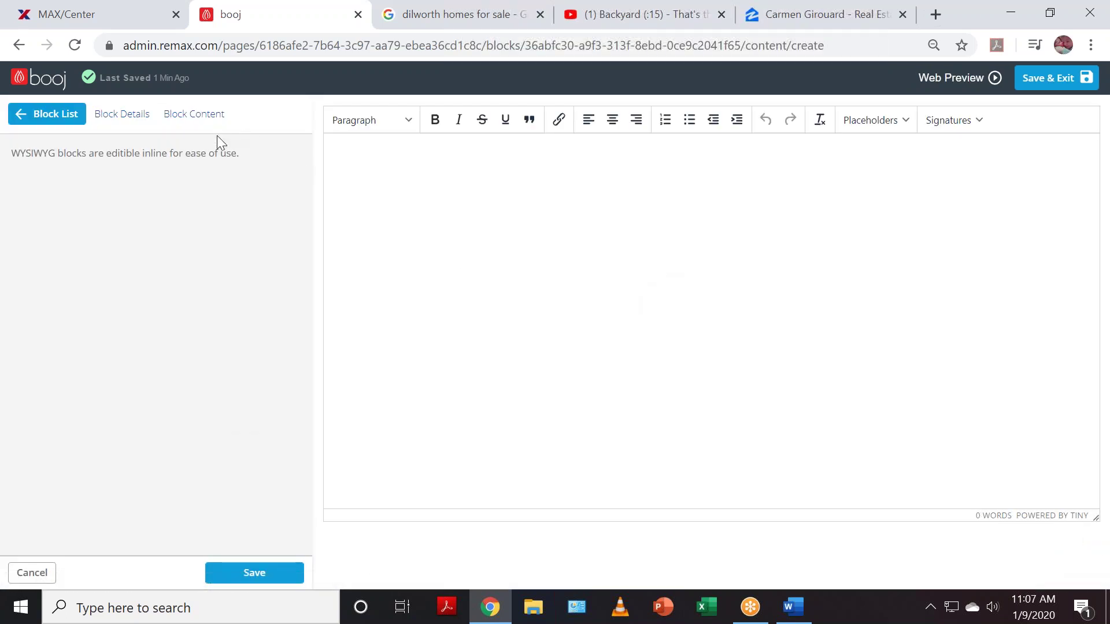
pyautogui.click(461, 153)
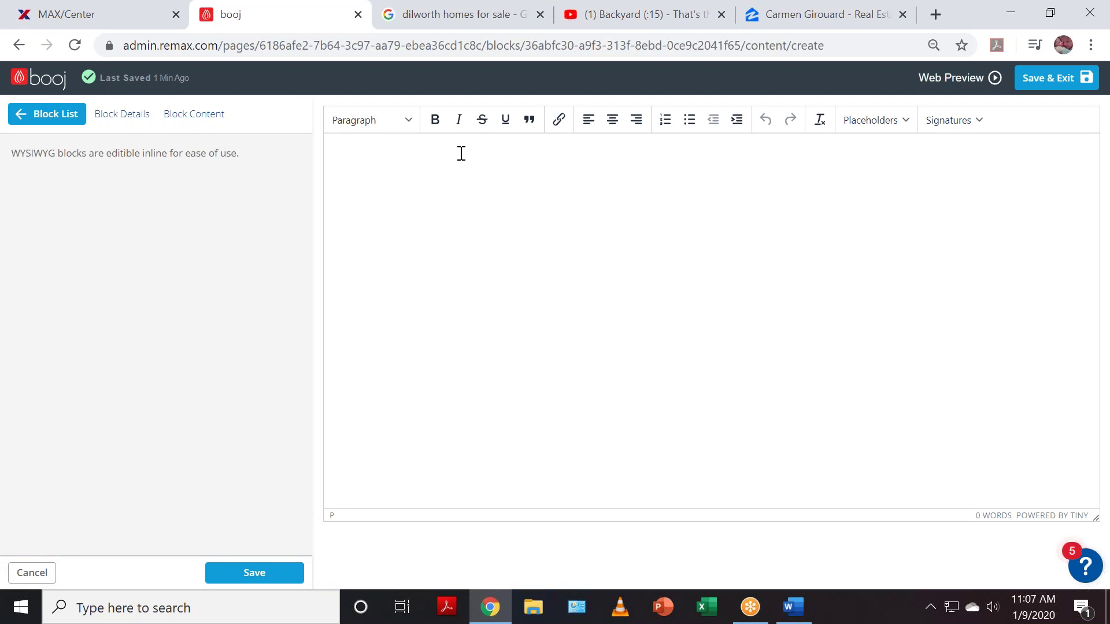
pyautogui.write('Dilworth and Elizabeth are histo')
pyautogui.press('BackSpace')
pyautogui.write('known for their ')
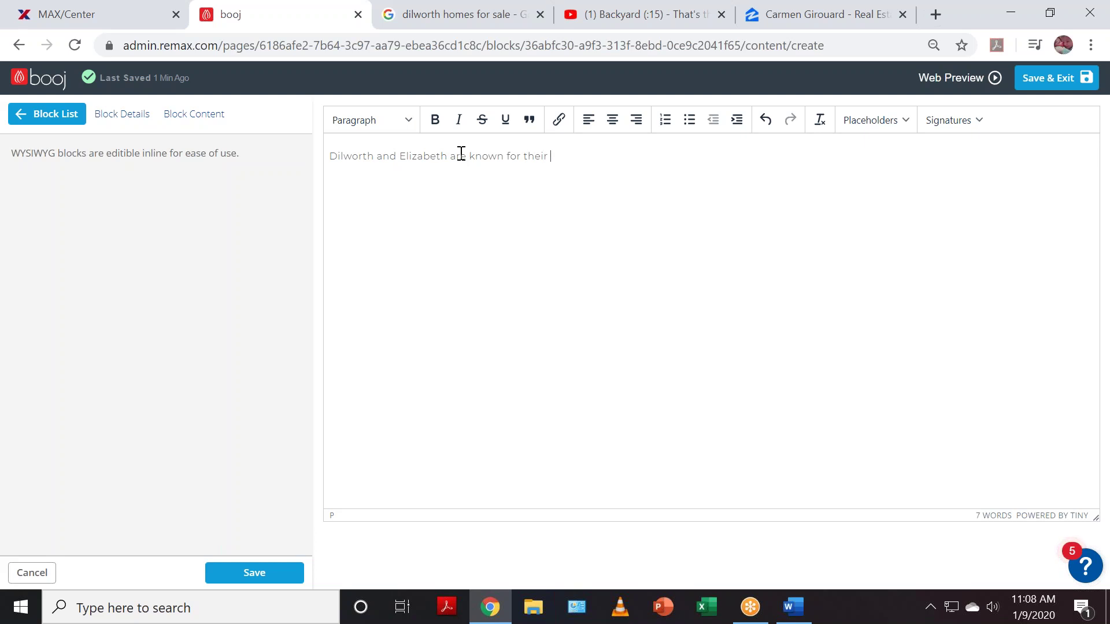
pyautogui.write('bungalow sytle homes.')
pyautogui.write('........')
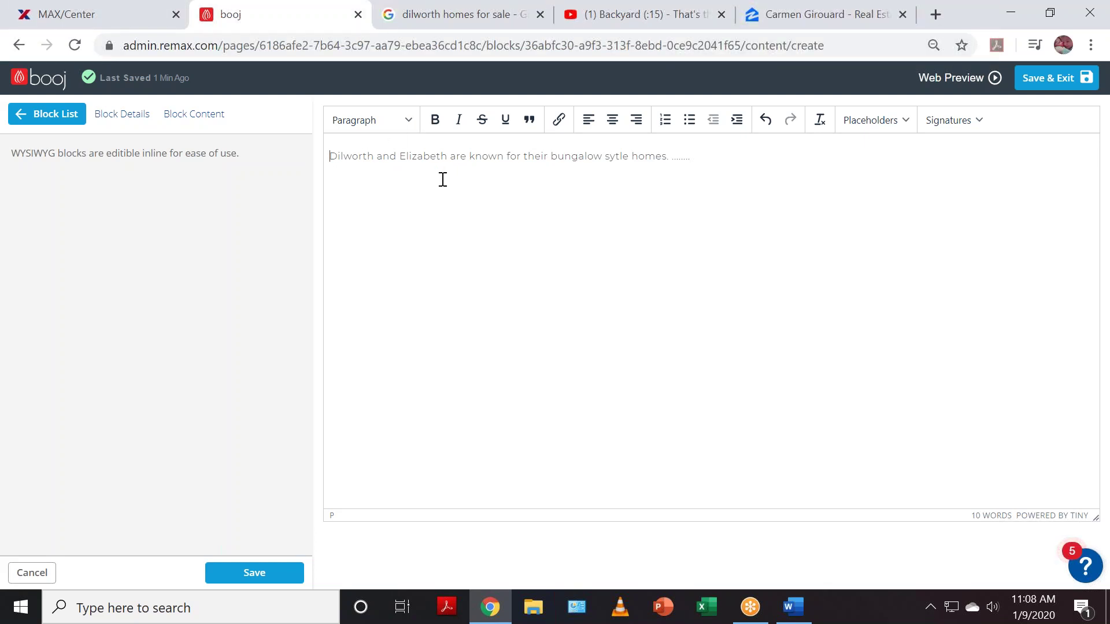
pyautogui.click(330, 156)
pyautogui.click(275, 584)
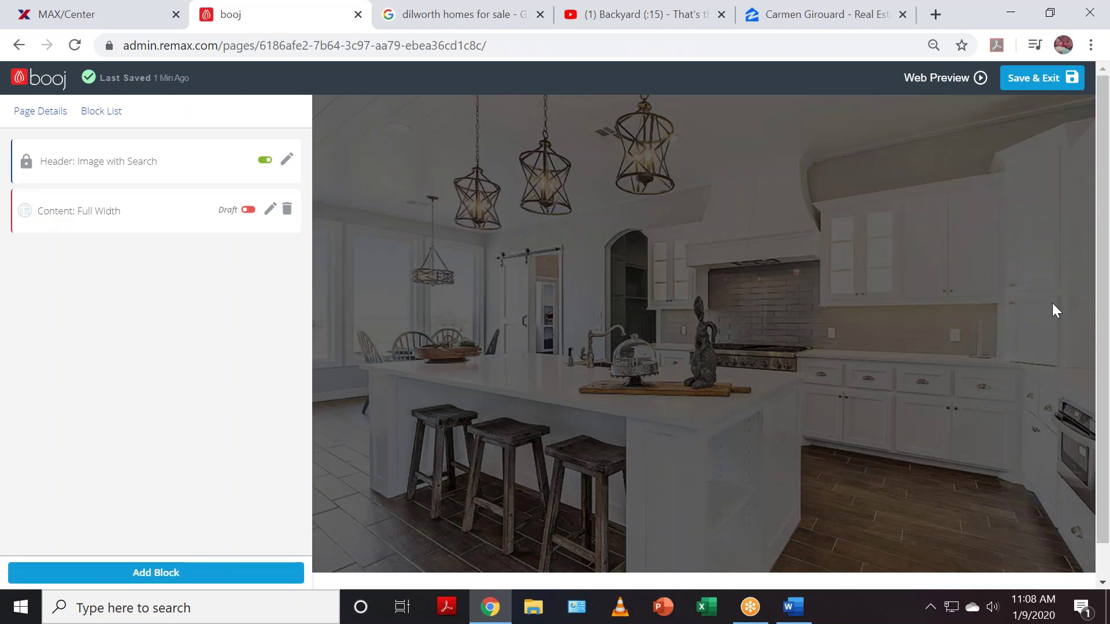
# - Switch the bungalow-homes text block from Draft to live and choose Add Block again
pyautogui.scroll(-1, 515, 404)
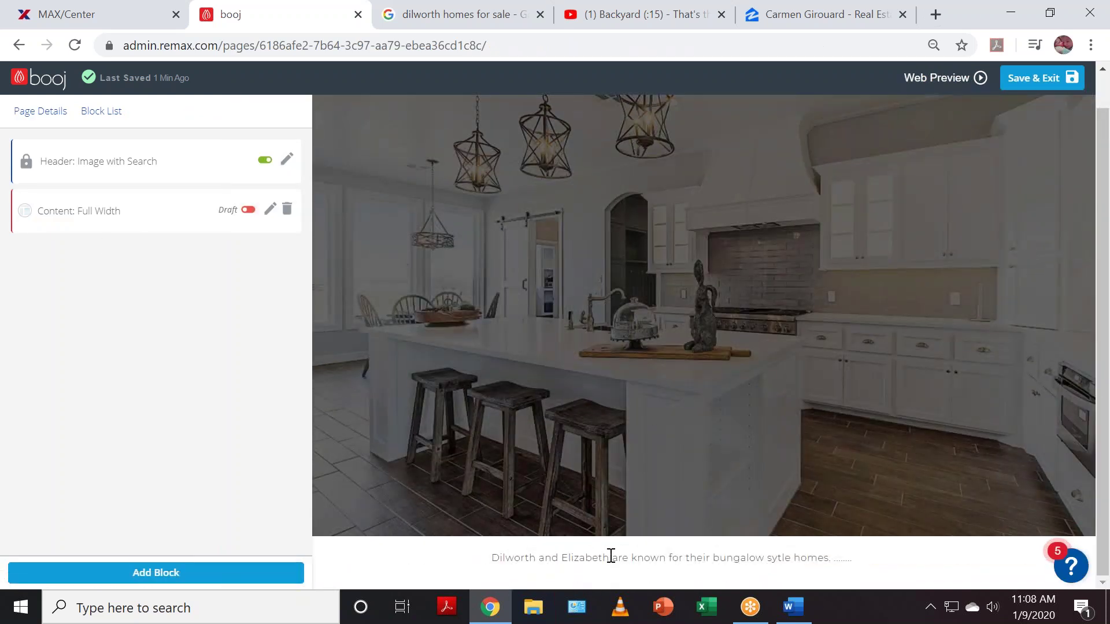
pyautogui.click(248, 210)
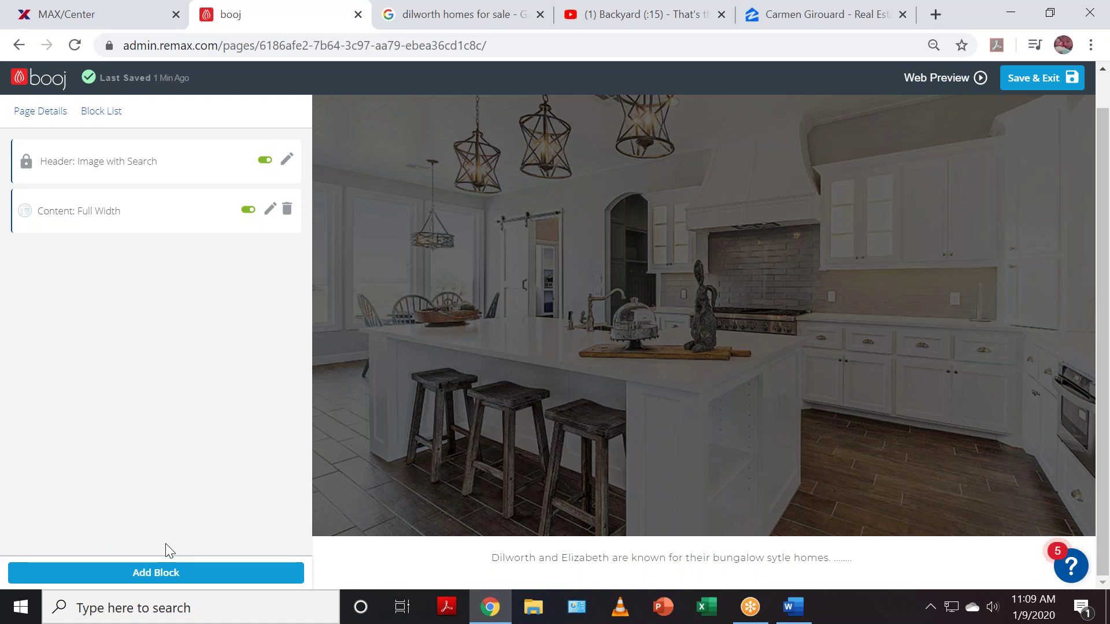
pyautogui.click(173, 573)
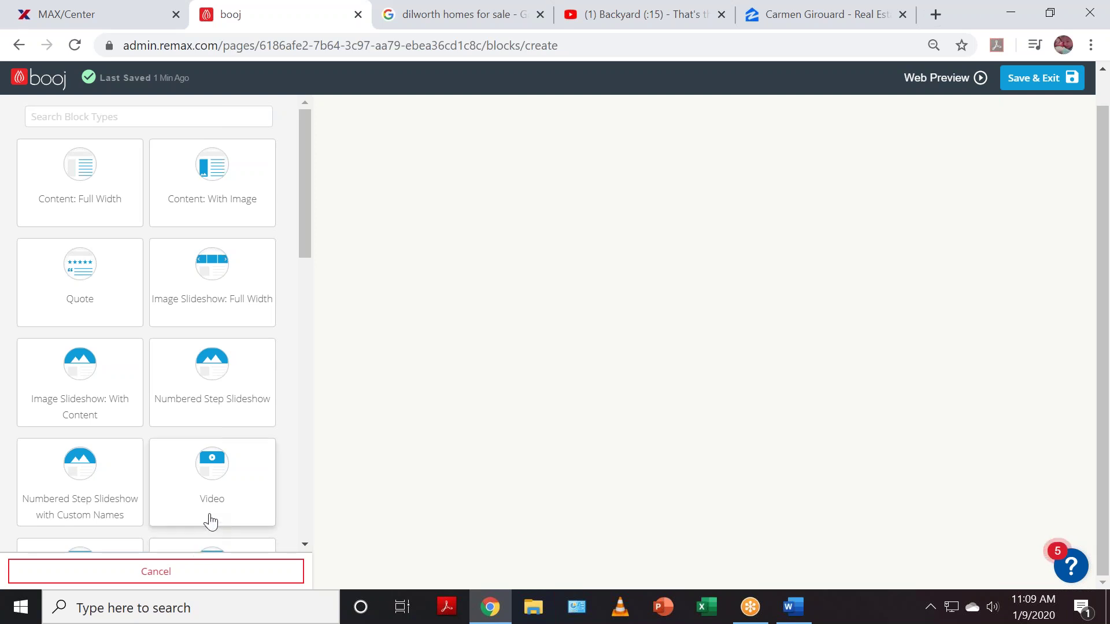
# - Save a Custom Names step slideshow with step 'Parks & Recreation' using the Landscape-Nature-Sun-Forest image
pyautogui.scroll(-1, 229, 496)
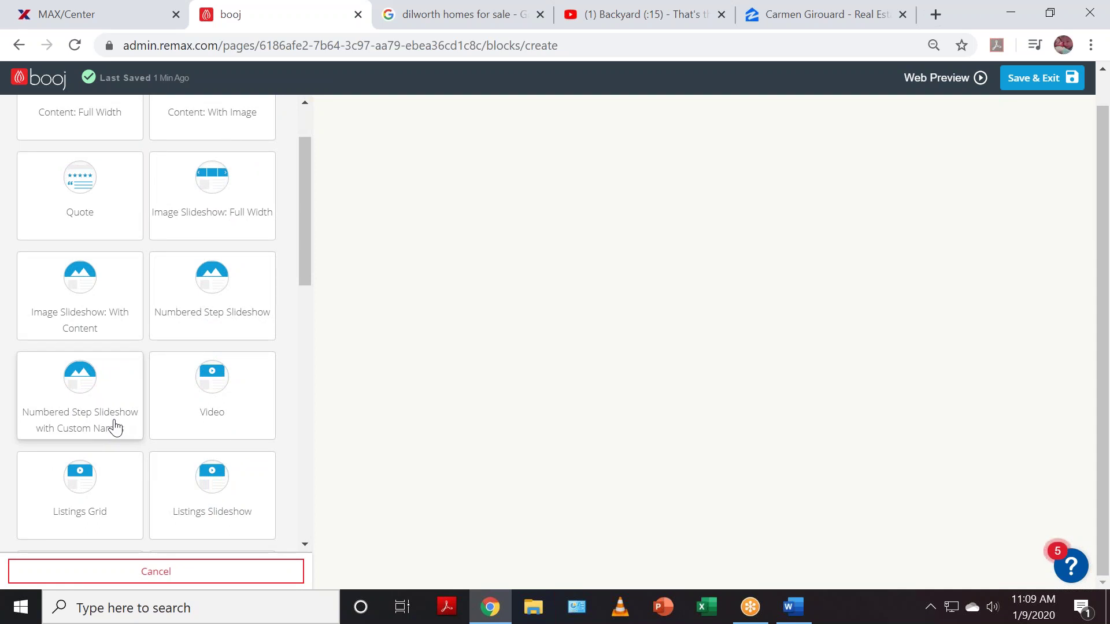
pyautogui.click(73, 406)
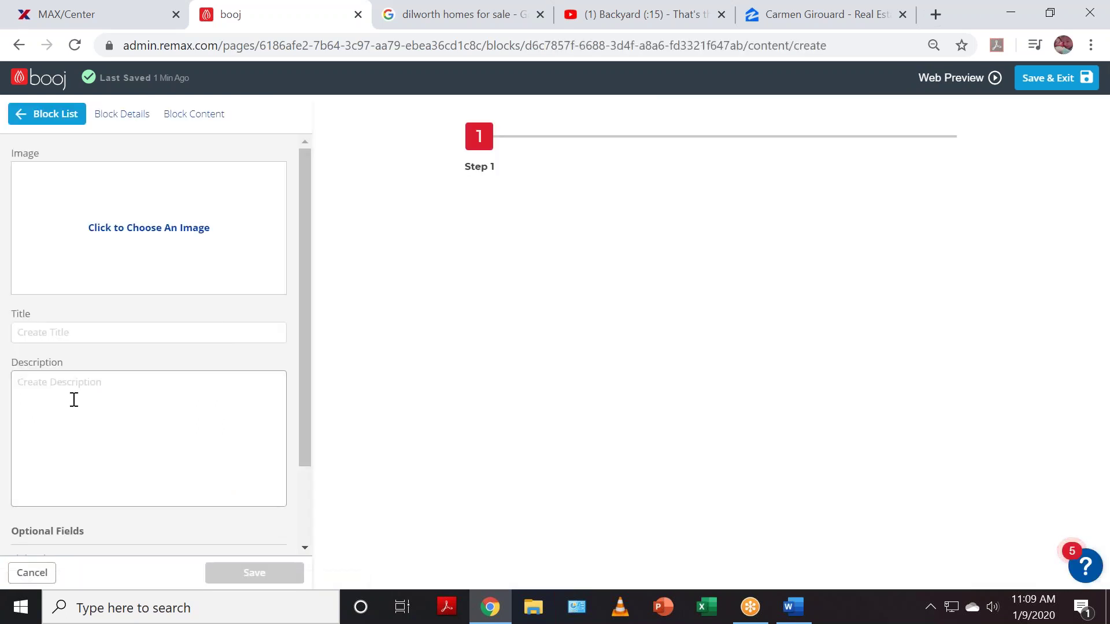
pyautogui.click(117, 237)
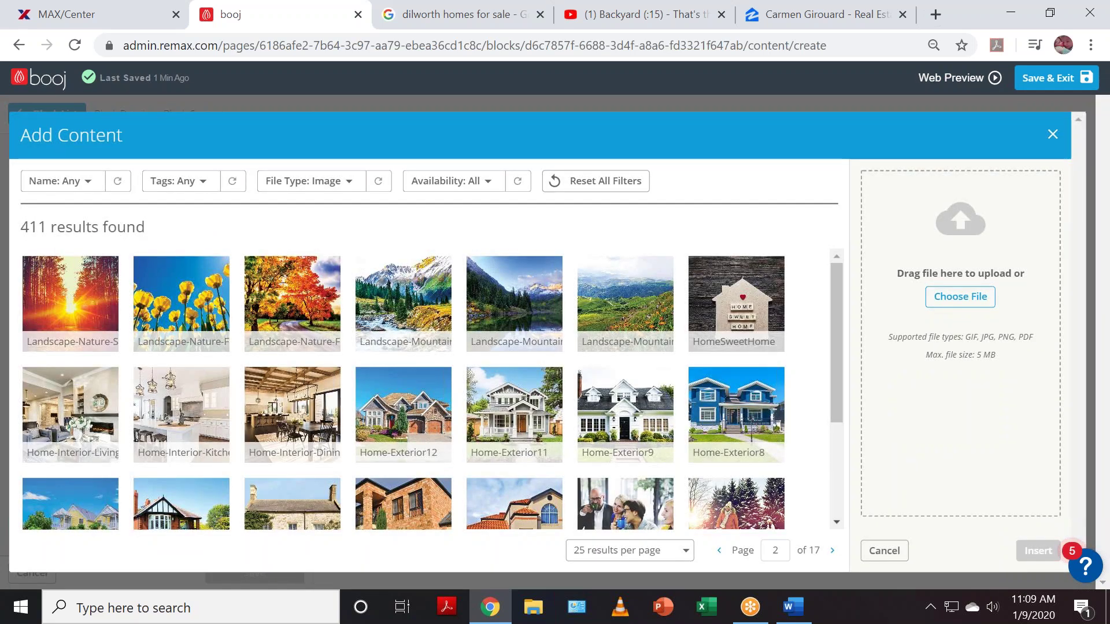
pyautogui.click(69, 312)
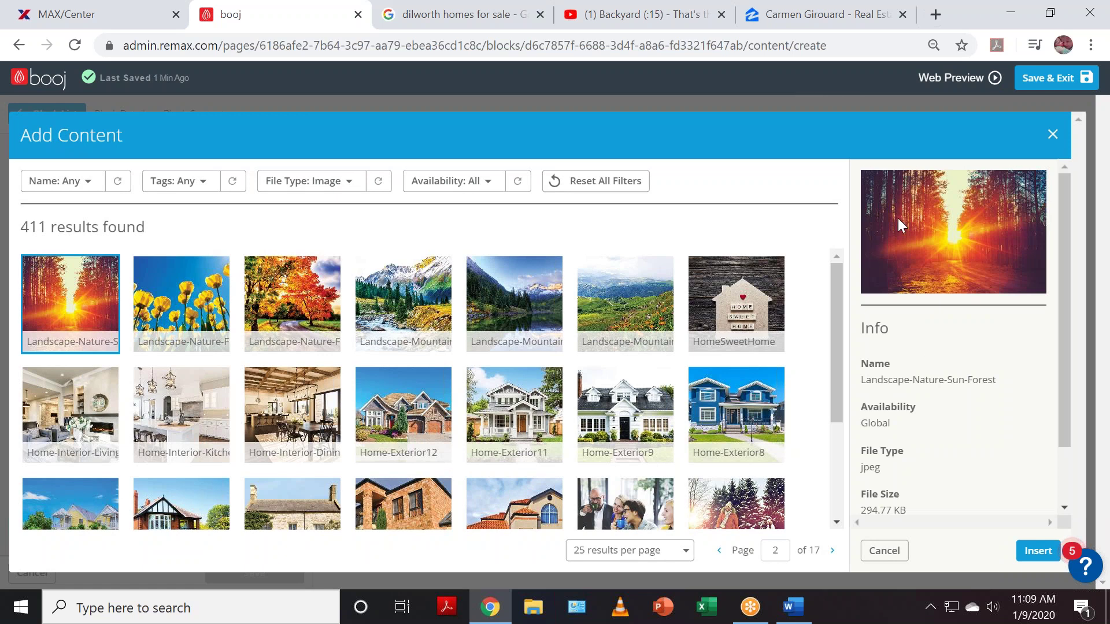
pyautogui.click(1037, 553)
pyautogui.click(182, 380)
pyautogui.write('Parks ')
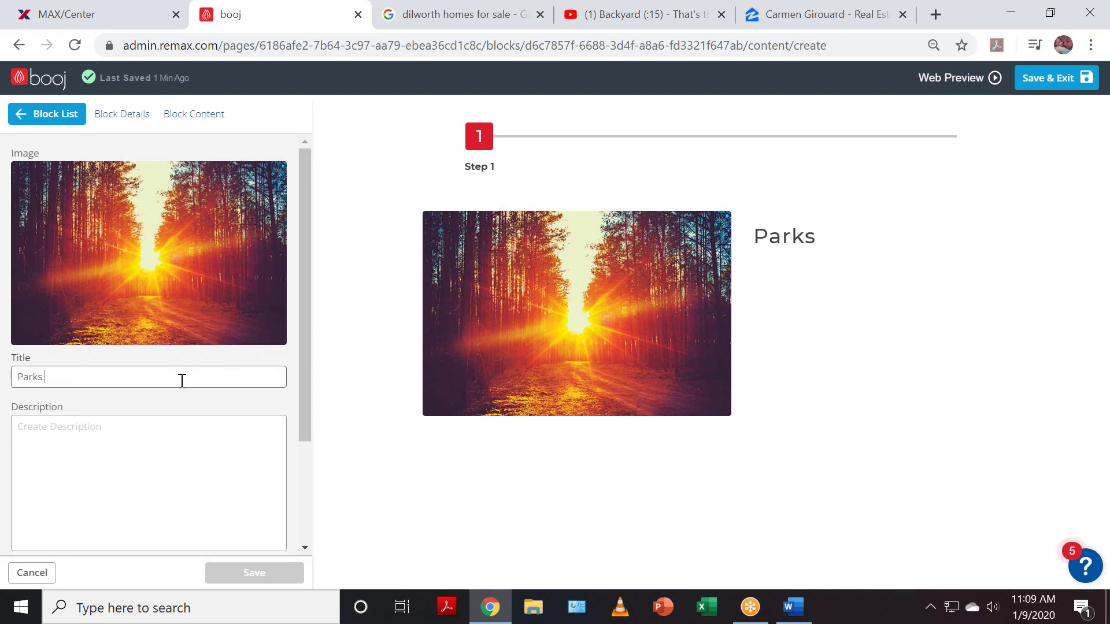
pyautogui.write('& Recreation')
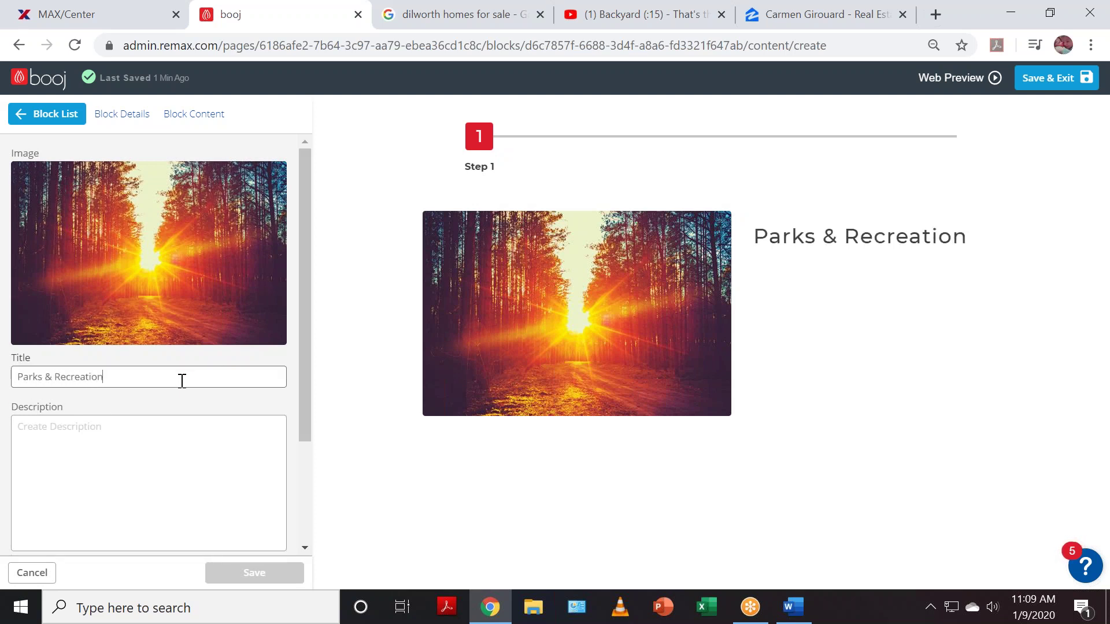
pyautogui.click(122, 439)
pyautogui.write("a'alhka;jhka;hlj;'hjat;h")
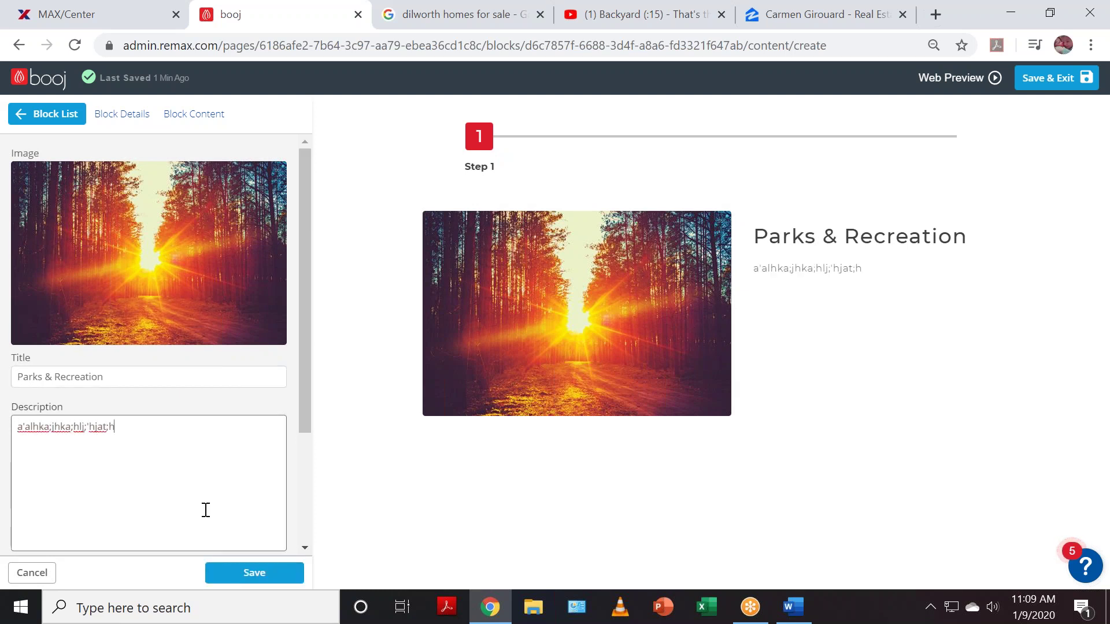
pyautogui.click(265, 577)
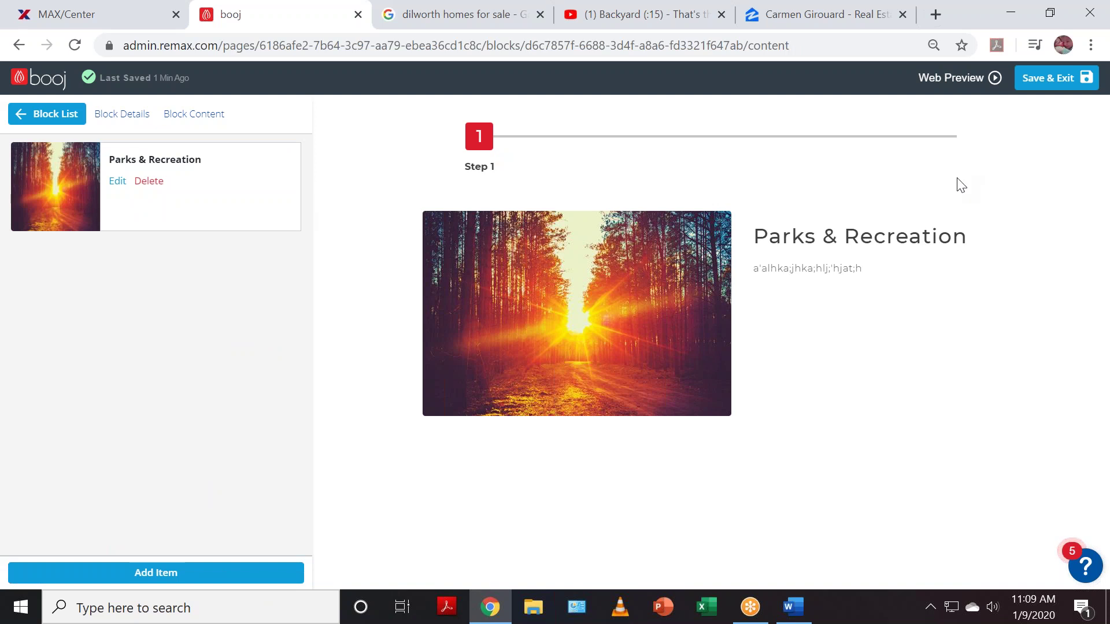
# - Add a second step item and insert the Friends-Coffee library image into it
pyautogui.click(216, 573)
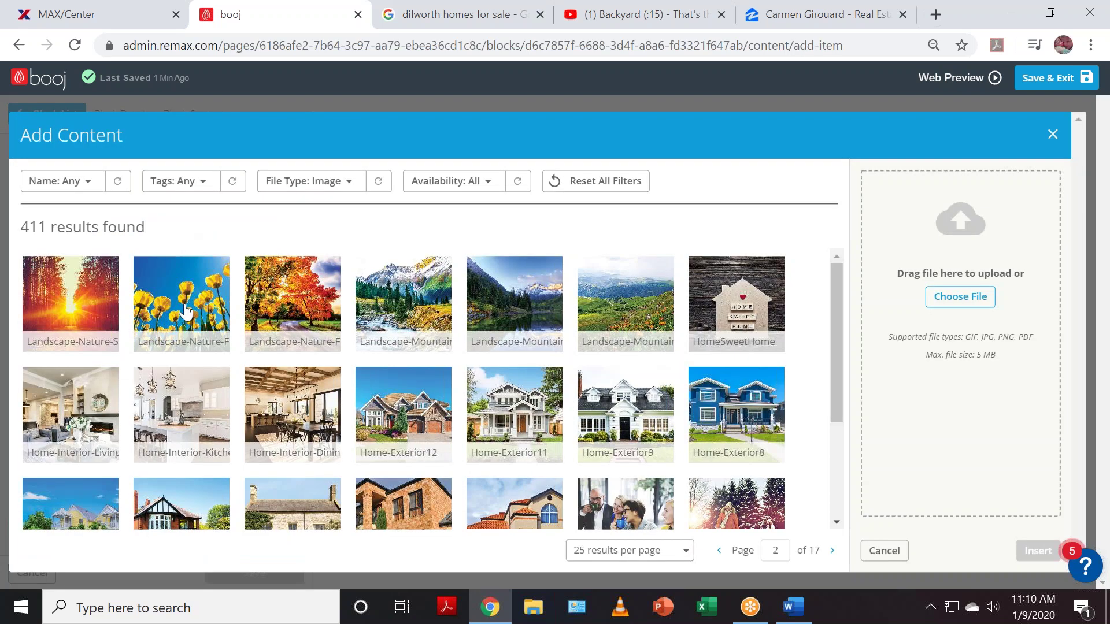
pyautogui.scroll(-2, 717, 496)
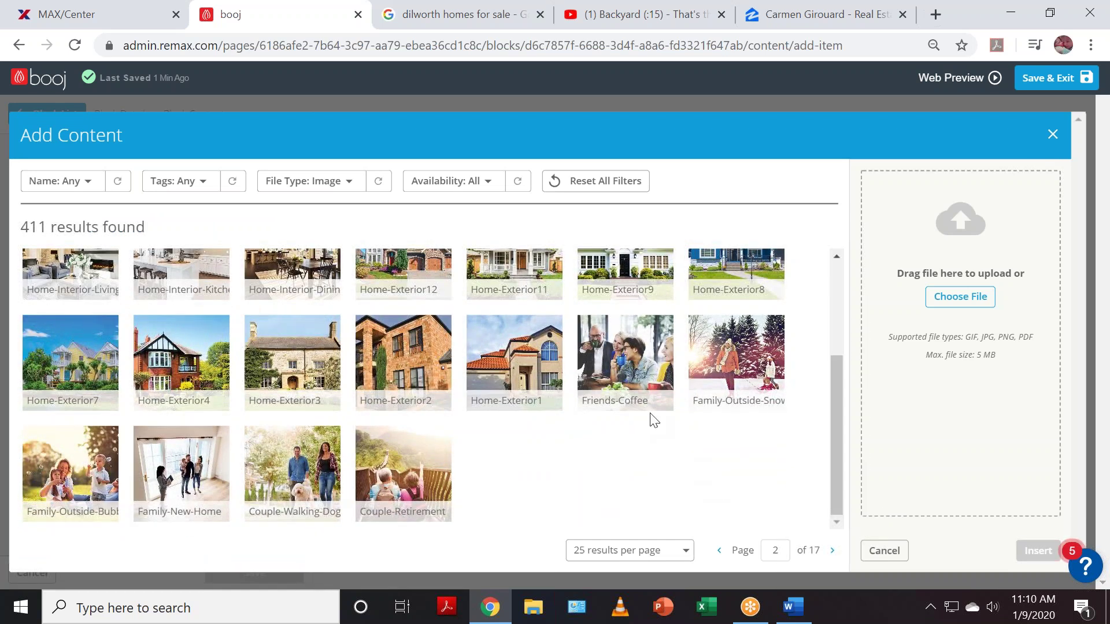
pyautogui.click(629, 364)
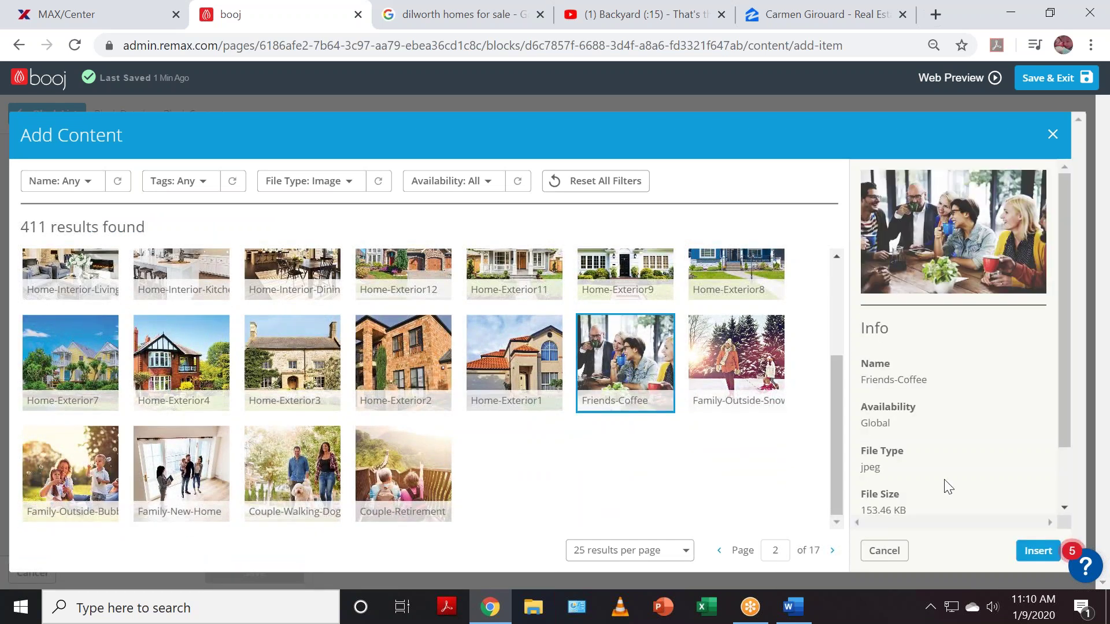
pyautogui.click(1035, 550)
# - Title it 'Restaurants', add a restaurants-in-Charlotte description, save, and begin another blank item
pyautogui.click(152, 376)
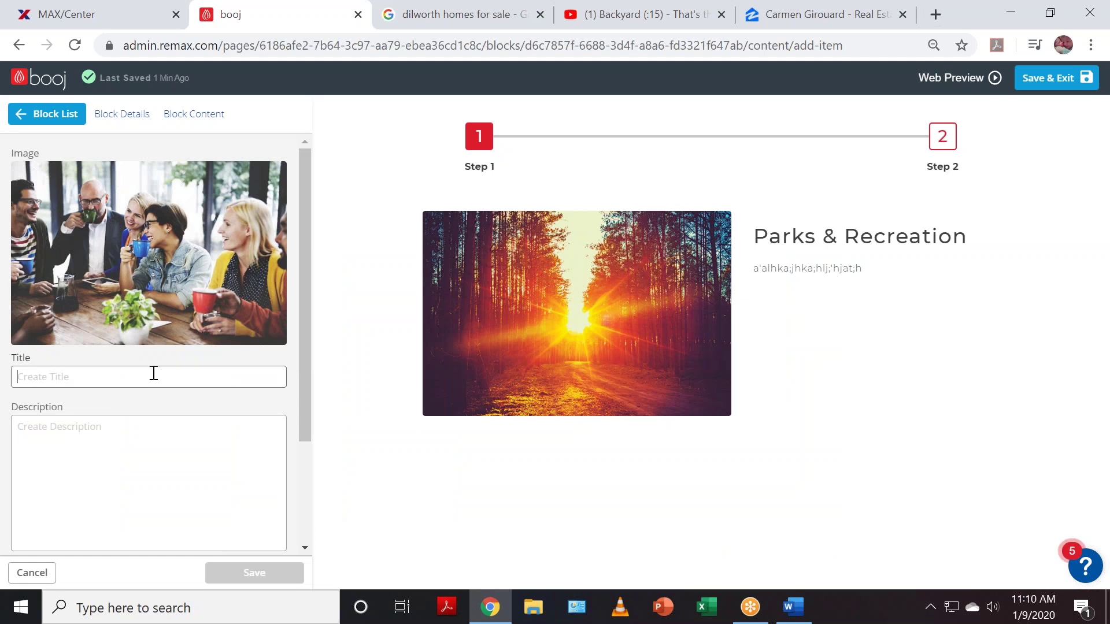
pyautogui.write('Restaurants')
pyautogui.click(133, 433)
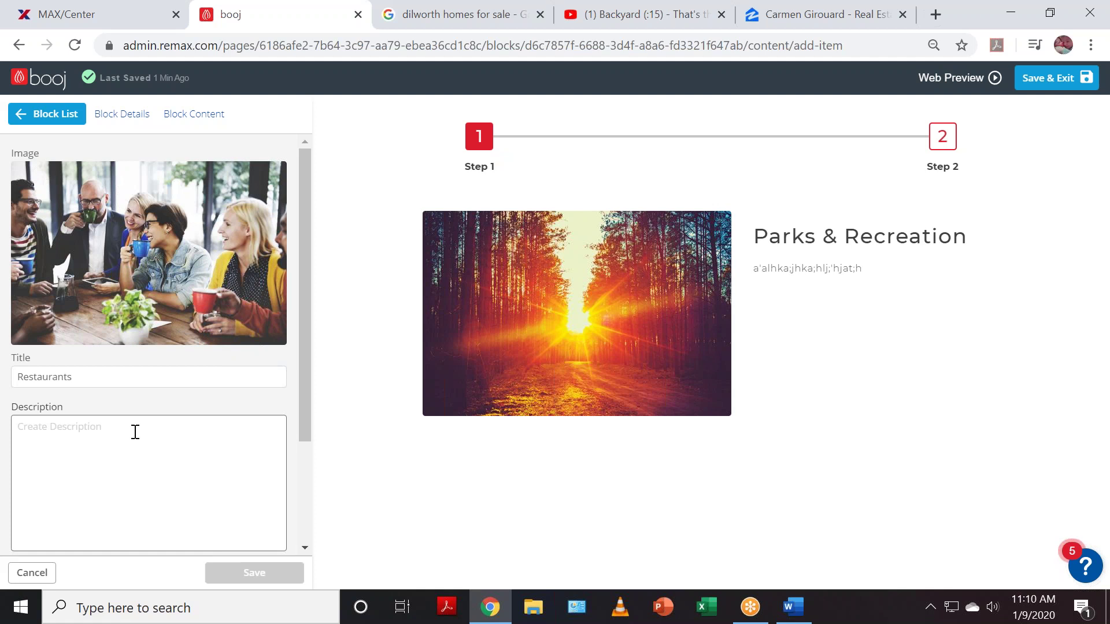
pyautogui.write('some of')
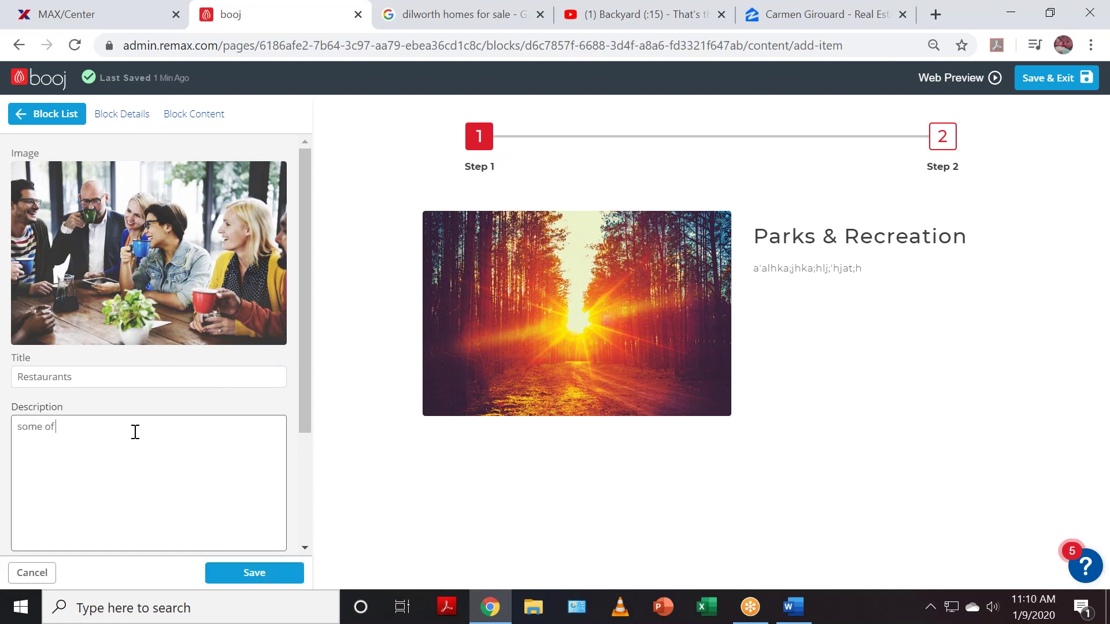
pyautogui.write(' rest restaura')
pyautogui.write('nts in charlotte...')
pyautogui.click(276, 576)
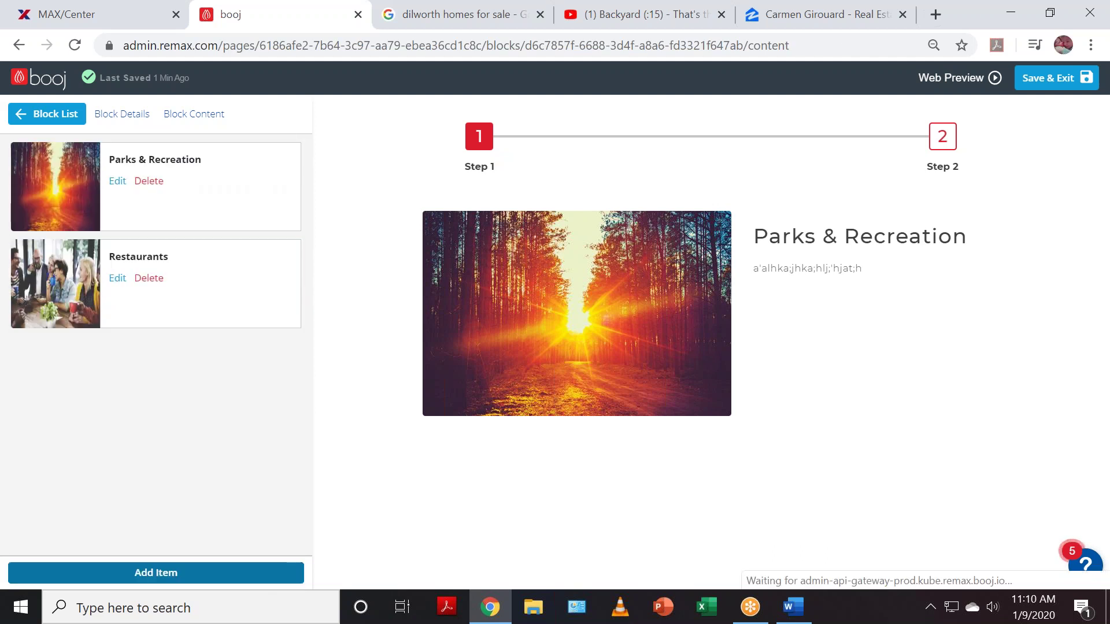
pyautogui.click(163, 574)
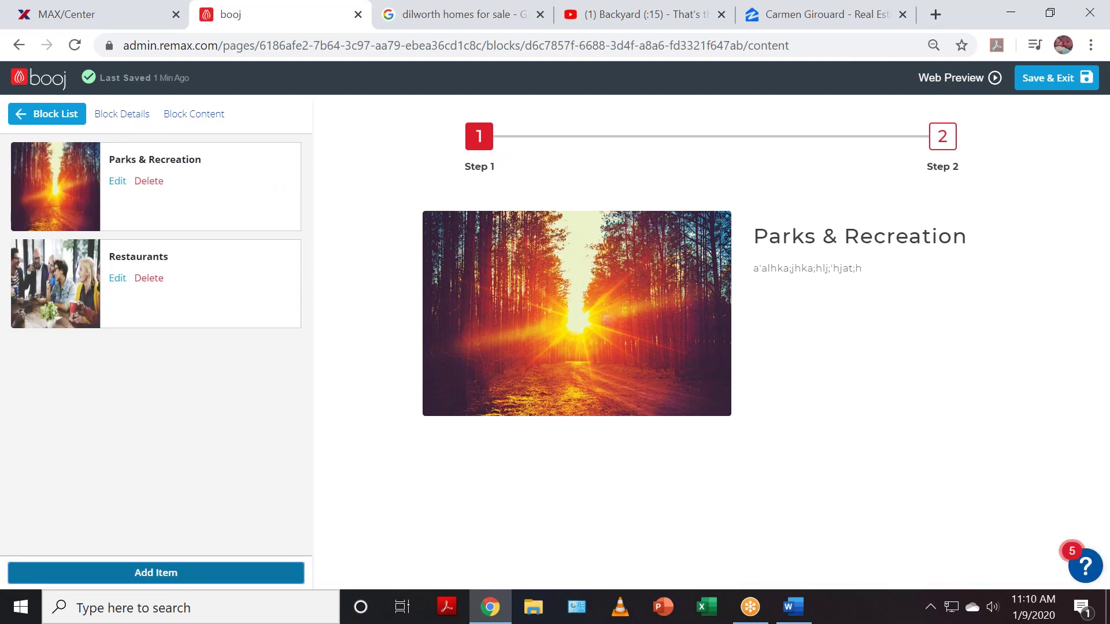
# - Title the new slide 'Breweries' and insert the Friends-Coffee photo from the next library page
pyautogui.click(124, 330)
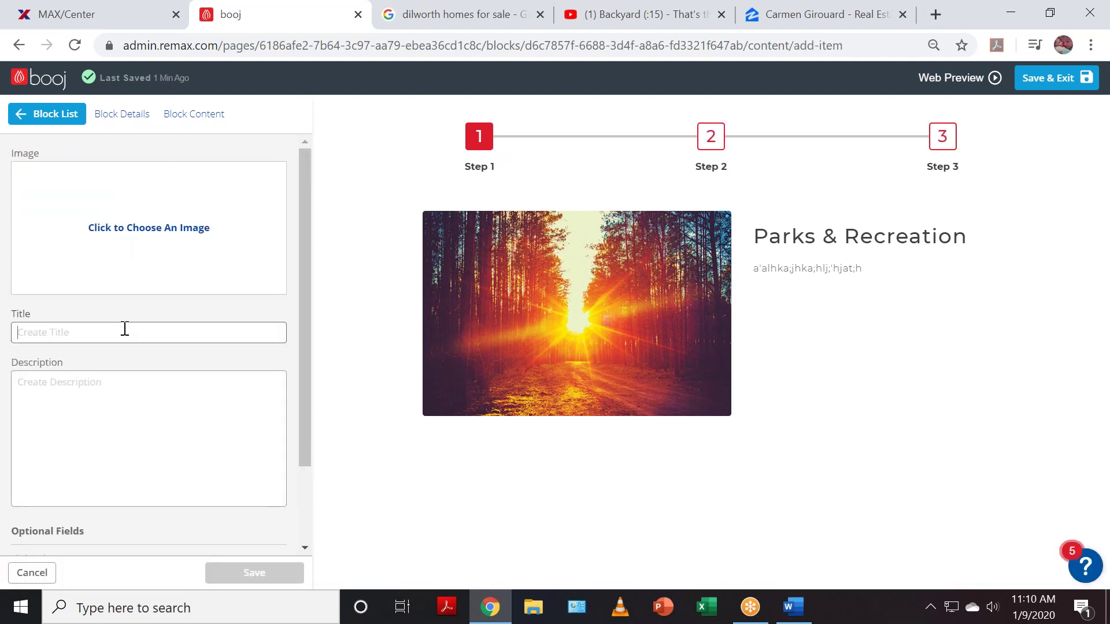
pyautogui.write('Breweries')
pyautogui.click(109, 232)
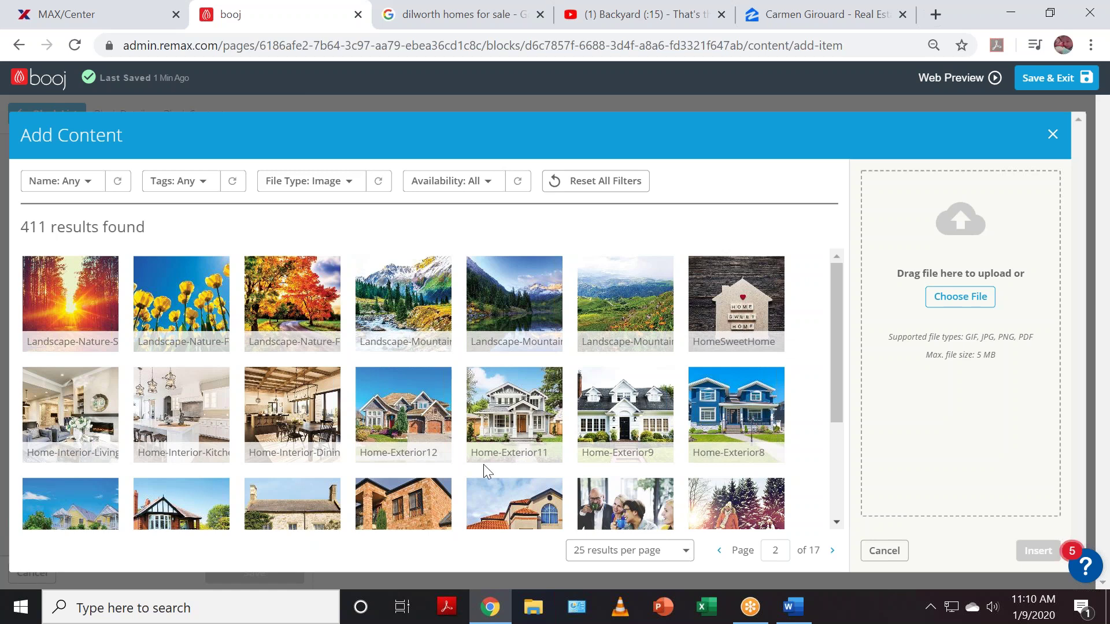
pyautogui.scroll(-3, 346, 463)
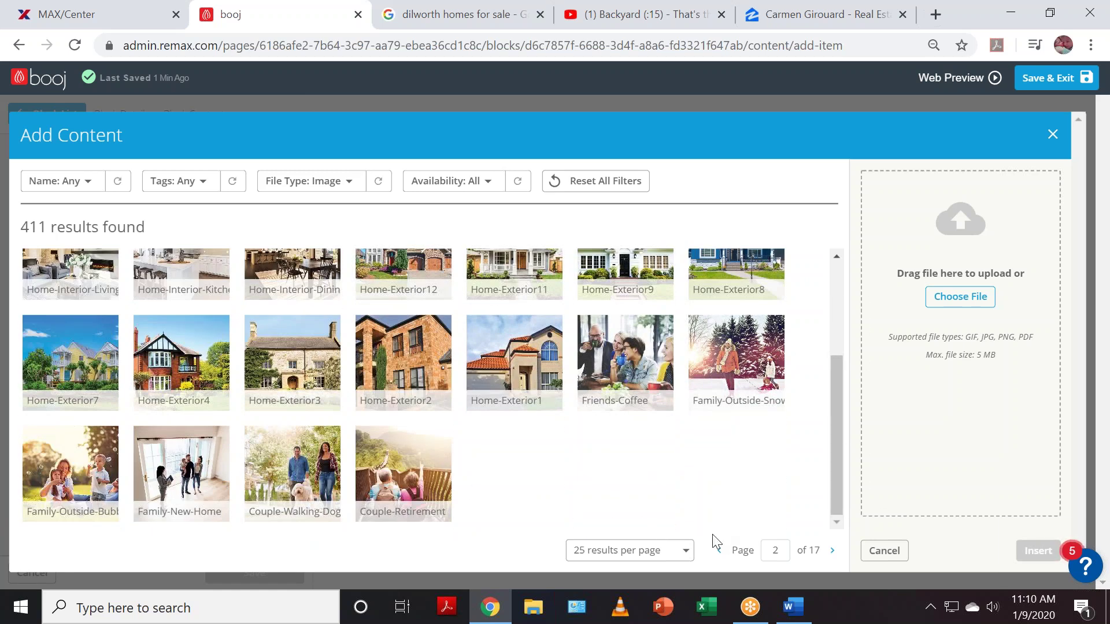
pyautogui.click(833, 552)
pyautogui.scroll(3, 521, 382)
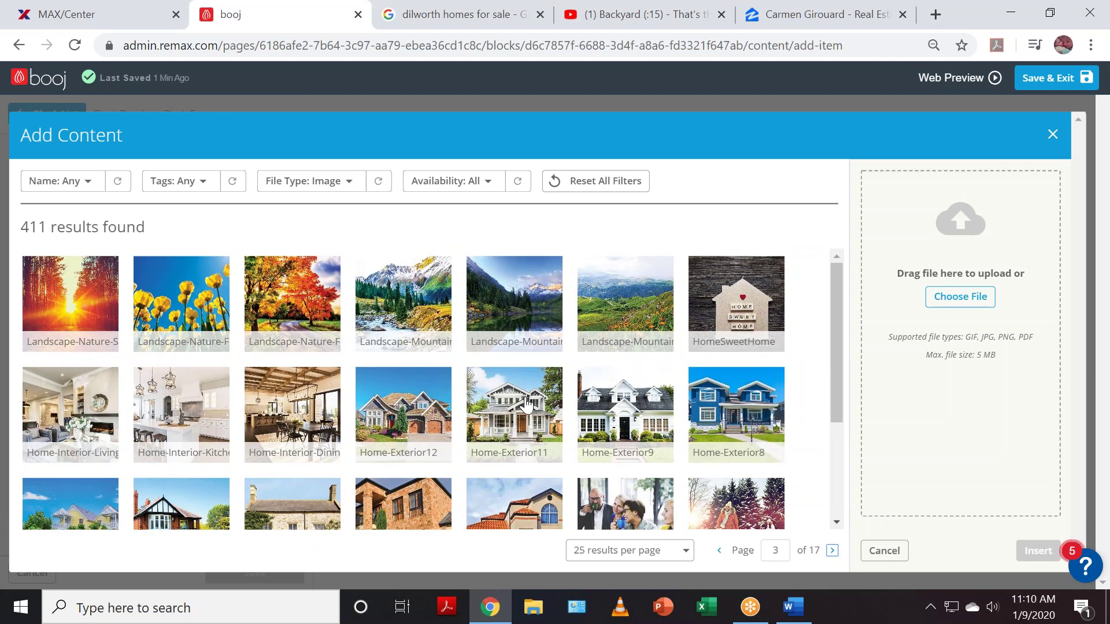
pyautogui.scroll(-3, 528, 407)
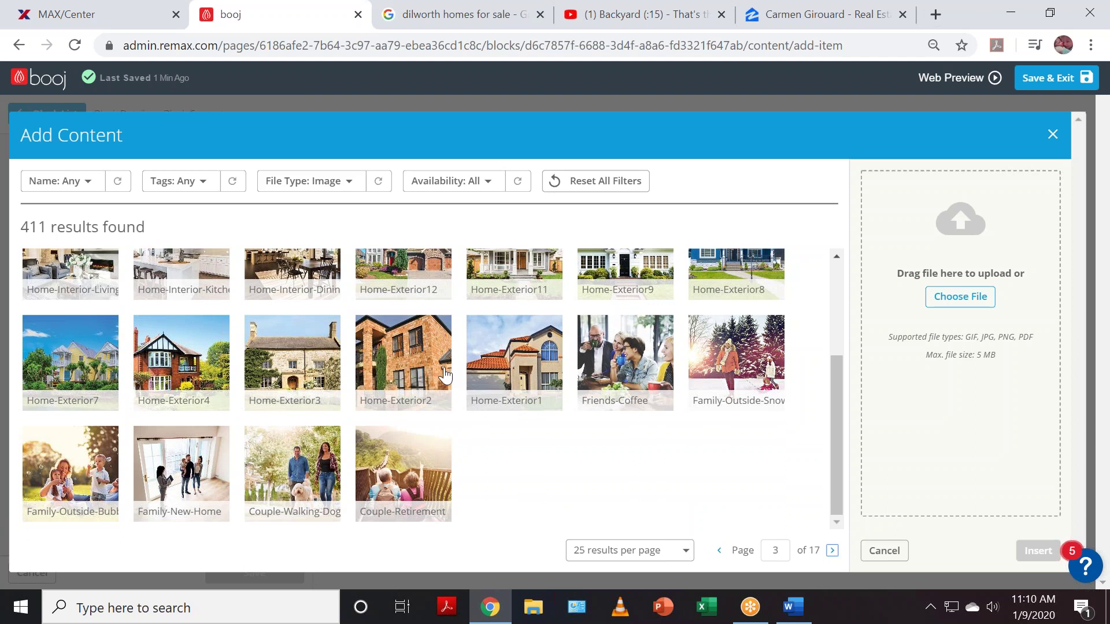
pyautogui.click(620, 354)
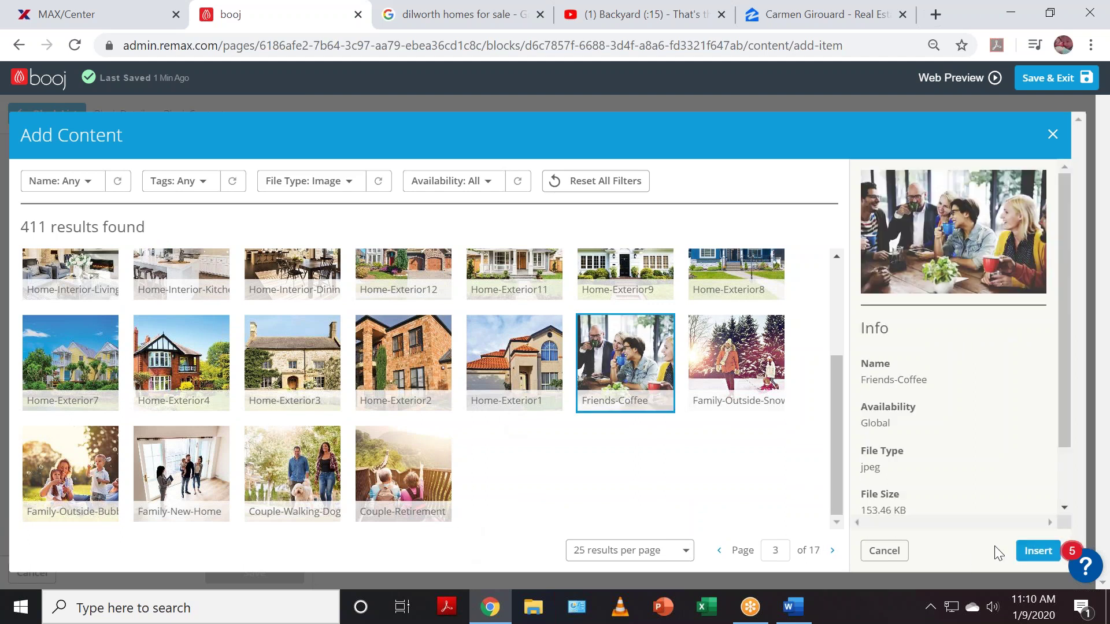
pyautogui.click(1040, 551)
# - Enter a placeholder description and save the Breweries slide
pyautogui.click(186, 431)
pyautogui.write("lkajh;'jh';hlah;kah")
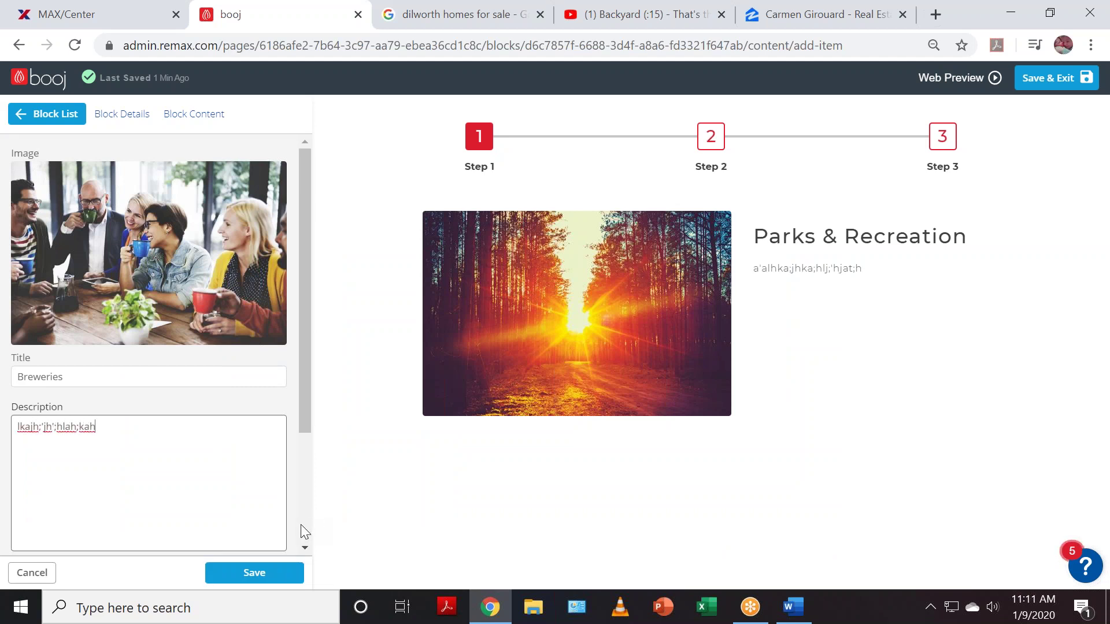
pyautogui.click(281, 575)
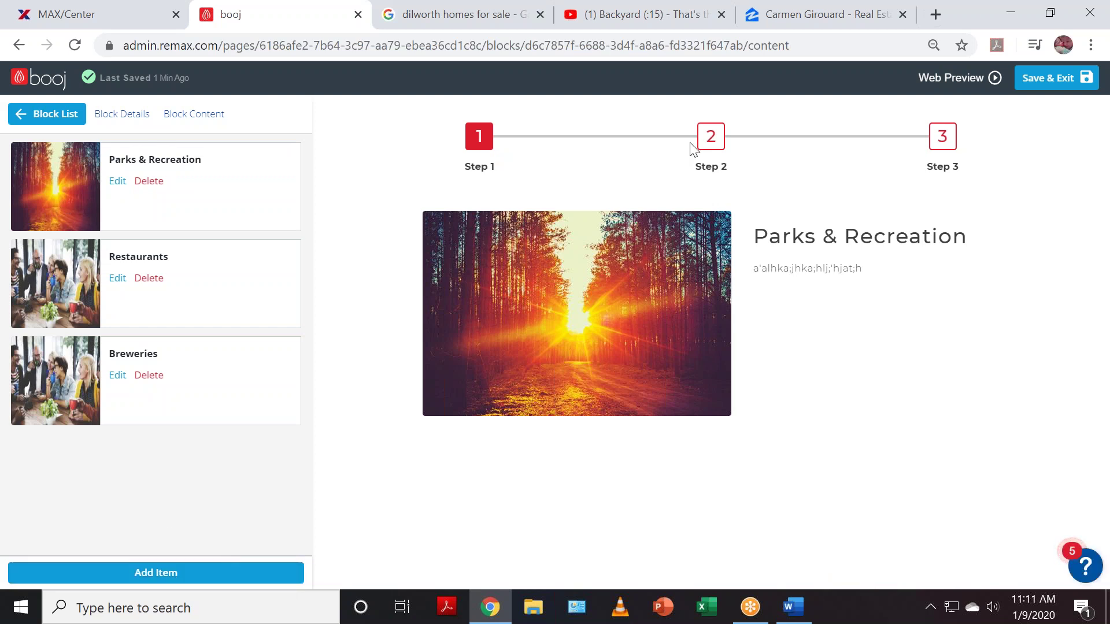
# - Swap the Parks & Recreation slide's forest photo for Couple-Walking-Dog and save the changes
pyautogui.click(118, 182)
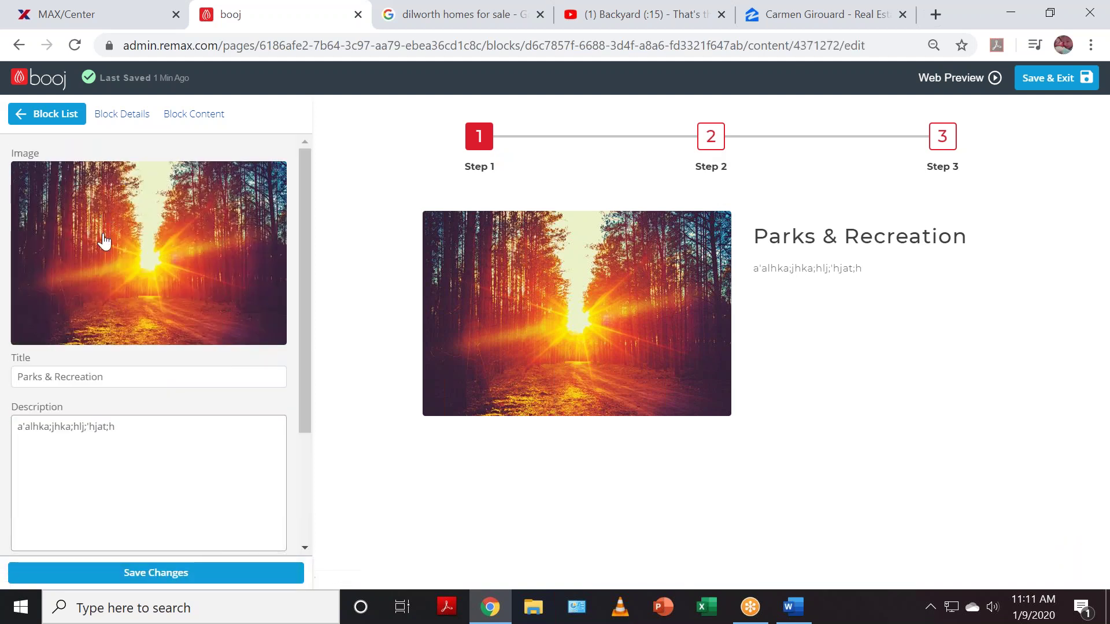
pyautogui.click(118, 184)
pyautogui.scroll(-3, 268, 422)
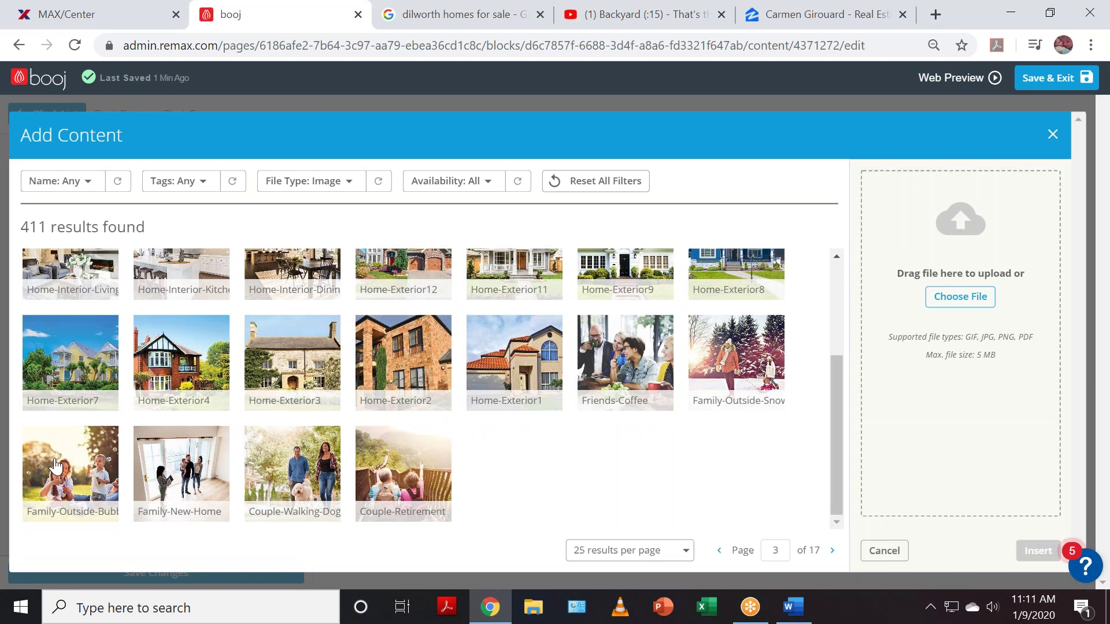
pyautogui.click(292, 461)
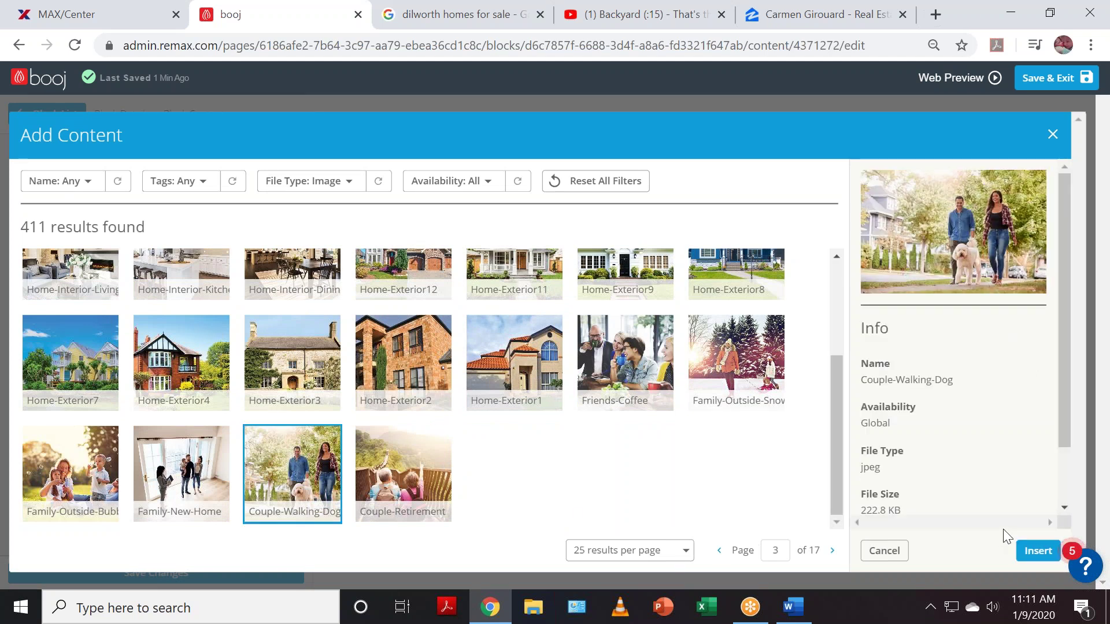
pyautogui.click(1038, 552)
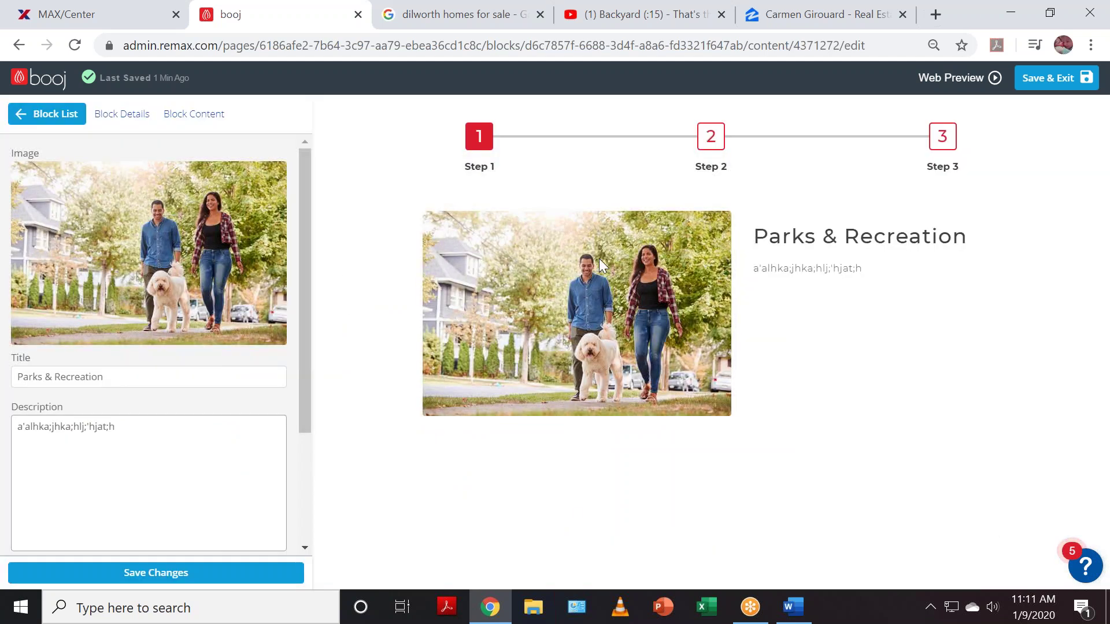
pyautogui.click(136, 574)
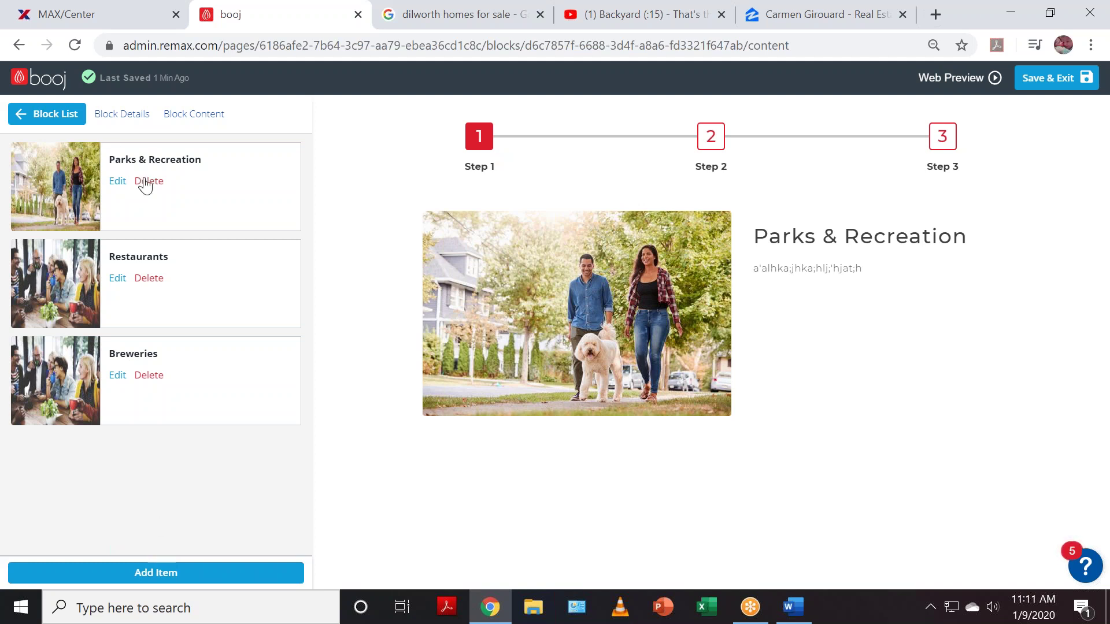
pyautogui.click(75, 124)
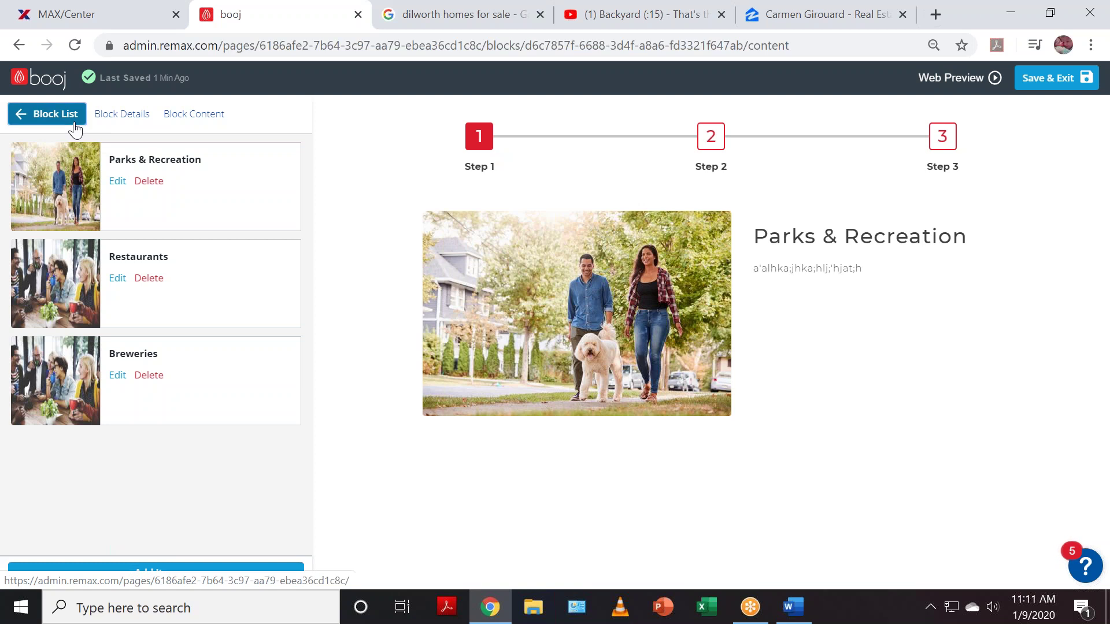
pyautogui.scroll(-5, 636, 279)
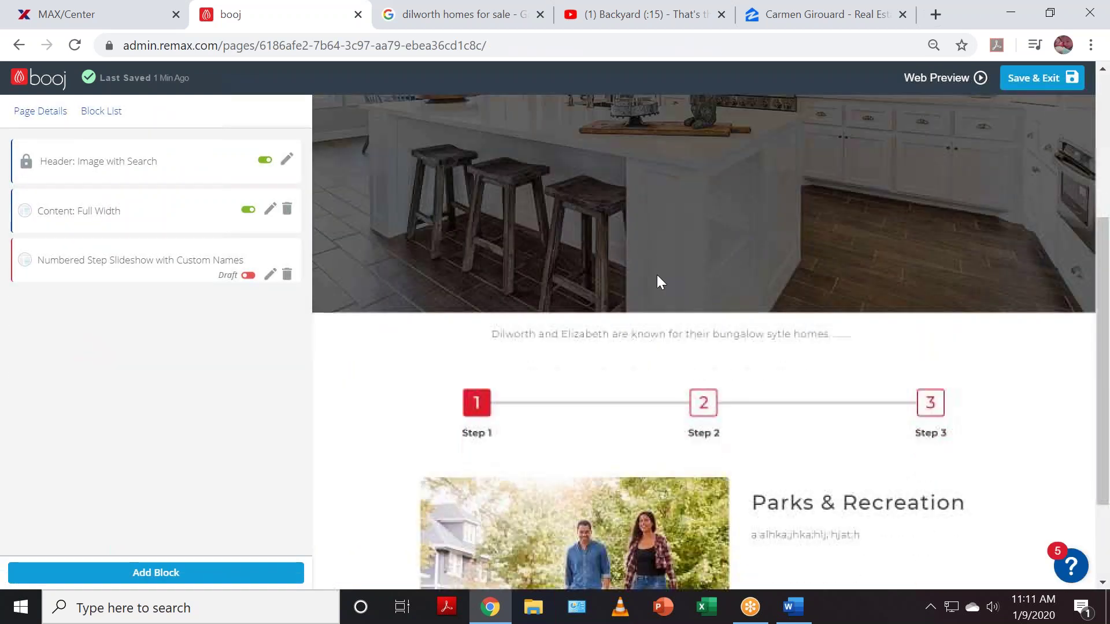
pyautogui.scroll(-2, 763, 376)
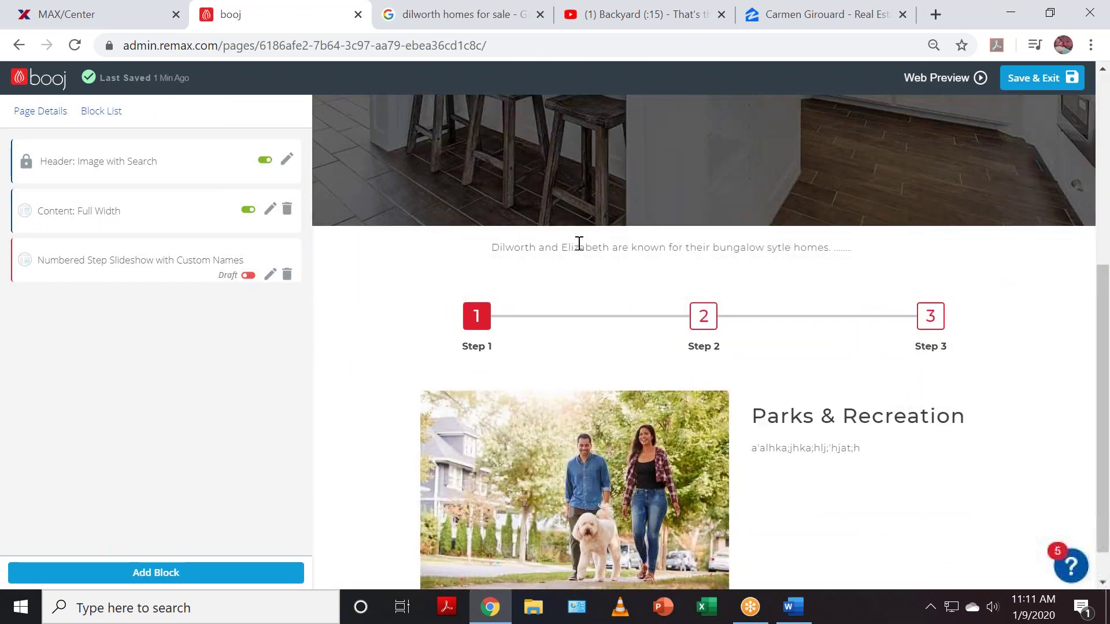
pyautogui.moveTo(463, 245); pyautogui.dragTo(975, 242)
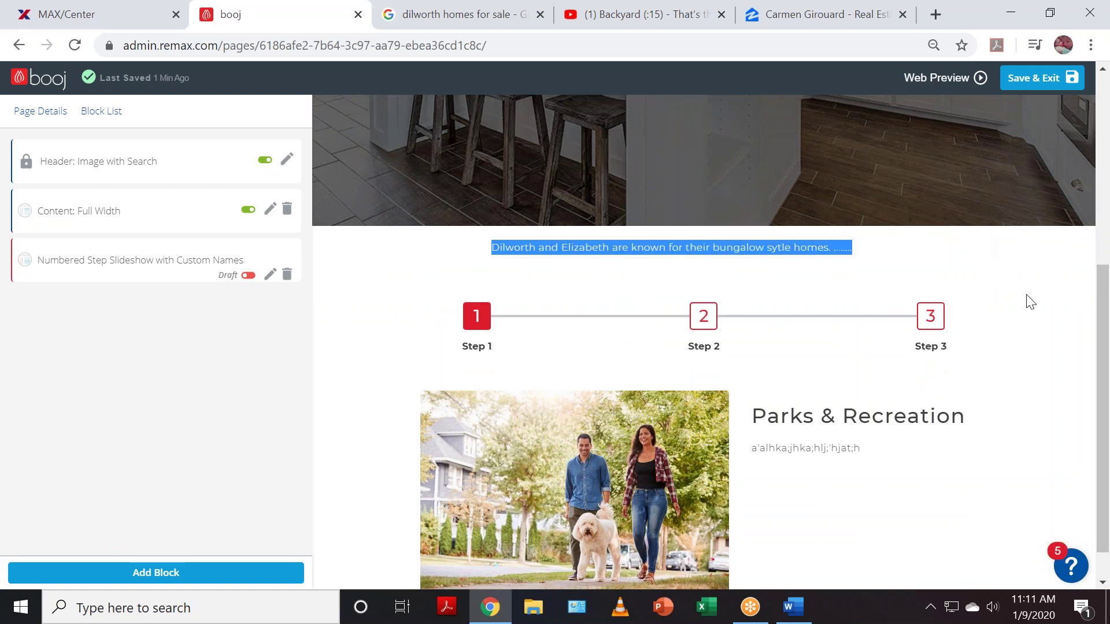
pyautogui.scroll(-1, 1028, 303)
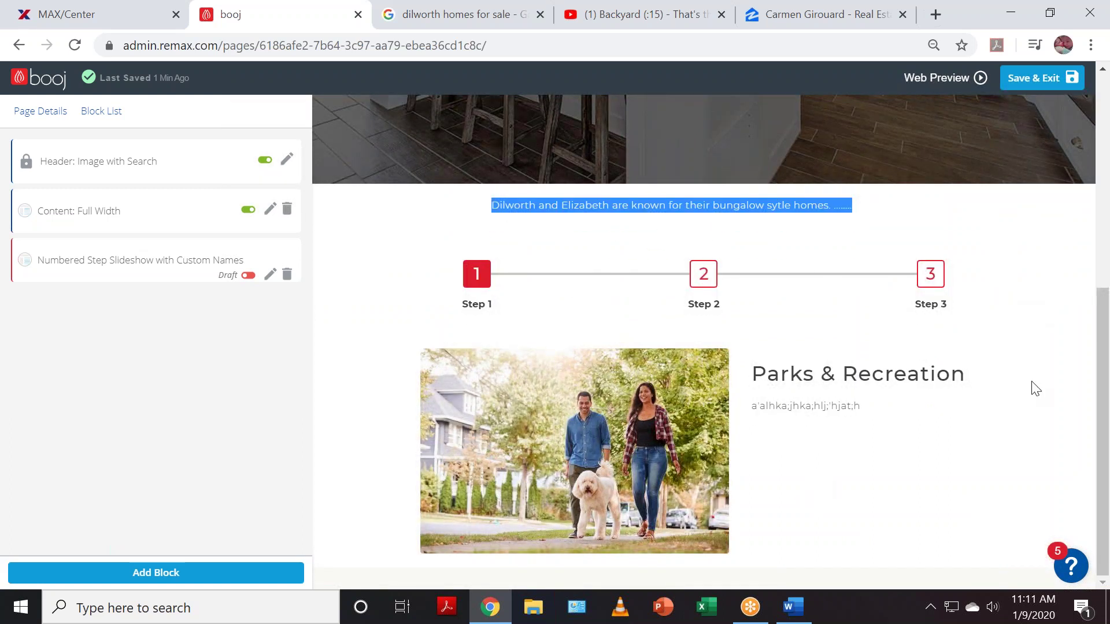
pyautogui.click(481, 305)
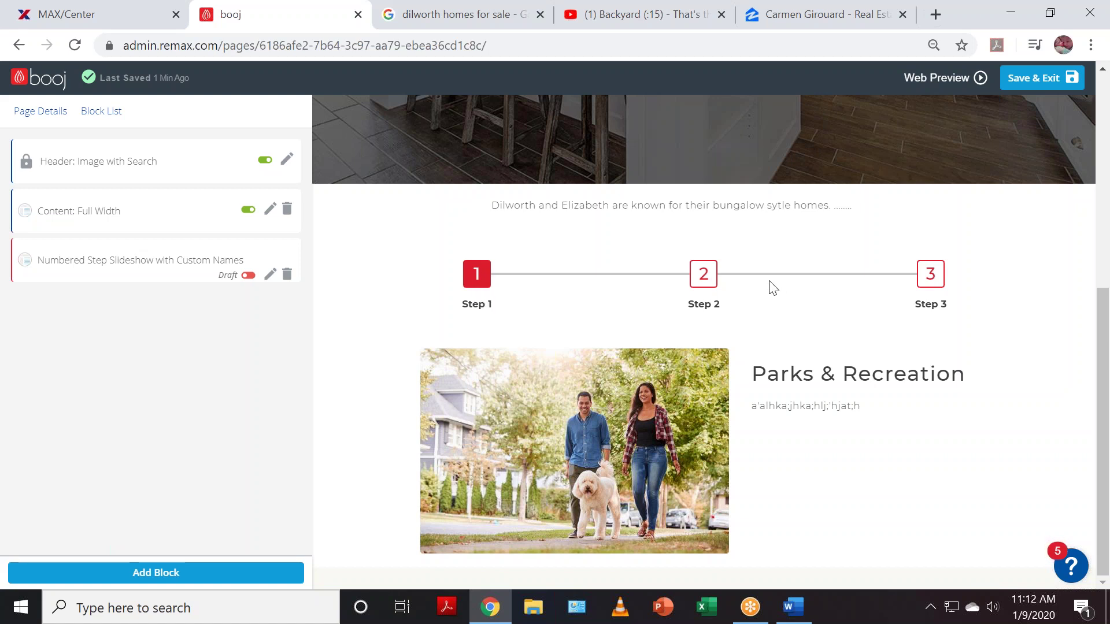
pyautogui.doubleClick(703, 274)
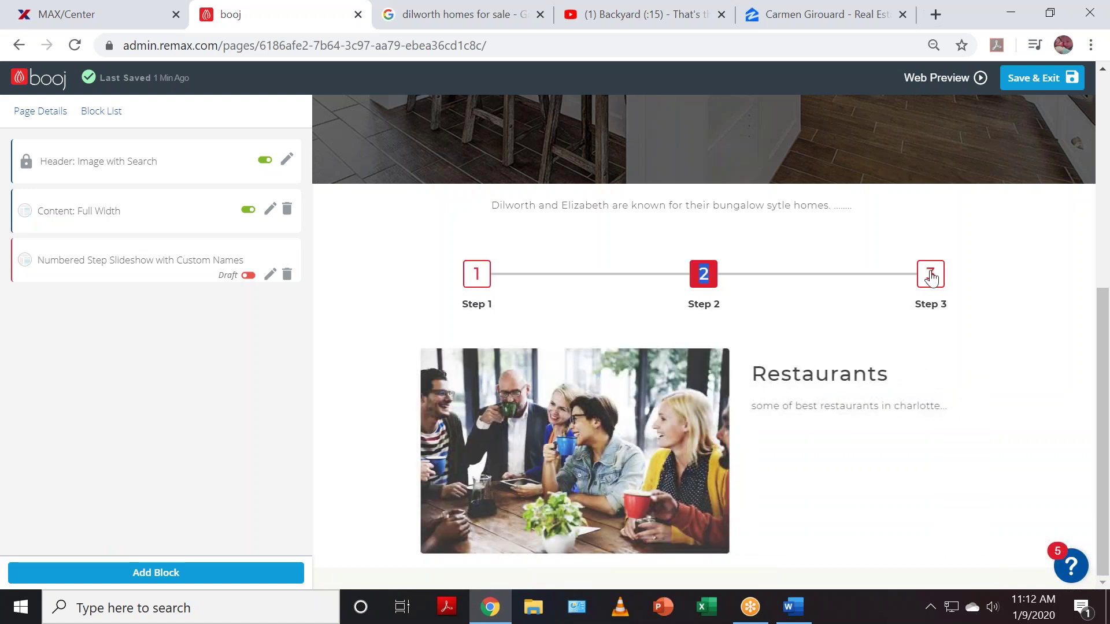
pyautogui.click(932, 277)
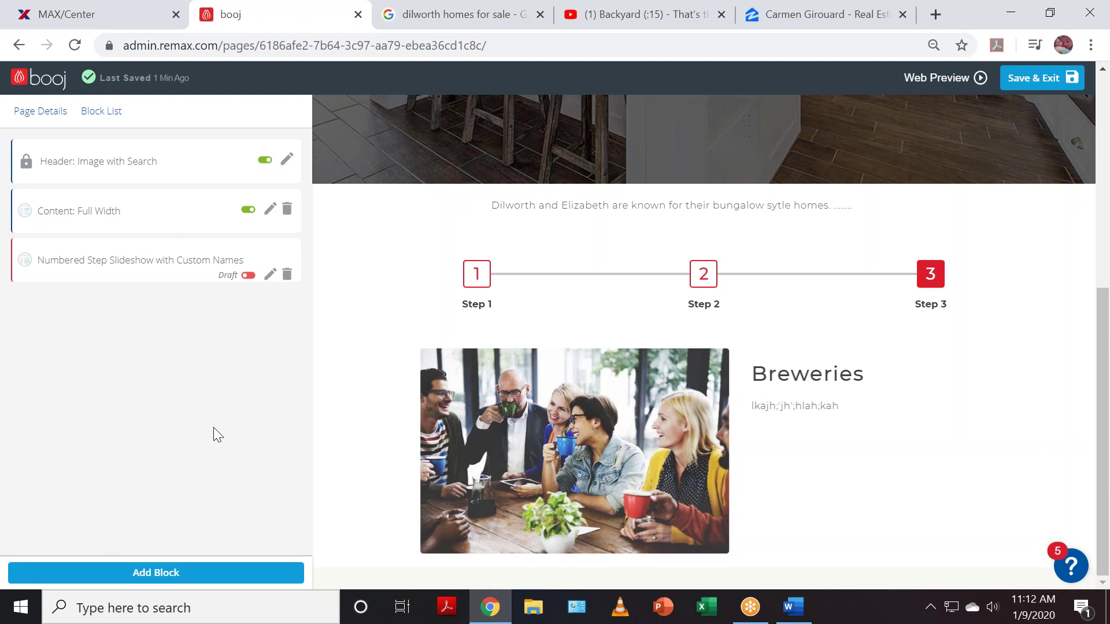
pyautogui.click(160, 269)
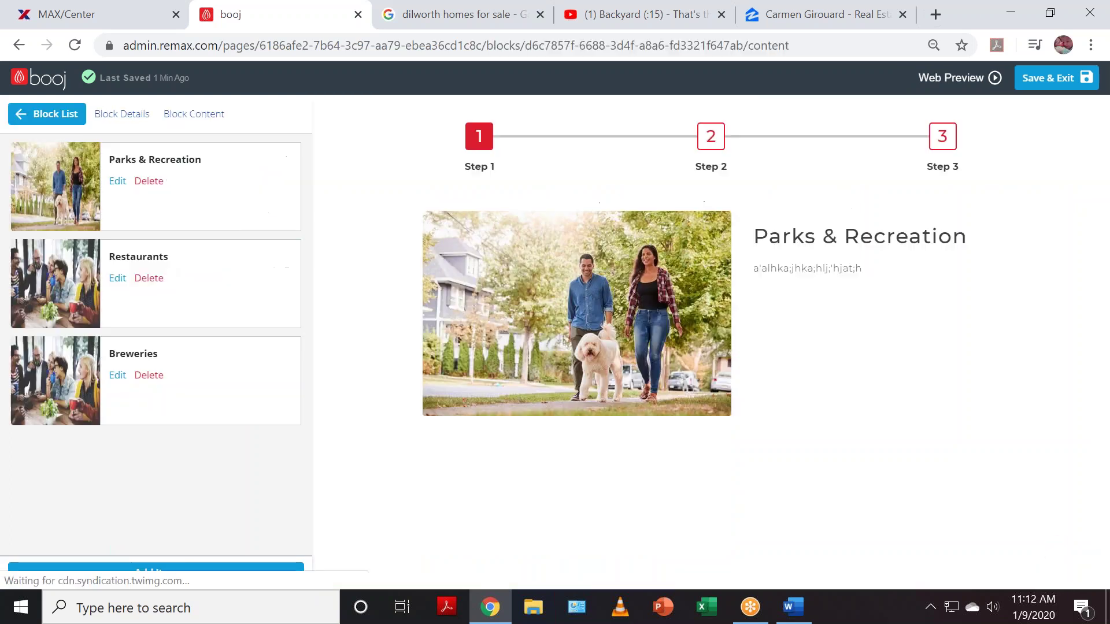
# - Open the Restaurants slide, look at its description unchanged, and return to the Block List
pyautogui.click(115, 278)
pyautogui.click(135, 469)
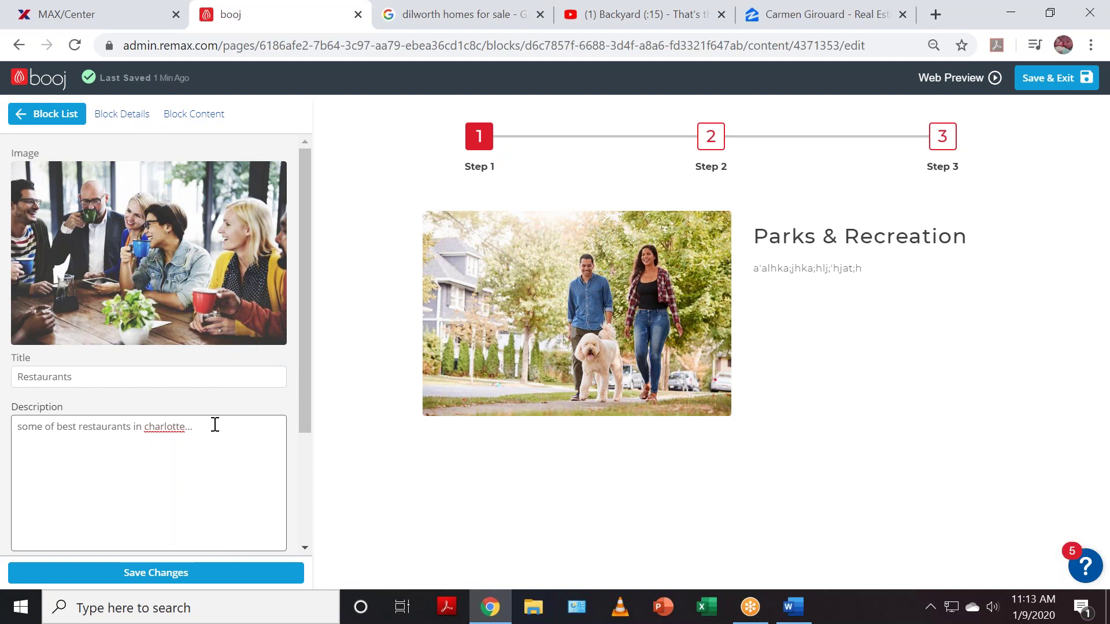
pyautogui.click(60, 124)
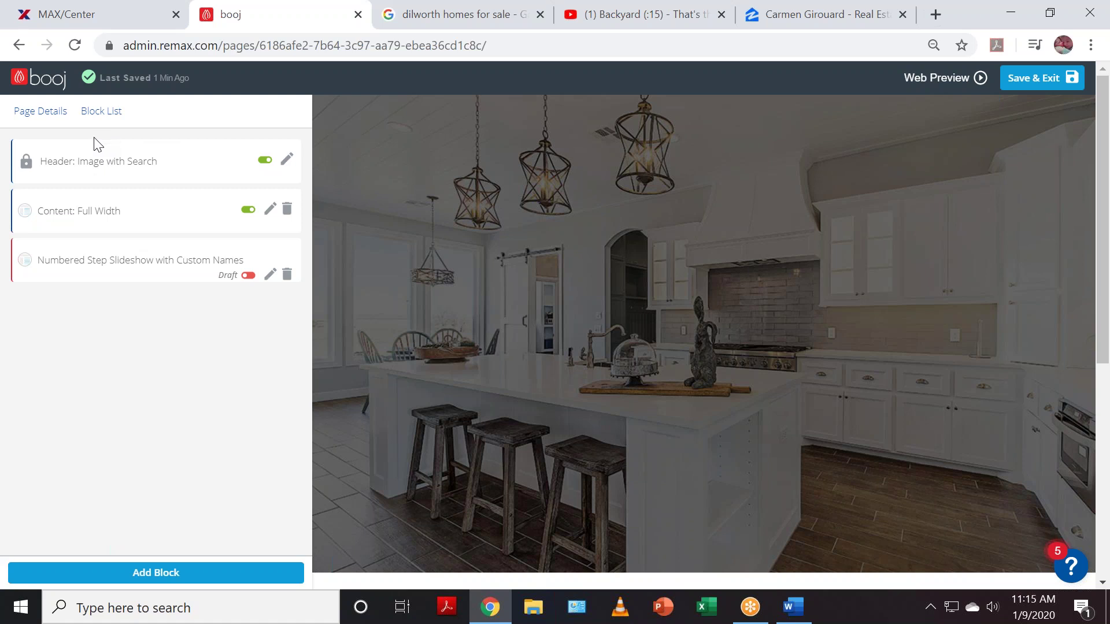
# - Add a Numbered Step Slideshow block with custom names and look over its link field
pyautogui.click(166, 580)
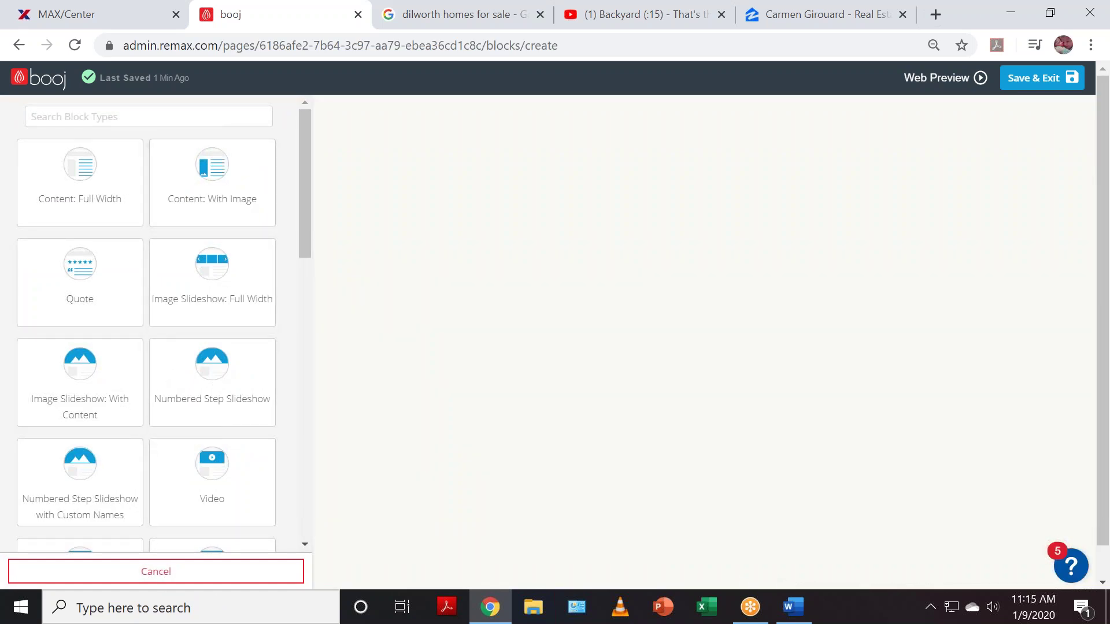
pyautogui.scroll(-1, 194, 448)
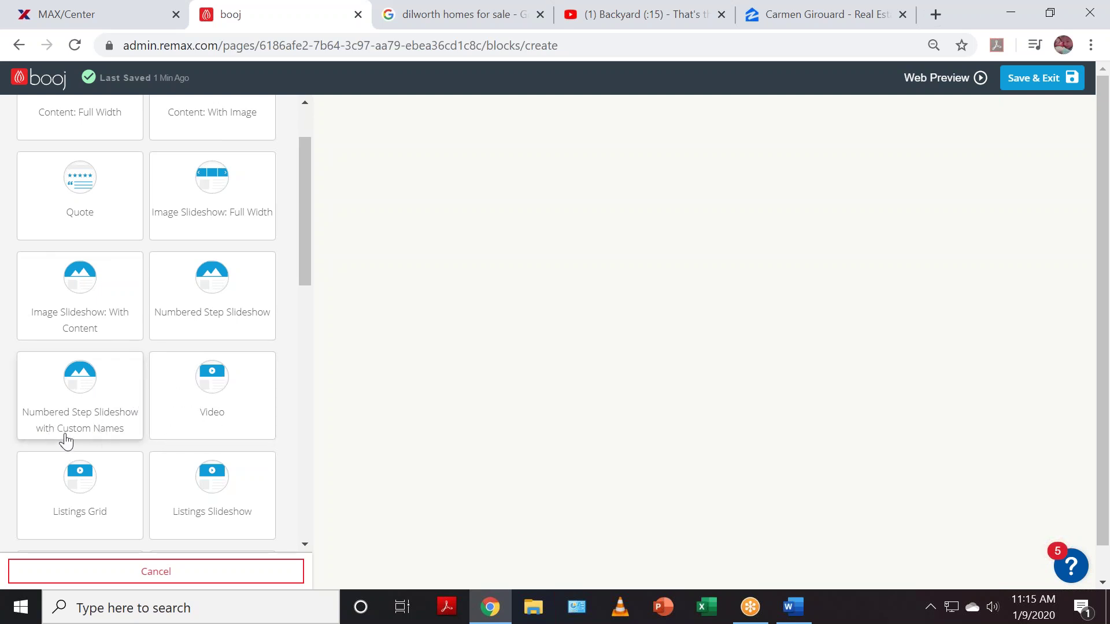
pyautogui.click(74, 404)
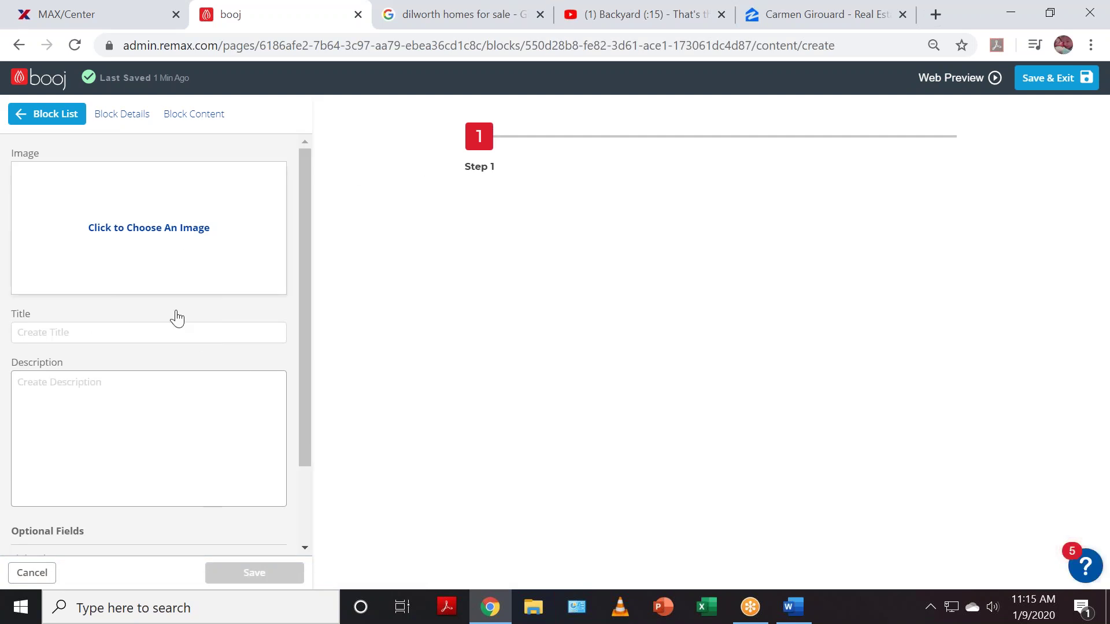
pyautogui.scroll(-2, 206, 391)
pyautogui.click(94, 483)
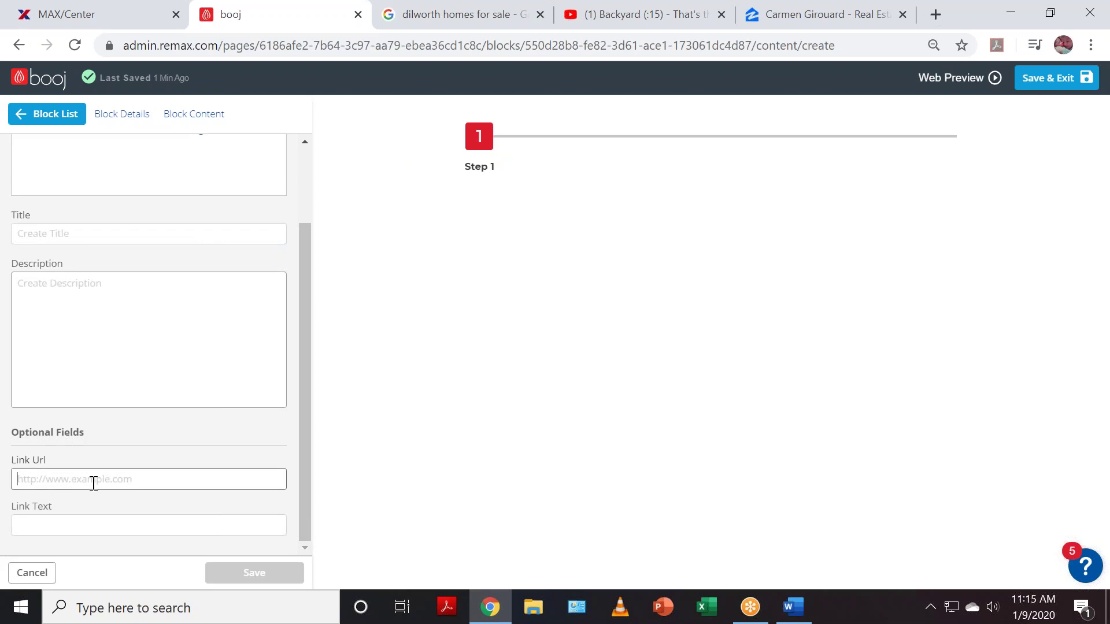
pyautogui.scroll(1, 159, 473)
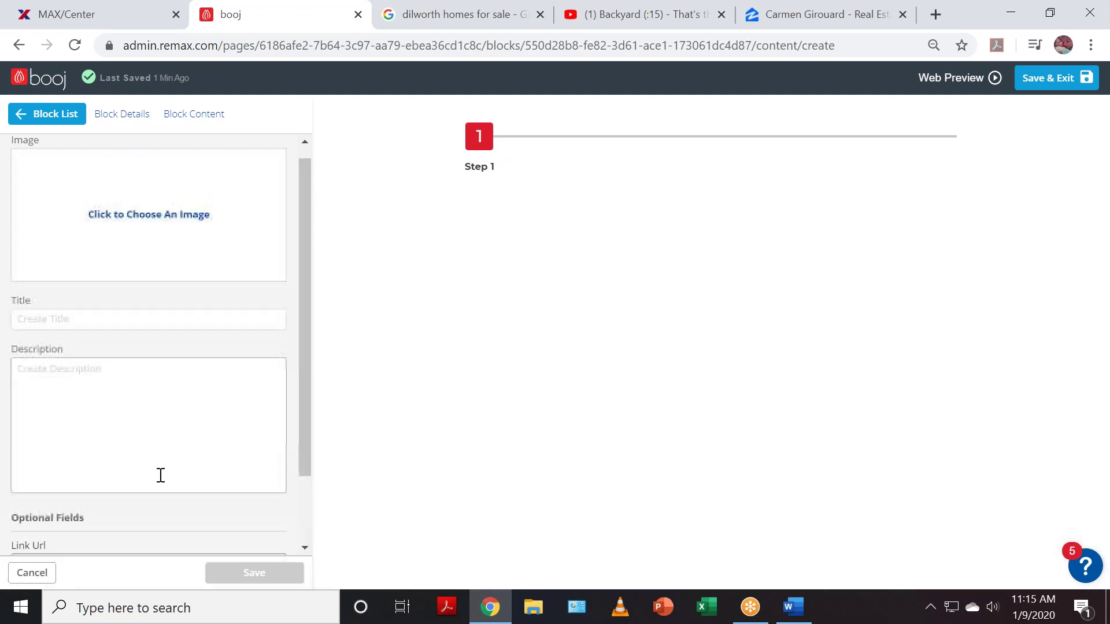
pyautogui.scroll(-1, 161, 475)
pyautogui.scroll(2, 150, 475)
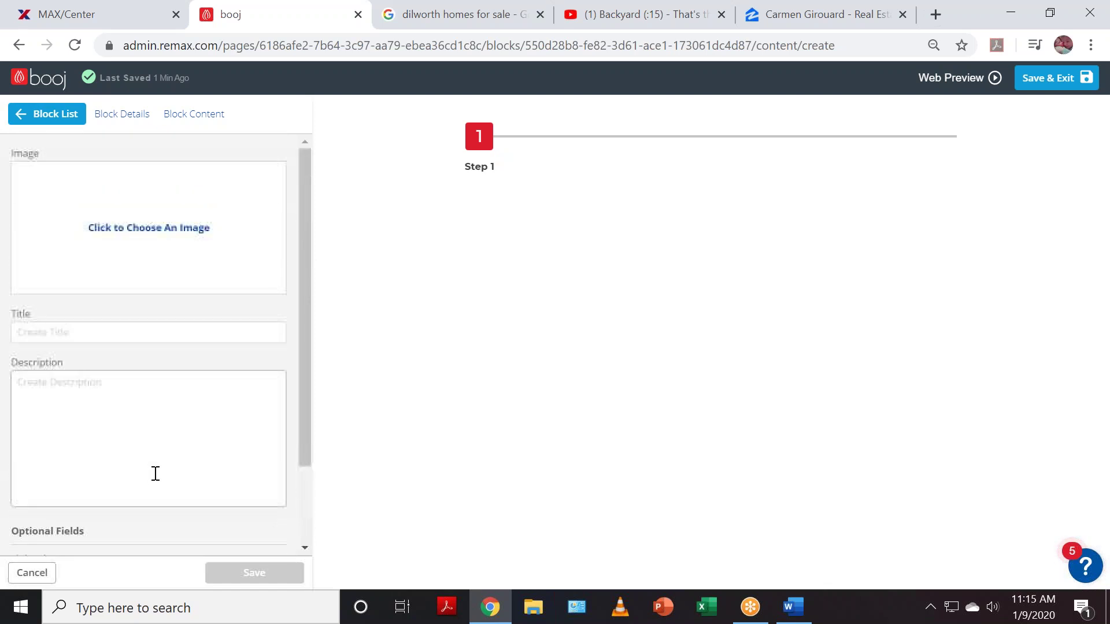
# - Back on the Block List, delete the extra empty slideshow block and confirm its removal
pyautogui.click(72, 126)
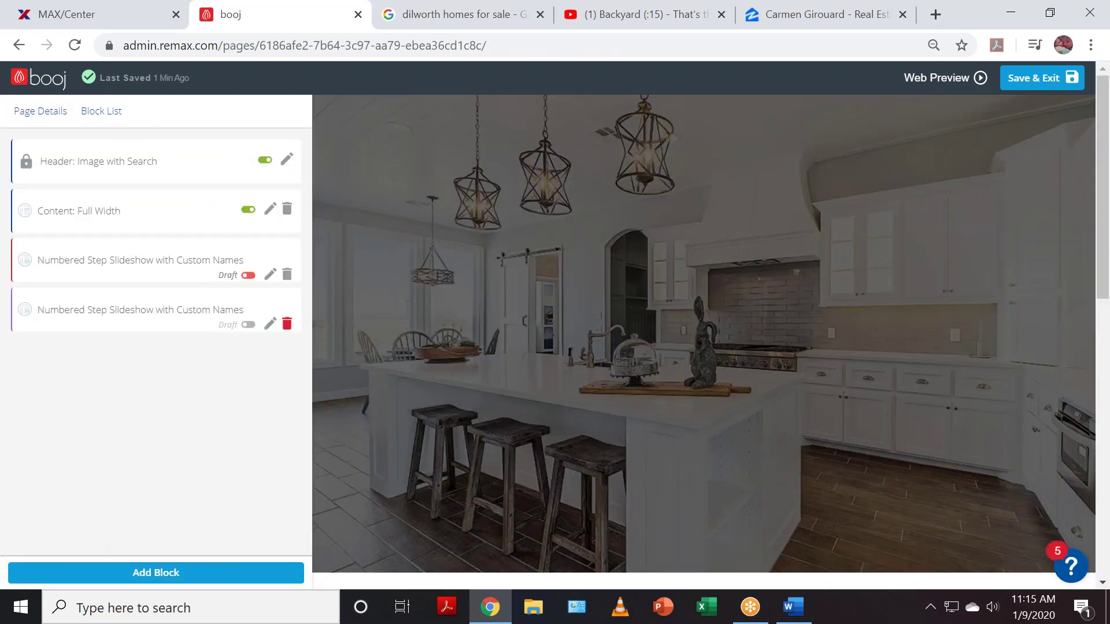
pyautogui.click(287, 324)
pyautogui.click(665, 235)
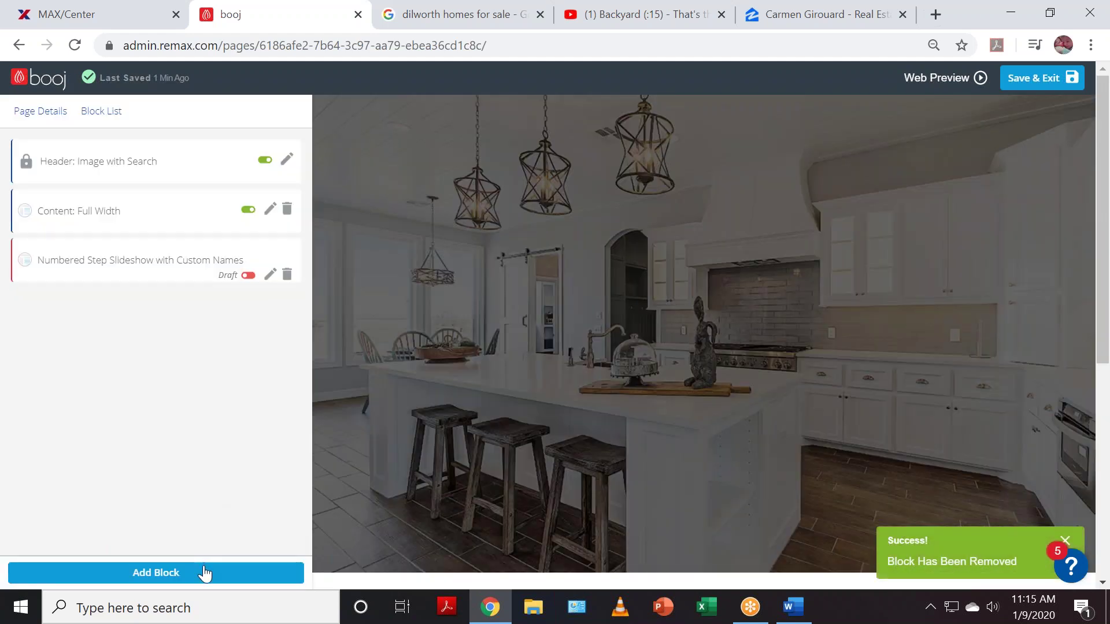
pyautogui.click(205, 573)
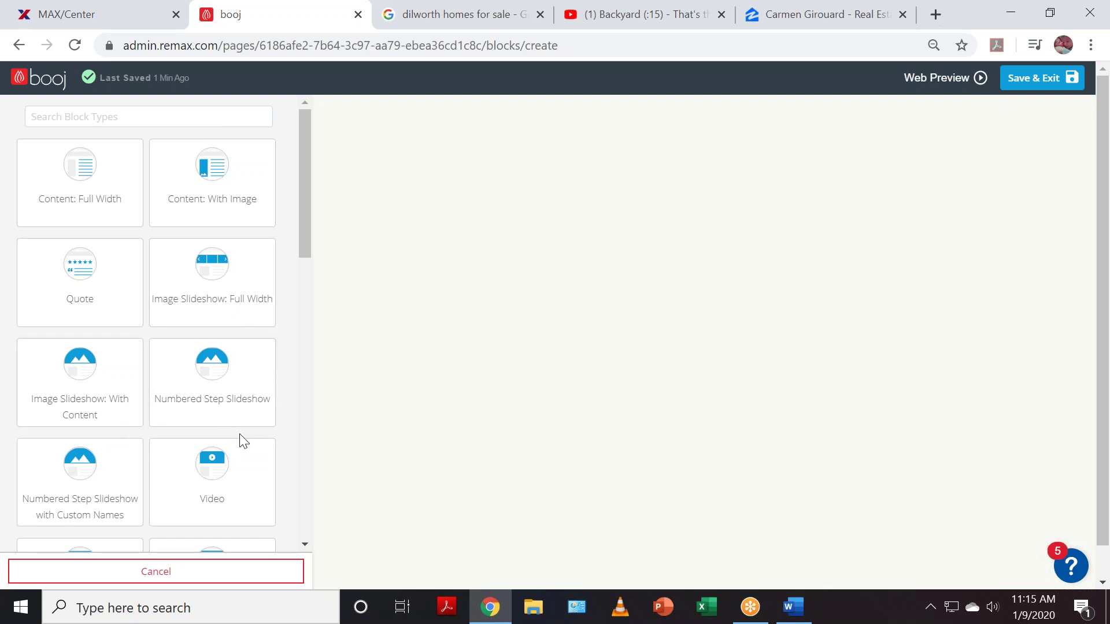
# - Add a Content: Full Width block and type 'Pre-K' and 'Elementary' as its first lines
pyautogui.scroll(-3, 243, 442)
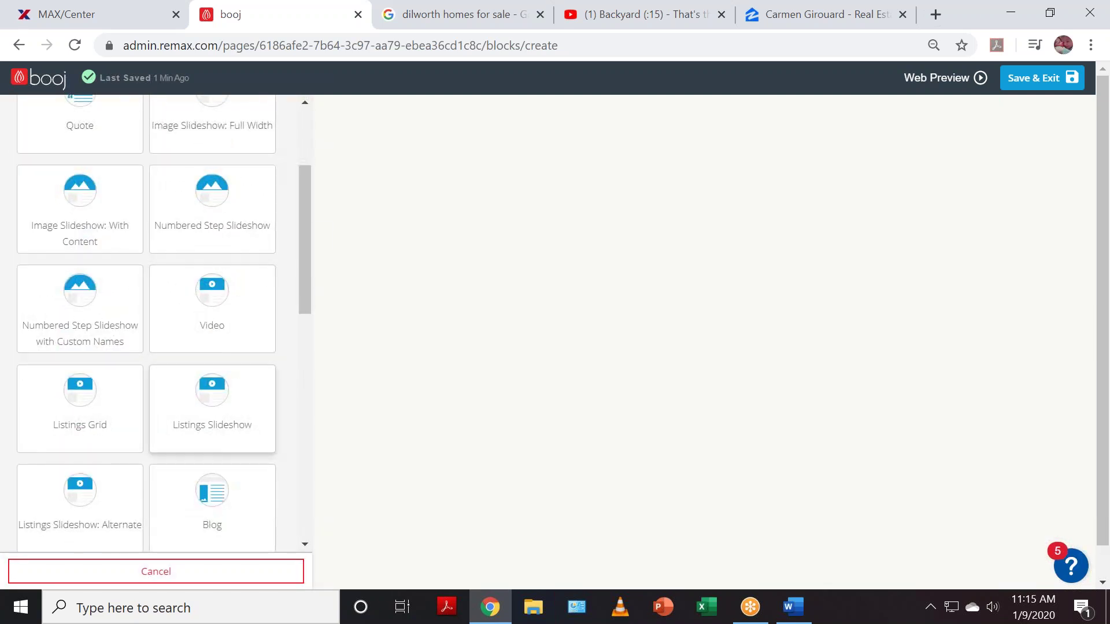
pyautogui.scroll(-2, 242, 441)
pyautogui.scroll(-1, 243, 443)
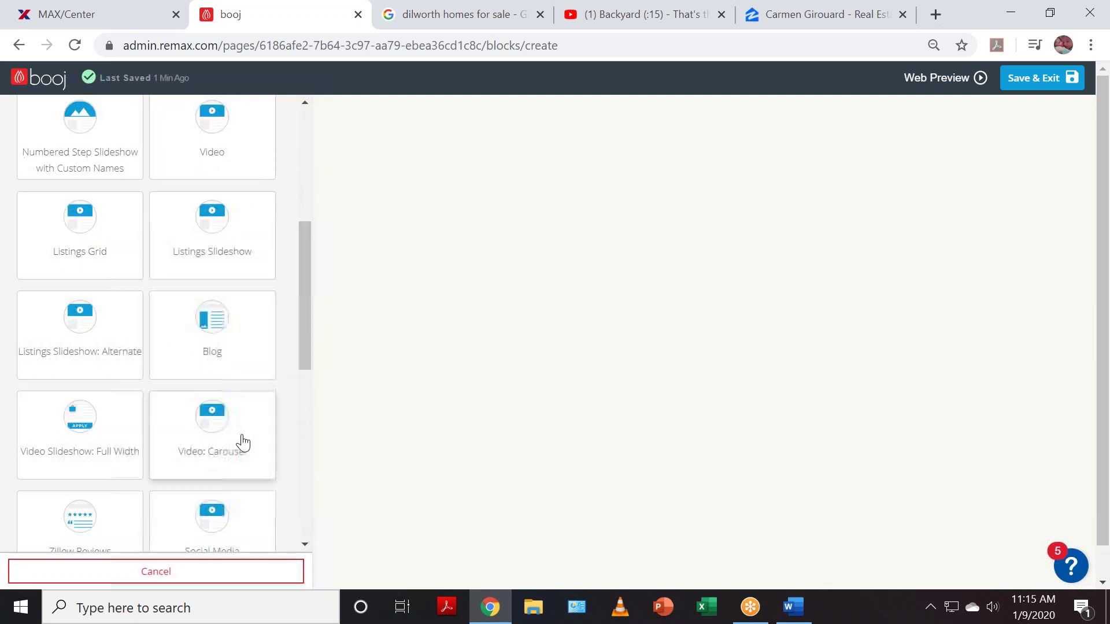
pyautogui.scroll(-1, 243, 443)
pyautogui.scroll(-1, 243, 443)
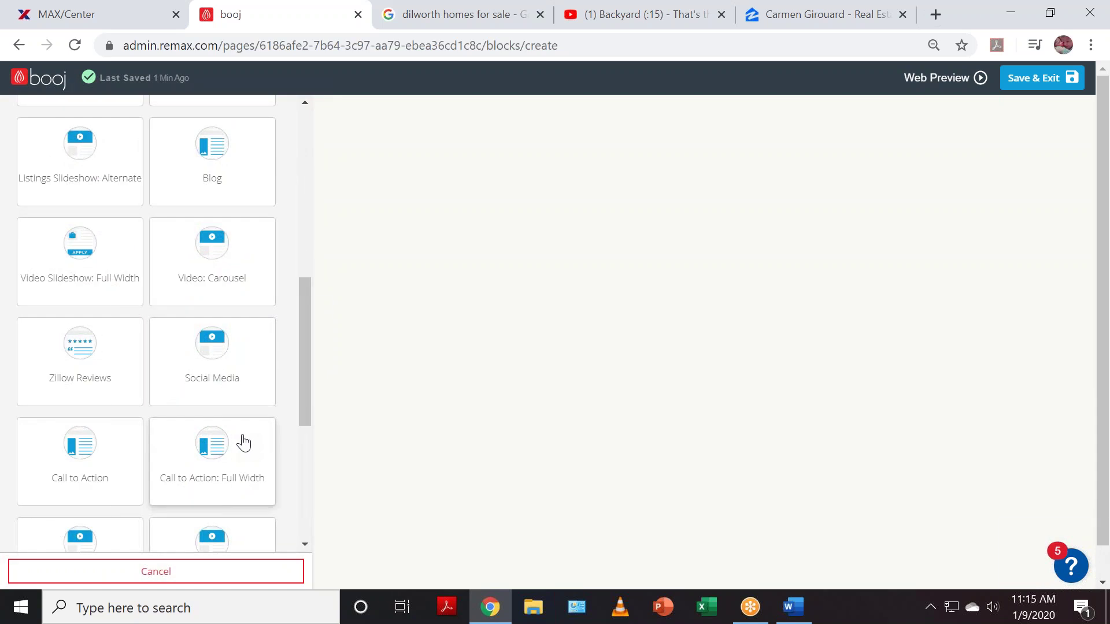
pyautogui.scroll(-1, 242, 443)
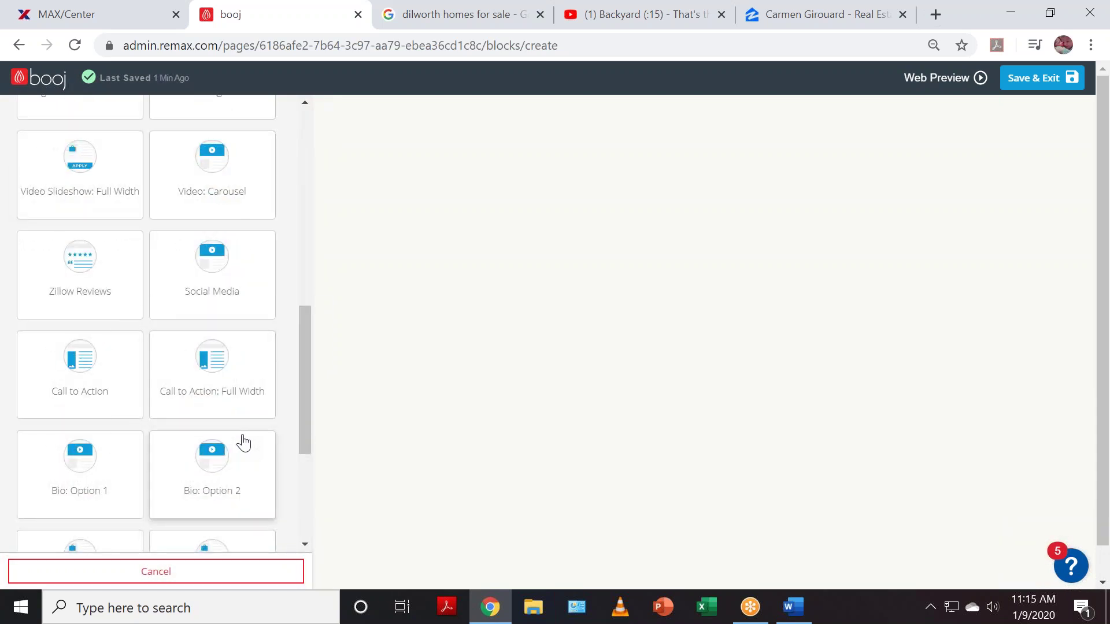
pyautogui.scroll(-2, 243, 443)
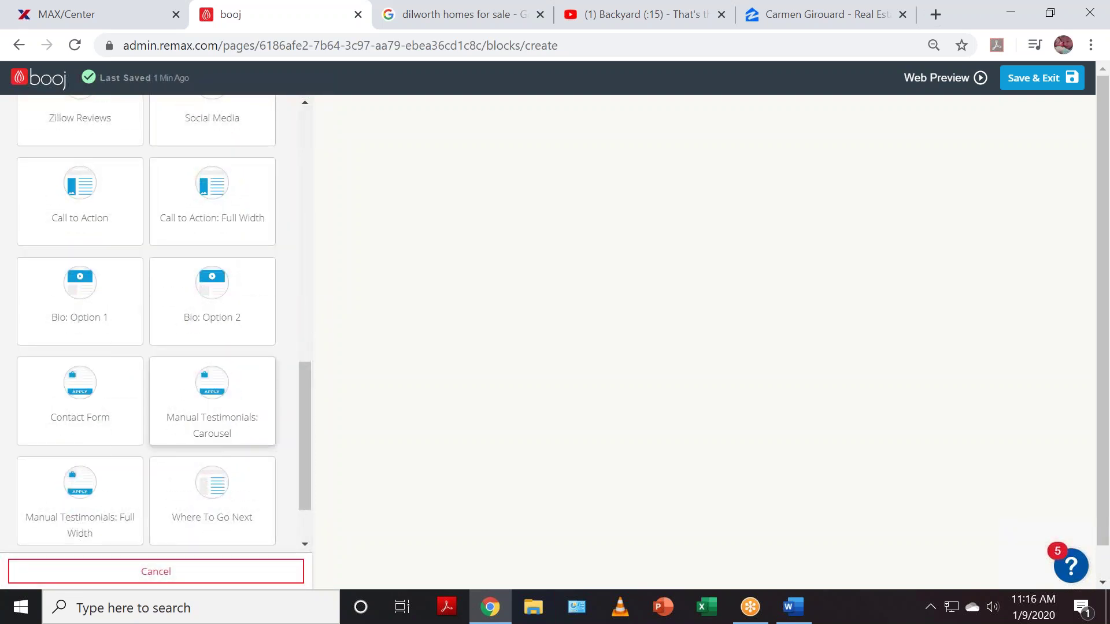
pyautogui.scroll(-1, 243, 443)
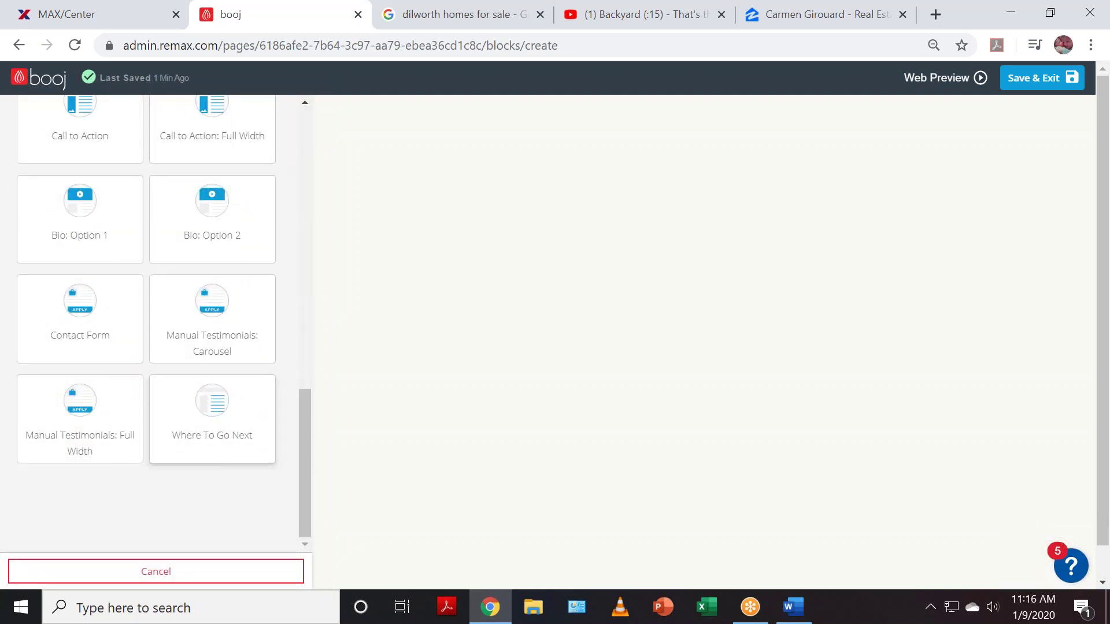
pyautogui.scroll(2, 245, 443)
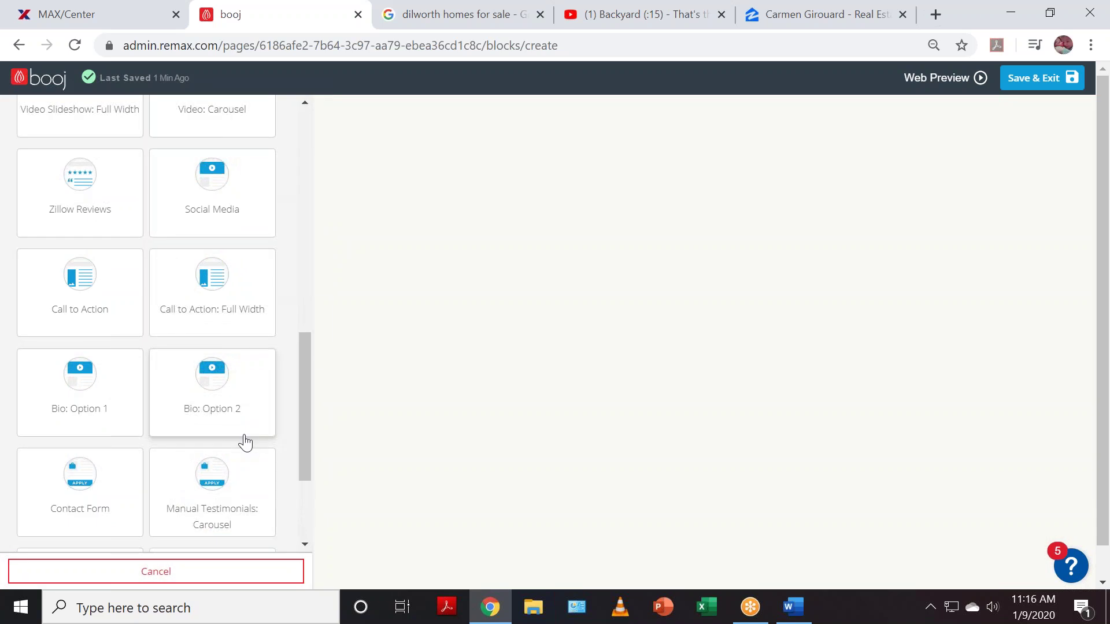
pyautogui.scroll(1, 248, 428)
pyautogui.scroll(6, 248, 434)
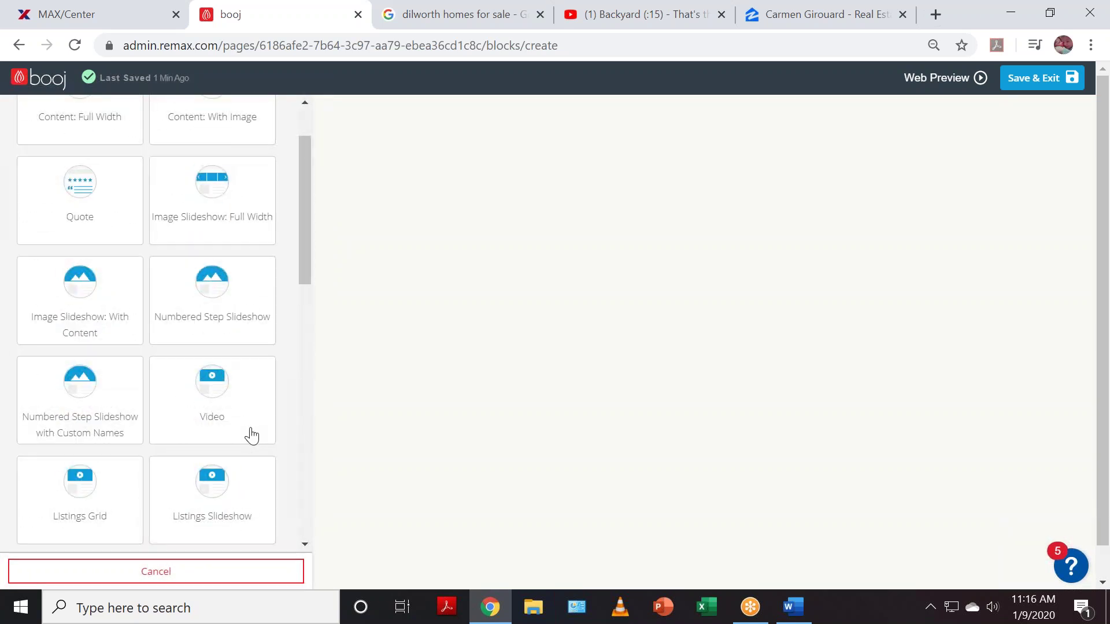
pyautogui.scroll(2, 249, 431)
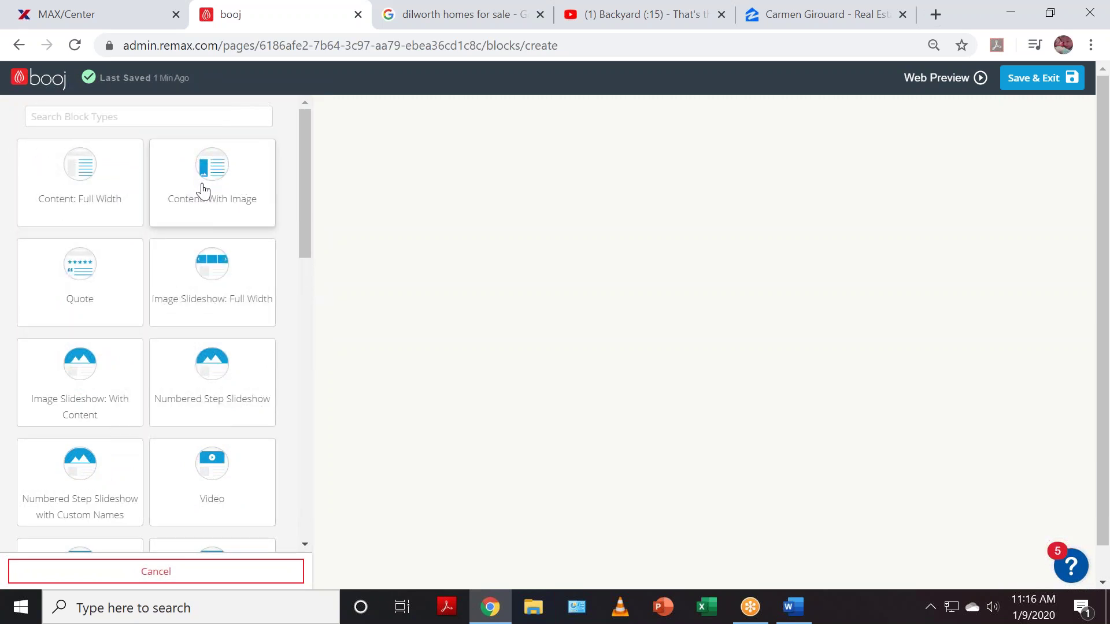
pyautogui.click(91, 190)
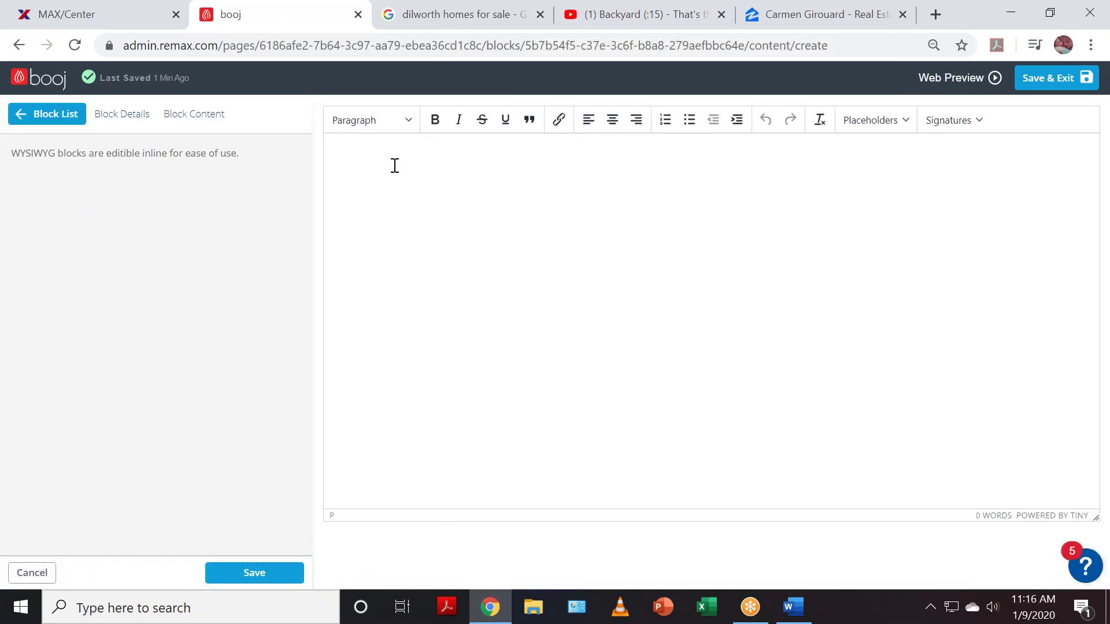
pyautogui.write('Pre-K  ')
pyautogui.write('Elementary')
# - Add 'Middle School', 'High School' and 'Private School' lines to the list
pyautogui.press('Return')
pyautogui.write('Middle')
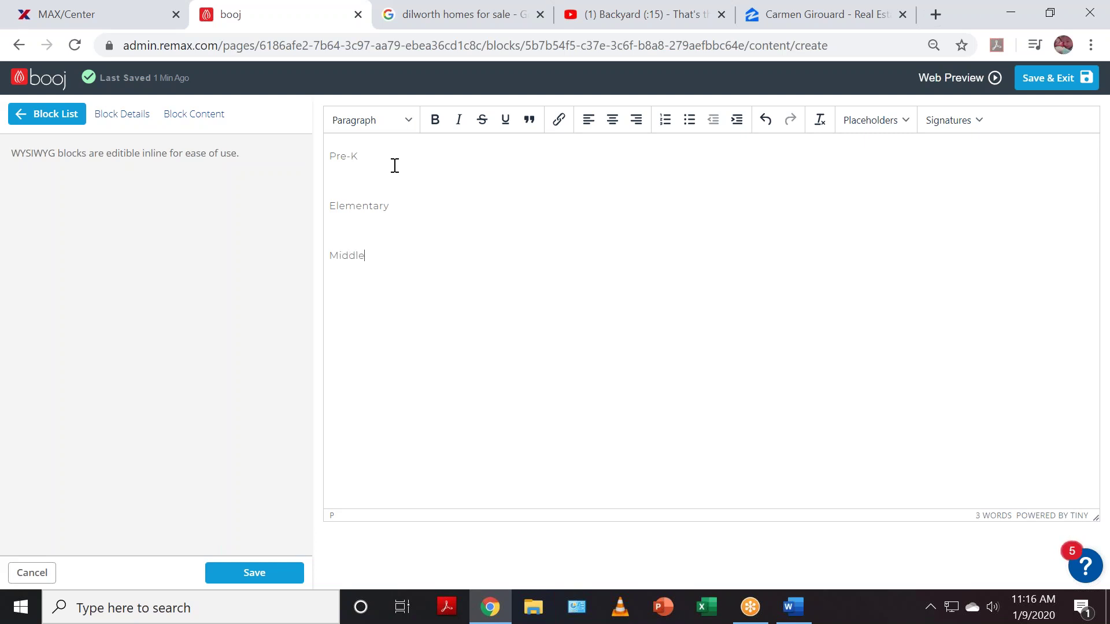
pyautogui.write(' School')
pyautogui.press('Return')
pyautogui.write('Private School')
pyautogui.press('Home')
pyautogui.press('Return')
pyautogui.write('Highsc')
pyautogui.press('BackSpace')
pyautogui.write('School')
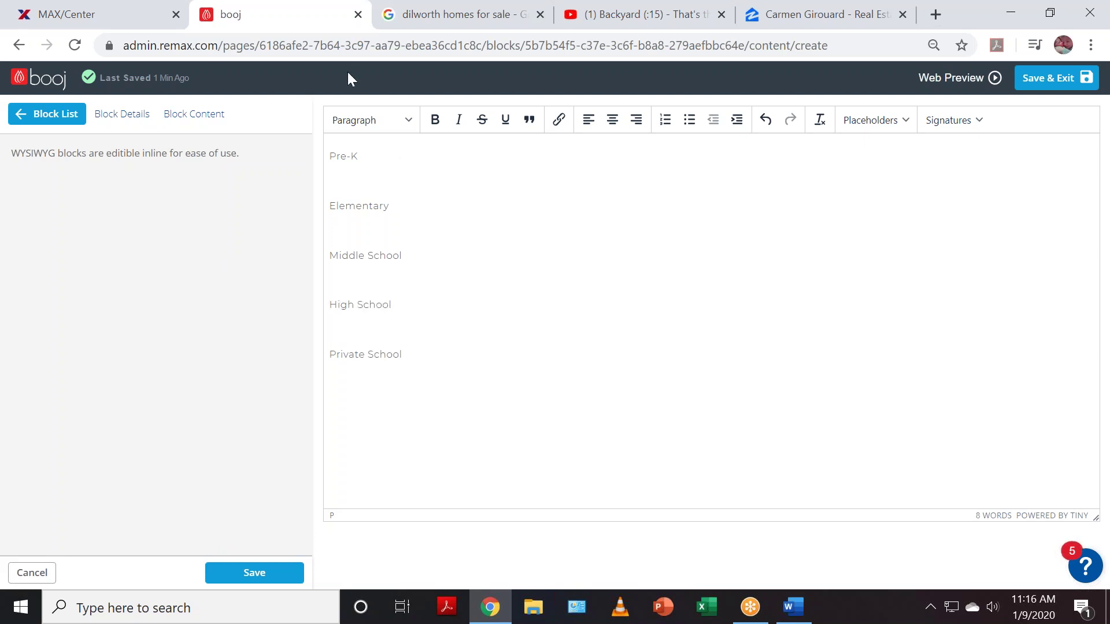
pyautogui.click(415, 353)
pyautogui.press('Return')
# - Bold the Pre-K heading and adjust the blank lines around Elementary and Middle School
pyautogui.moveTo(374, 156); pyautogui.dragTo(316, 159)
pyautogui.hotkey('ctrl', 'b')
pyautogui.click(385, 215)
pyautogui.click(331, 207)
pyautogui.press('Return')
pyautogui.press('BackSpace')
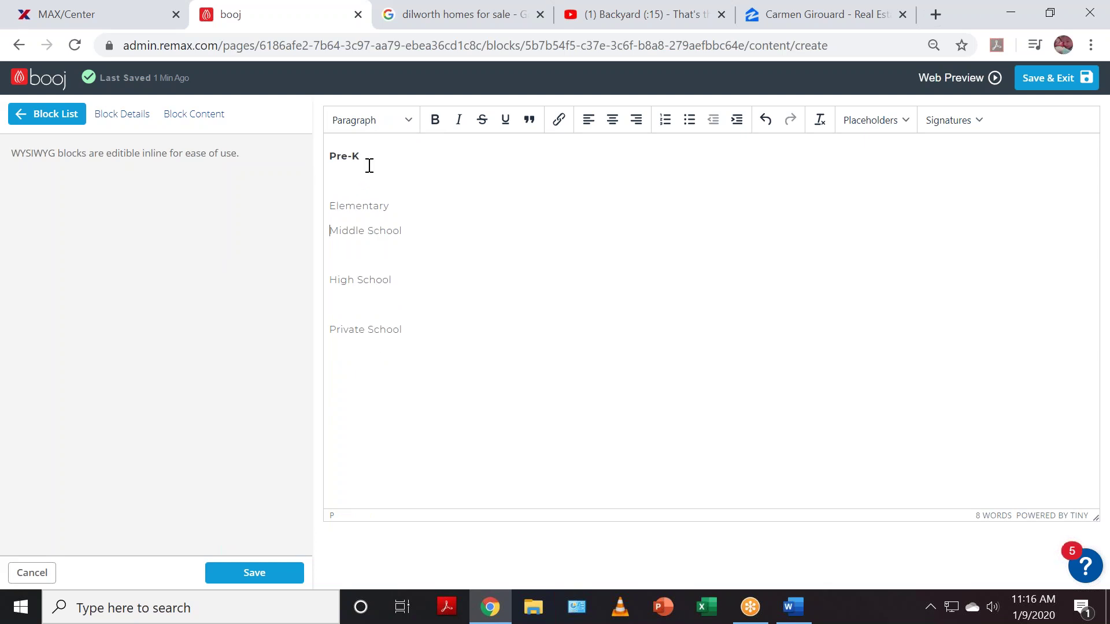
pyautogui.press('Return')
# - Add 'school' and 'school 2' lines under Pre-K and save the content block
pyautogui.click(366, 178)
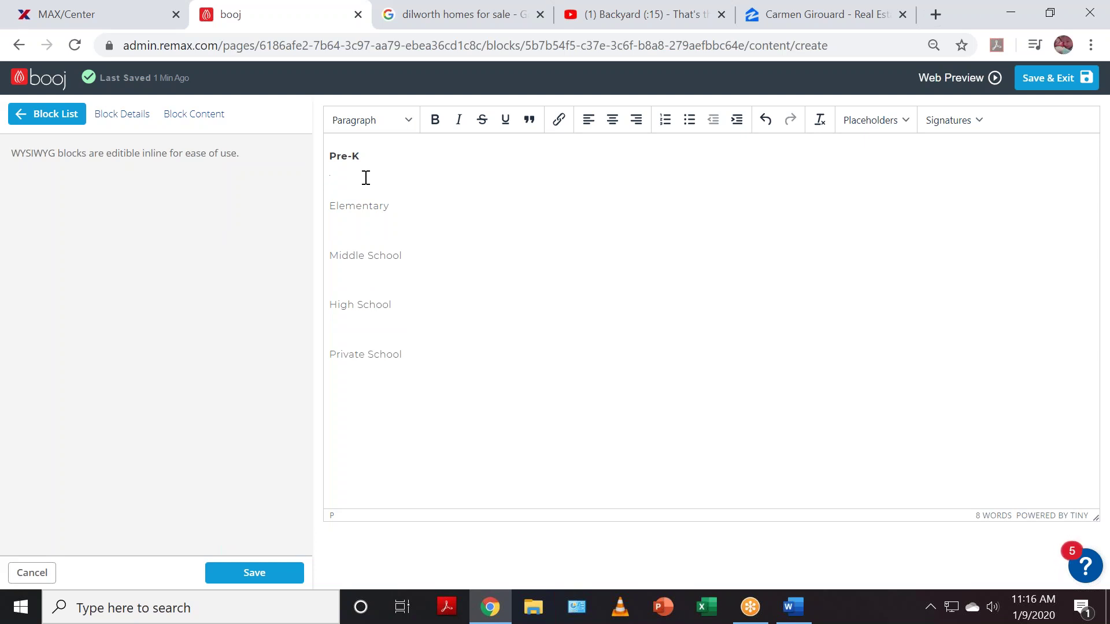
pyautogui.write('school')
pyautogui.press('Return')
pyautogui.write('school 2')
pyautogui.press('Return')
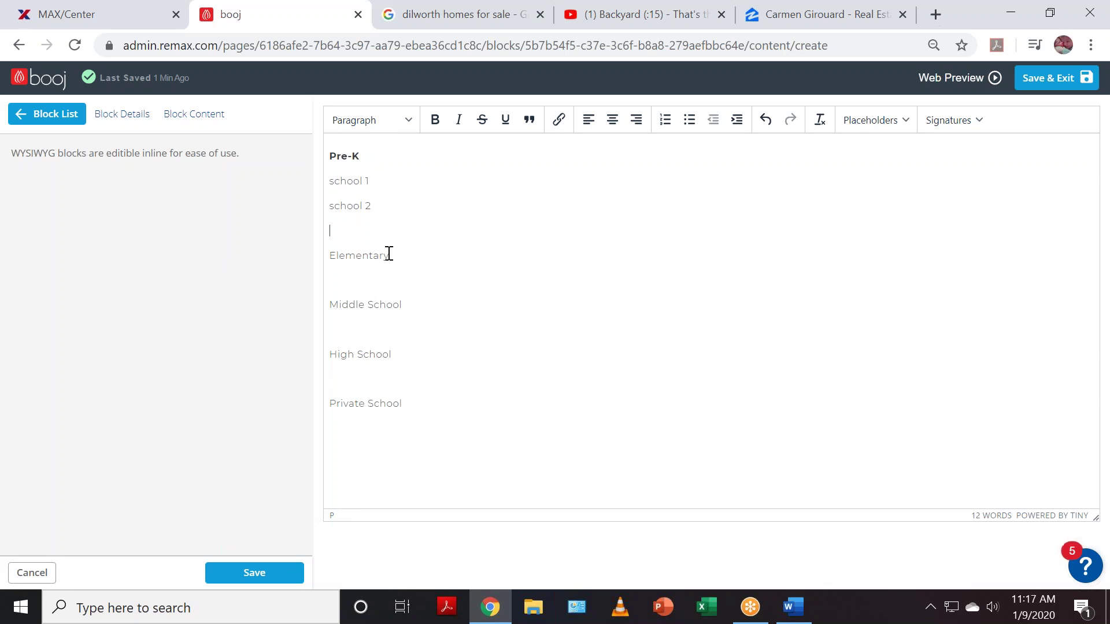
pyautogui.click(259, 576)
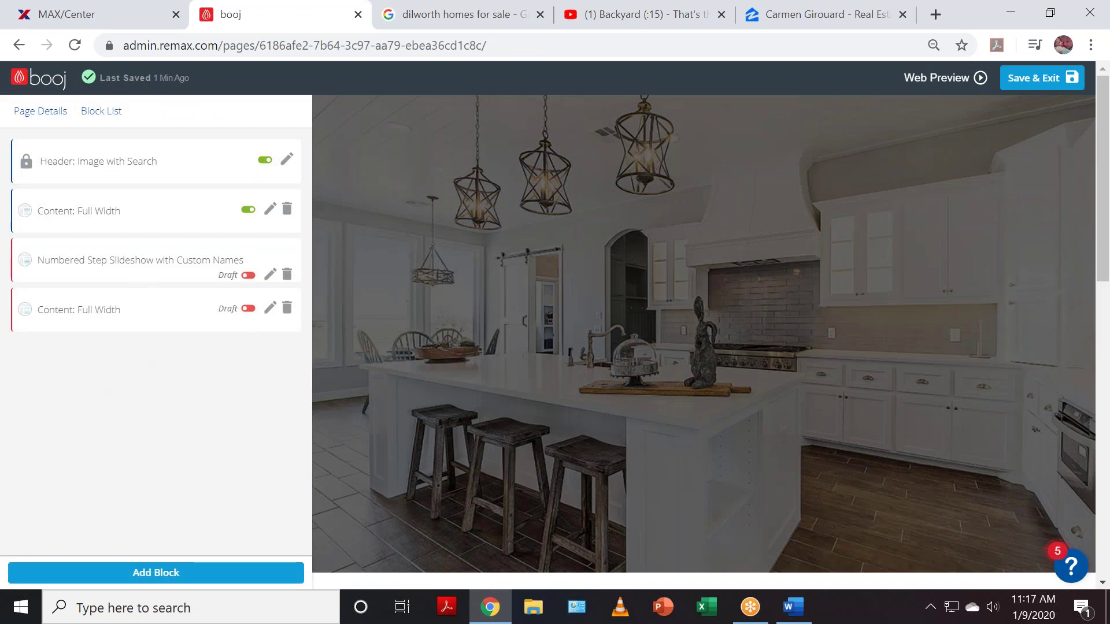
# - Switch the Numbered Step Slideshow and school-list content blocks from Draft to live
pyautogui.click(248, 276)
pyautogui.click(248, 308)
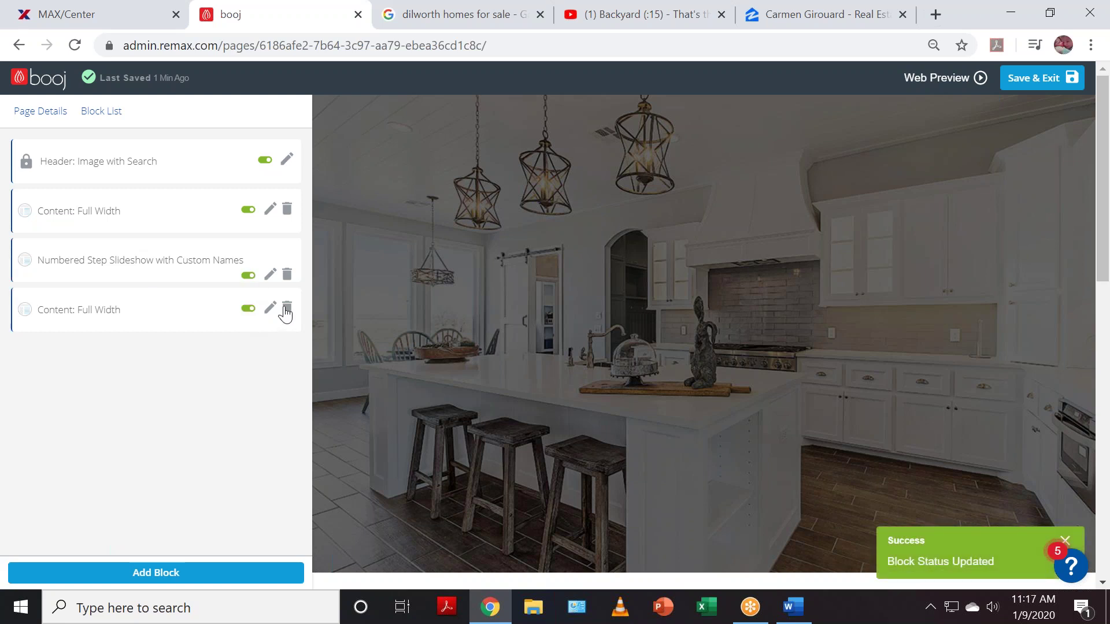
pyautogui.scroll(-10, 632, 360)
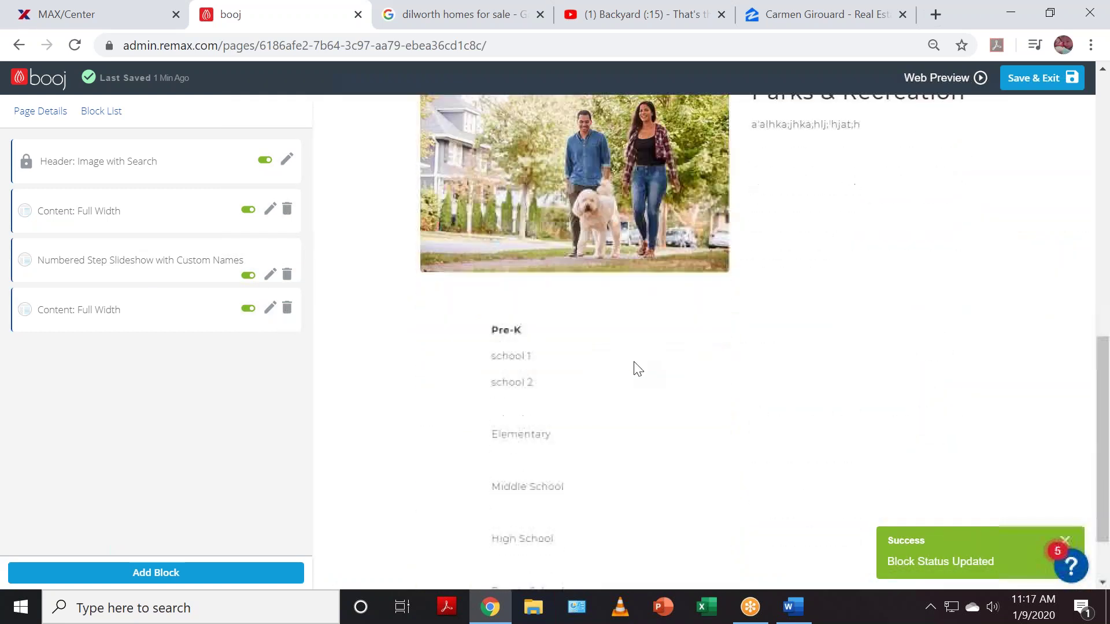
pyautogui.scroll(-1, 636, 364)
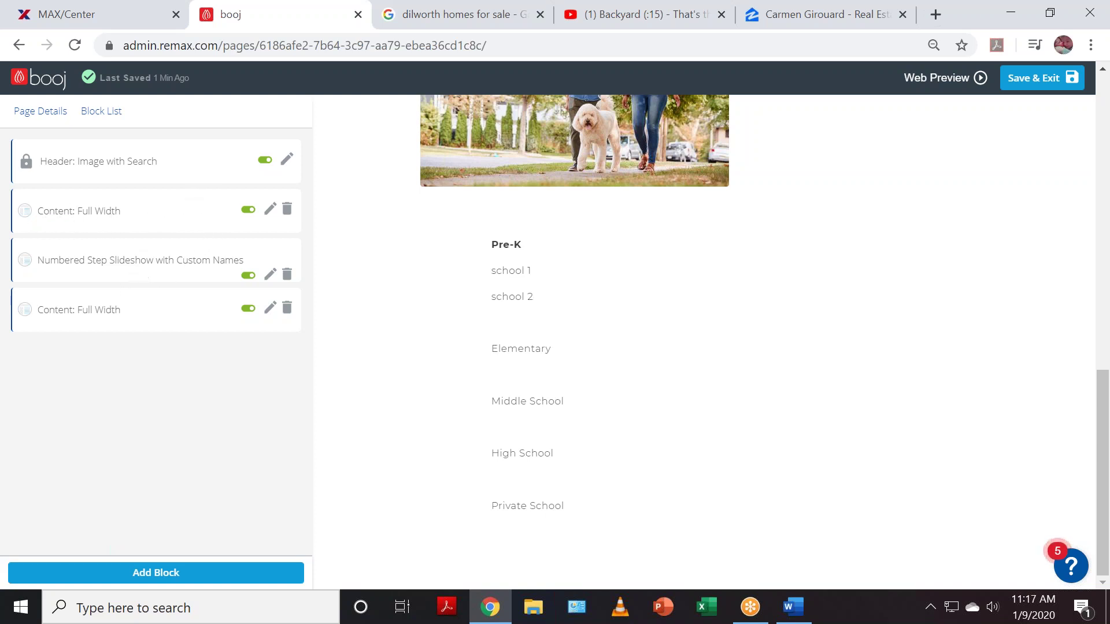
# - Add a Listings Slideshow: Alternate block and advance its Our Listings preview carousel
pyautogui.click(199, 579)
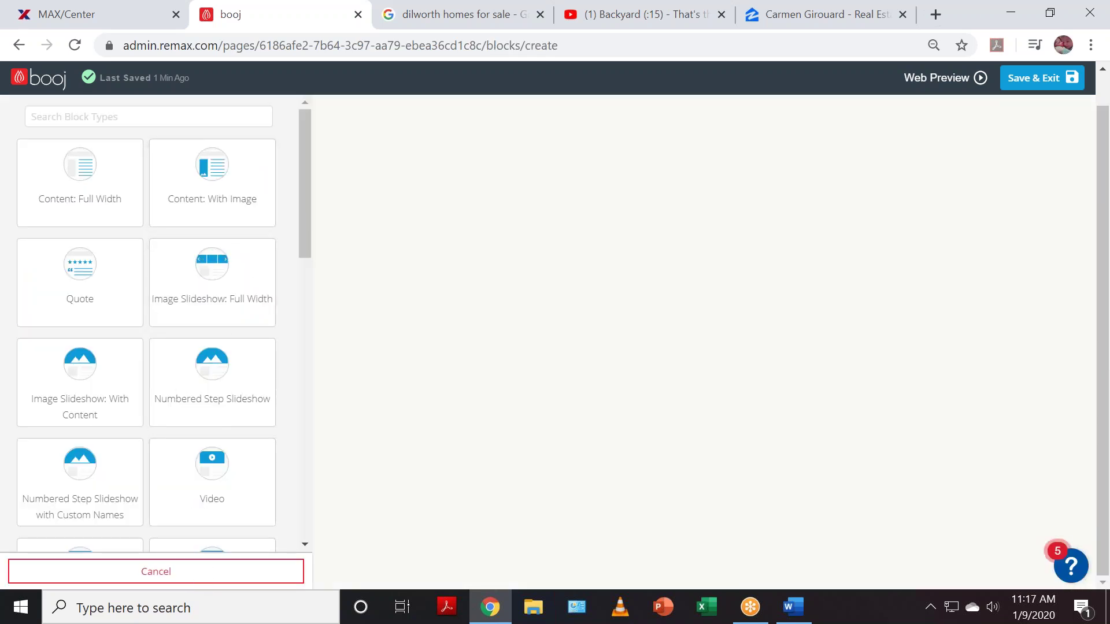
pyautogui.scroll(-3, 236, 313)
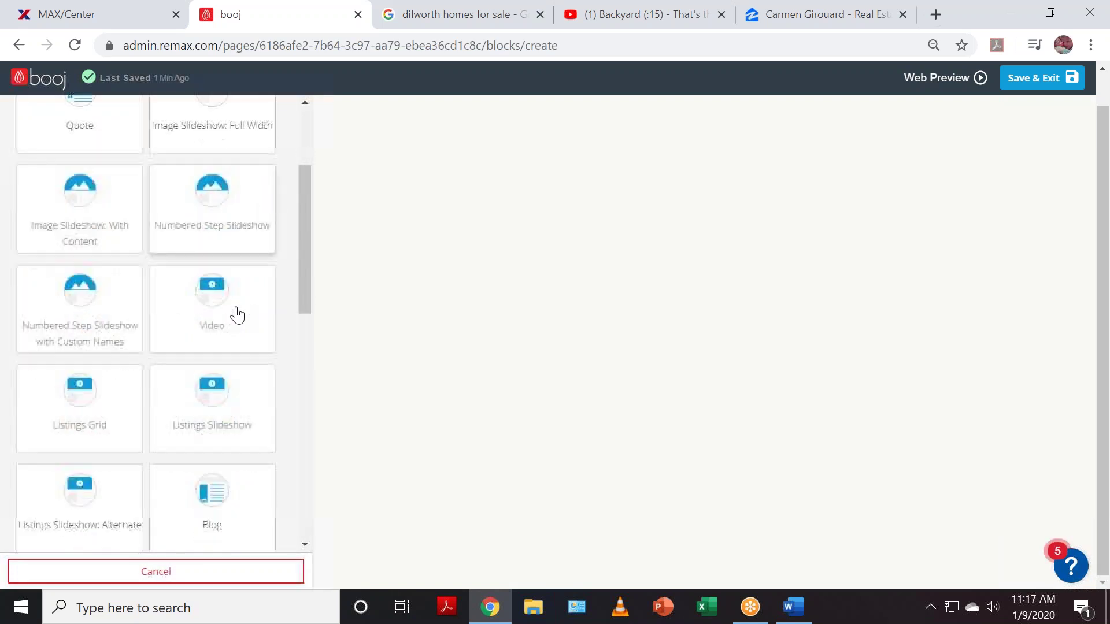
pyautogui.scroll(-1, 237, 315)
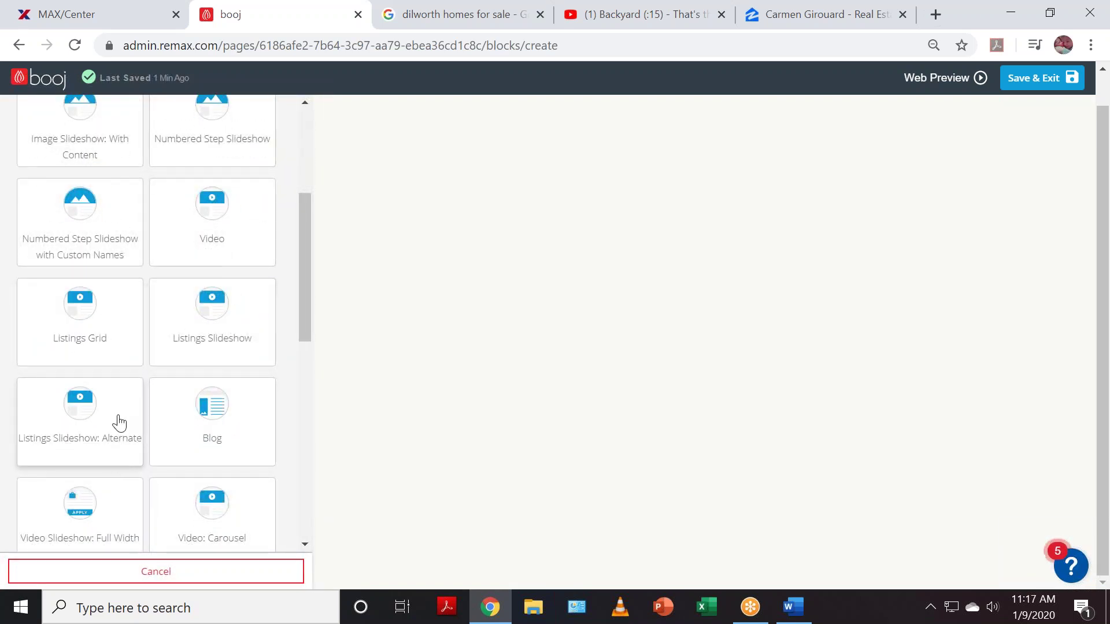
pyautogui.click(95, 427)
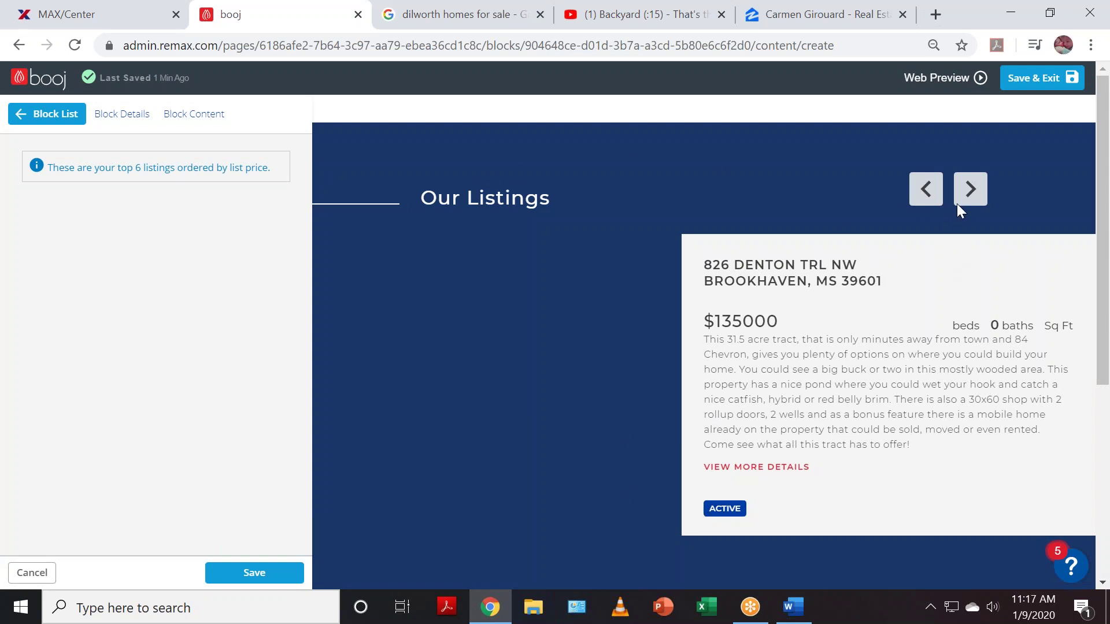
pyautogui.click(971, 190)
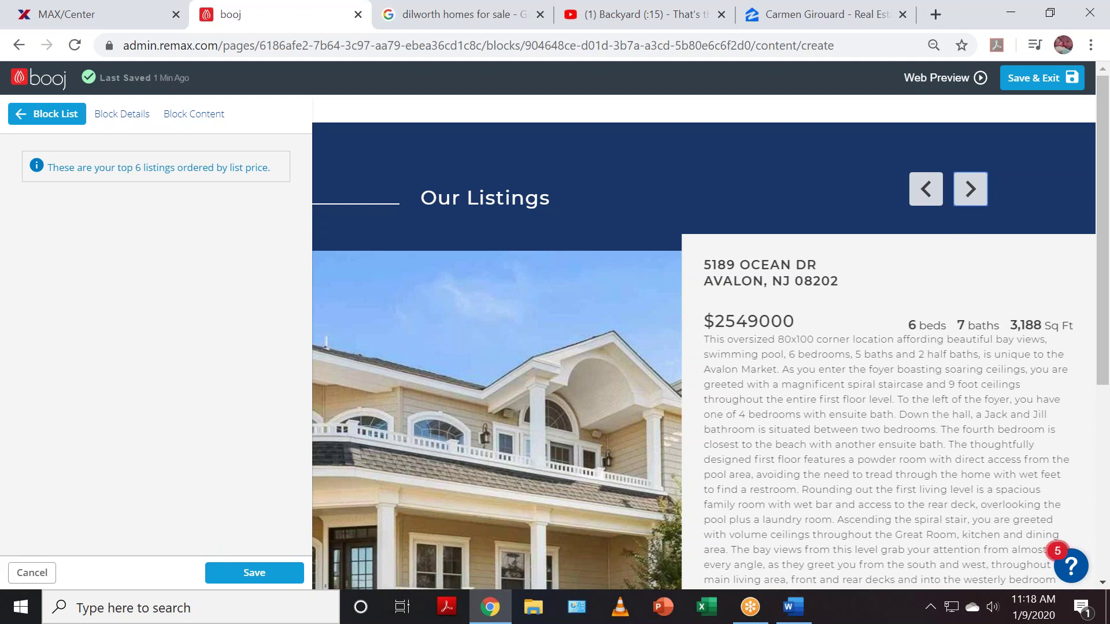
pyautogui.scroll(-1, 912, 463)
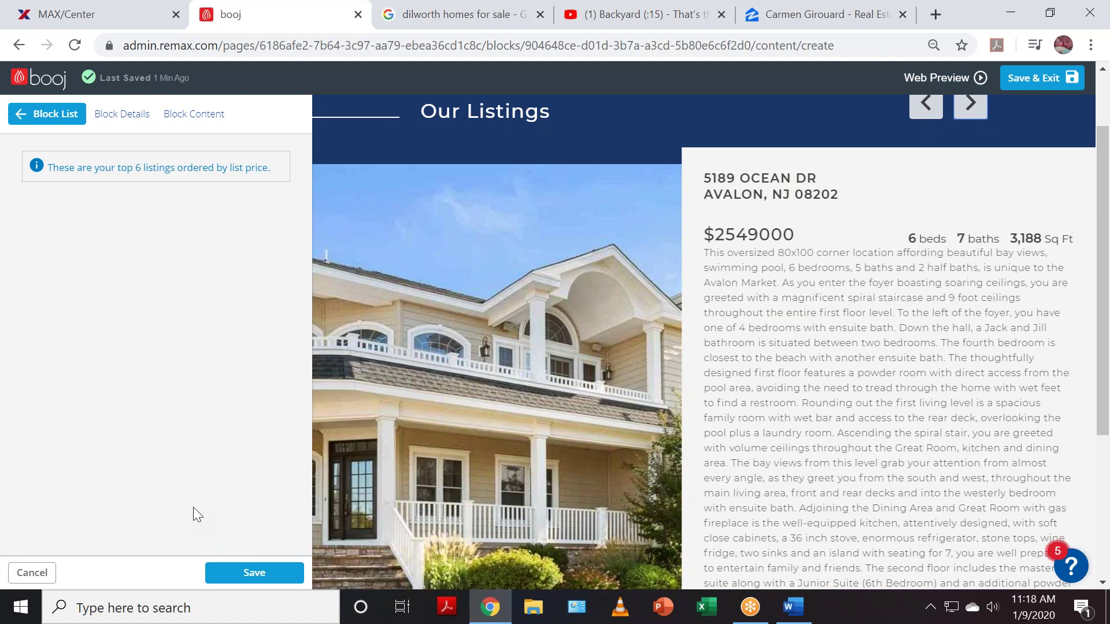
# - Save and publish the Listings Slideshow: Alternate block, then review the page in Web Preview
pyautogui.click(263, 576)
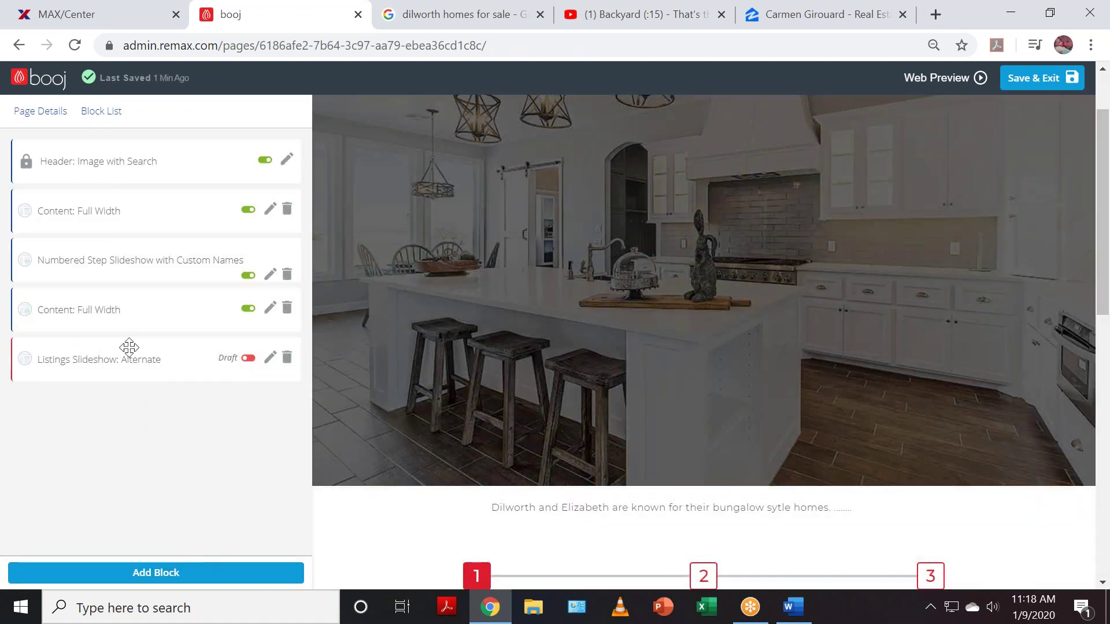
pyautogui.click(247, 359)
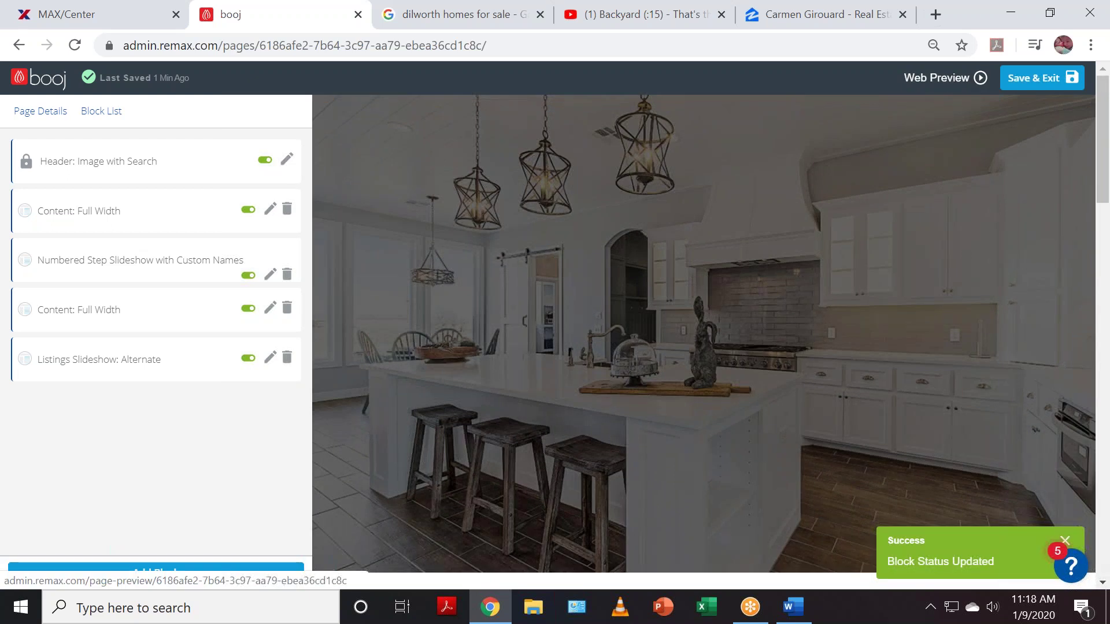
pyautogui.click(947, 79)
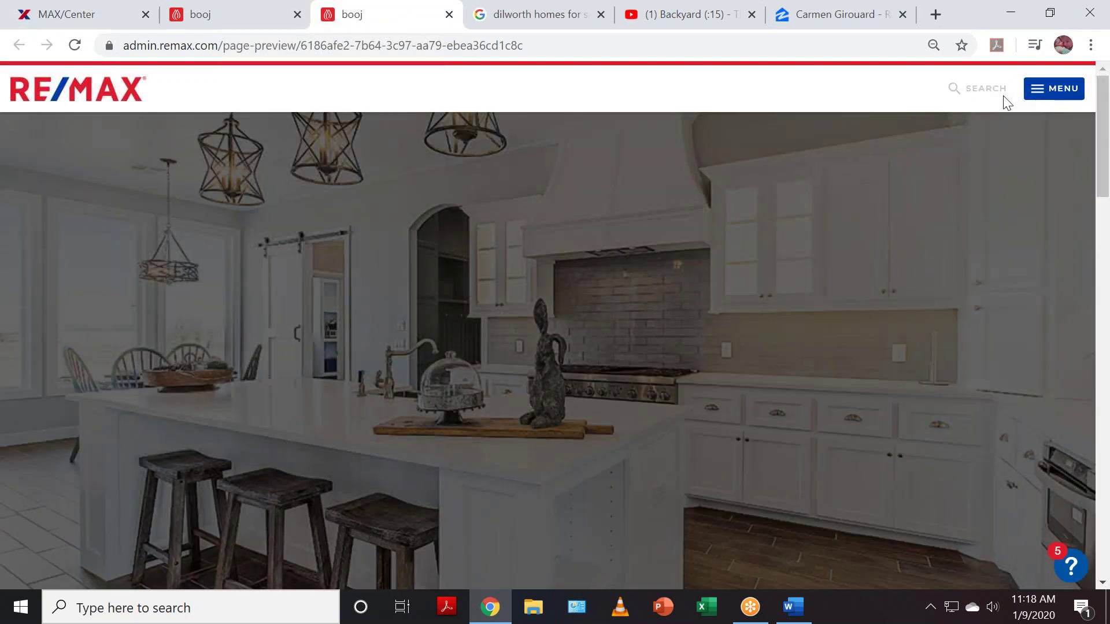
pyautogui.scroll(-5, 760, 325)
pyautogui.scroll(5, 760, 325)
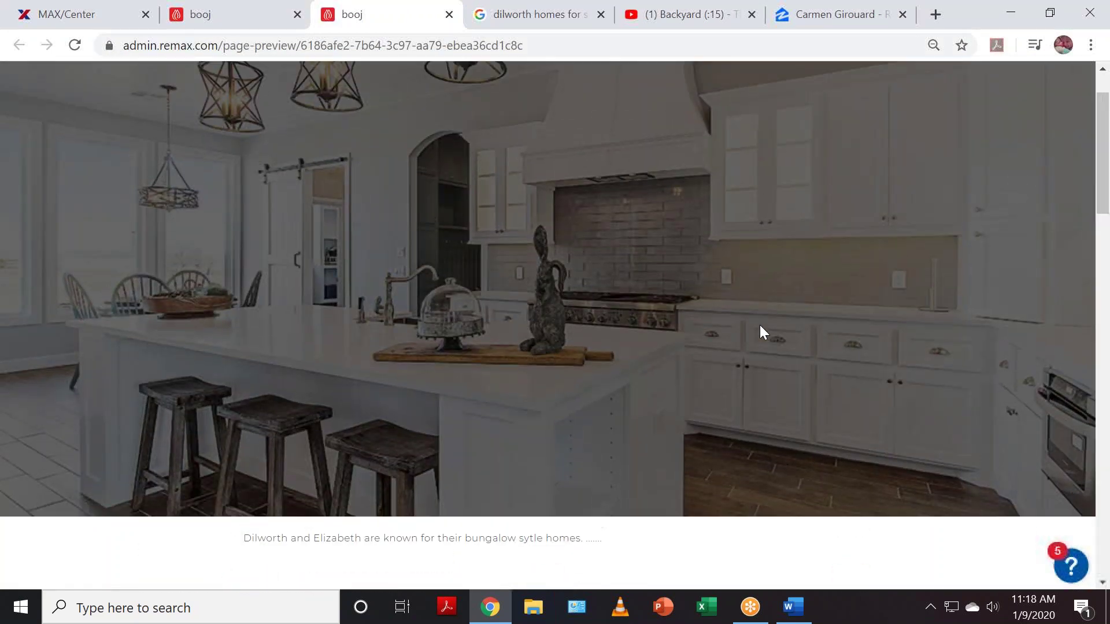
pyautogui.scroll(-10, 1021, 422)
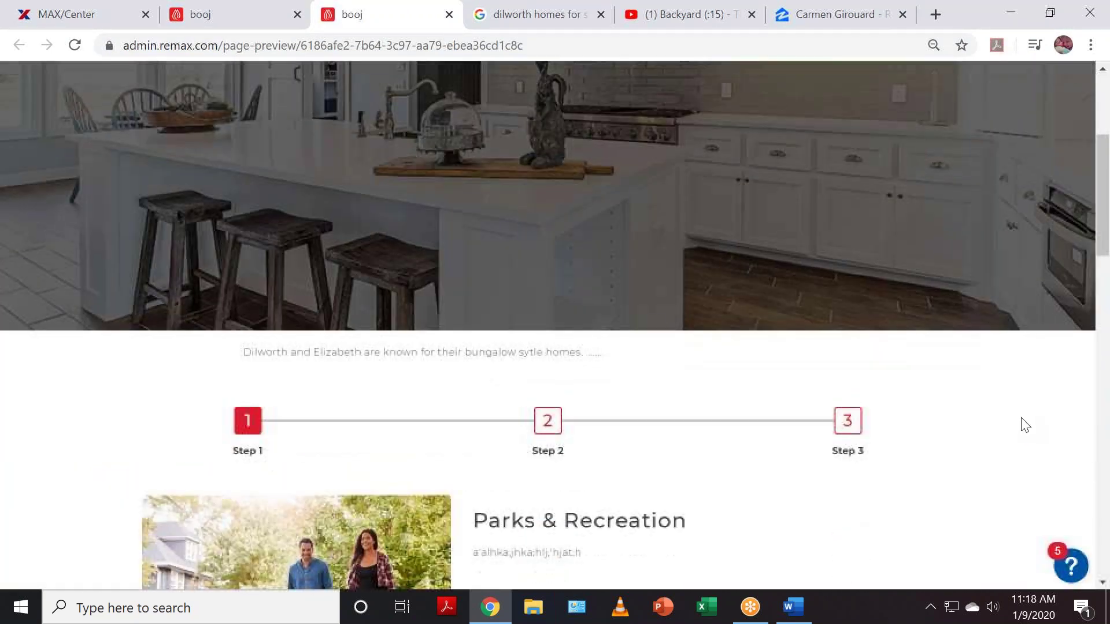
pyautogui.scroll(10, 1029, 431)
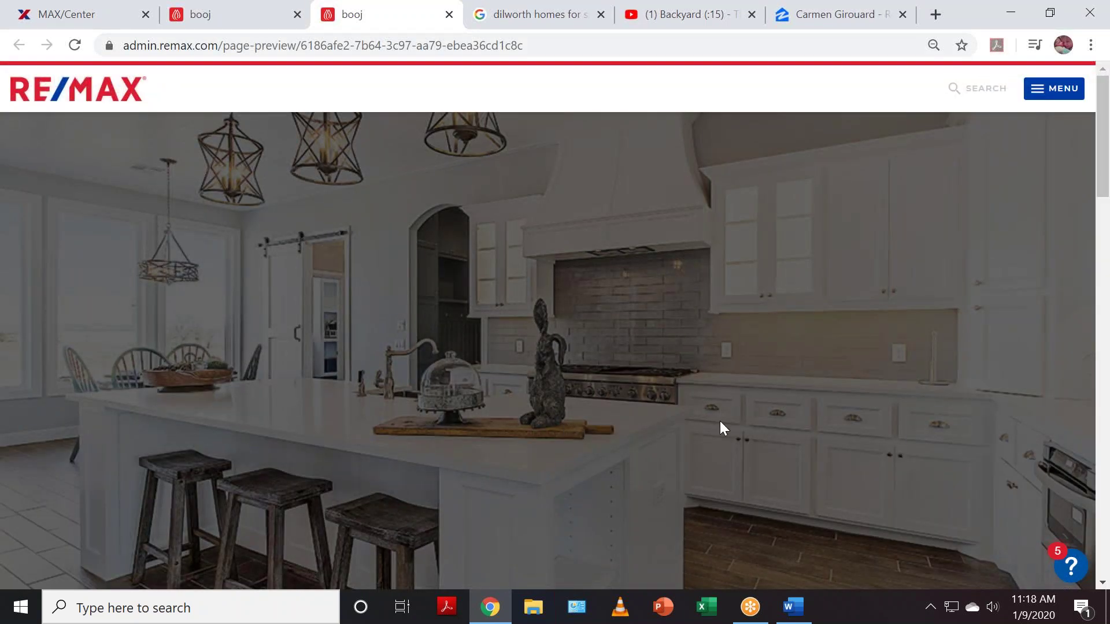
pyautogui.scroll(-5, 723, 422)
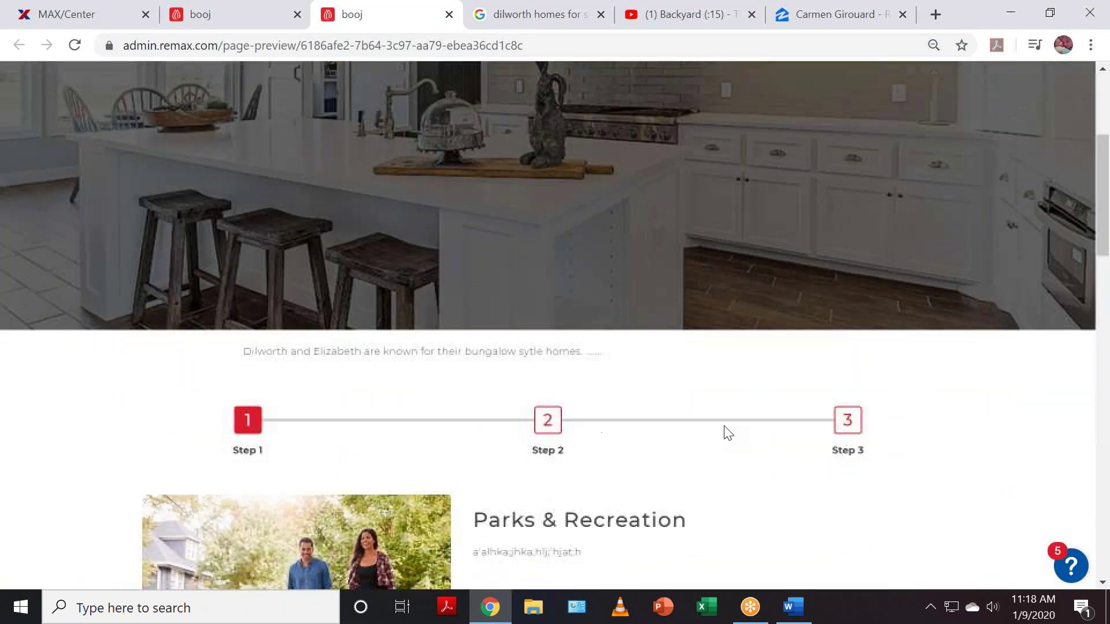
pyautogui.scroll(5, 758, 434)
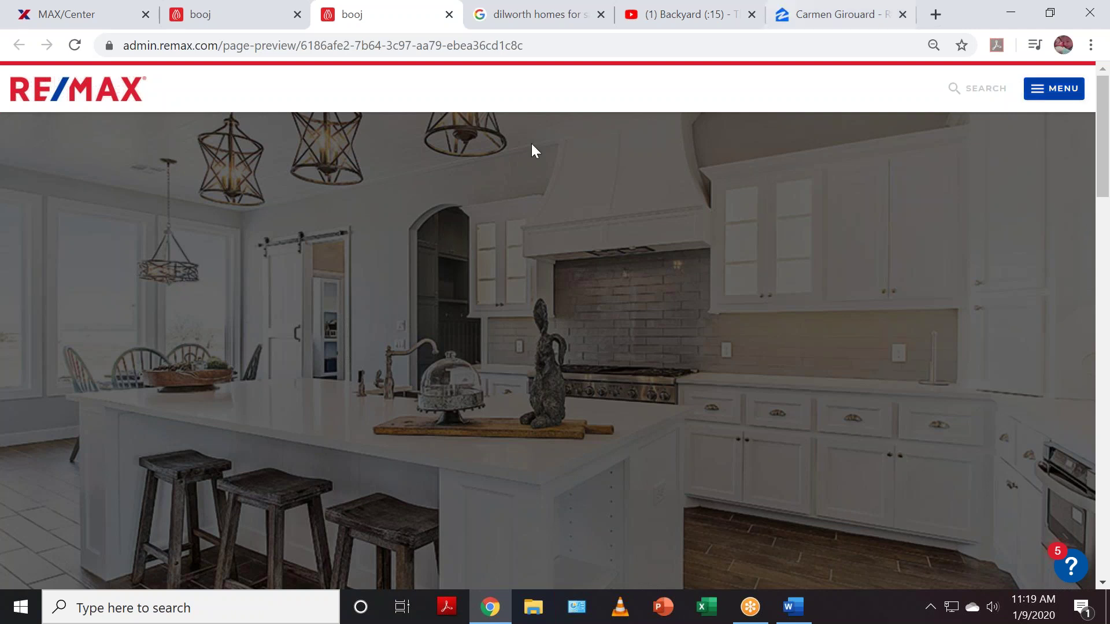
pyautogui.click(234, 10)
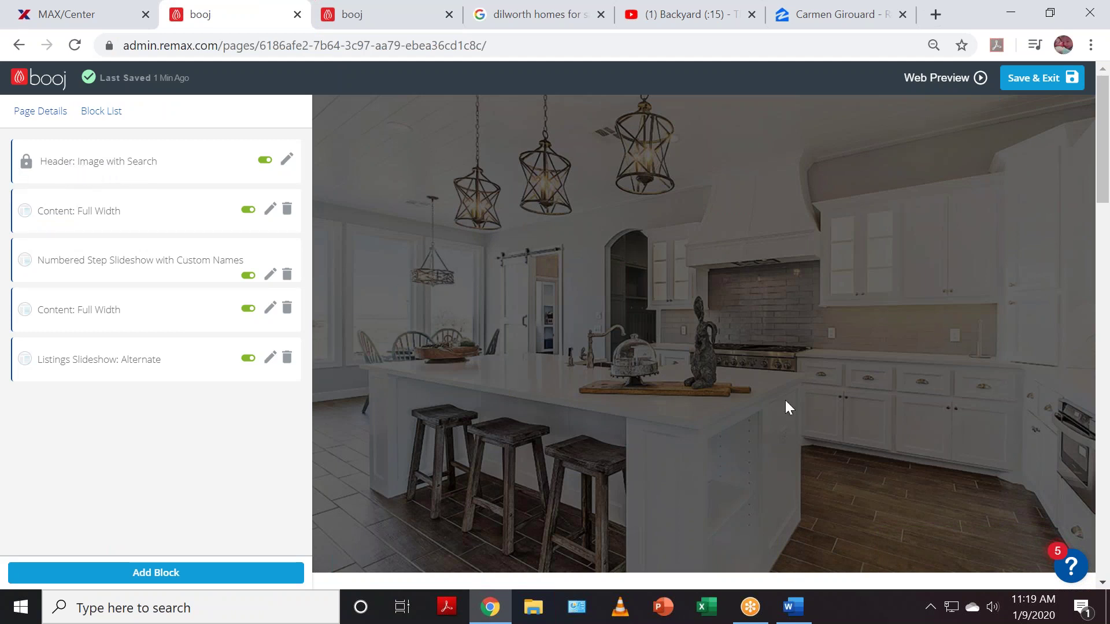
pyautogui.scroll(-8, 647, 421)
pyautogui.scroll(8, 658, 435)
# - Return to the pages list, look over the site's Menu structure, and open Agent Social Layout for editing
pyautogui.click(46, 82)
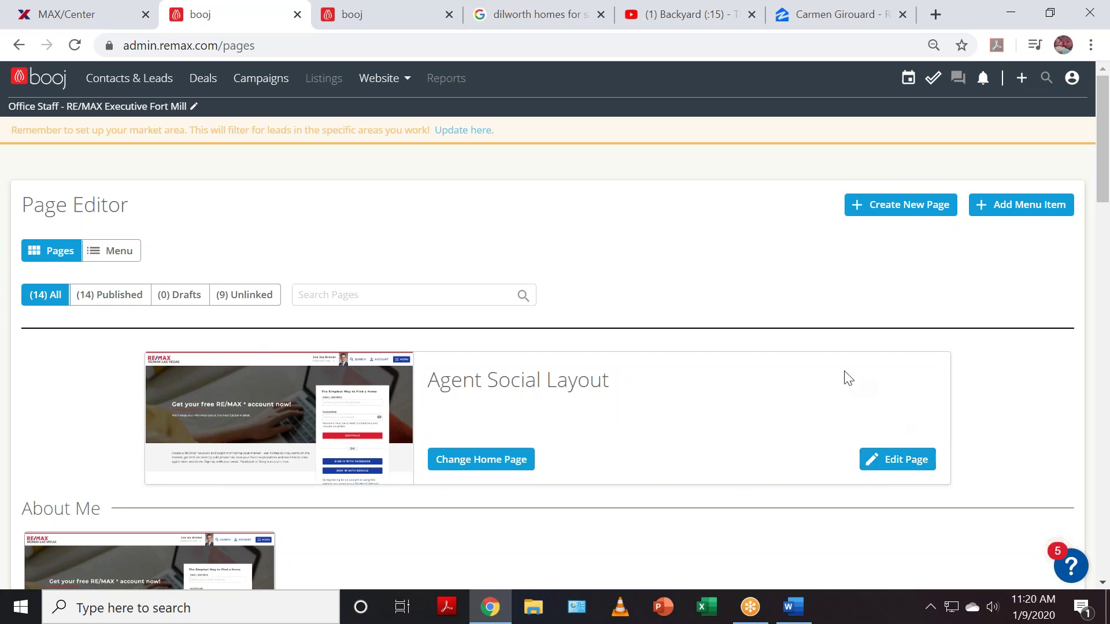
pyautogui.click(123, 259)
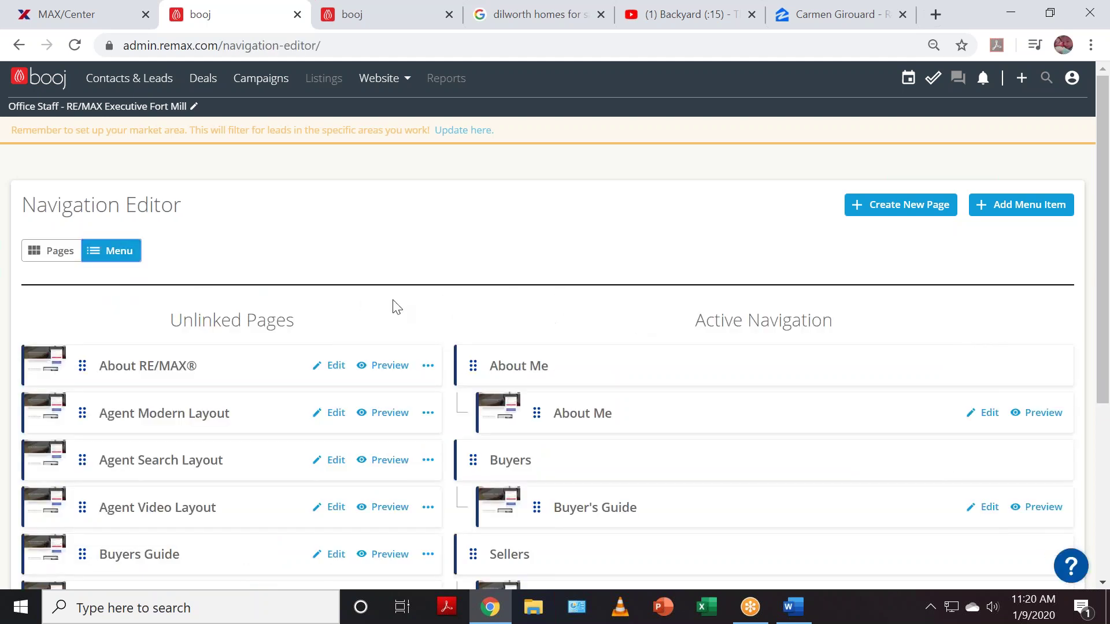
pyautogui.scroll(-2, 669, 318)
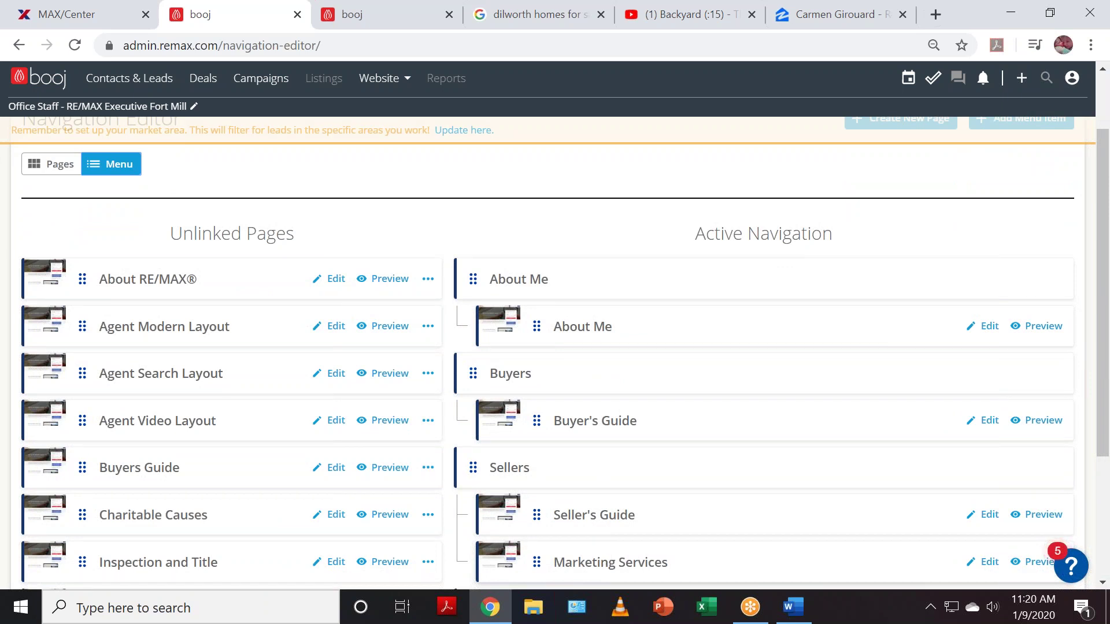
pyautogui.scroll(2, 540, 389)
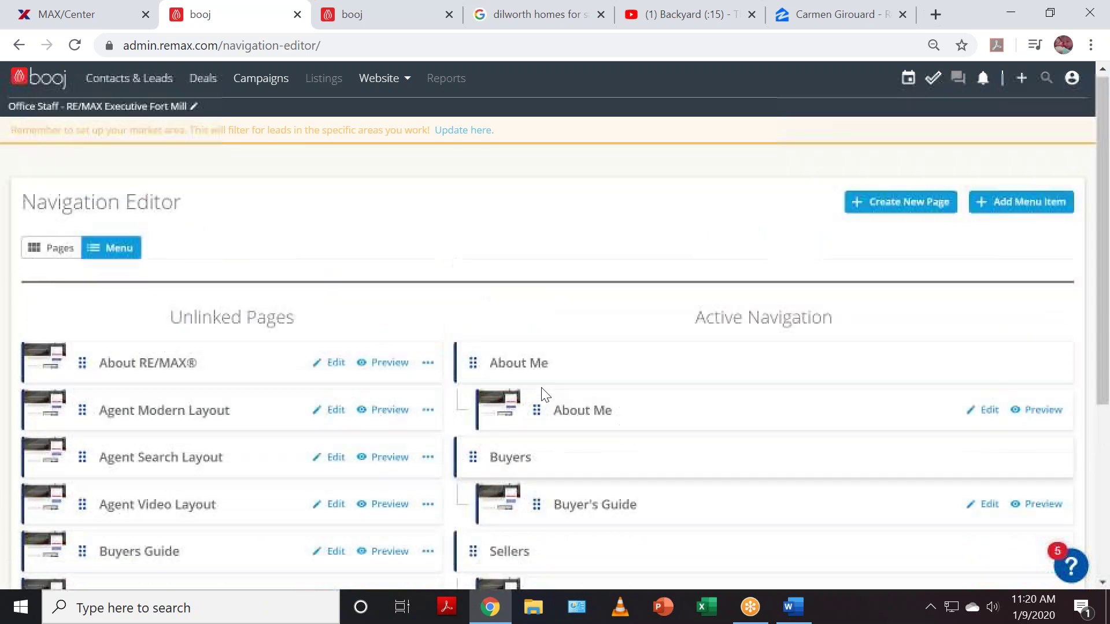
pyautogui.click(70, 253)
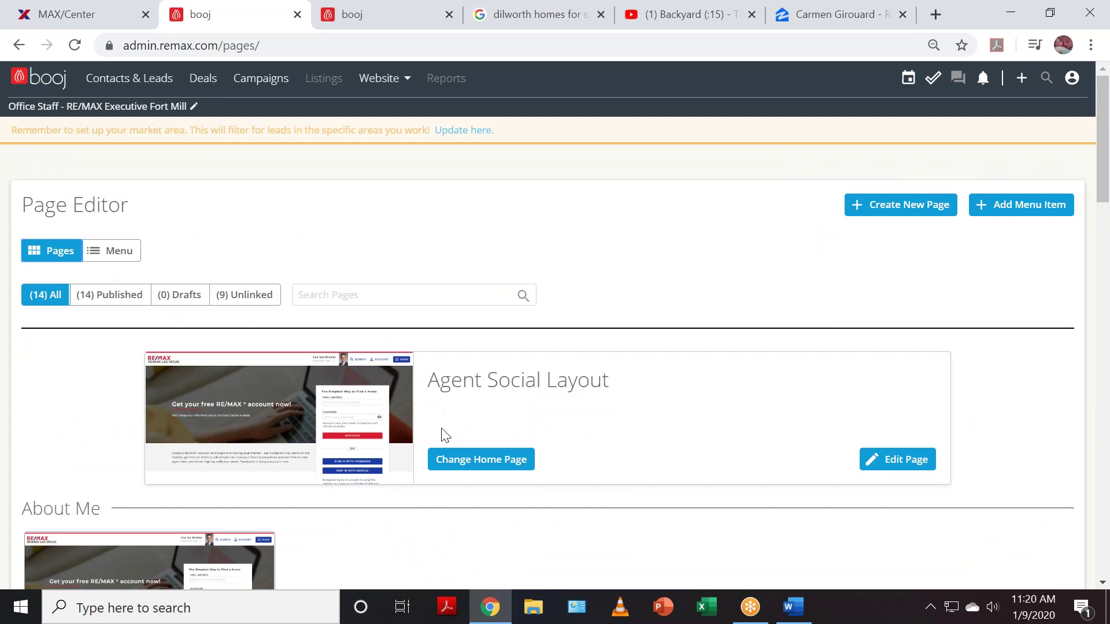
pyautogui.click(924, 464)
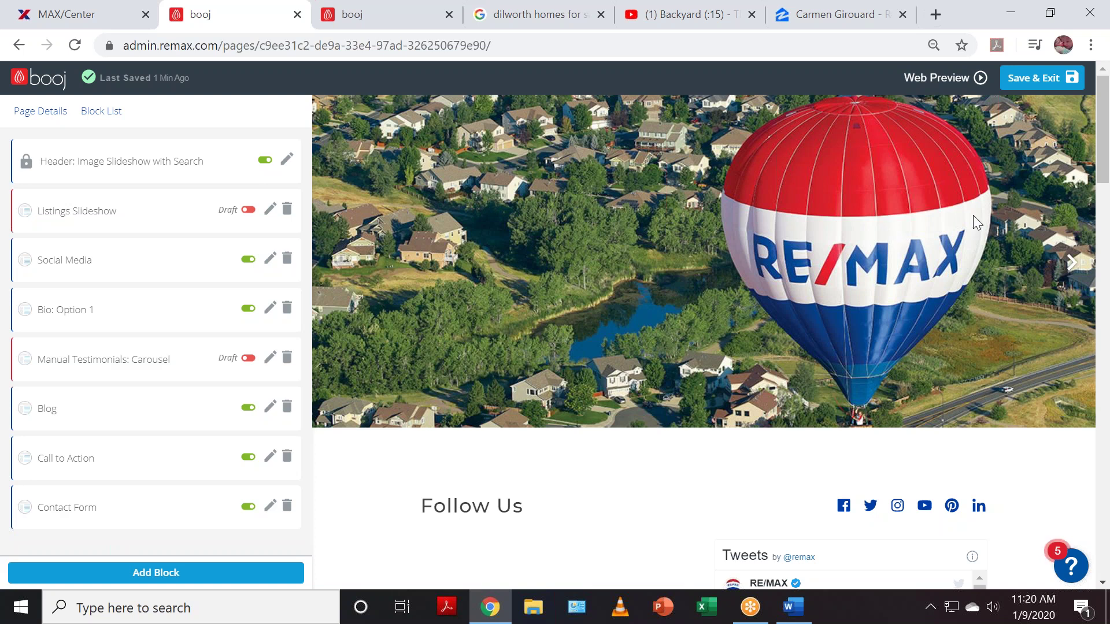
# - Scroll through the Web Preview of Agent Social Layout, then go back to the Page Editor pages list
pyautogui.click(921, 81)
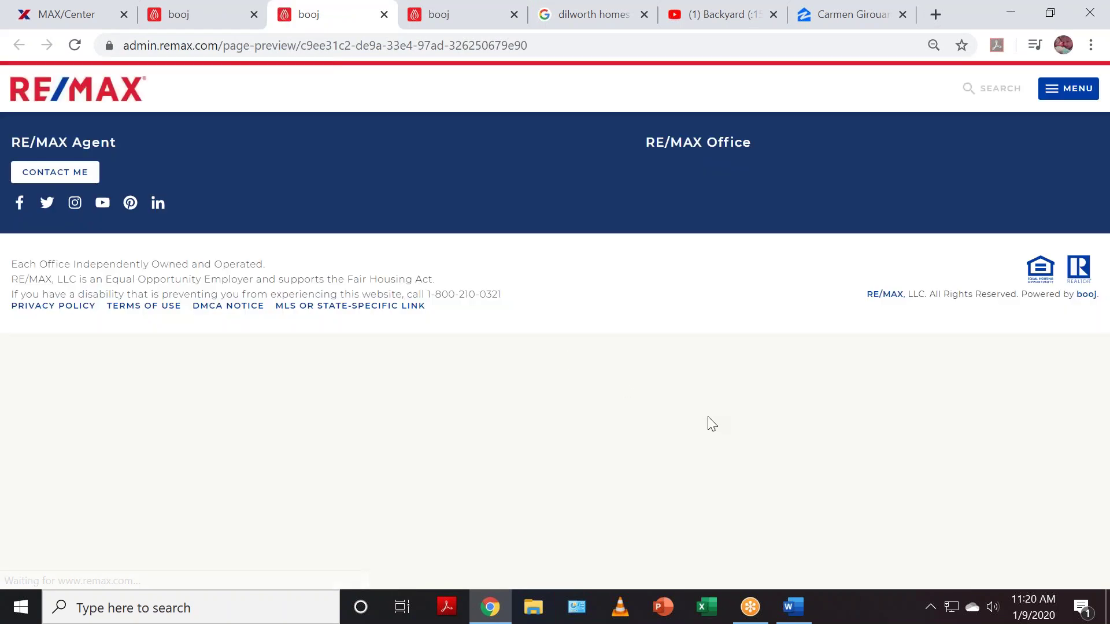
pyautogui.scroll(-3, 521, 359)
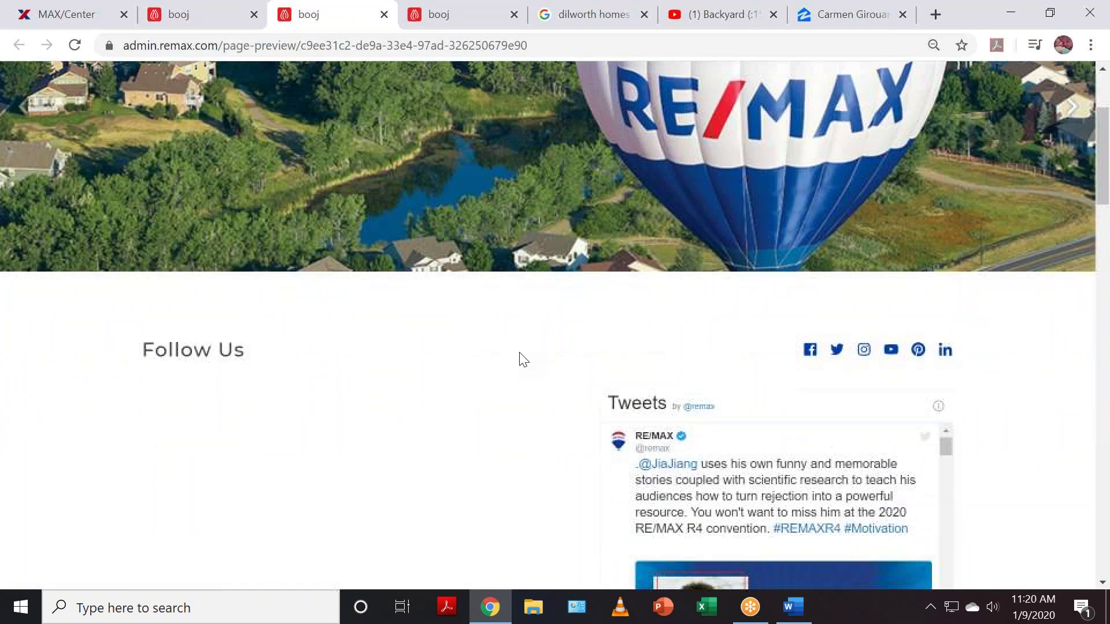
pyautogui.scroll(-5, 538, 347)
pyautogui.scroll(-6, 547, 359)
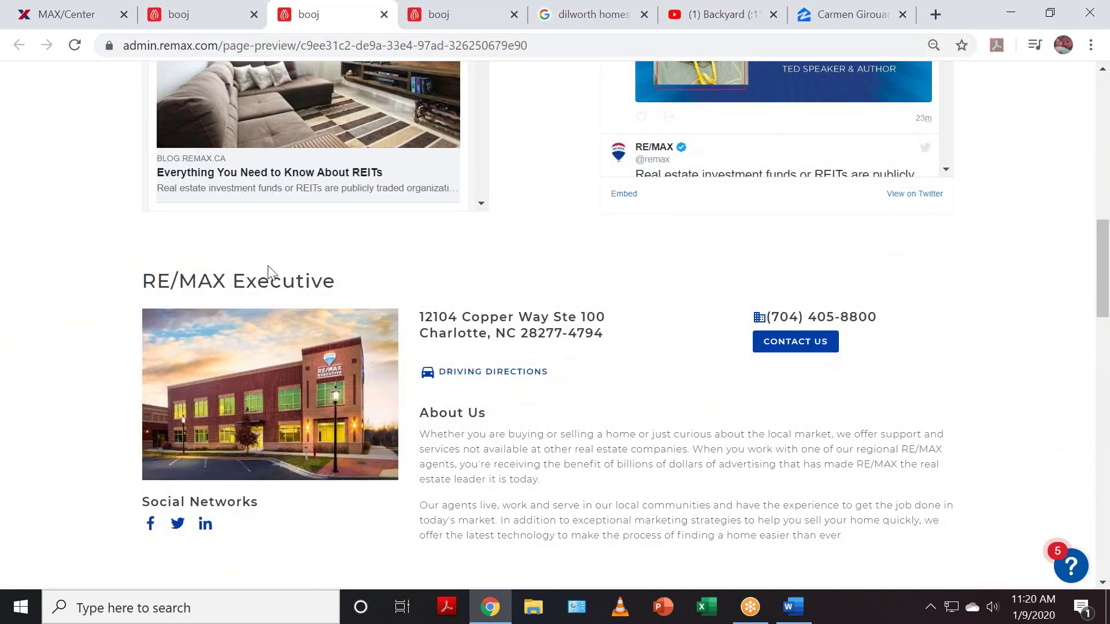
pyautogui.scroll(15, 787, 554)
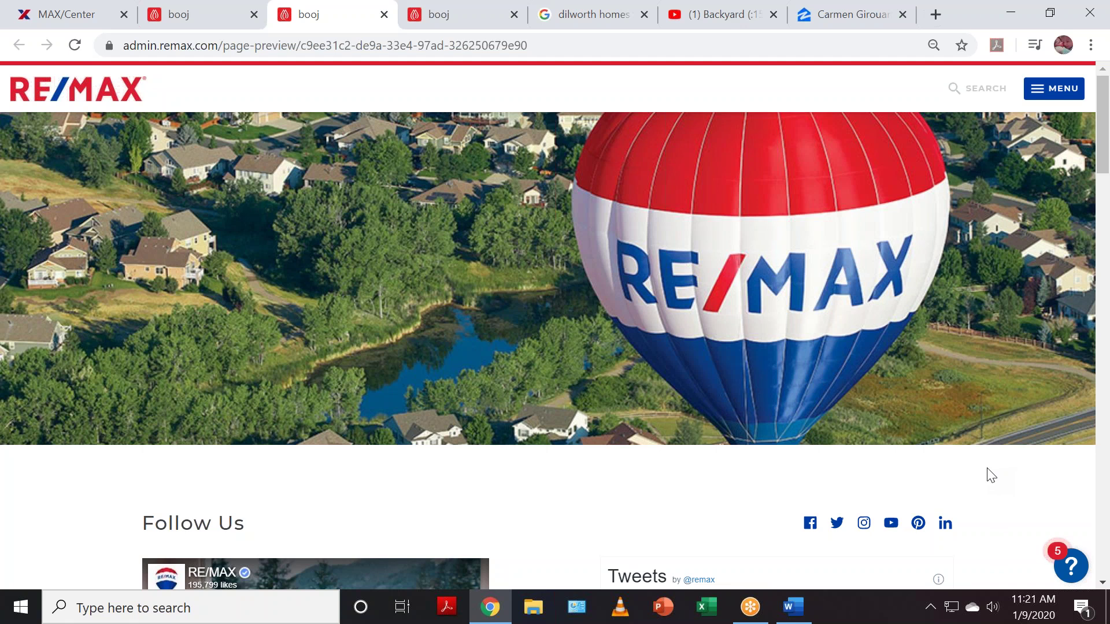
pyautogui.click(195, 6)
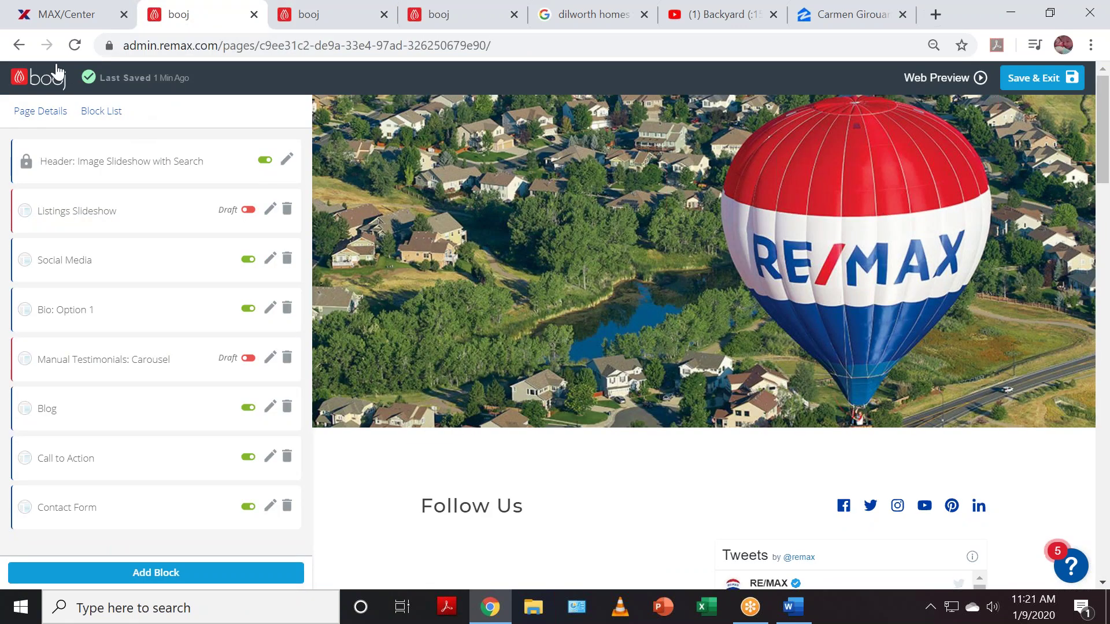
pyautogui.click(39, 79)
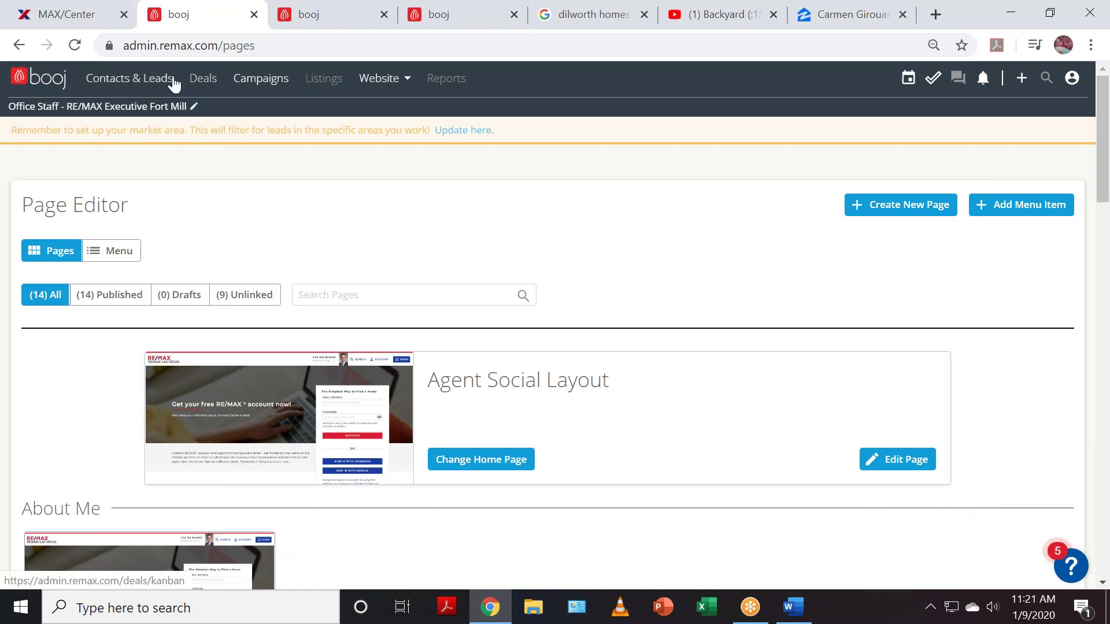
# - Under Contacts & Leads Add/Import > Import List, download the sample template and open import_sample (2).csv in Excel
pyautogui.click(114, 81)
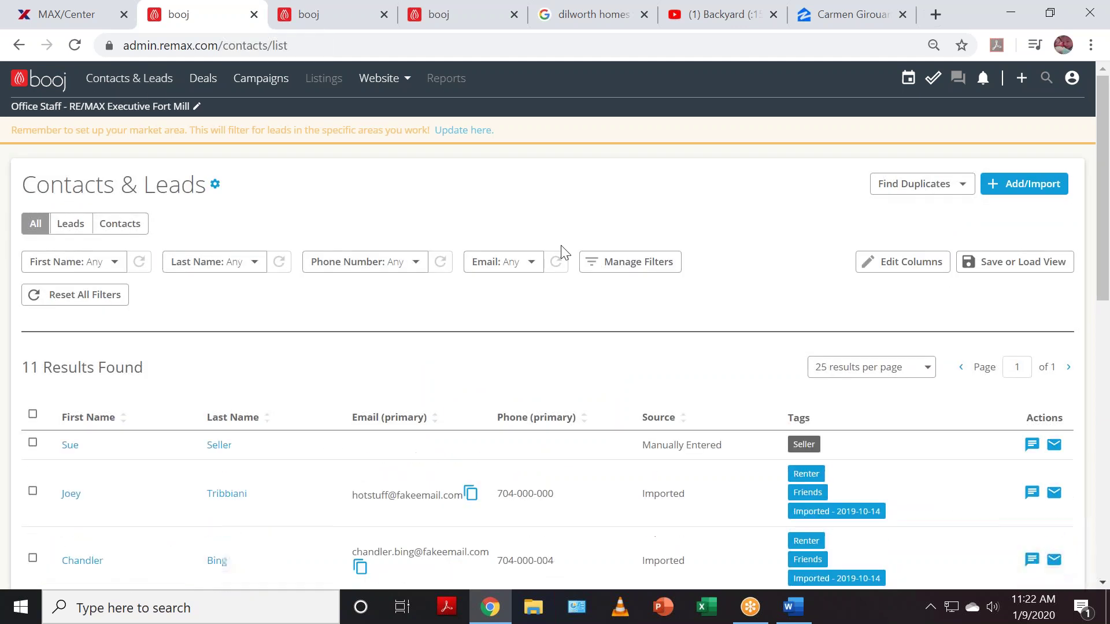
pyautogui.click(1028, 190)
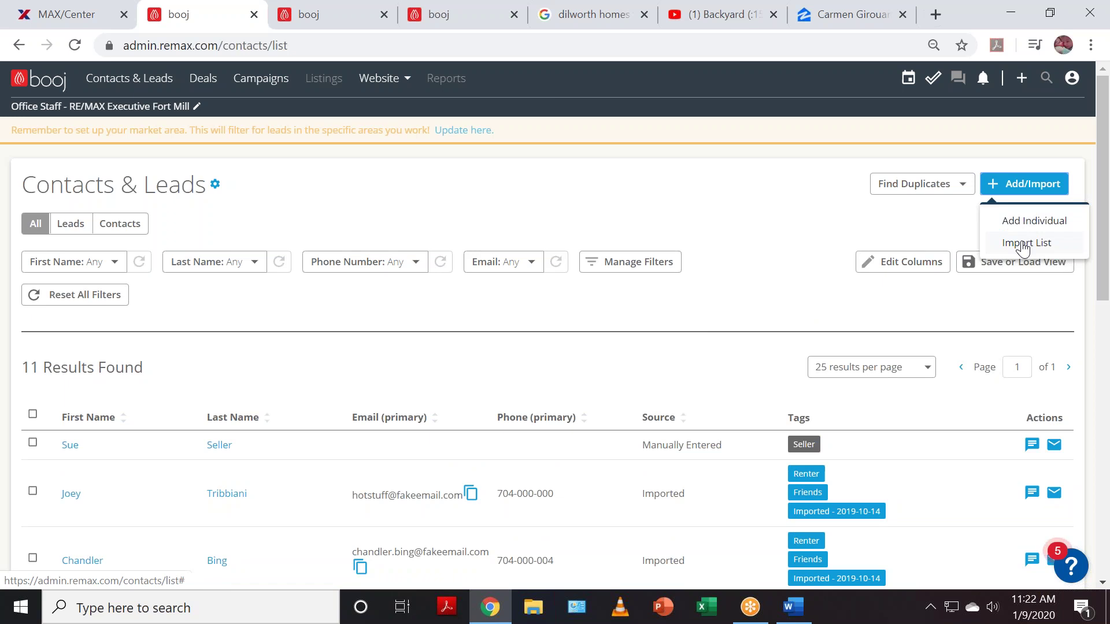
pyautogui.click(1024, 244)
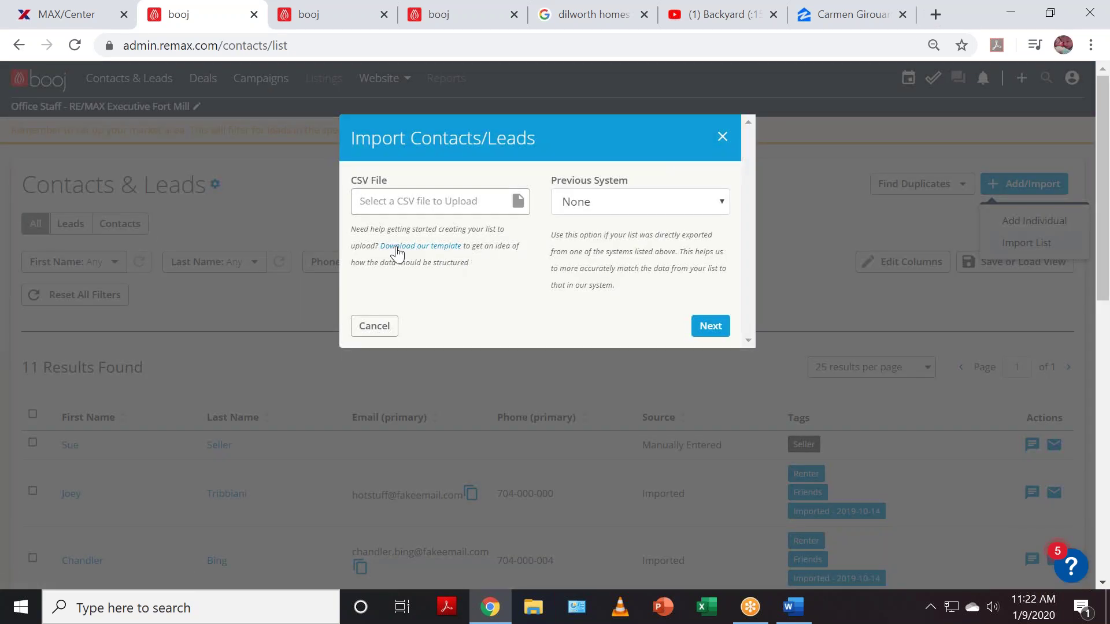
pyautogui.click(429, 252)
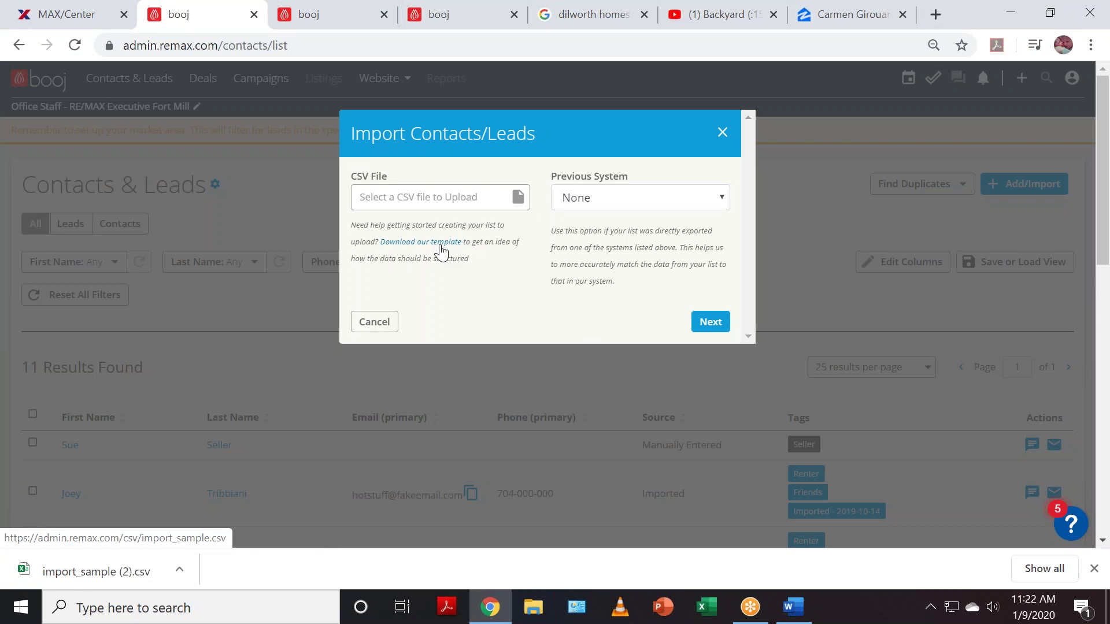
pyautogui.click(81, 574)
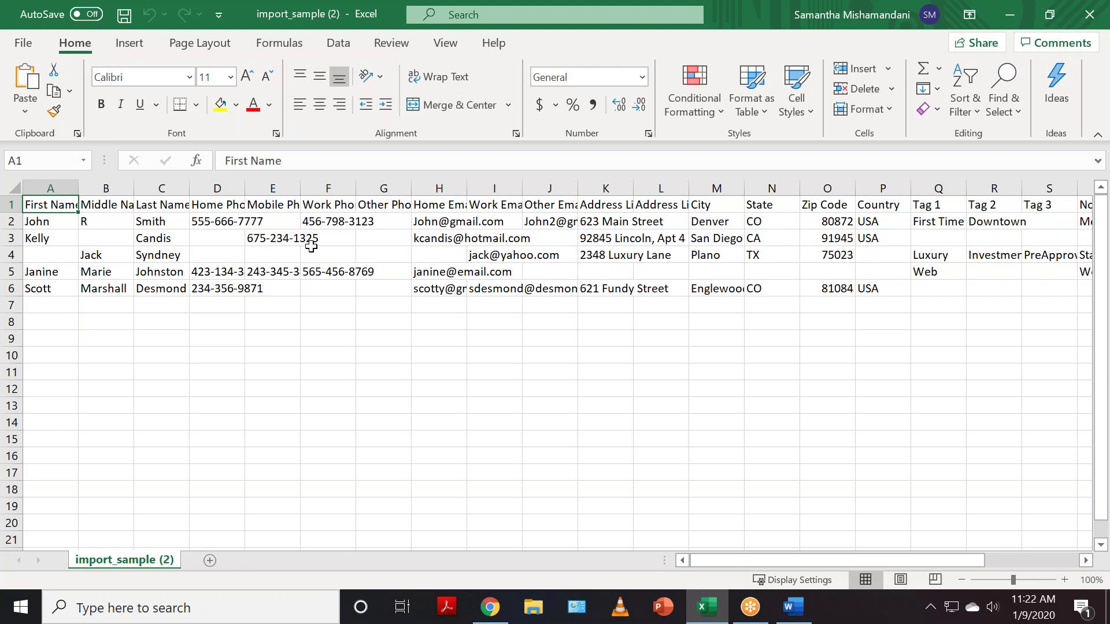
# - Close the import_sample (2) spreadsheet in Excel and dismiss the Import Contacts/Leads dialog
pyautogui.click(1089, 15)
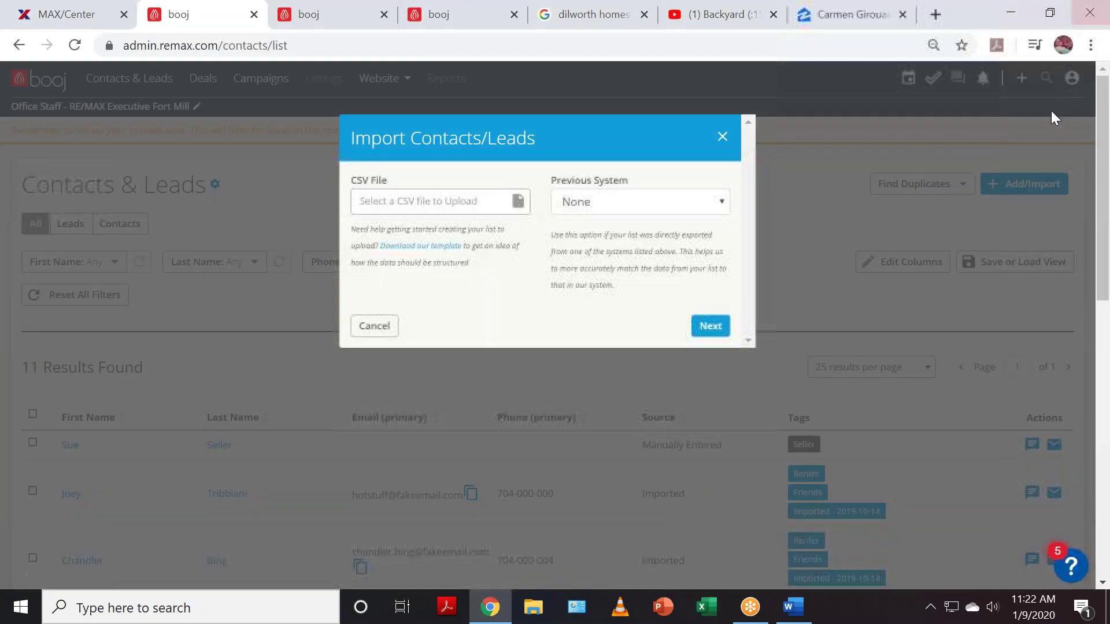
pyautogui.click(723, 137)
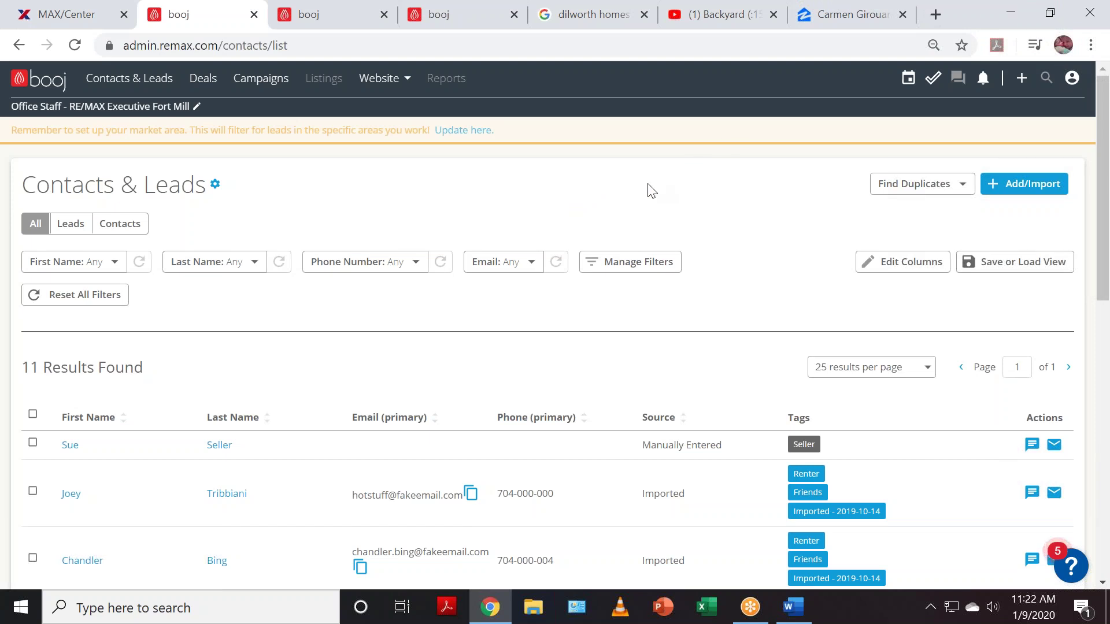